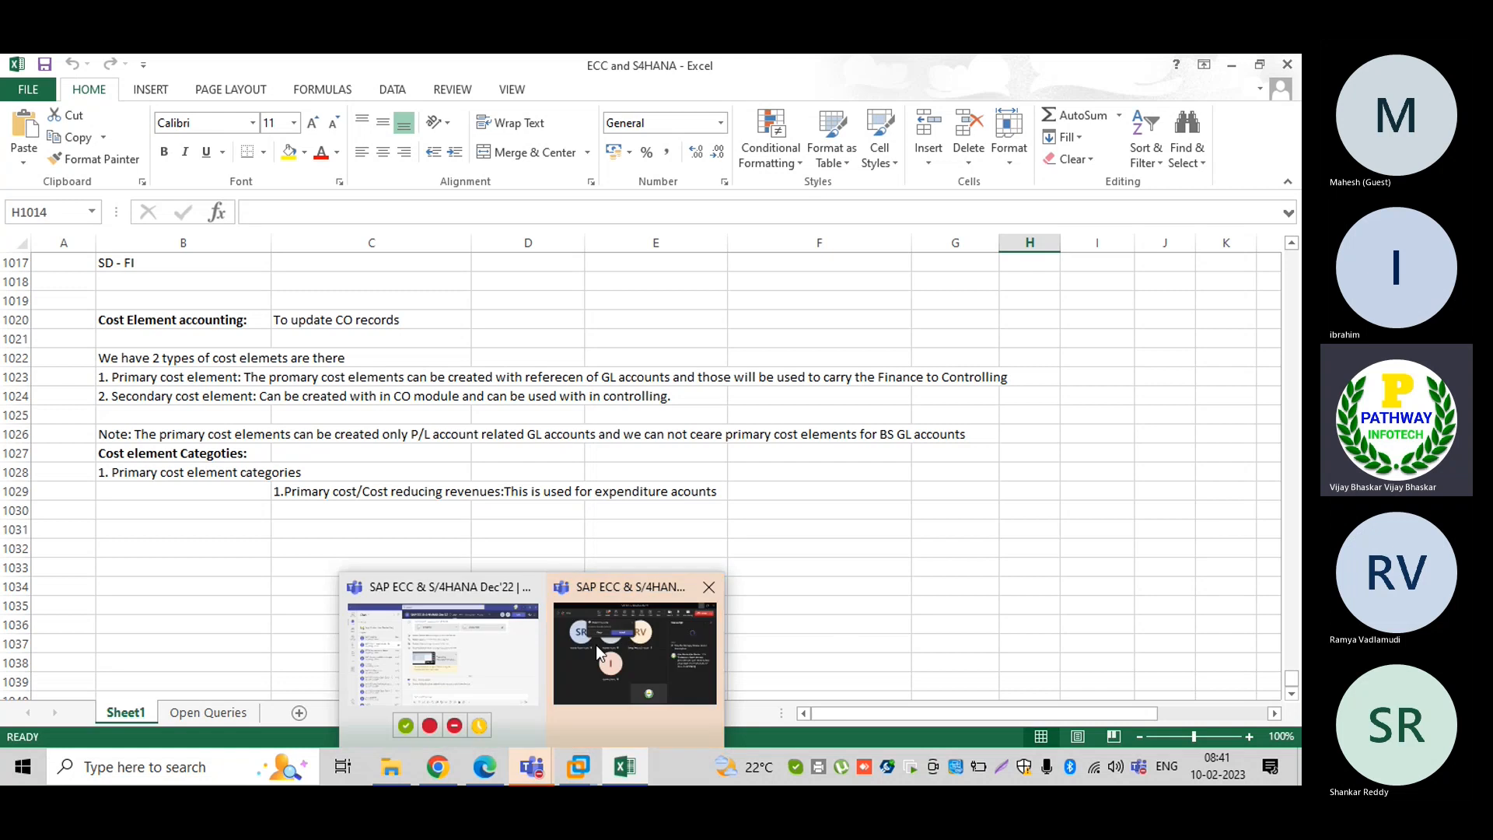
Admit the first lobby guest in Teams, then return to the Excel sheet at cell J1026
{"action": "left_click", "coordinate": [596, 645]}
{"action": "left_click", "coordinate": [564, 261]}
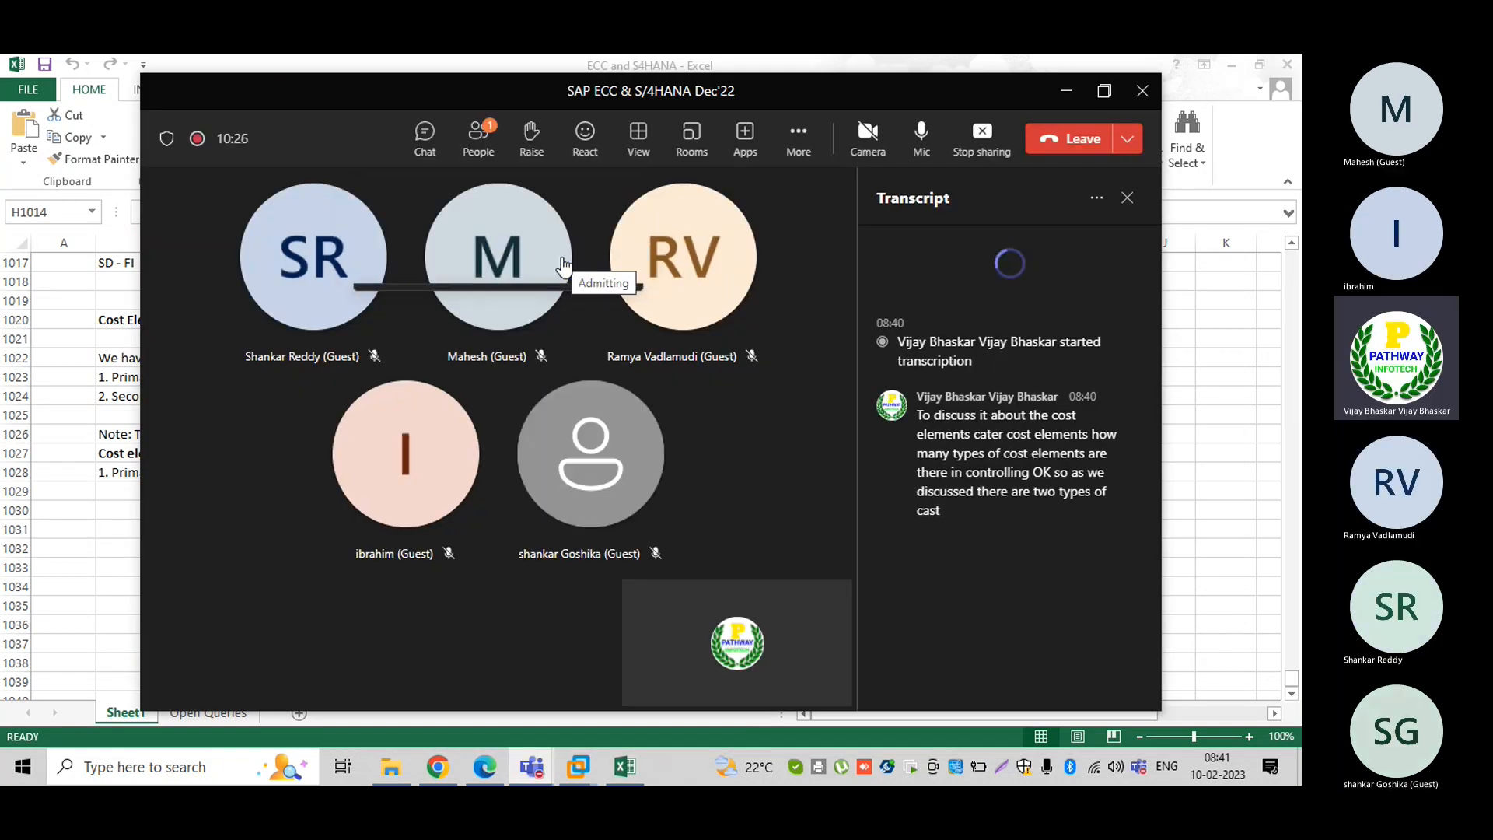
{"action": "left_click", "coordinate": [1064, 93]}
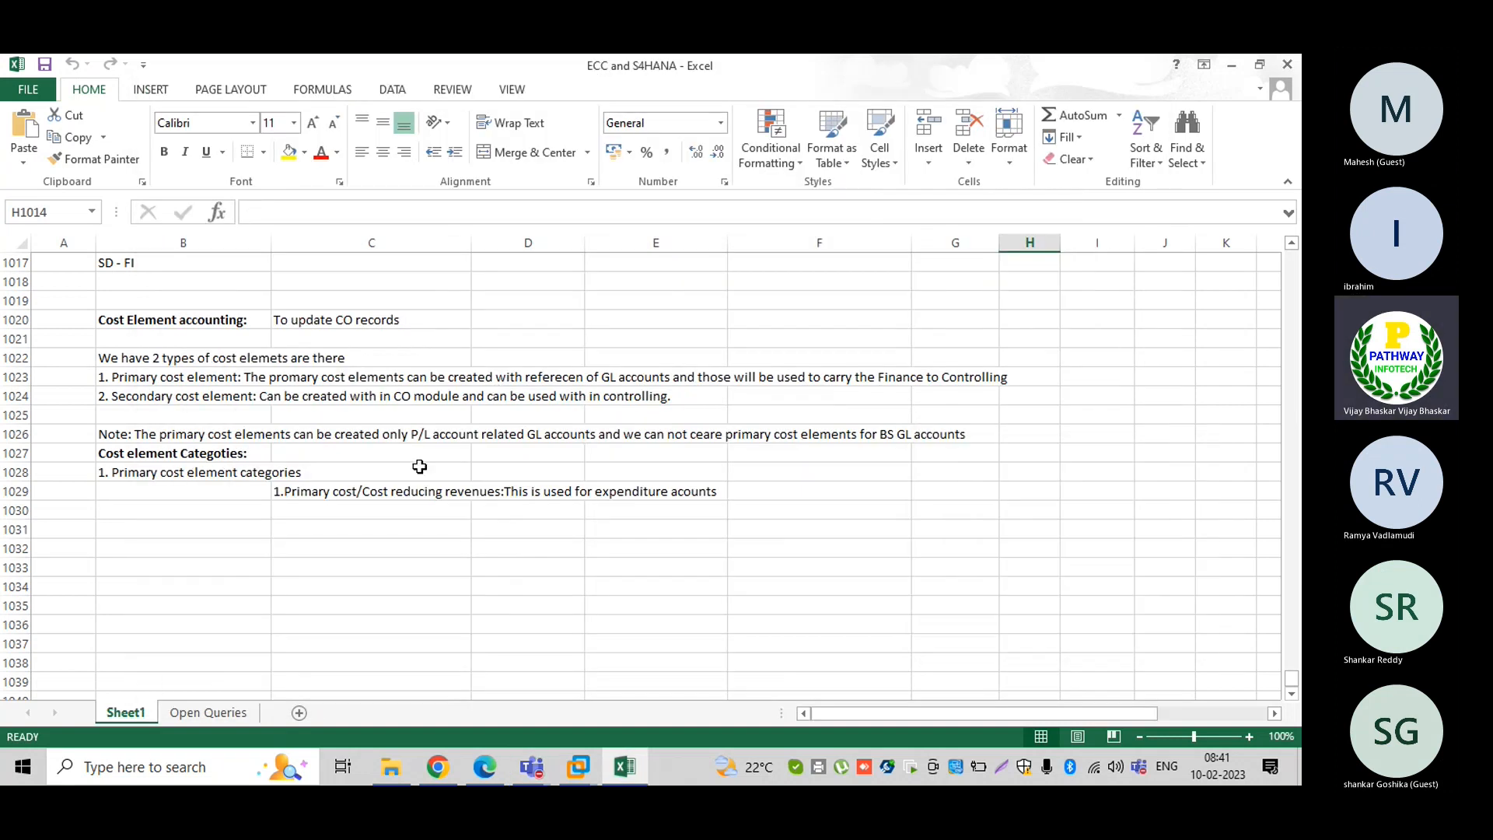
{"action": "left_click", "coordinate": [1148, 437]}
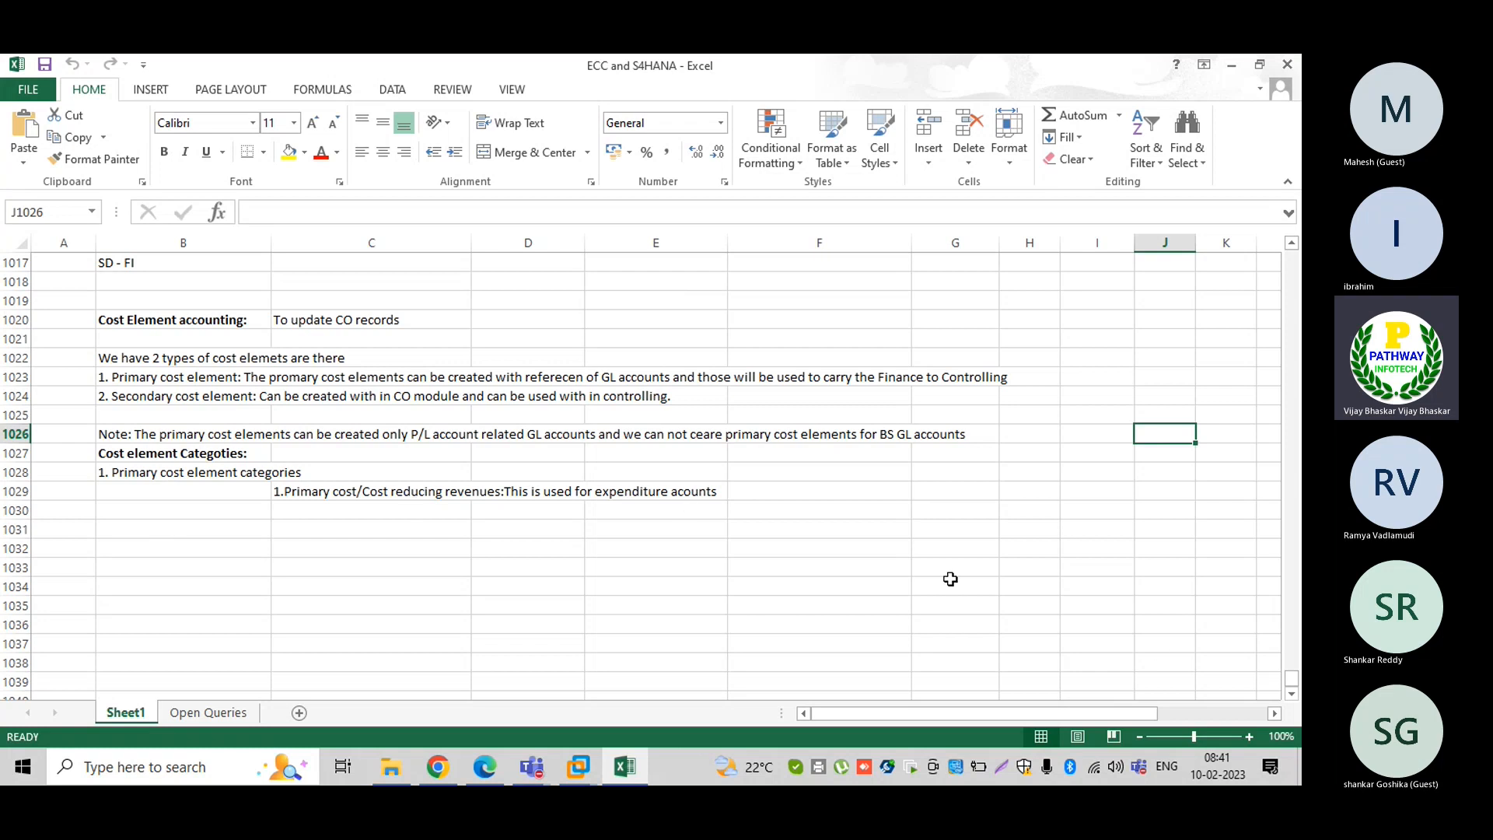
Admit the second lobby guest and minimize Teams back to Excel
{"action": "left_click", "coordinate": [1293, 692]}
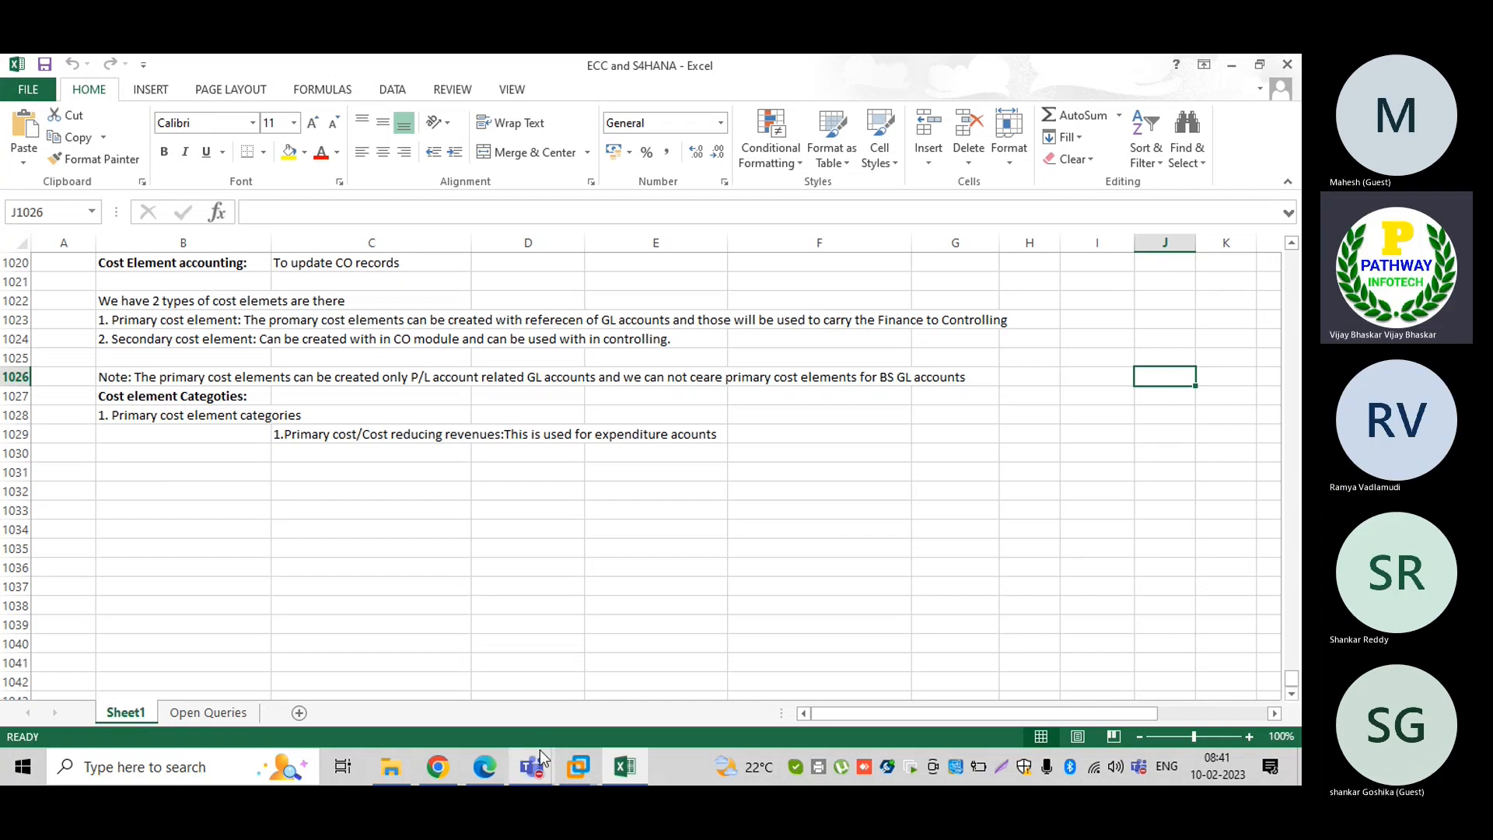
{"action": "mouse_move", "coordinate": [536, 769]}
{"action": "left_click", "coordinate": [532, 679]}
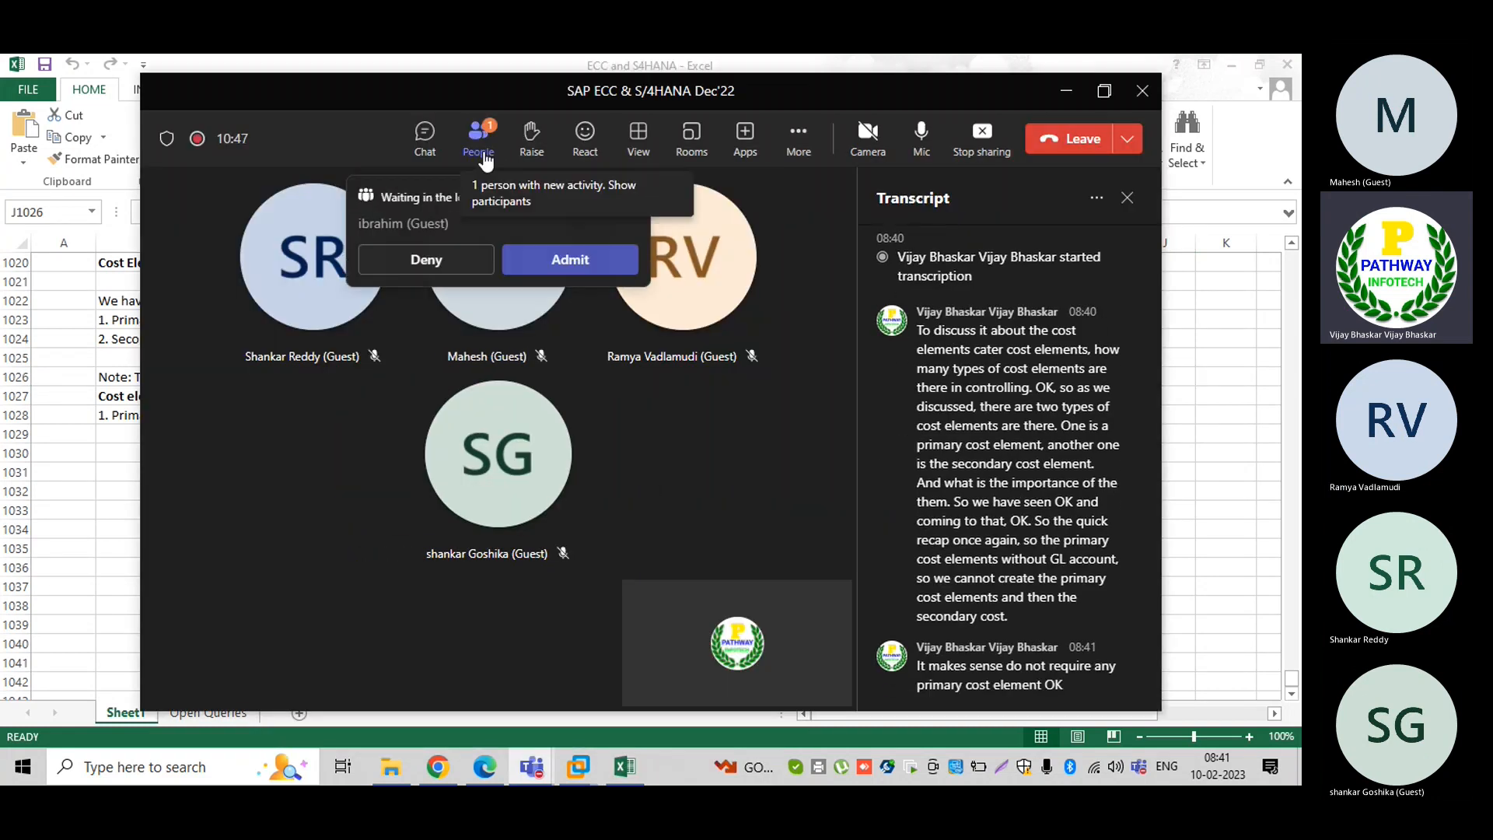
{"action": "left_click", "coordinate": [561, 243]}
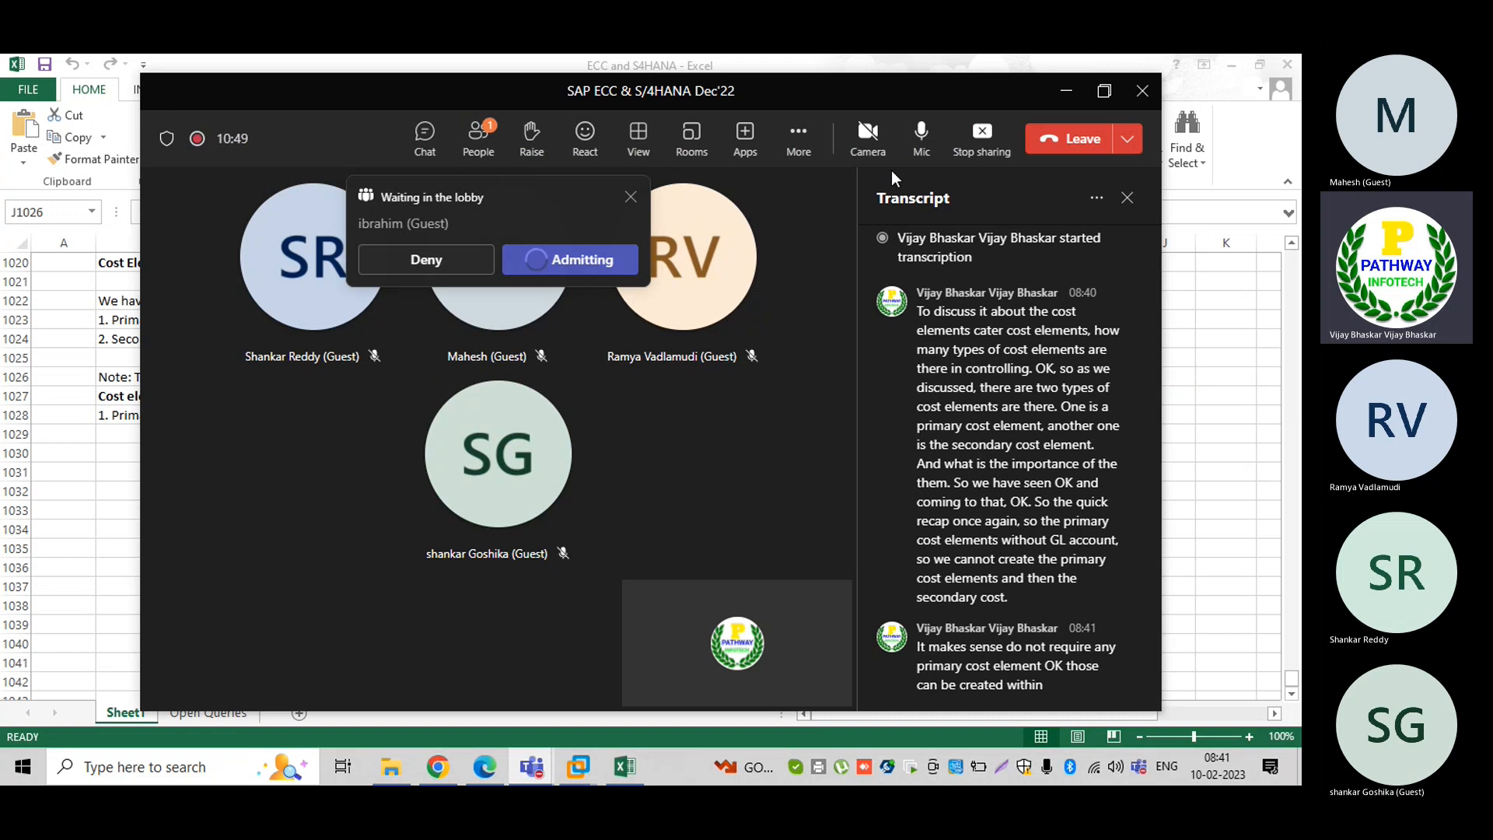
{"action": "left_click", "coordinate": [1066, 90]}
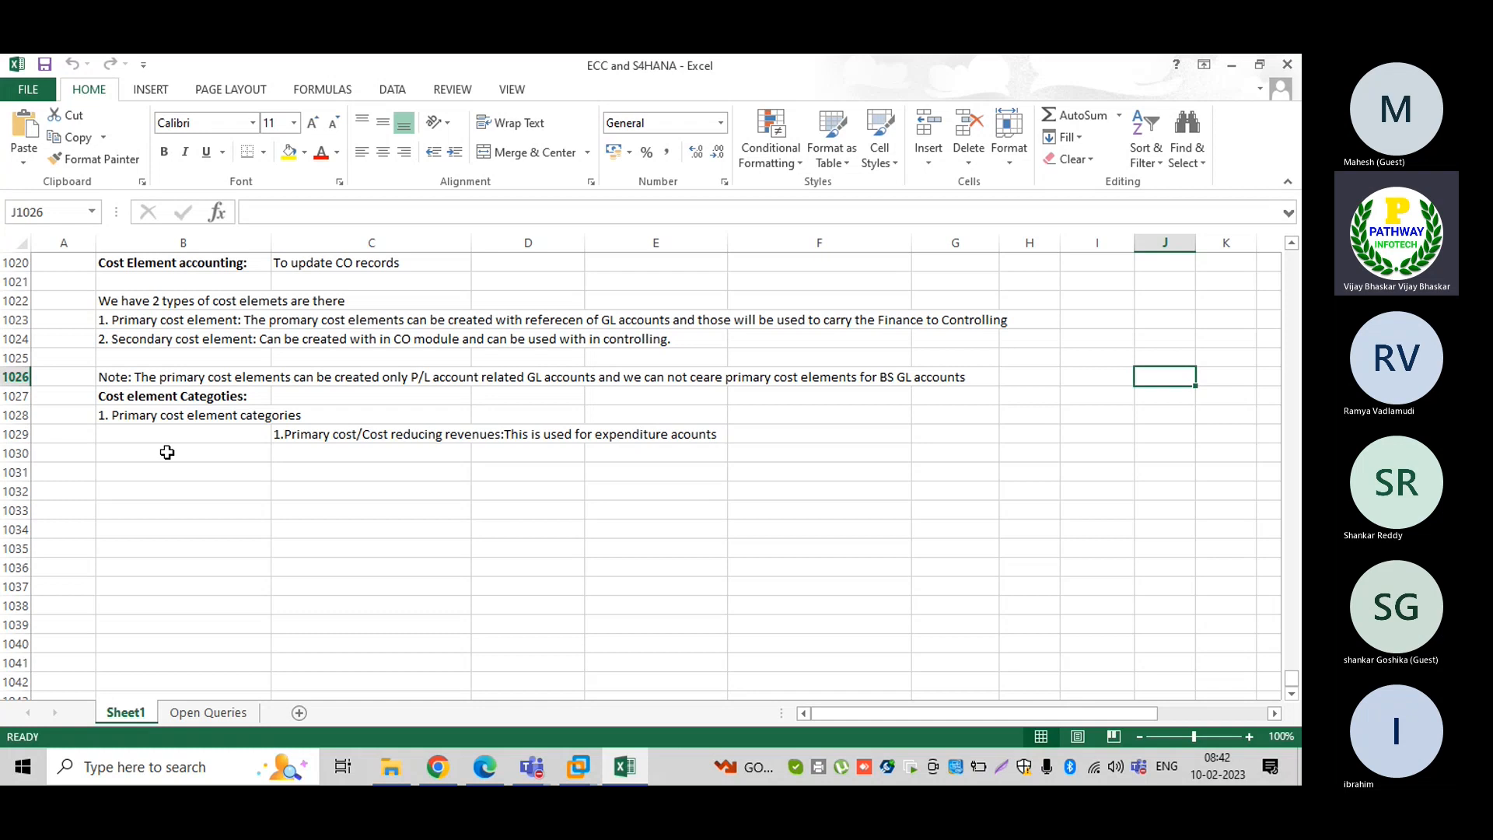
Bold the '1. Primary cost element categories' heading in cell B1028
{"action": "left_click", "coordinate": [141, 414]}
{"action": "key", "text": "ctrl+b"}
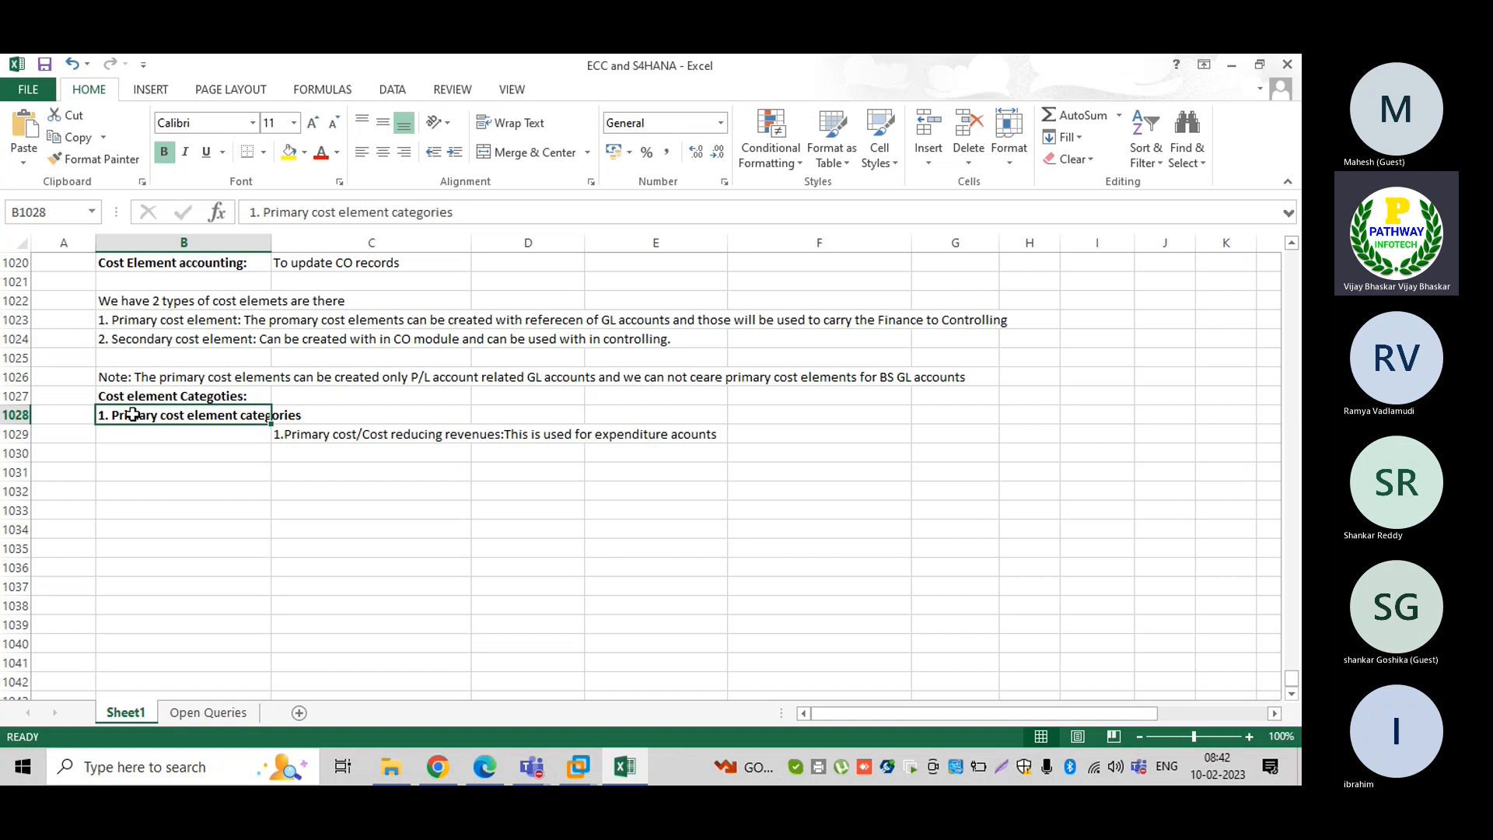
{"action": "left_click", "coordinate": [288, 453]}
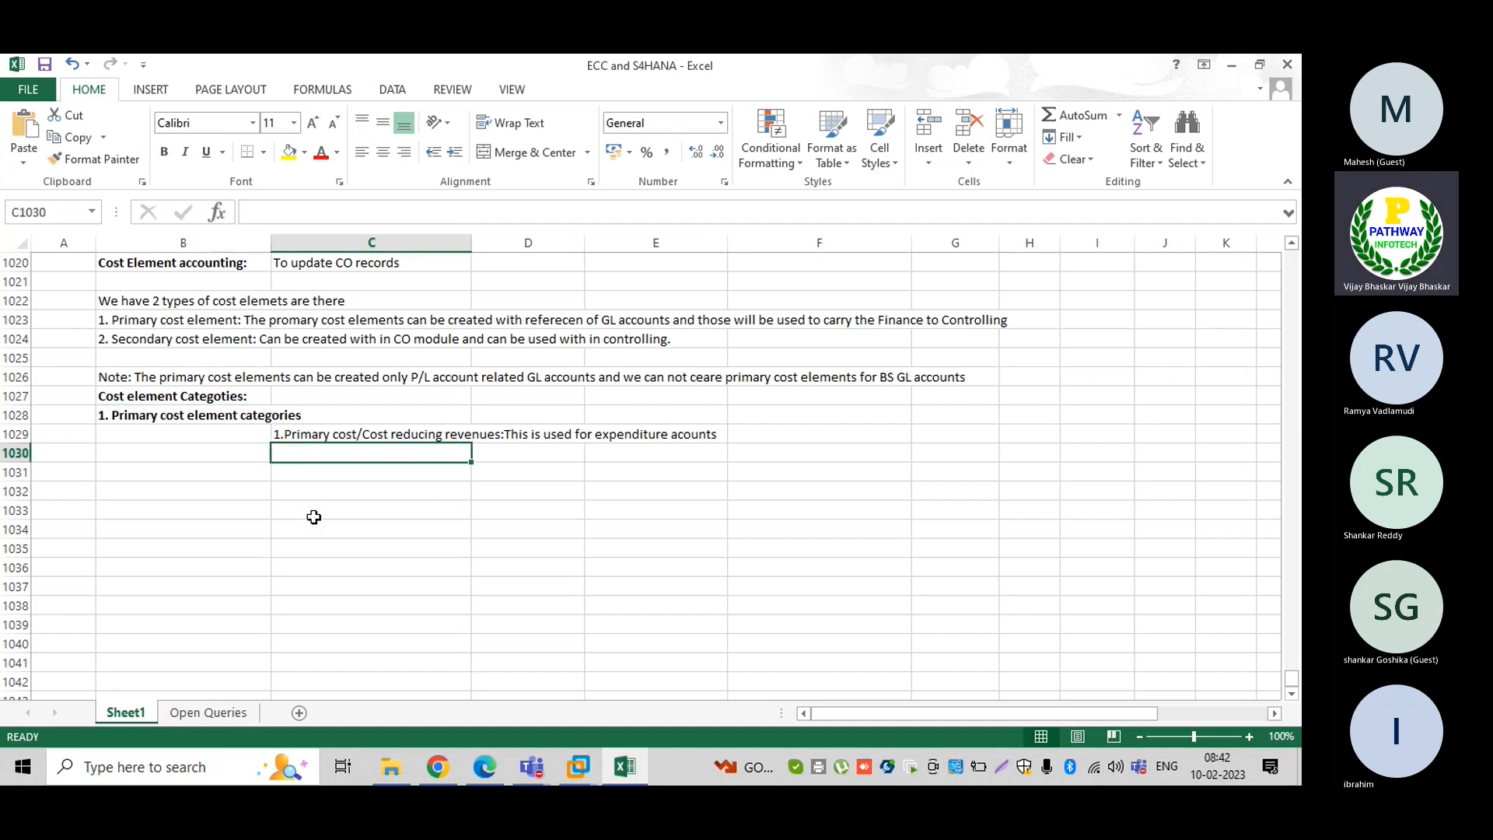
In C1030 enter '3. Accrual/Deferral' used for month end provisions only within controlling module
{"action": "type", "text": "3"}
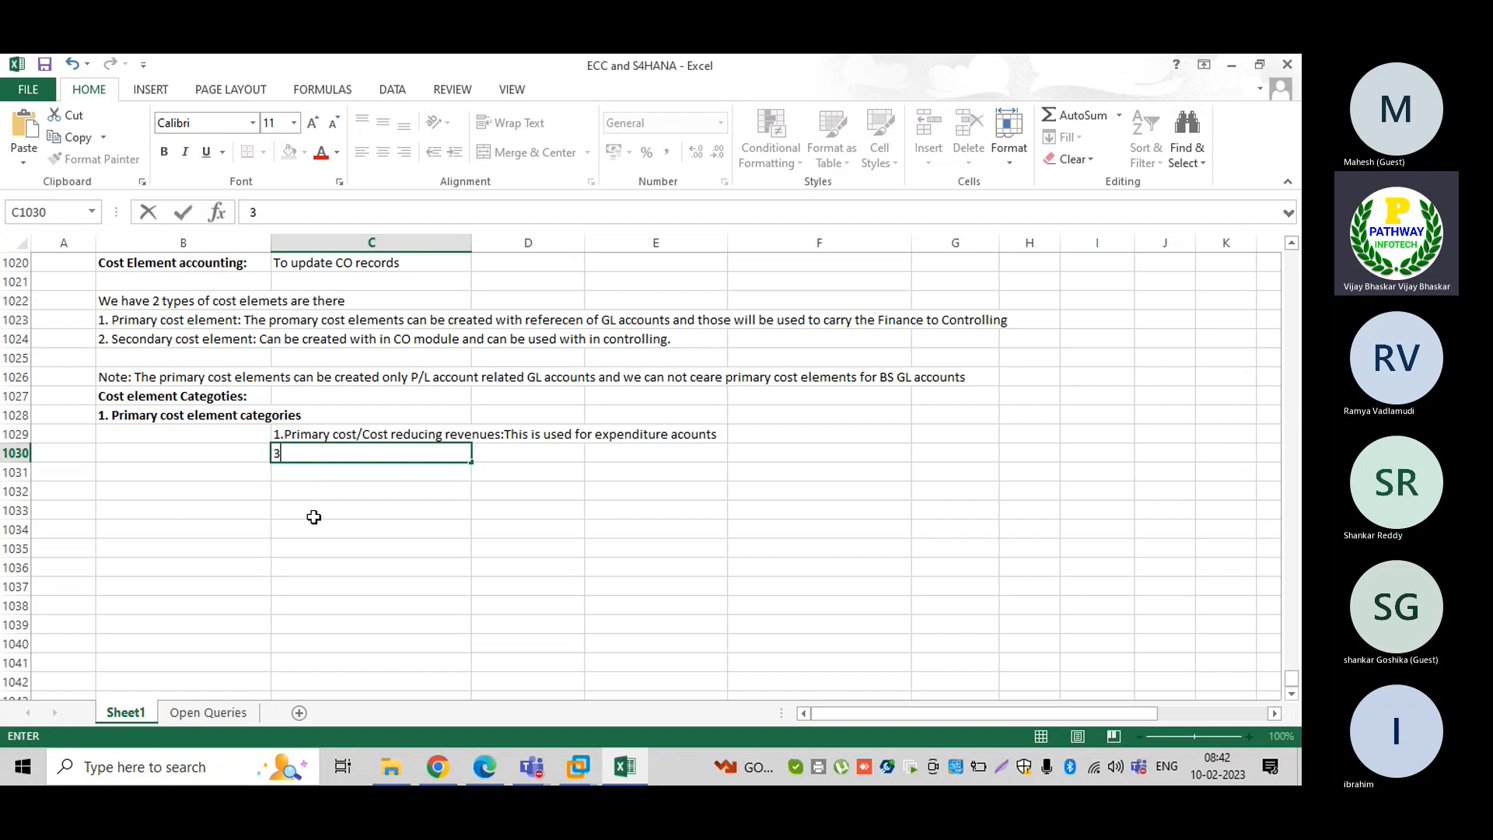
{"action": "type", "text": ". Accr"}
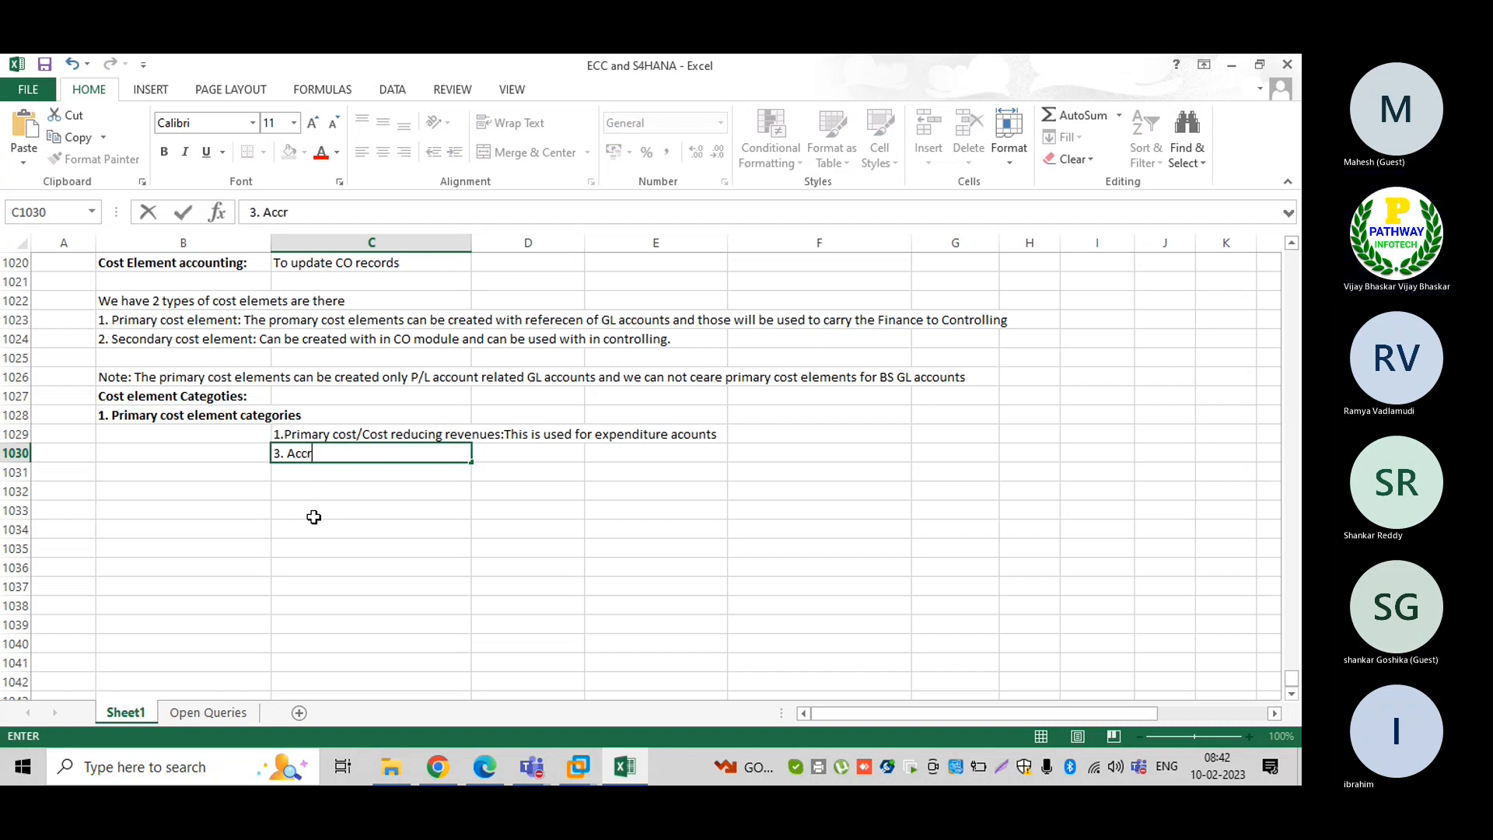
{"action": "type", "text": "ual/D"}
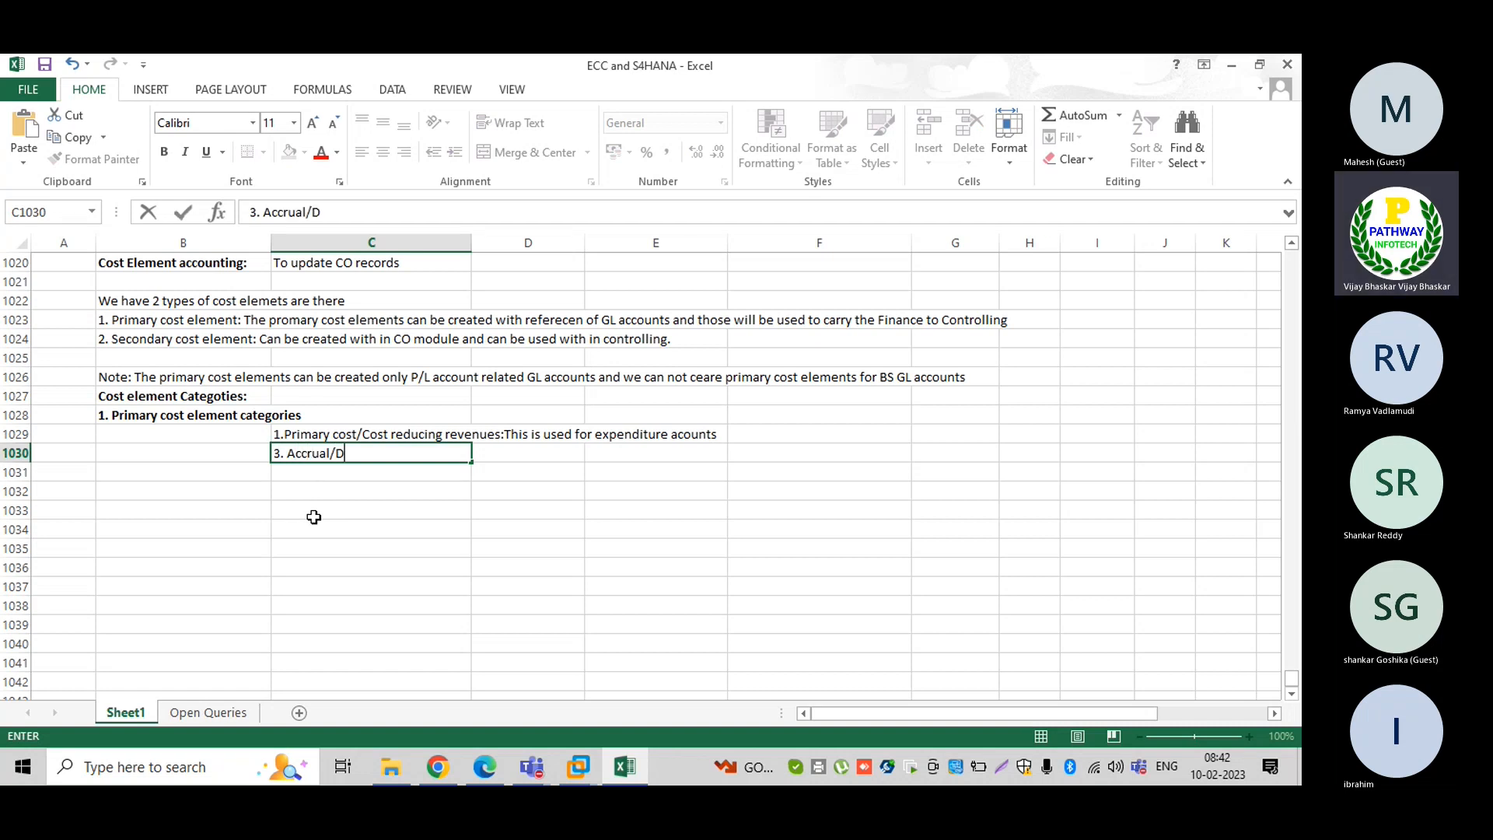
{"action": "type", "text": "ef"}
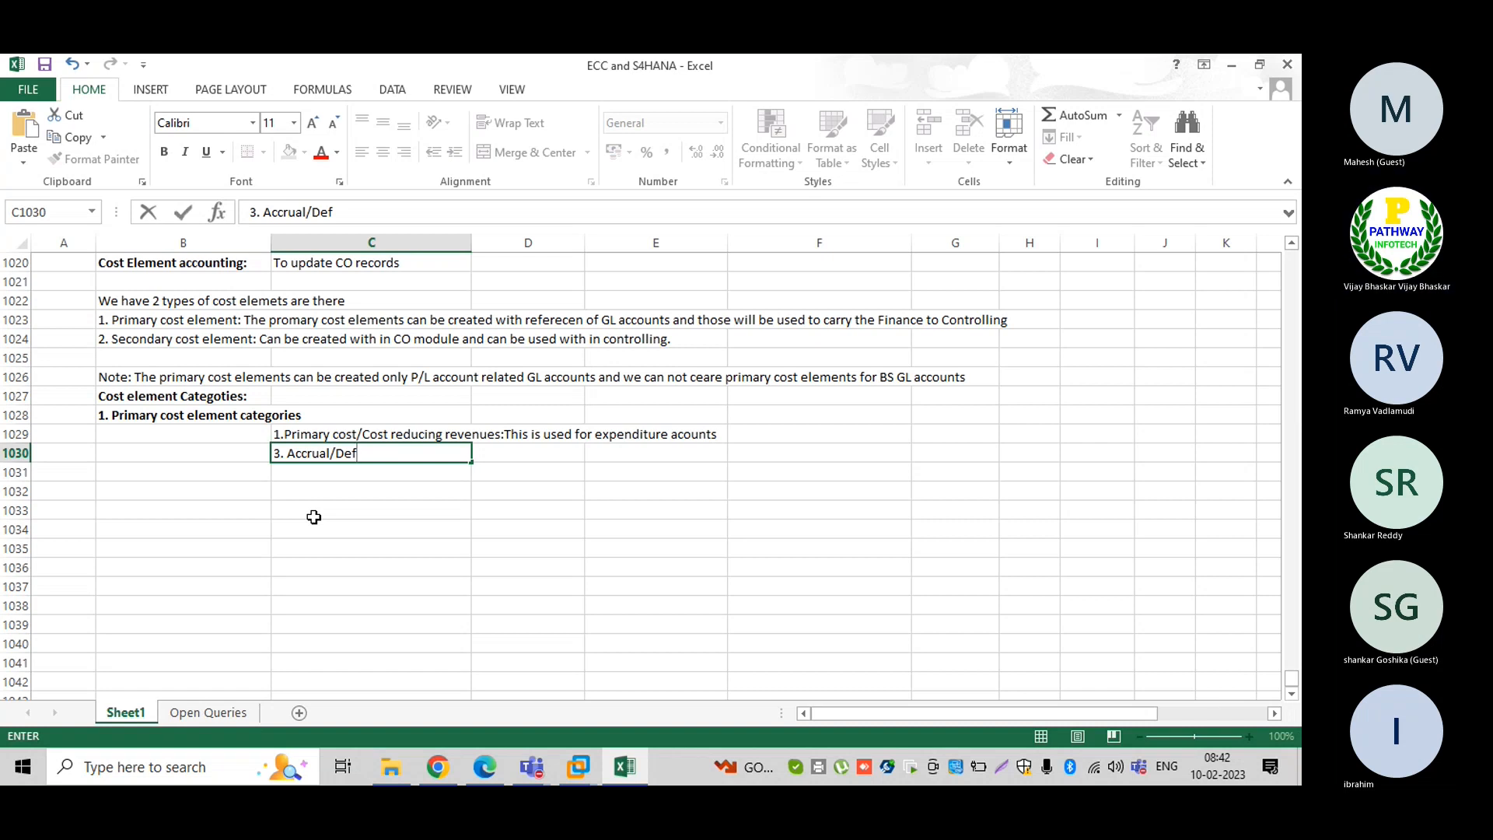
{"action": "type", "text": "e"}
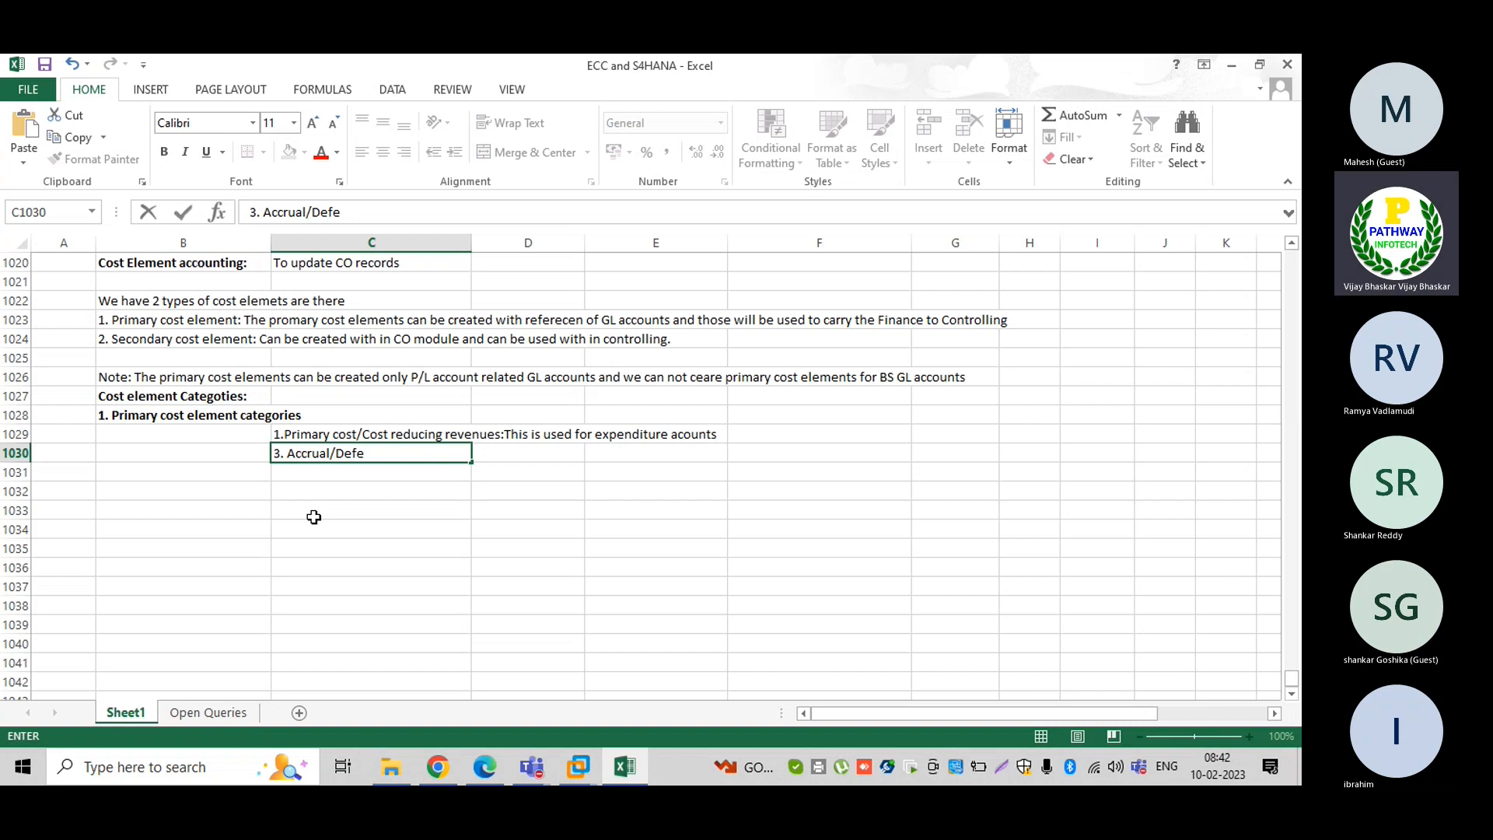
{"action": "type", "text": "rral"}
{"action": "type", "text": "This can be "}
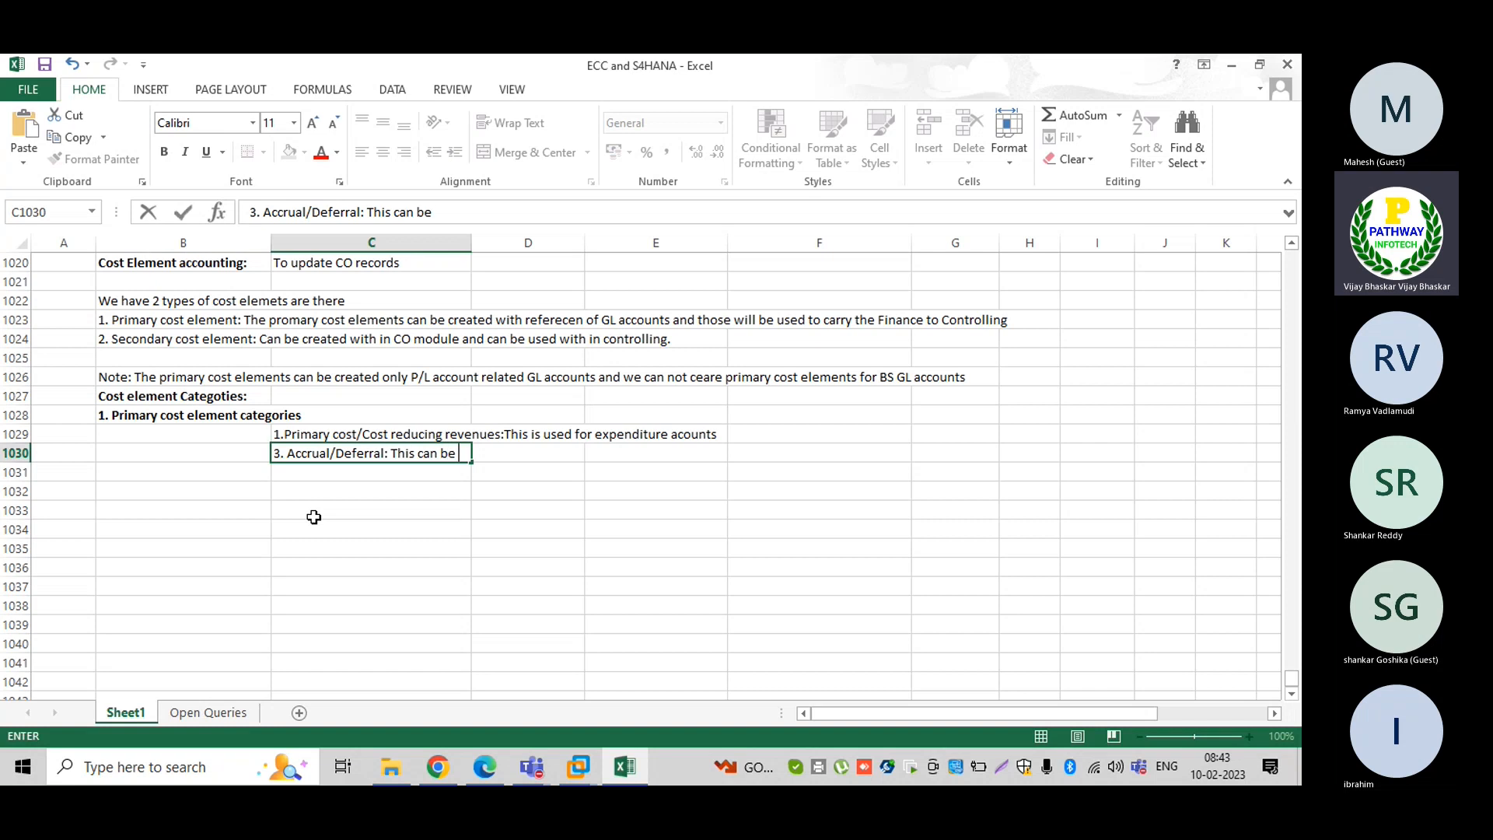
{"action": "type", "text": "used for mont"}
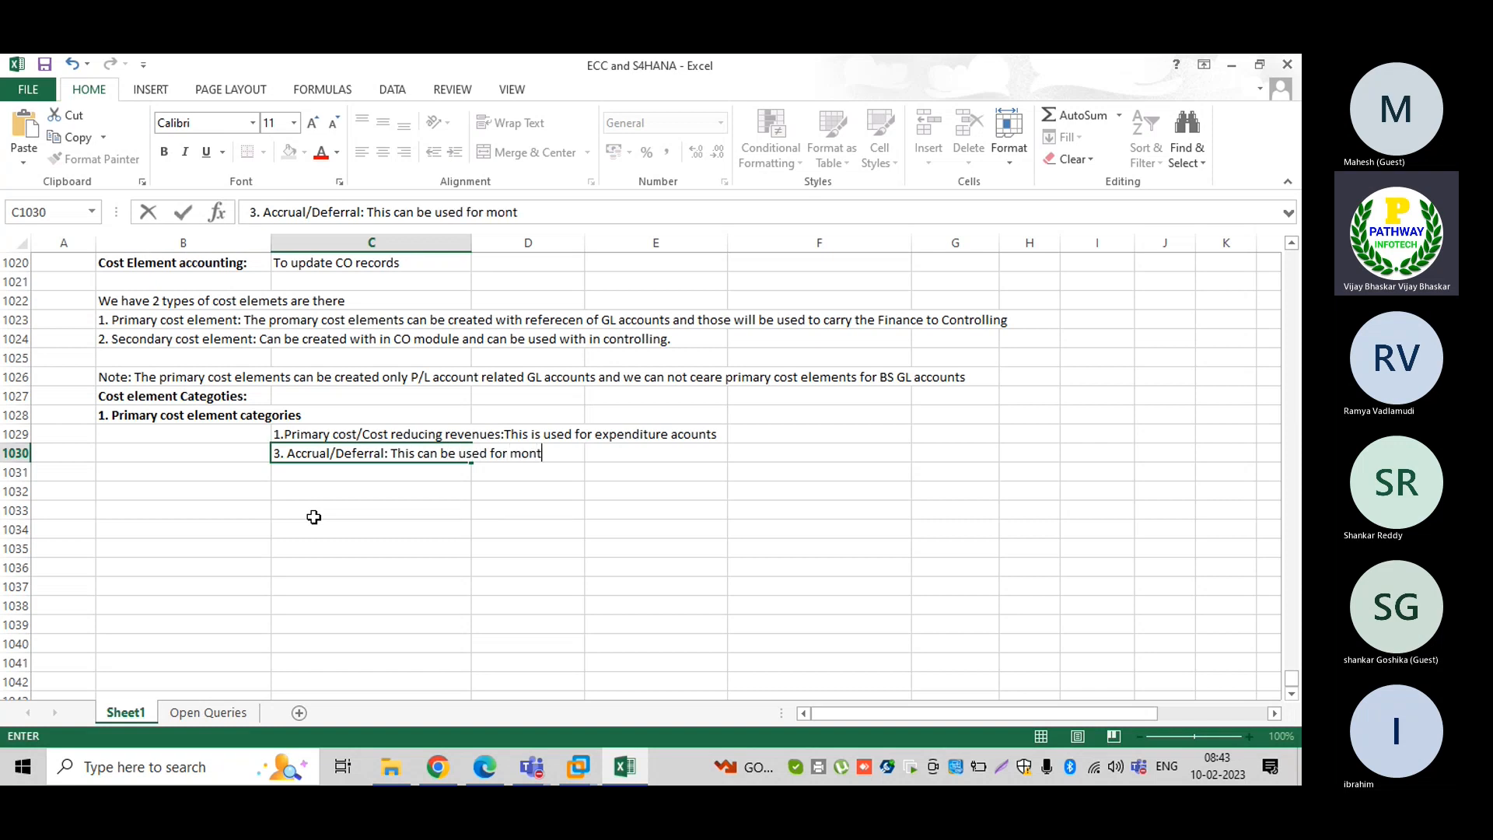
{"action": "type", "text": "he and"}
{"action": "key", "text": "BackSpace"}
{"action": "key", "text": "BackSpace"}
{"action": "key", "text": "BackSpace"}
{"action": "key", "text": "BackSpace"}
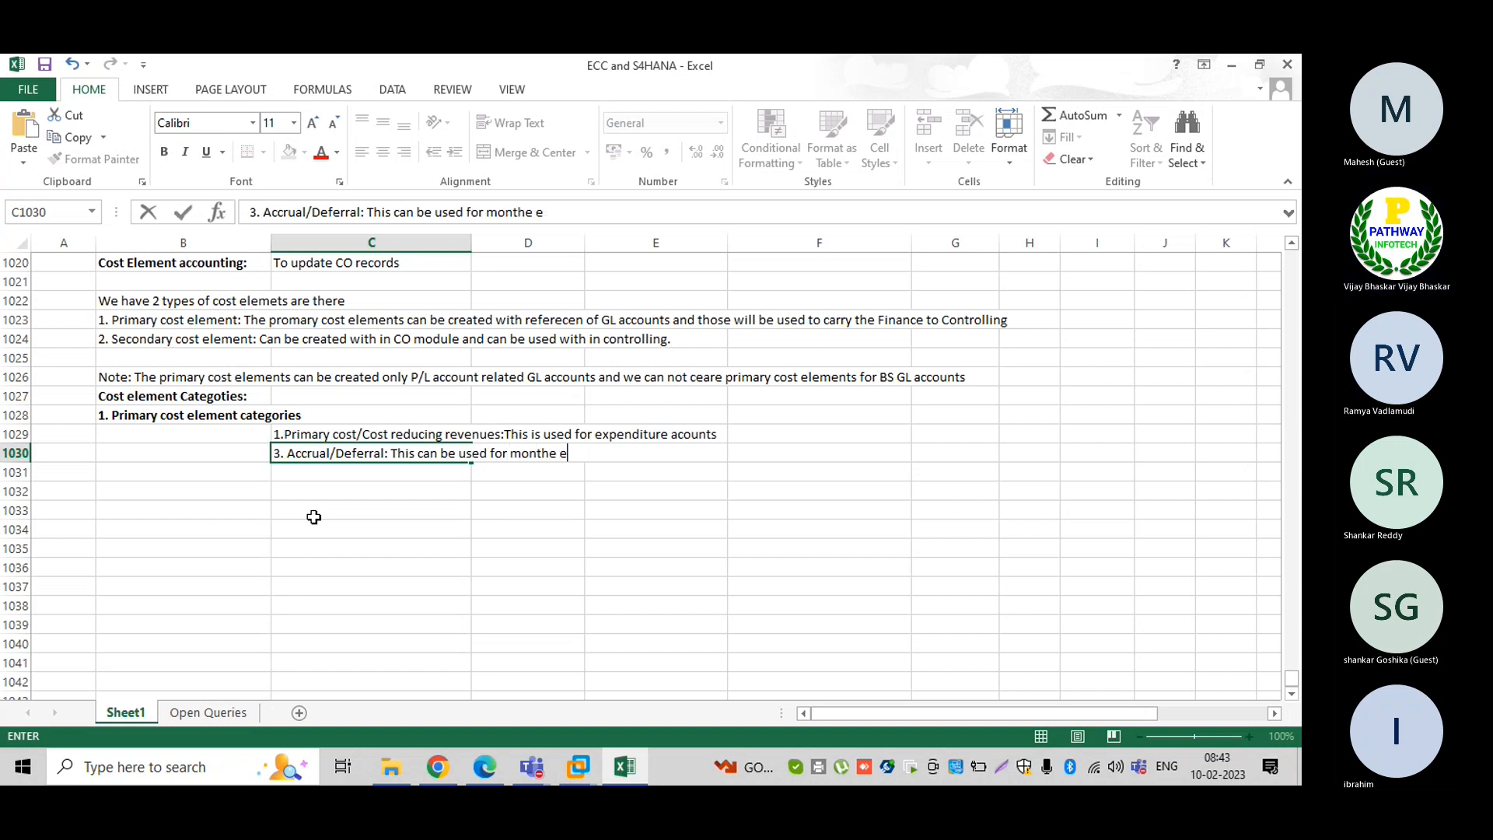
{"action": "key", "text": "BackSpace"}
{"action": "type", "text": "end "}
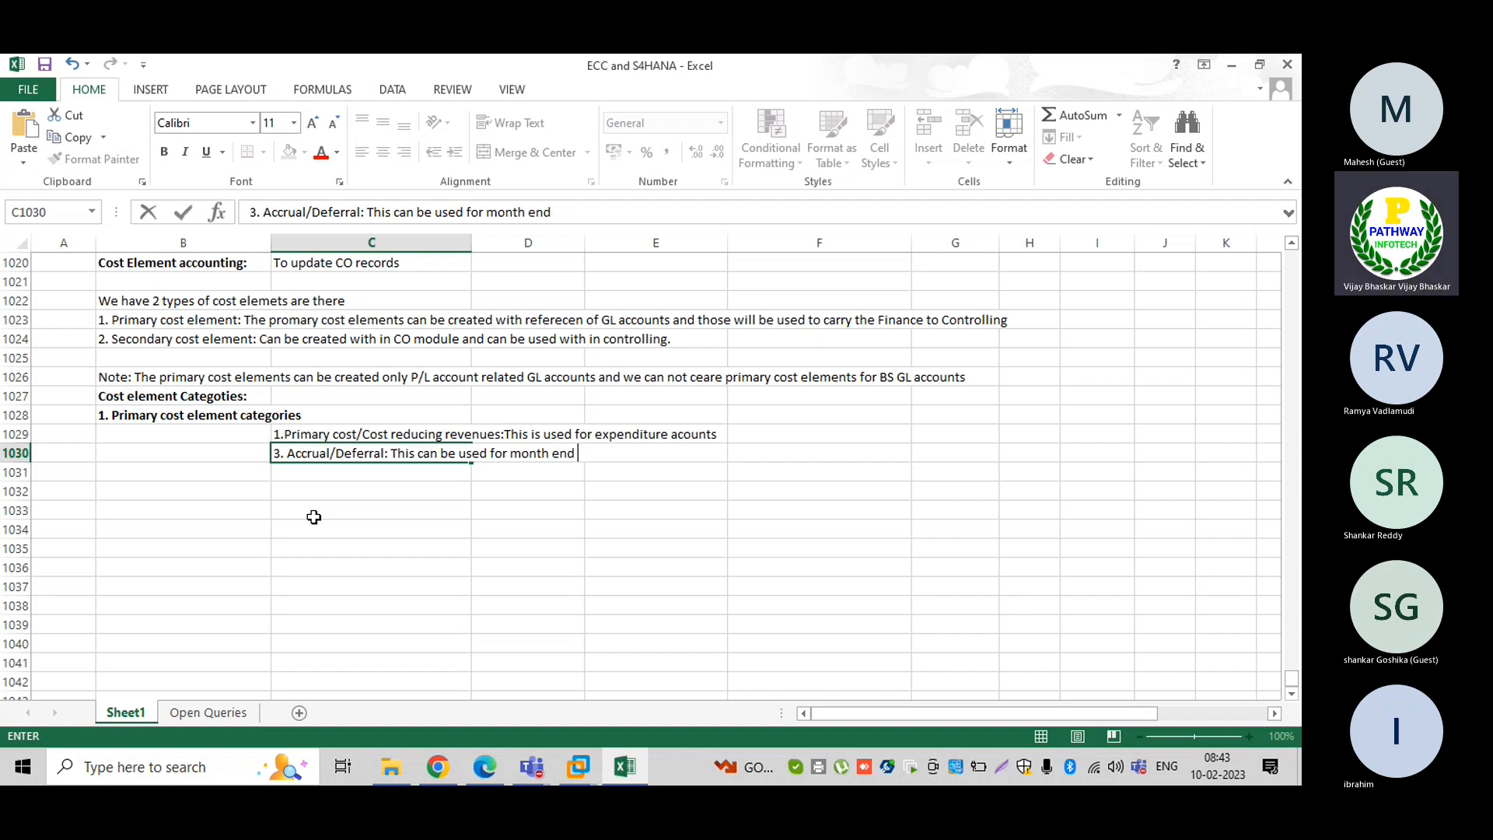
{"action": "type", "text": "provisions only with i"}
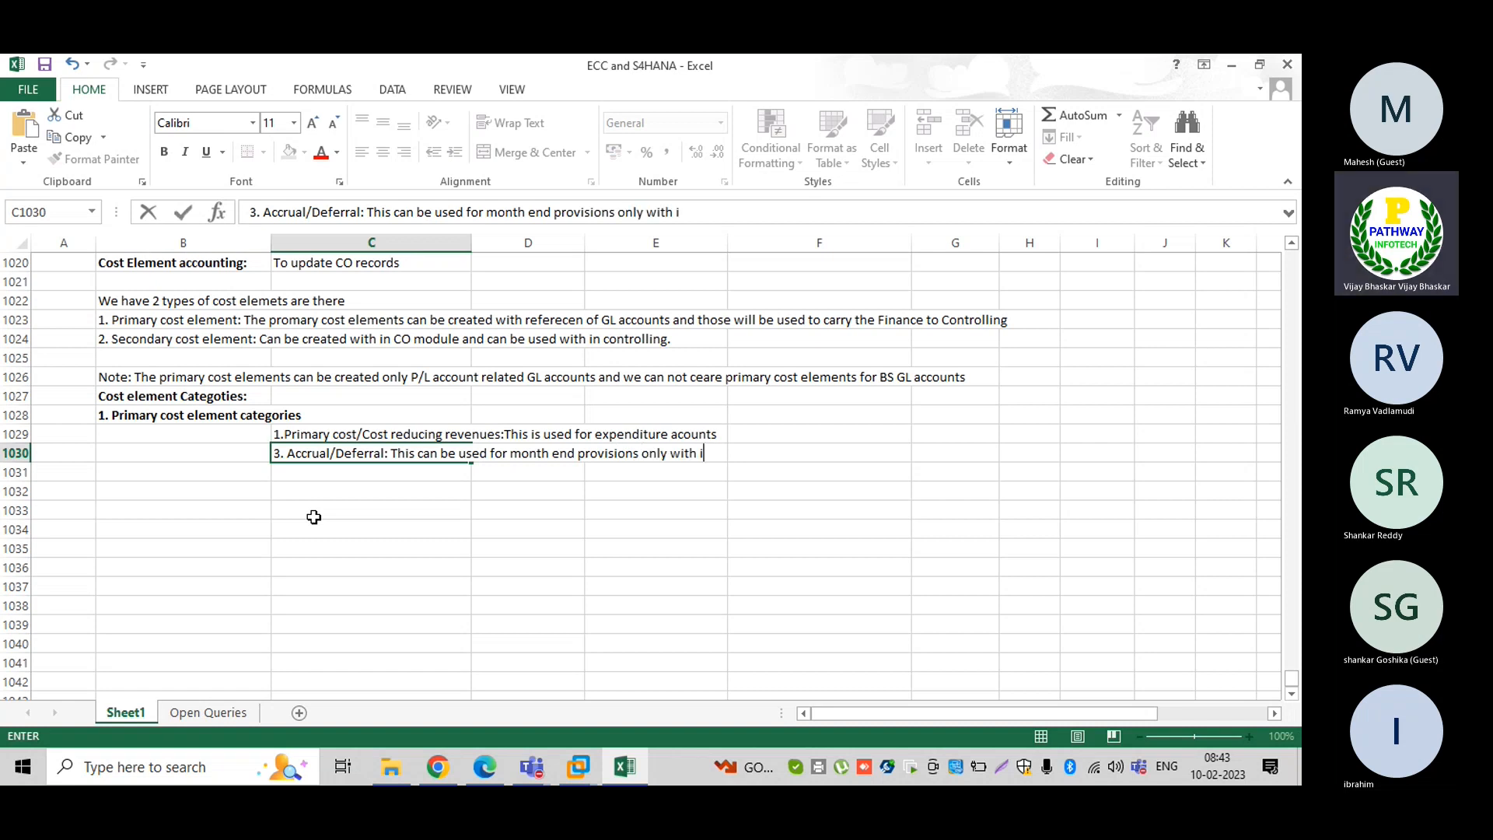
{"action": "type", "text": "n controlling module"}
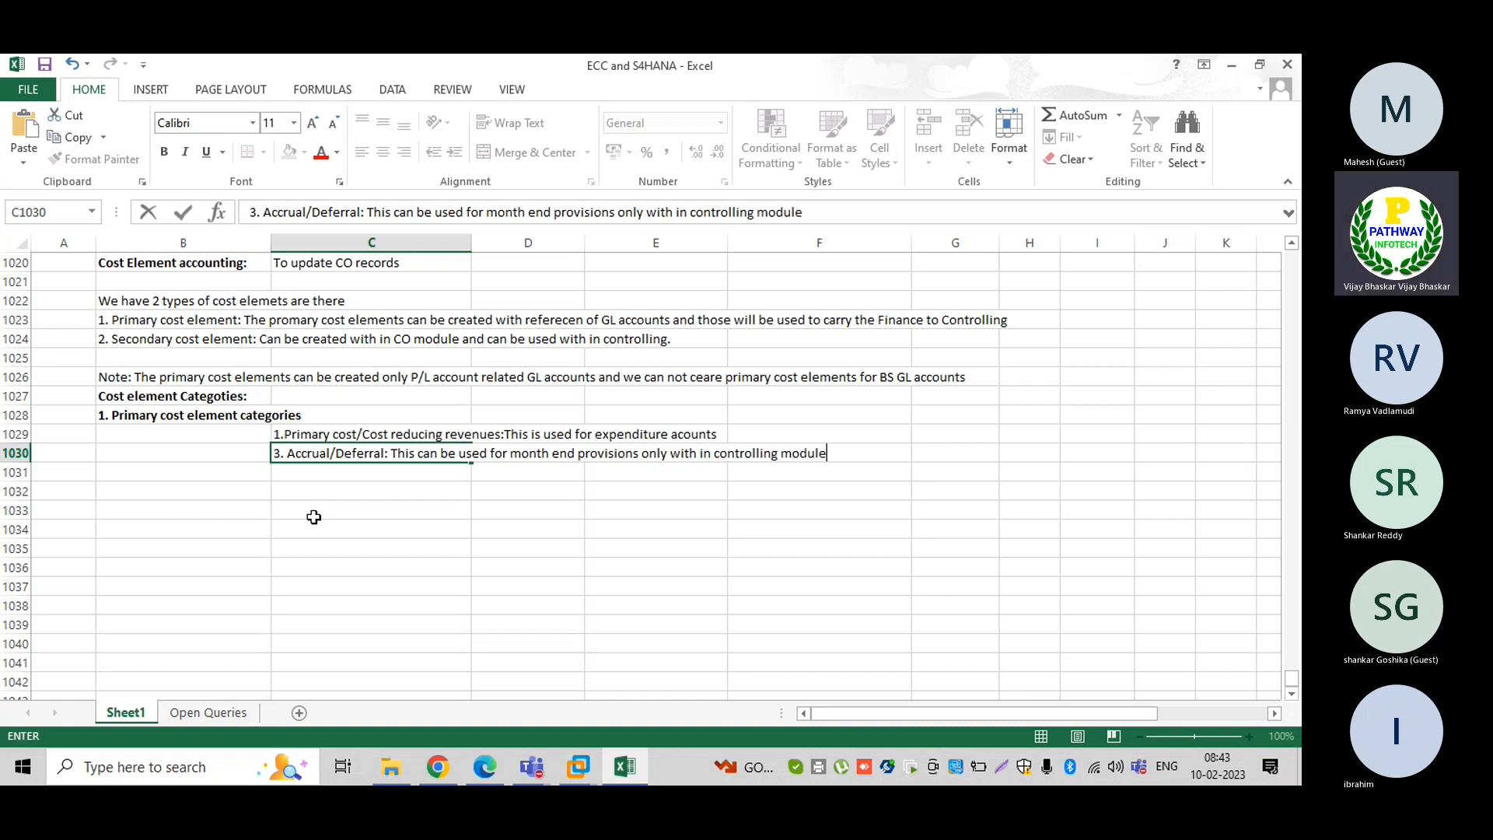
{"action": "key", "text": "Return"}
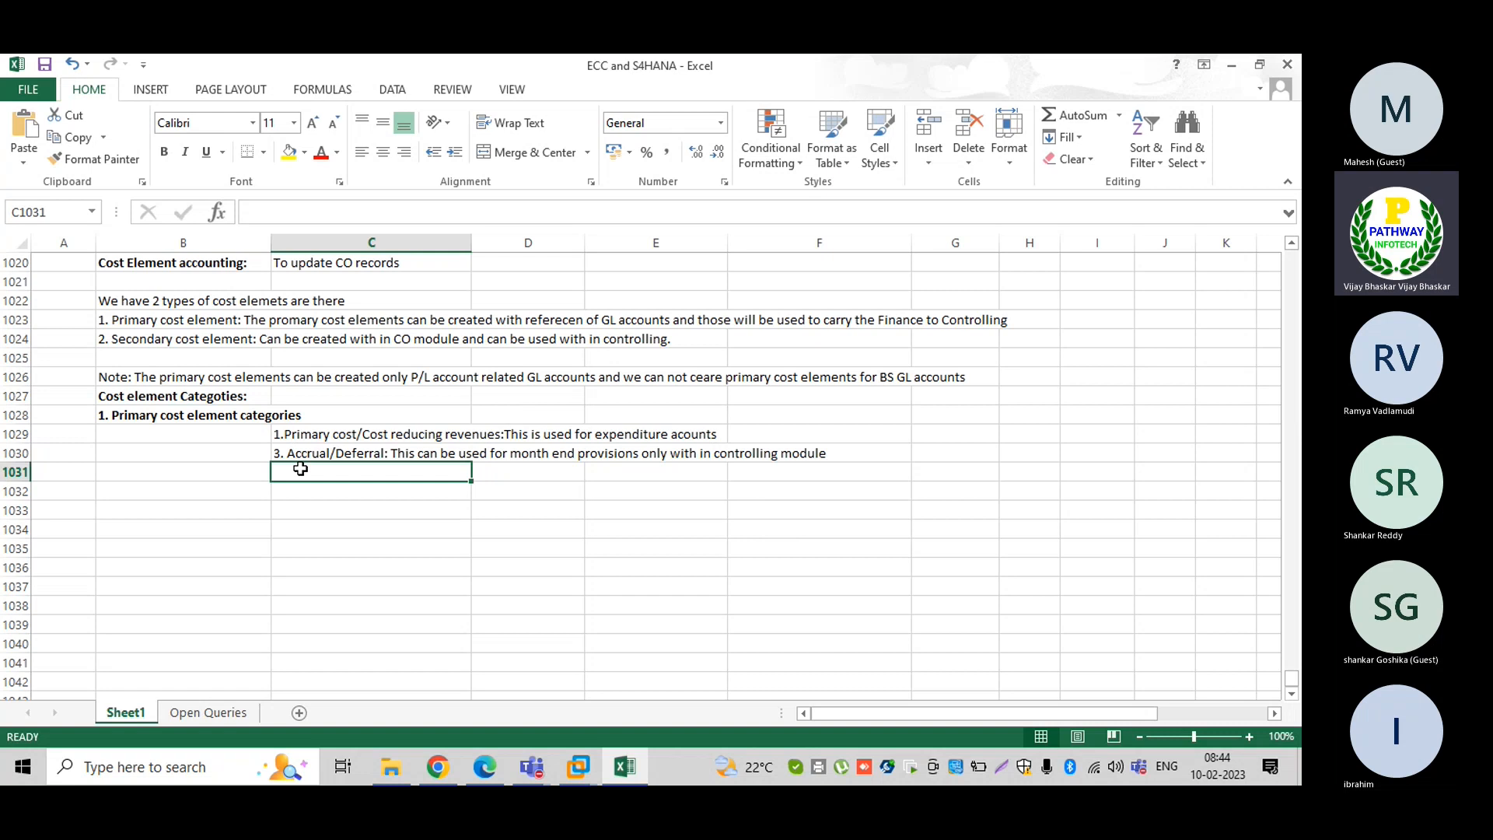
In C1031 enter '11 Revenues: This is used for income accounts', fixing the 'TREvenues' typo
{"action": "type", "text": "11 TREv"}
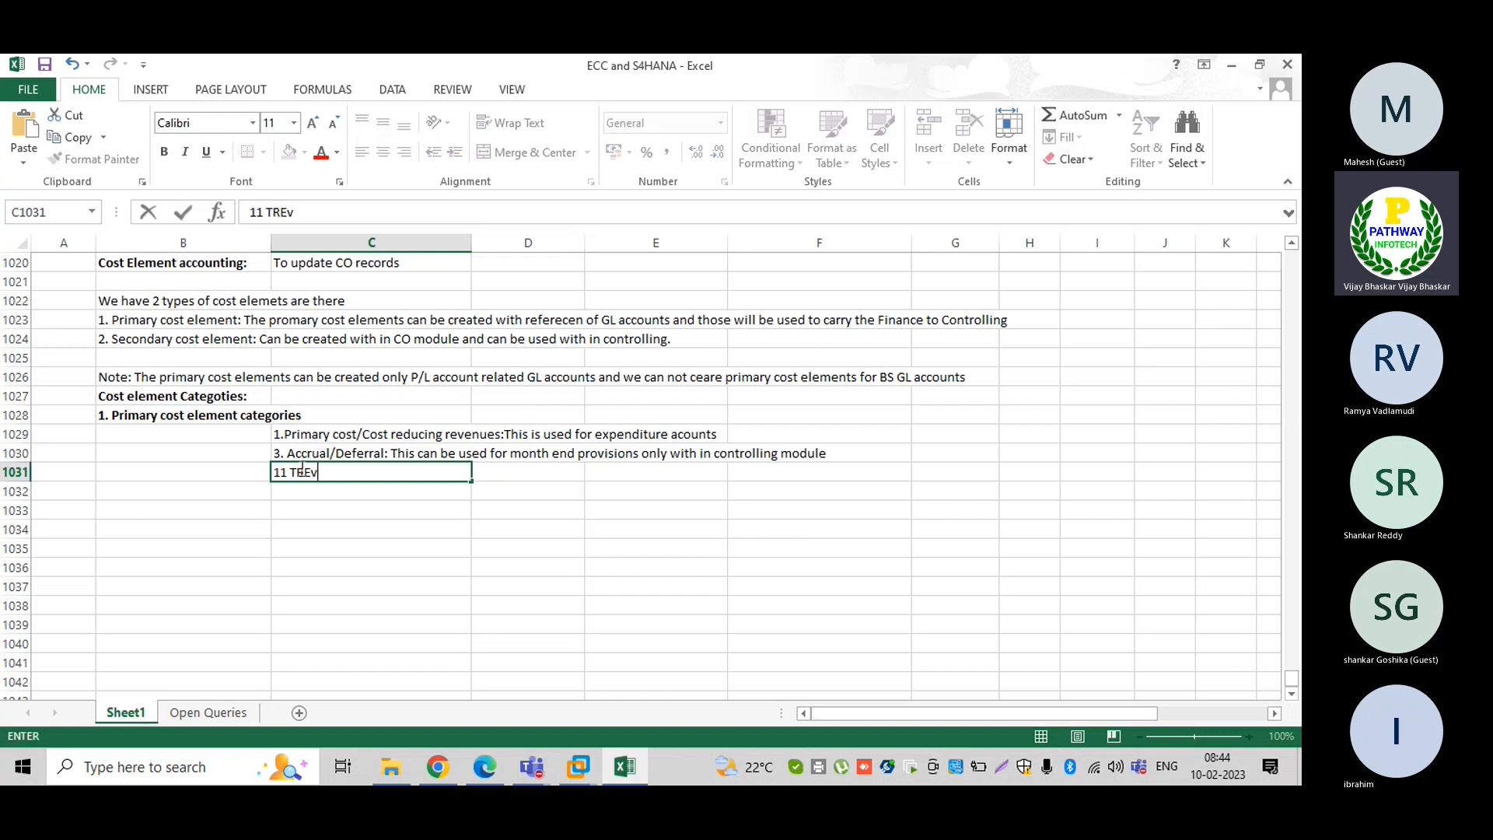
{"action": "type", "text": "enues"}
{"action": "type", "text": ":"}
{"action": "left_click", "coordinate": [299, 472]}
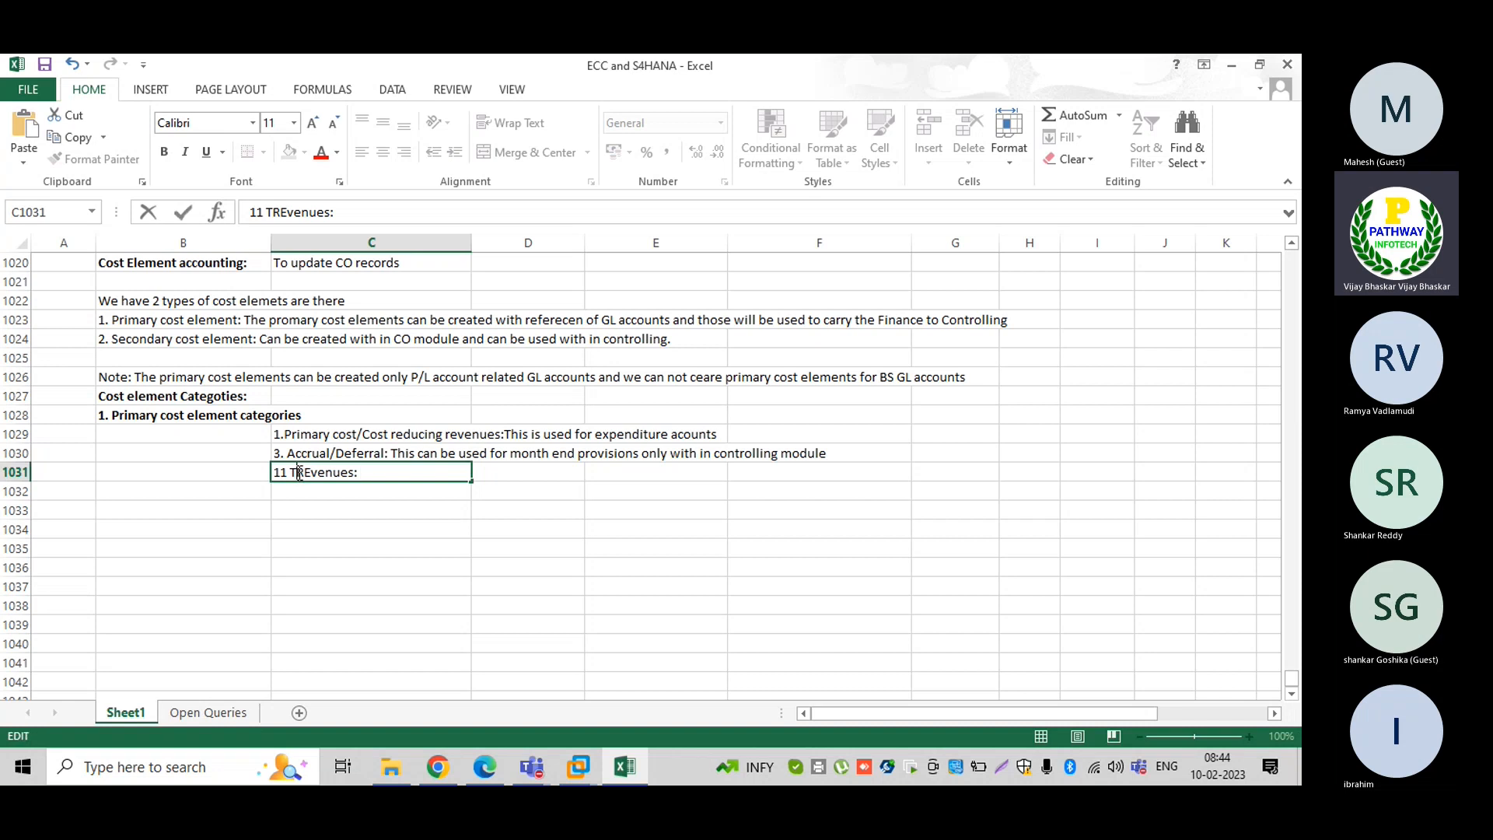
{"action": "key", "text": "BackSpace"}
{"action": "left_click", "coordinate": [305, 472]}
{"action": "key", "text": "BackSpace"}
{"action": "type", "text": "e"}
{"action": "type", "text": "This is used for"}
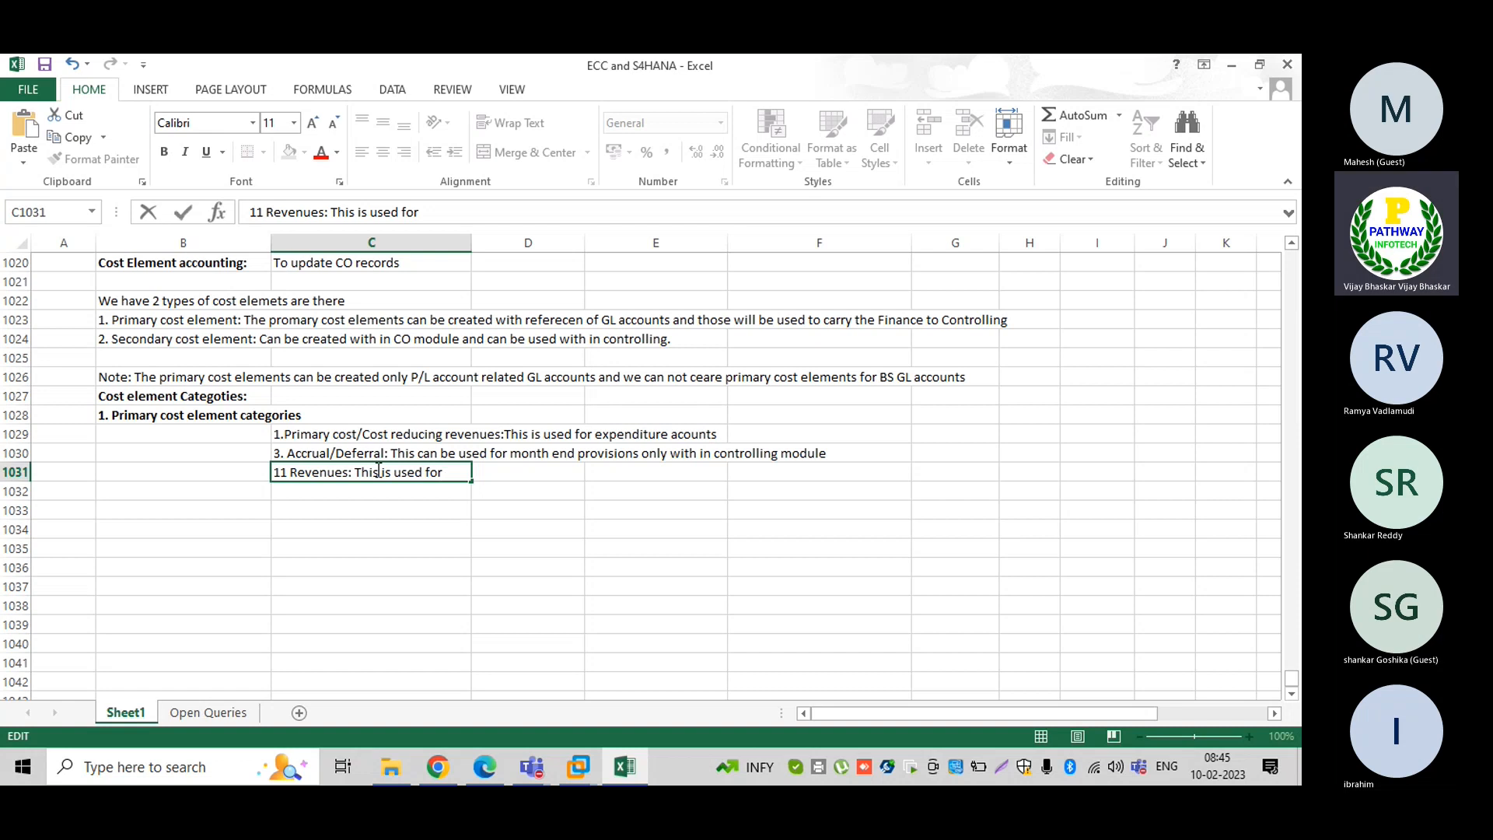
{"action": "type", "text": " income accounts"}
{"action": "key", "text": "Return"}
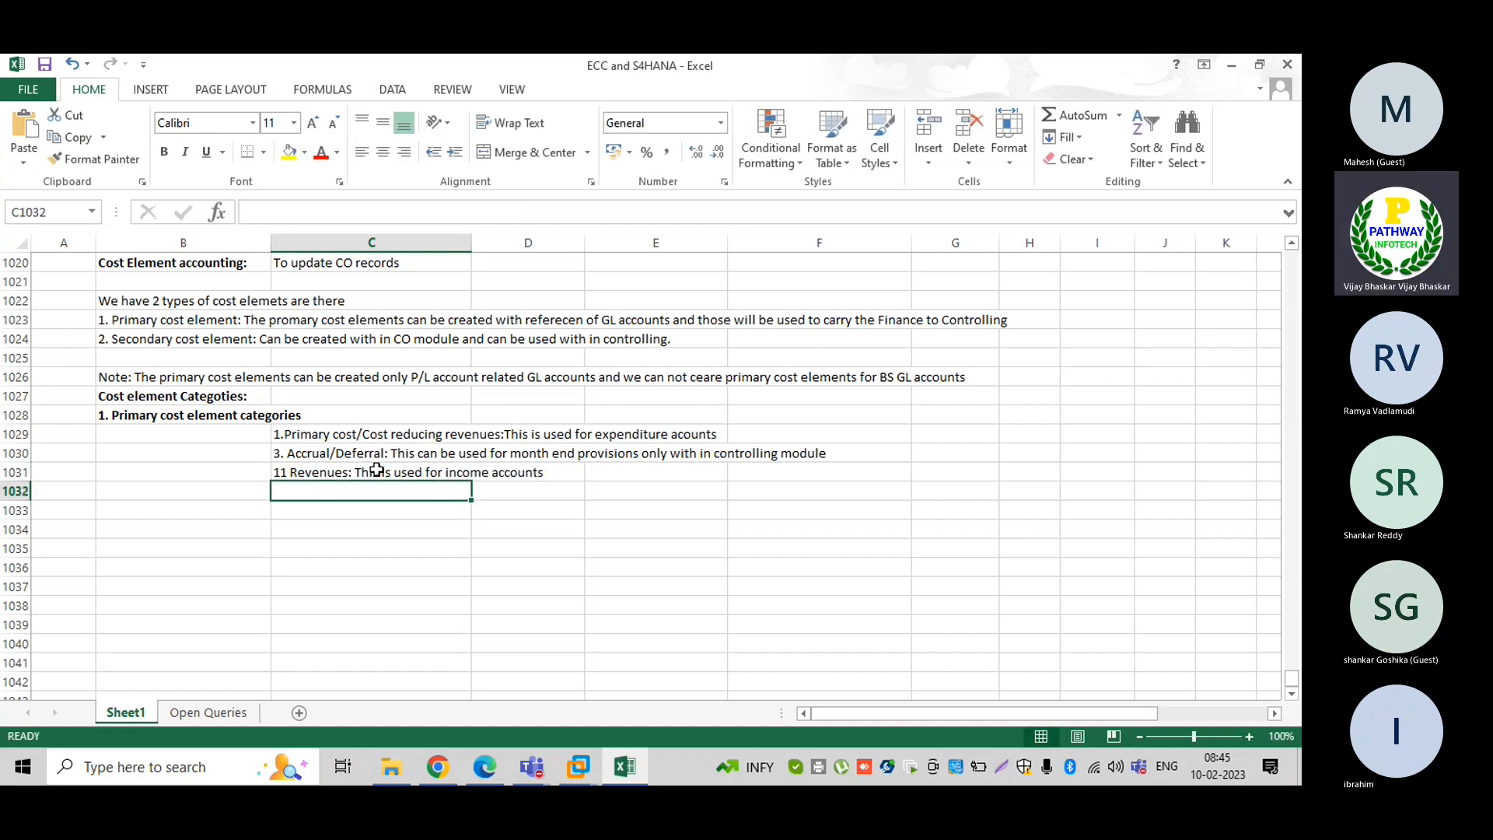
In C1032 type '12 Sales and Distribution: expenditure accounts like sales commission, trade discounts where'
{"action": "type", "text": "12"}
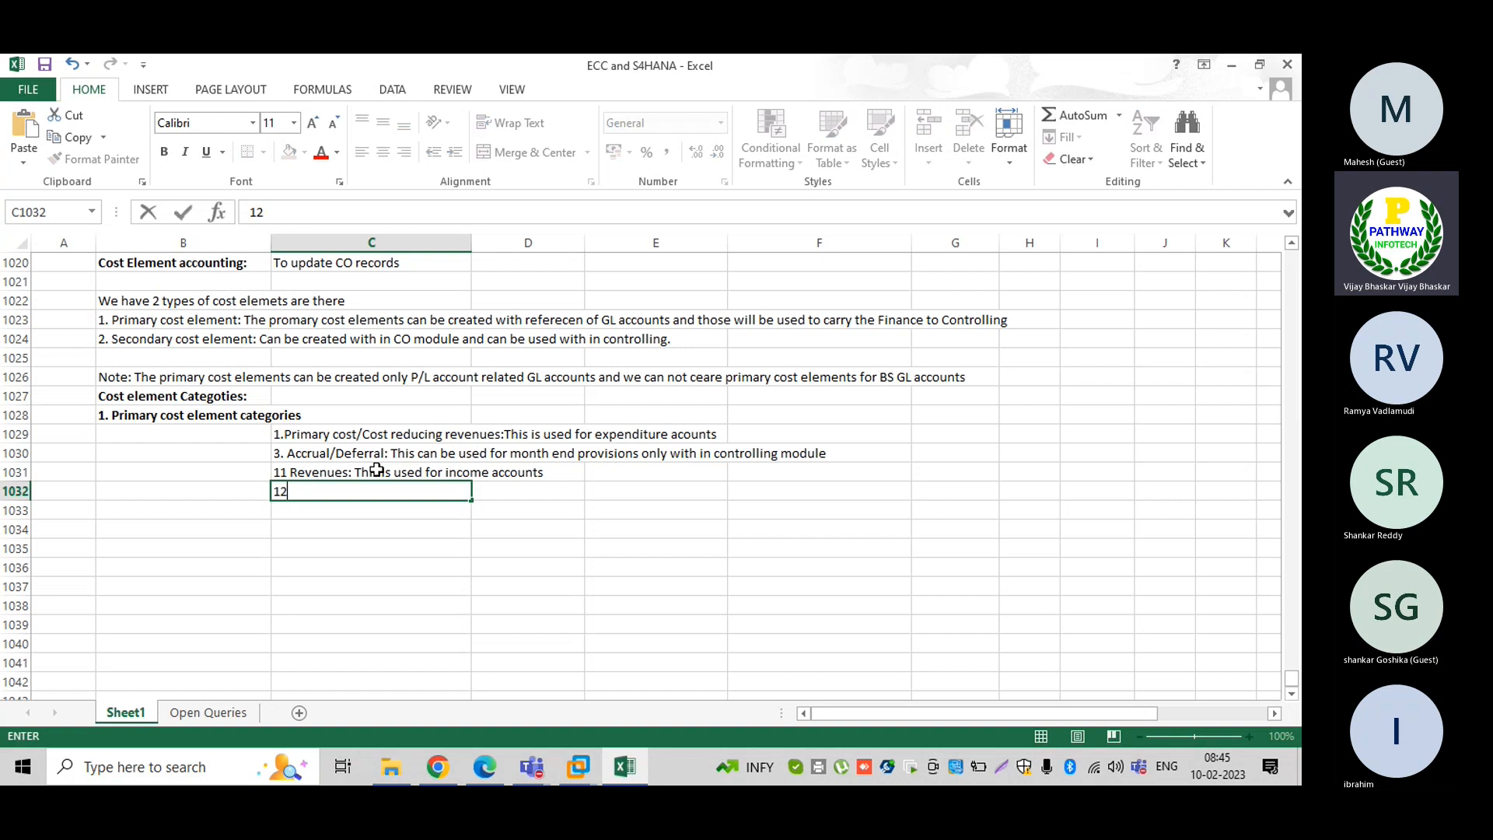
{"action": "type", "text": " Sales and Dis"}
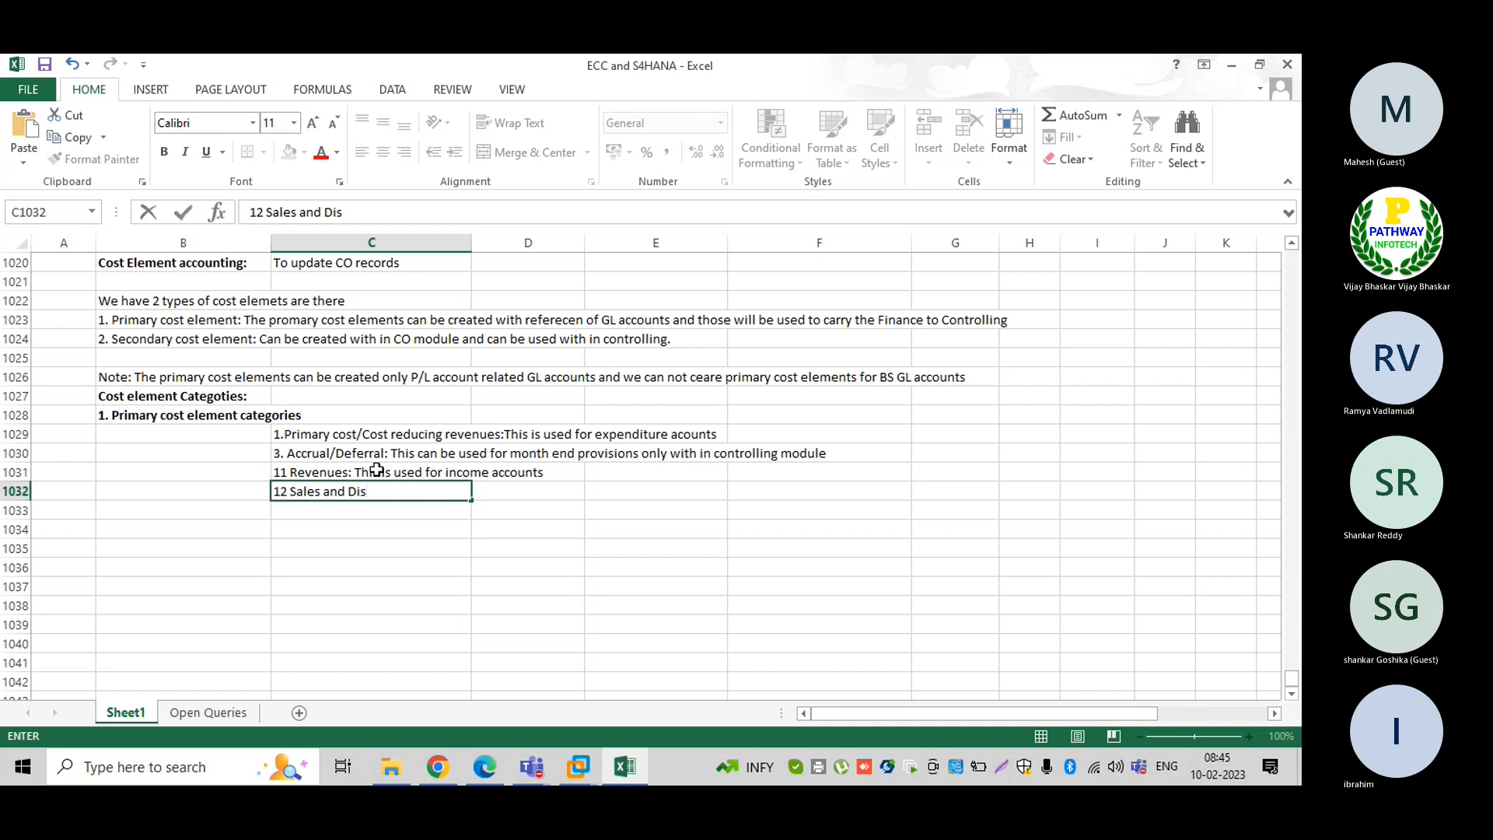
{"action": "type", "text": "tribution:"}
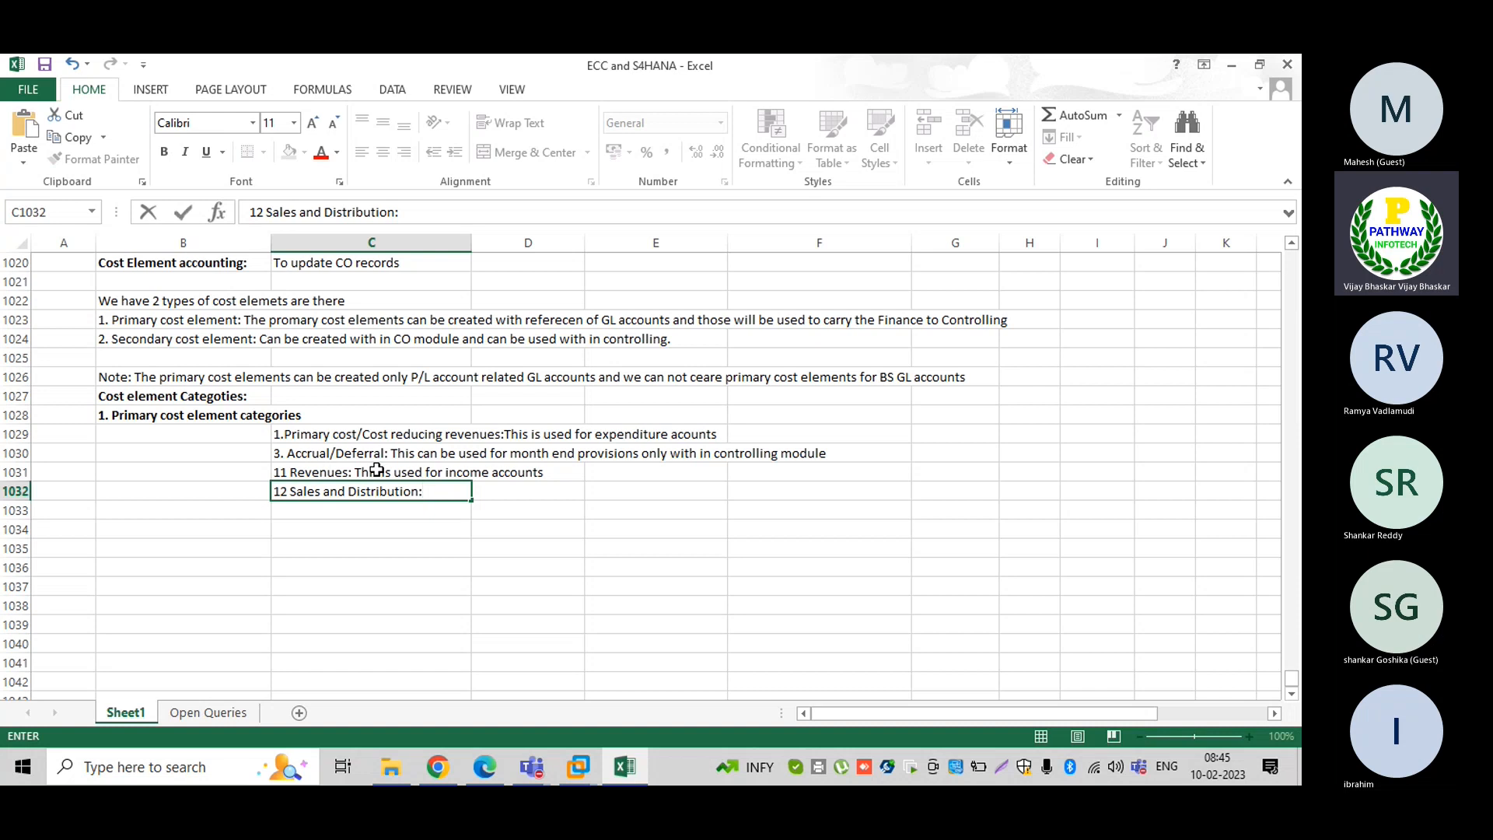
{"action": "type", "text": "This is used for e"}
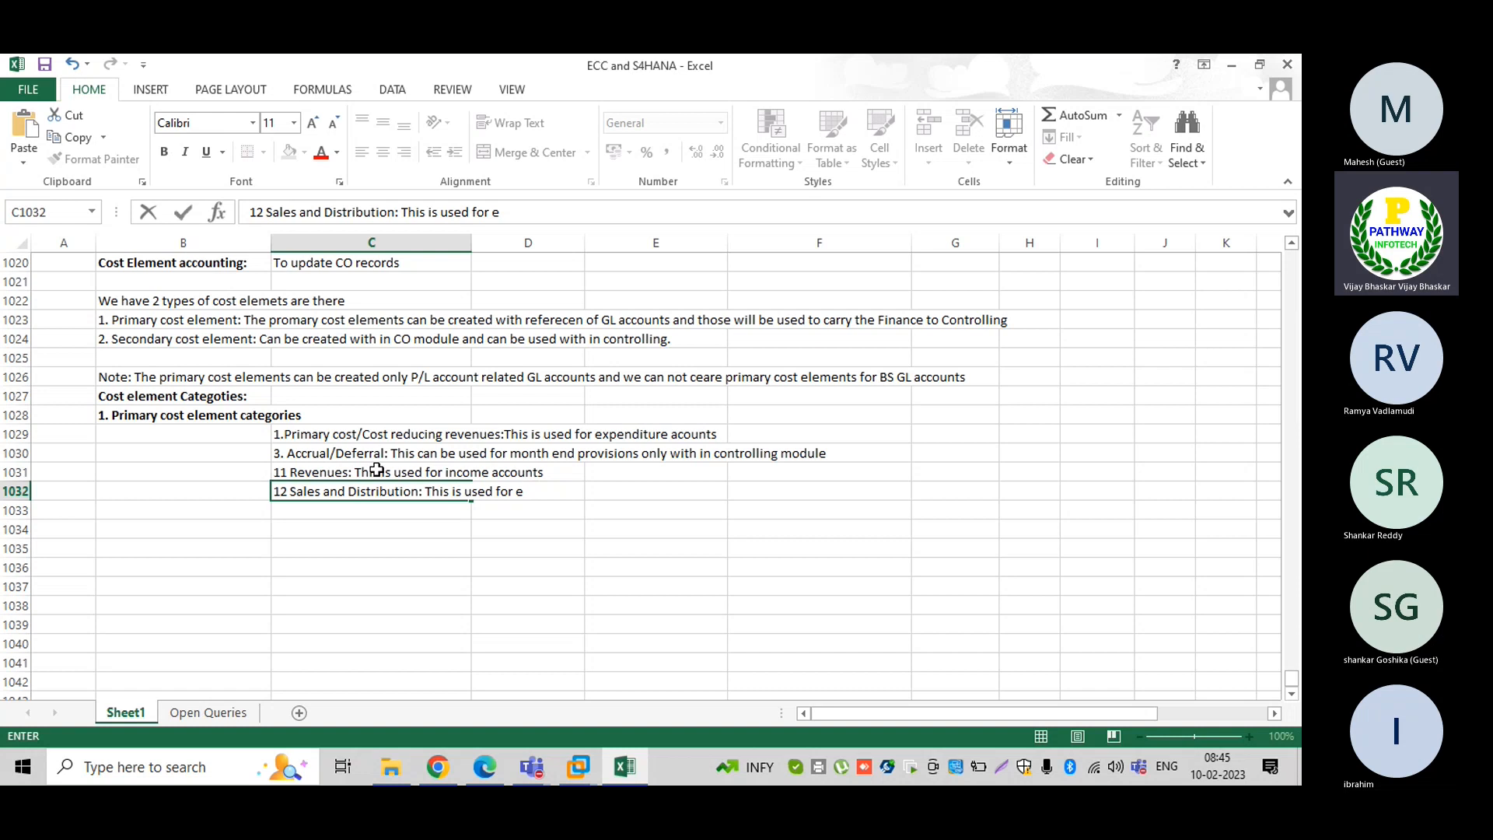
{"action": "type", "text": "xpenditure"}
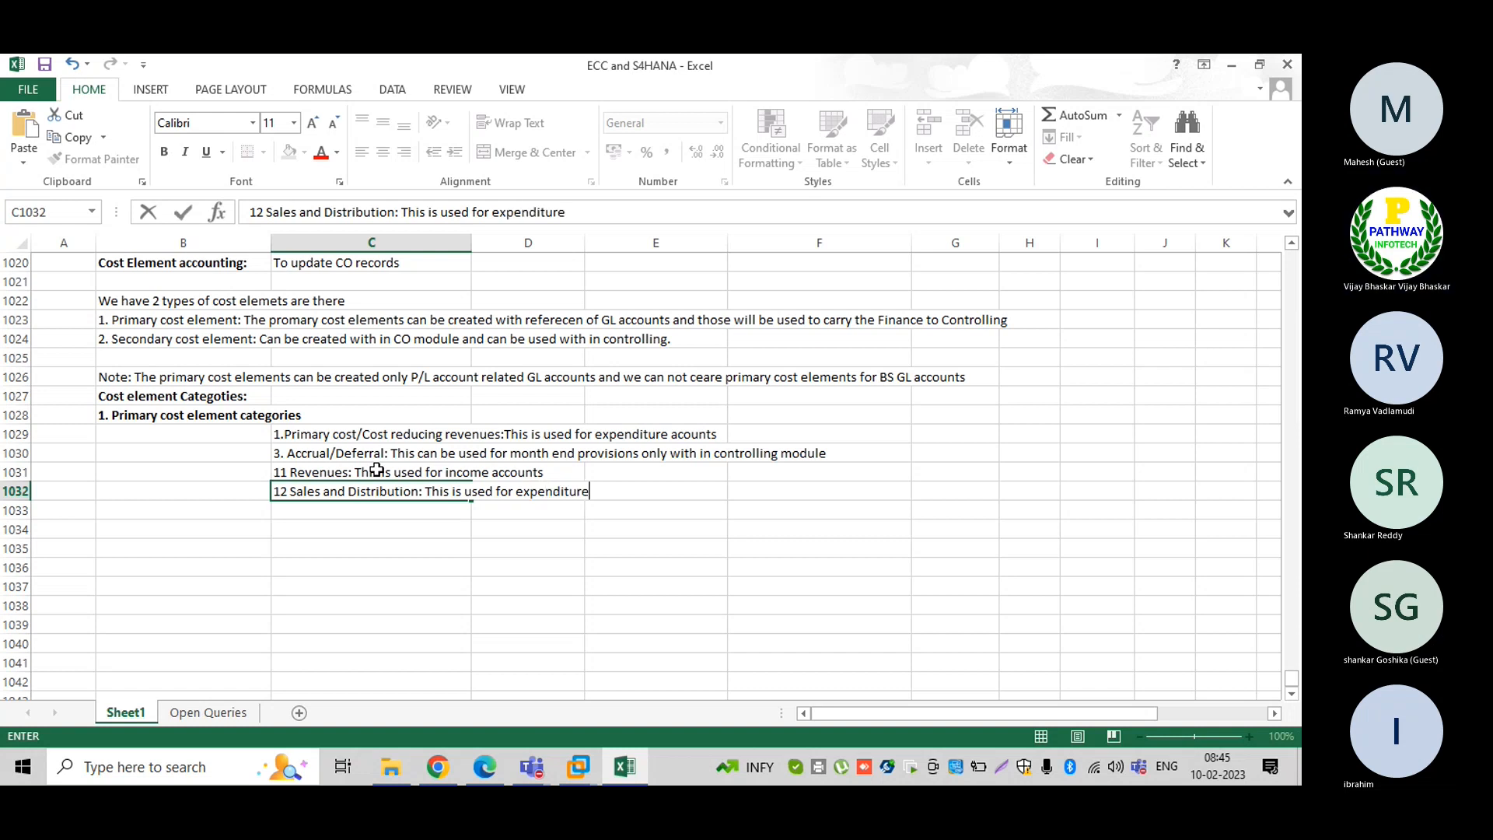
{"action": "type", "text": " accounts"}
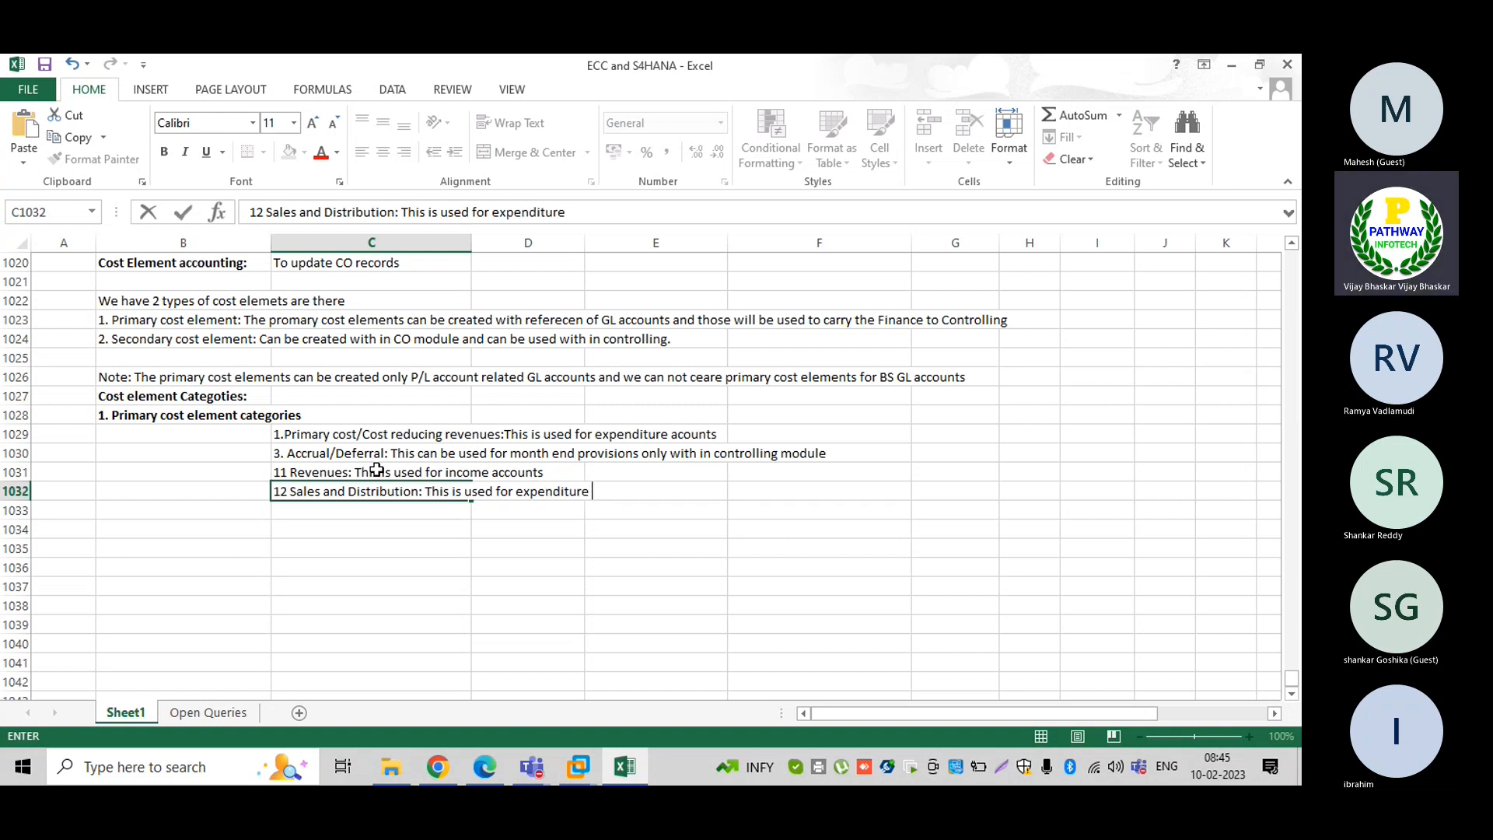
{"action": "type", "text": " like"}
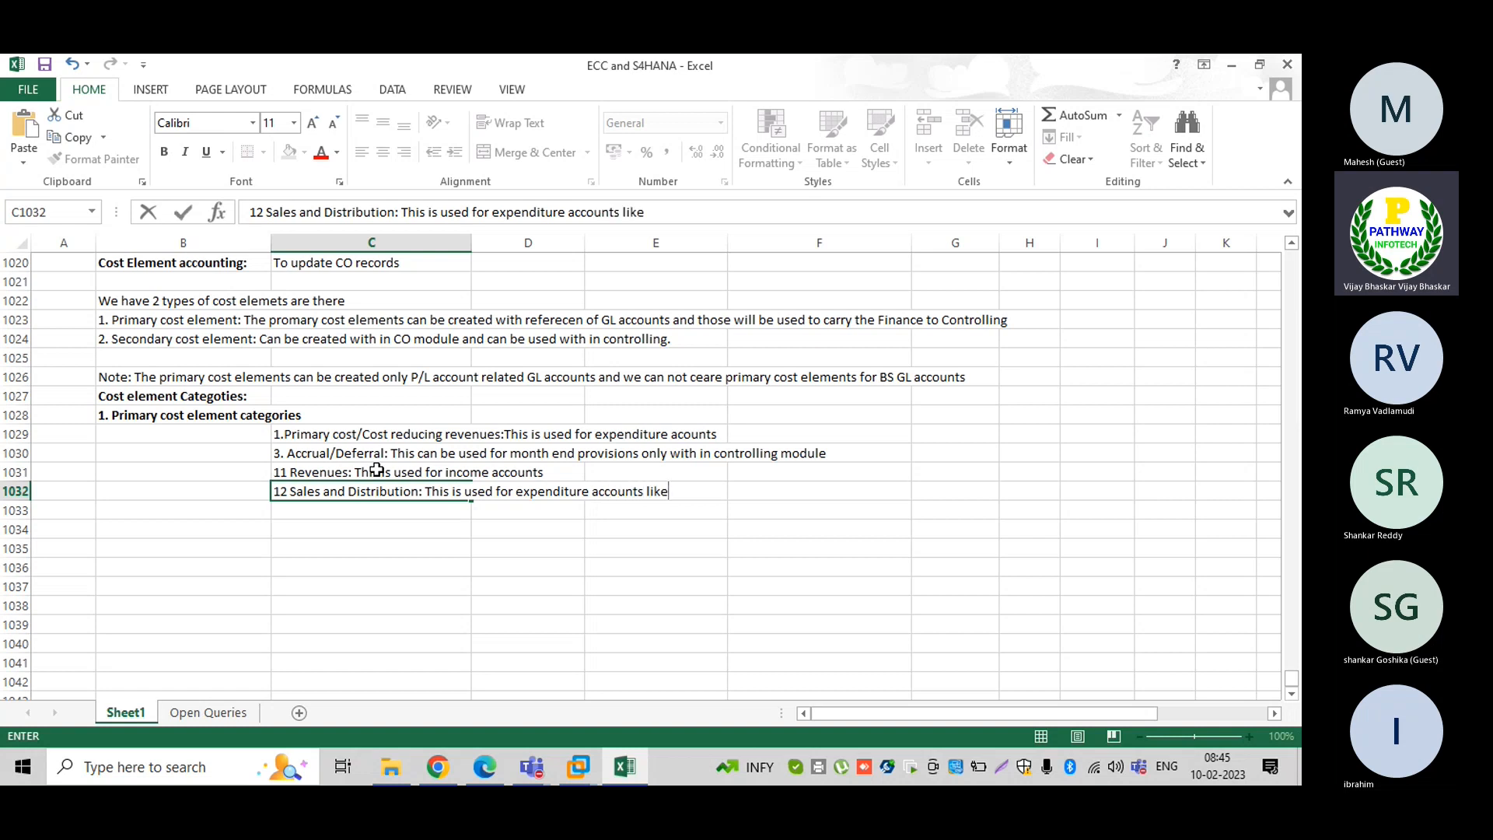
{"action": "type", "text": " sales commission"}
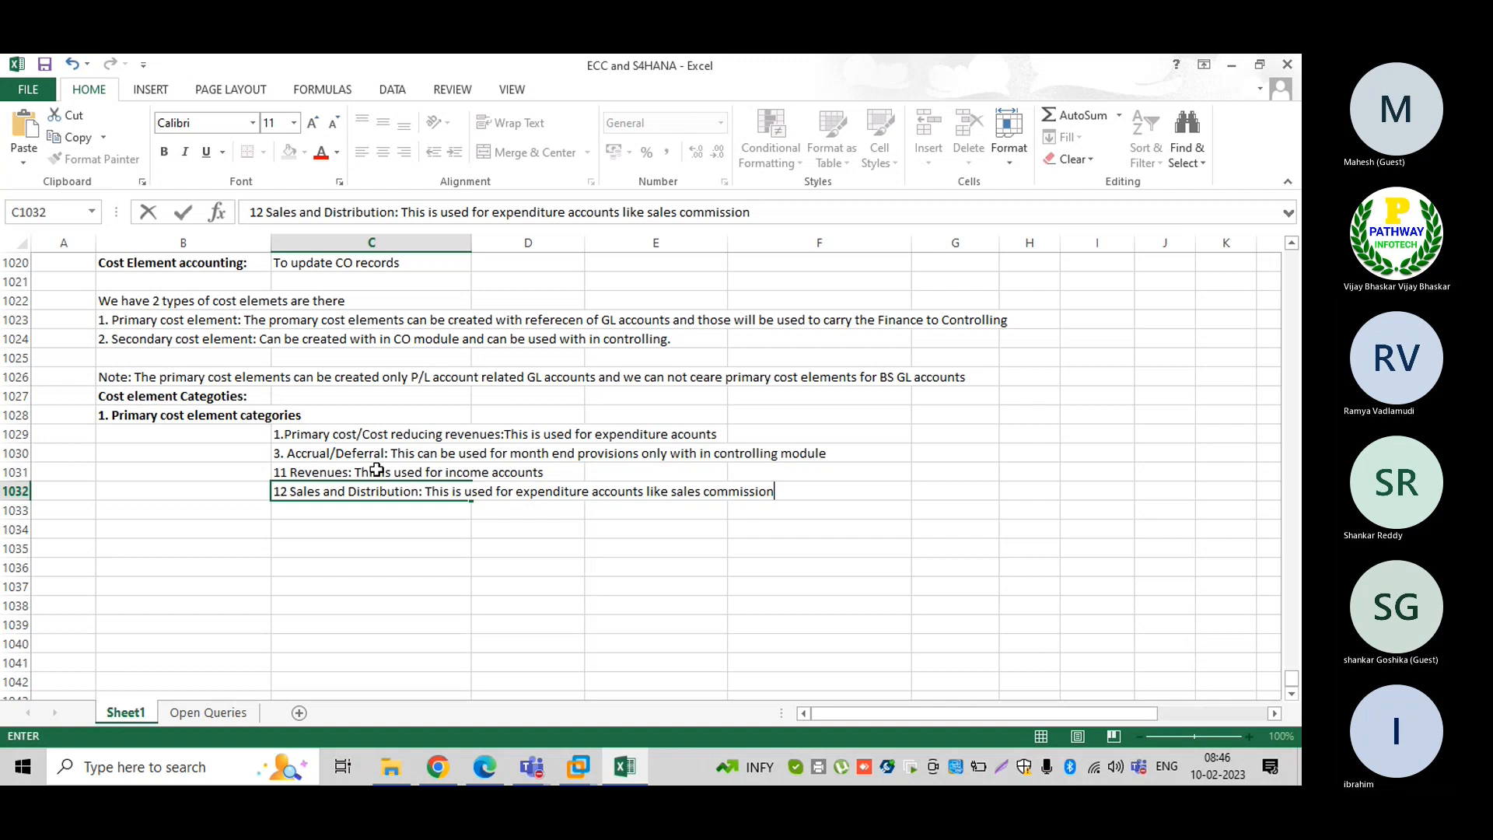
{"action": "type", "text": "tr"}
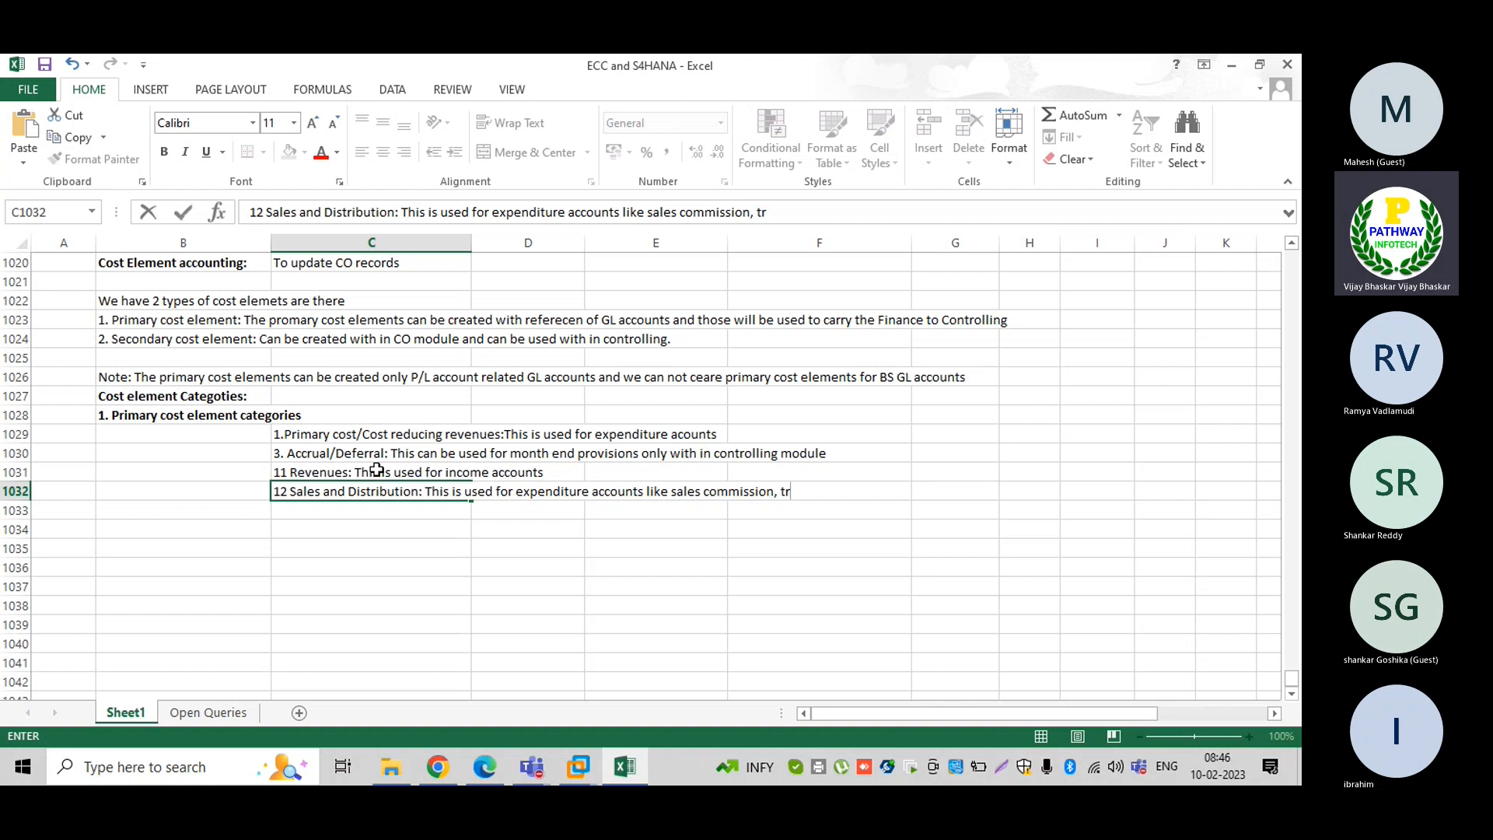
{"action": "type", "text": "ade discounts"}
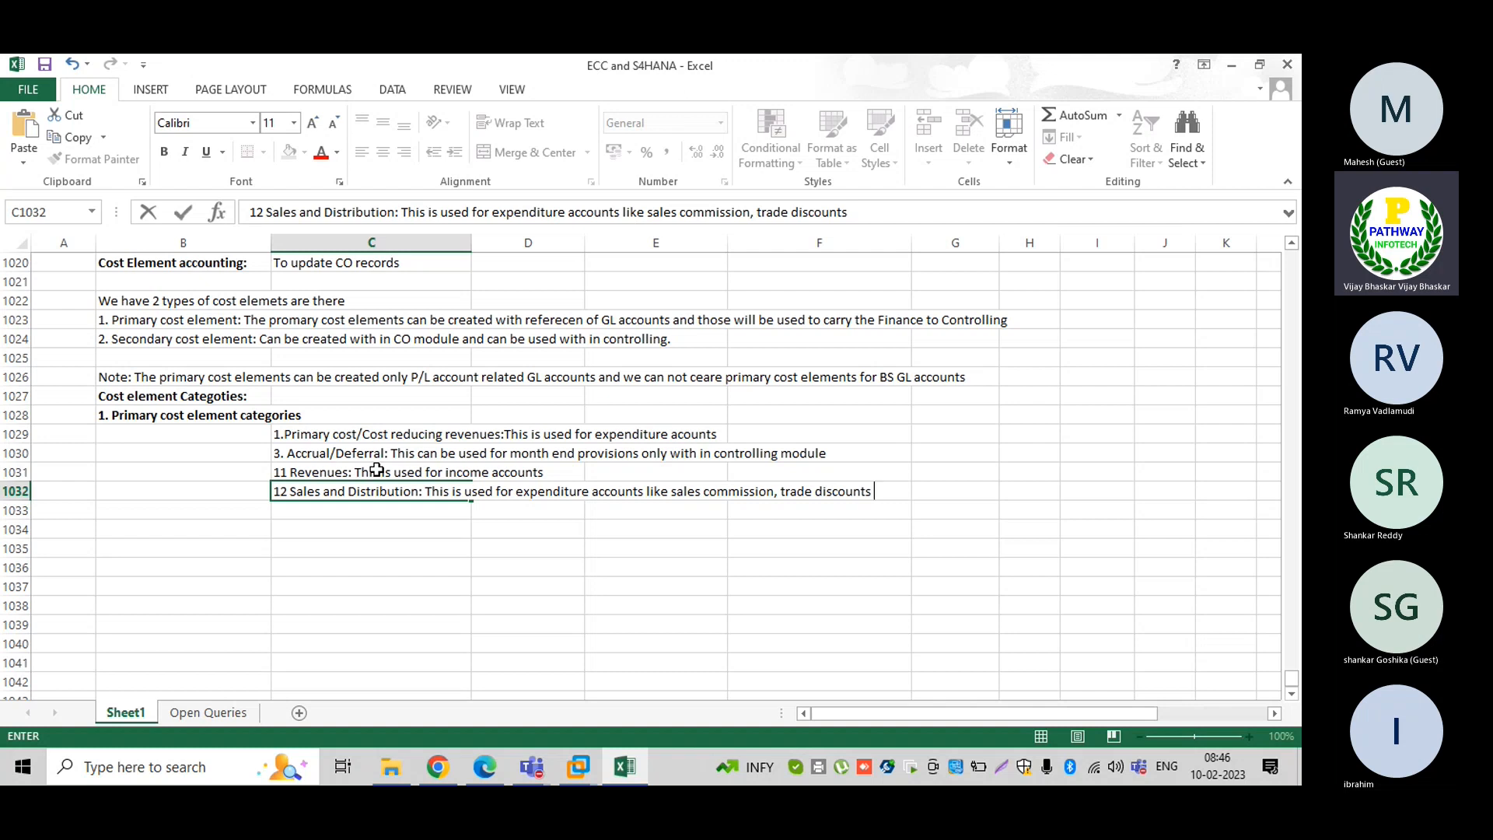
{"action": "type", "text": " where"}
Finish the entry with 'CO-PA profitability analysis module is activated' and commit it
{"action": "type", "text": "CO"}
{"action": "key", "text": "BackSpace"}
{"action": "key", "text": "BackSpace"}
{"action": "type", "text": "CO-PA "}
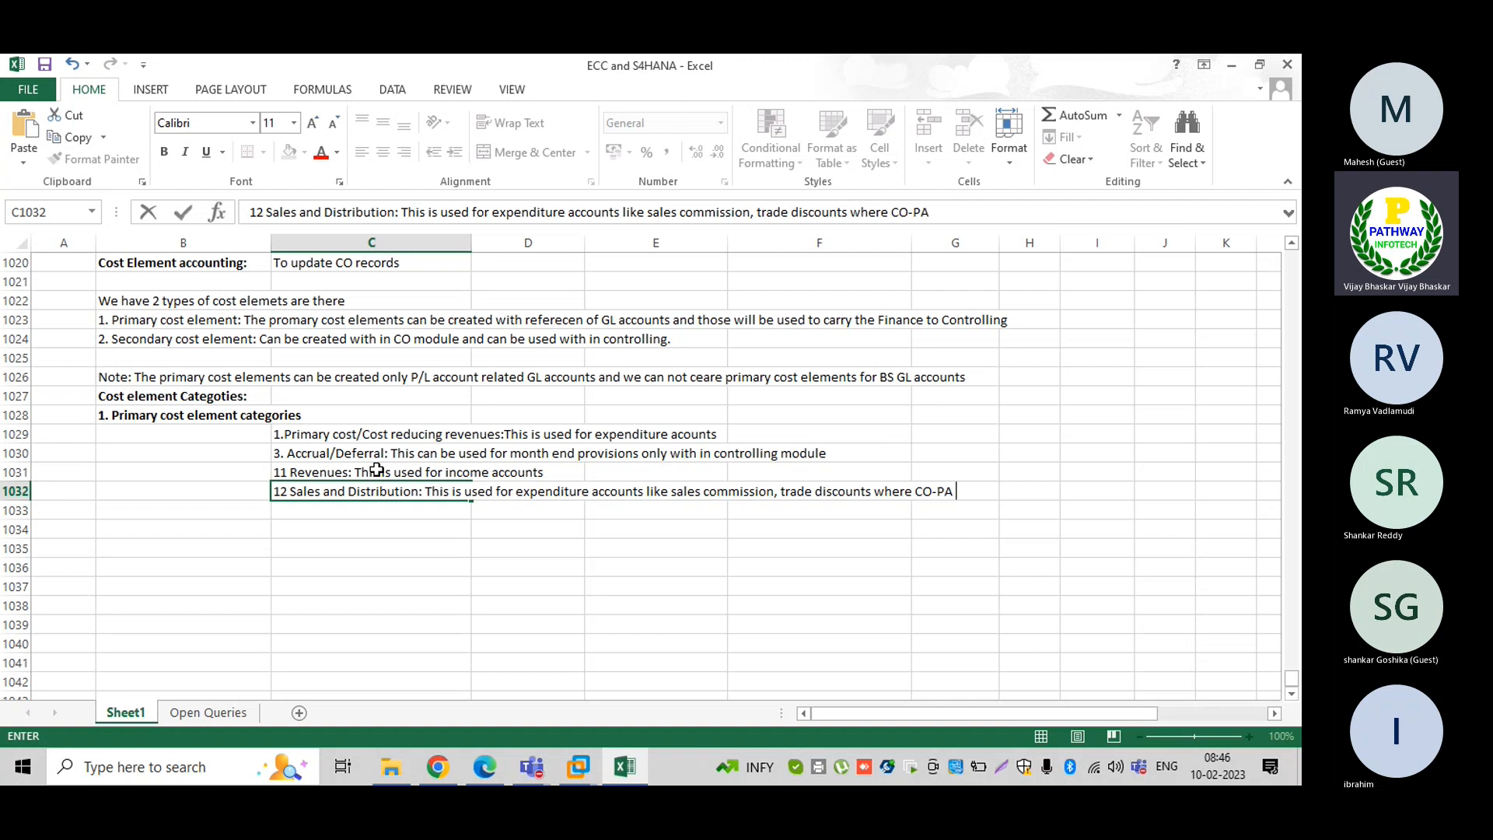
{"action": "type", "text": "(Pri"}
{"action": "key", "text": "BackSpace"}
{"action": "key", "text": "BackSpace"}
{"action": "key", "text": "BackSpace"}
{"action": "key", "text": "BackSpace"}
{"action": "type", "text": "pr"}
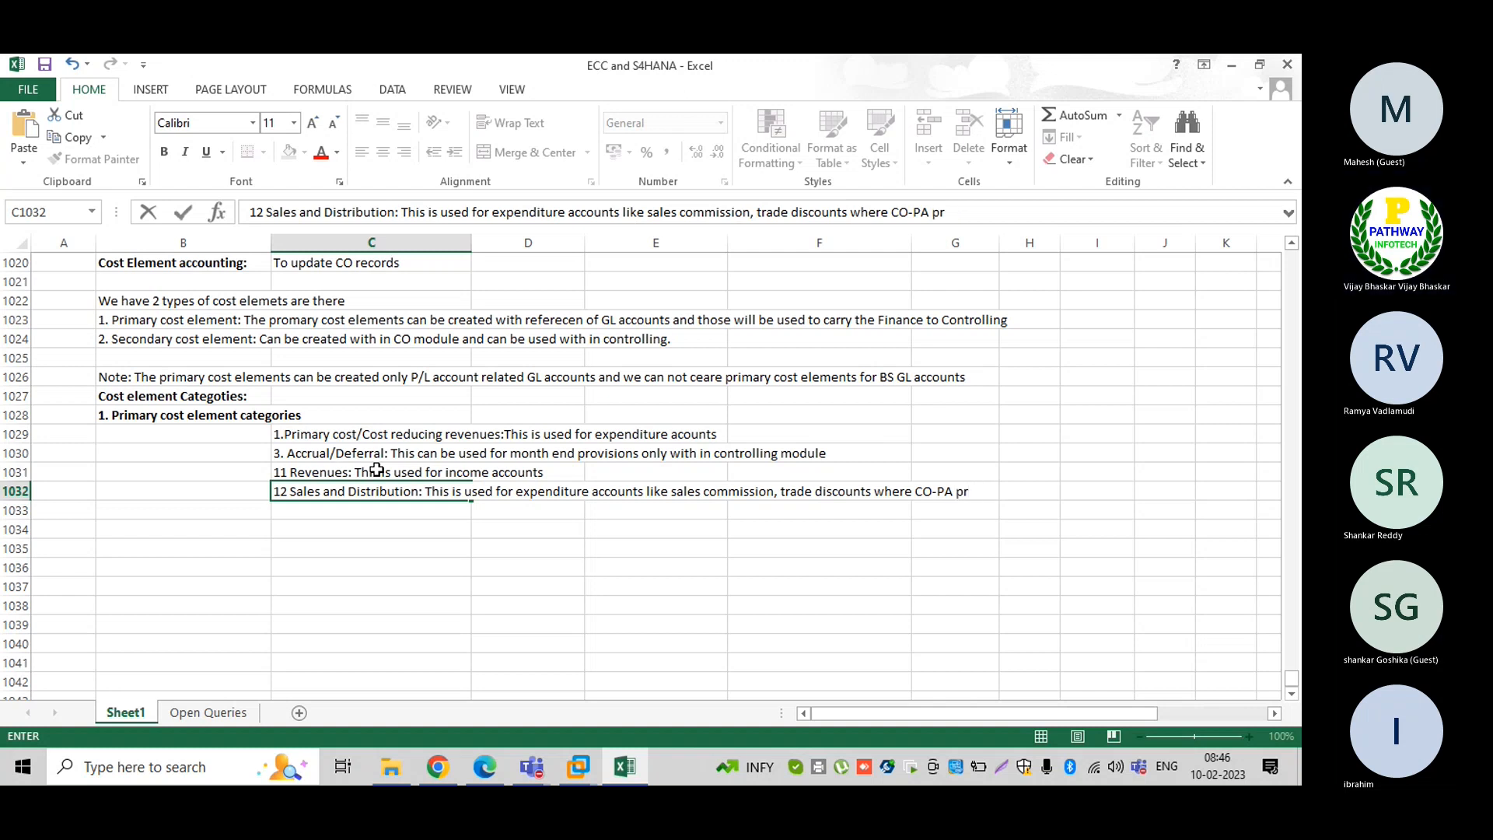
{"action": "type", "text": "ofitabuility"}
{"action": "key", "text": "BackSpace"}
{"action": "key", "text": "BackSpace"}
{"action": "key", "text": "BackSpace"}
{"action": "key", "text": "BackSpace"}
{"action": "key", "text": "BackSpace"}
{"action": "key", "text": "BackSpace"}
{"action": "key", "text": "BackSpace"}
{"action": "type", "text": "ility analysis"}
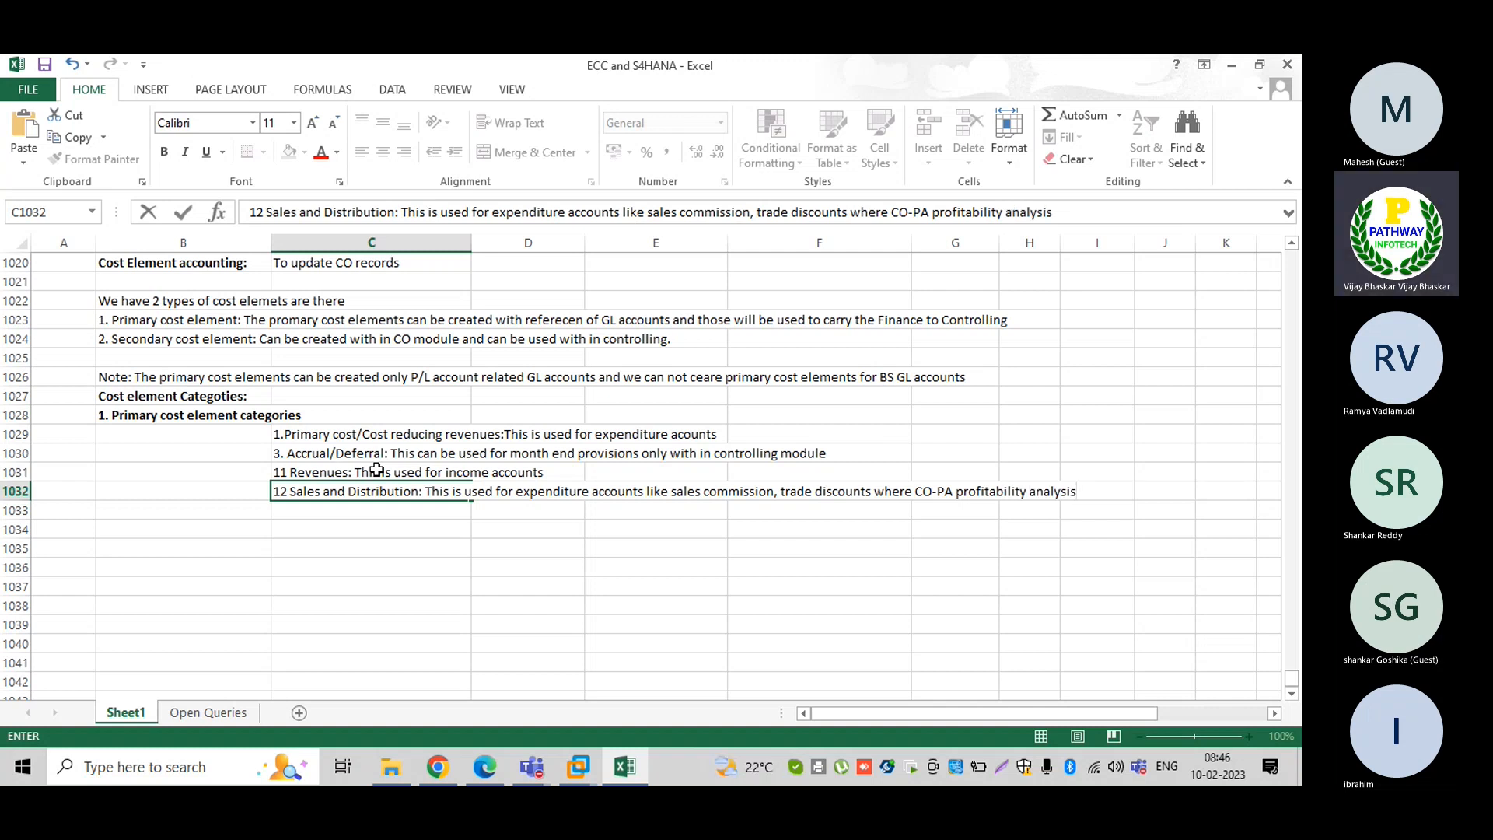
{"action": "type", "text": " module is actiu"}
{"action": "key", "text": "BackSpace"}
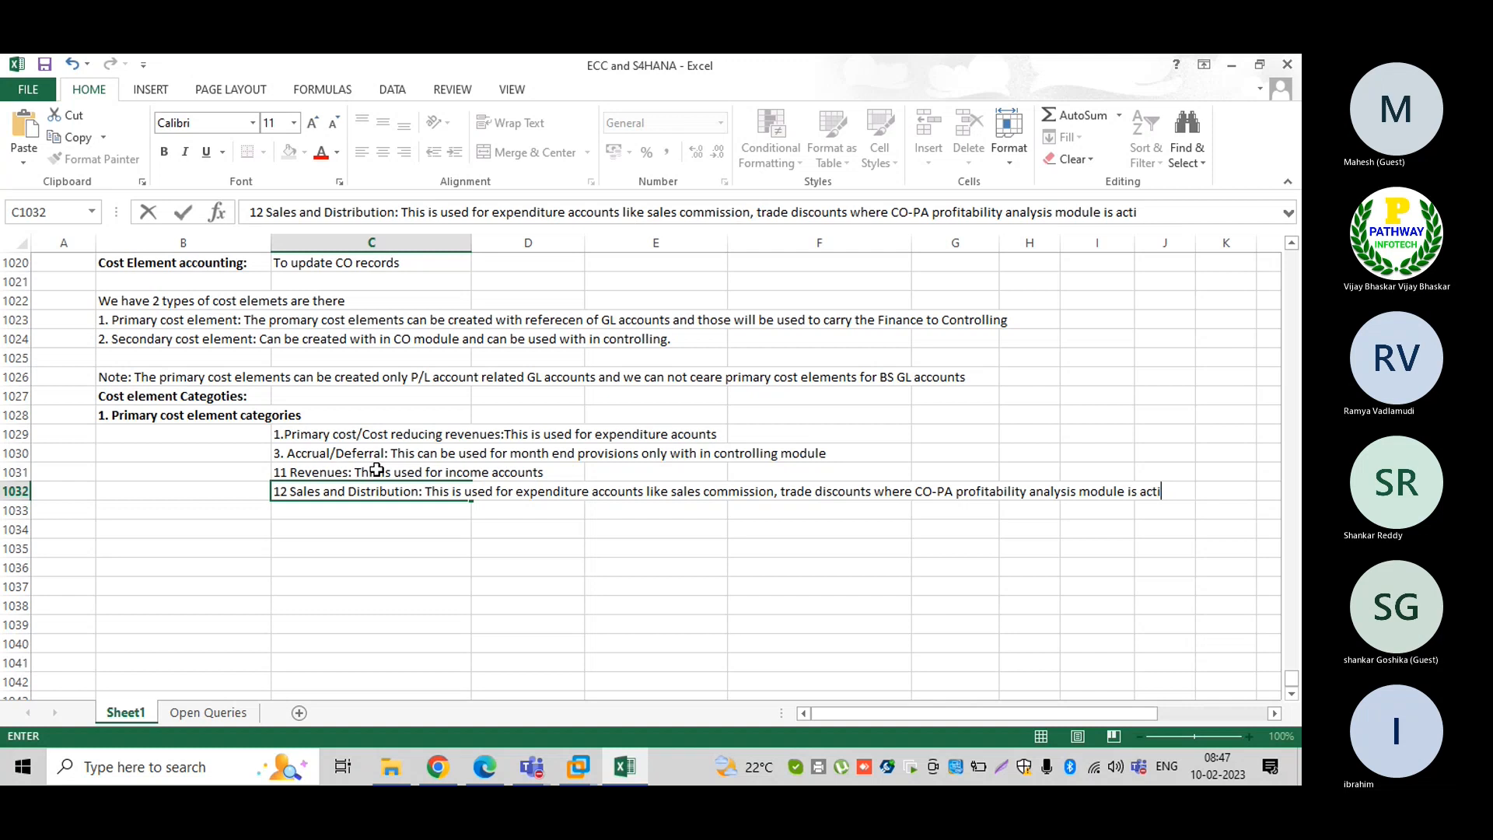
{"action": "type", "text": "vated"}
{"action": "key", "text": "Return"}
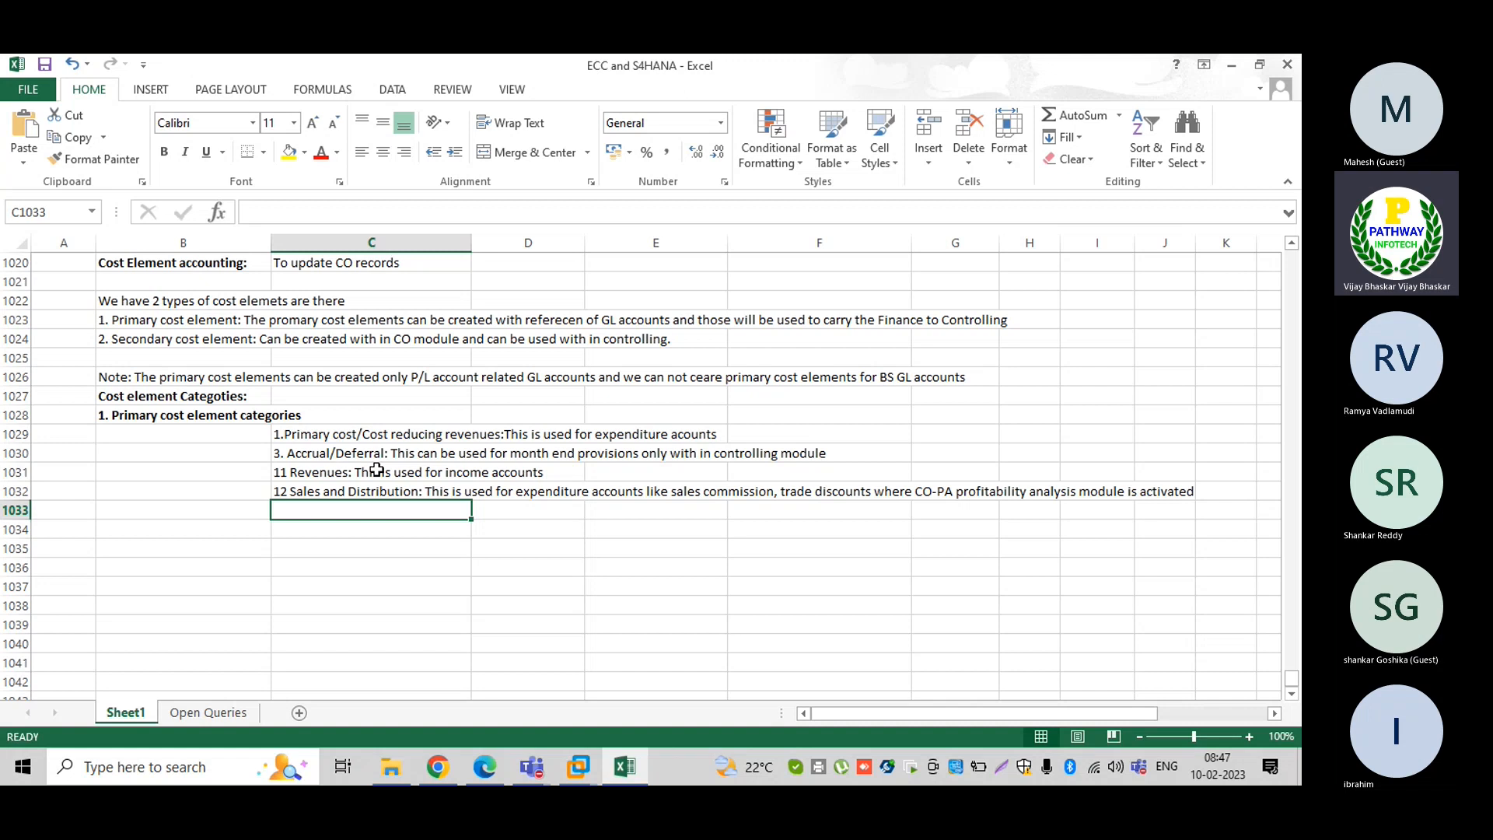
In C1033 enter '22 External settlement (settlement from CO to FI)' for internal order settlement to GL acconts/Assets
{"action": "type", "text": "22"}
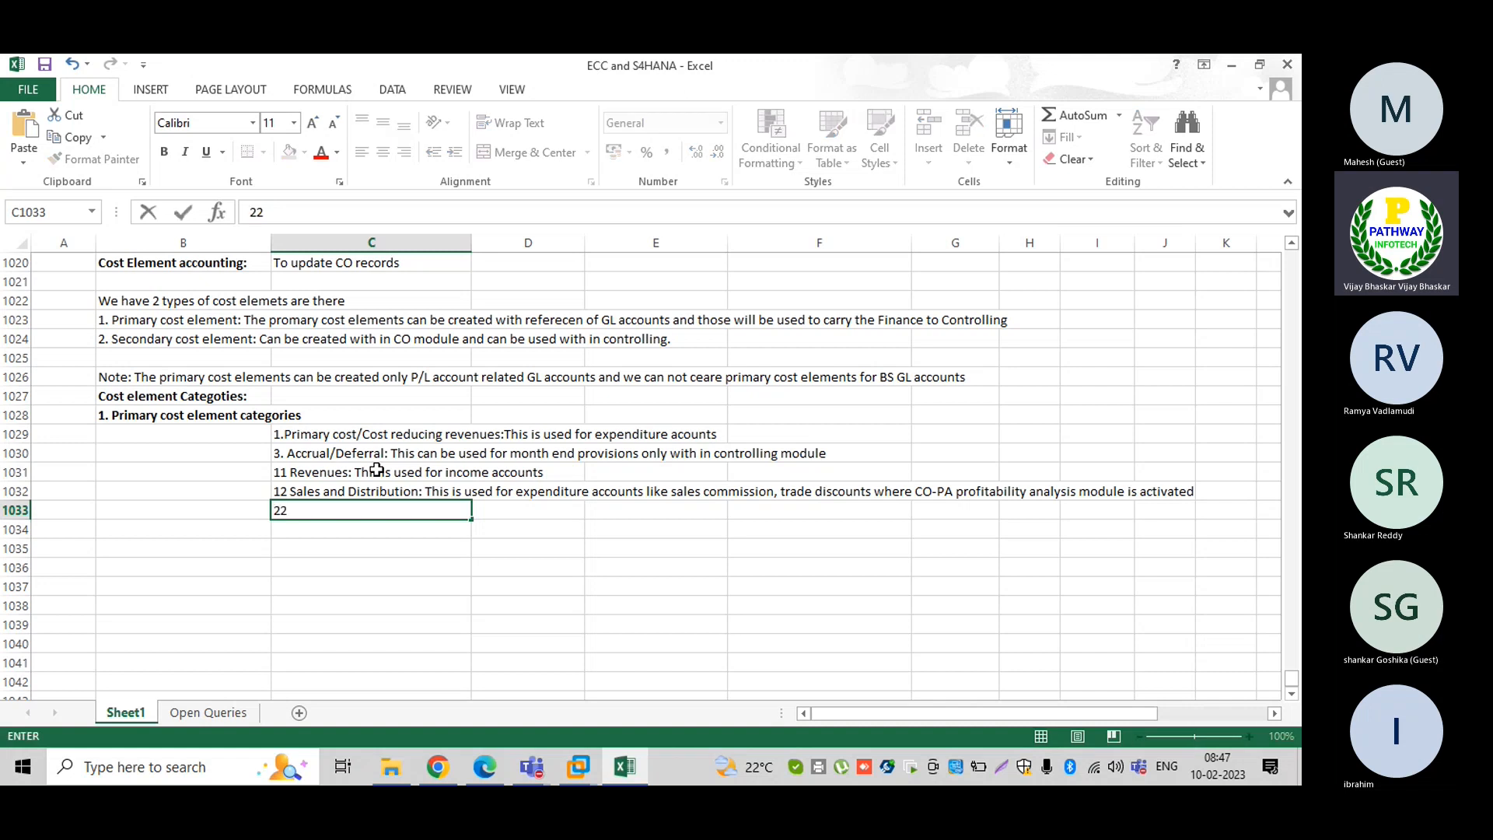
{"action": "type", "text": " Extern"}
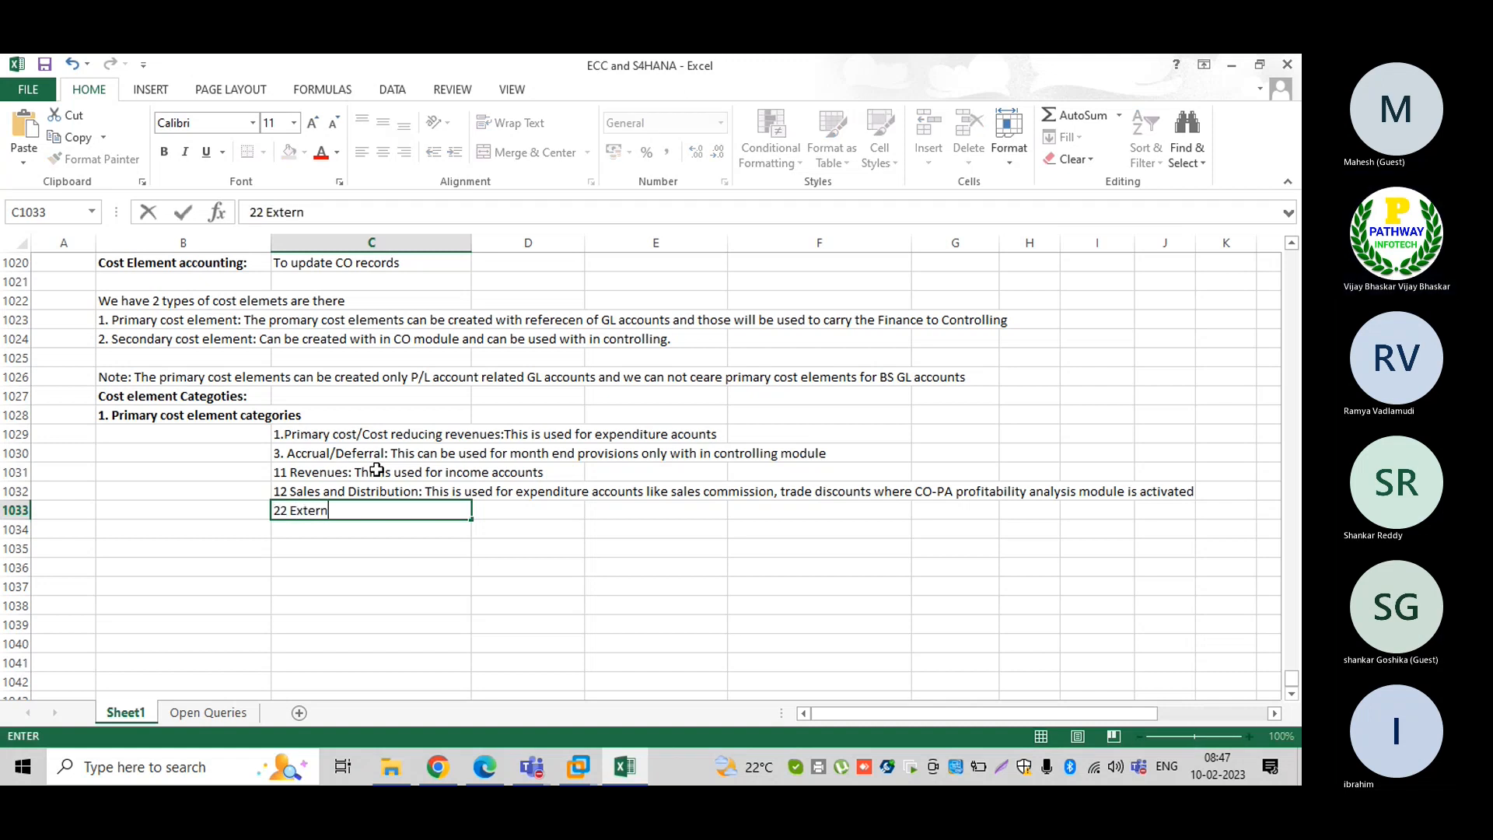
{"action": "type", "text": "al settlement:"}
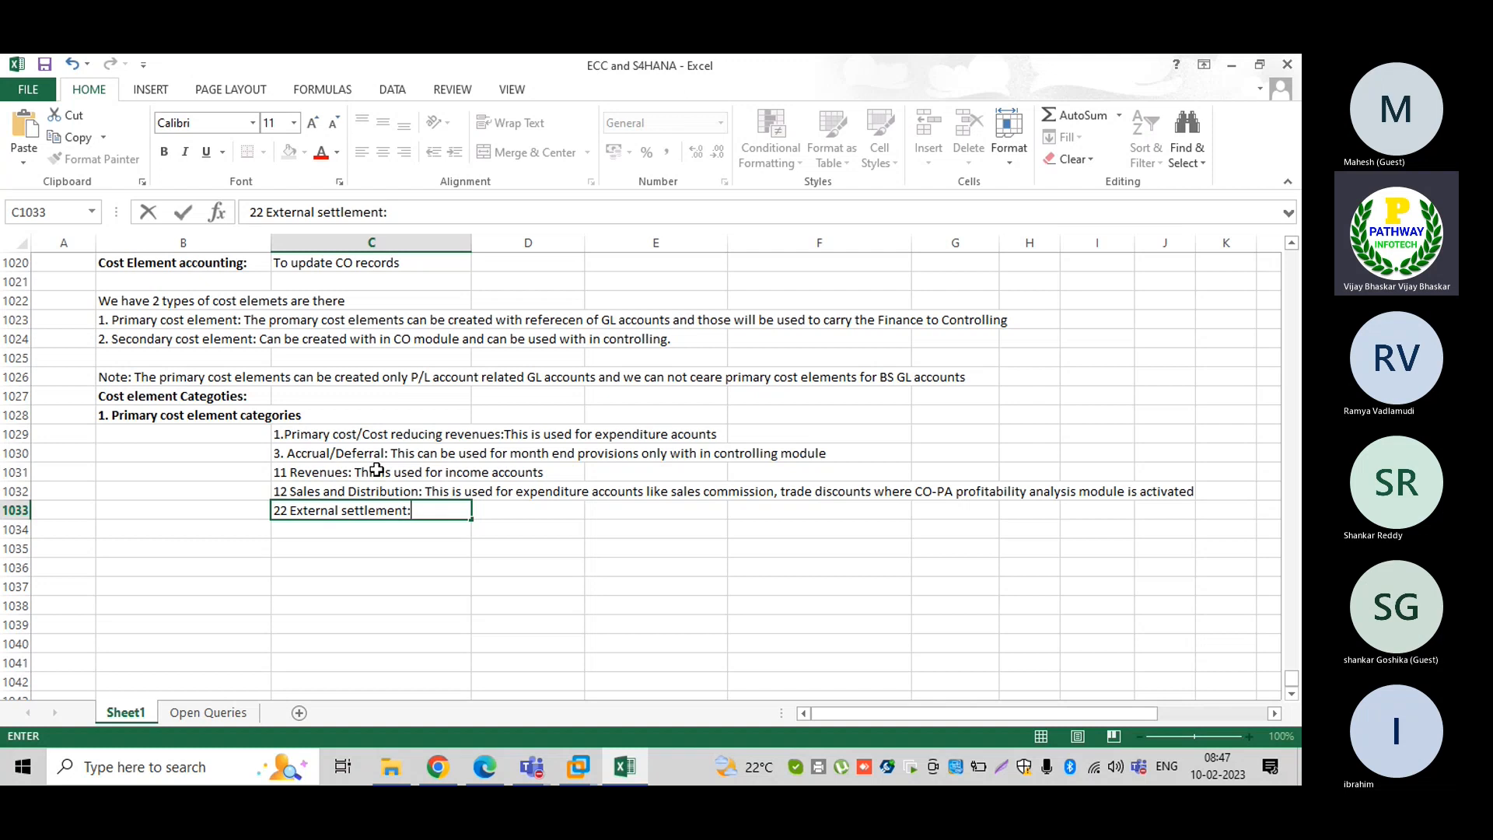
{"action": "key", "text": "BackSpace"}
{"action": "type", "text": "(settlement "}
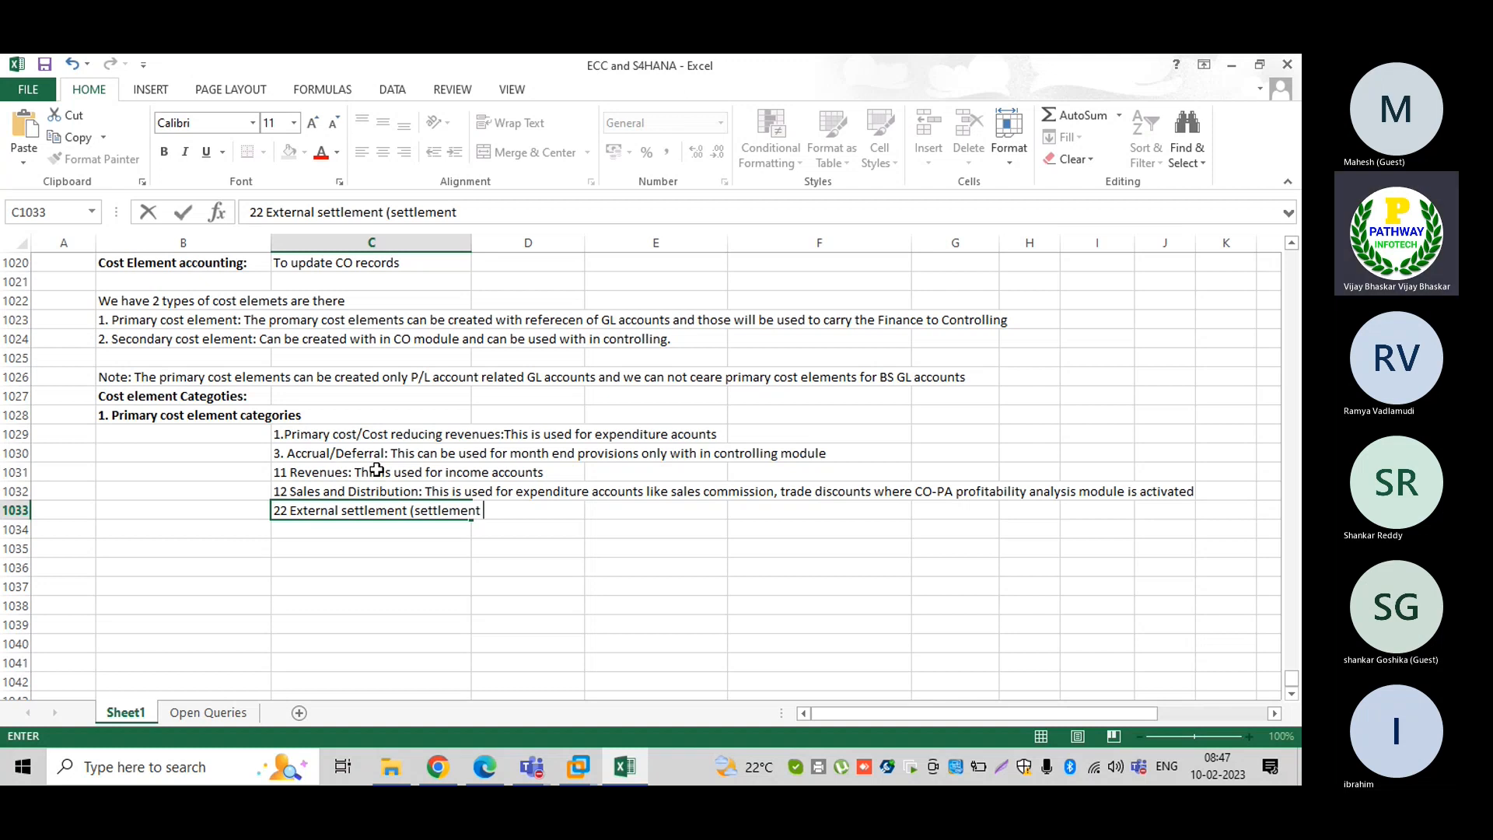
{"action": "type", "text": "from CO "}
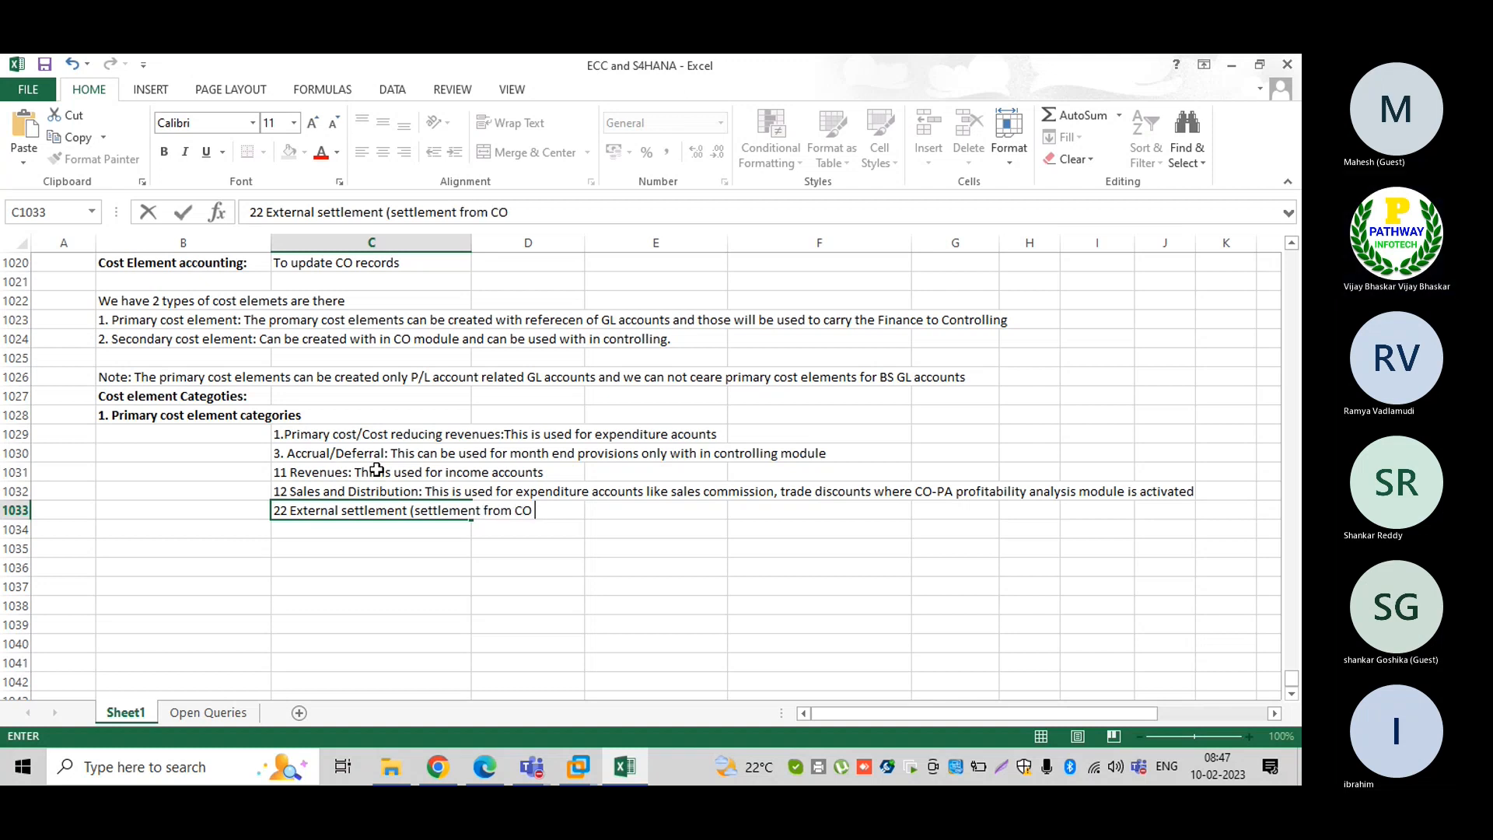
{"action": "type", "text": "to FI)"}
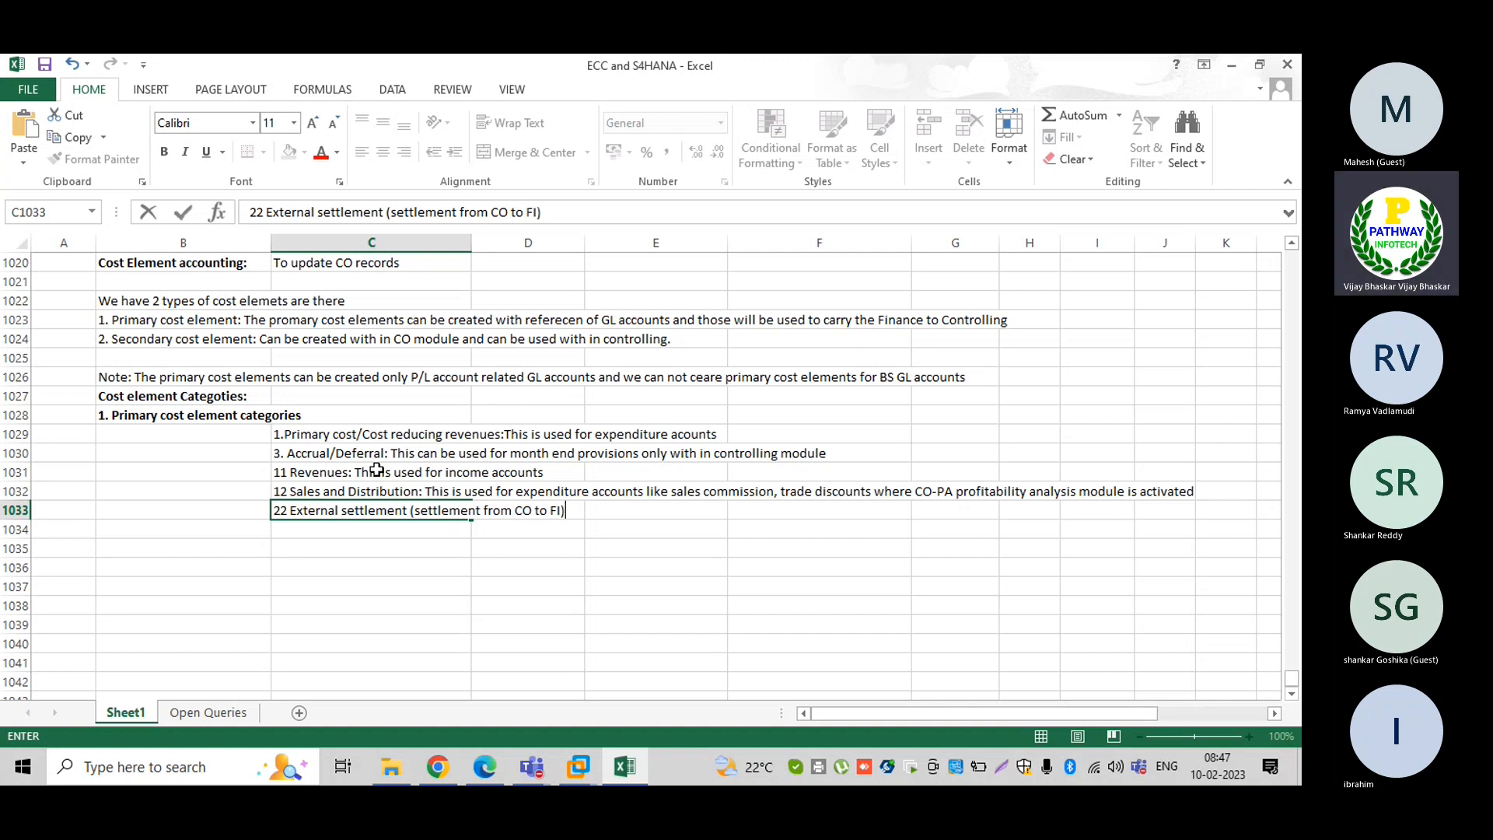
{"action": "type", "text": ": This is used for"}
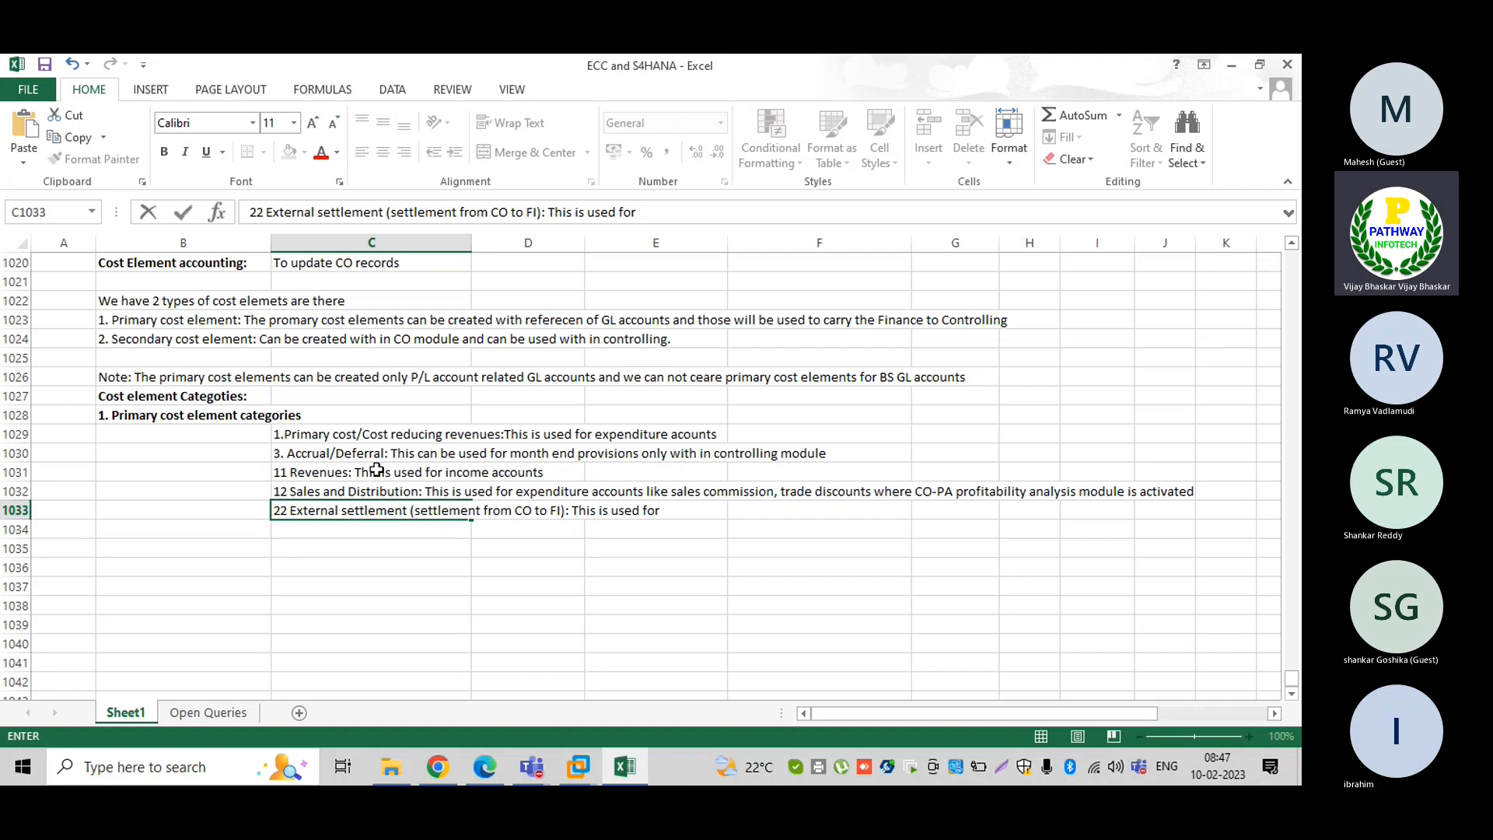
{"action": "type", "text": " allocation of internal "}
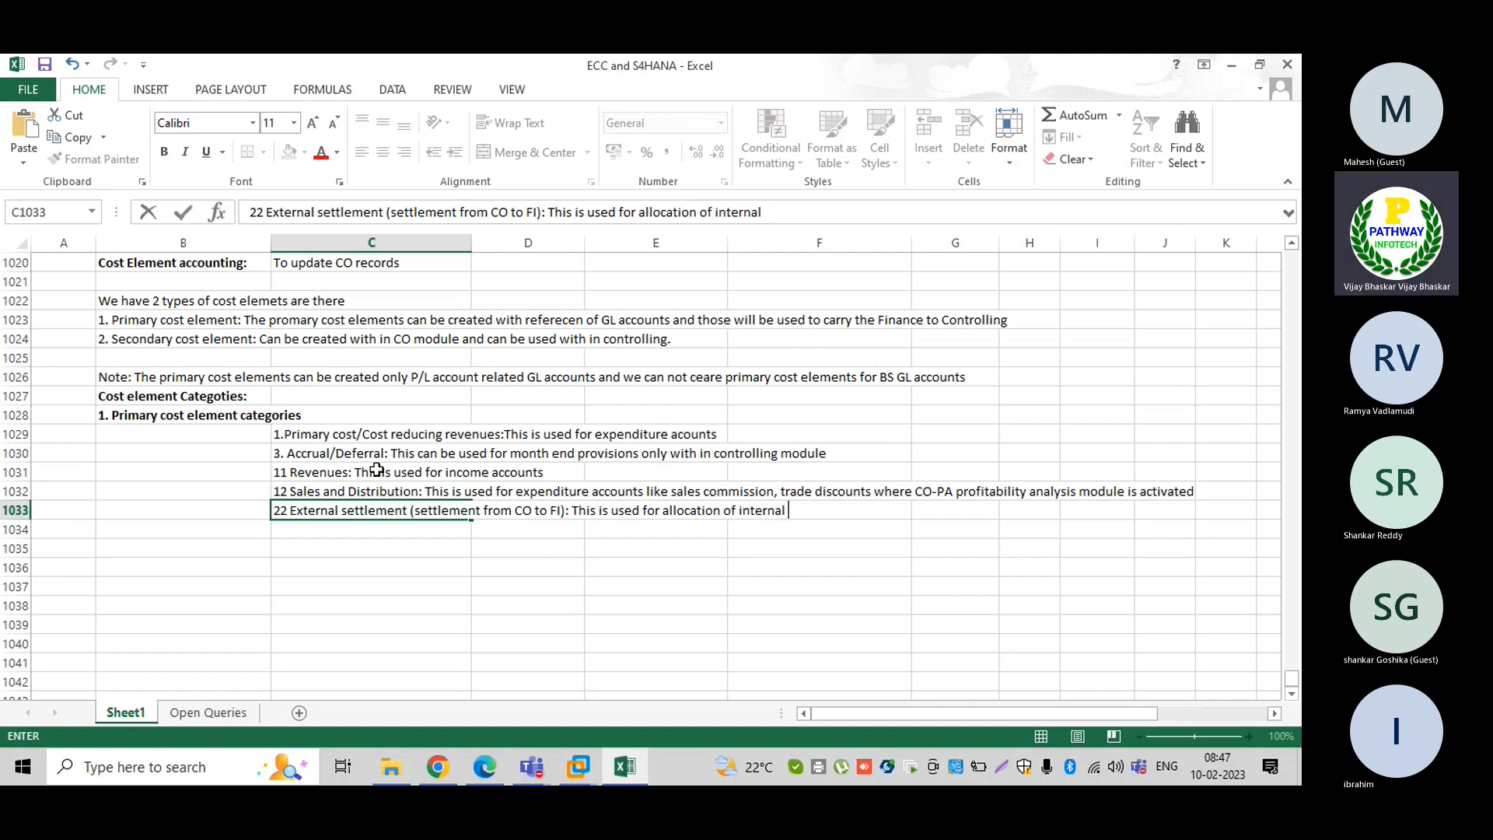
{"action": "type", "text": "order se"}
{"action": "type", "text": "ttlement"}
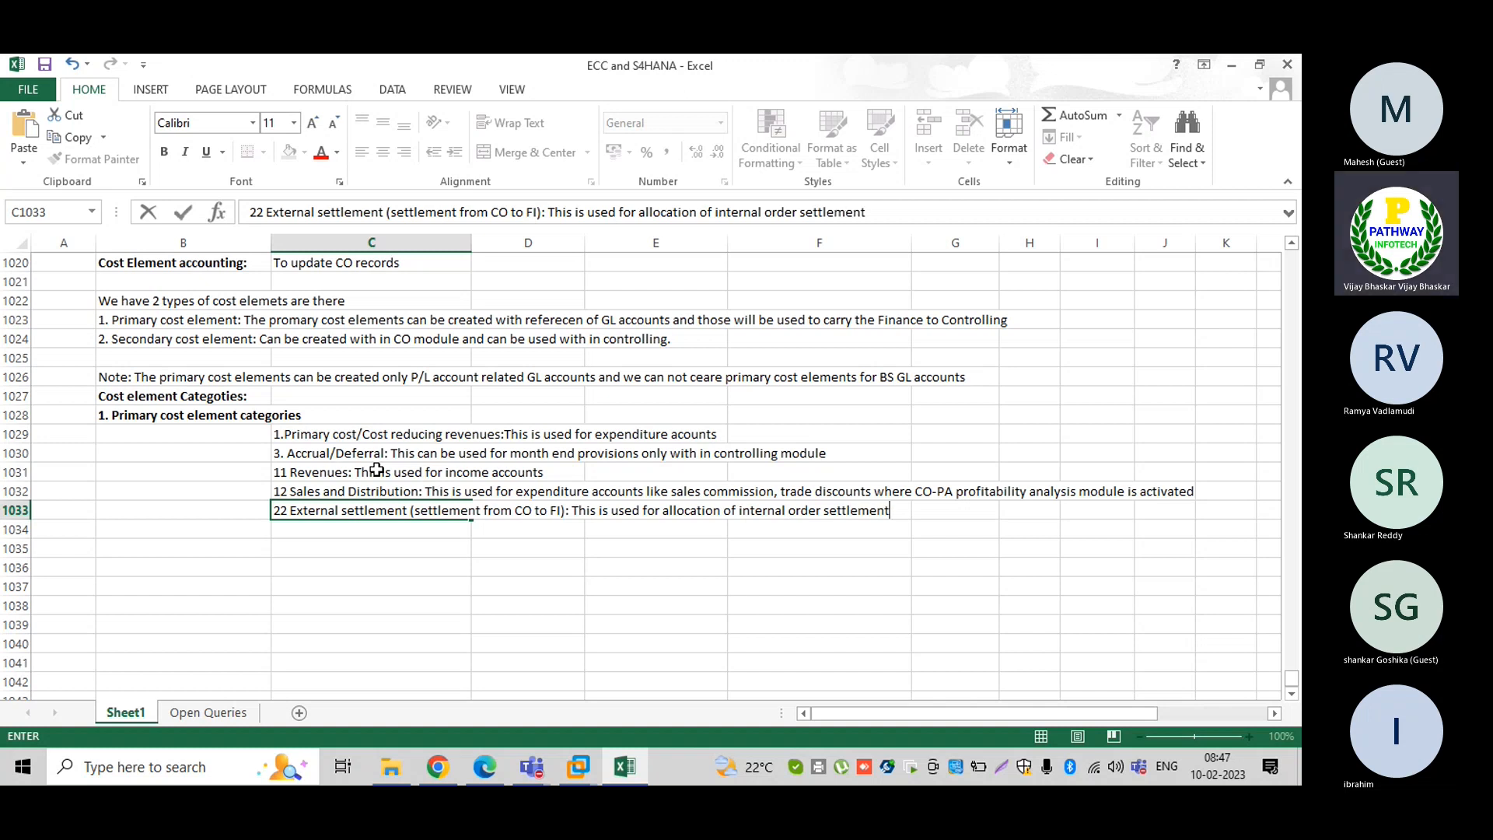
{"action": "type", "text": " to GL ac"}
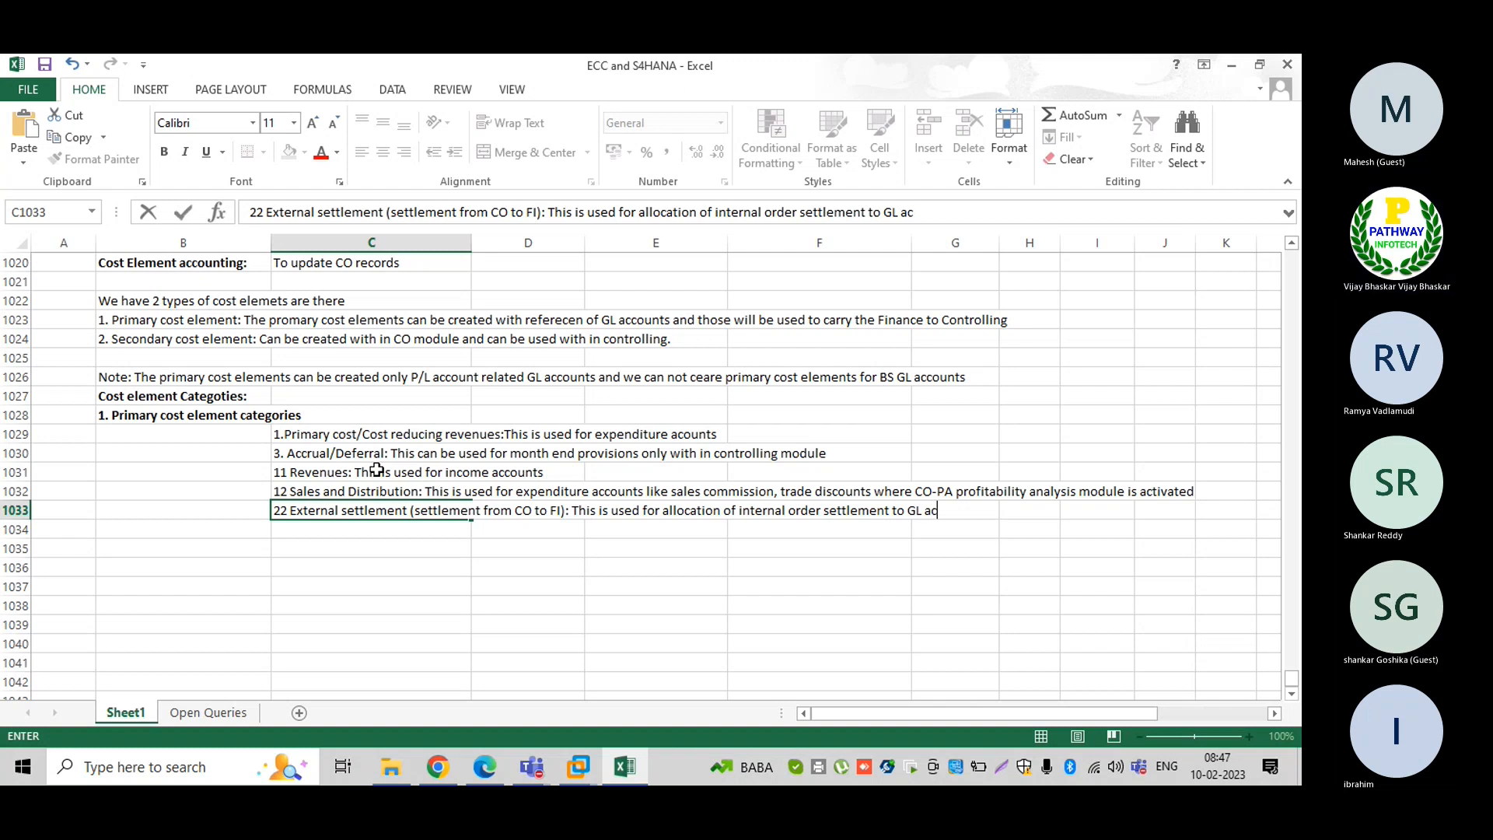
{"action": "type", "text": "conts/Asset"}
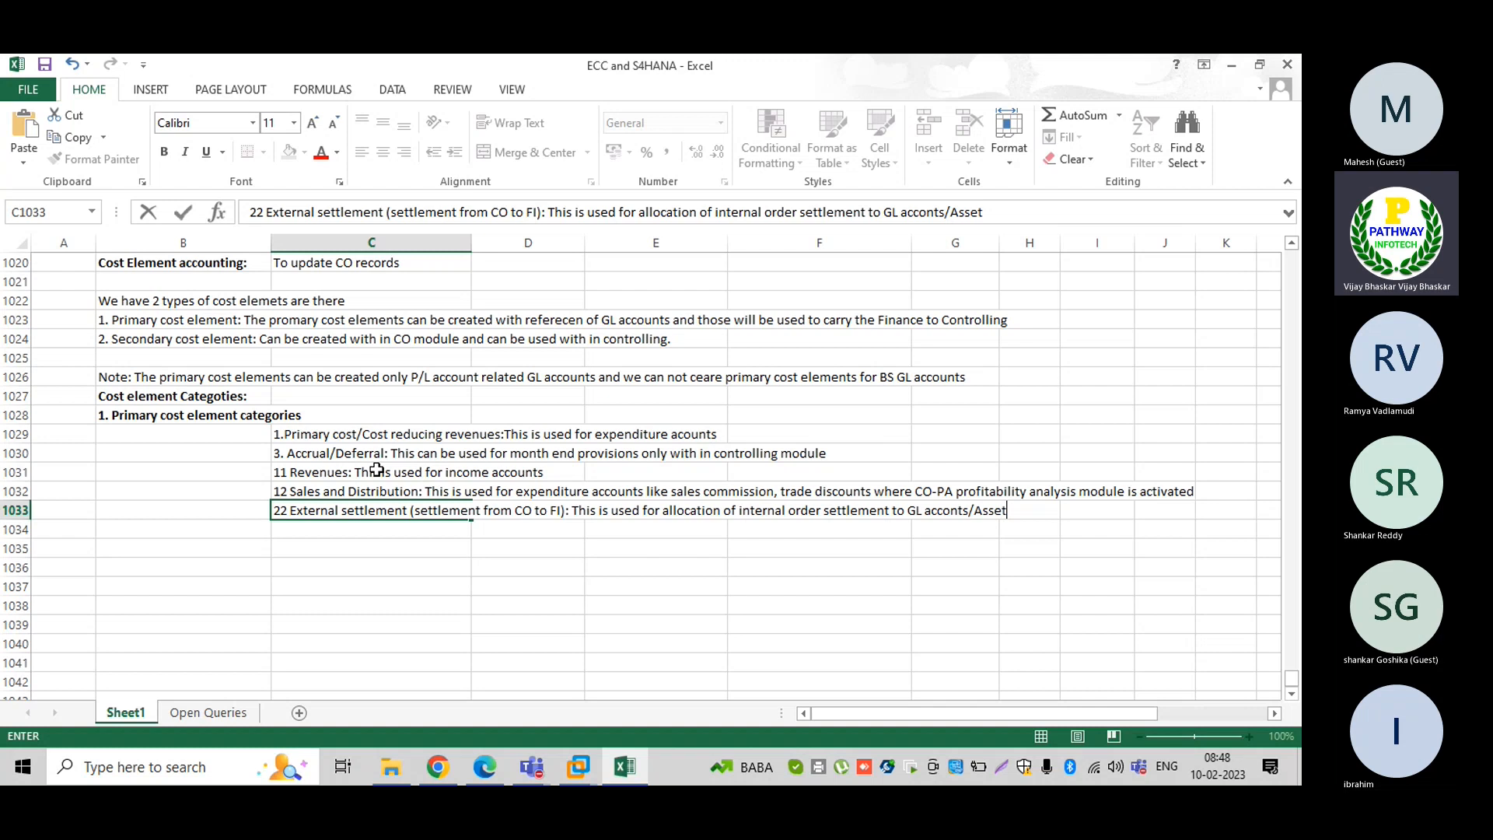
{"action": "type", "text": "s."}
{"action": "key", "text": "Return"}
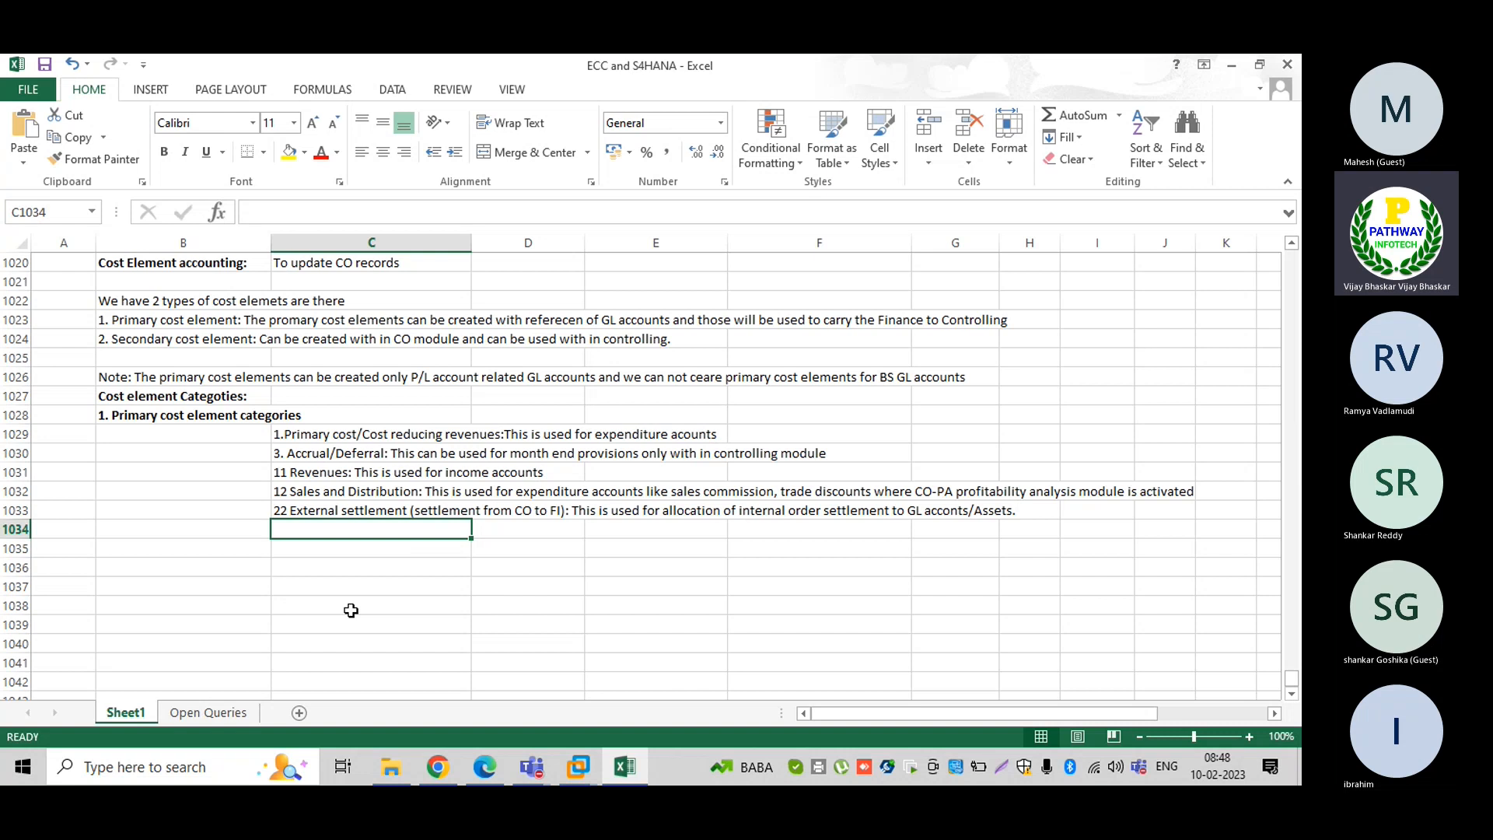
{"action": "left_click", "coordinate": [299, 605]}
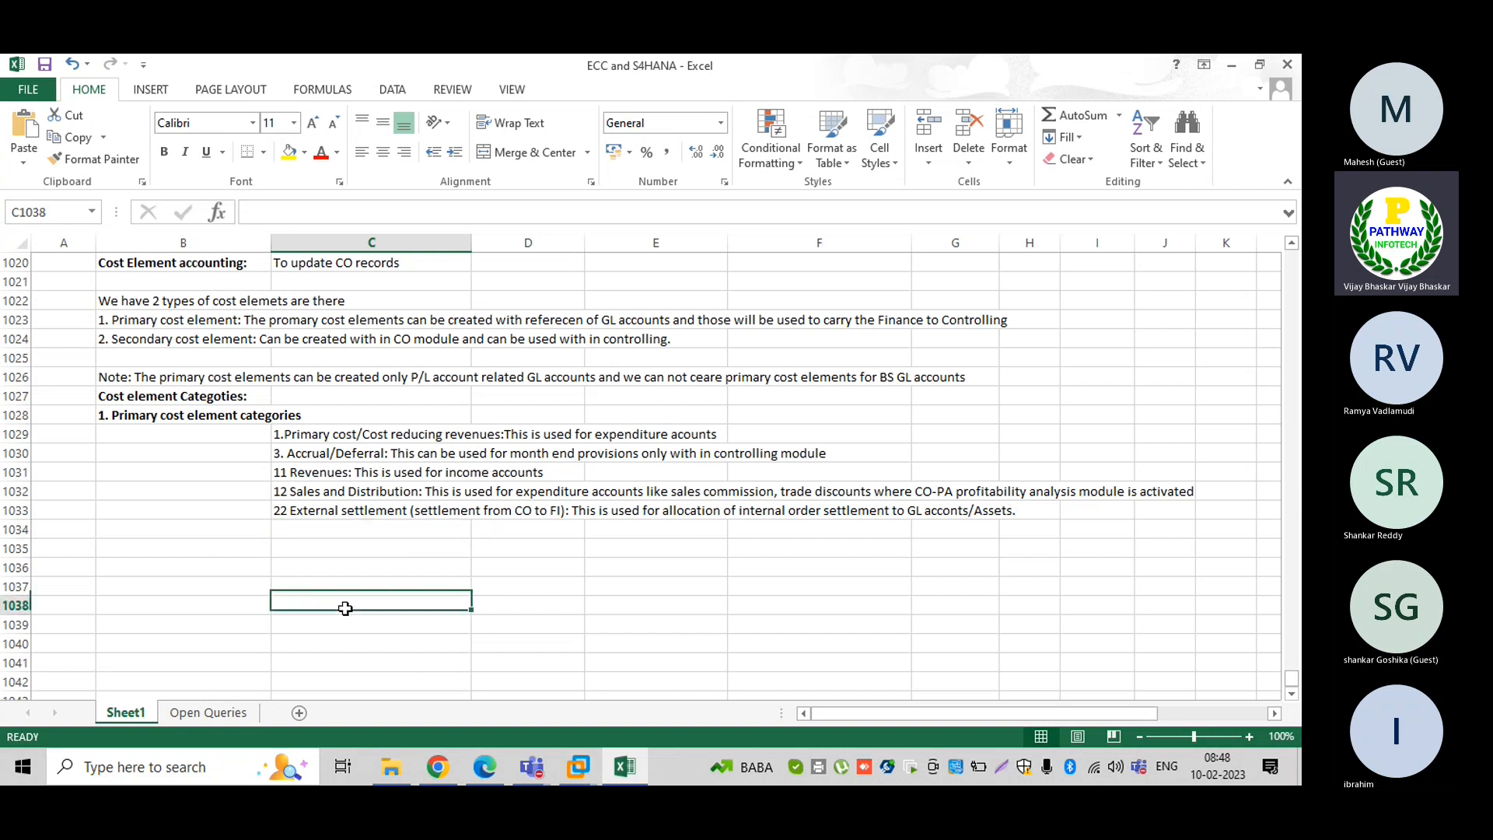
{"action": "left_click", "coordinate": [296, 582]}
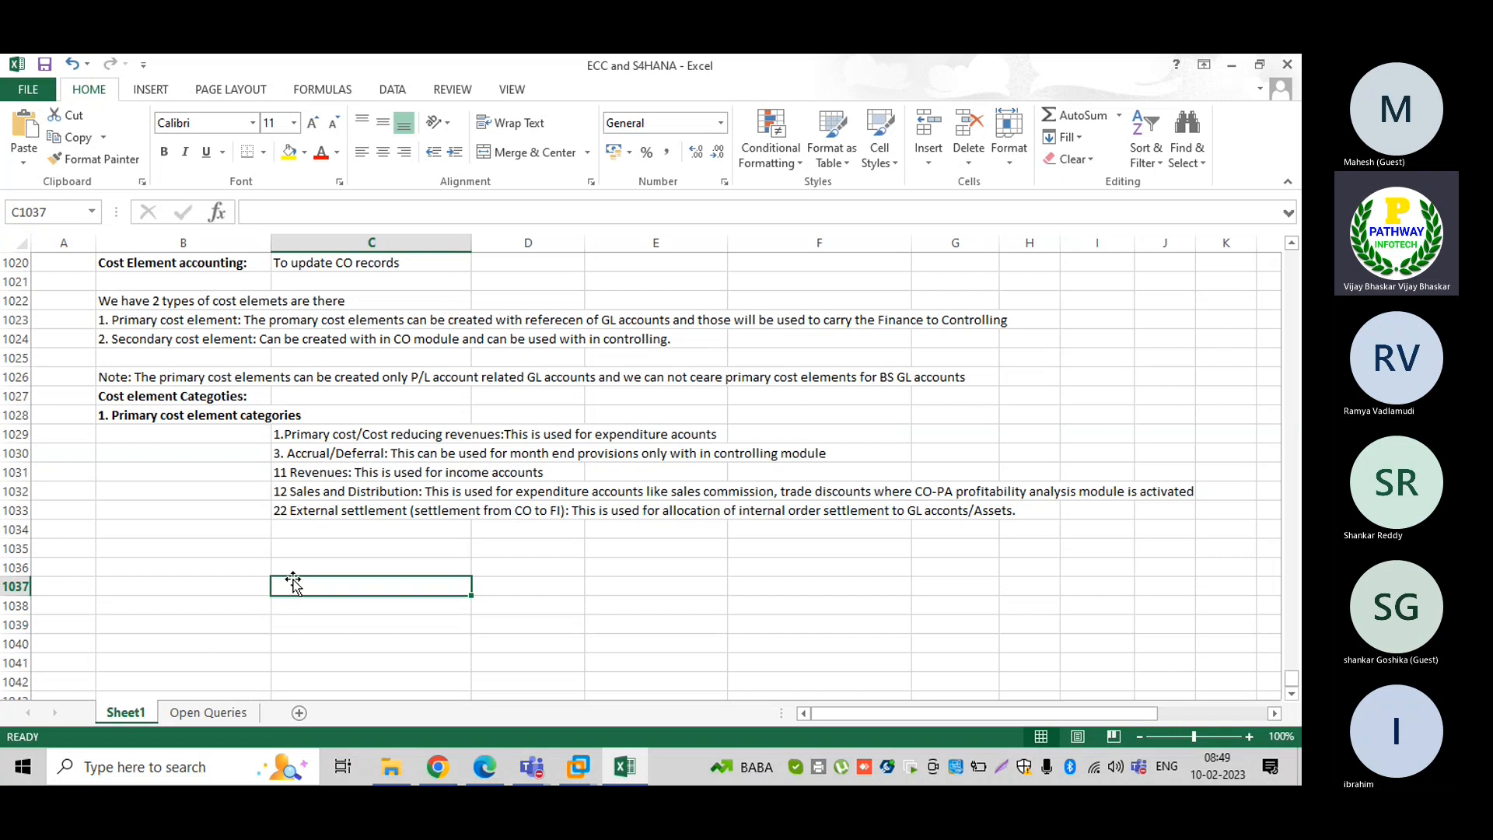
Enter 'Secondary Cost element caregories:' in bold and move it from C1036 to B1036
{"action": "key", "text": "Up"}
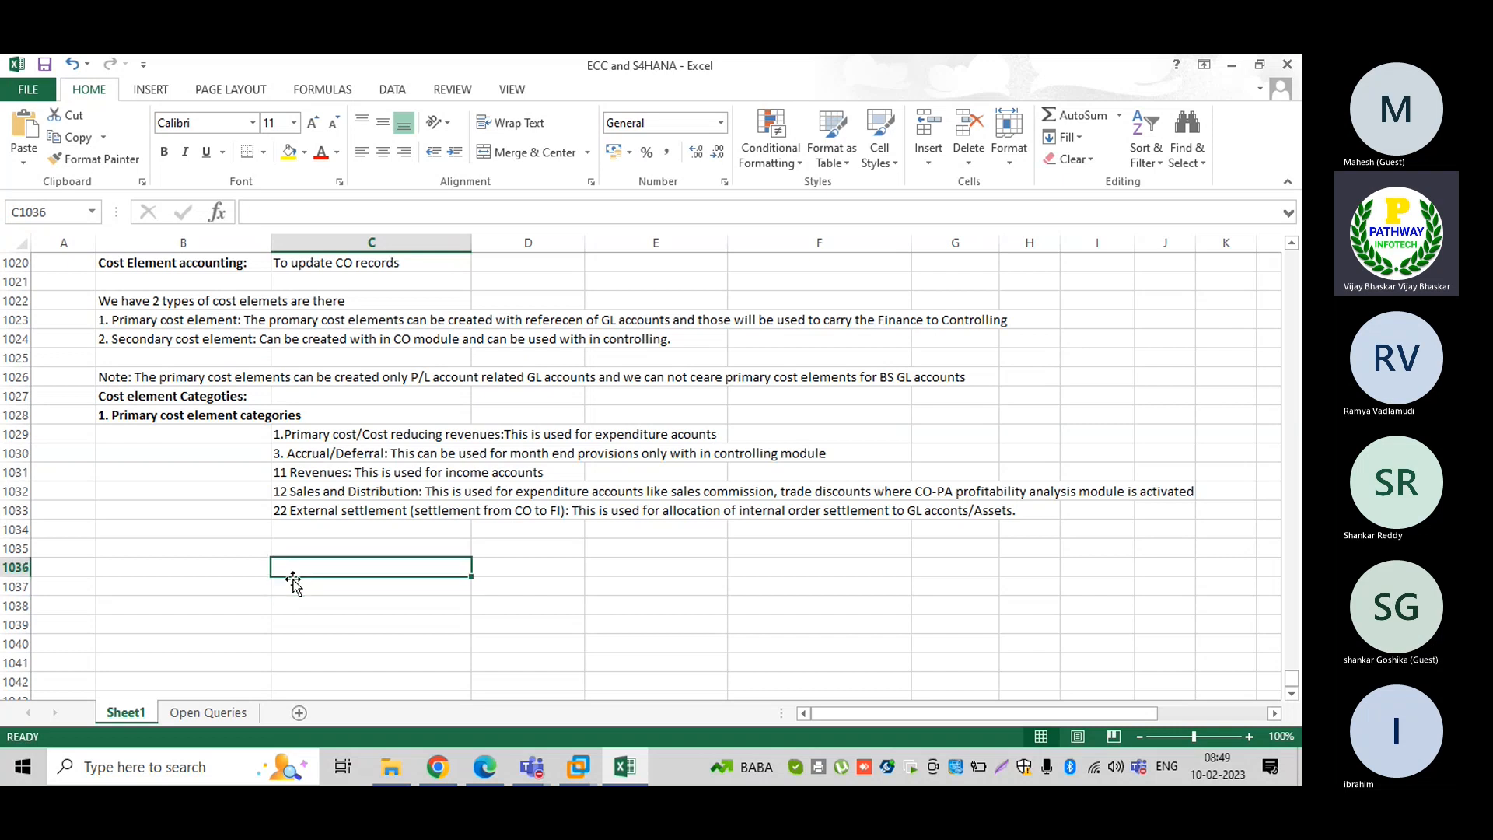
{"action": "type", "text": "Seco"}
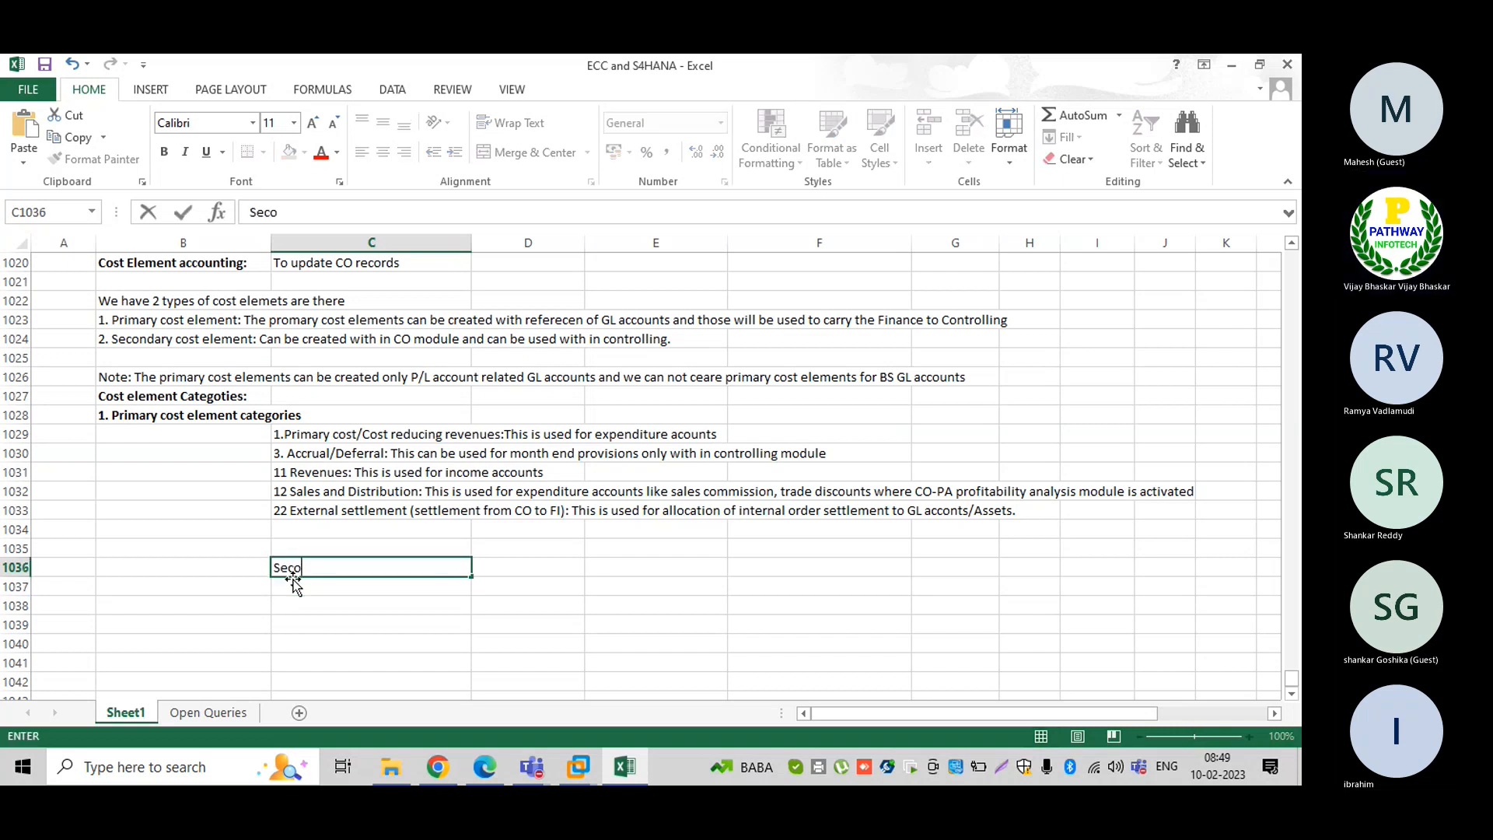
{"action": "type", "text": "ndary Cost elemen"}
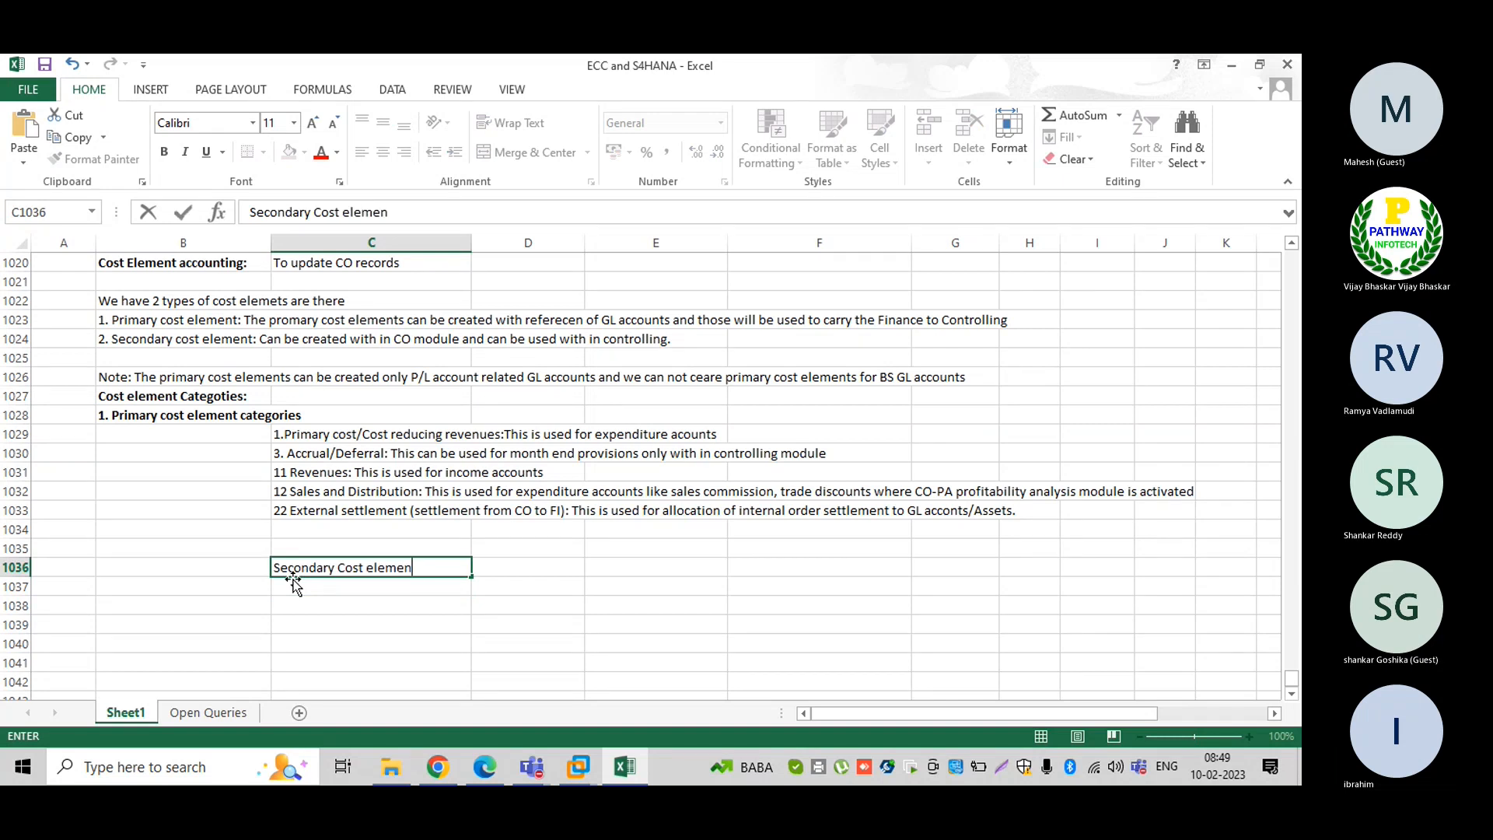
{"action": "type", "text": "t caregories:"}
{"action": "key", "text": "Return"}
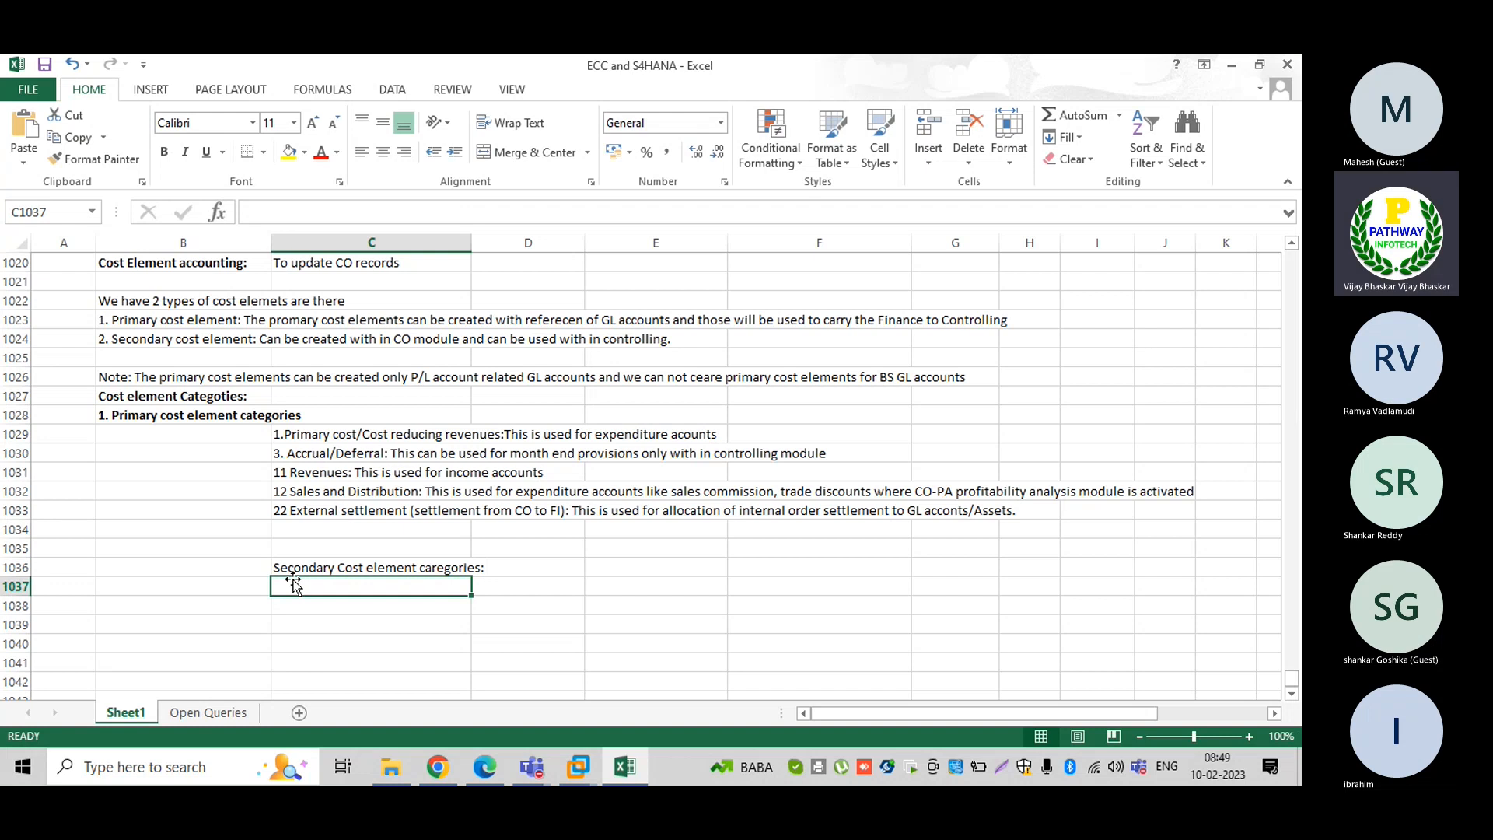
{"action": "key", "text": "Up"}
{"action": "key", "text": "ctrl+b"}
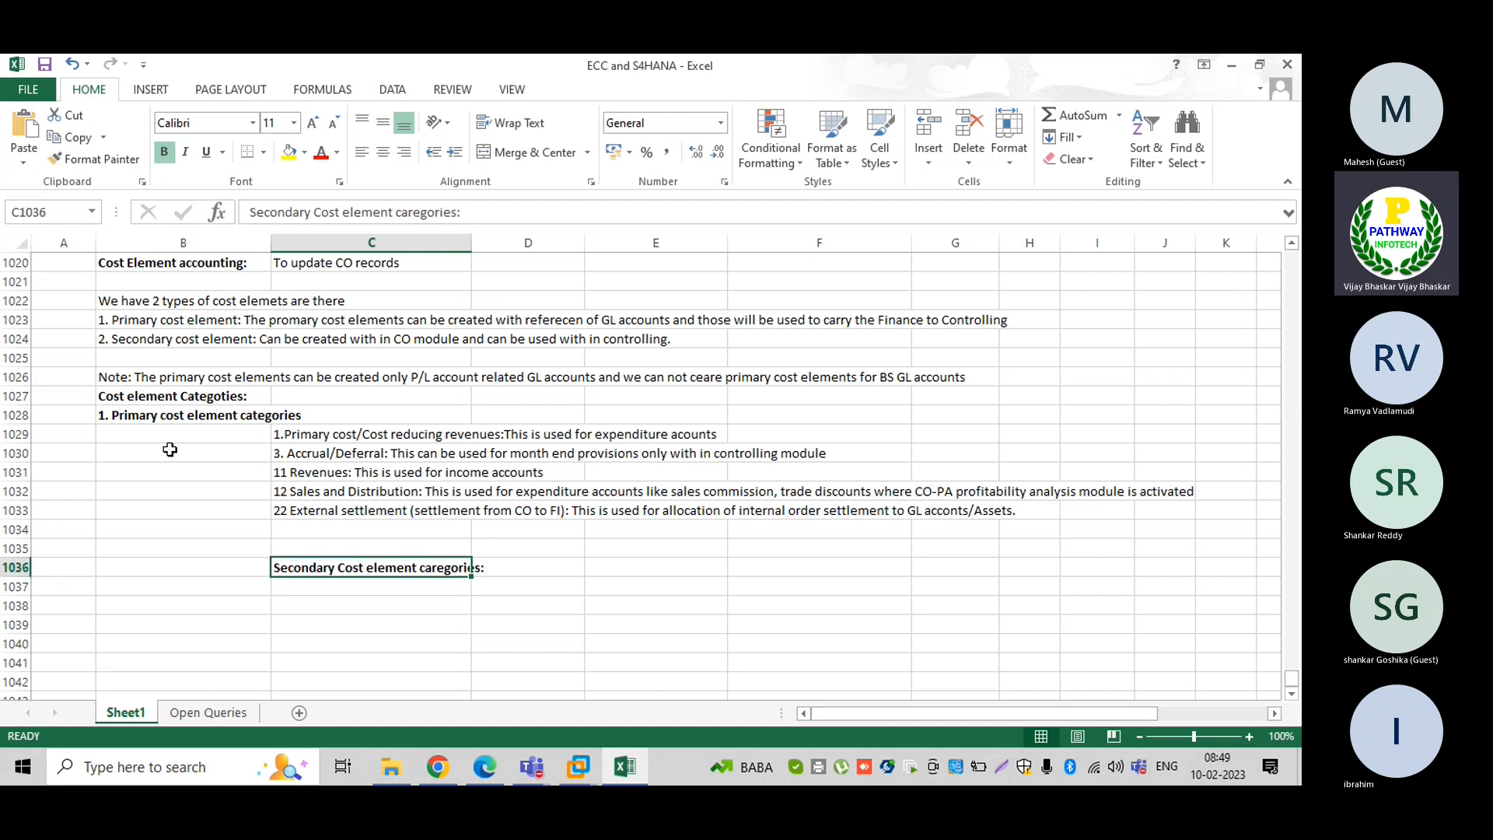
{"action": "key", "text": "ctrl+x"}
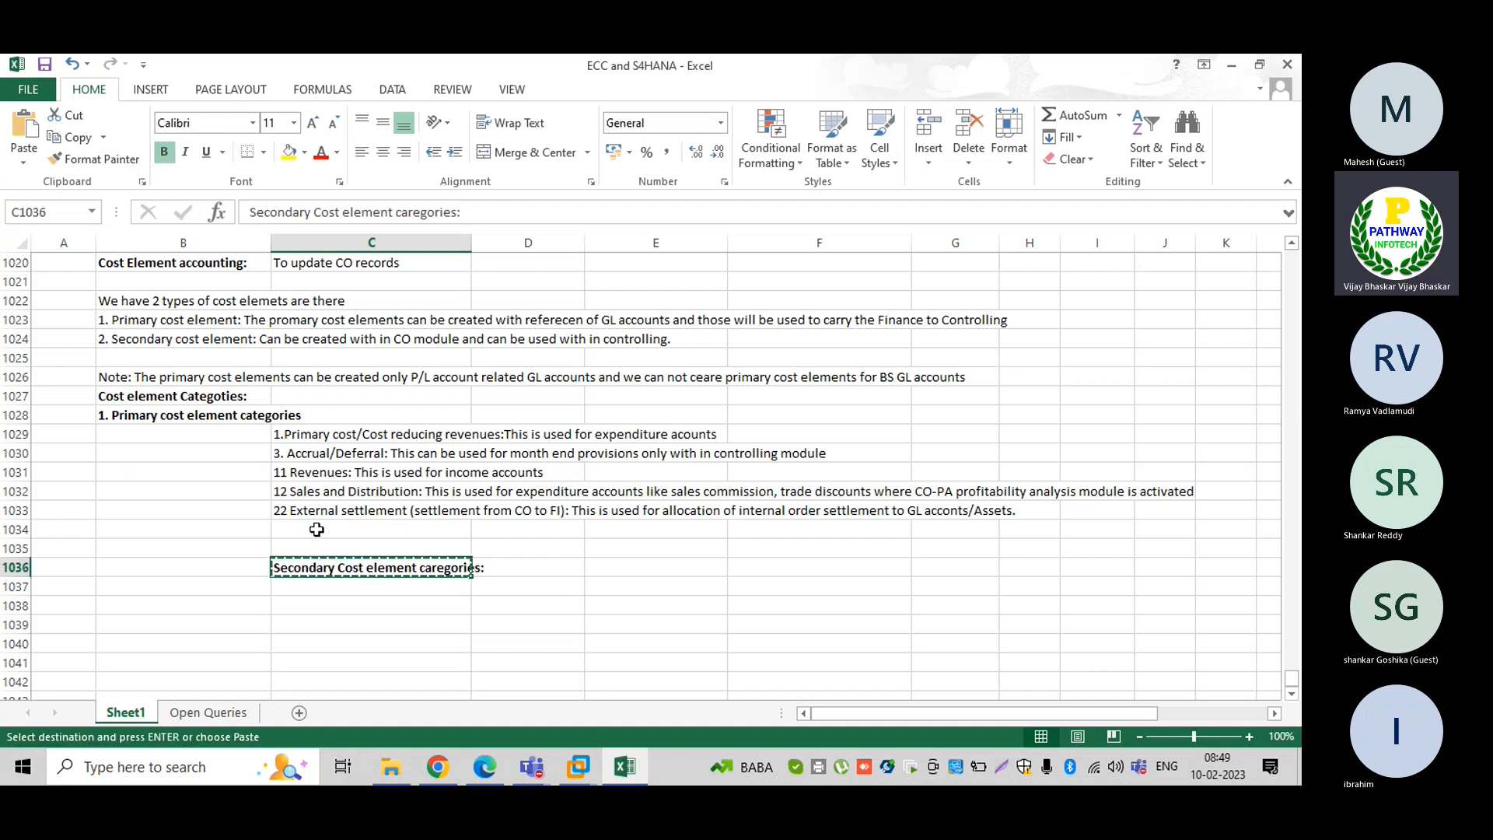
{"action": "key", "text": "Left"}
{"action": "key", "text": "ctrl+v"}
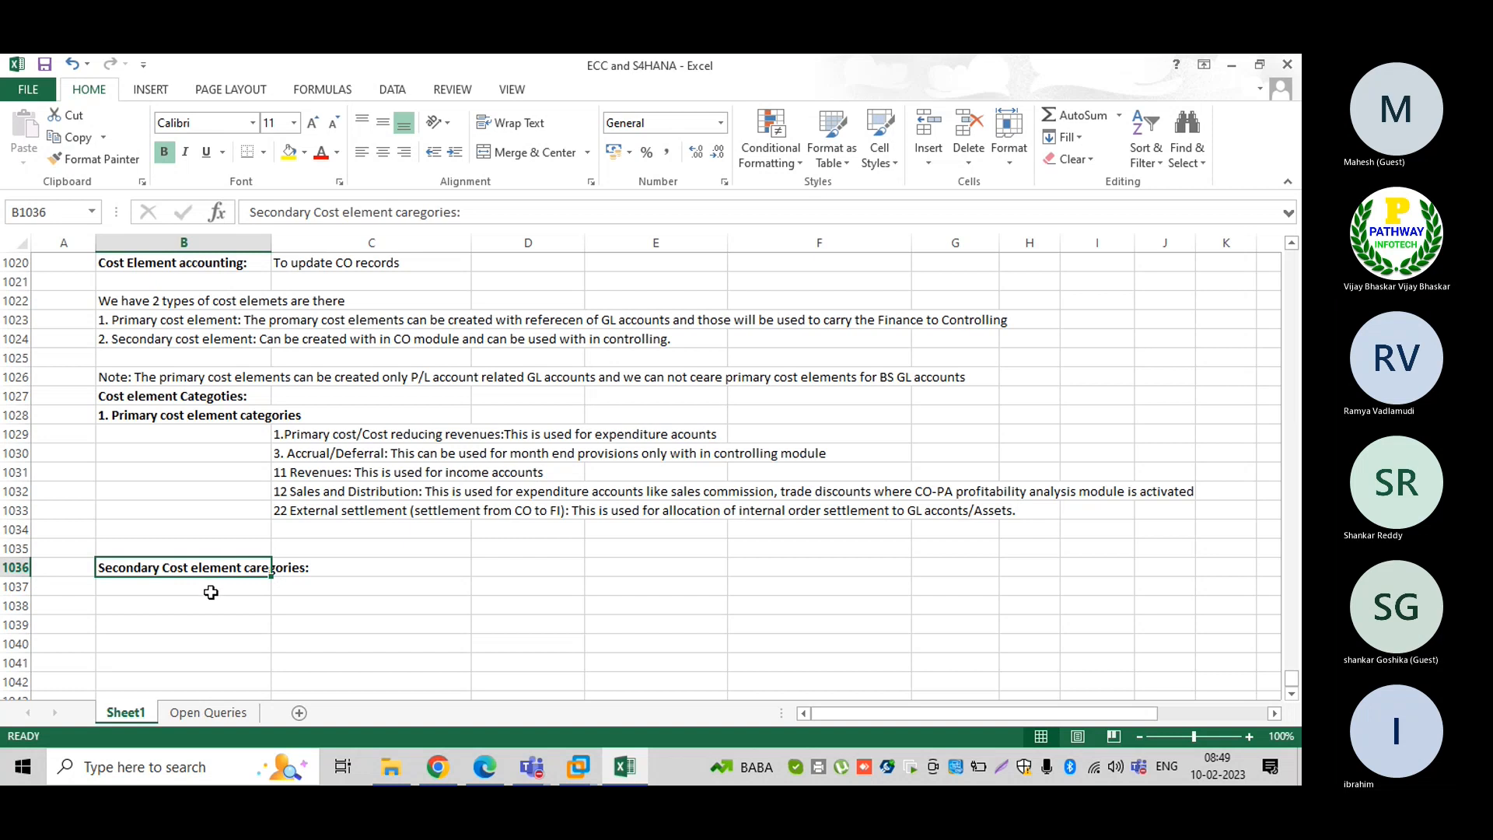
{"action": "left_click", "coordinate": [288, 591]}
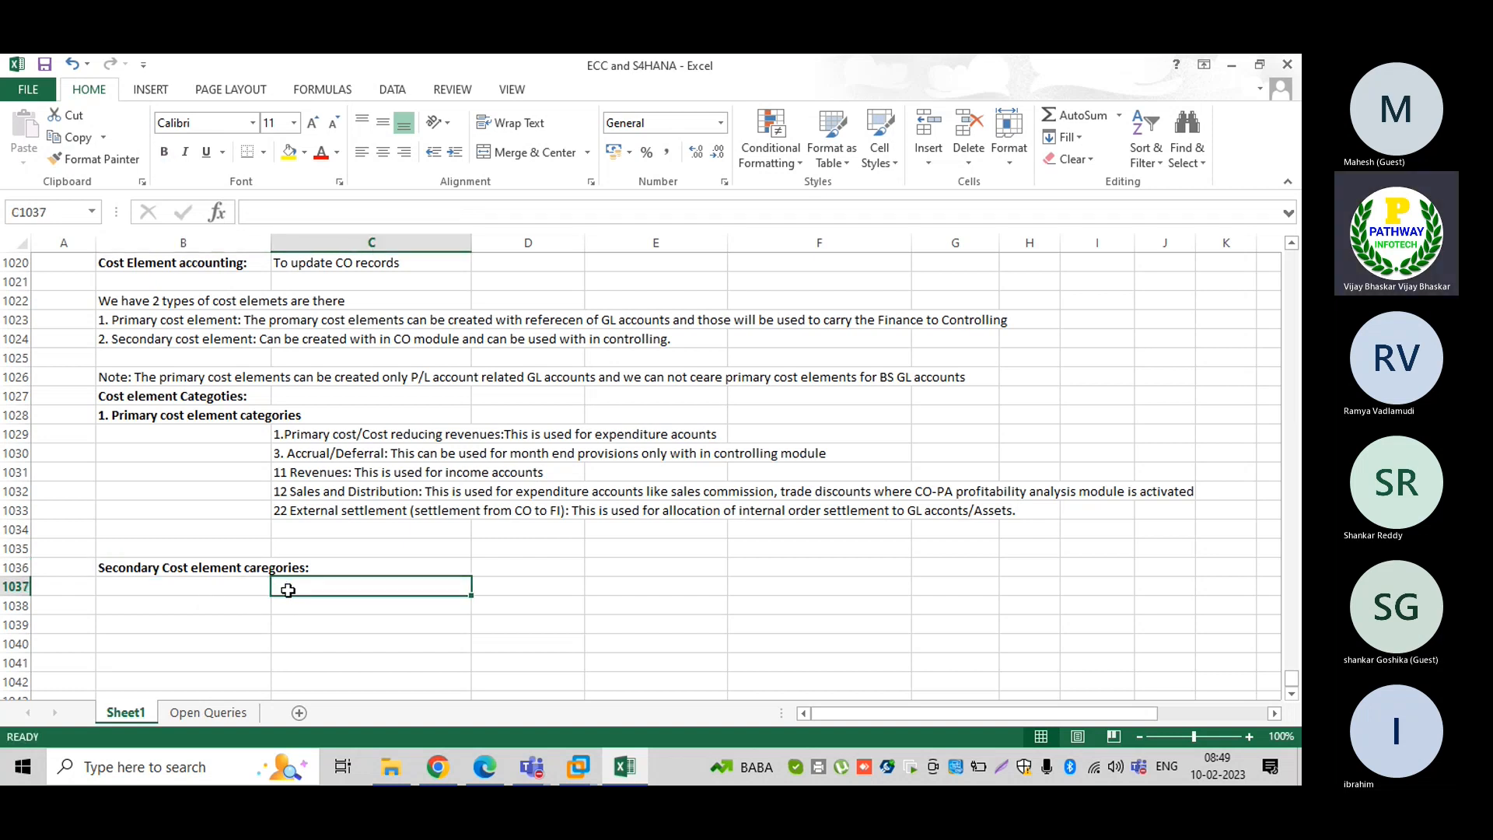
In C1037 enter '21 Inetrnbal settlement (settlement from CO to CO)' for allocating internal order settlement cost to cost center
{"action": "type", "text": "21"}
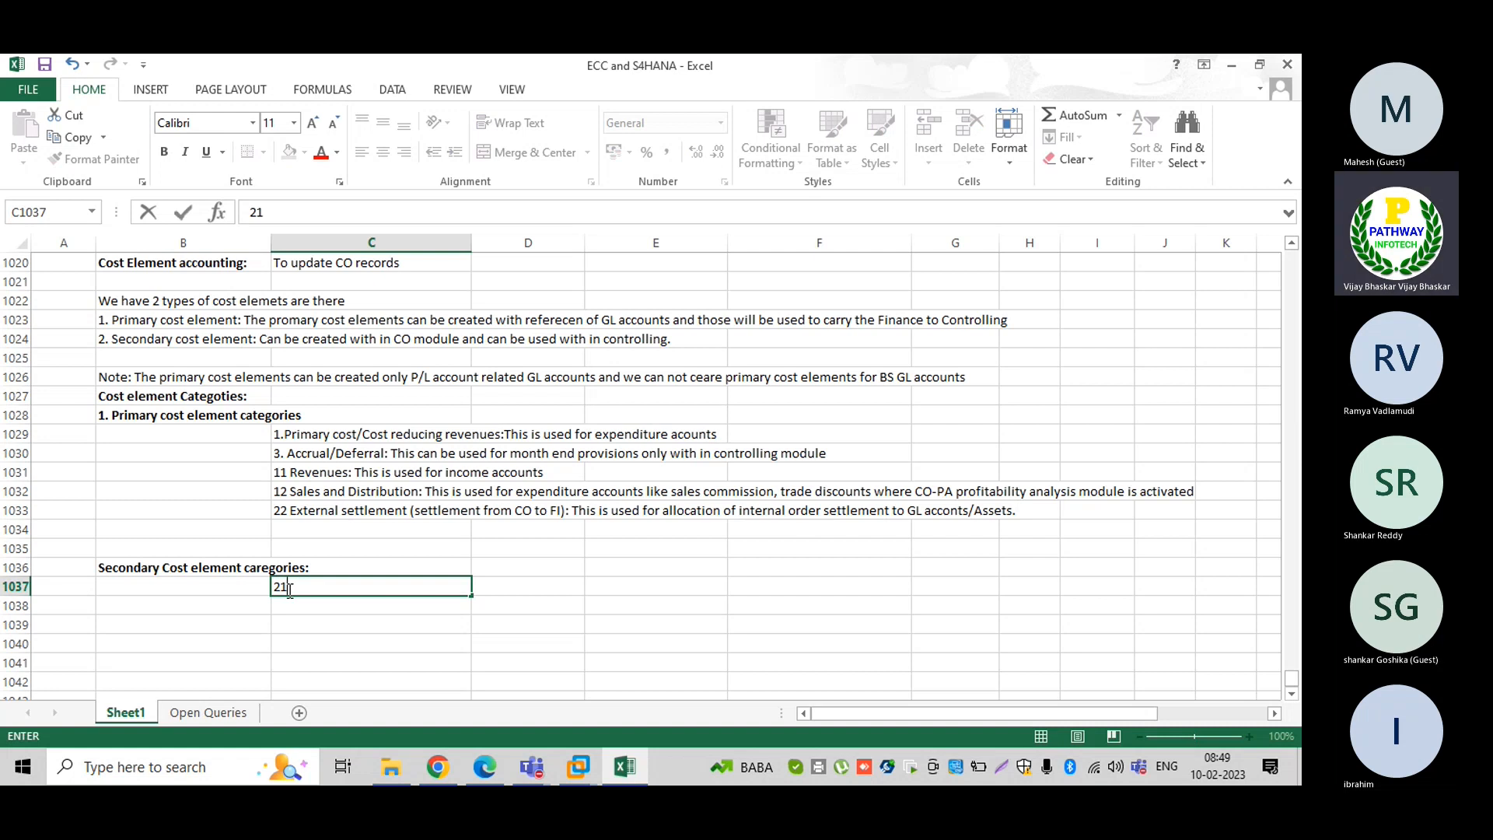
{"action": "type", "text": " INetrnbal settlement"}
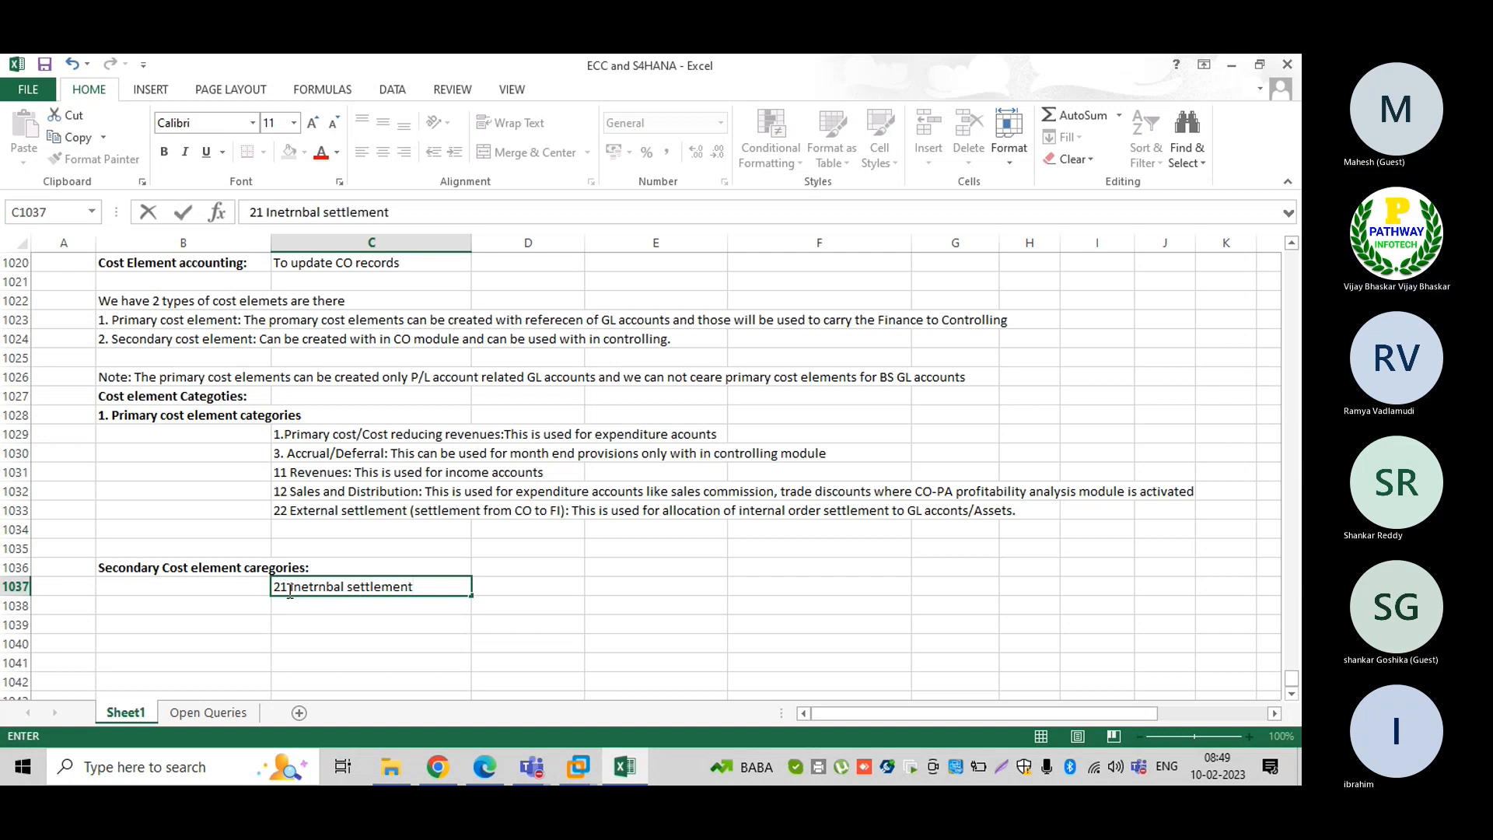
{"action": "type", "text": " (set"}
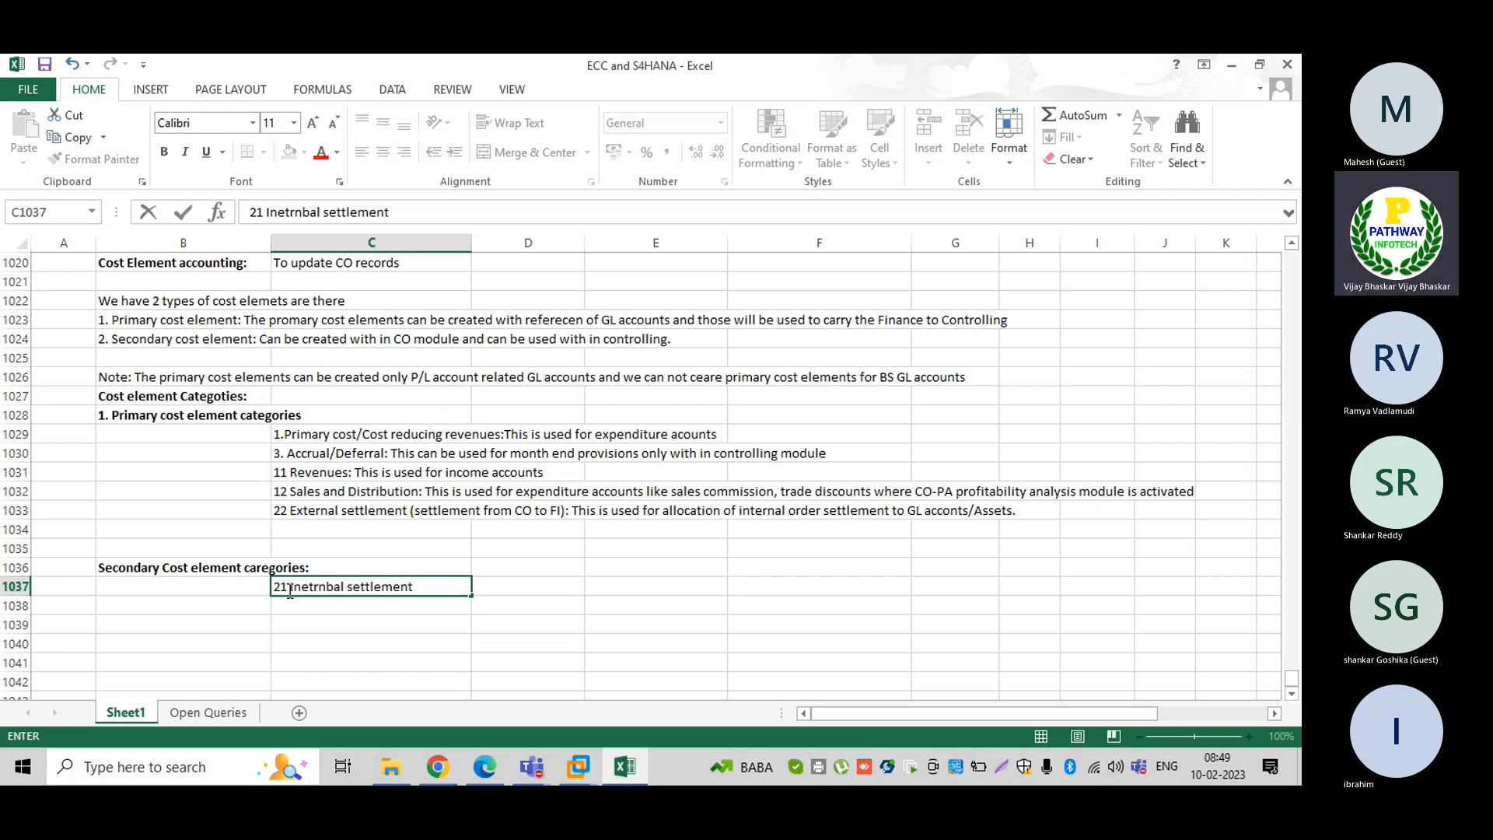
{"action": "type", "text": "tlement "}
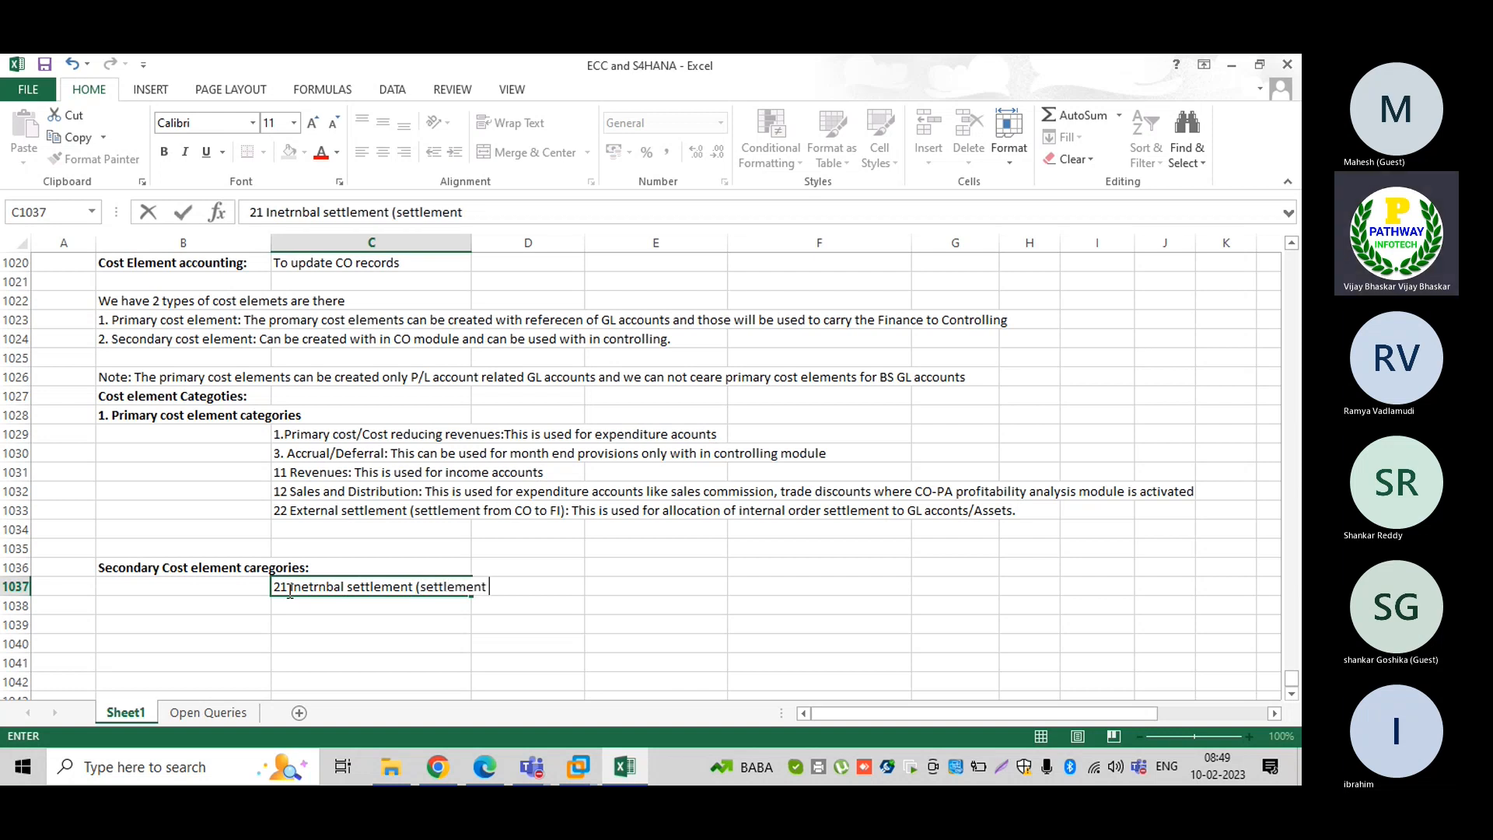
{"action": "type", "text": "from CO to CO"}
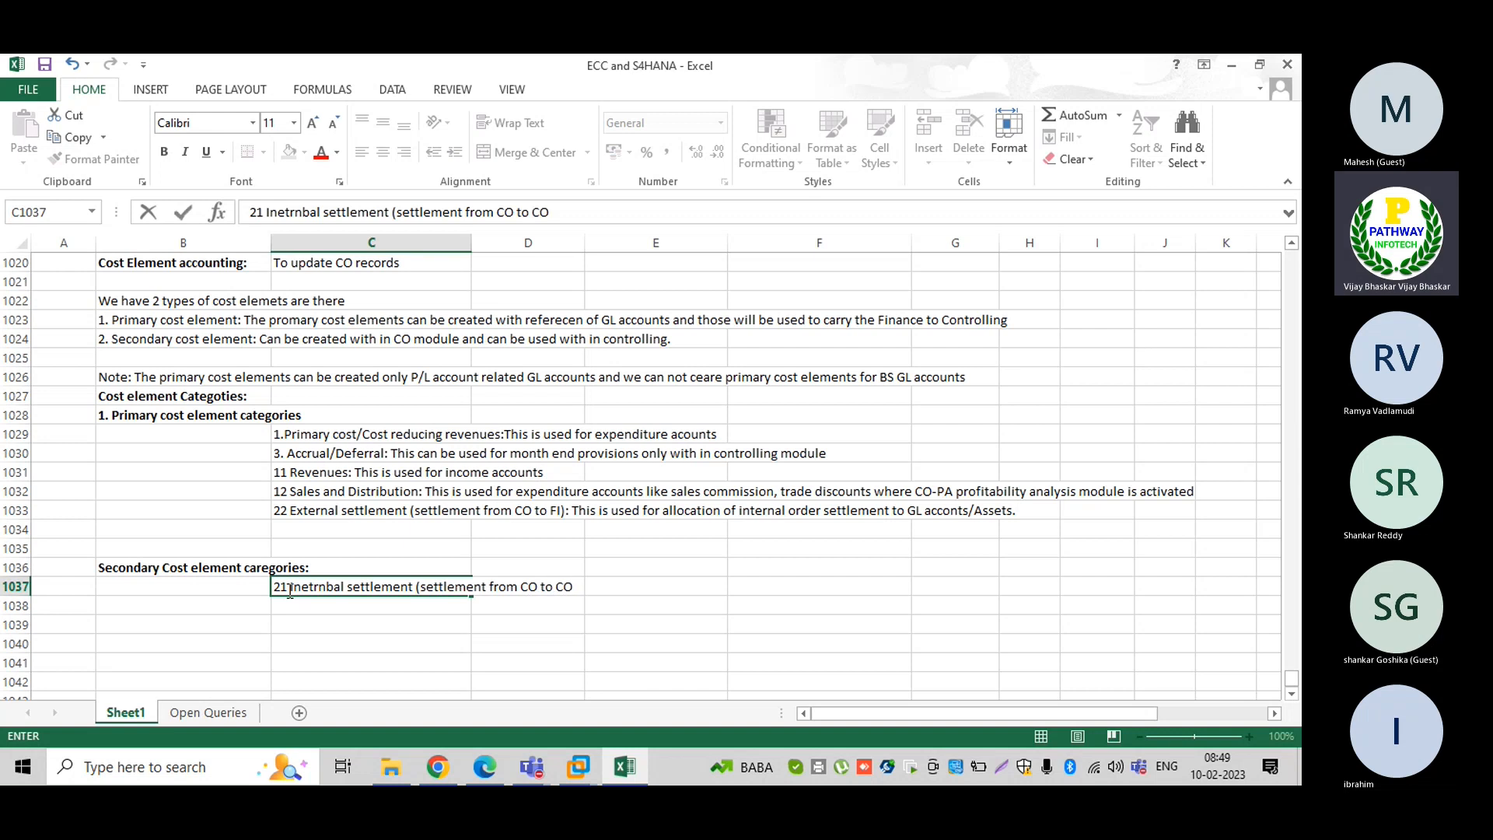
{"action": "type", "text": ")"}
{"action": "type", "text": ": thi si"}
{"action": "key", "text": "BackSpace"}
{"action": "key", "text": "BackSpace"}
{"action": "key", "text": "BackSpace"}
{"action": "type", "text": "s is "}
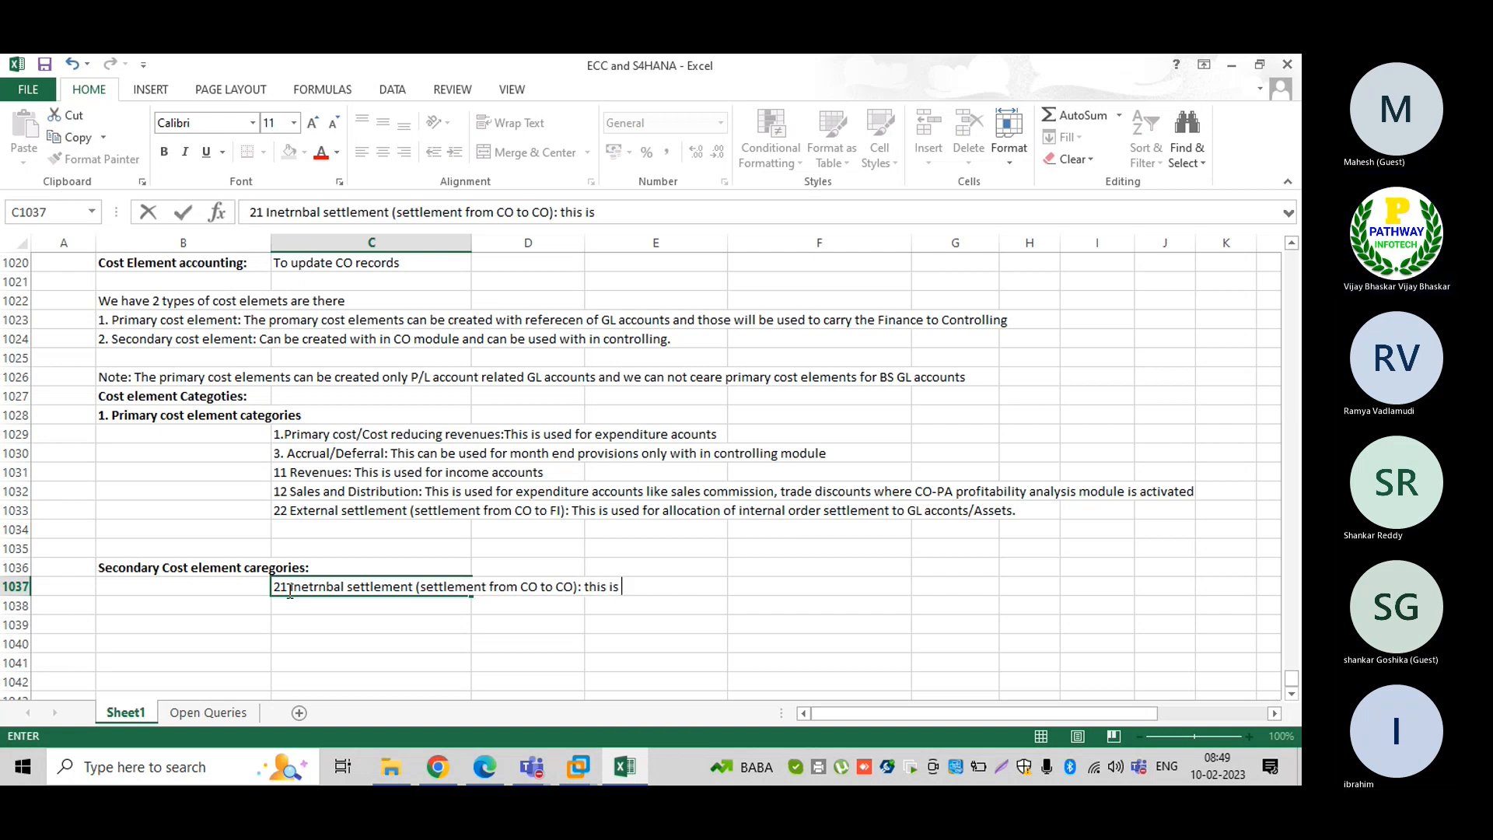
{"action": "type", "text": "used for allocation "}
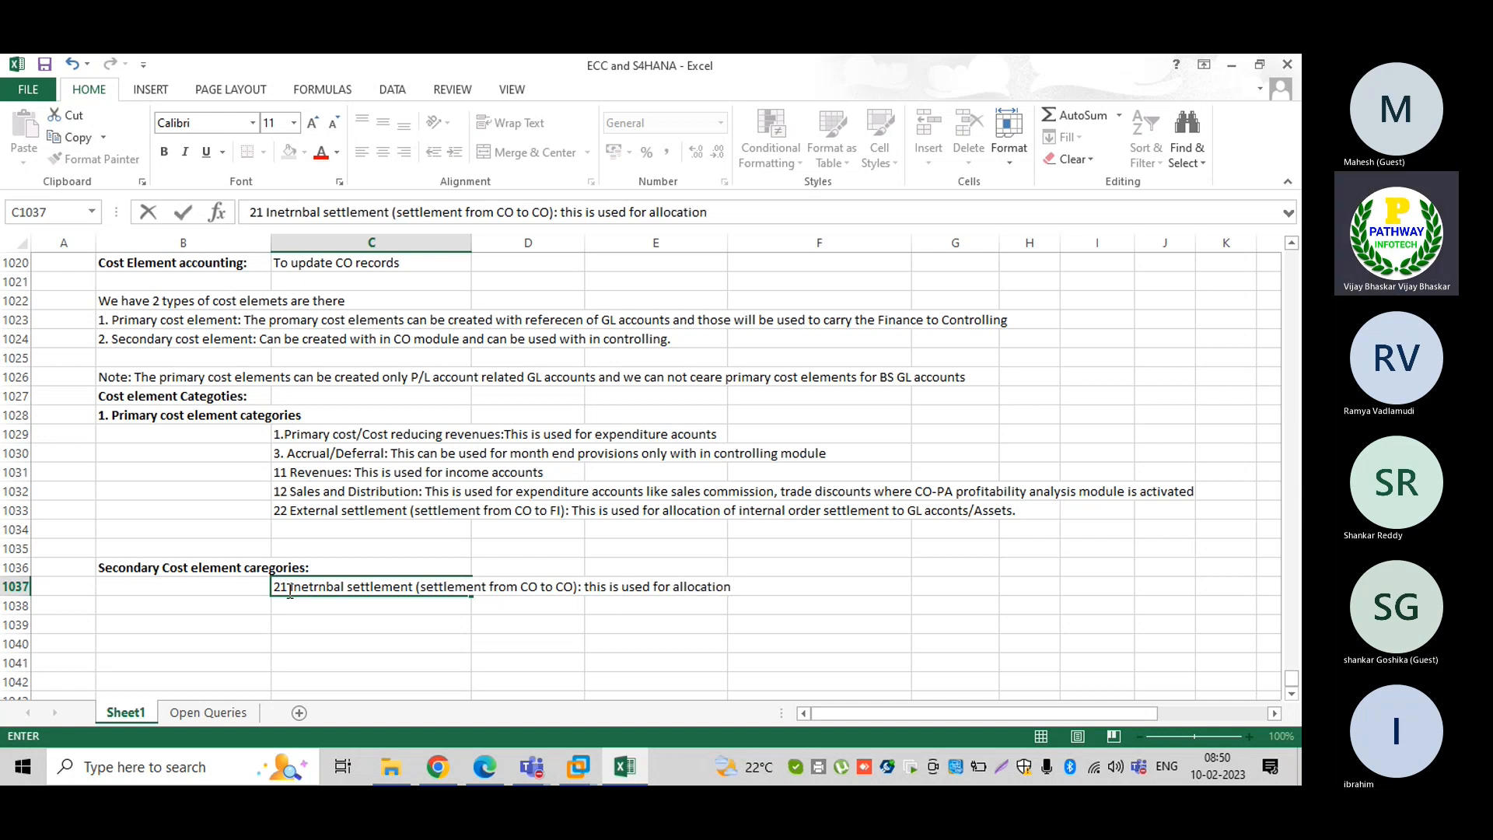
{"action": "type", "text": "of in"}
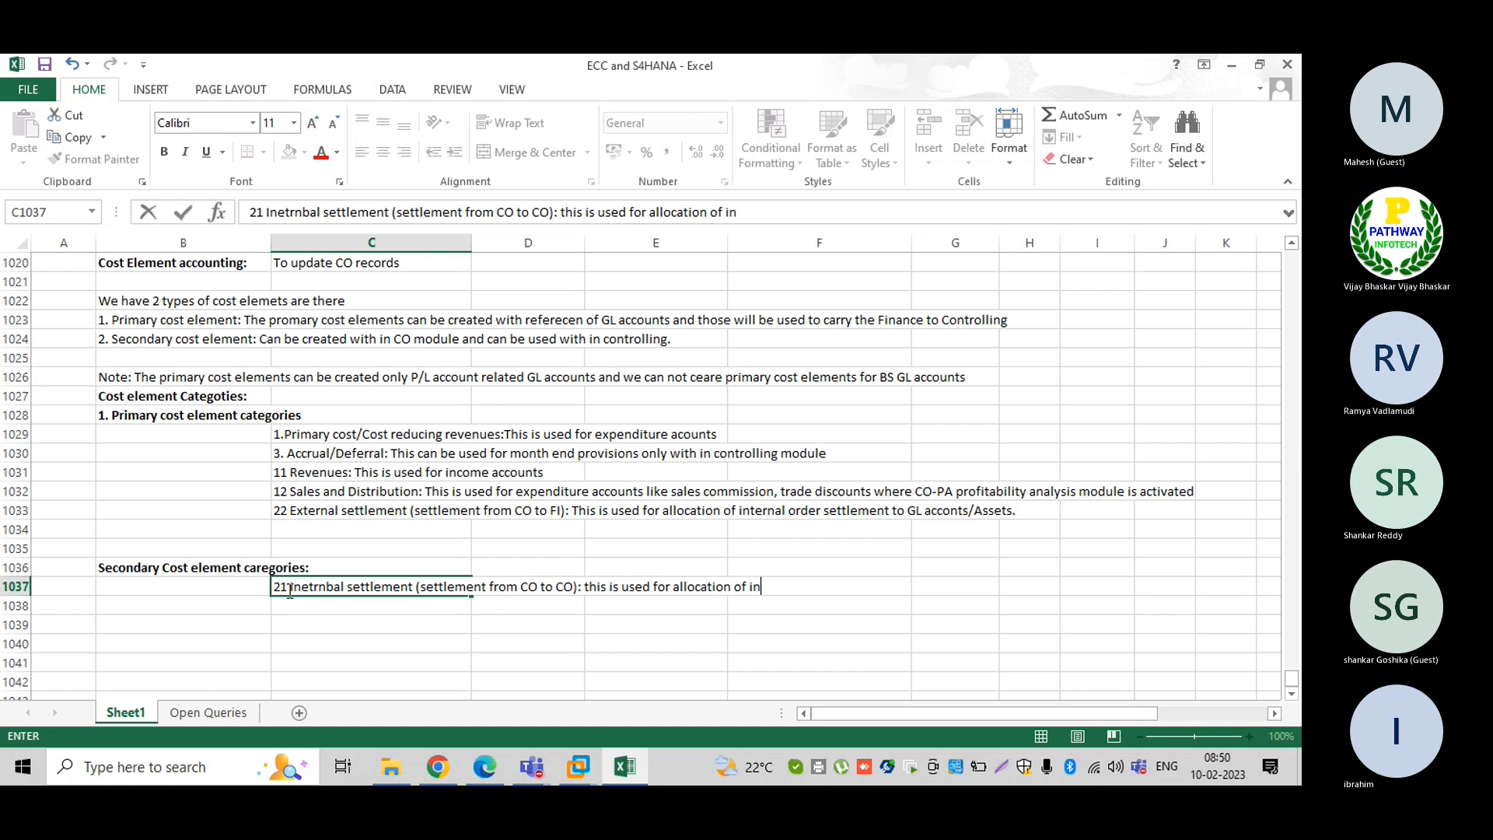
{"action": "type", "text": "ternal order"}
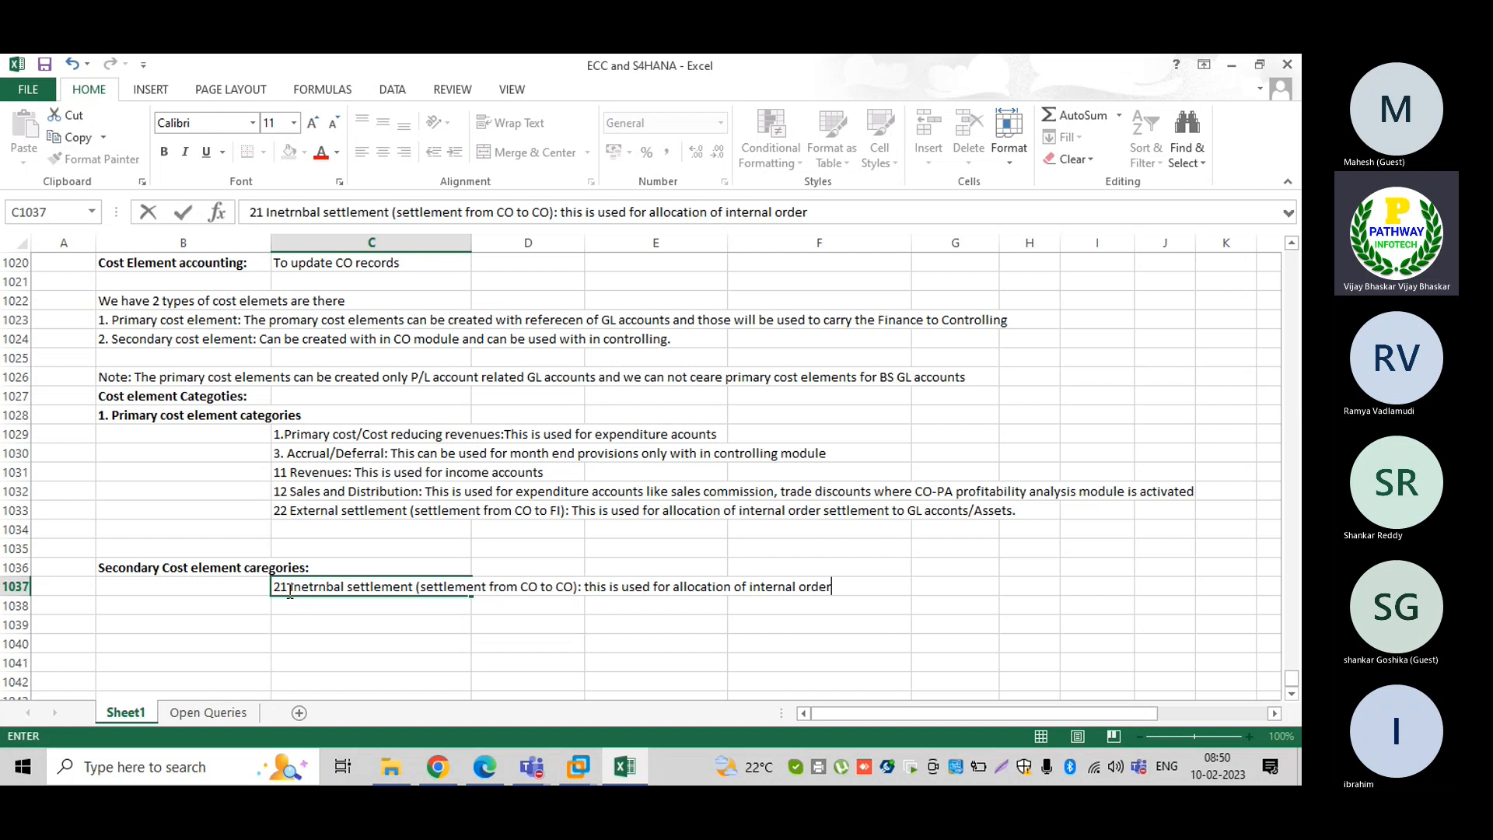
{"action": "type", "text": " settlem"}
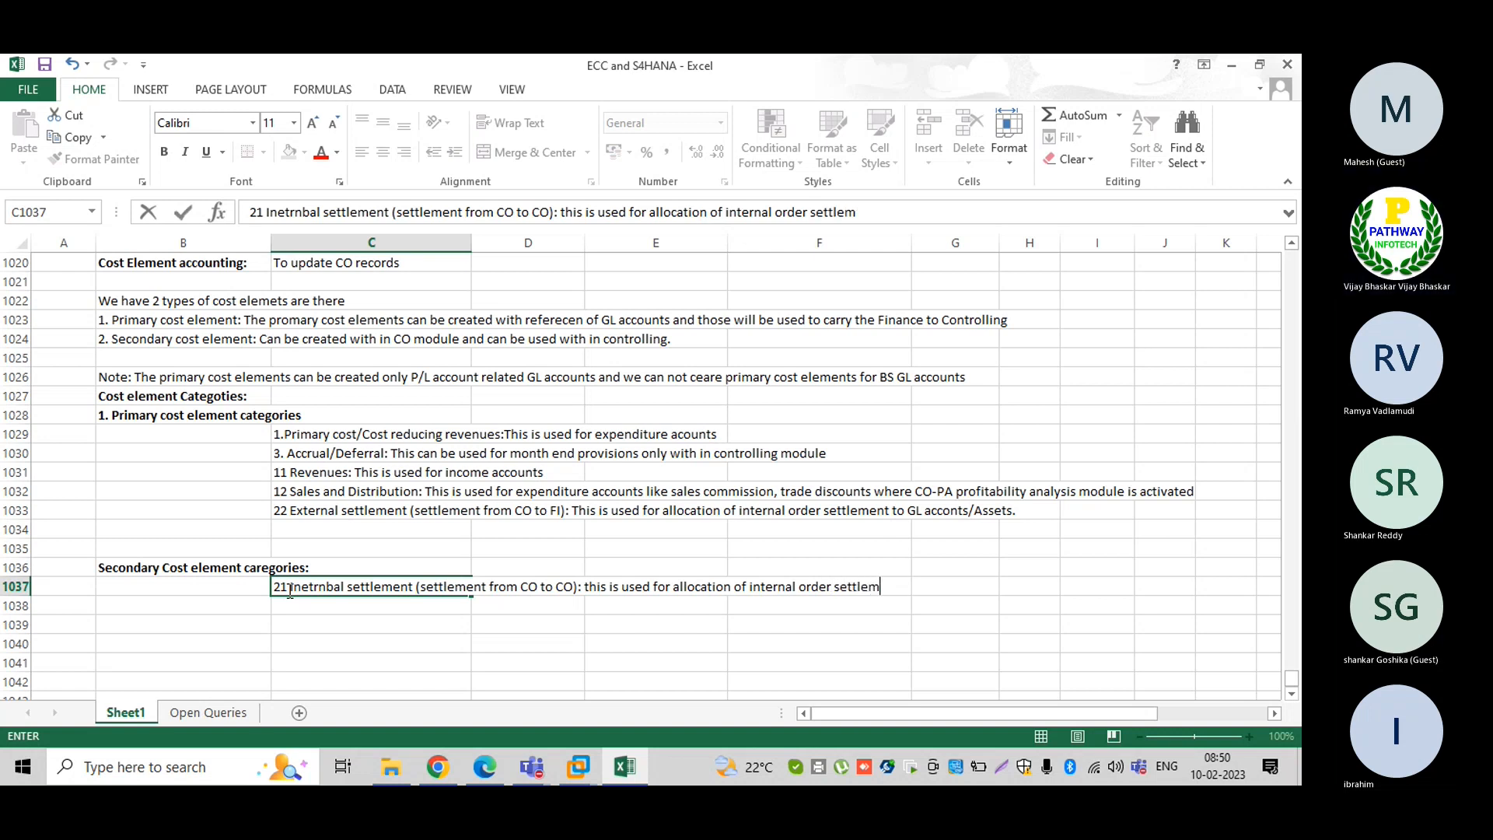
{"action": "type", "text": "ent cos"}
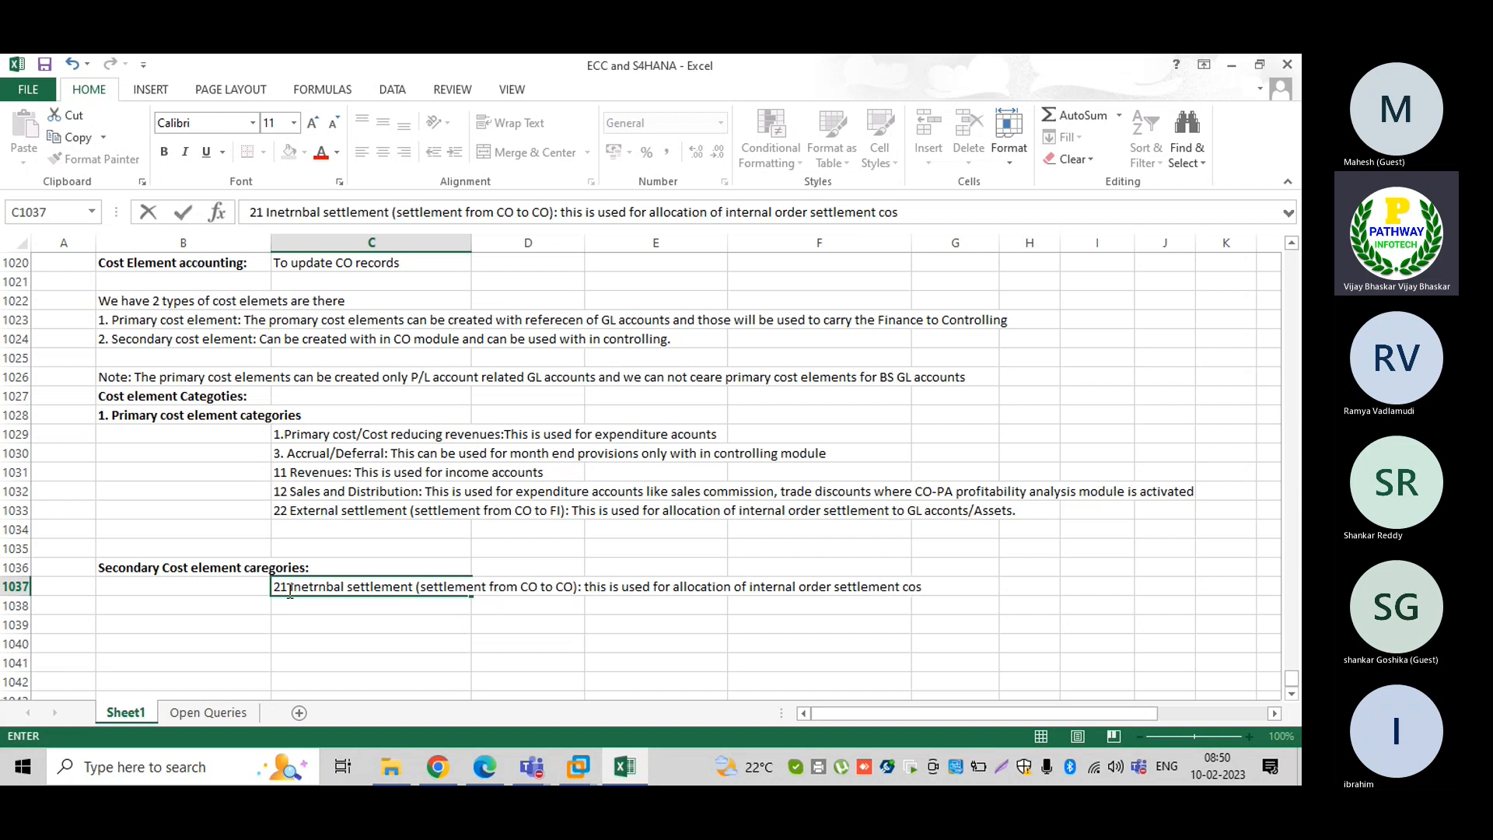
{"action": "type", "text": "t to cost center"}
{"action": "key", "text": "Return"}
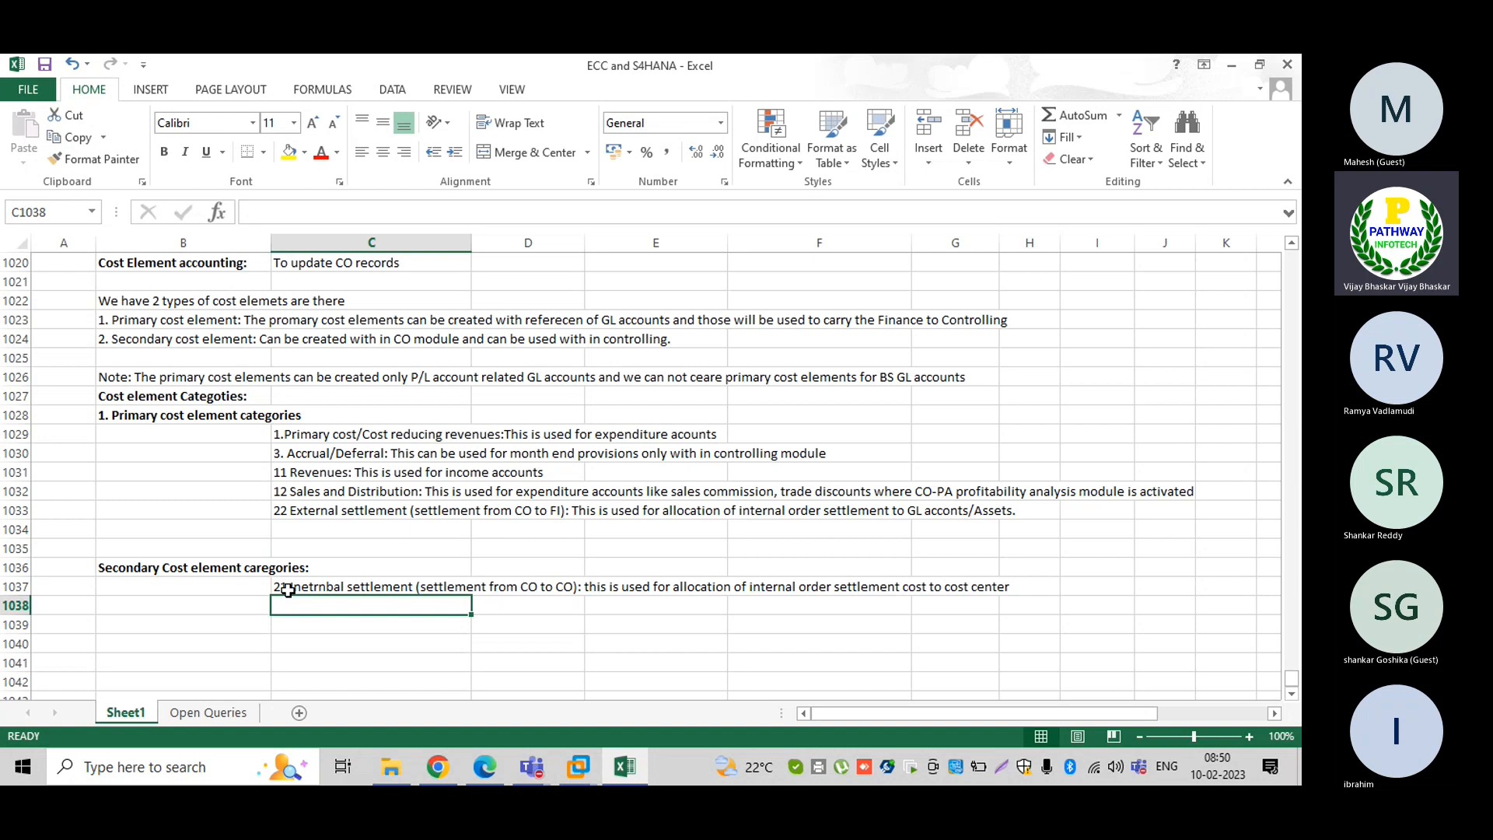
In C1038 enter '31Order/Project resultr analysis: This is used for work in process calculation is product costing'
{"action": "type", "text": "31"}
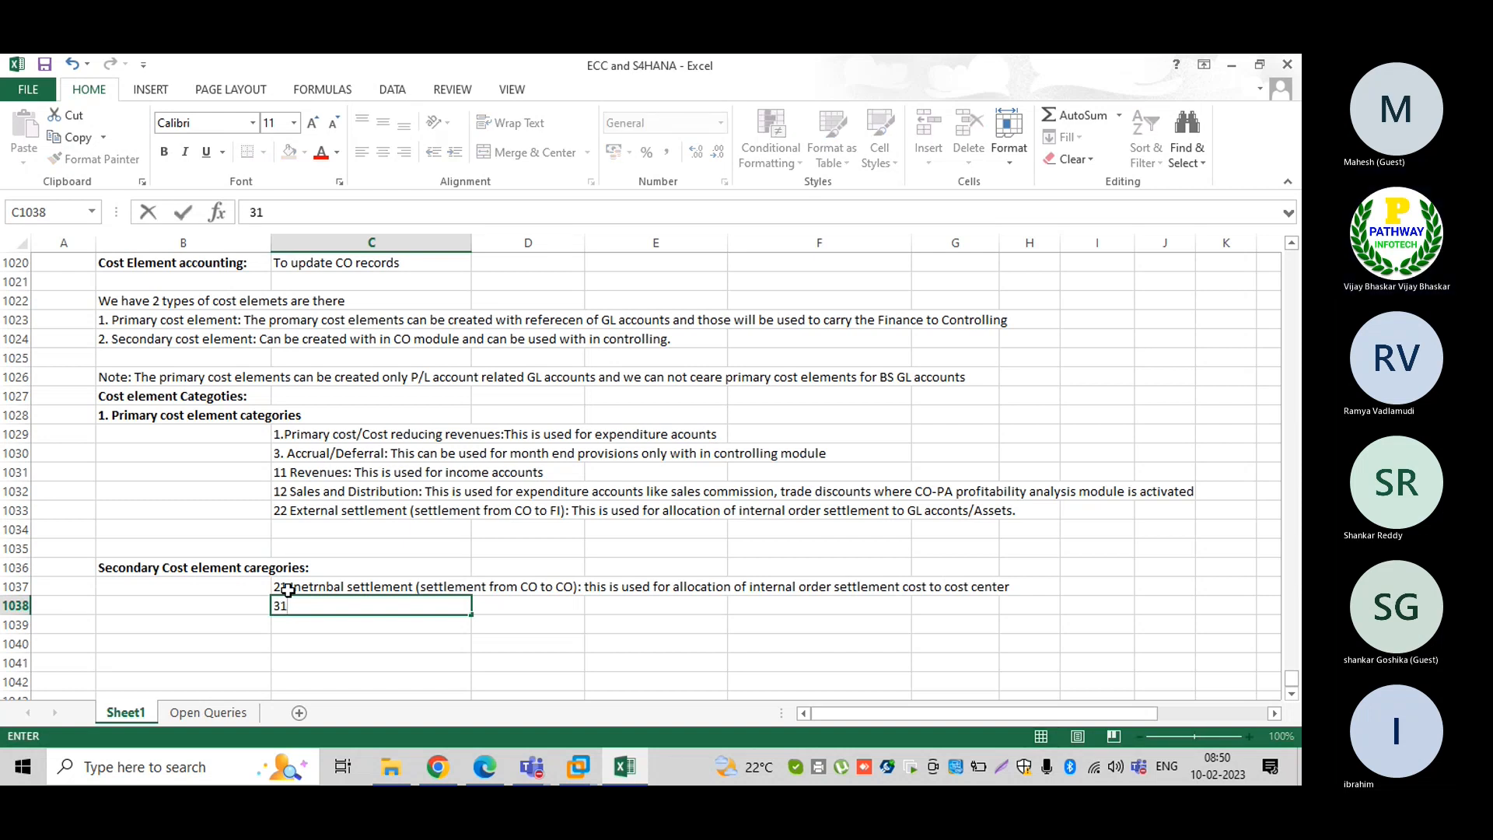
{"action": "type", "text": "Order/Pr"}
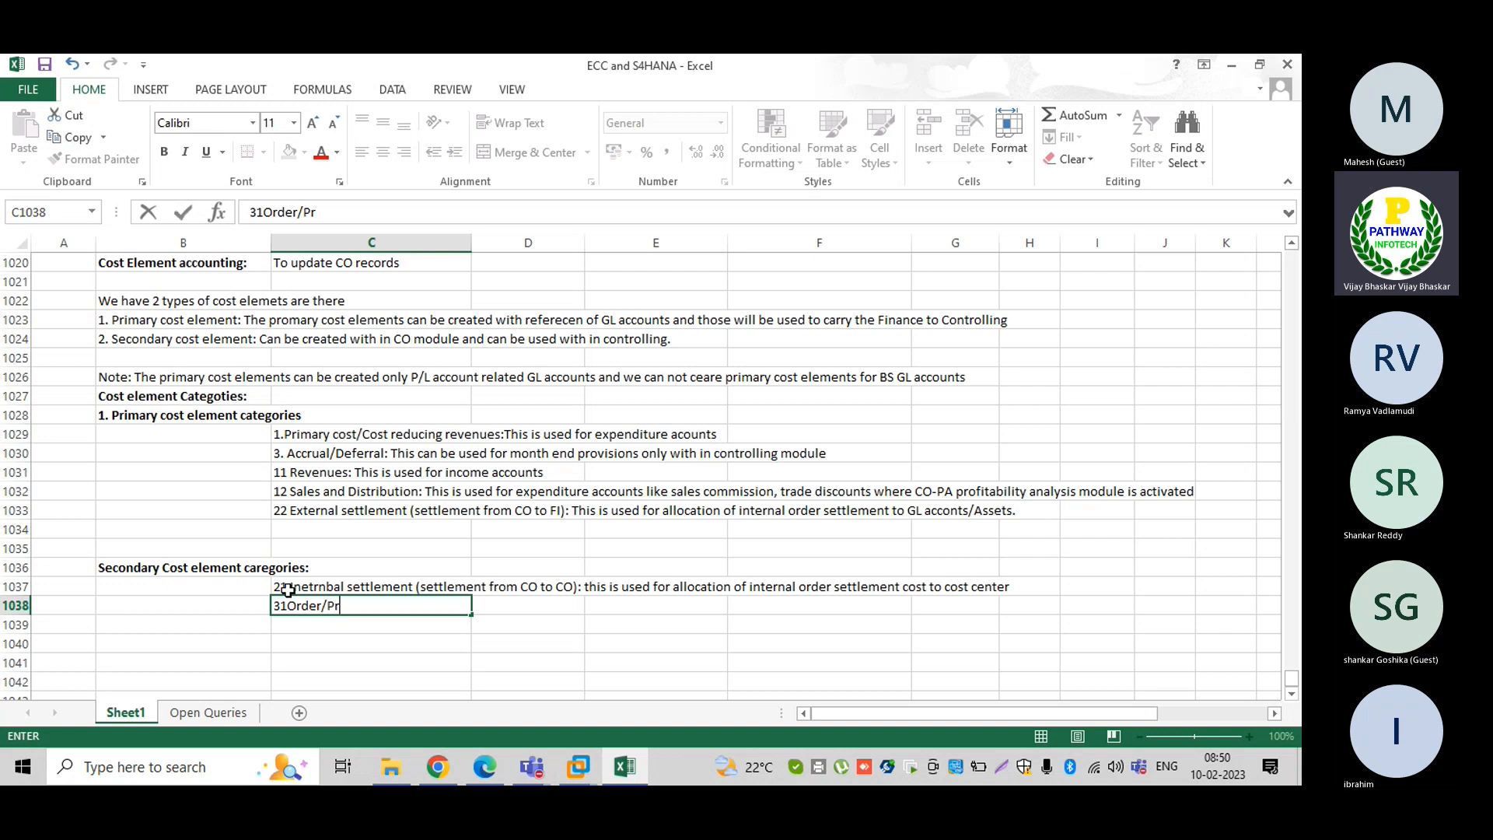
{"action": "type", "text": "oject resultr analysis:"}
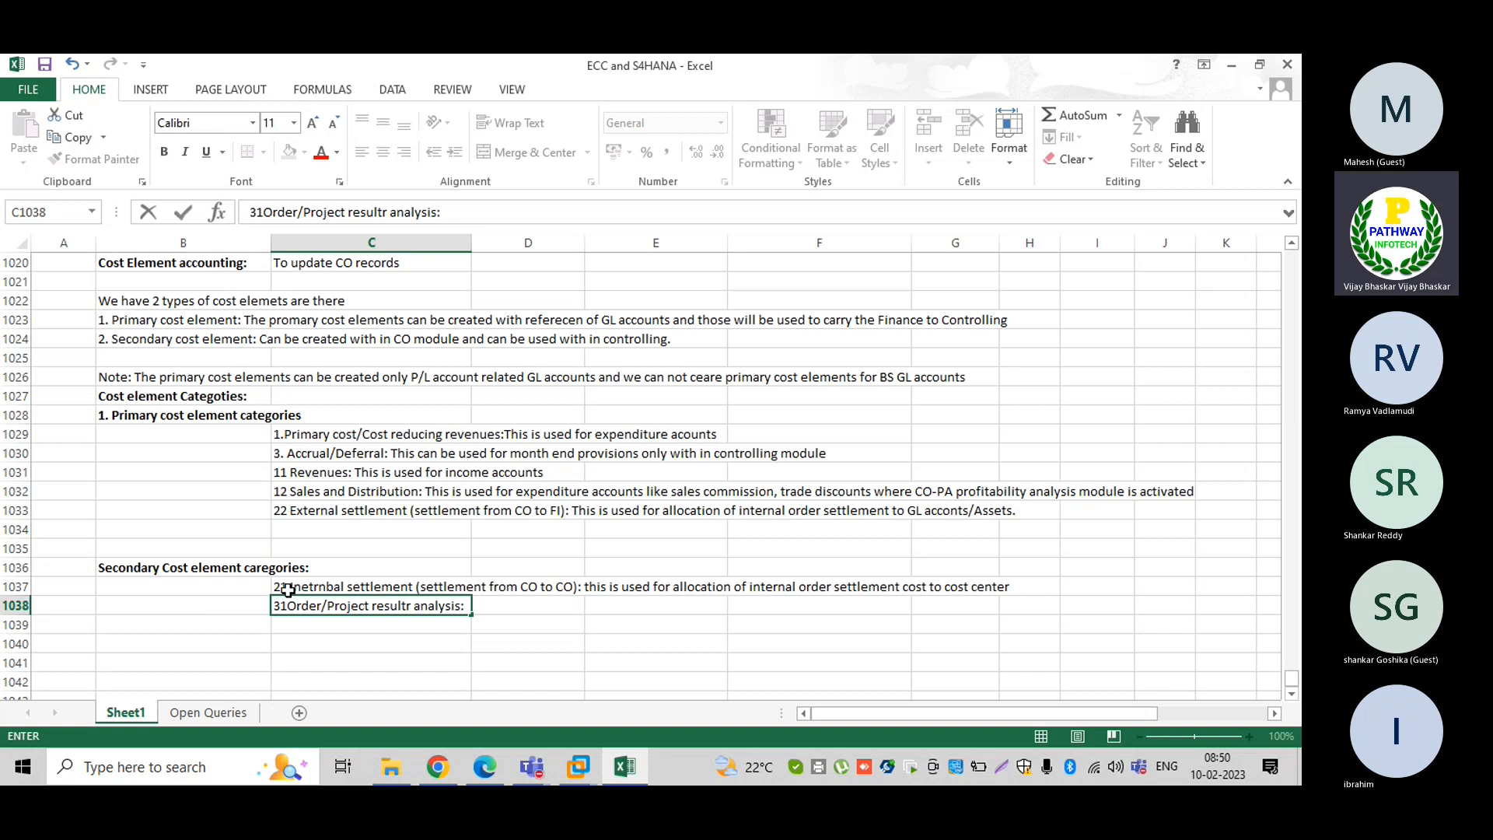
{"action": "type", "text": " Th"}
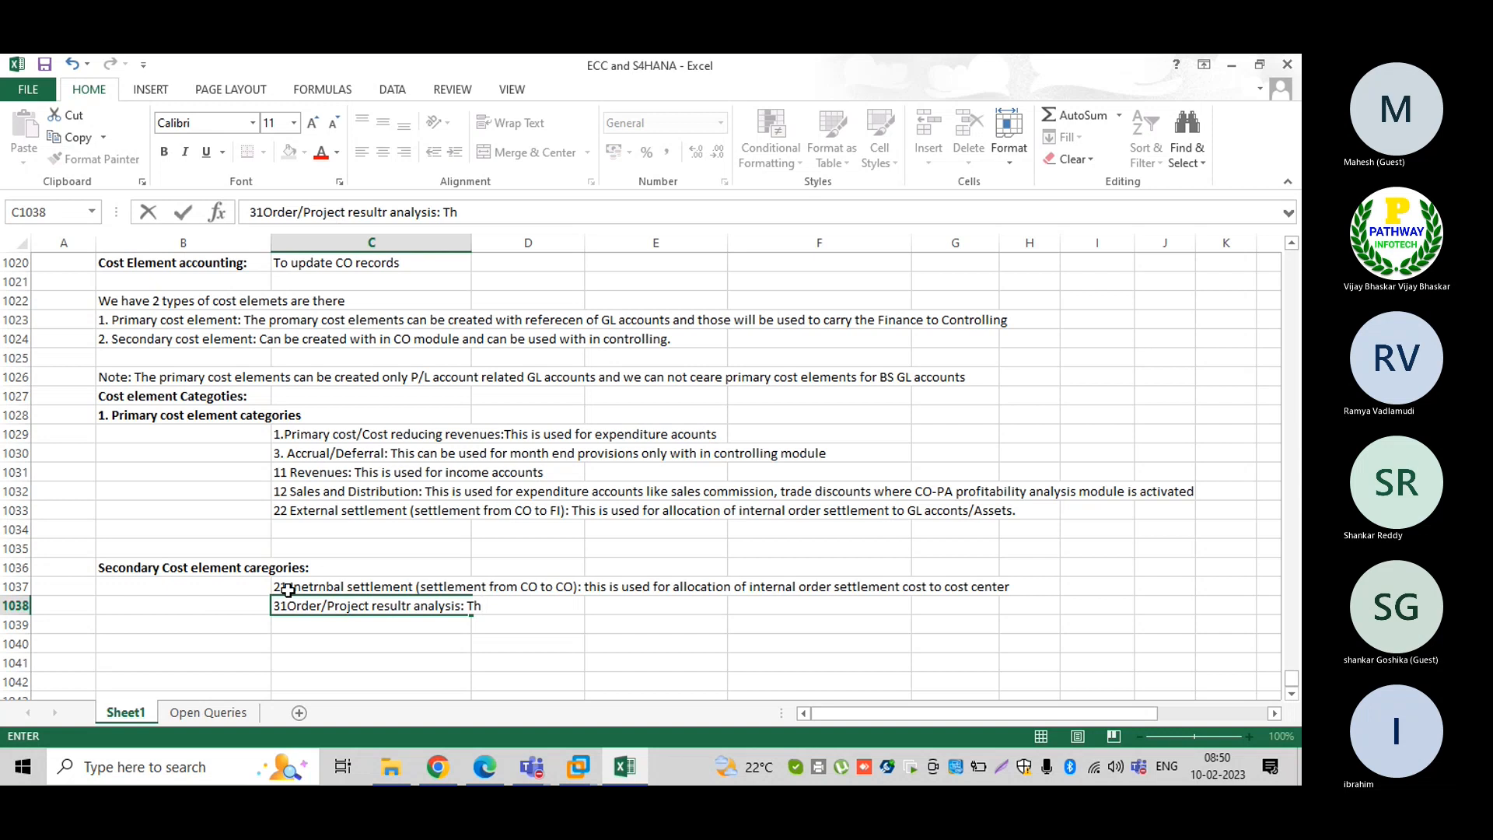
{"action": "type", "text": "is is used"}
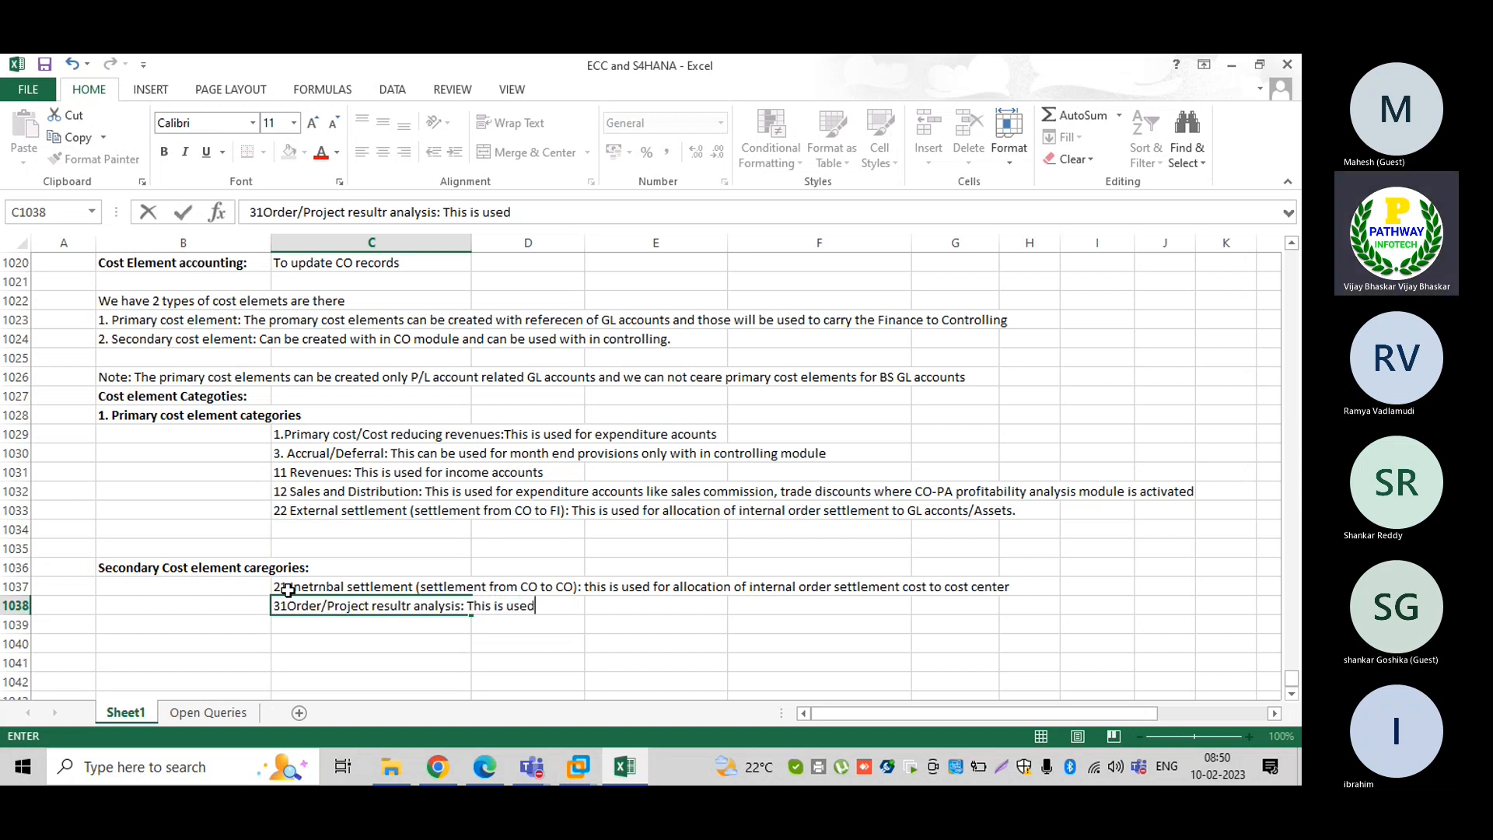
{"action": "type", "text": " for work in pro"}
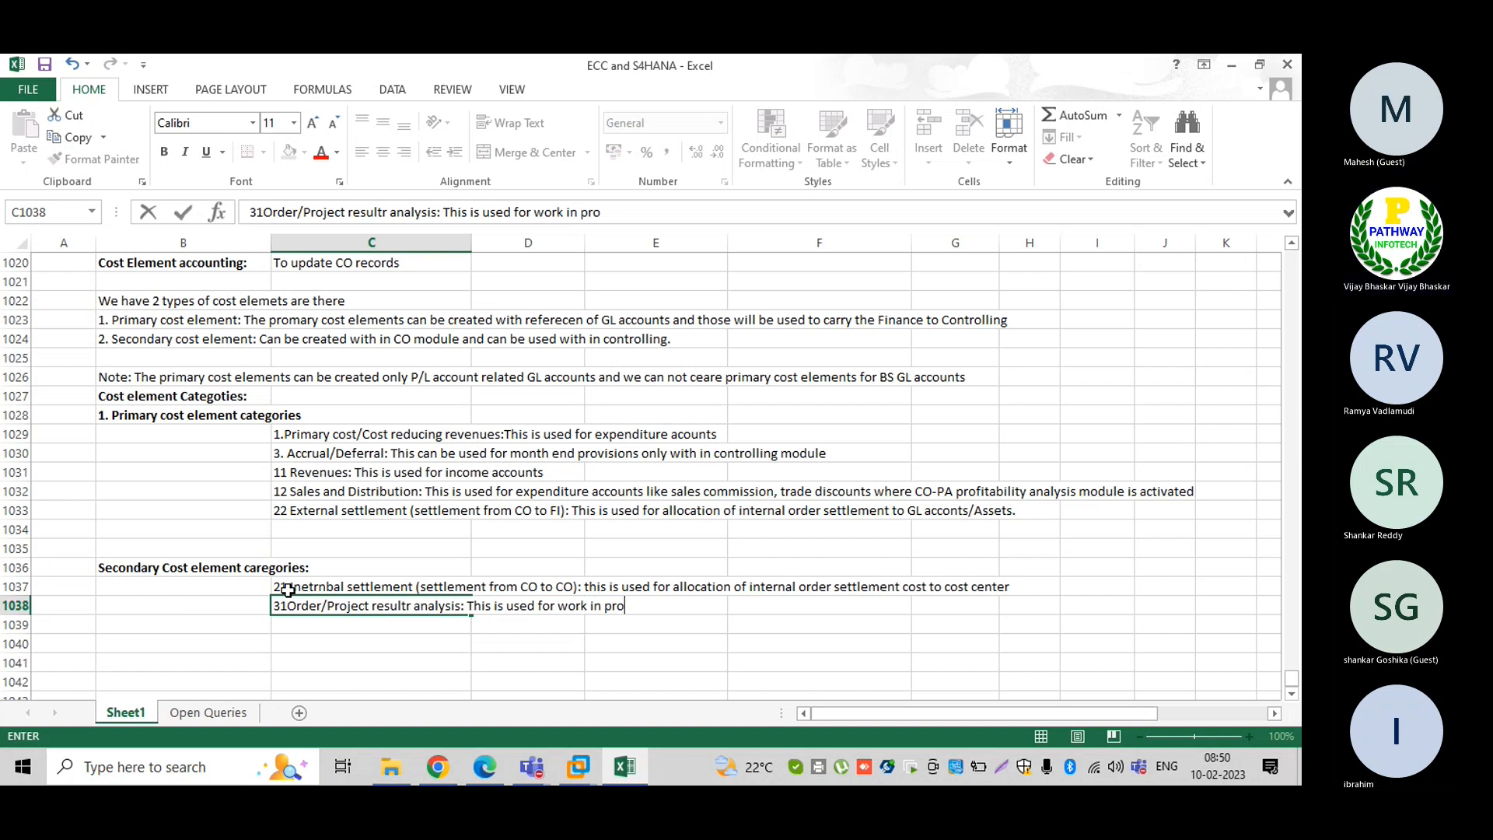
{"action": "key", "text": "BackSpace"}
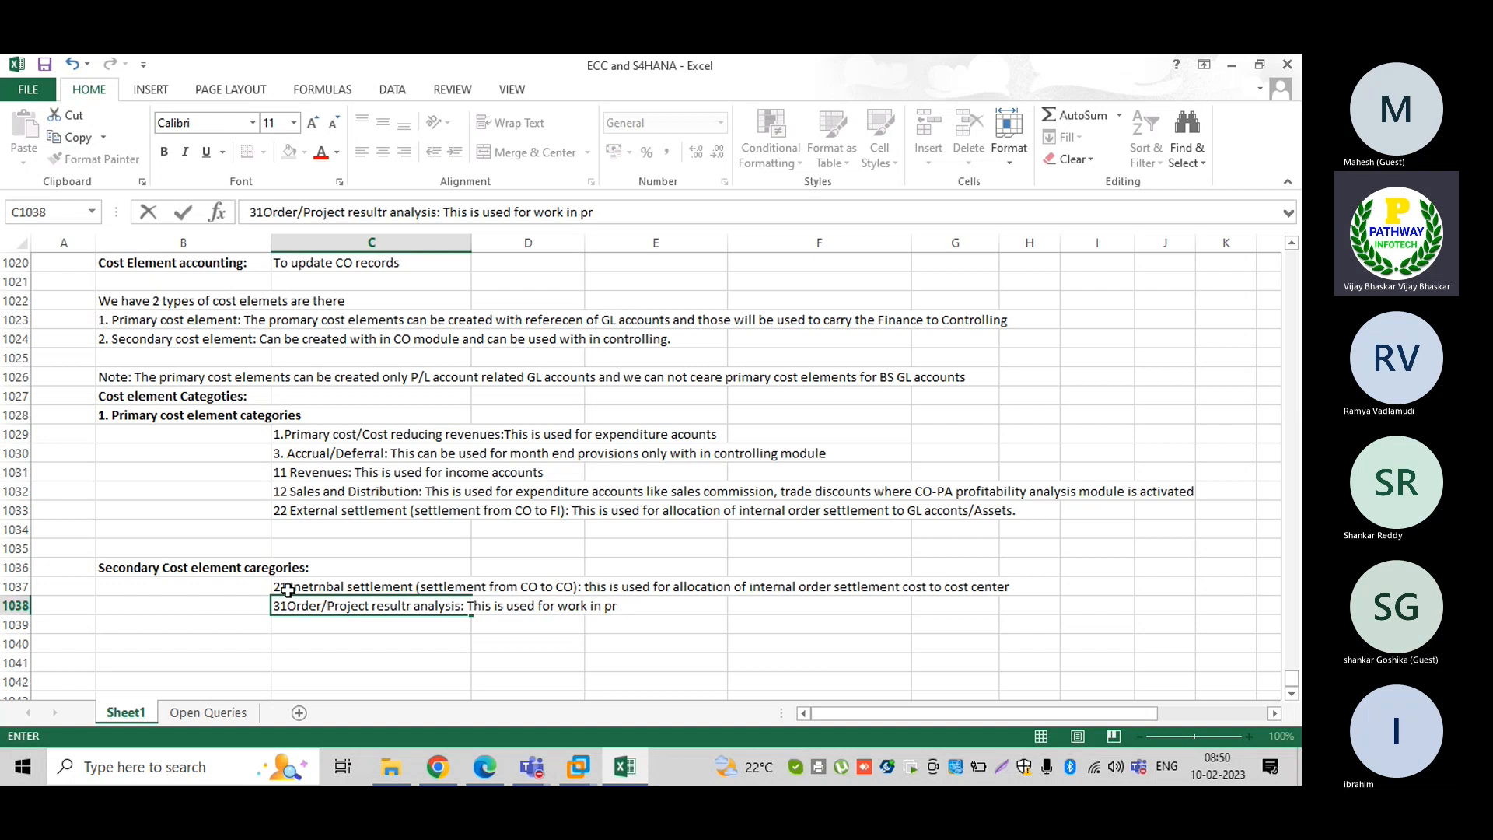
{"action": "type", "text": "ocess calculation "}
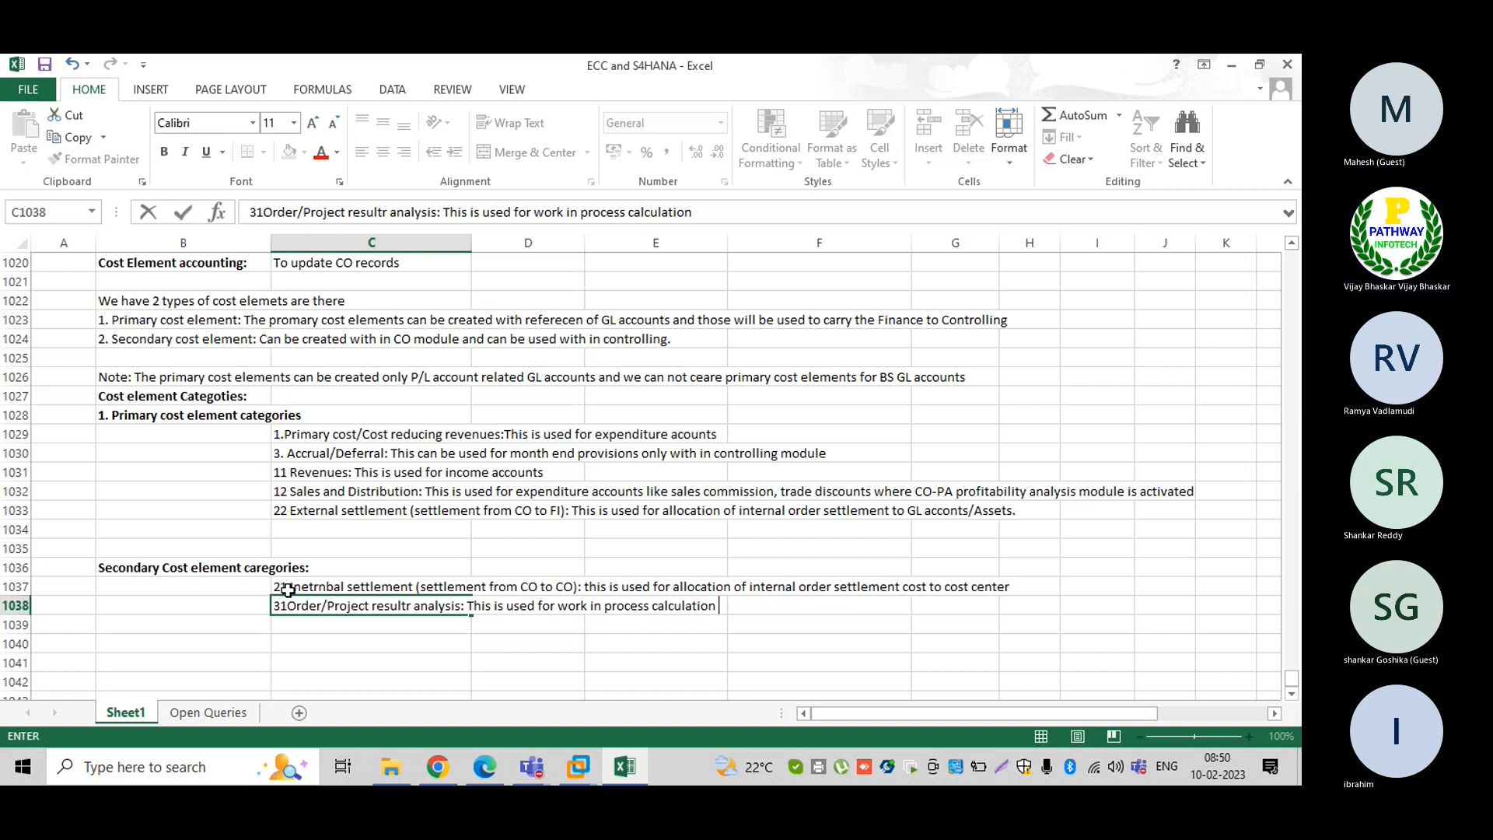
{"action": "type", "text": "is pr"}
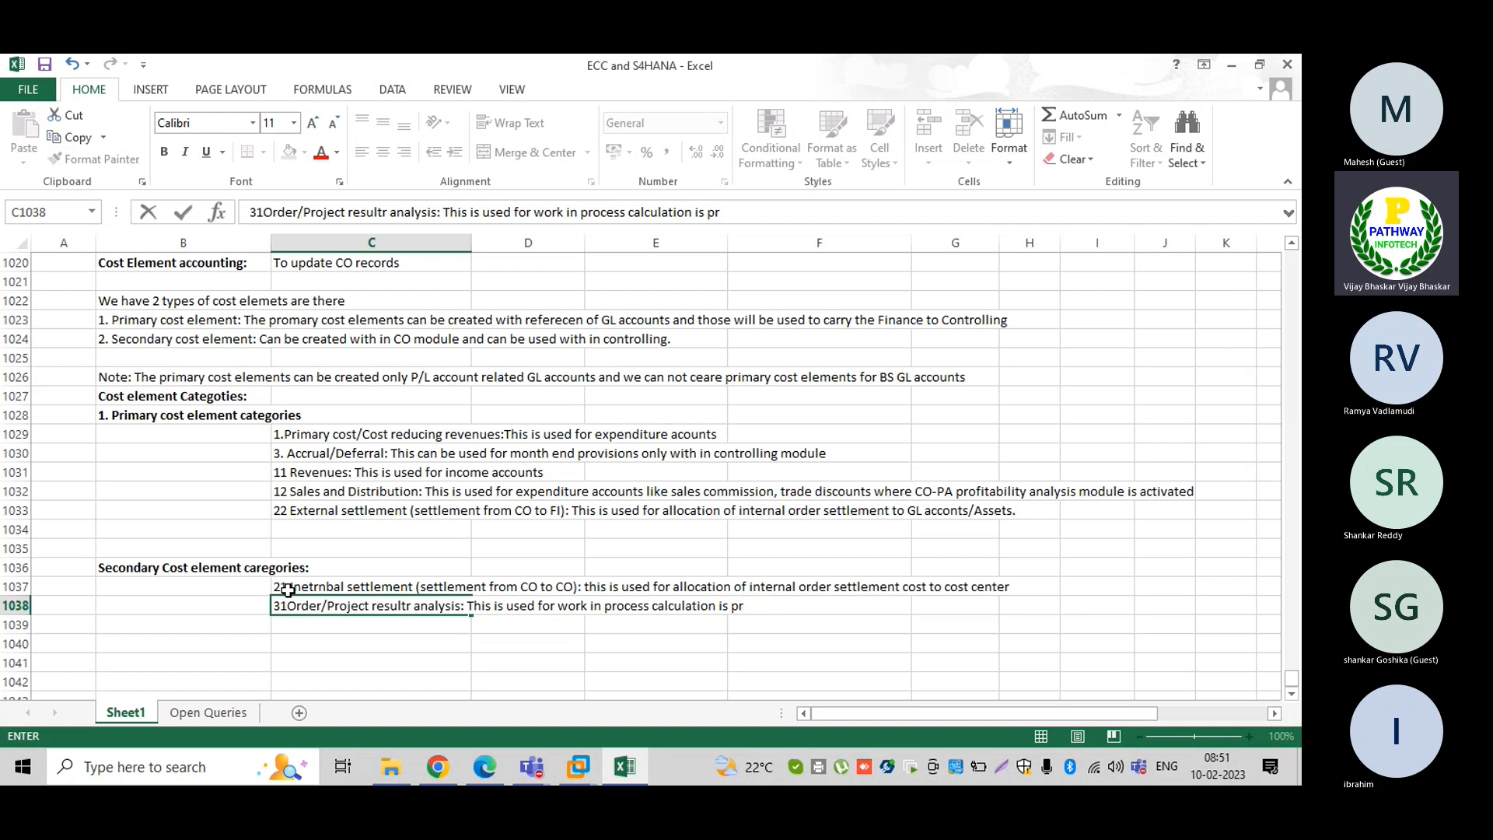
{"action": "type", "text": "oduct "}
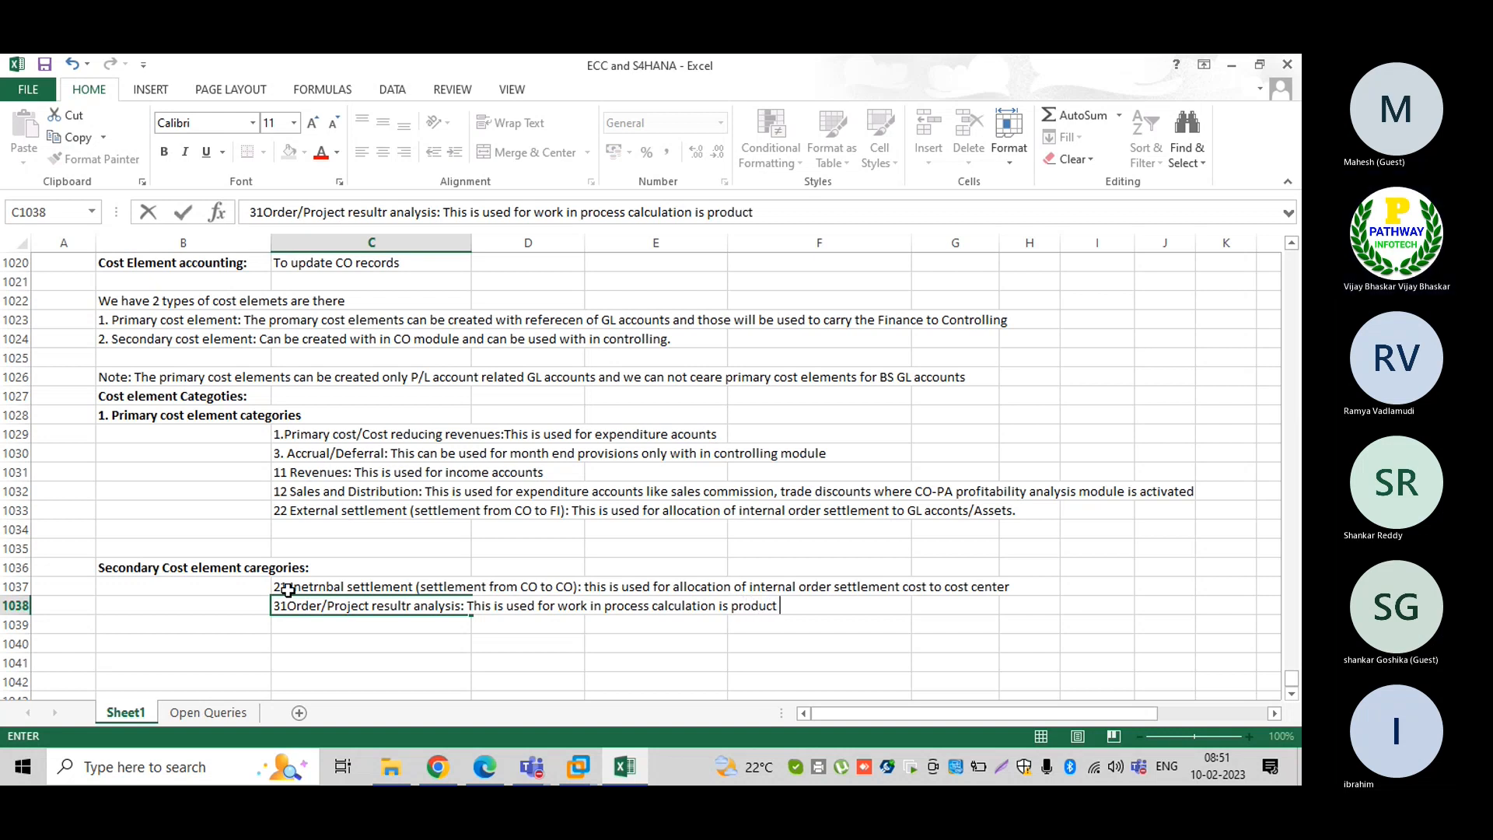
{"action": "type", "text": "costing"}
{"action": "key", "text": "Return"}
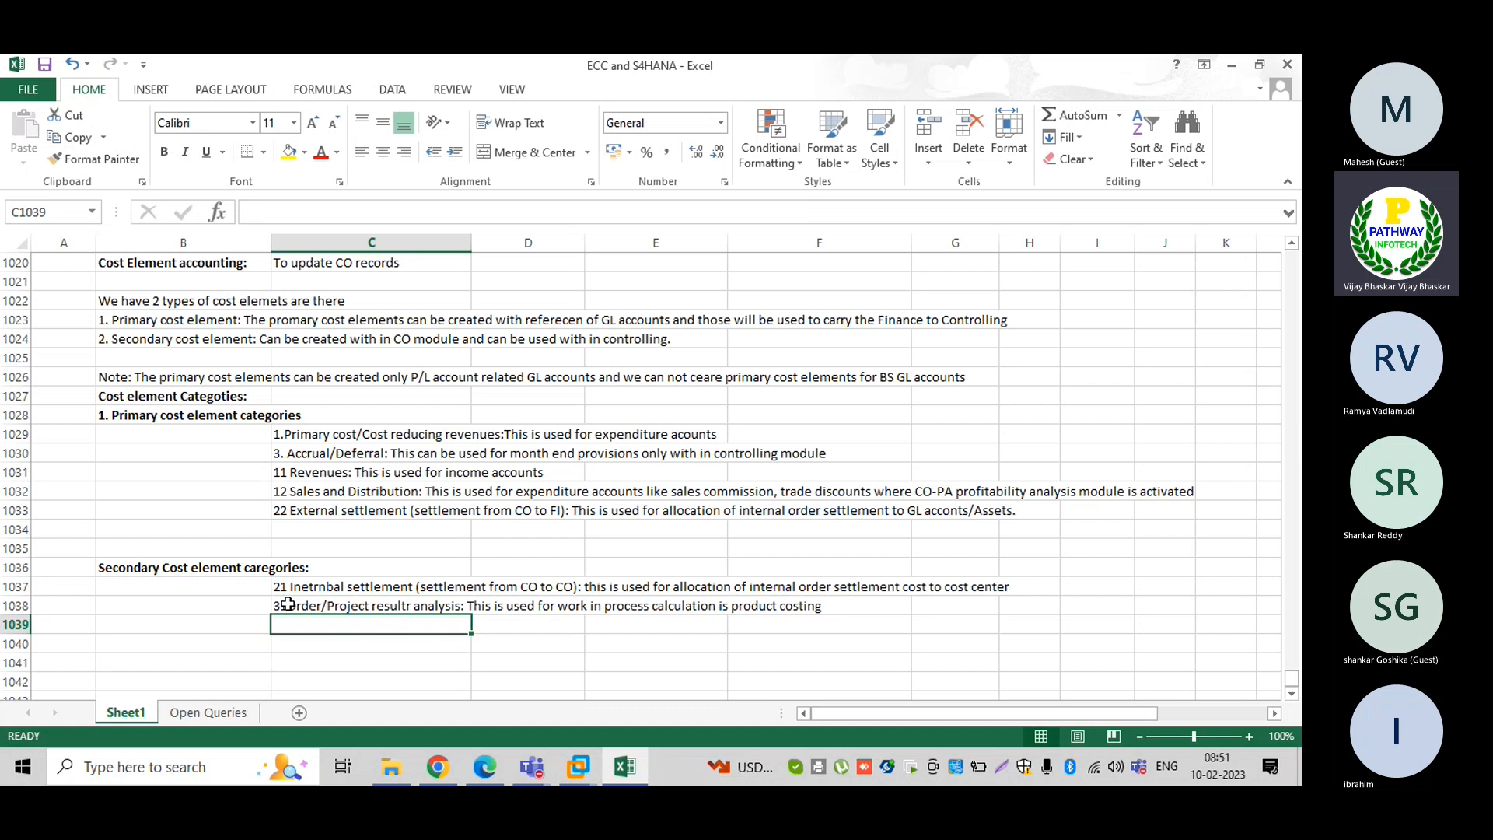
Edit the 31 entry to fix the spacing after '31'
{"action": "double_click", "coordinate": [287, 604]}
{"action": "type", "text": "1"}
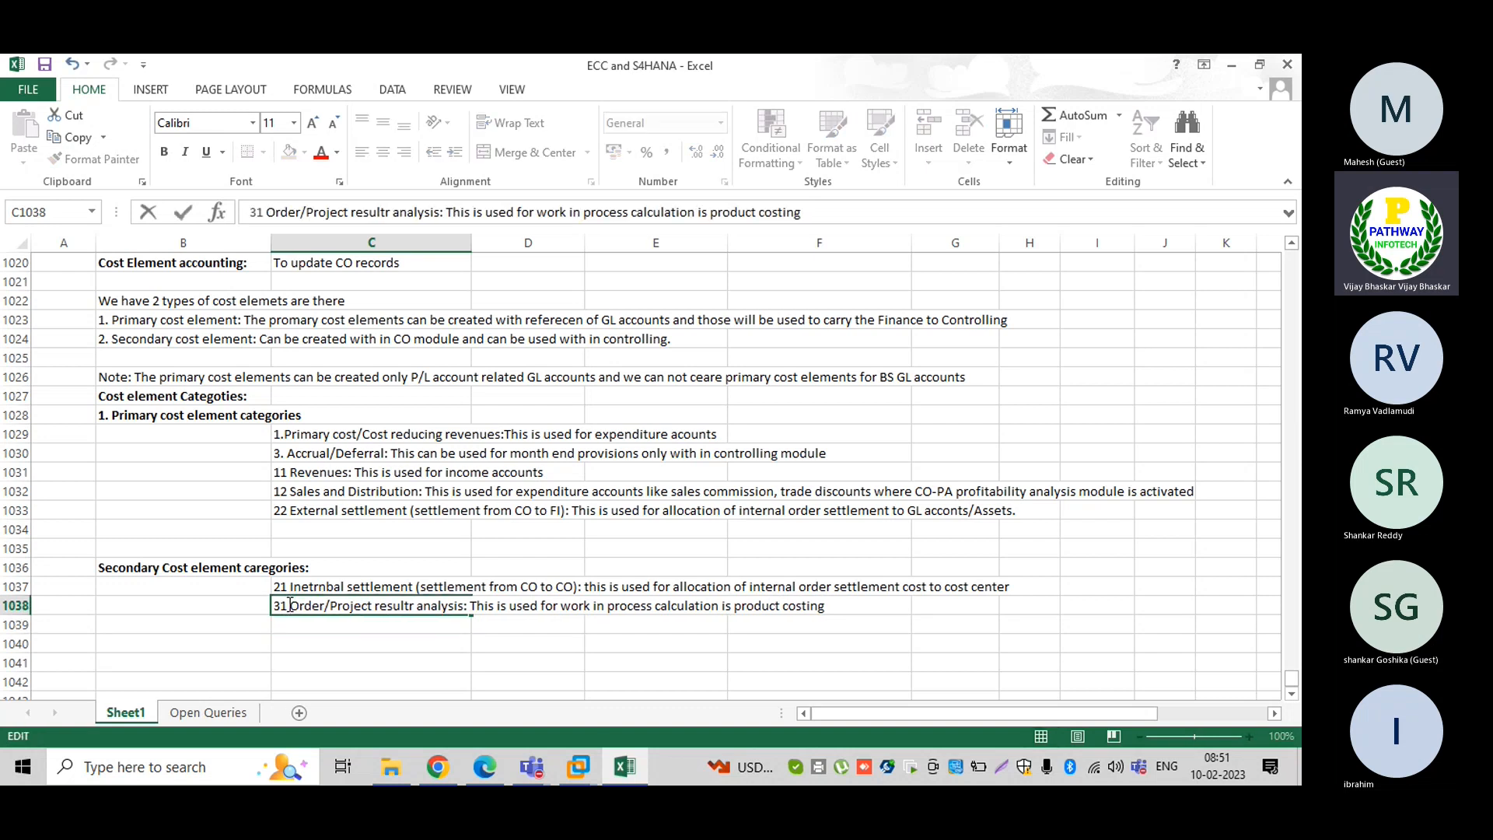
{"action": "key", "text": "Return"}
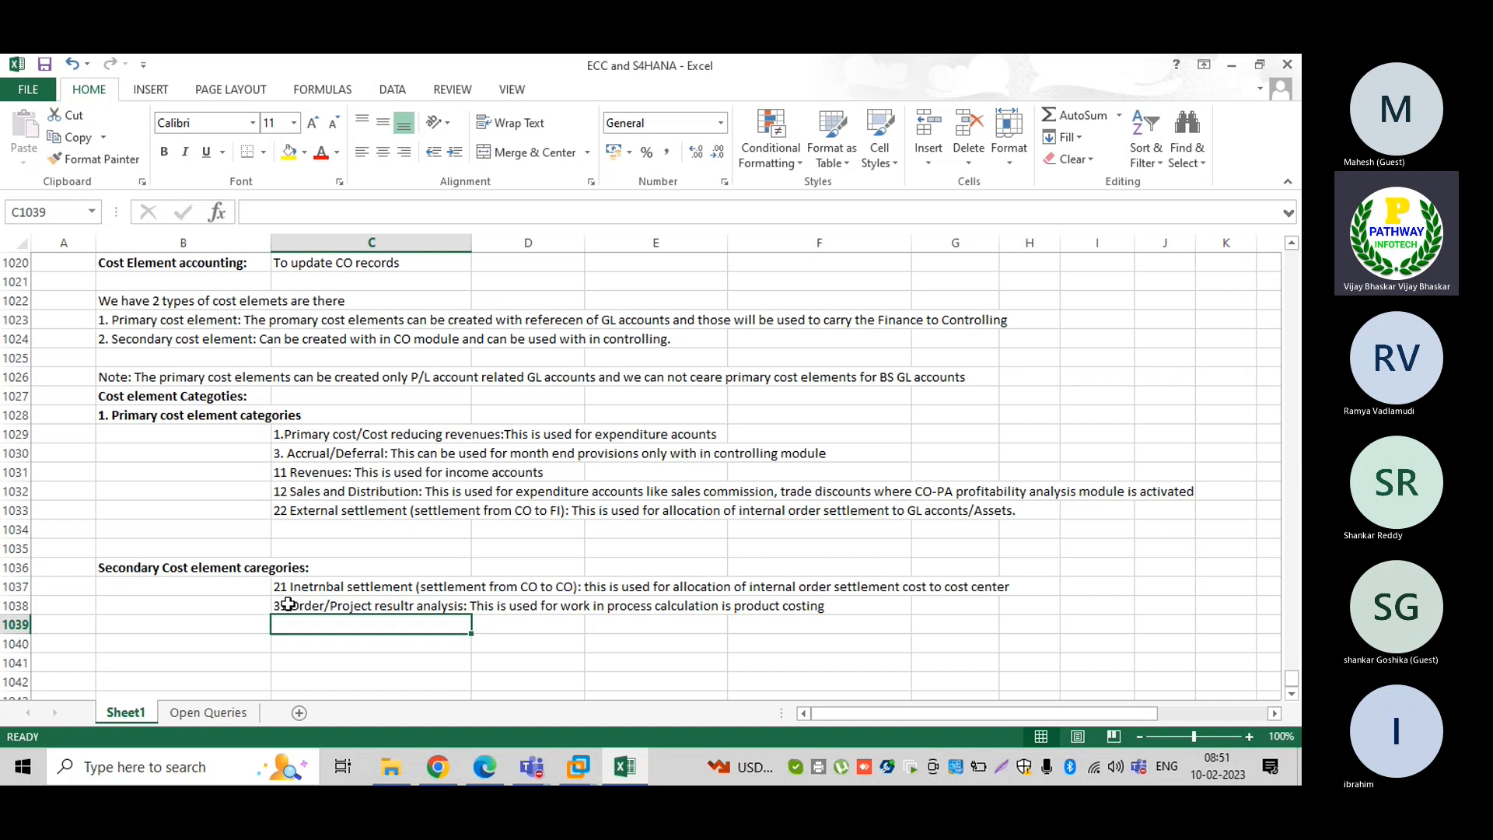
Enter '41 Overhead rate:' as used for raw material/production overhead rates in product costing
{"action": "type", "text": "41"}
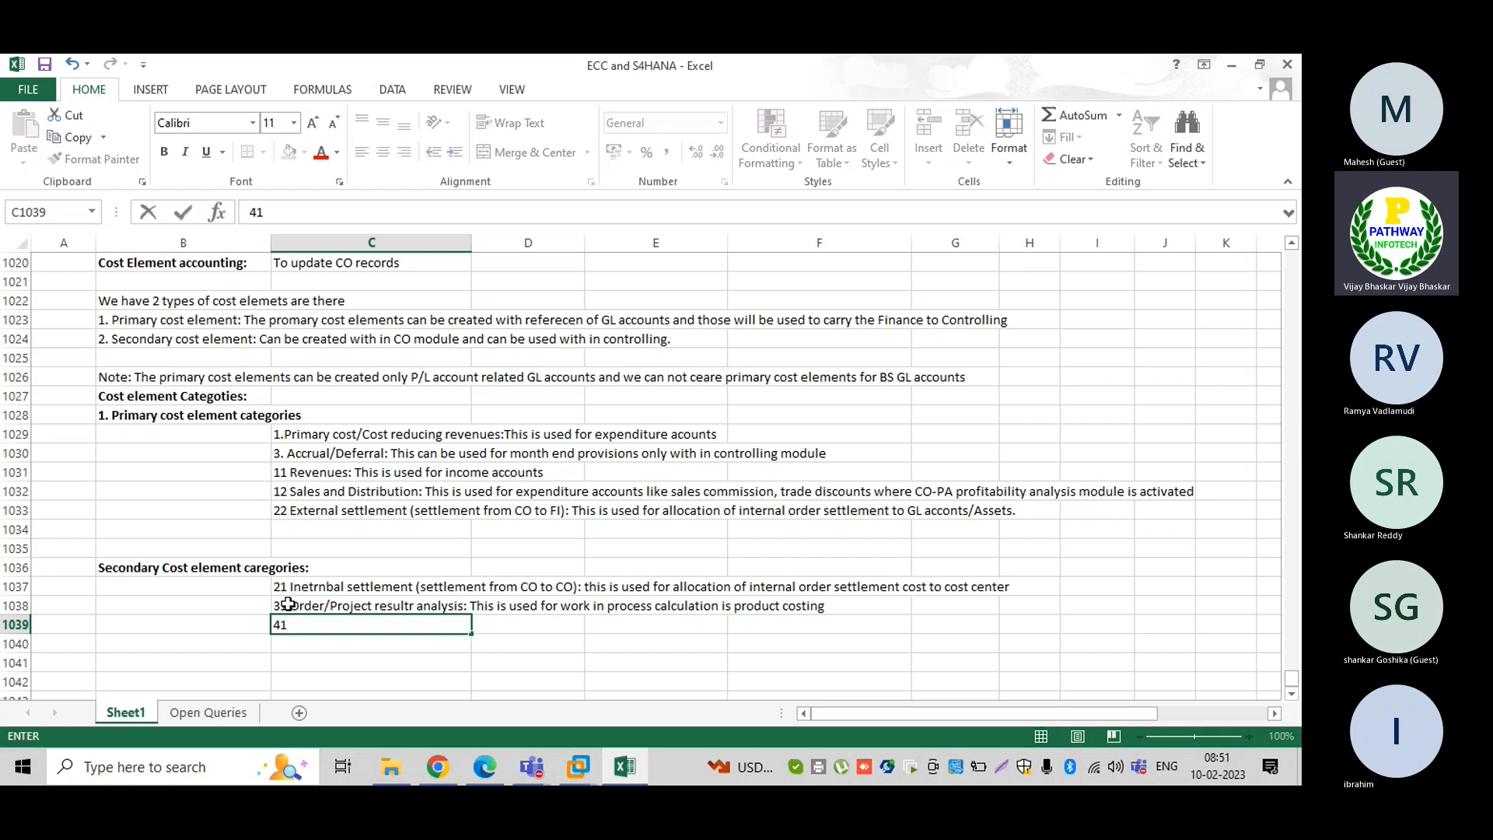
{"action": "type", "text": " Overhead rat"}
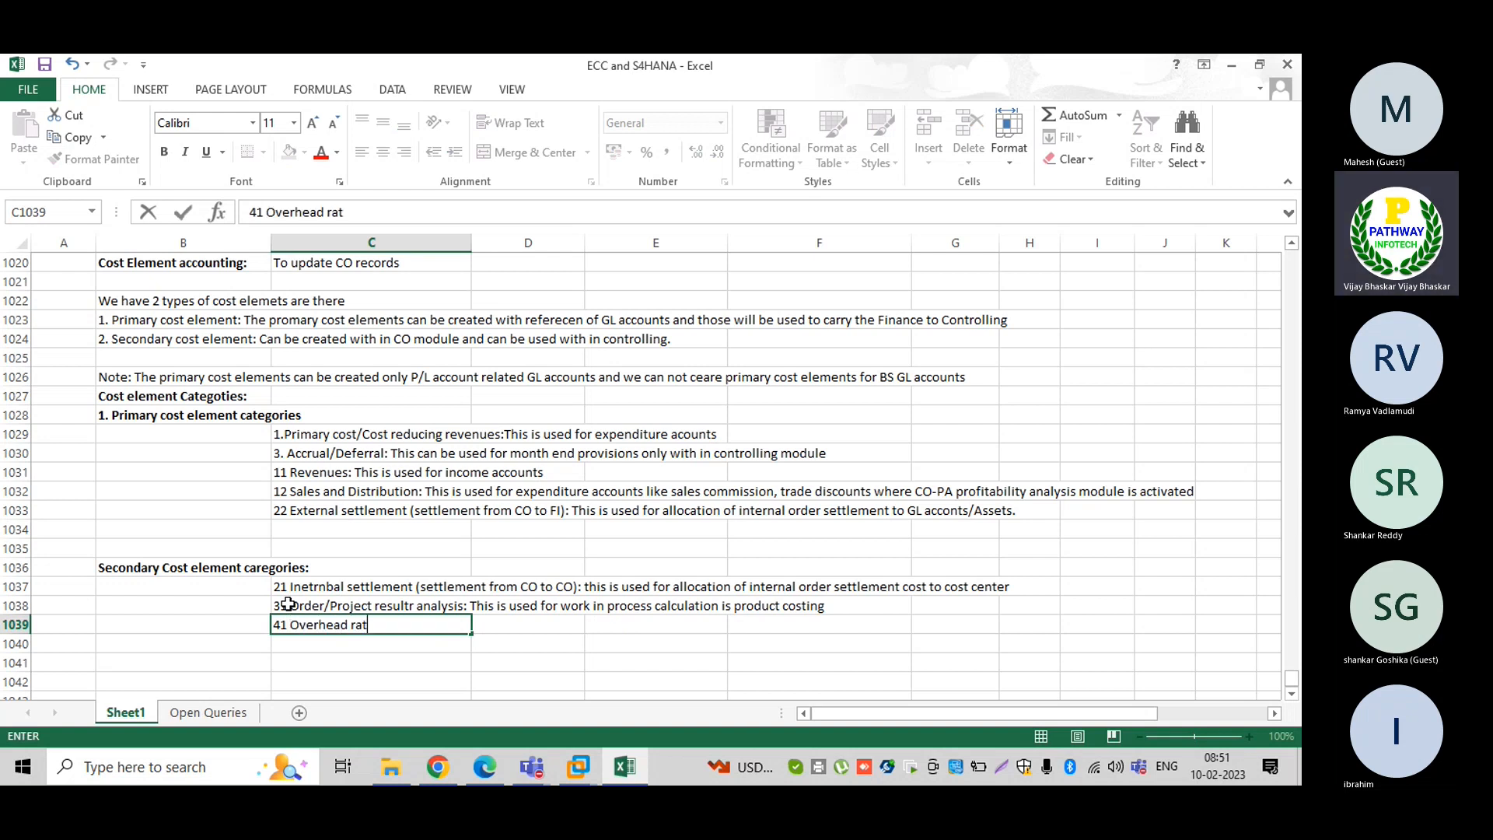
{"action": "type", "text": "e:"}
{"action": "type", "text": "This is"}
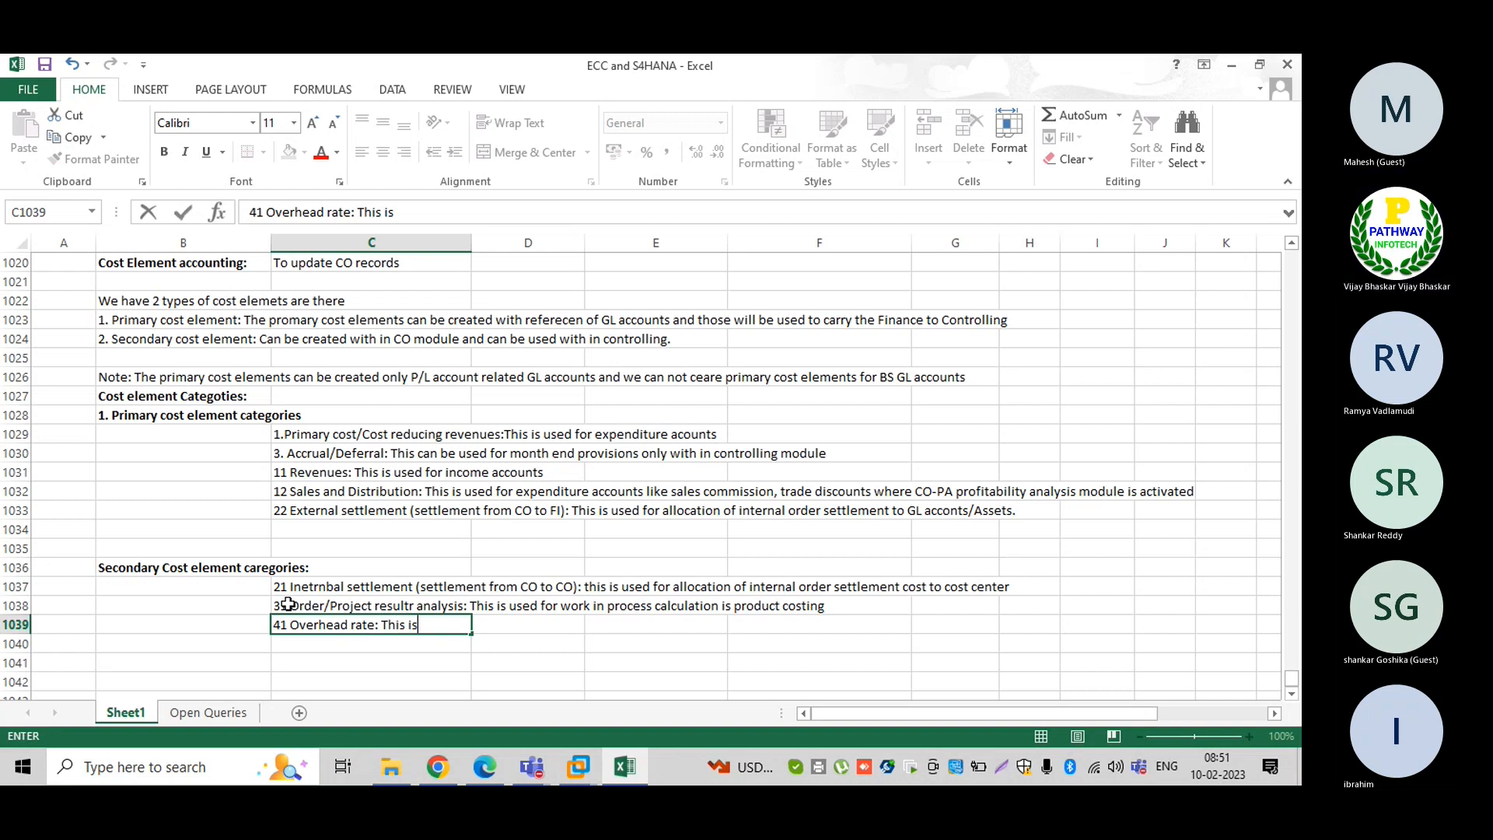
{"action": "type", "text": " useed"}
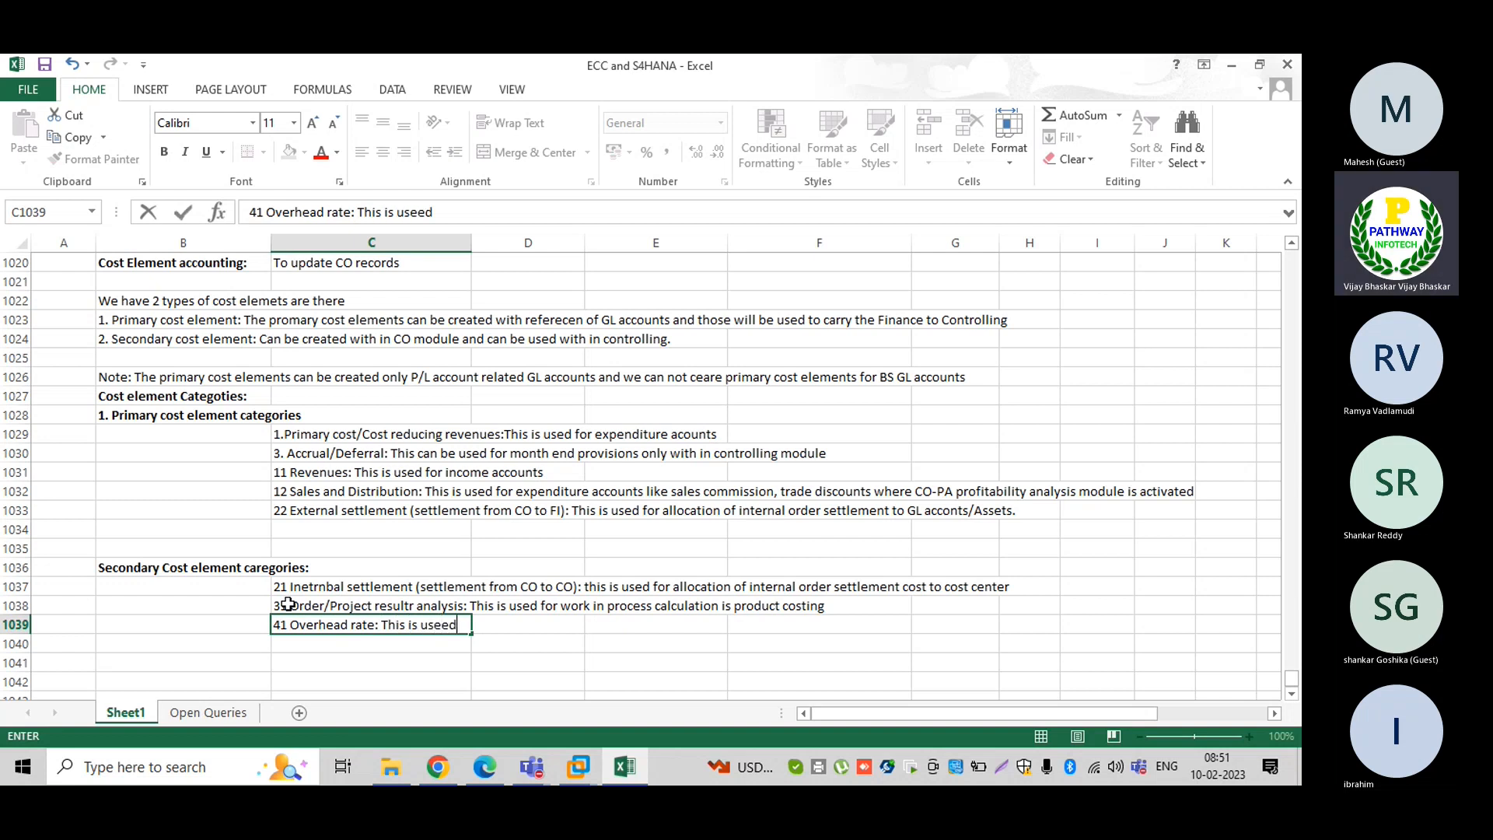
{"action": "type", "text": " for calculation "}
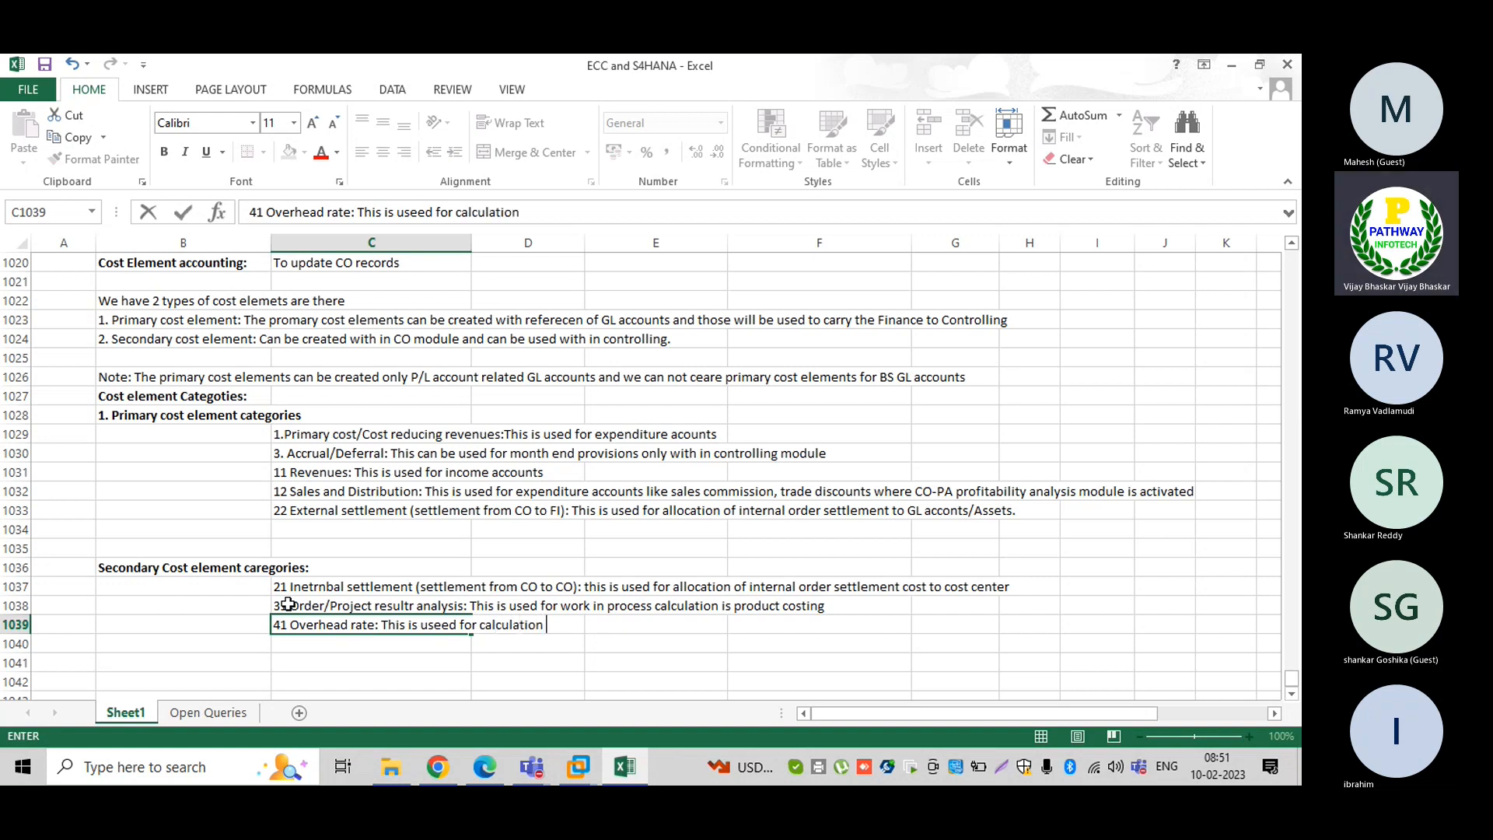
{"action": "type", "text": "of raw materai"}
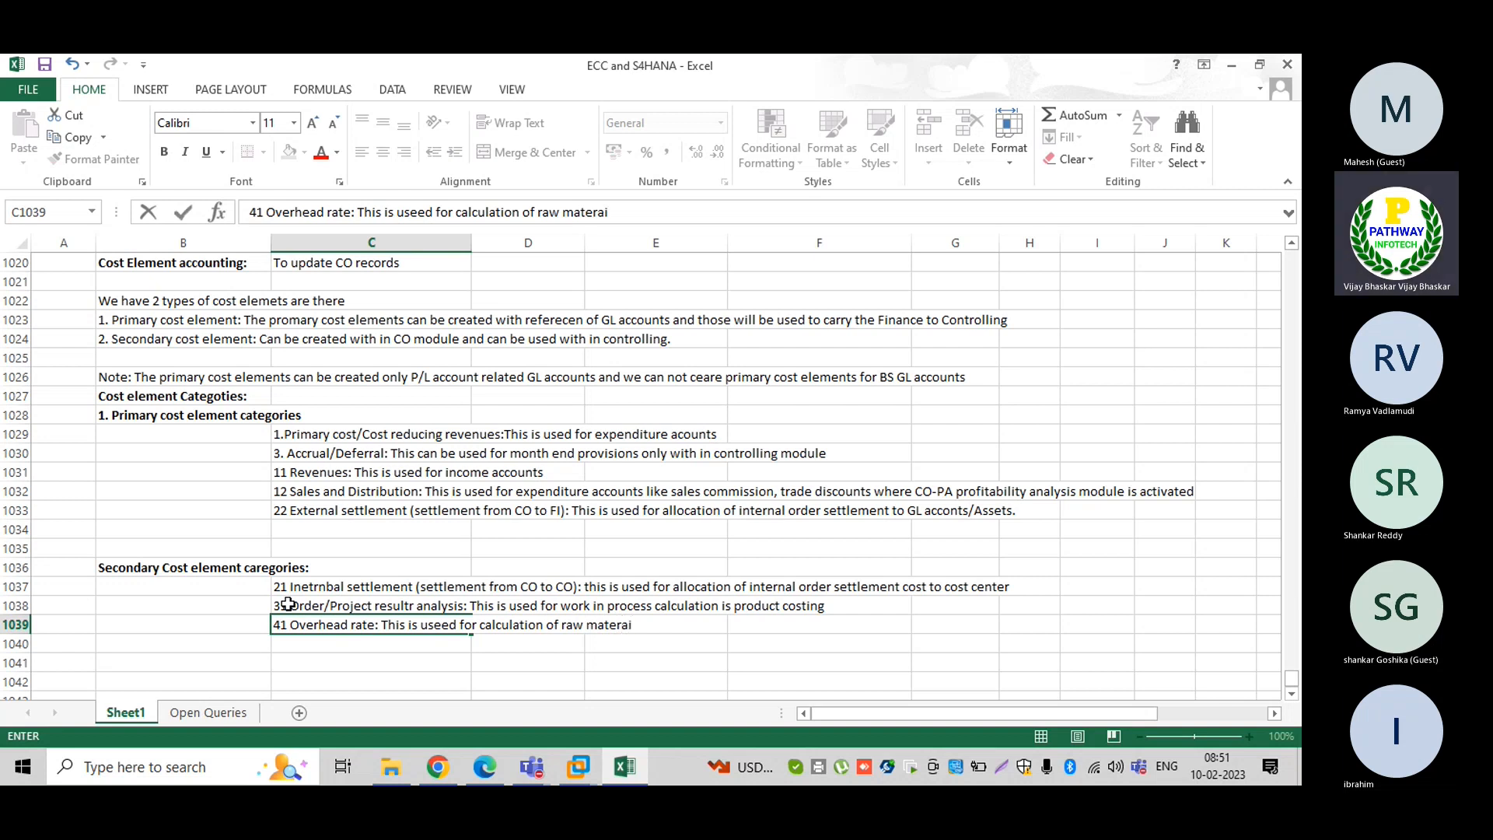
{"action": "type", "text": "l over"}
{"action": "type", "text": "head"}
{"action": "key", "text": "BackSpace"}
{"action": "key", "text": "BackSpace"}
{"action": "key", "text": "BackSpace"}
{"action": "key", "text": "BackSpace"}
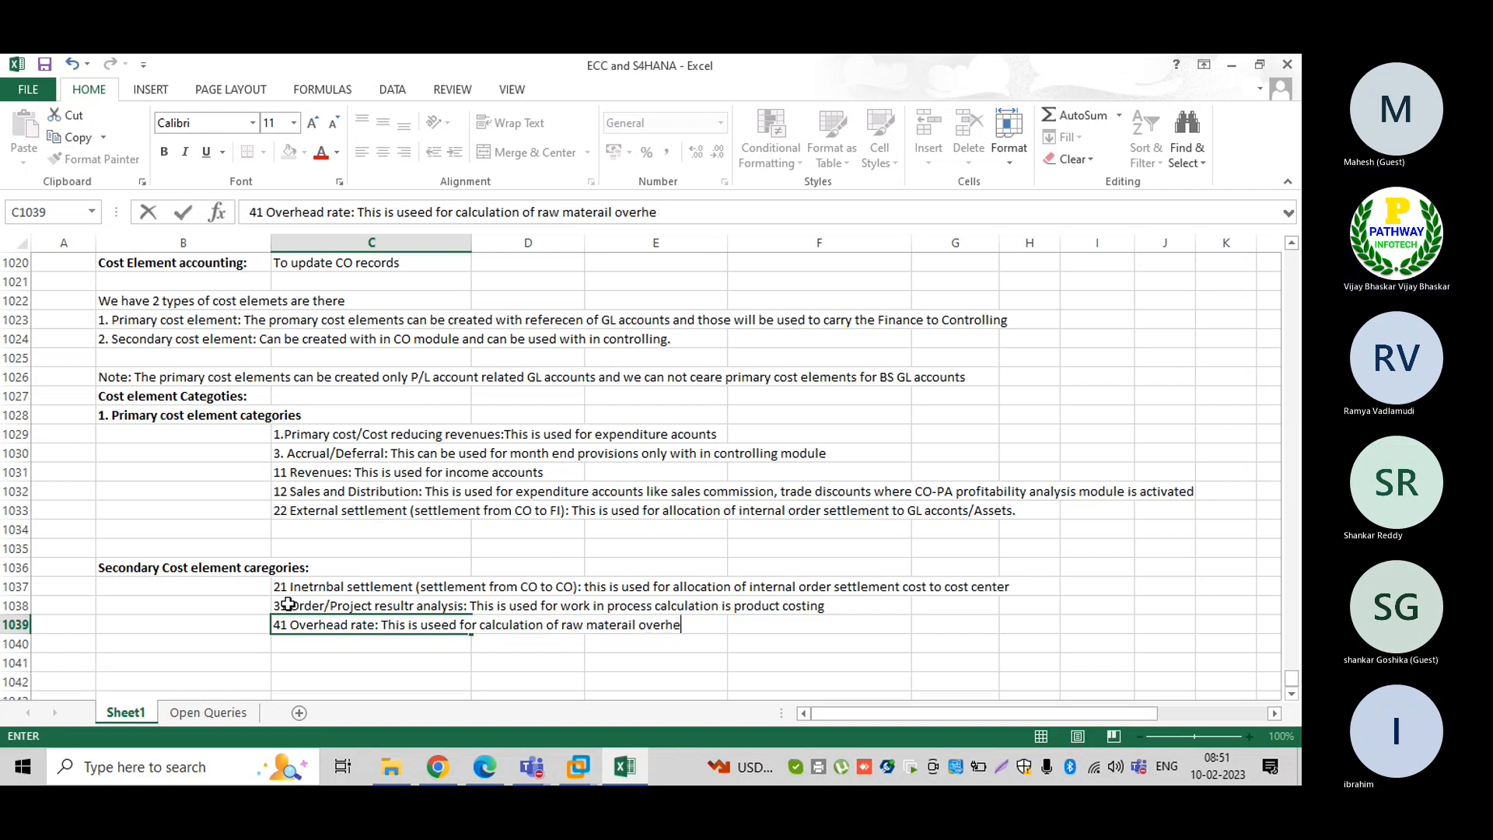
{"action": "type", "text": "heads rate"}
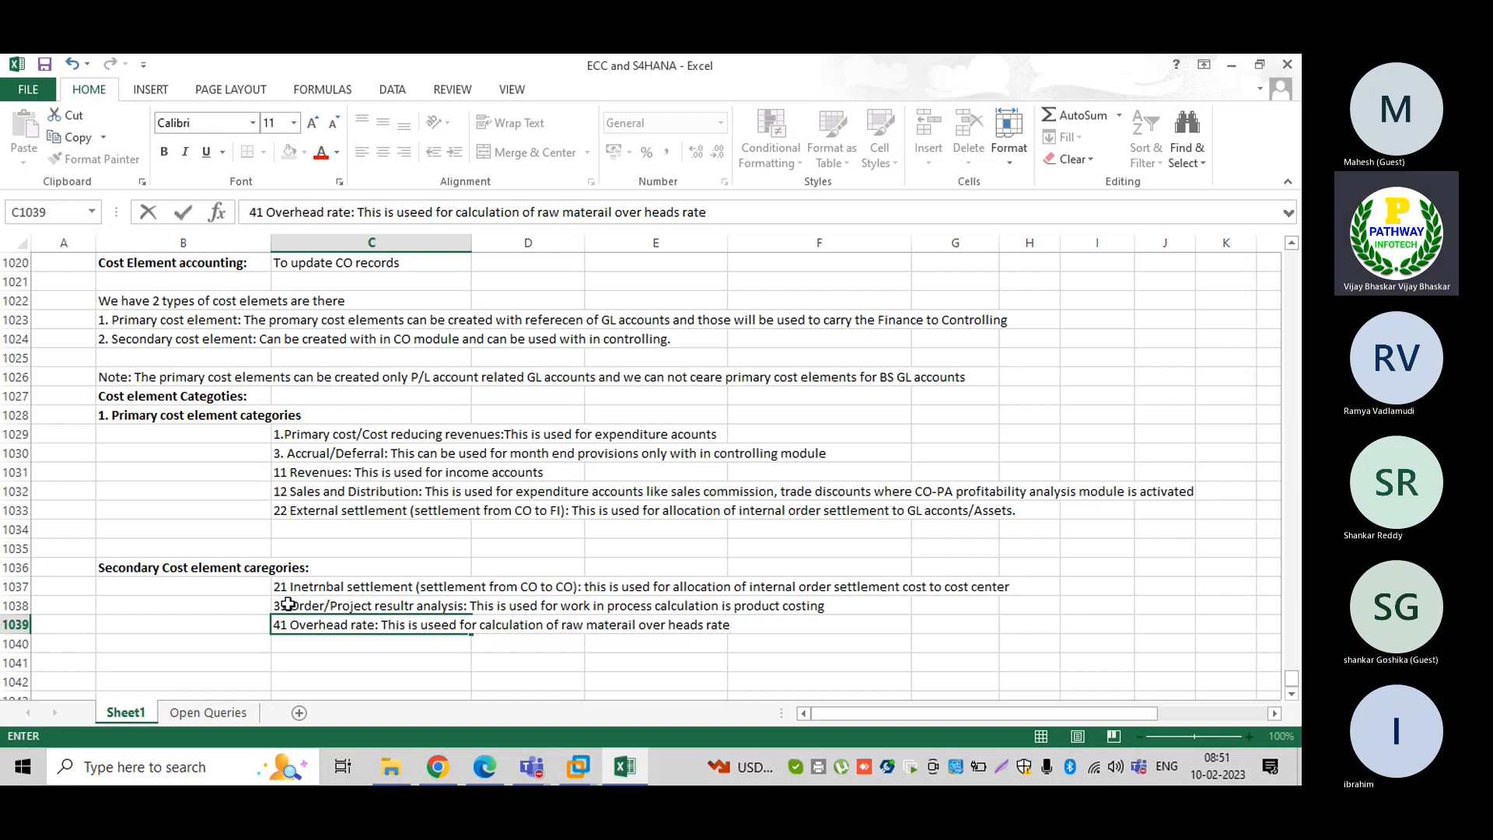
{"action": "type", "text": "/production "}
{"action": "type", "text": "over head "}
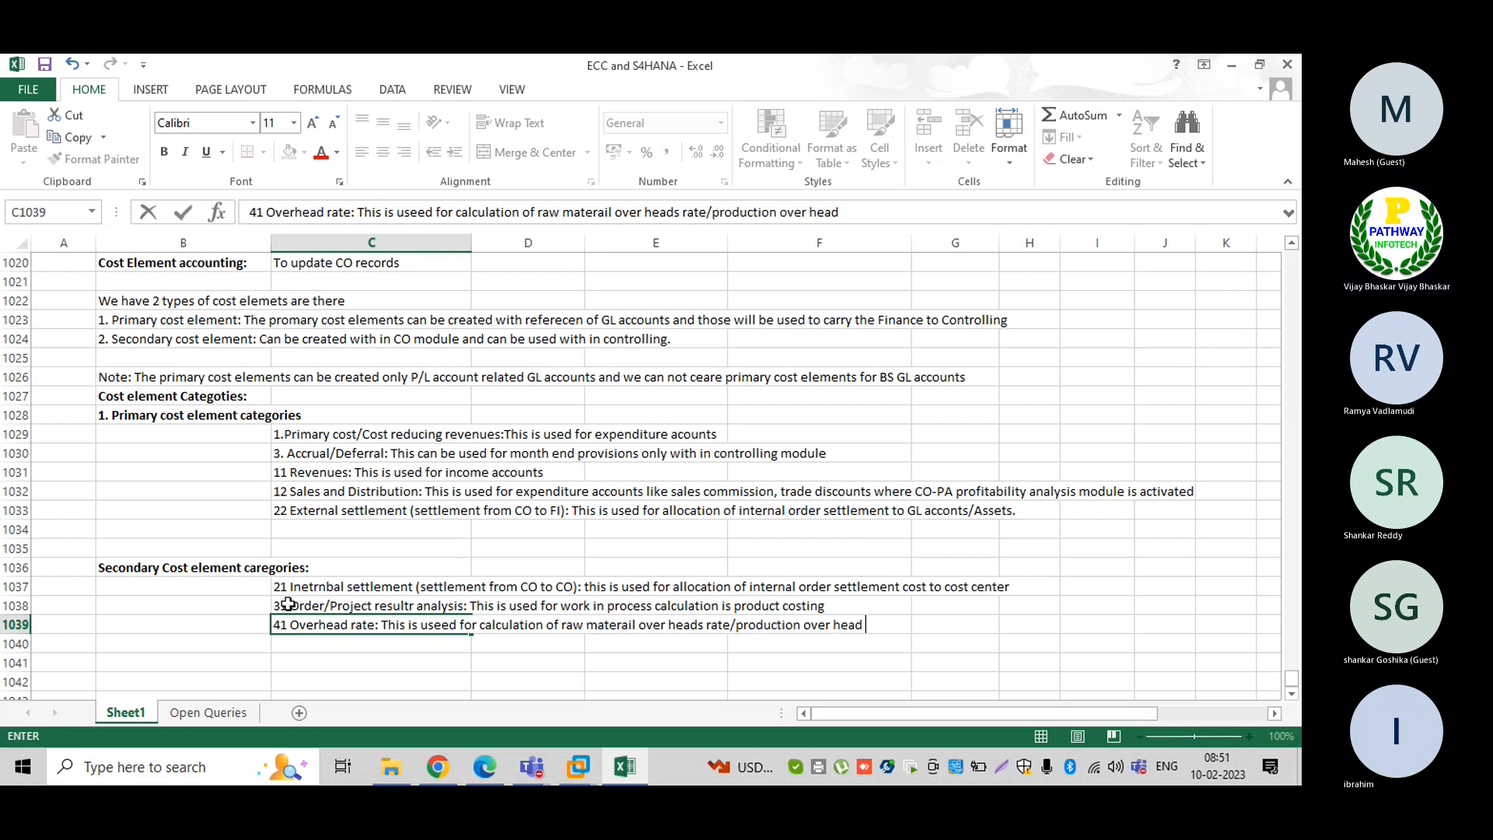
{"action": "type", "text": "rate"}
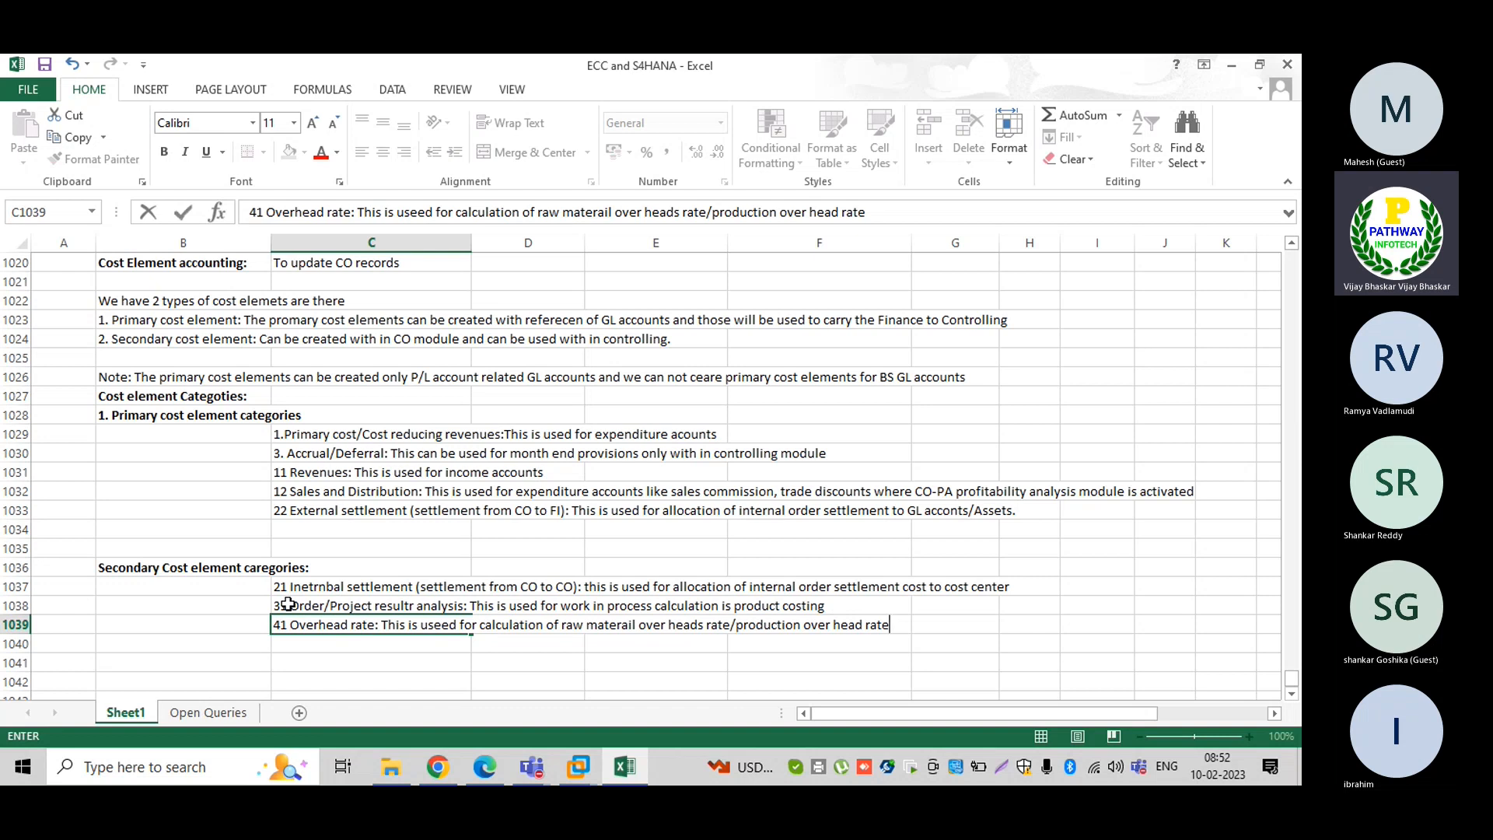
{"action": "type", "text": " in product costing"}
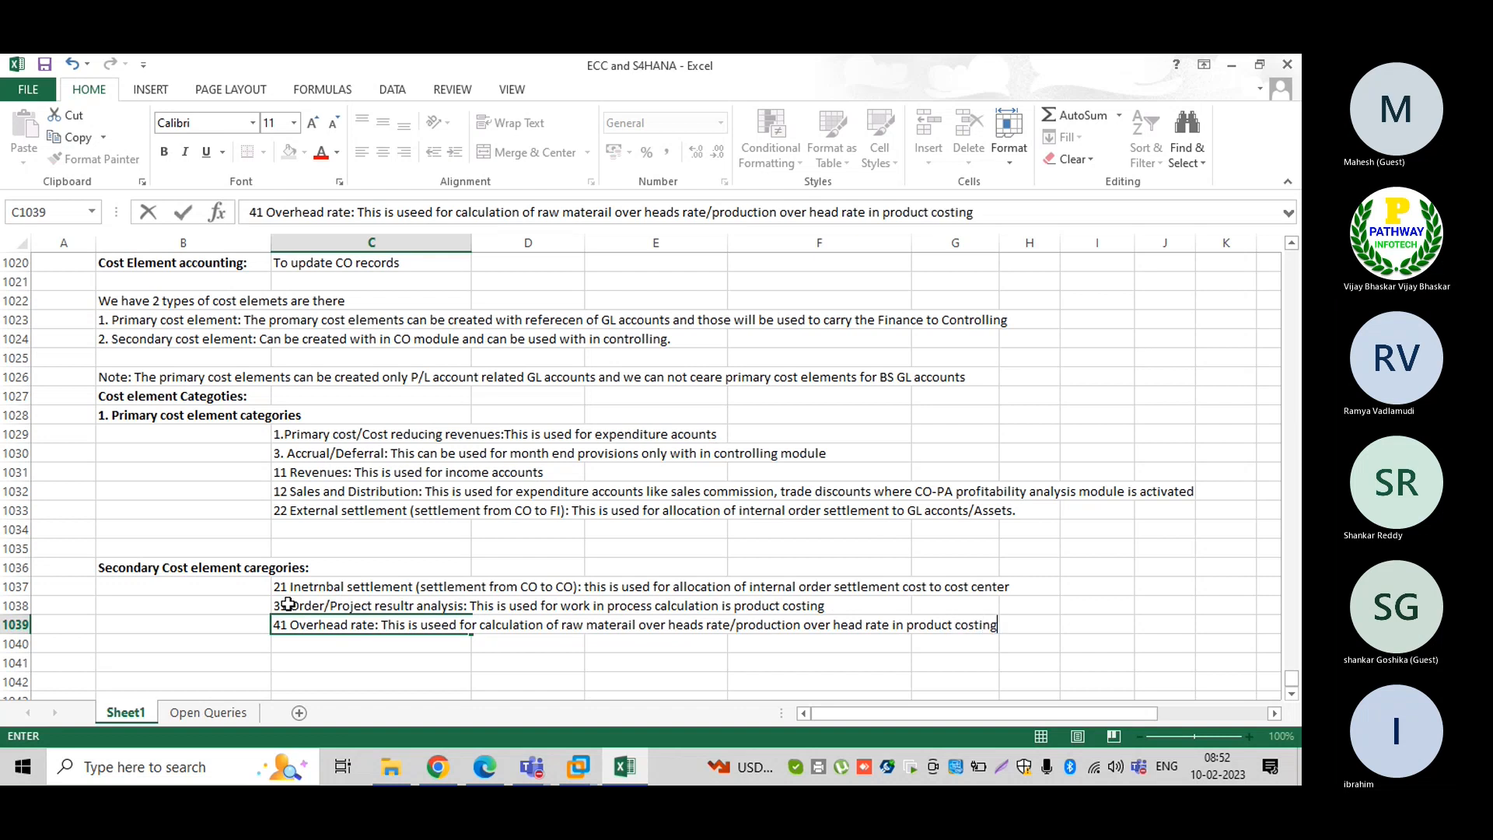
{"action": "key", "text": "Return"}
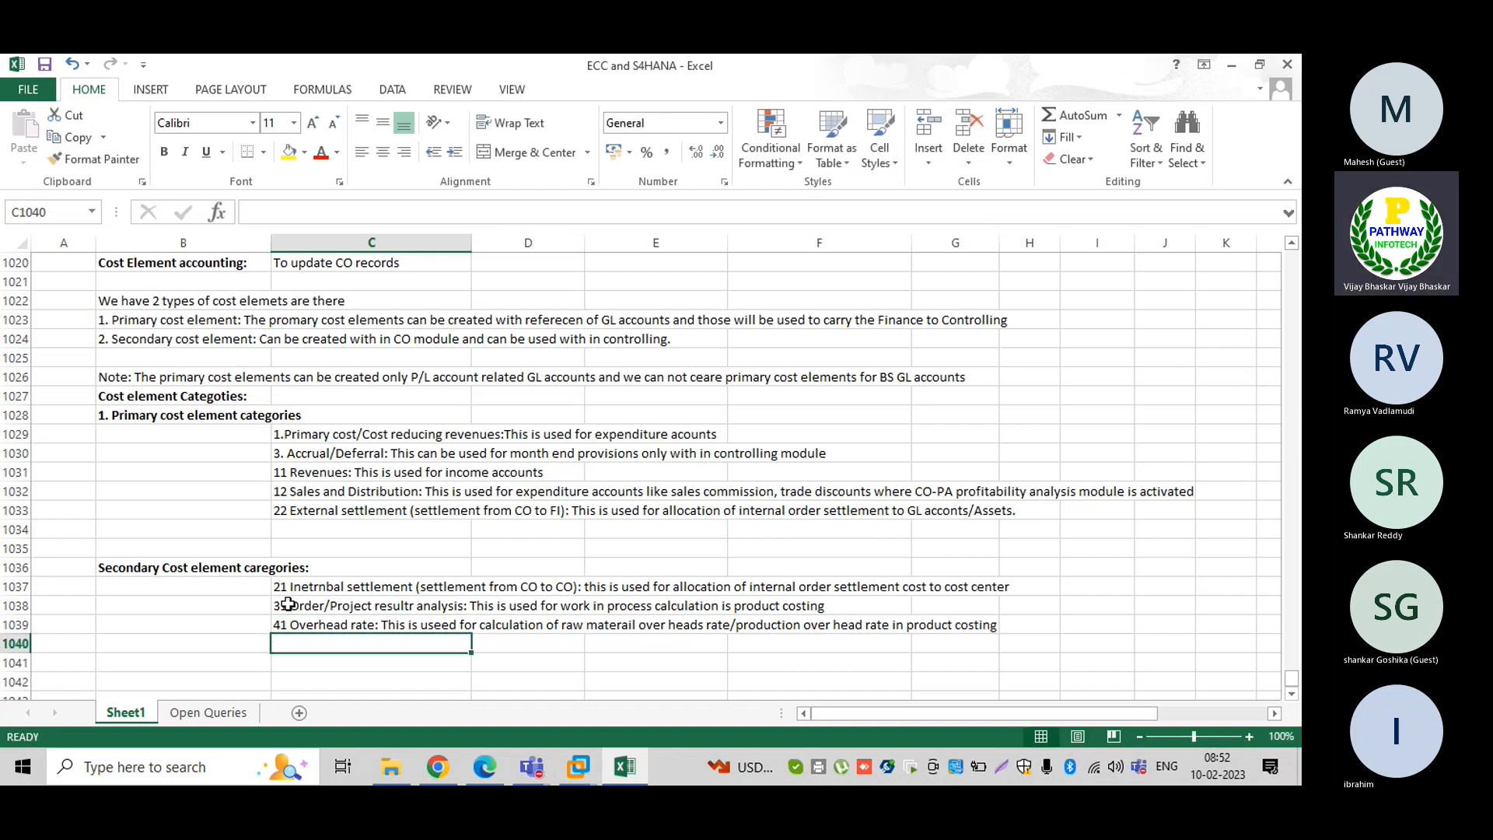
Enter '42 Assessment:' as allocating primary and secondary cost postings from one cost center to another
{"action": "type", "text": "42"}
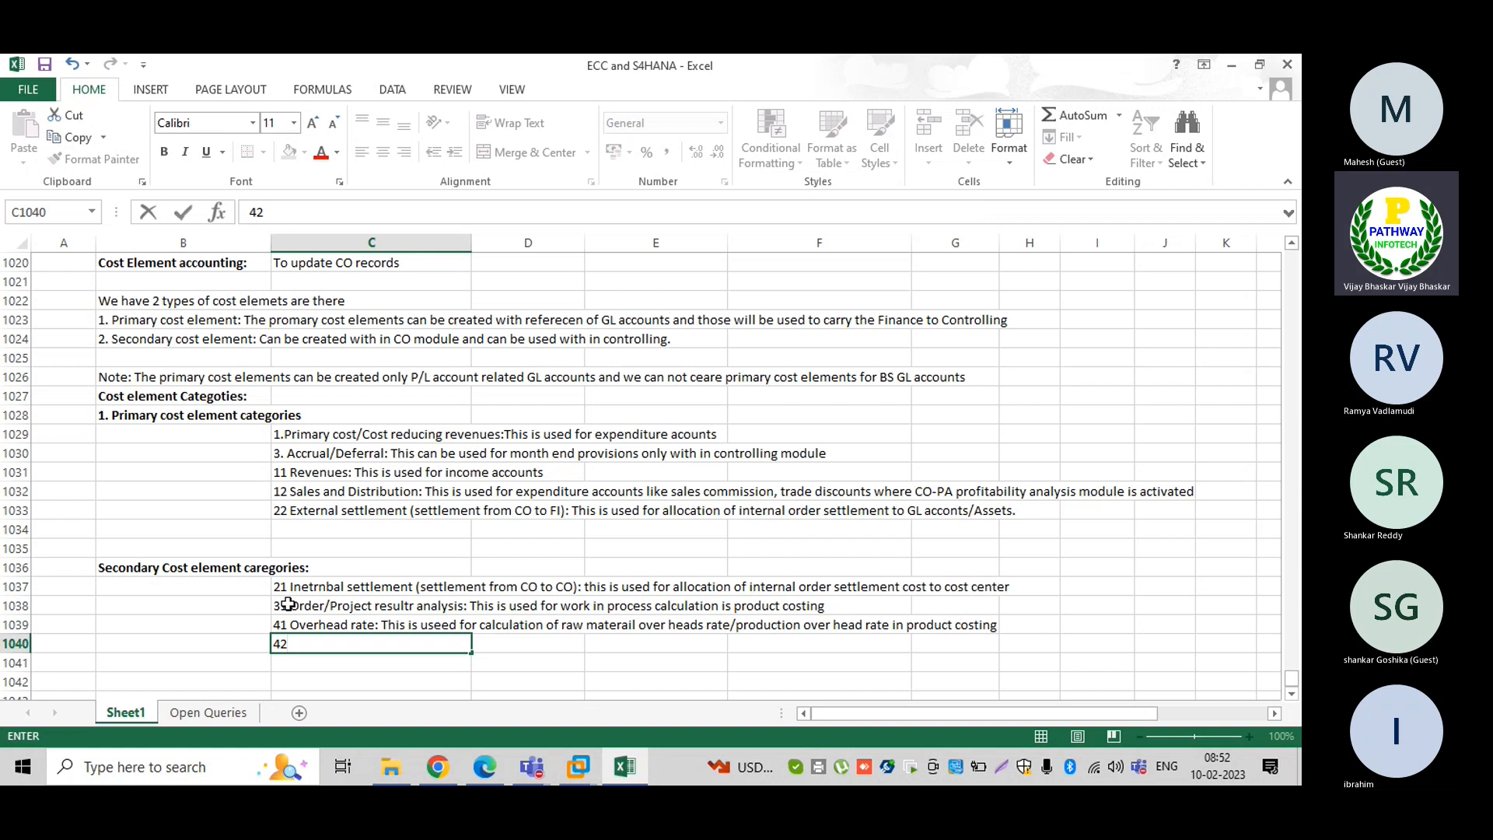
{"action": "type", "text": " Assessment: Th"}
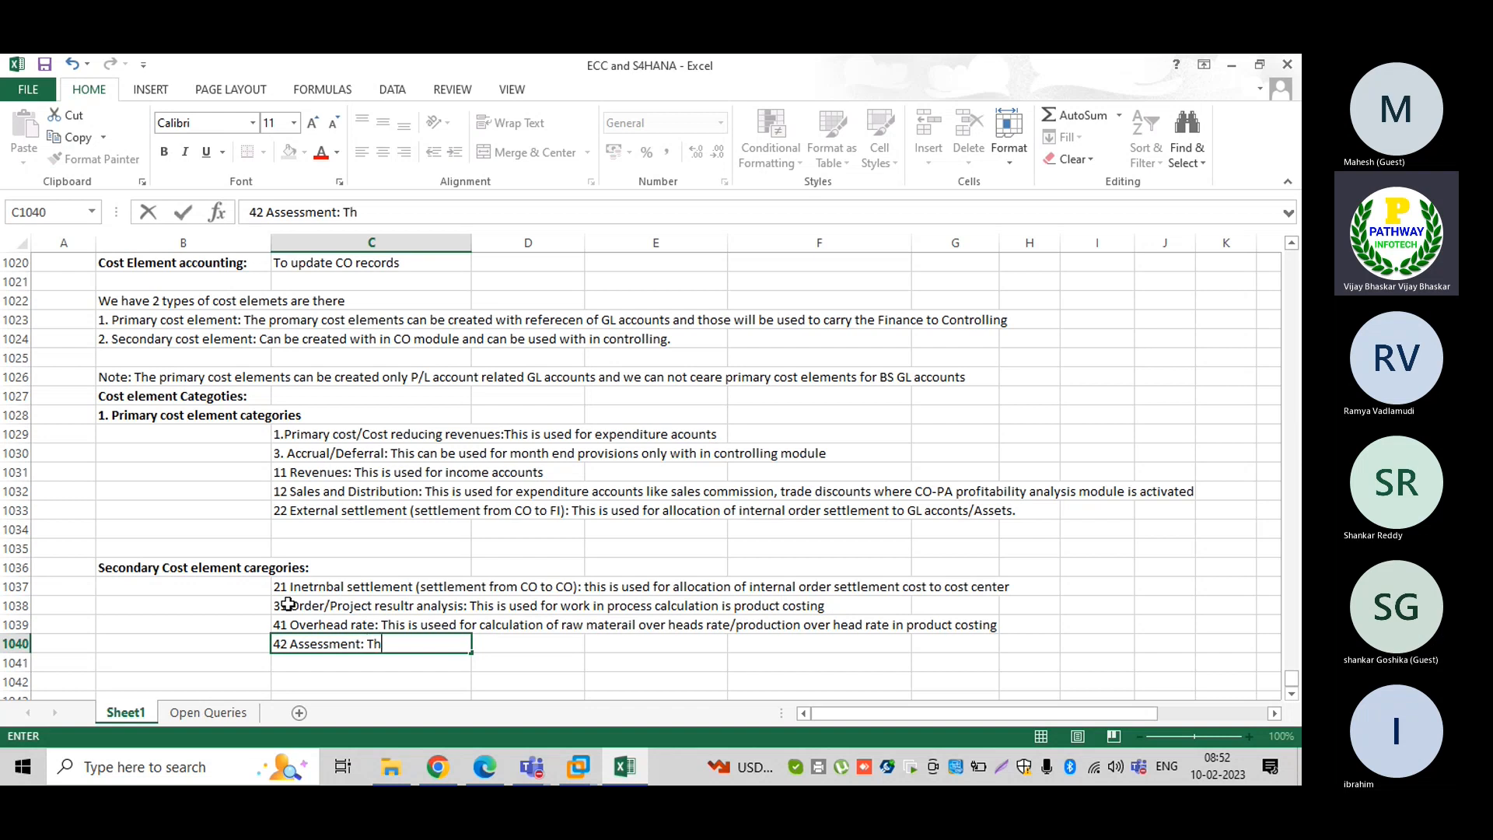
{"action": "type", "text": "is is used "}
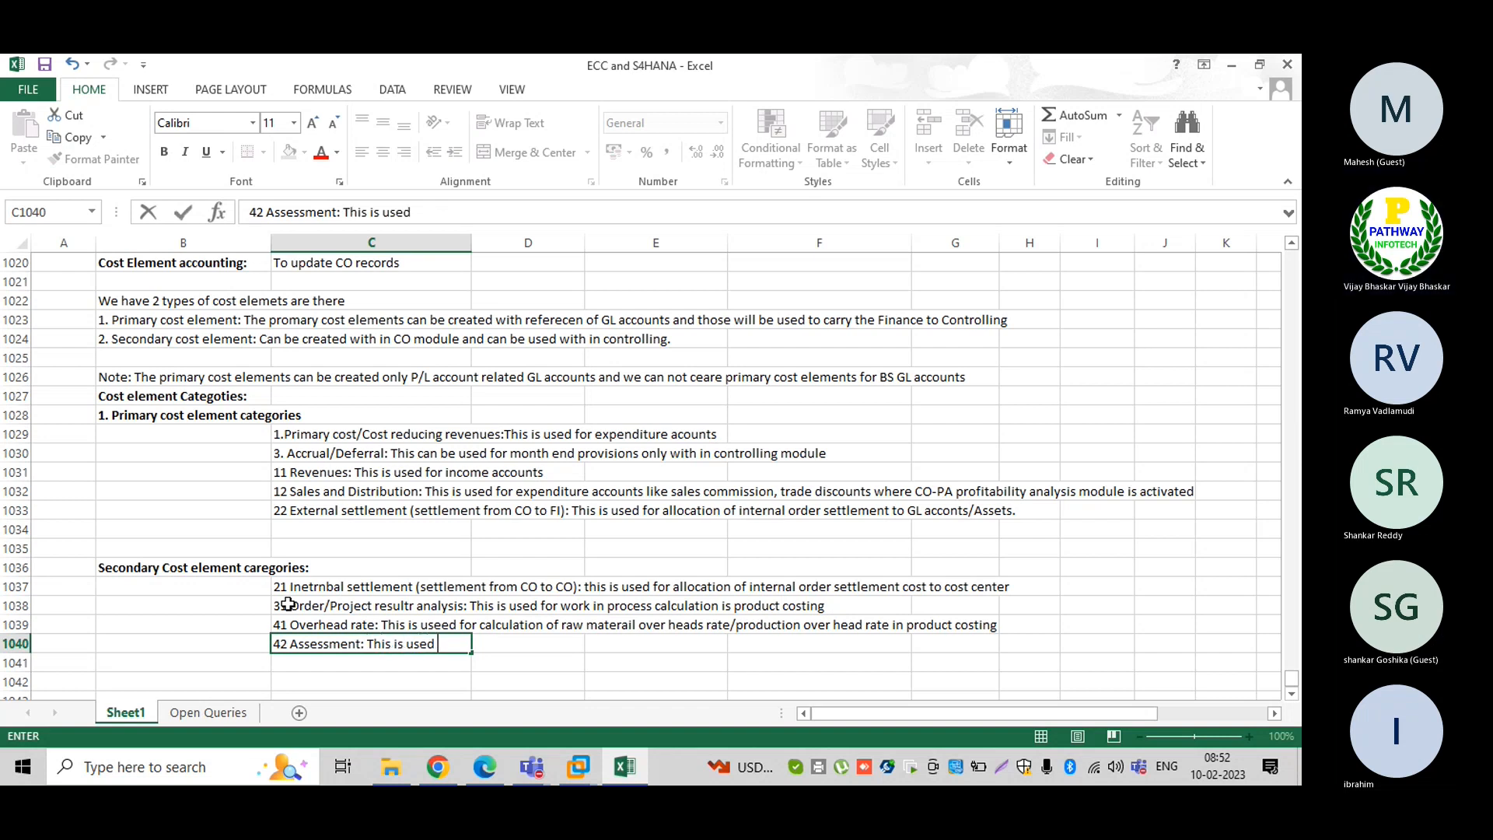
{"action": "type", "text": "for"}
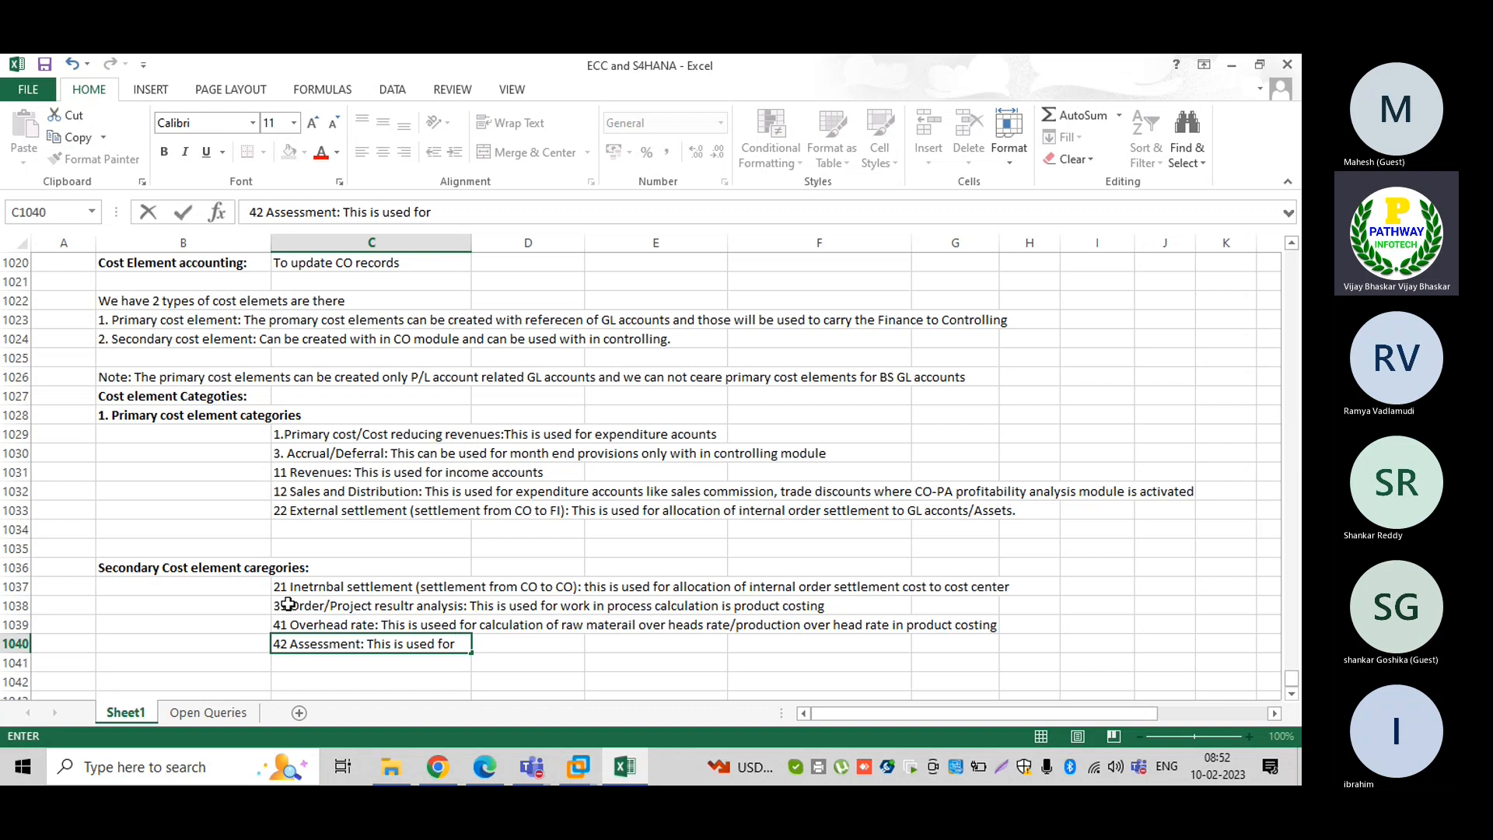
{"action": "type", "text": " allocation of pr"}
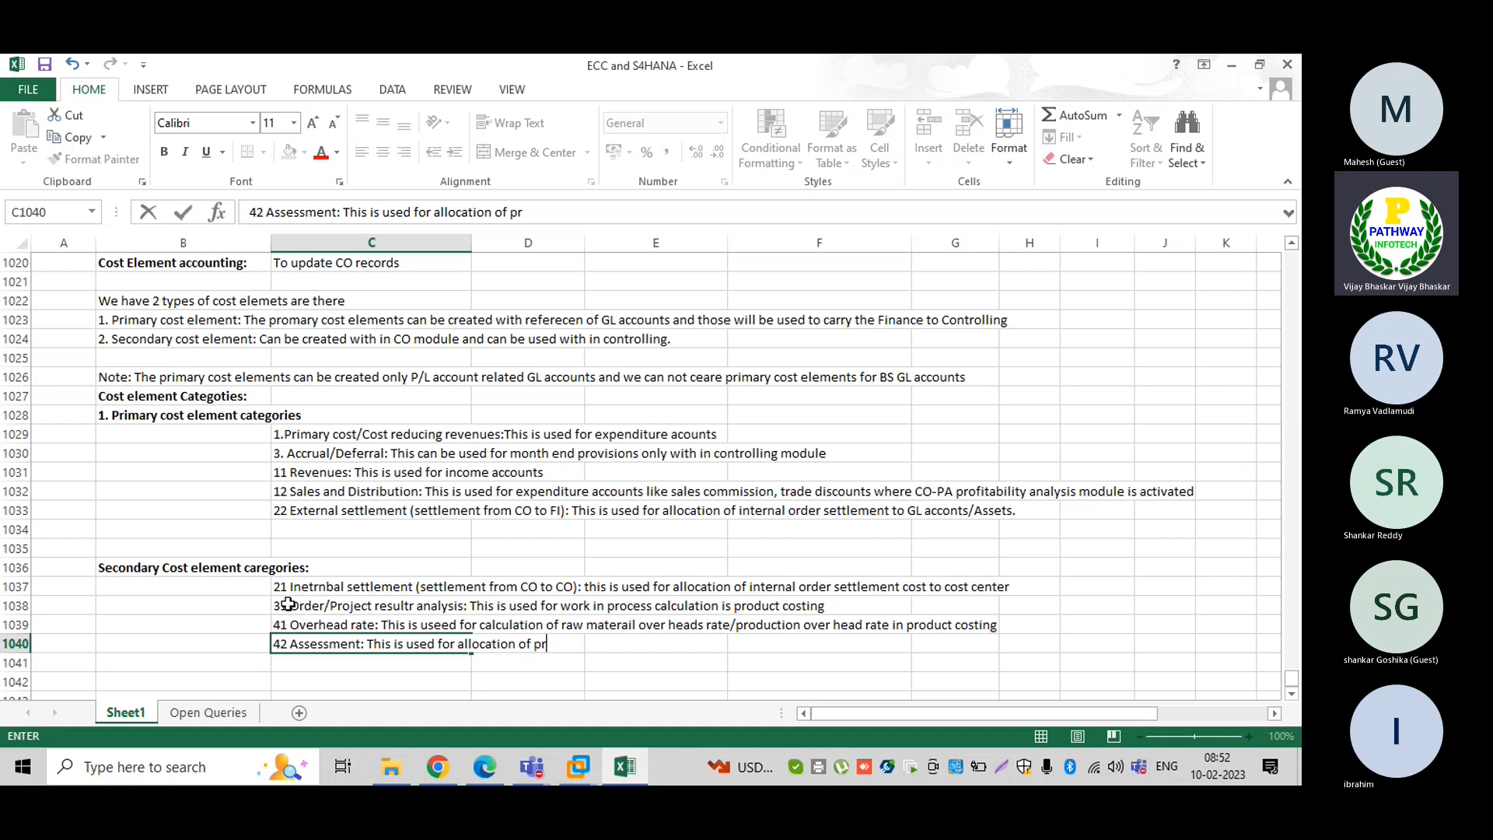
{"action": "type", "text": "imari cost ekeme"}
{"action": "key", "text": "BackSpace"}
{"action": "key", "text": "BackSpace"}
{"action": "key", "text": "BackSpace"}
{"action": "key", "text": "BackSpace"}
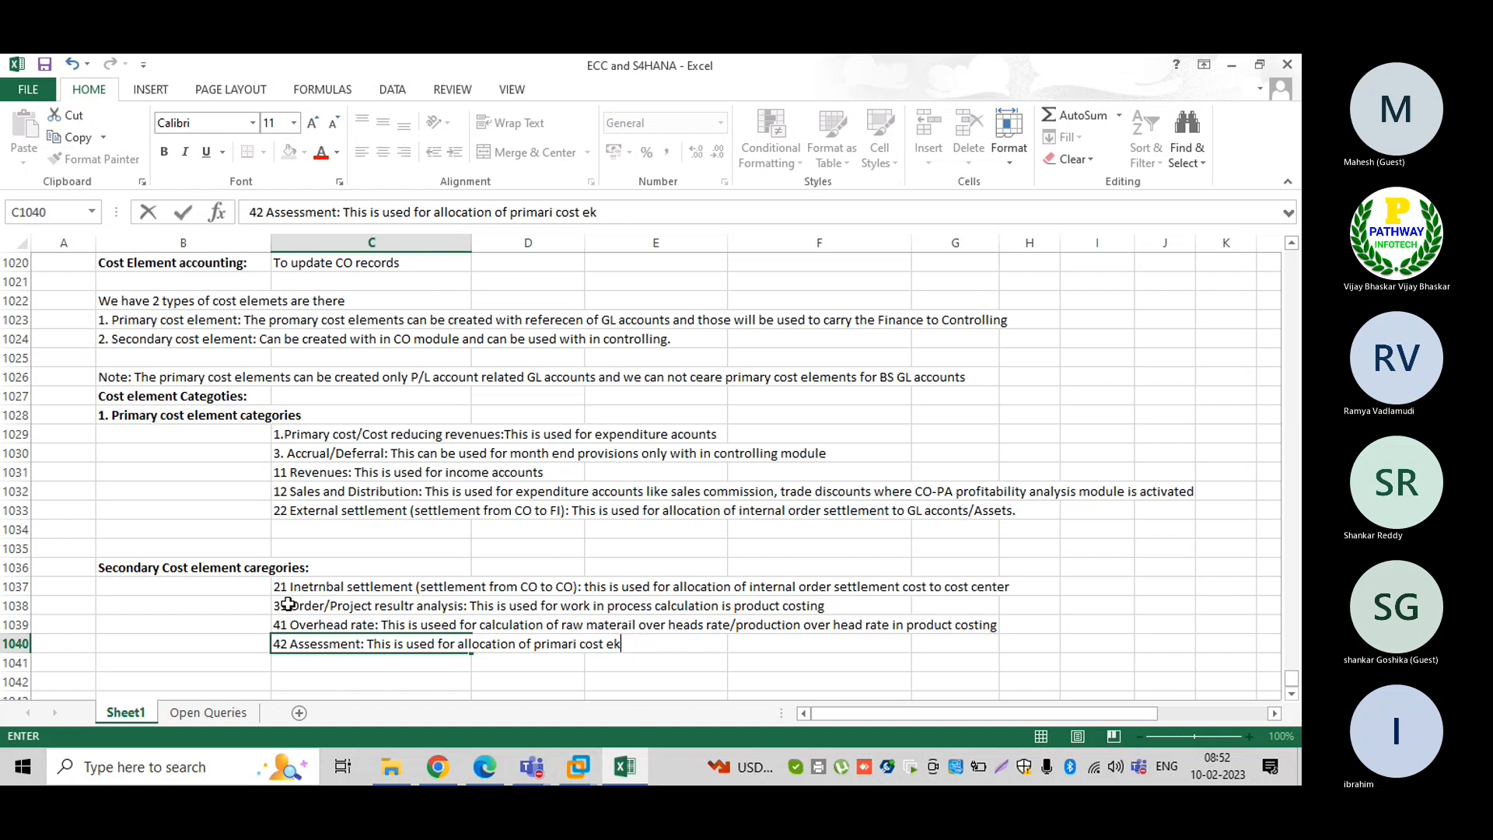
{"action": "type", "text": "lement  pos"}
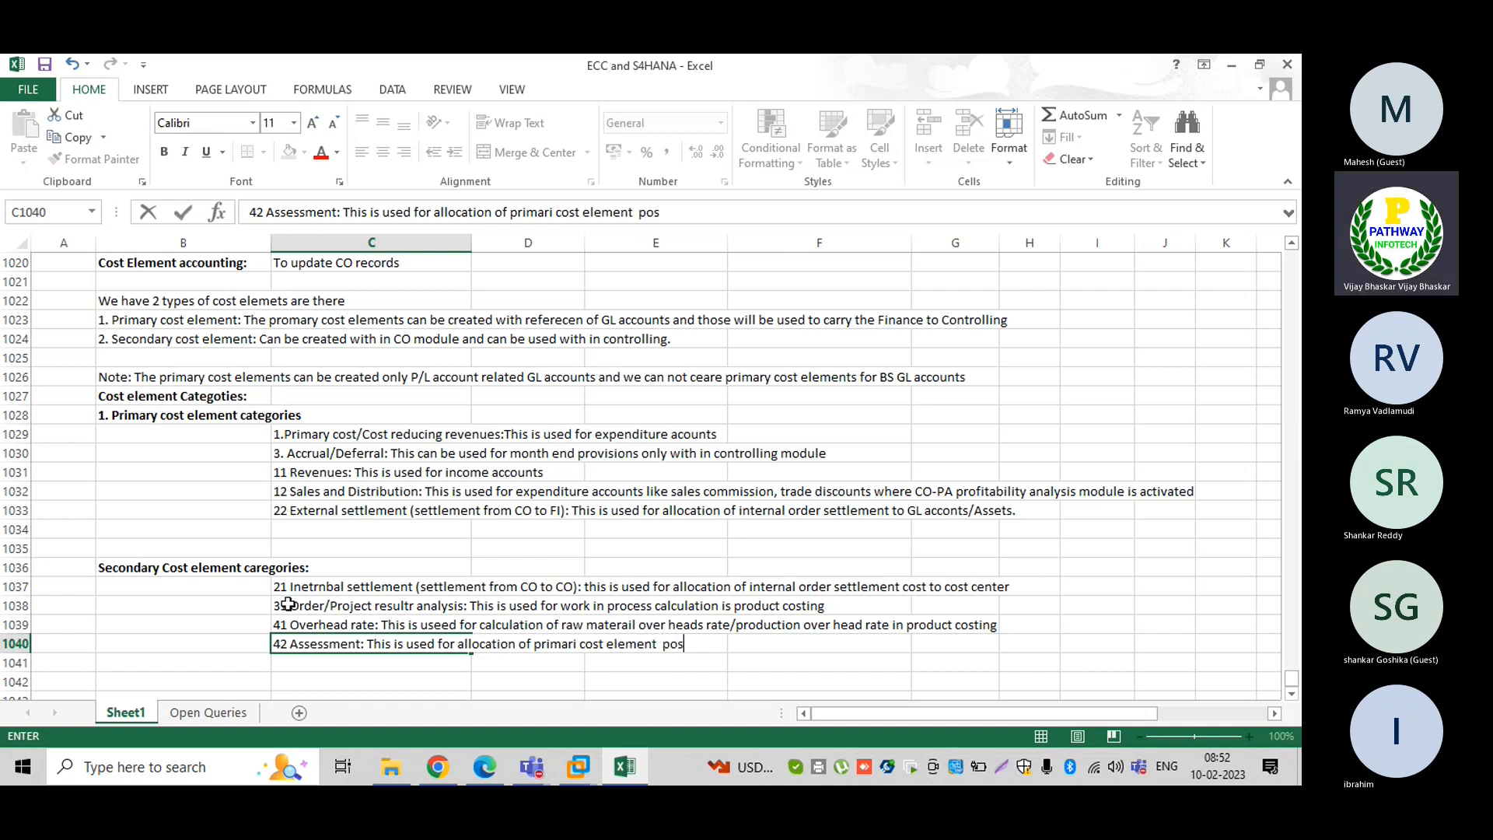
{"action": "type", "text": "ting and seco"}
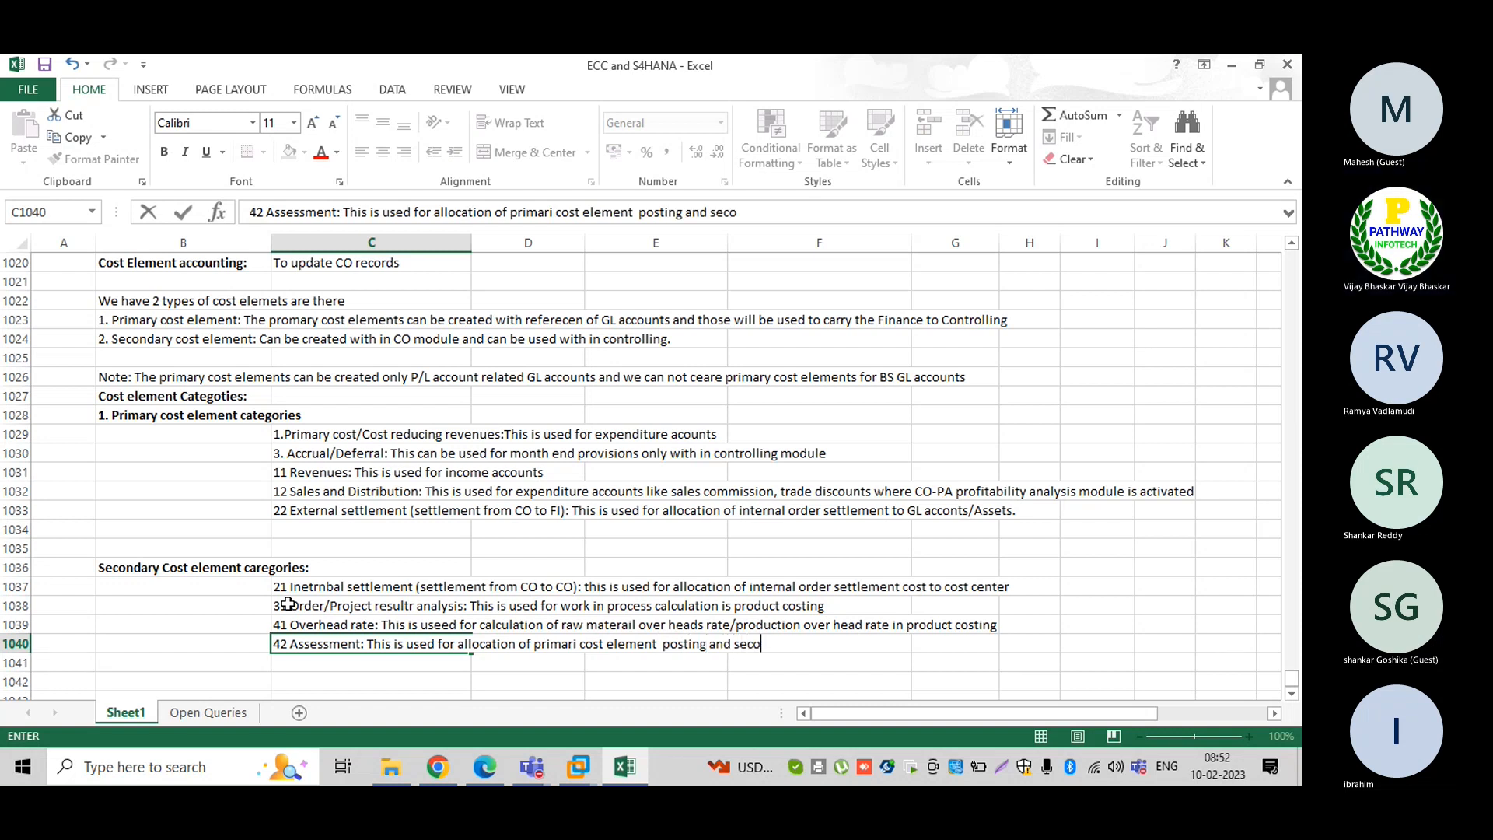
{"action": "type", "text": "ndary cost element"}
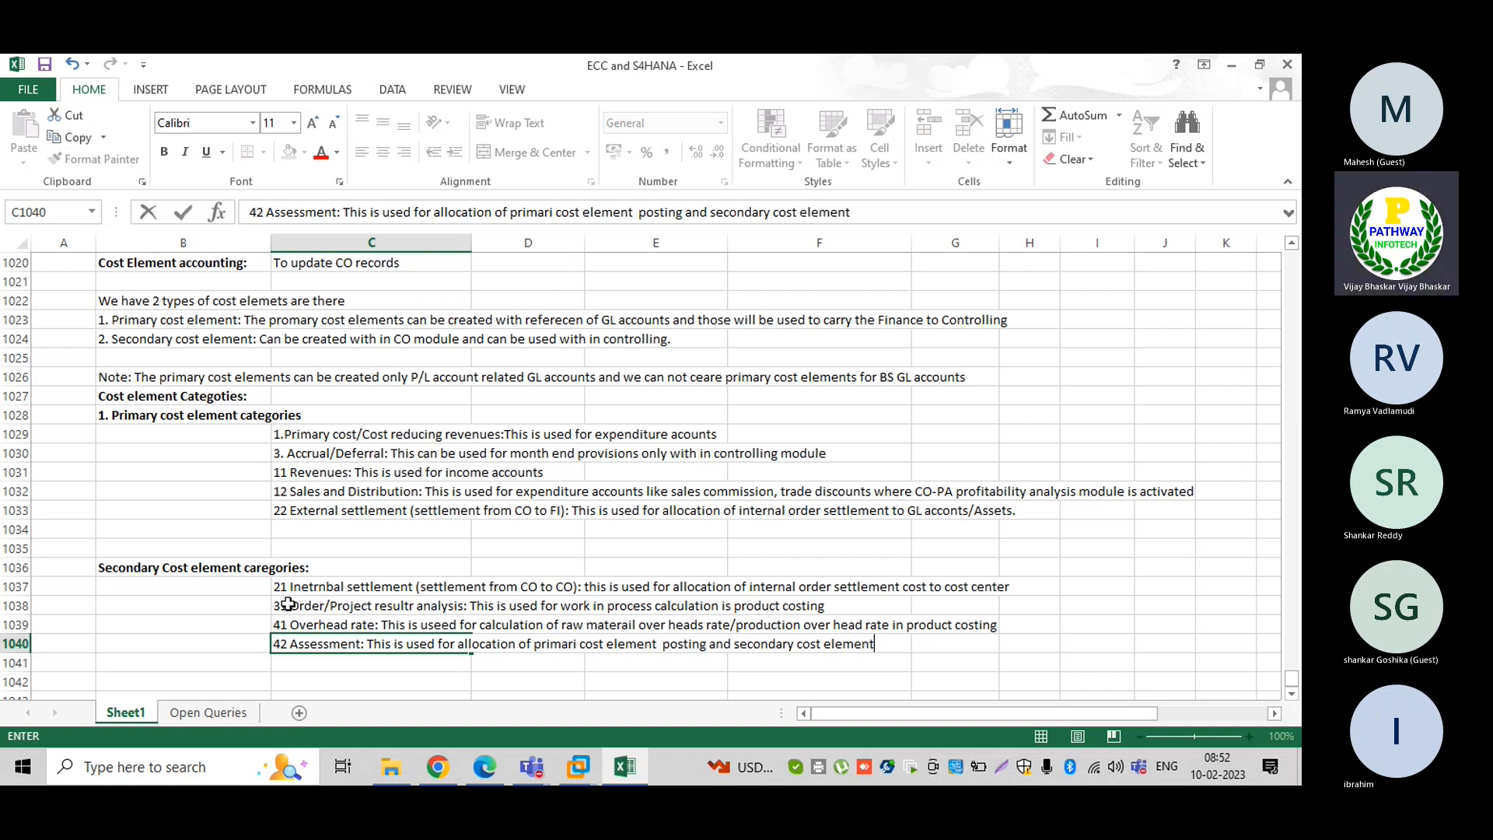
{"action": "key", "text": "BackSpace"}
{"action": "key", "text": "BackSpace"}
{"action": "key", "text": "BackSpace"}
{"action": "key", "text": "BackSpace"}
{"action": "key", "text": "BackSpace"}
{"action": "key", "text": "BackSpace"}
{"action": "key", "text": "BackSpace"}
{"action": "type", "text": "postings"}
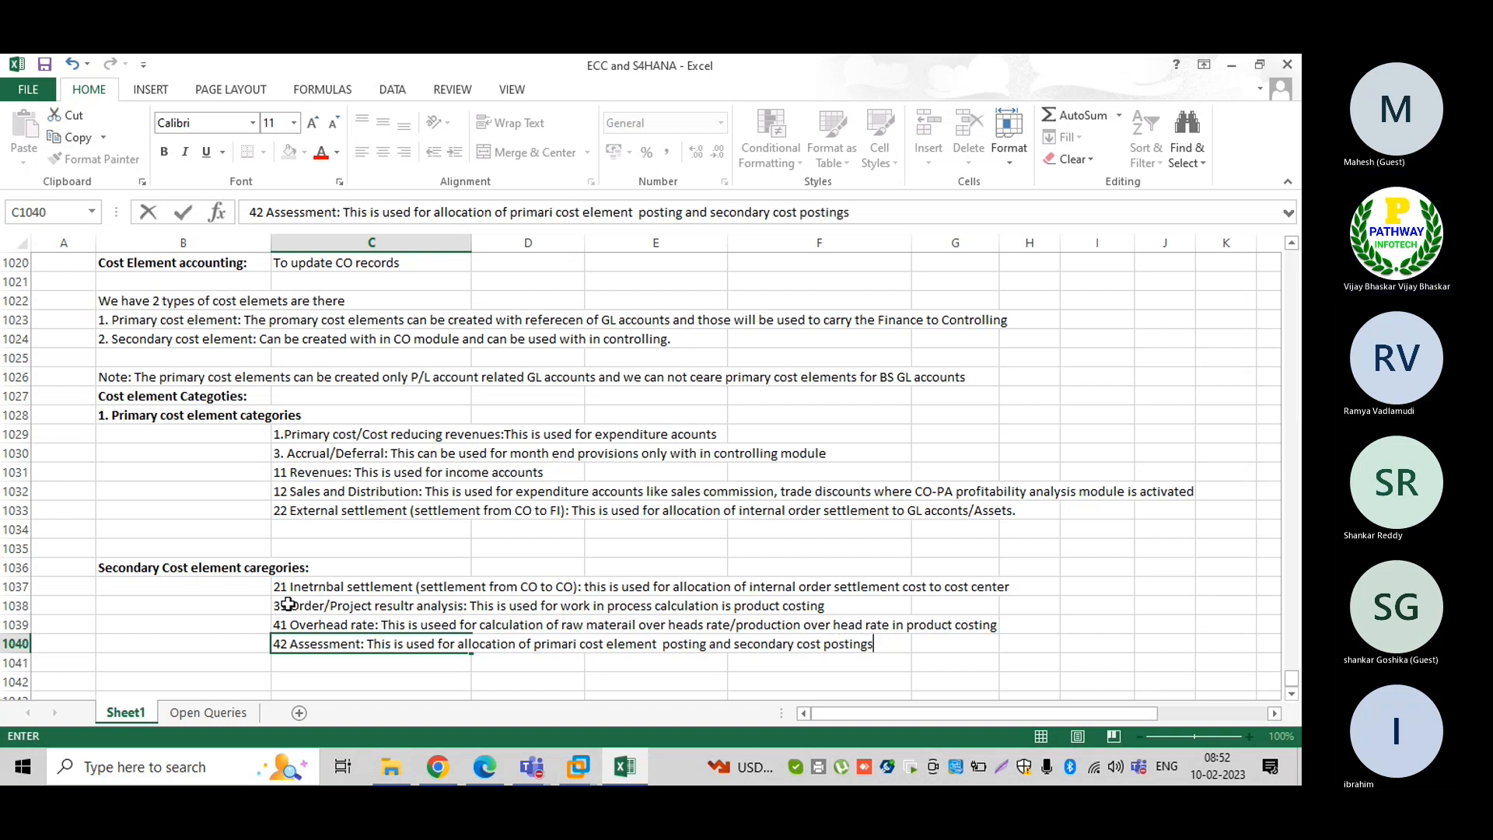
{"action": "type", "text": " from one"}
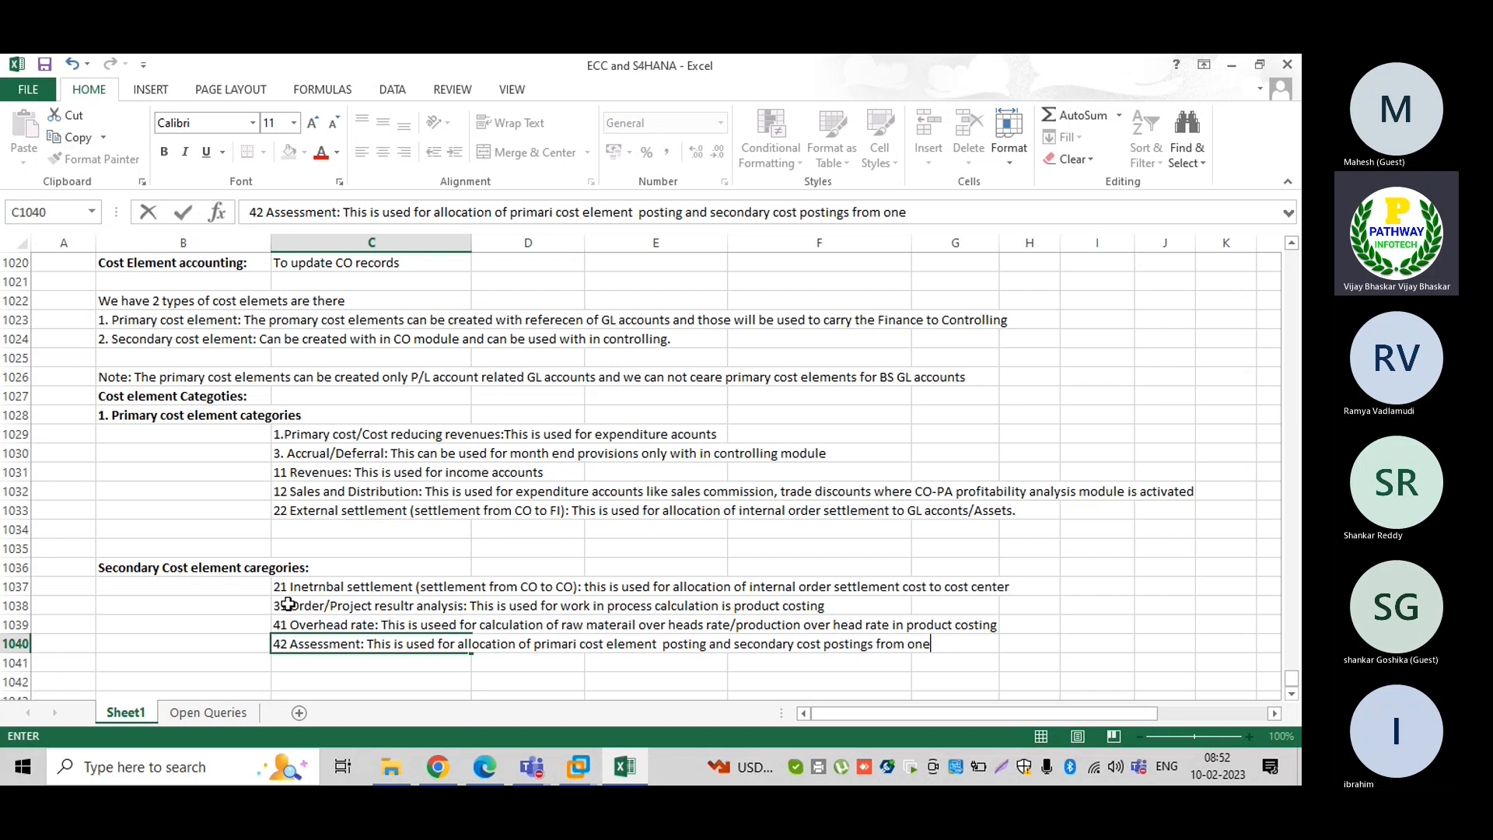
{"action": "type", "text": " cost center to "}
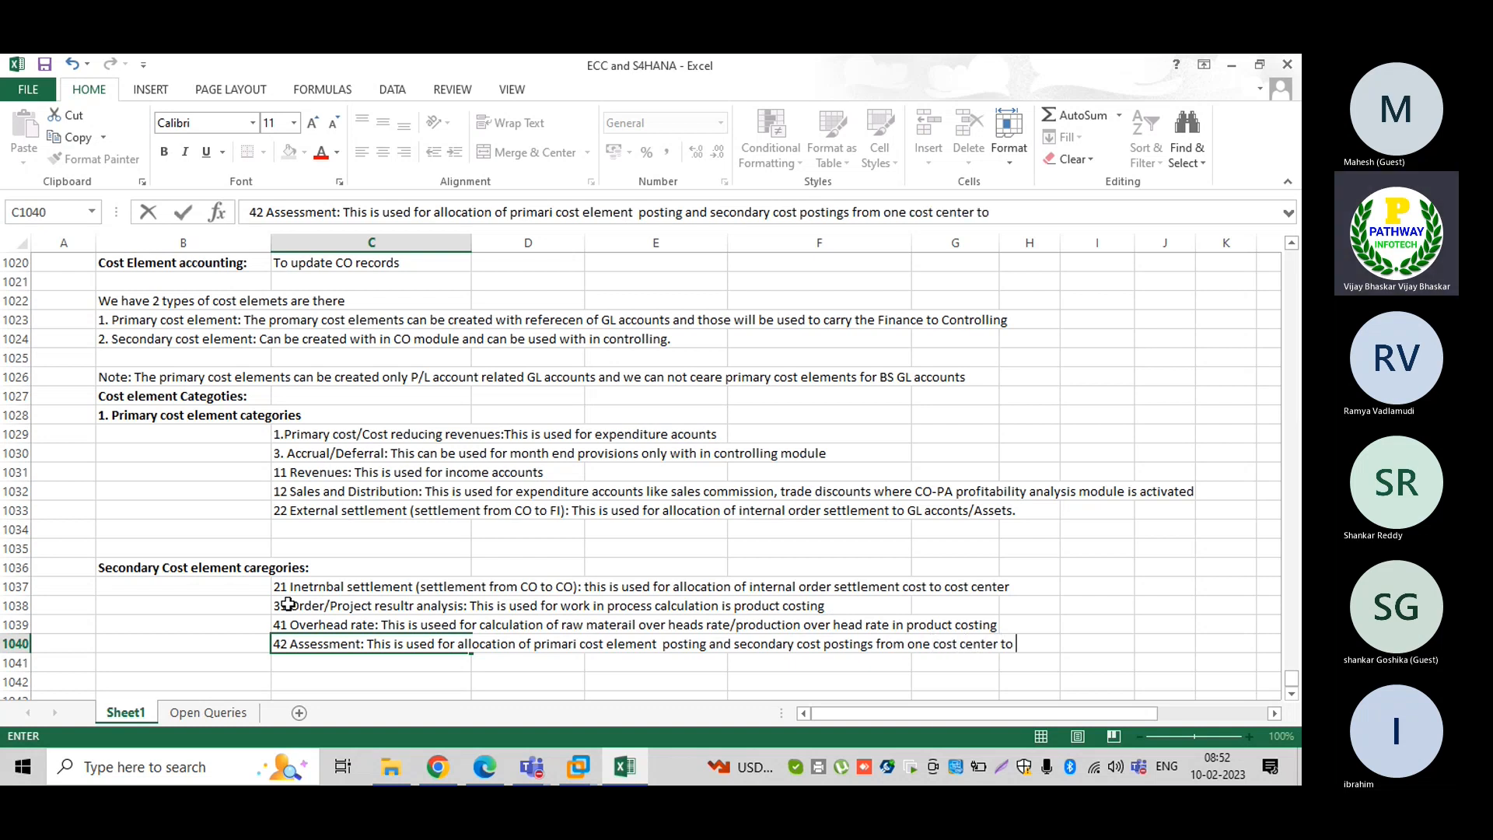
{"action": "type", "text": "other cost center"}
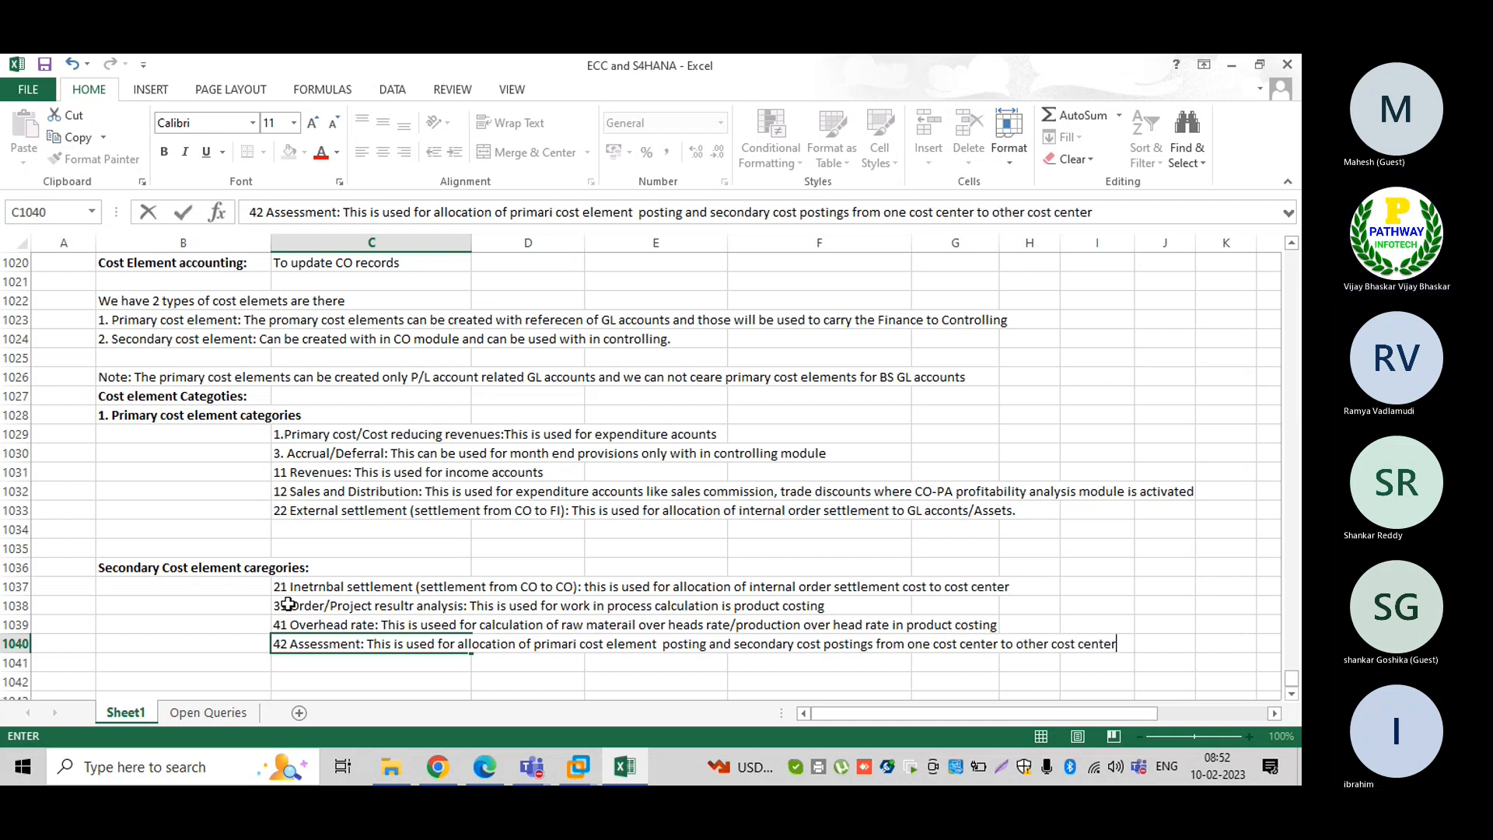
{"action": "key", "text": "Return"}
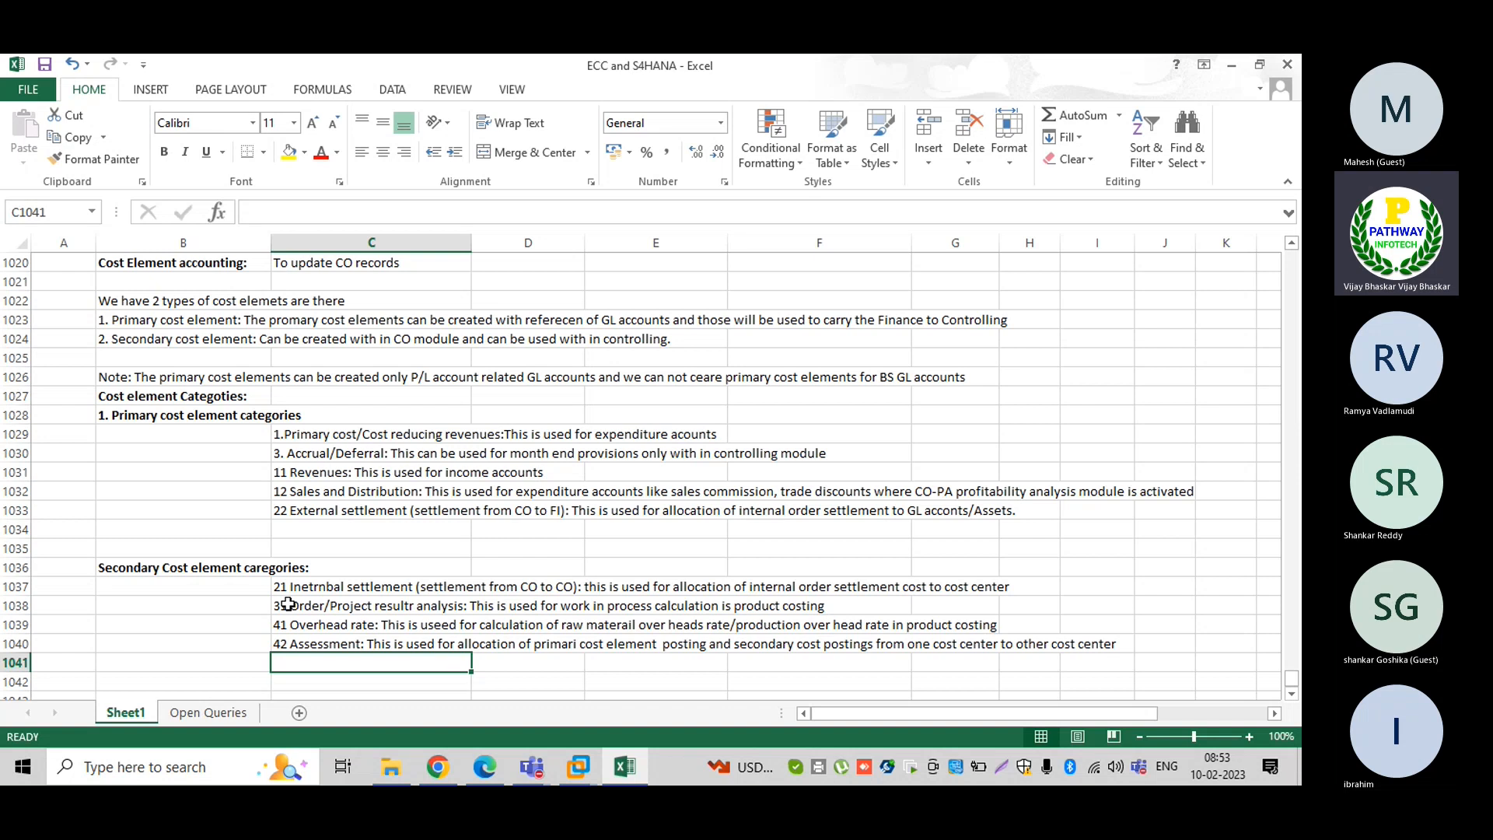
Enter '43 Internal activity alloocation:' as used for calculating activity types in production cost
{"action": "type", "text": "43"}
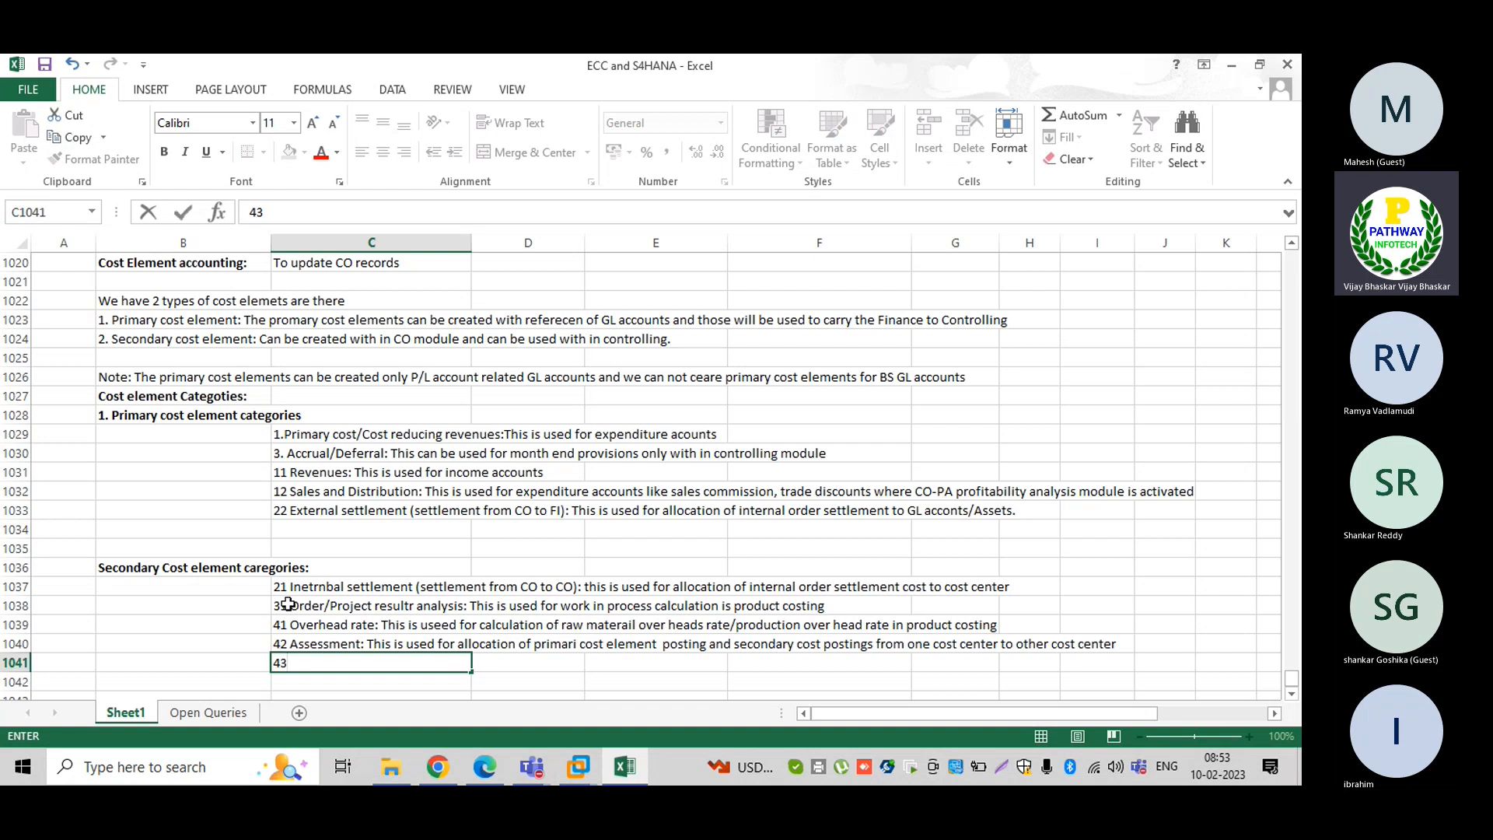
{"action": "type", "text": " Internal acti"}
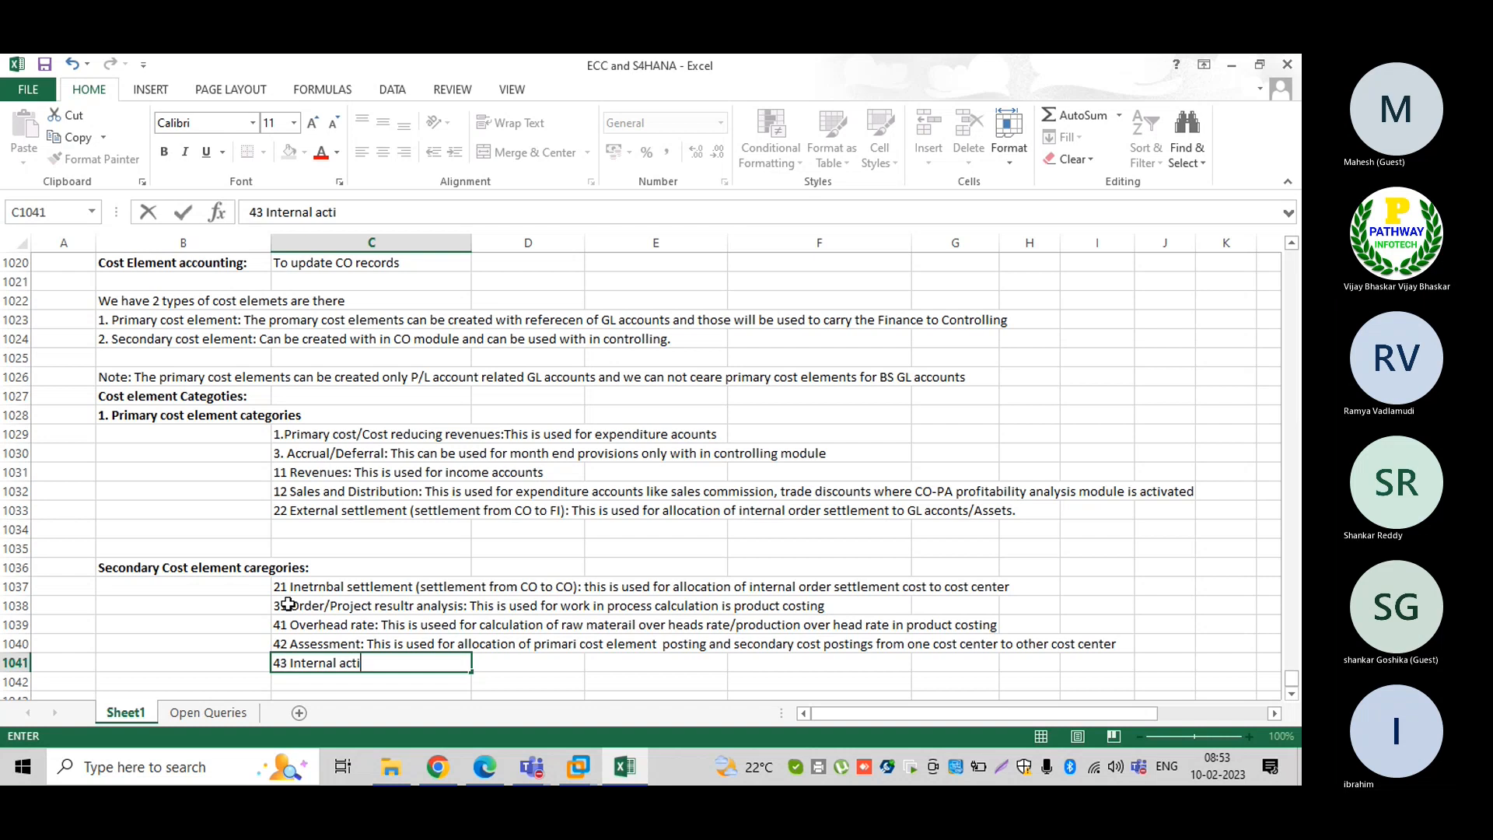
{"action": "type", "text": "vity alloocat"}
{"action": "type", "text": "omm"}
{"action": "key", "text": "BackSpace"}
{"action": "key", "text": "BackSpace"}
{"action": "key", "text": "BackSpace"}
{"action": "type", "text": "ion:"}
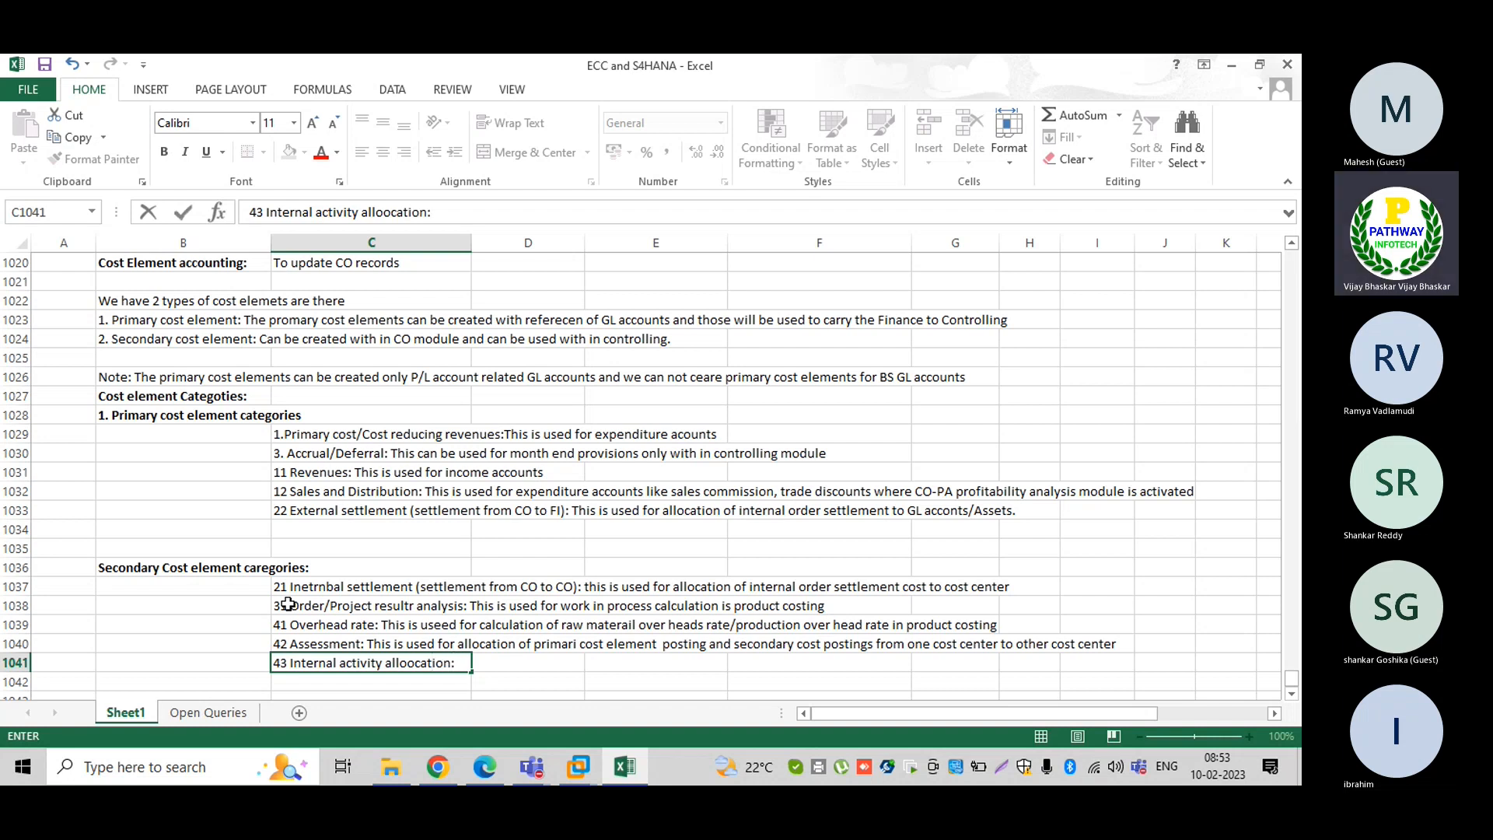
{"action": "type", "text": " This is used for"}
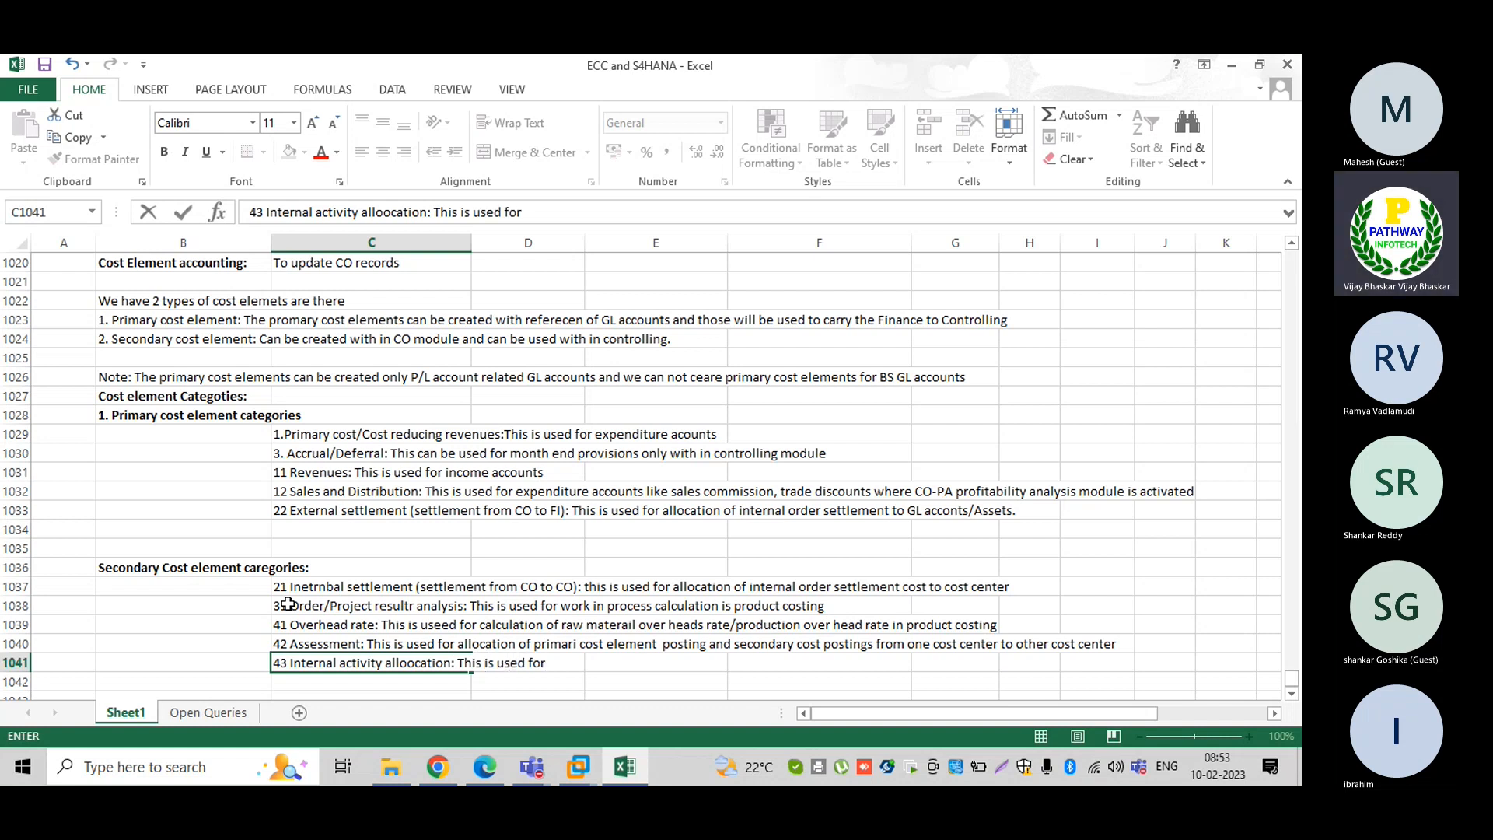
{"action": "type", "text": " cacula"}
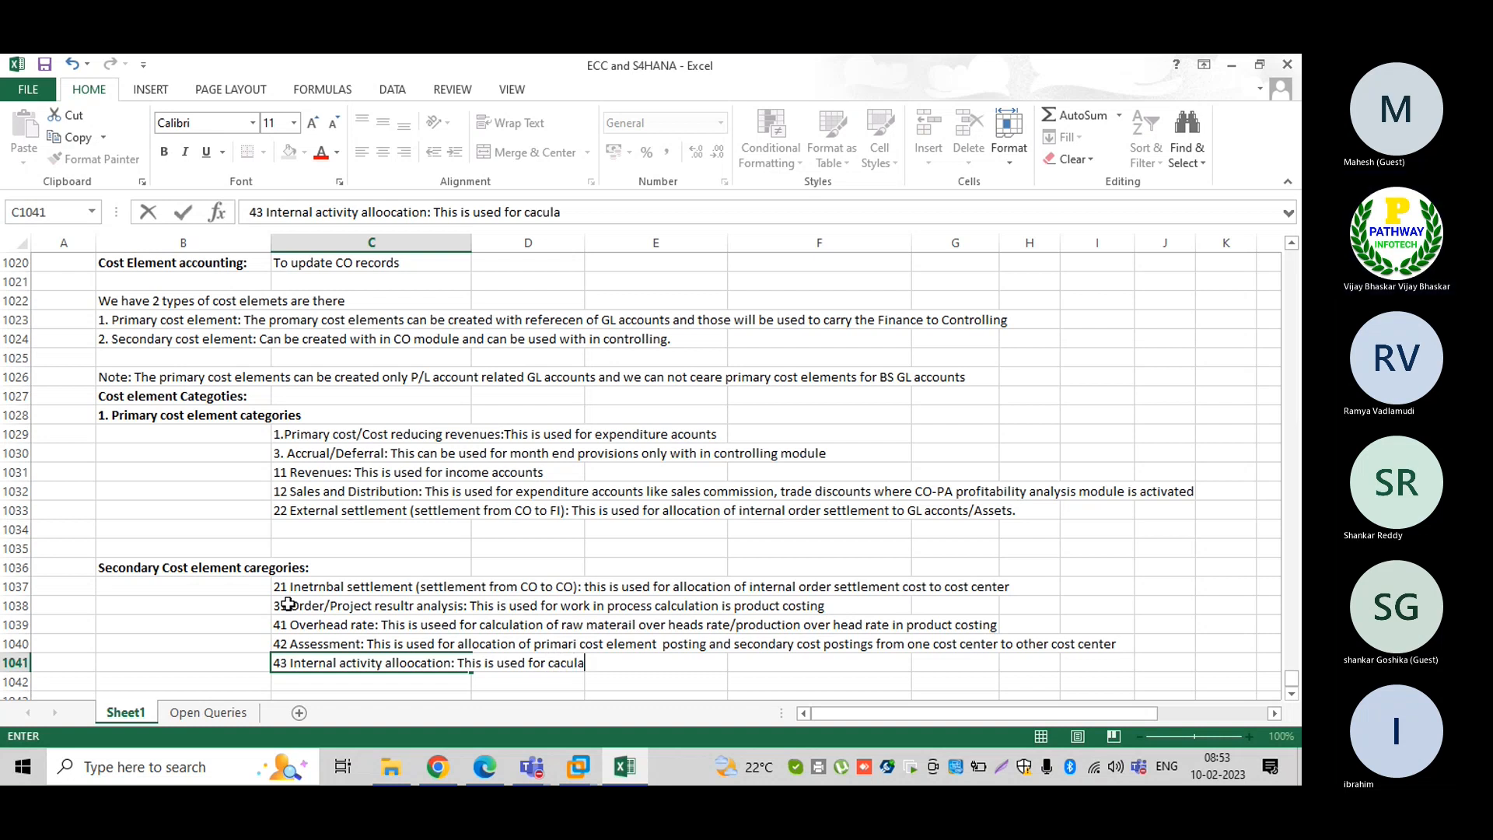
{"action": "type", "text": "tion of a"}
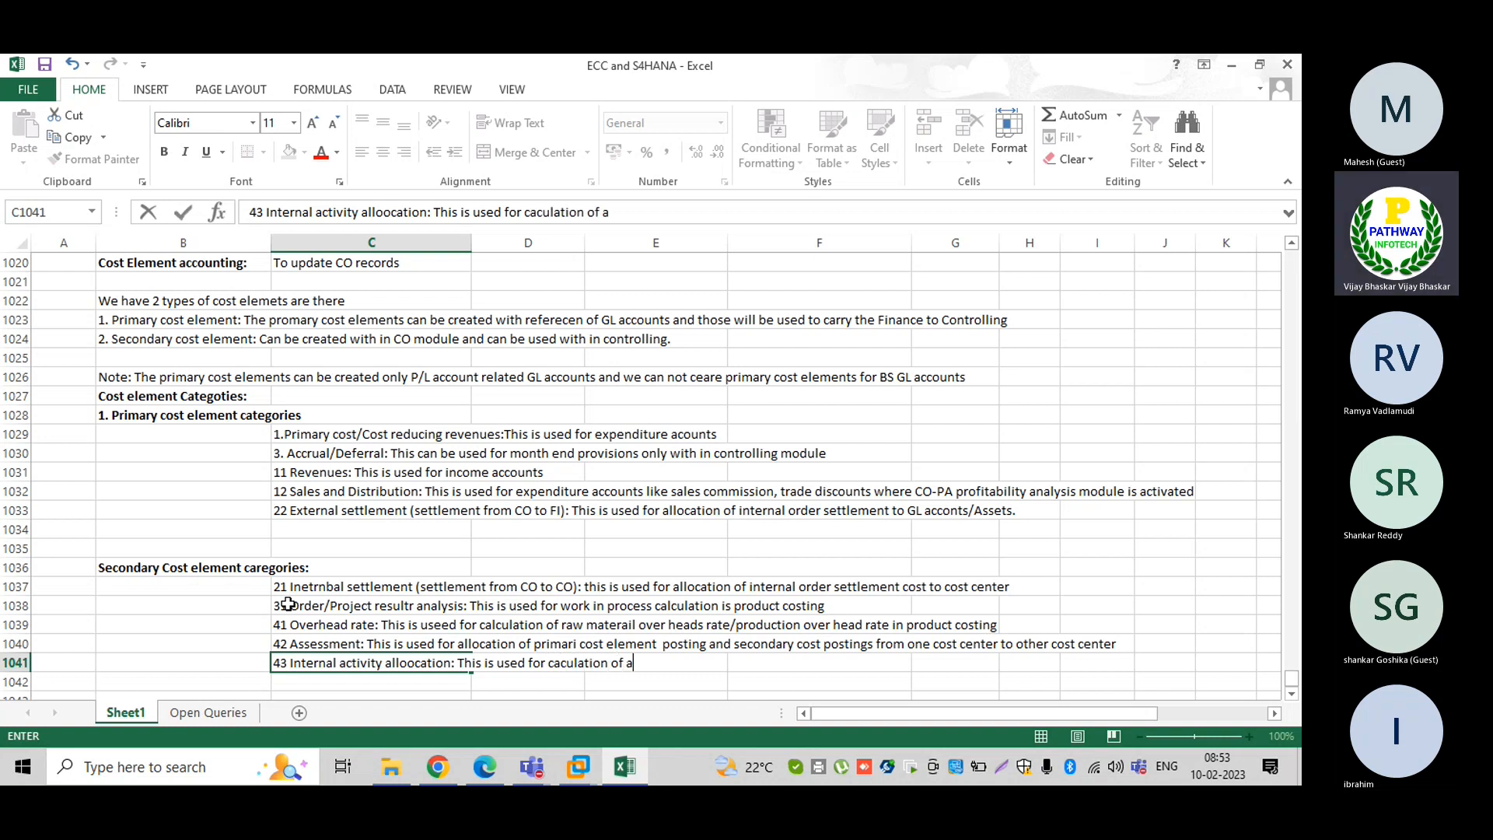
{"action": "type", "text": "ctivity types in "}
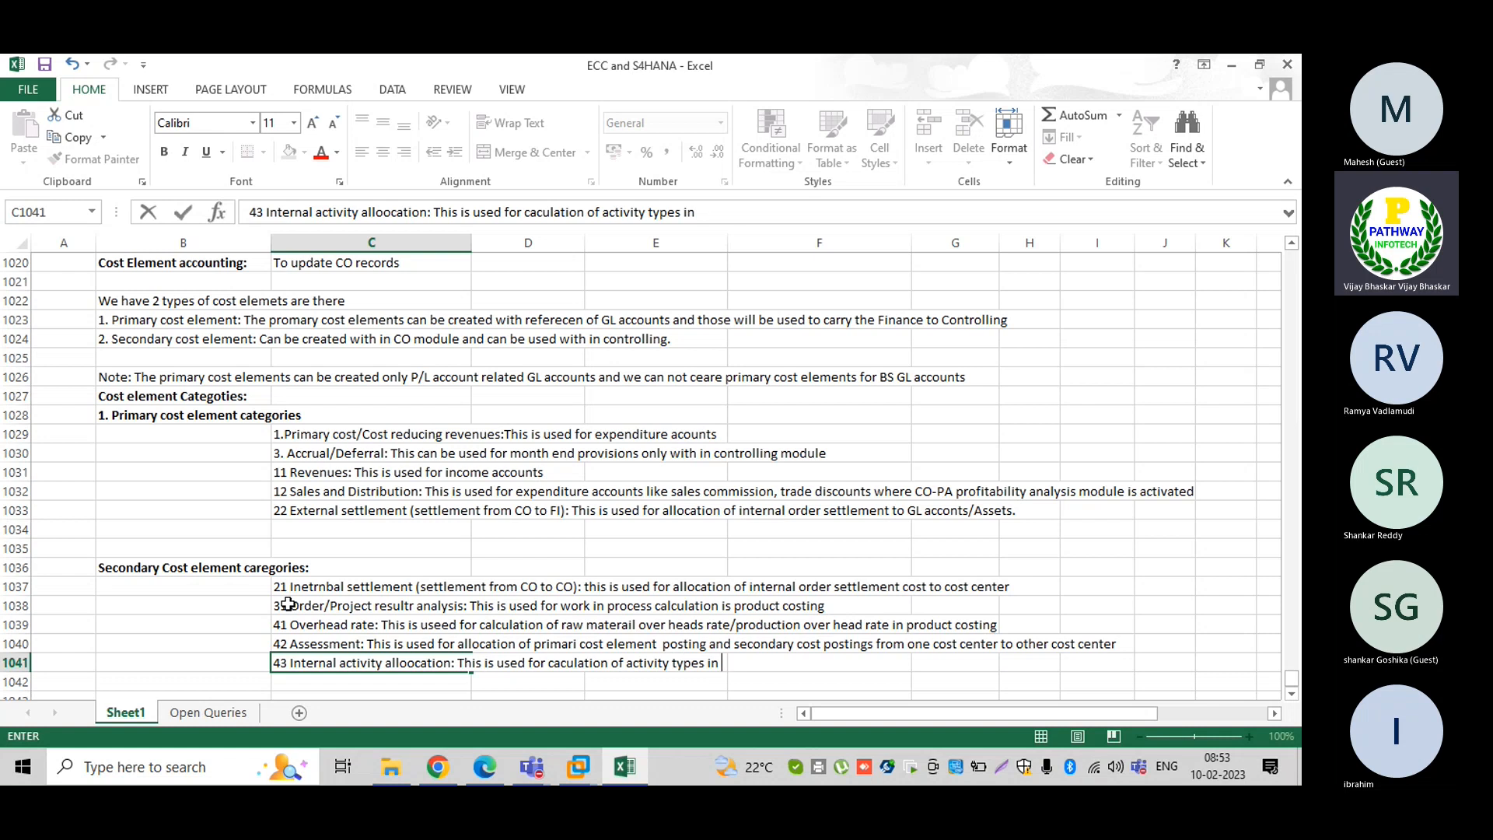
{"action": "type", "text": "product"}
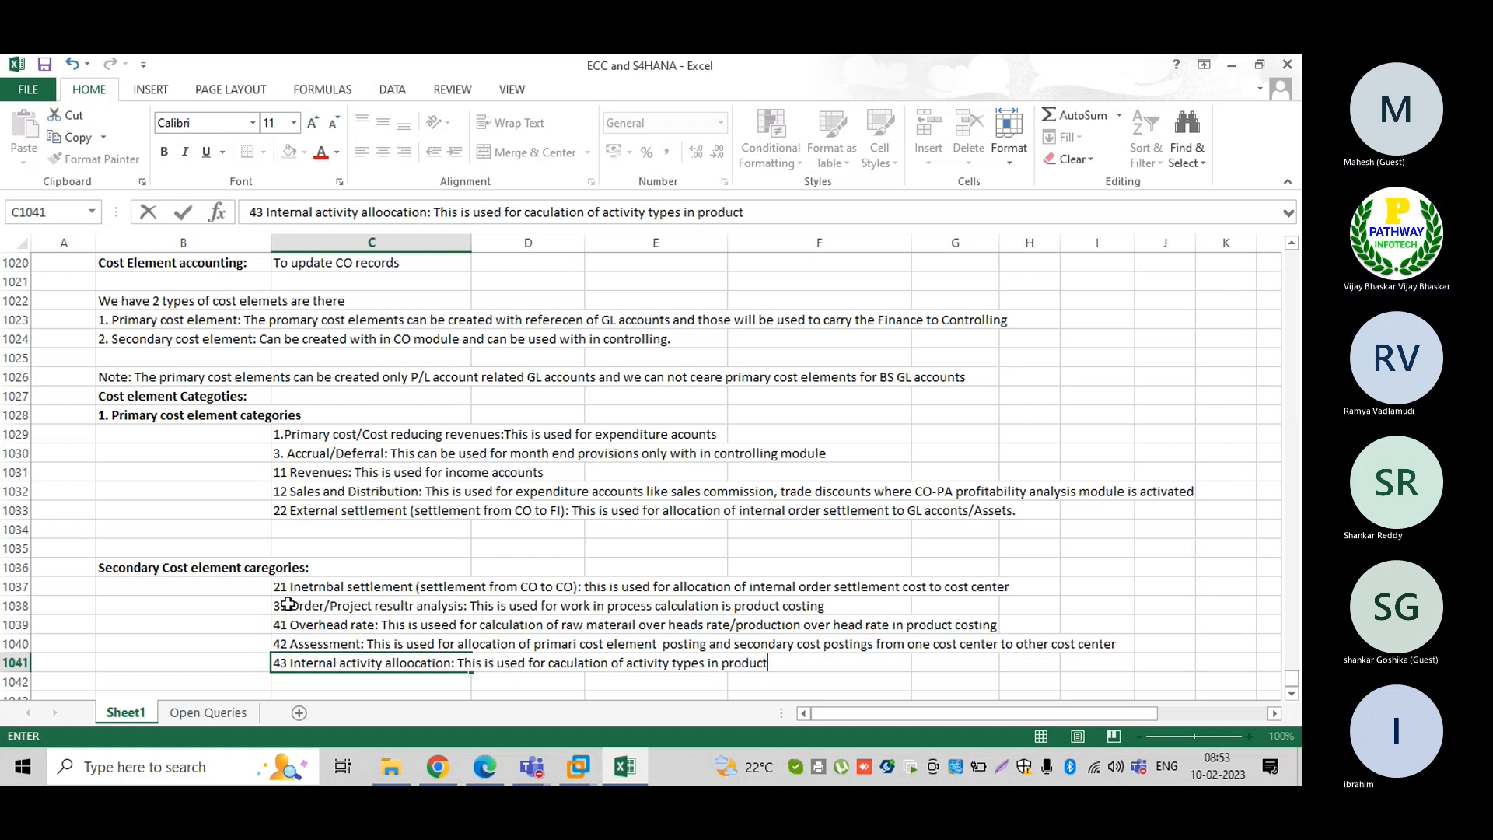
{"action": "type", "text": "ion cost"}
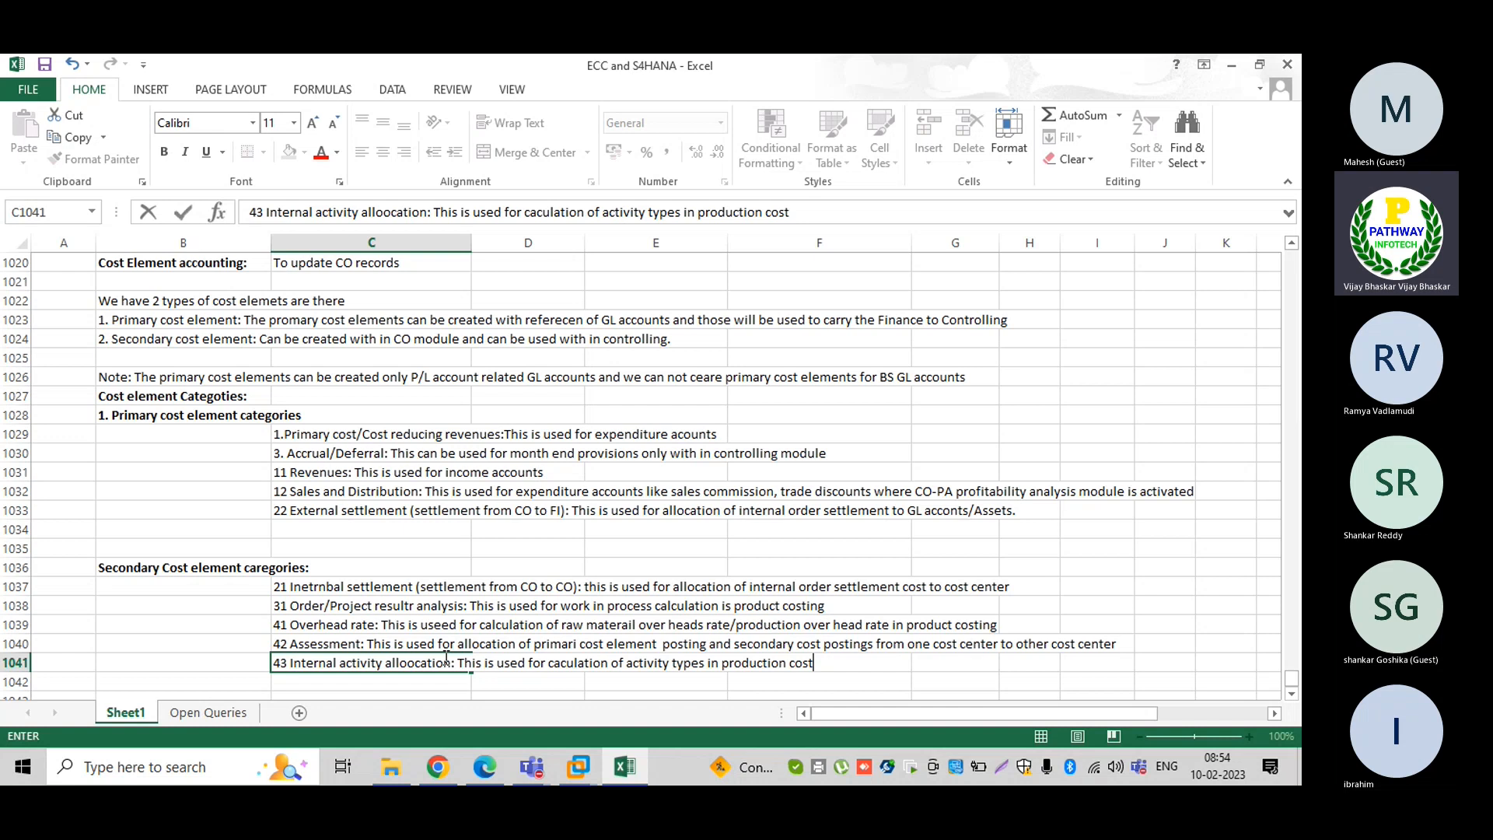
{"action": "key", "text": "Return"}
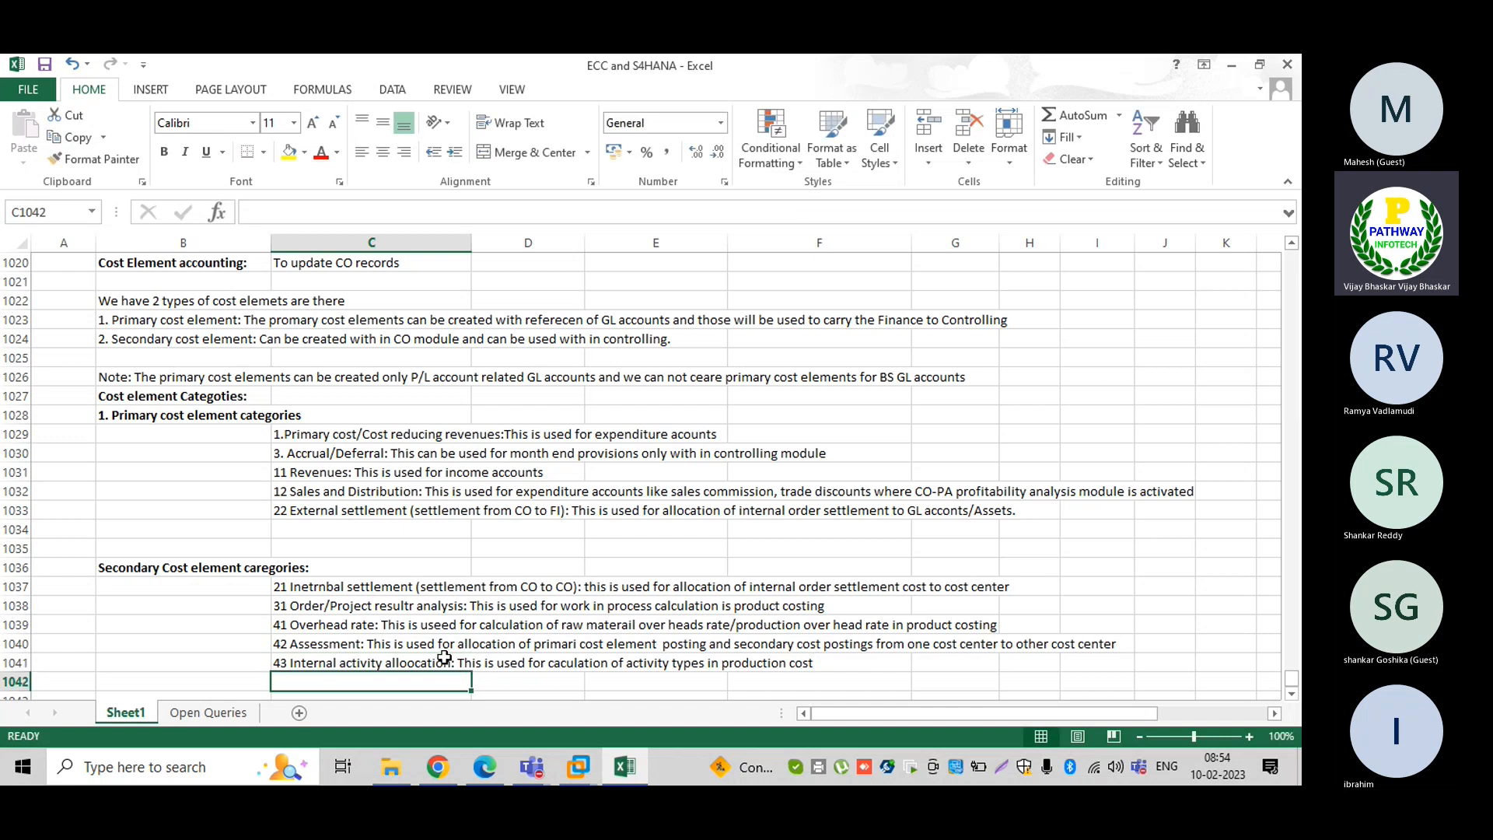
Scroll down Sheet1 and select the empty cell D1044 below the notes
{"action": "left_click", "coordinate": [1290, 690]}
{"action": "left_click", "coordinate": [1289, 690]}
{"action": "left_click", "coordinate": [1289, 690]}
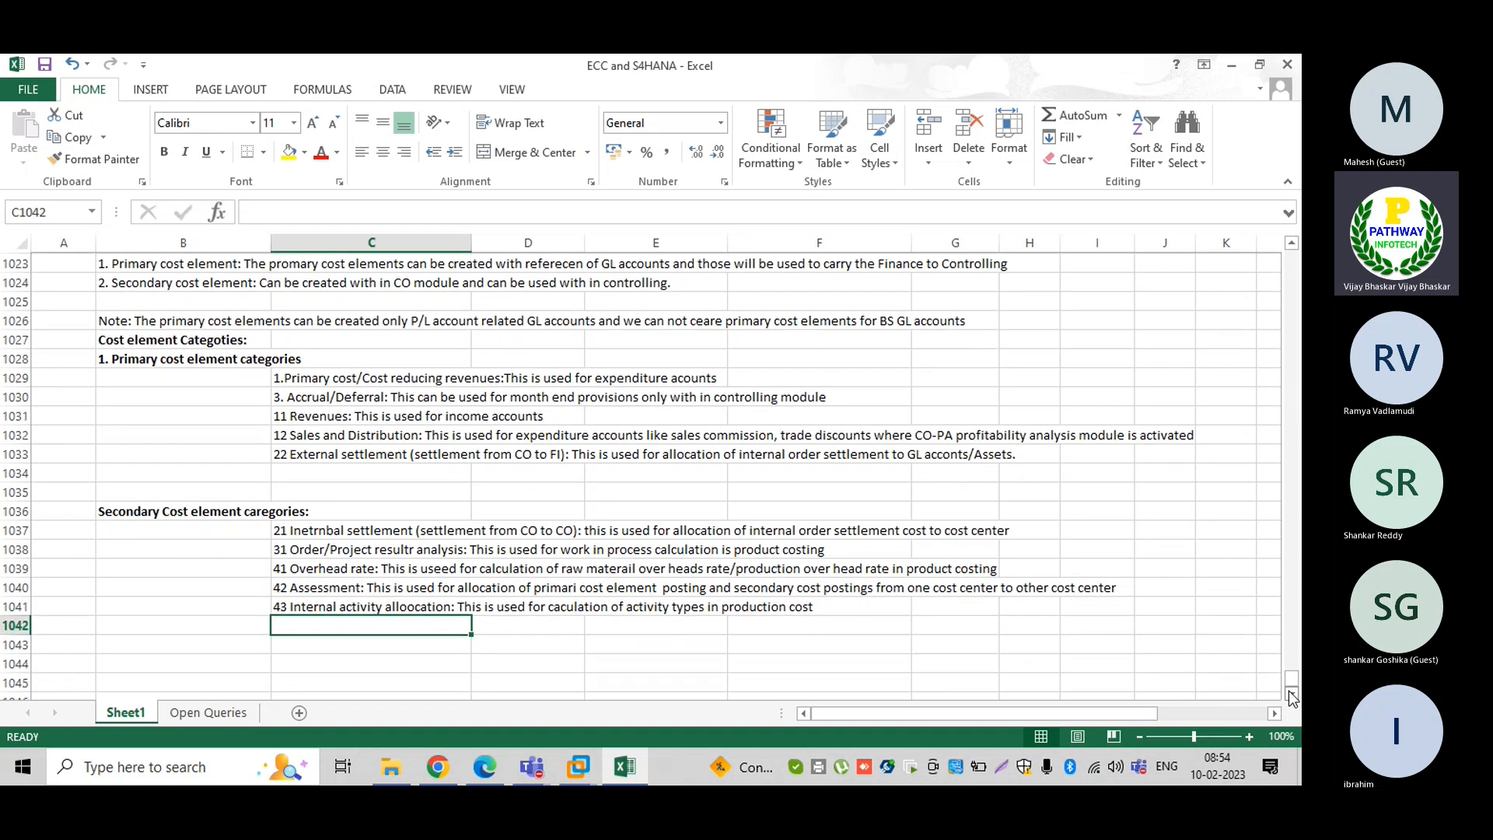
{"action": "left_click", "coordinate": [1290, 691]}
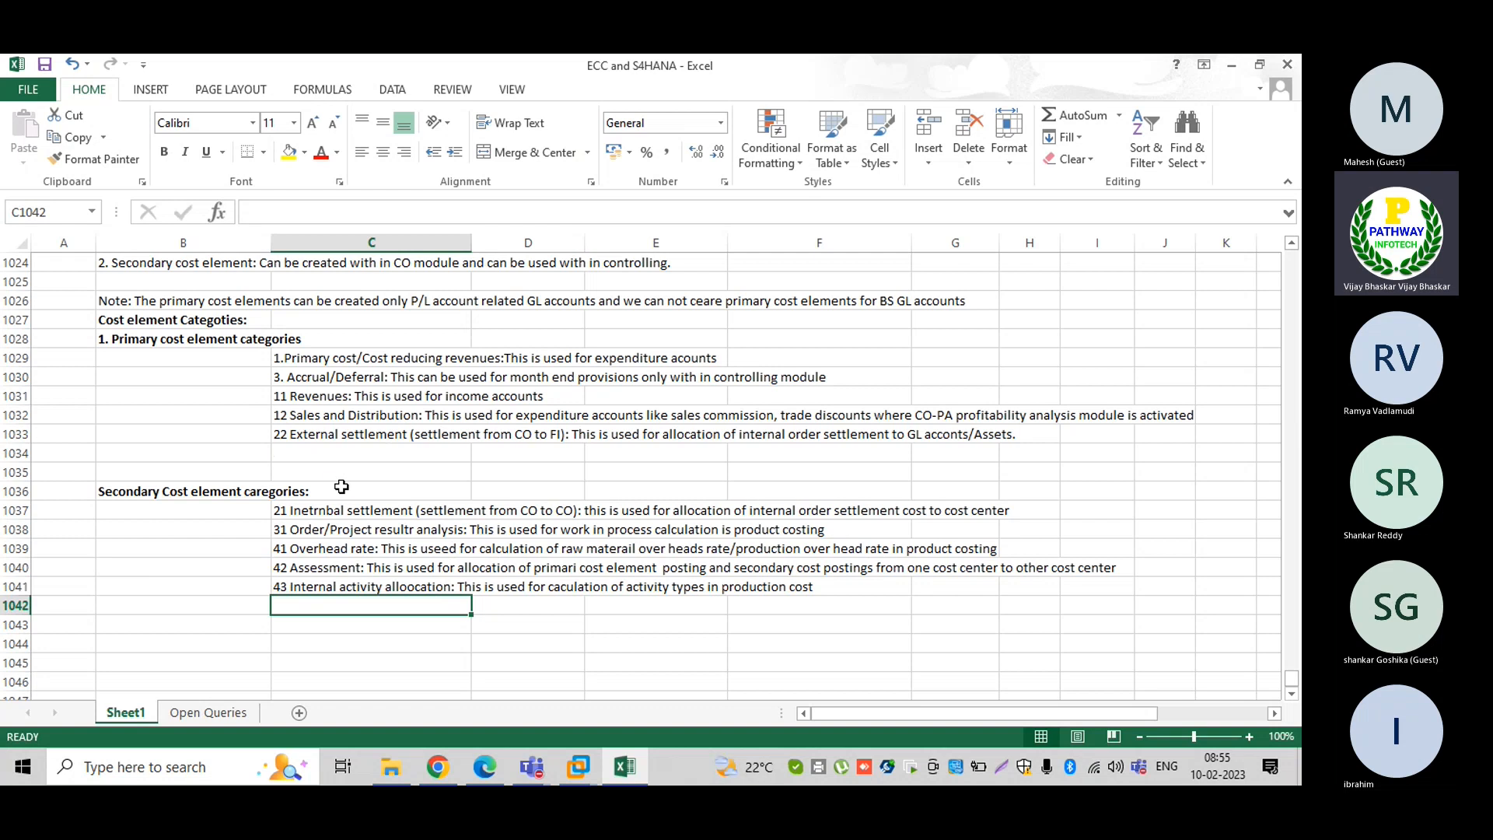
{"action": "left_click", "coordinate": [1291, 691]}
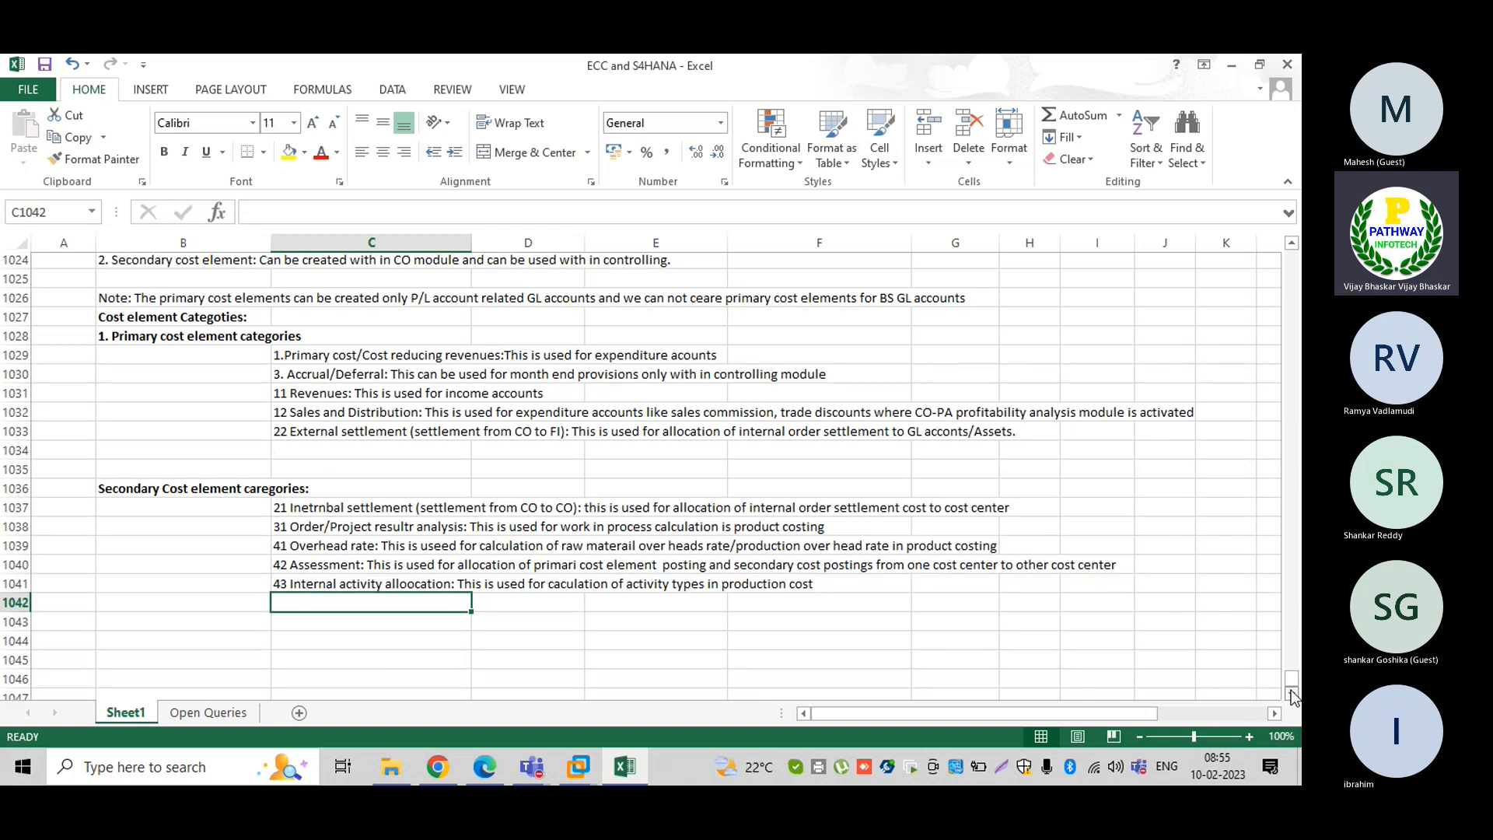
{"action": "scroll", "coordinate": [1291, 689], "scroll_direction": "down", "scroll_amount": 6}
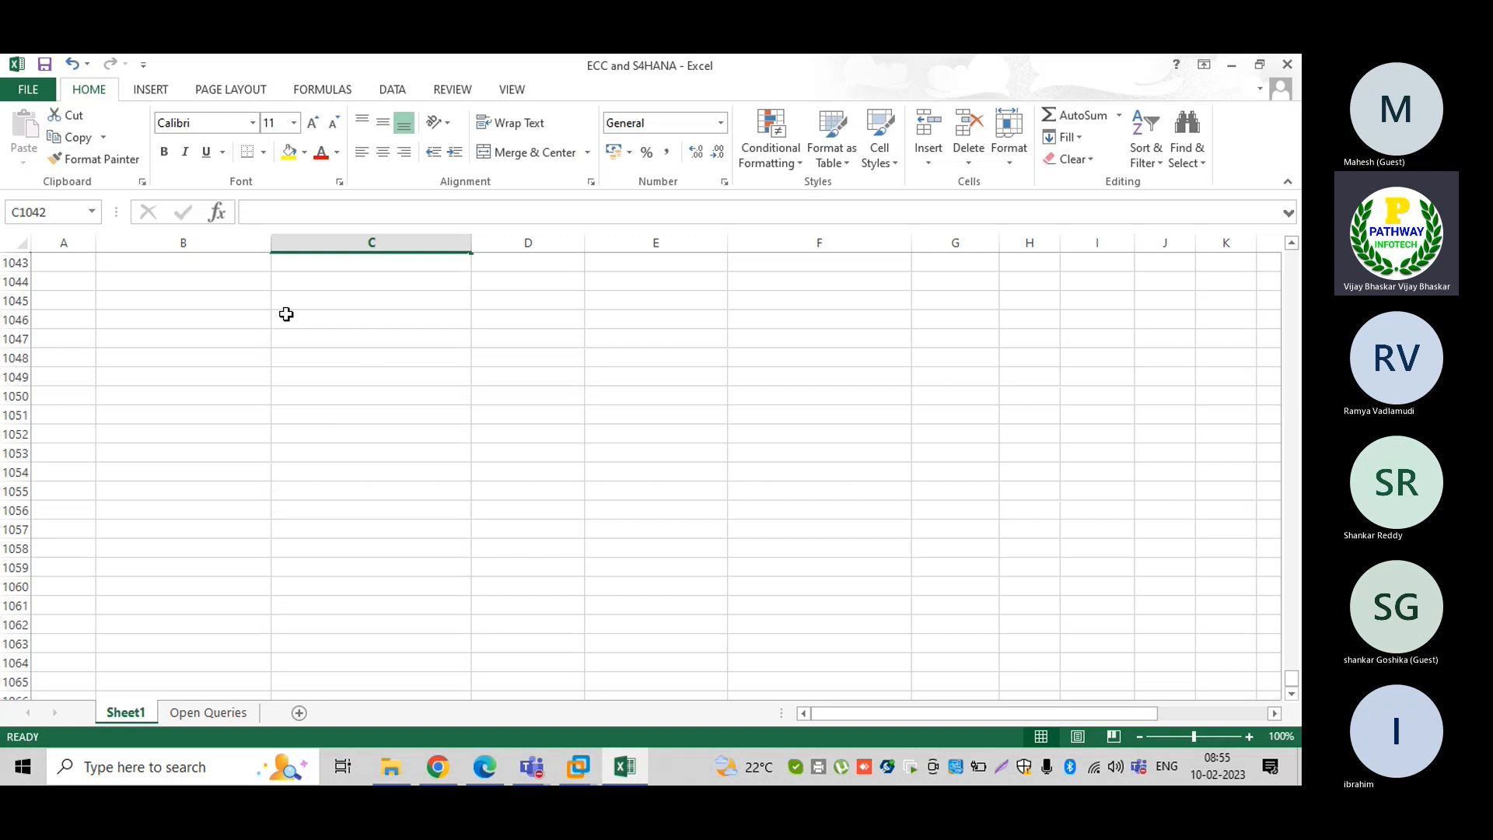
{"action": "left_click", "coordinate": [489, 285]}
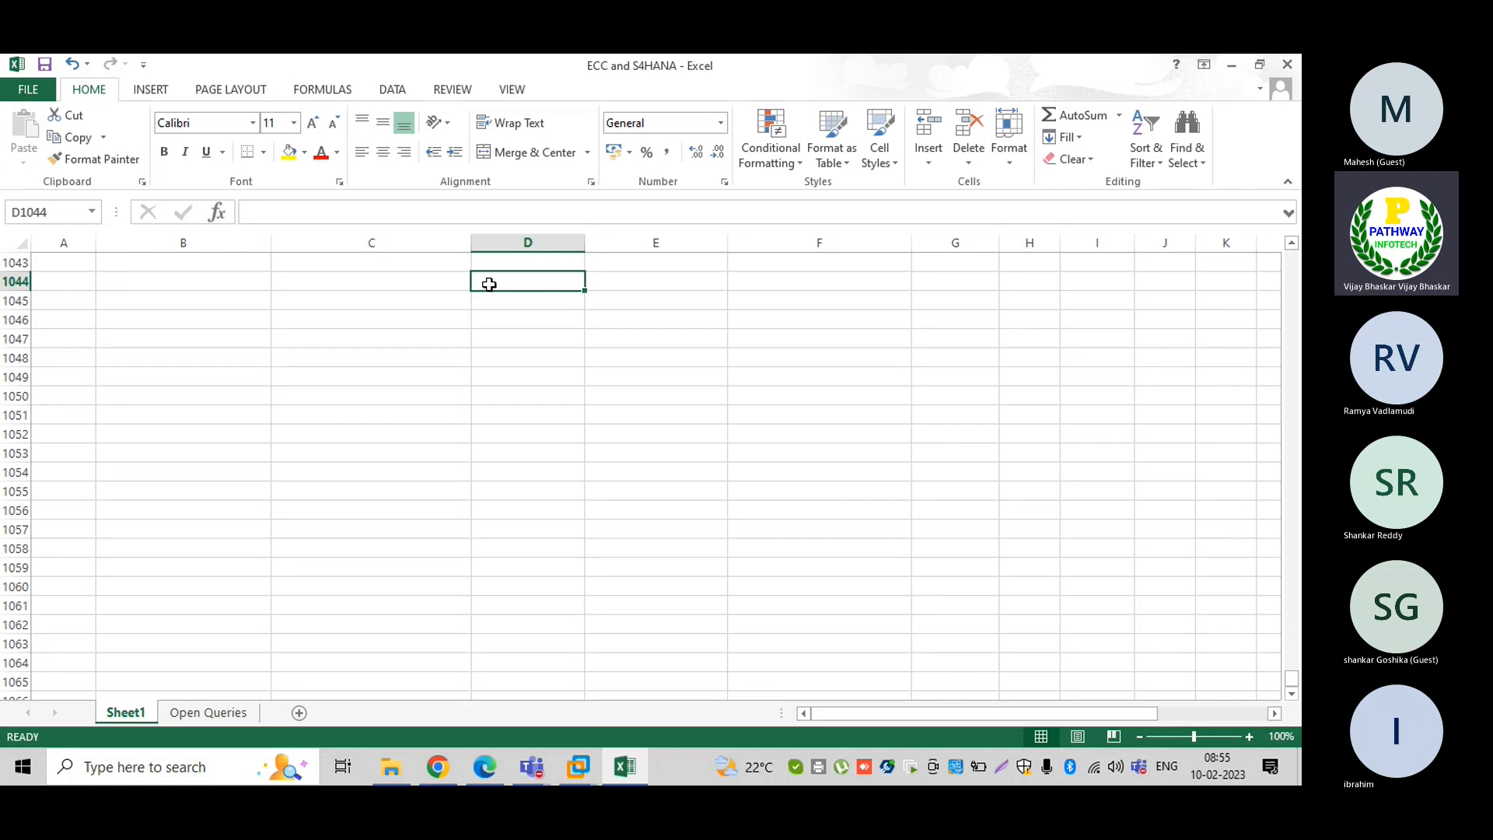
Type the heading 'Organization Strecture of FI/CO' into cell D1044, fixing typos along the way
{"action": "type", "text": "FI/"}
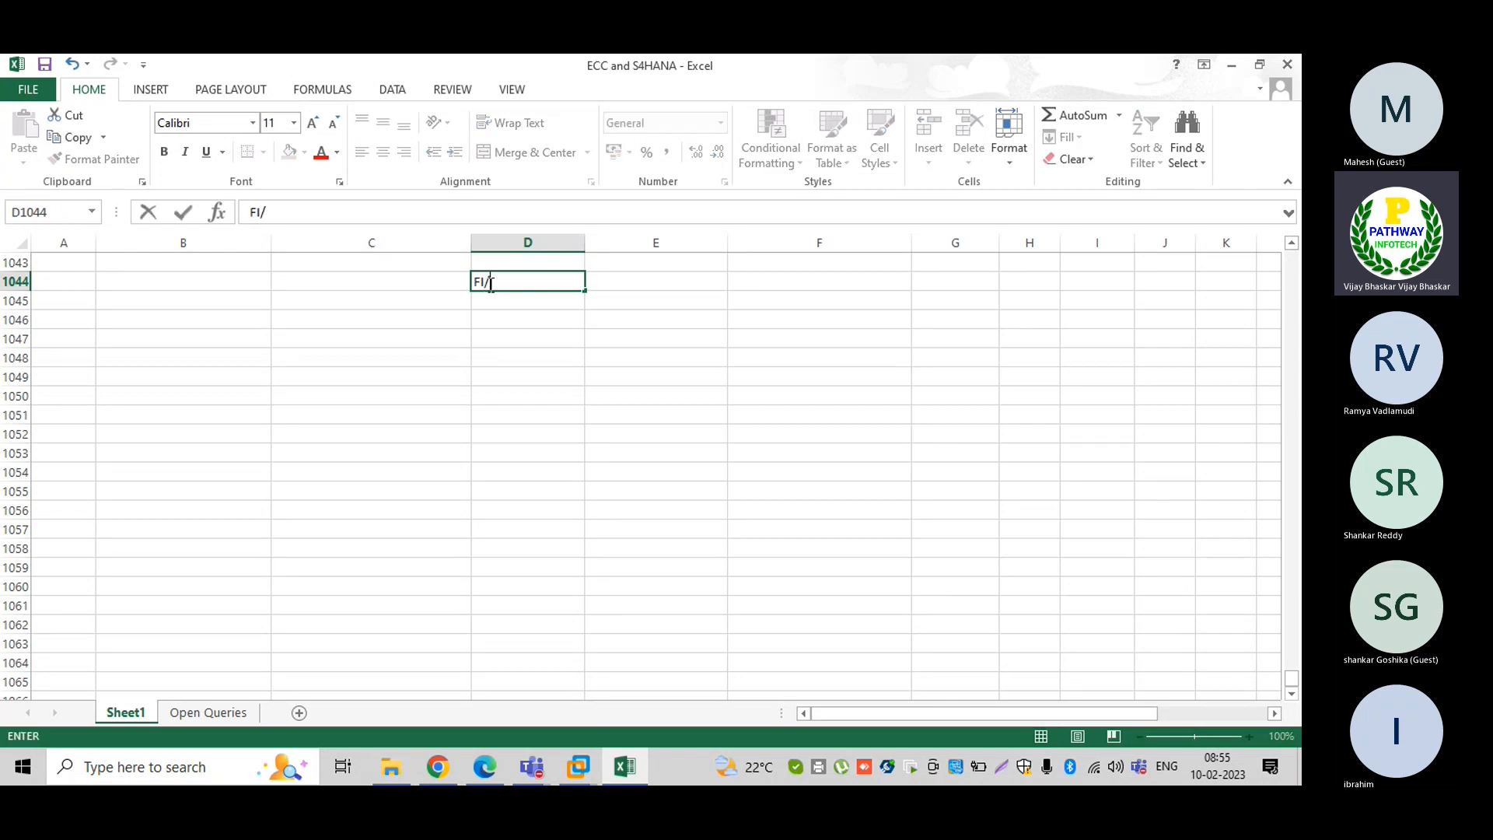
{"action": "type", "text": "CO"}
{"action": "key", "text": "BackSpace"}
{"action": "key", "text": "BackSpace"}
{"action": "key", "text": "BackSpace"}
{"action": "key", "text": "BackSpace"}
{"action": "key", "text": "BackSpace"}
{"action": "type", "text": "Organix"}
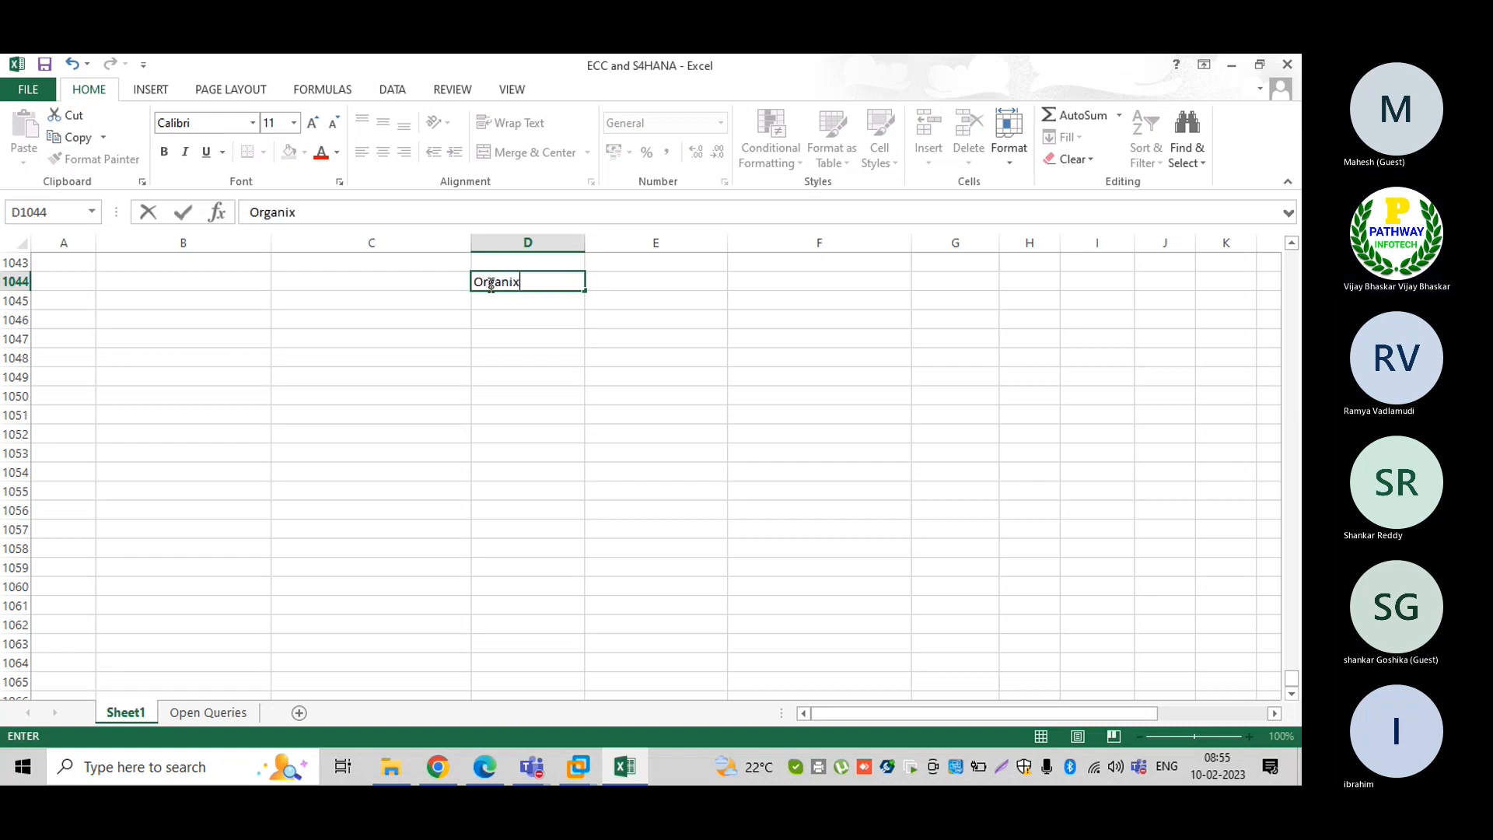
{"action": "key", "text": "BackSpace"}
{"action": "type", "text": "za"}
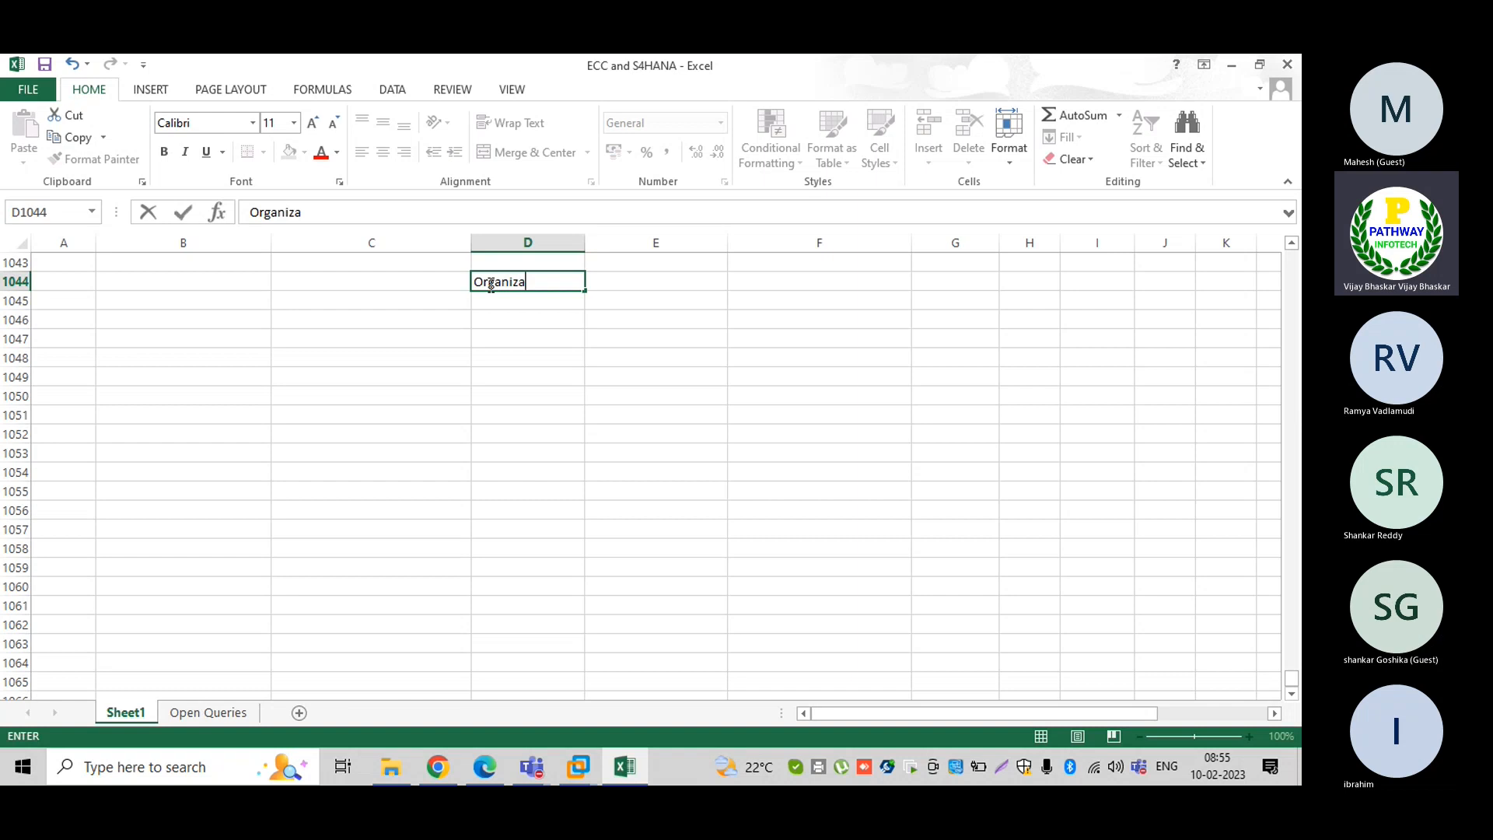
{"action": "type", "text": "tion Strecture P"}
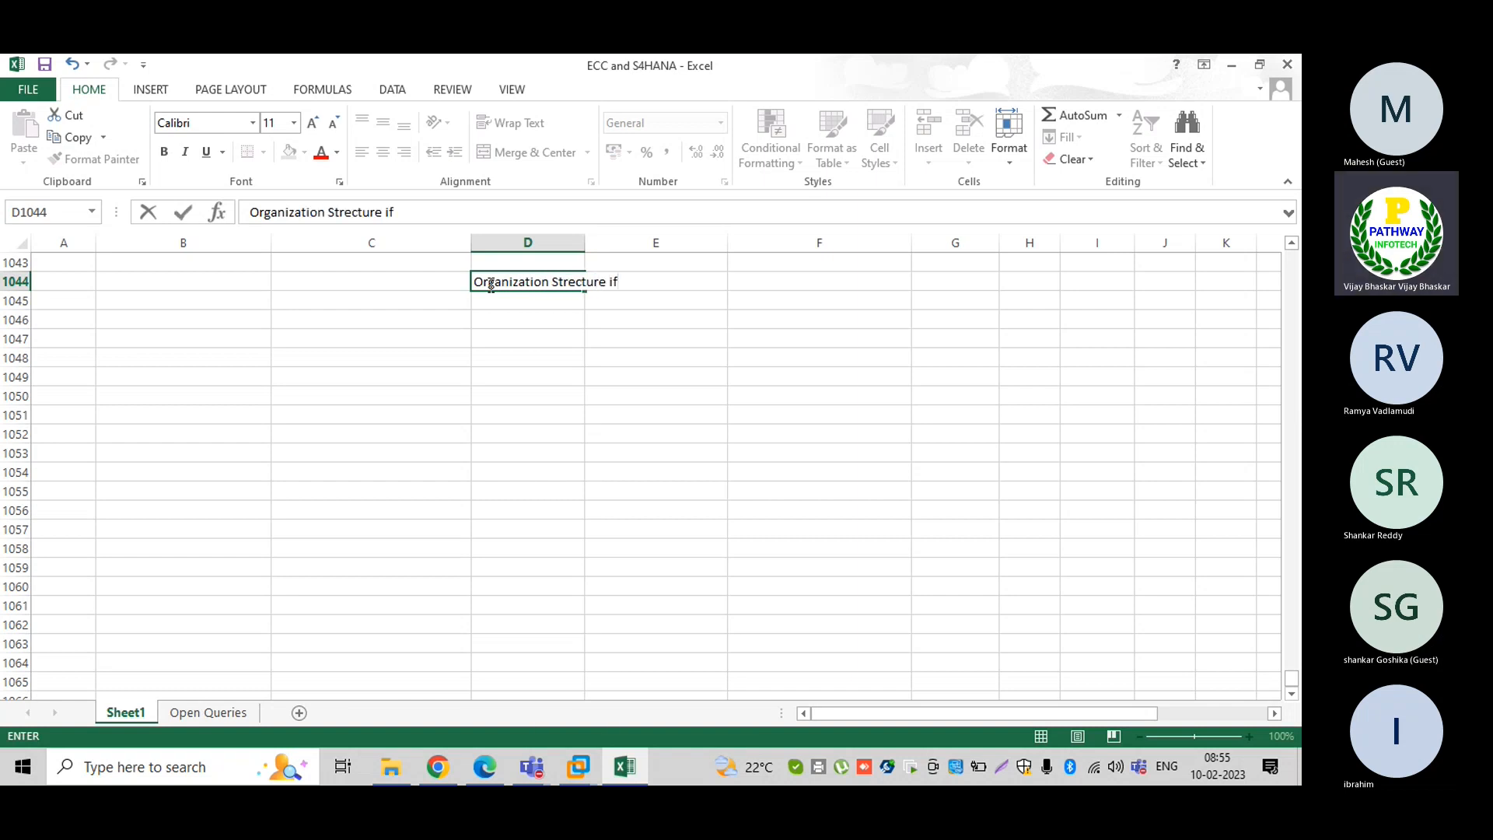
{"action": "key", "text": "BackSpace"}
{"action": "type", "text": "of"}
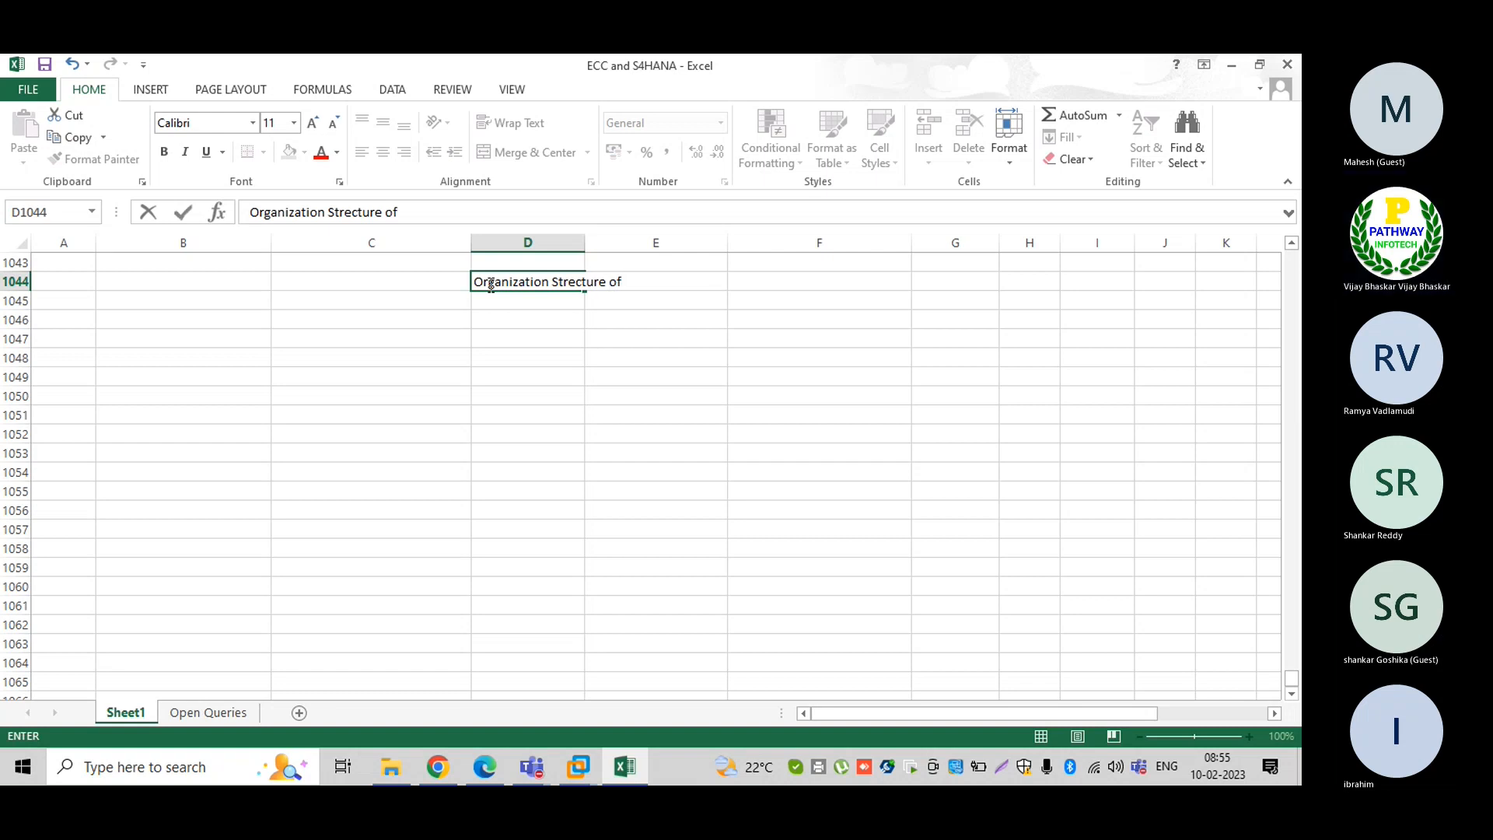
{"action": "type", "text": " FI"}
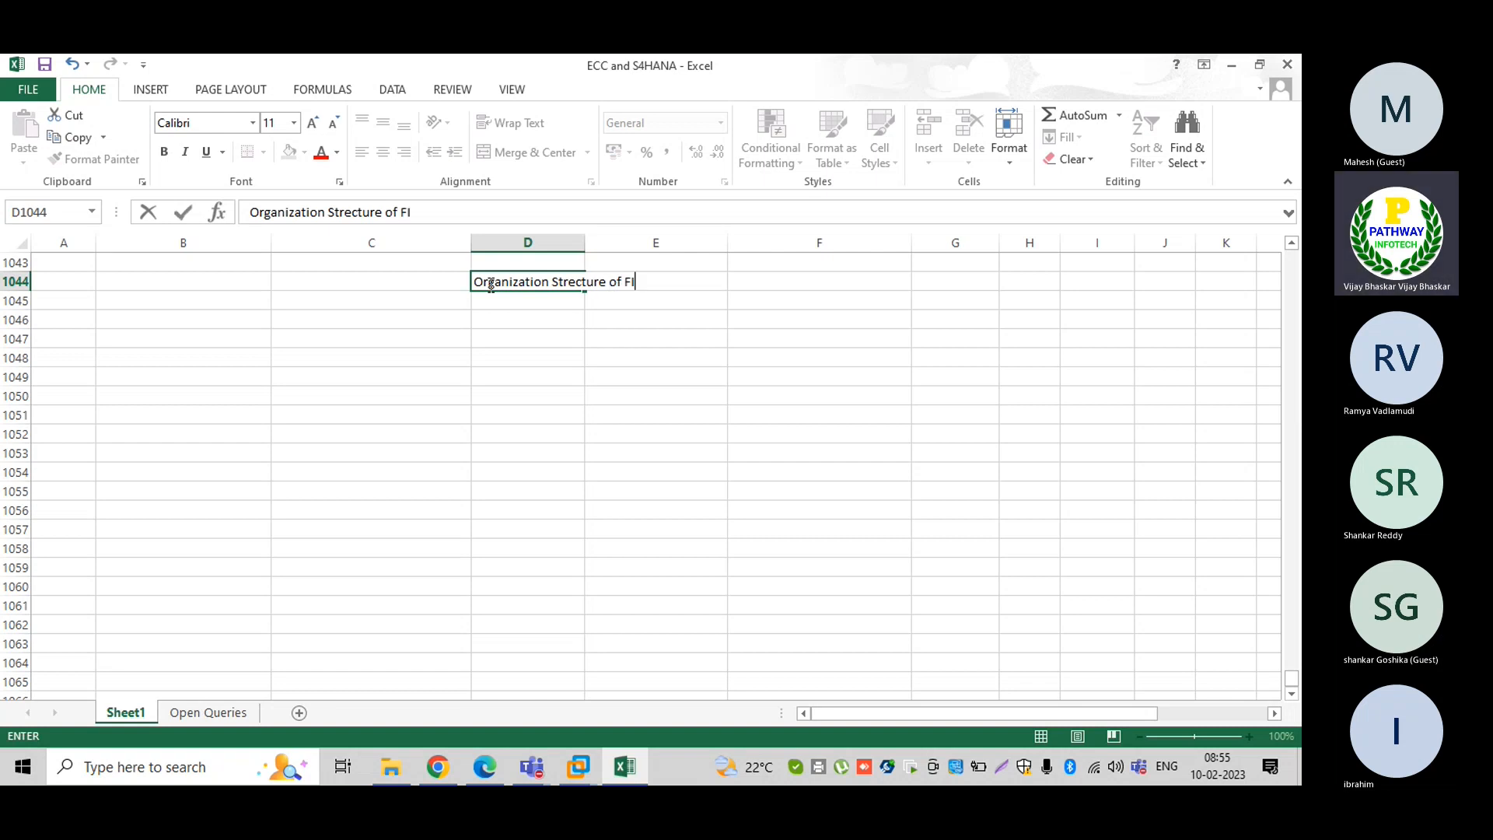
{"action": "type", "text": "/CO"}
{"action": "key", "text": "Return"}
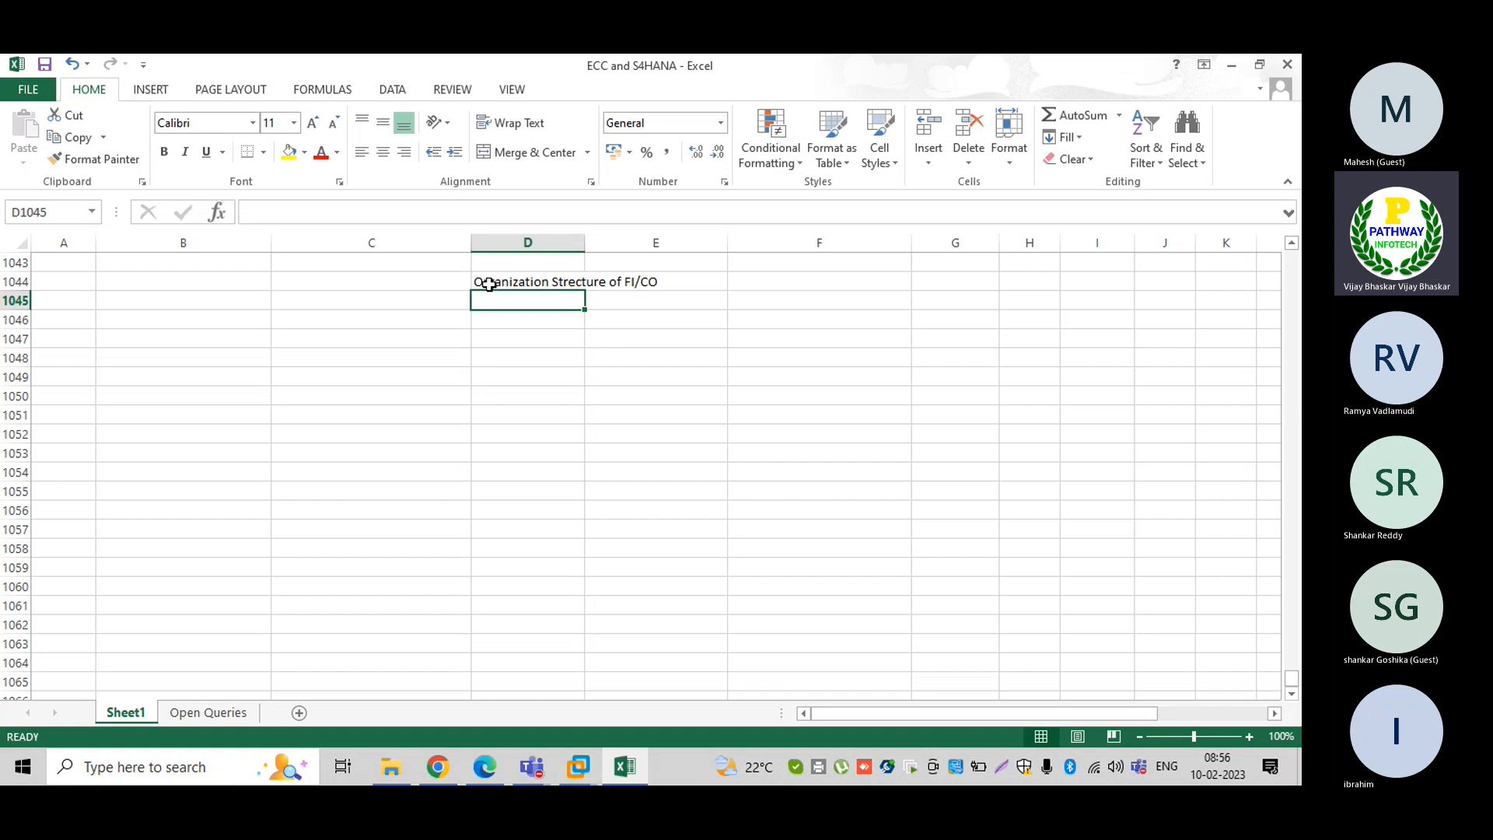
Draw a rectangle shape below the heading across columns D and E
{"action": "left_click", "coordinate": [152, 92]}
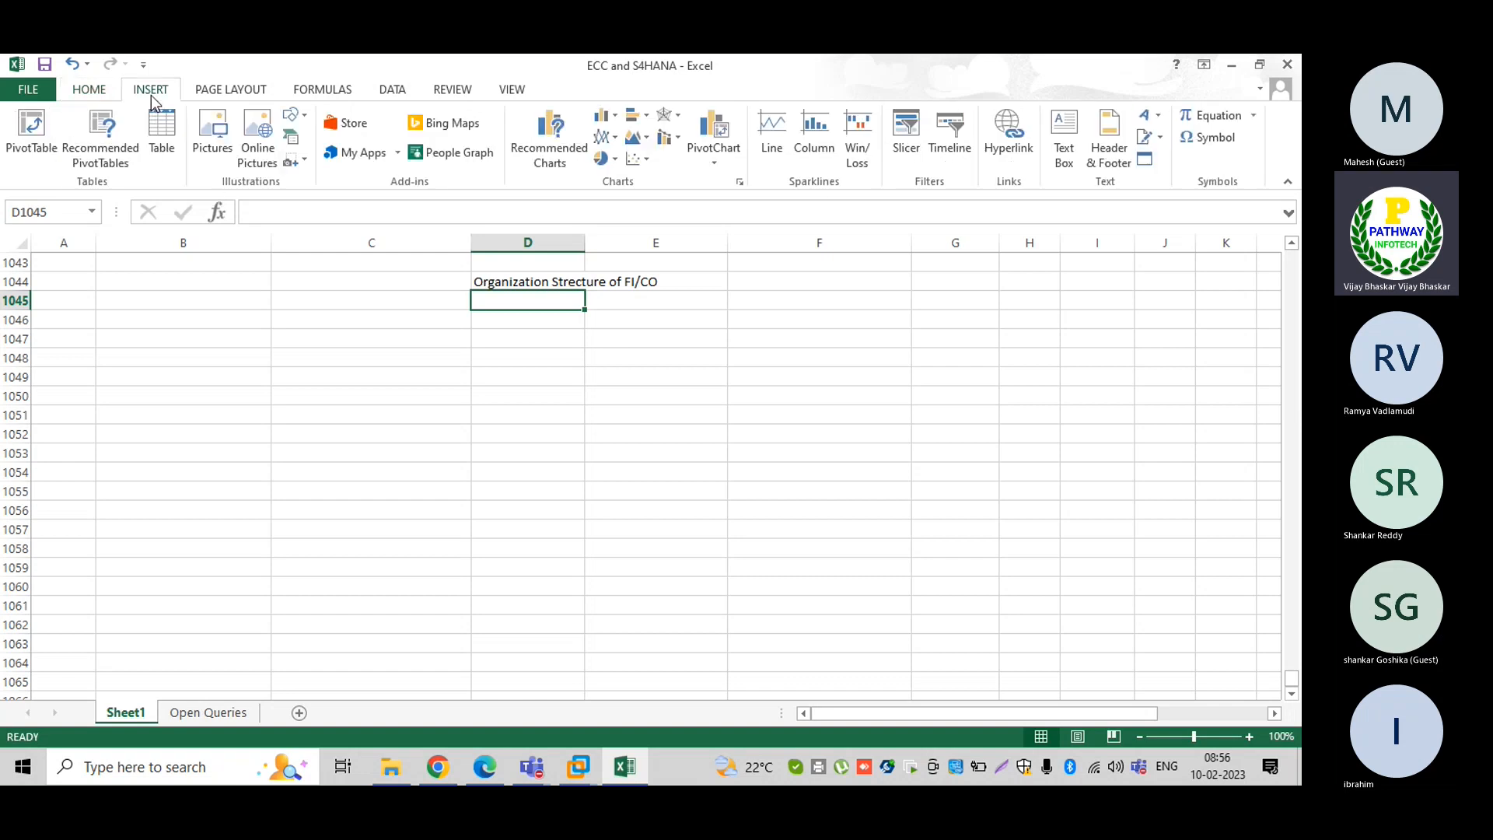
{"action": "left_click", "coordinate": [304, 159]}
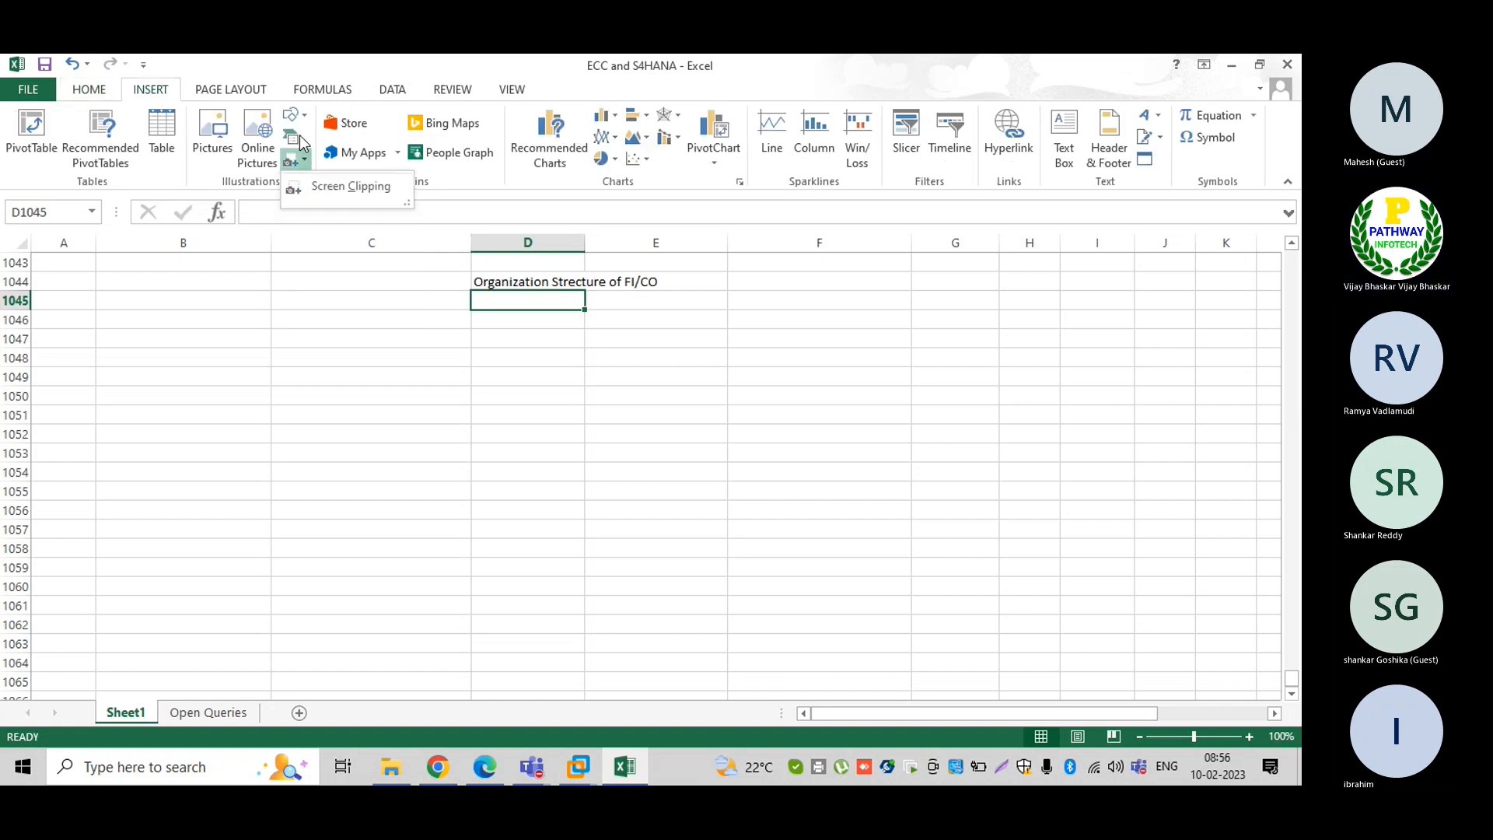
{"action": "left_click", "coordinate": [292, 138]}
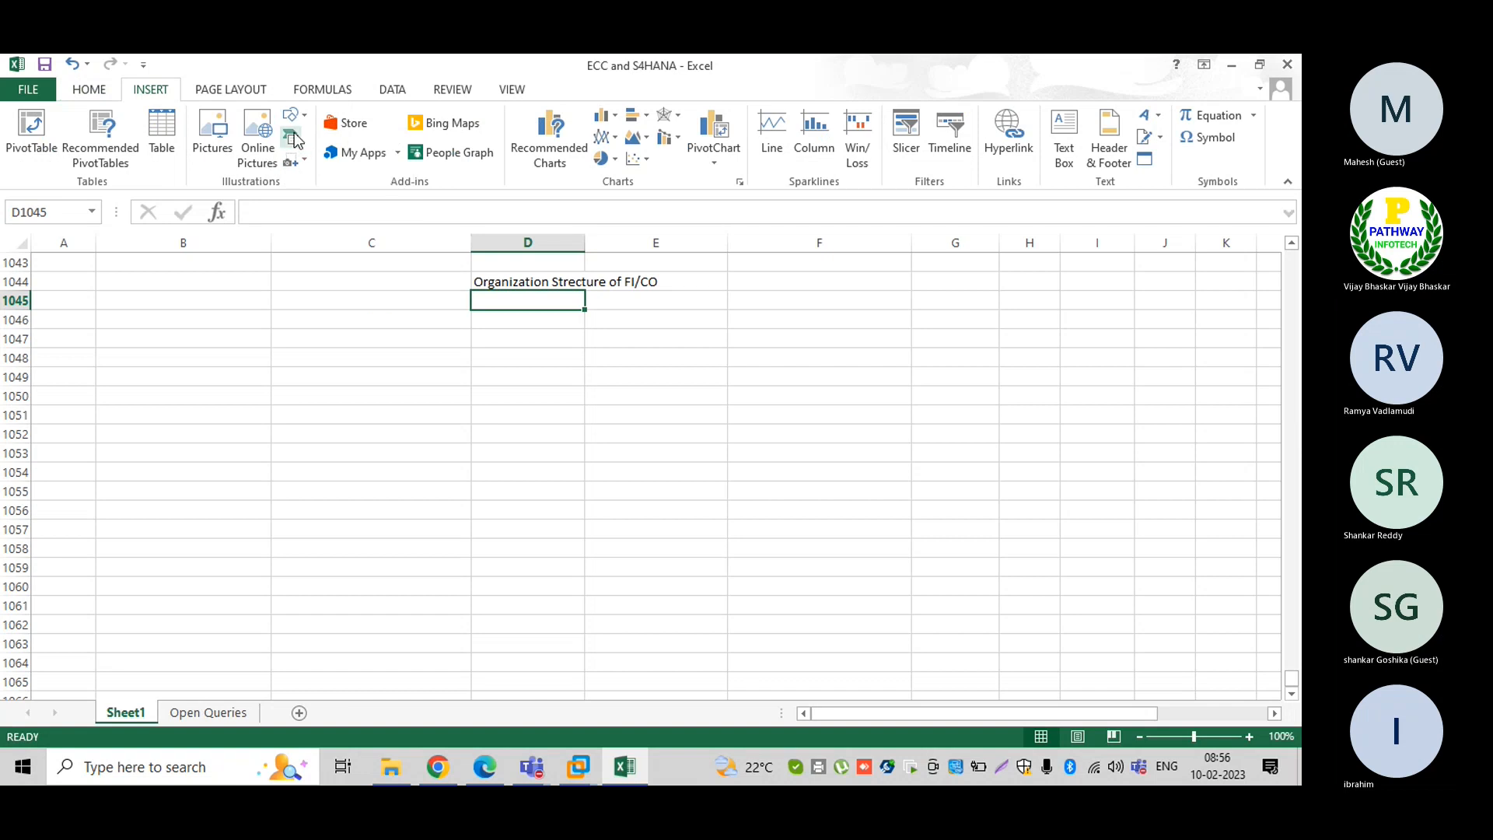
{"action": "left_click", "coordinate": [944, 563]}
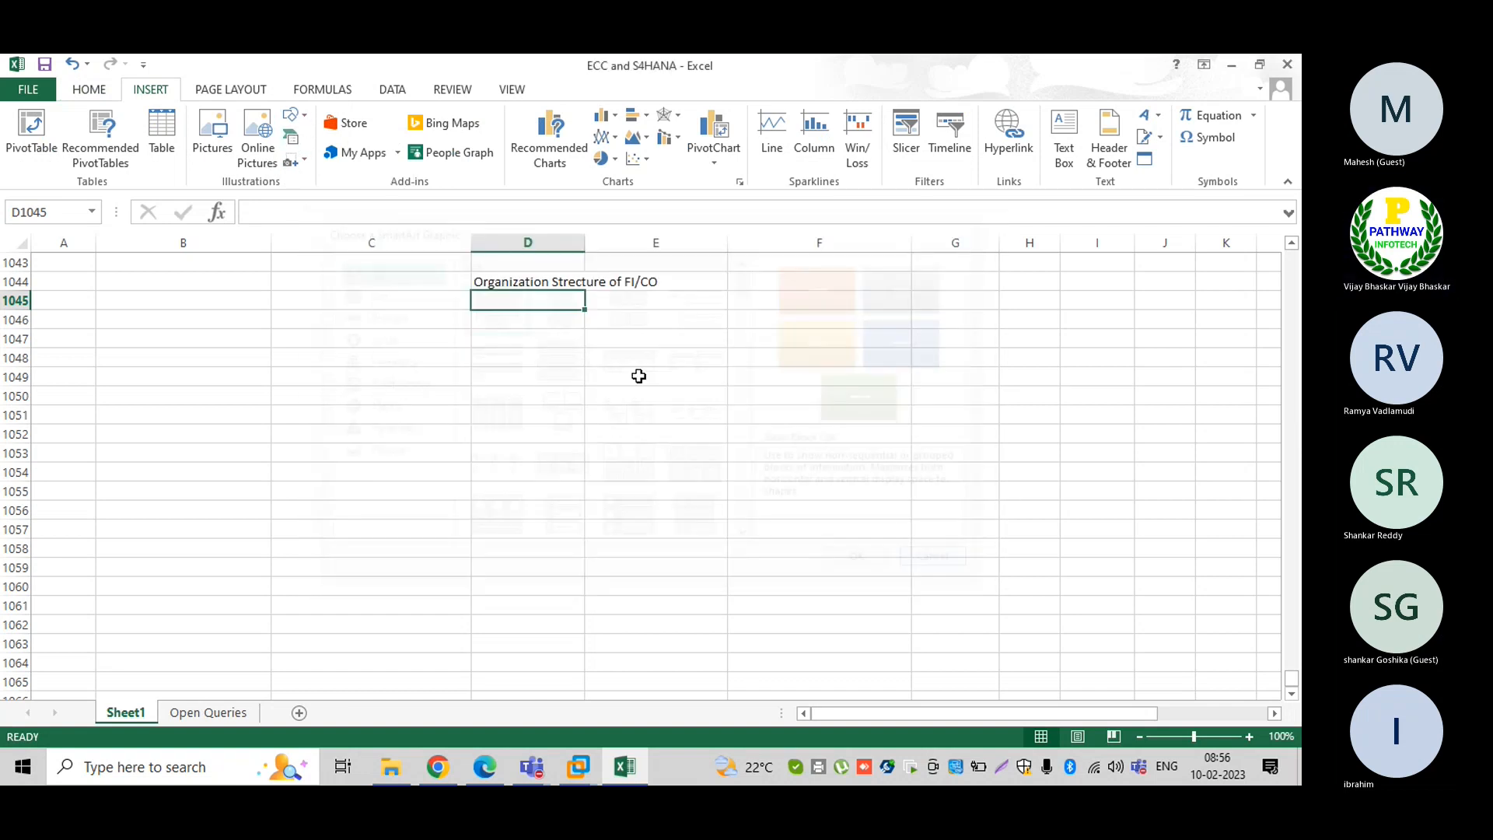
{"action": "left_click", "coordinate": [293, 116]}
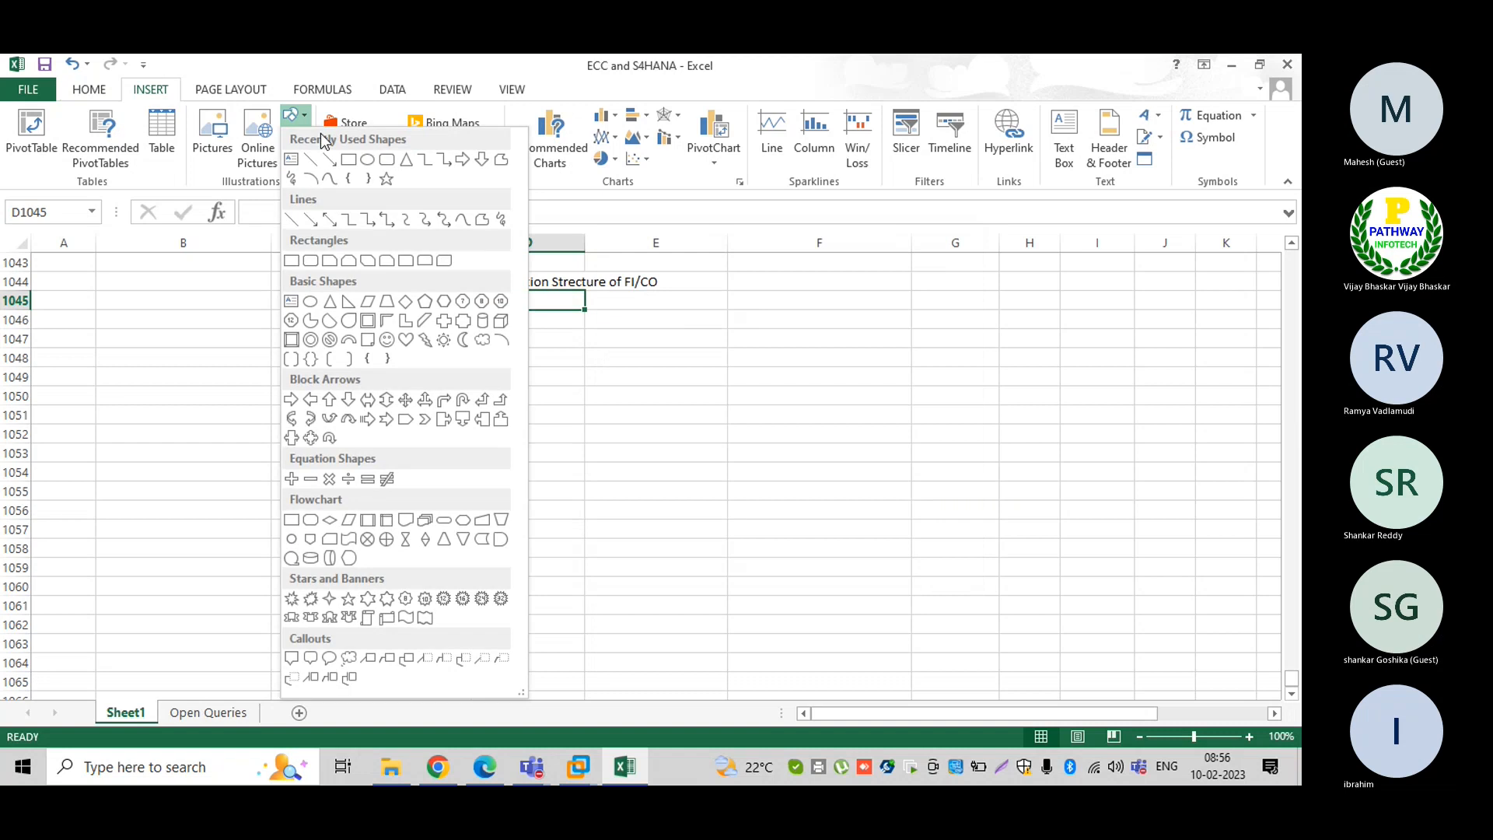
{"action": "left_click", "coordinate": [349, 159]}
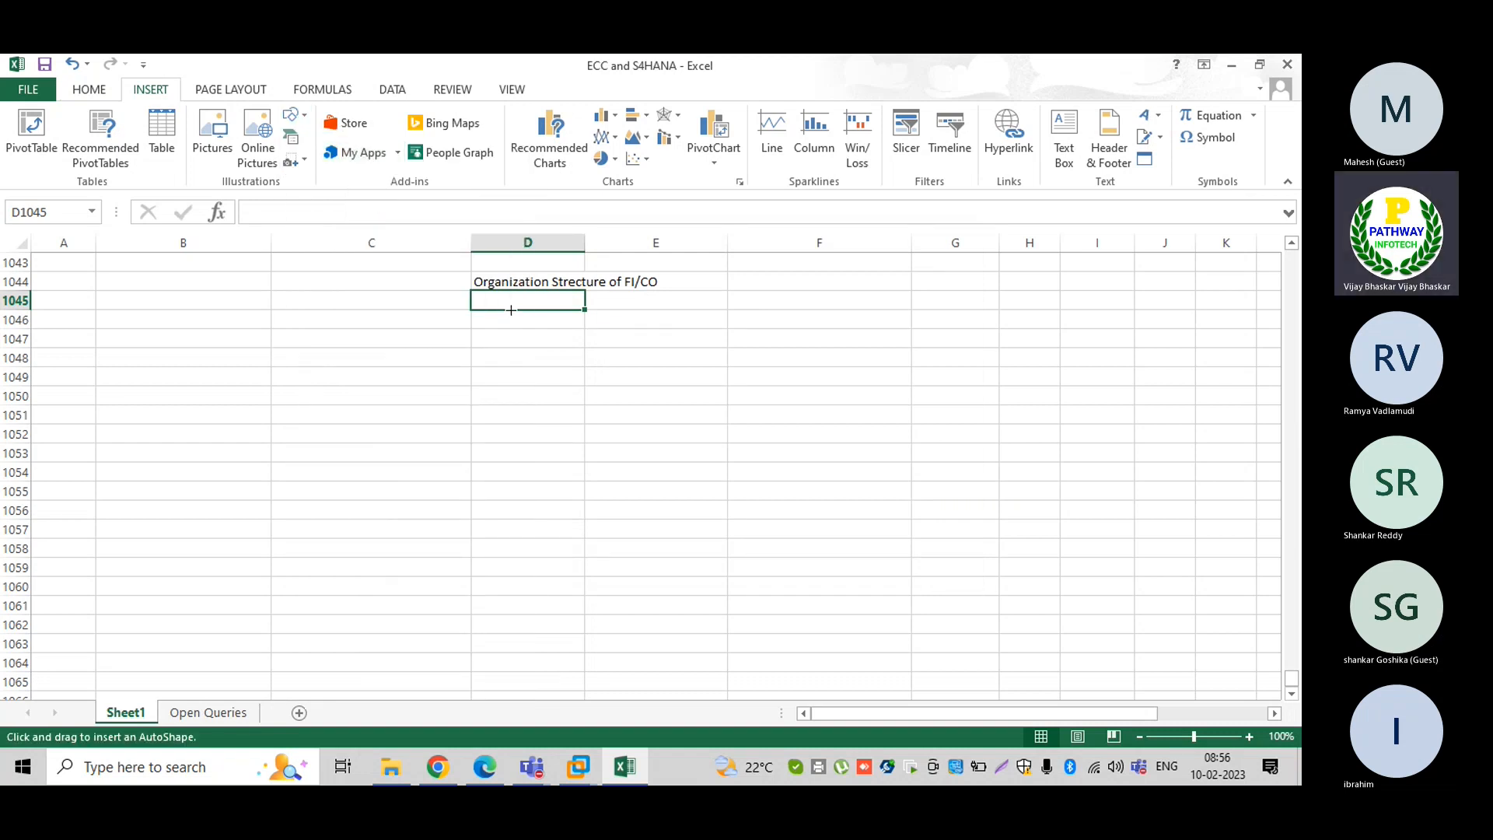
{"action": "left_click_drag", "start_coordinate": [516, 311], "coordinate": [655, 369]}
Label the rectangle 'Client' and remove the extra leading spaces
{"action": "right_click", "coordinate": [561, 340]}
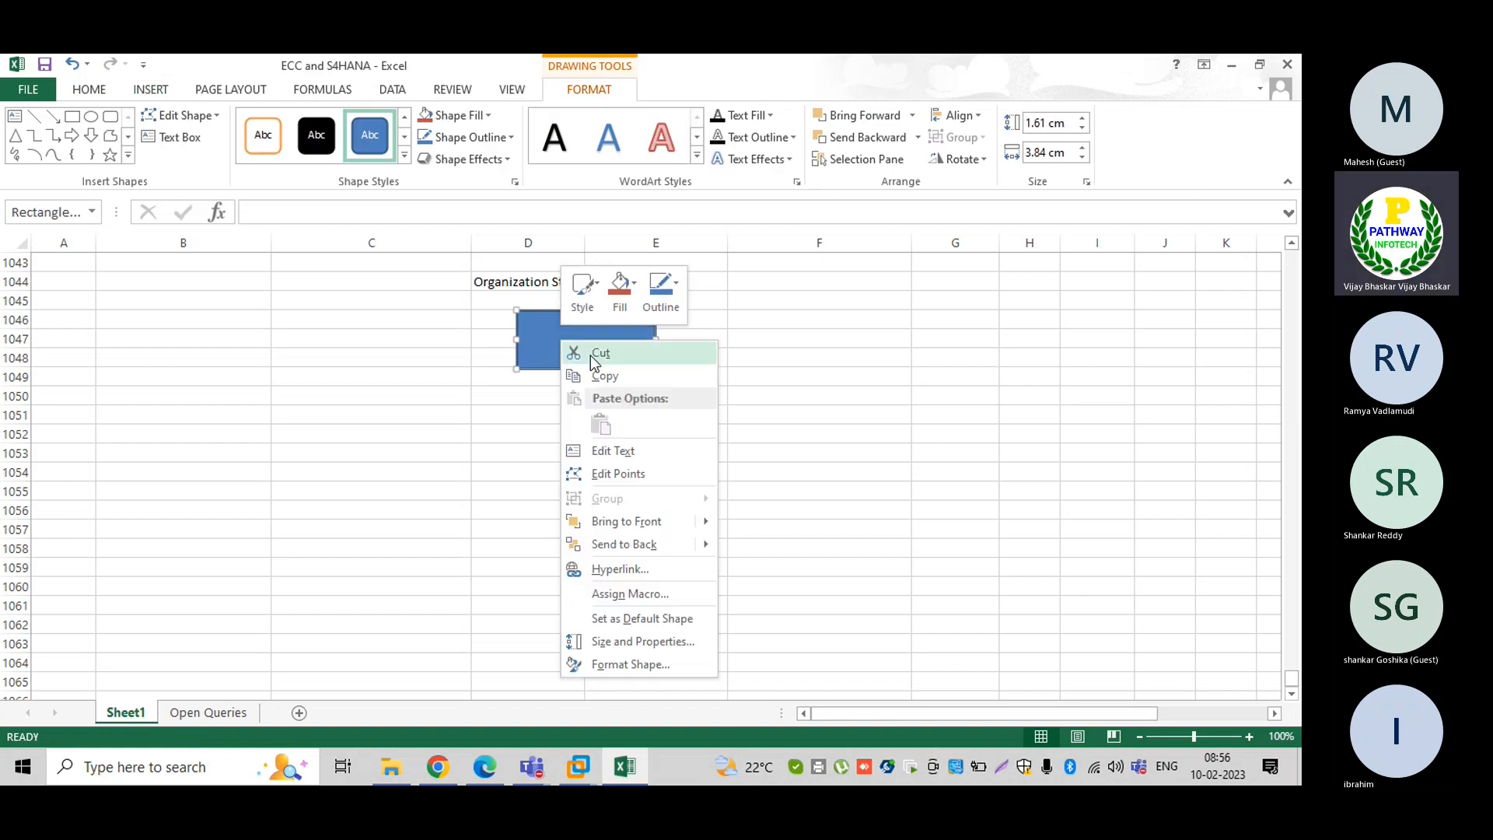
{"action": "left_click", "coordinate": [613, 451]}
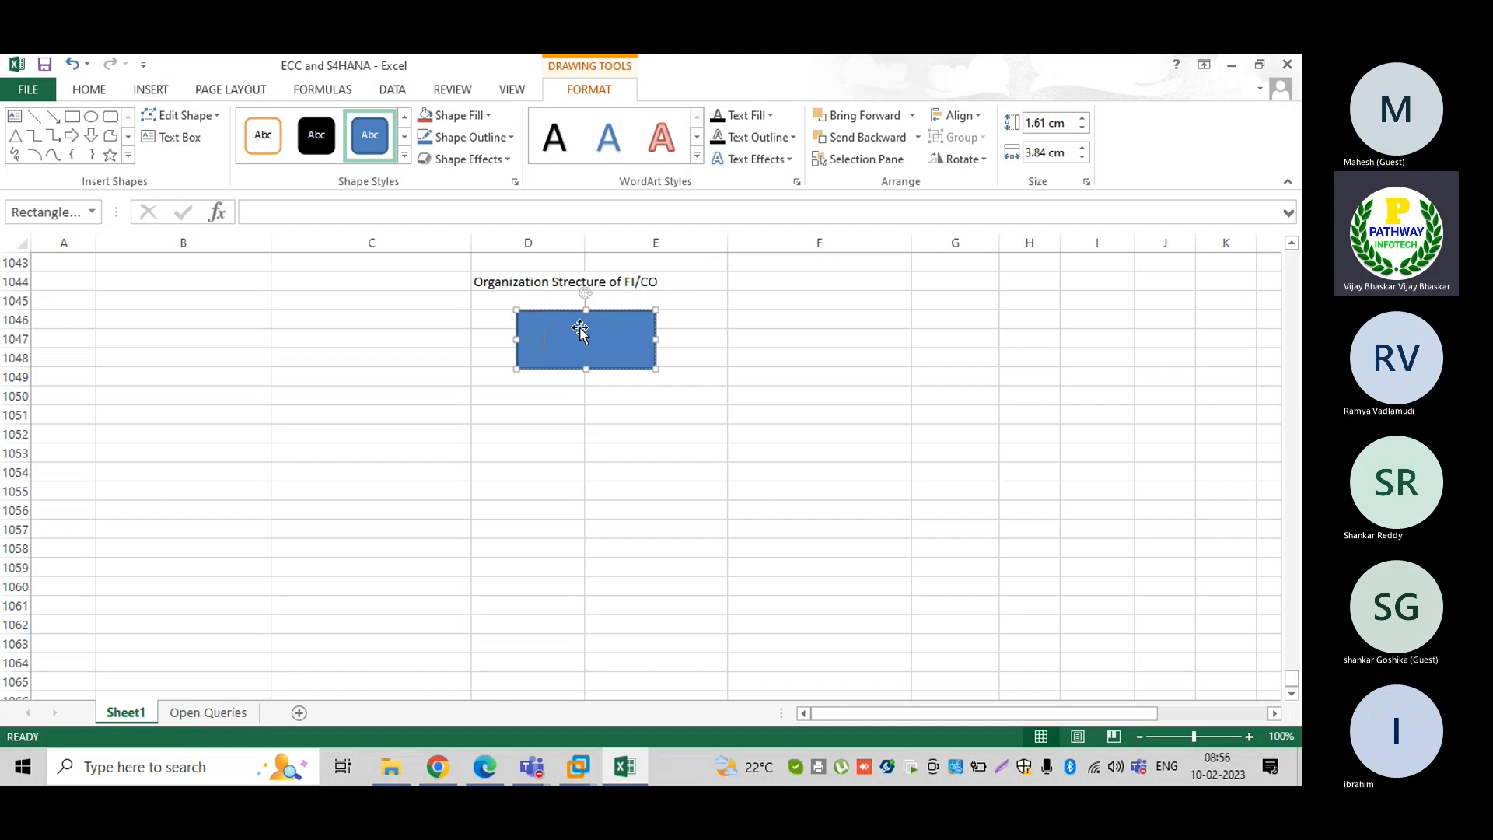
{"action": "type", "text": "Clie"}
{"action": "left_click", "coordinate": [546, 340]}
{"action": "key", "text": "BackSpace"}
{"action": "key", "text": "BackSpace"}
{"action": "key", "text": "BackSpace"}
{"action": "left_click", "coordinate": [507, 474]}
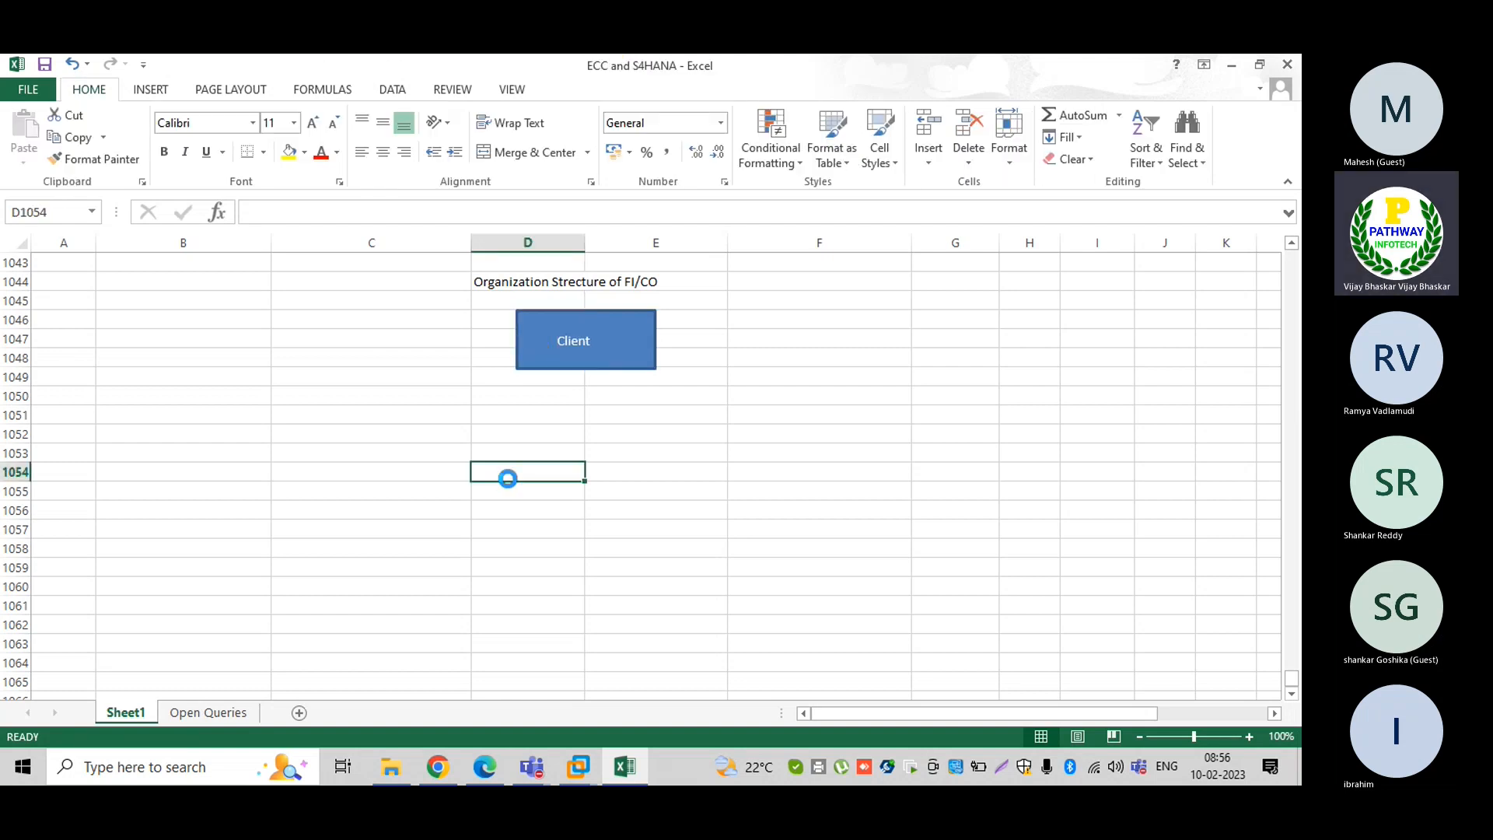
Switch to the Windows Server 2003 VM and log on with the account password
{"action": "mouse_move", "coordinate": [579, 765]}
{"action": "left_click", "coordinate": [595, 677]}
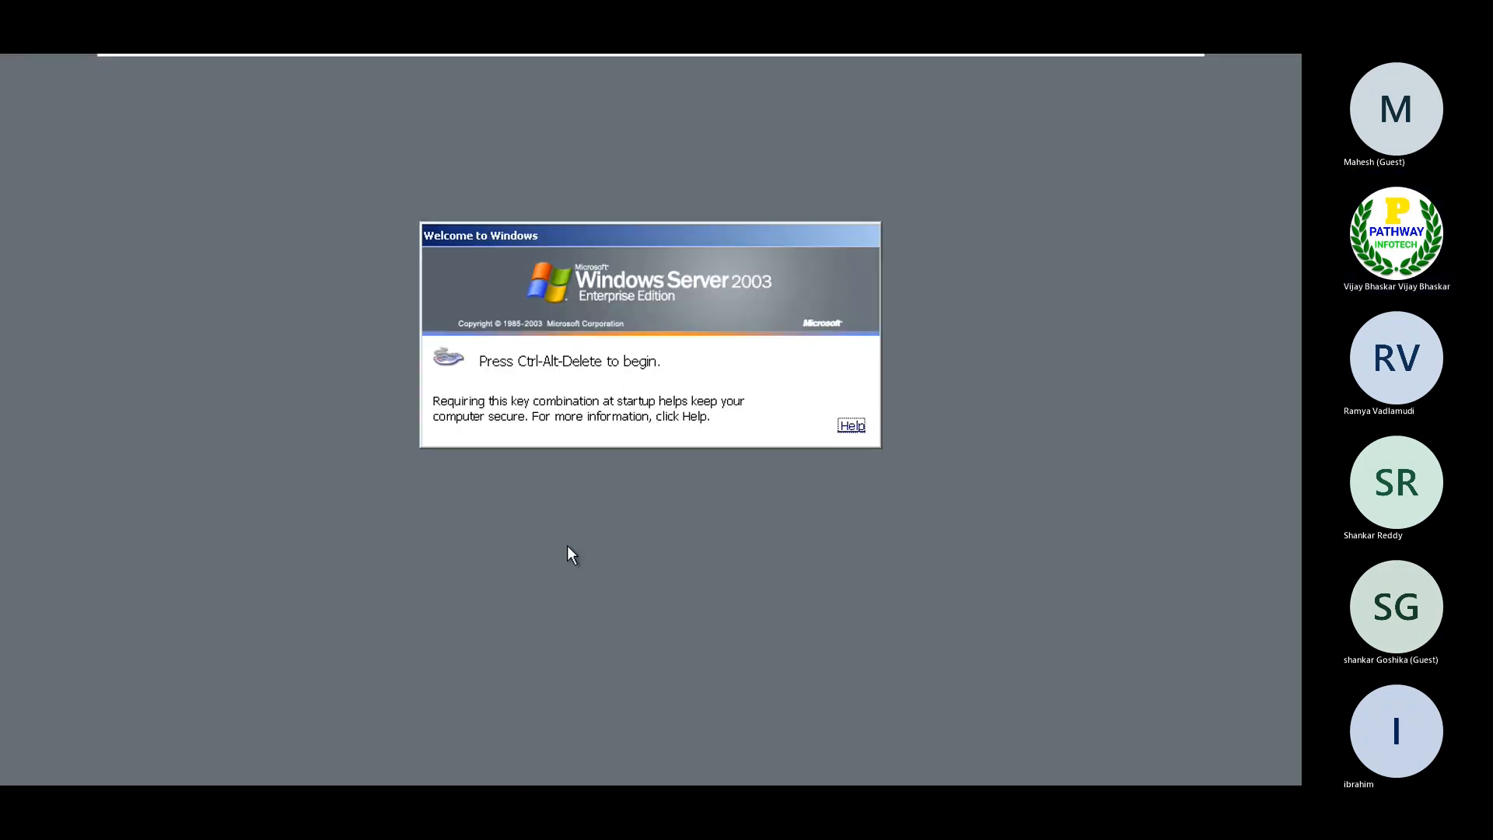
{"action": "key", "text": "ctrl+alt+Delete"}
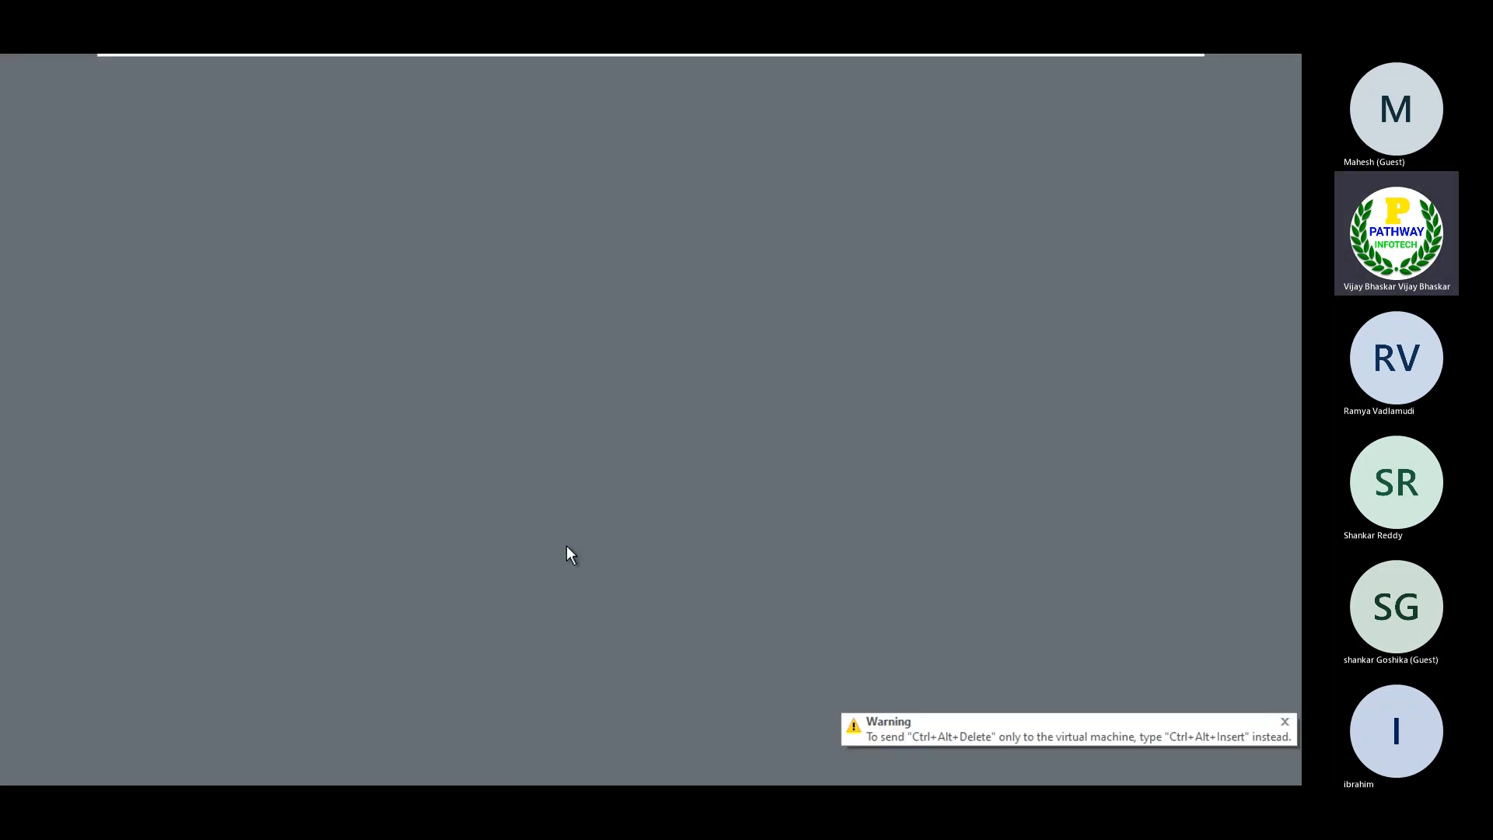
{"action": "type", "text": "*******"}
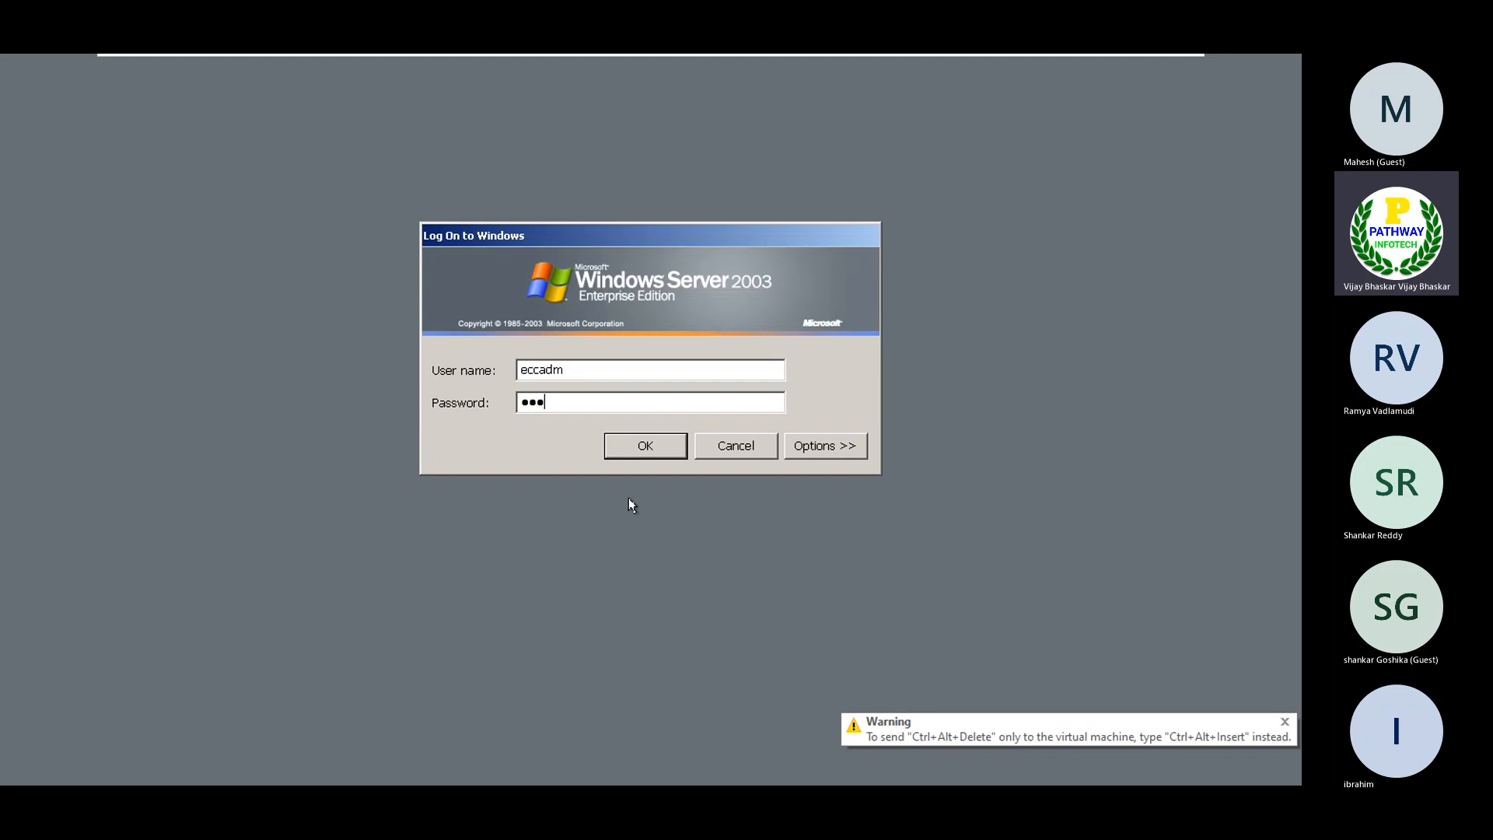
{"action": "type", "text": "*"}
{"action": "key", "text": "Return"}
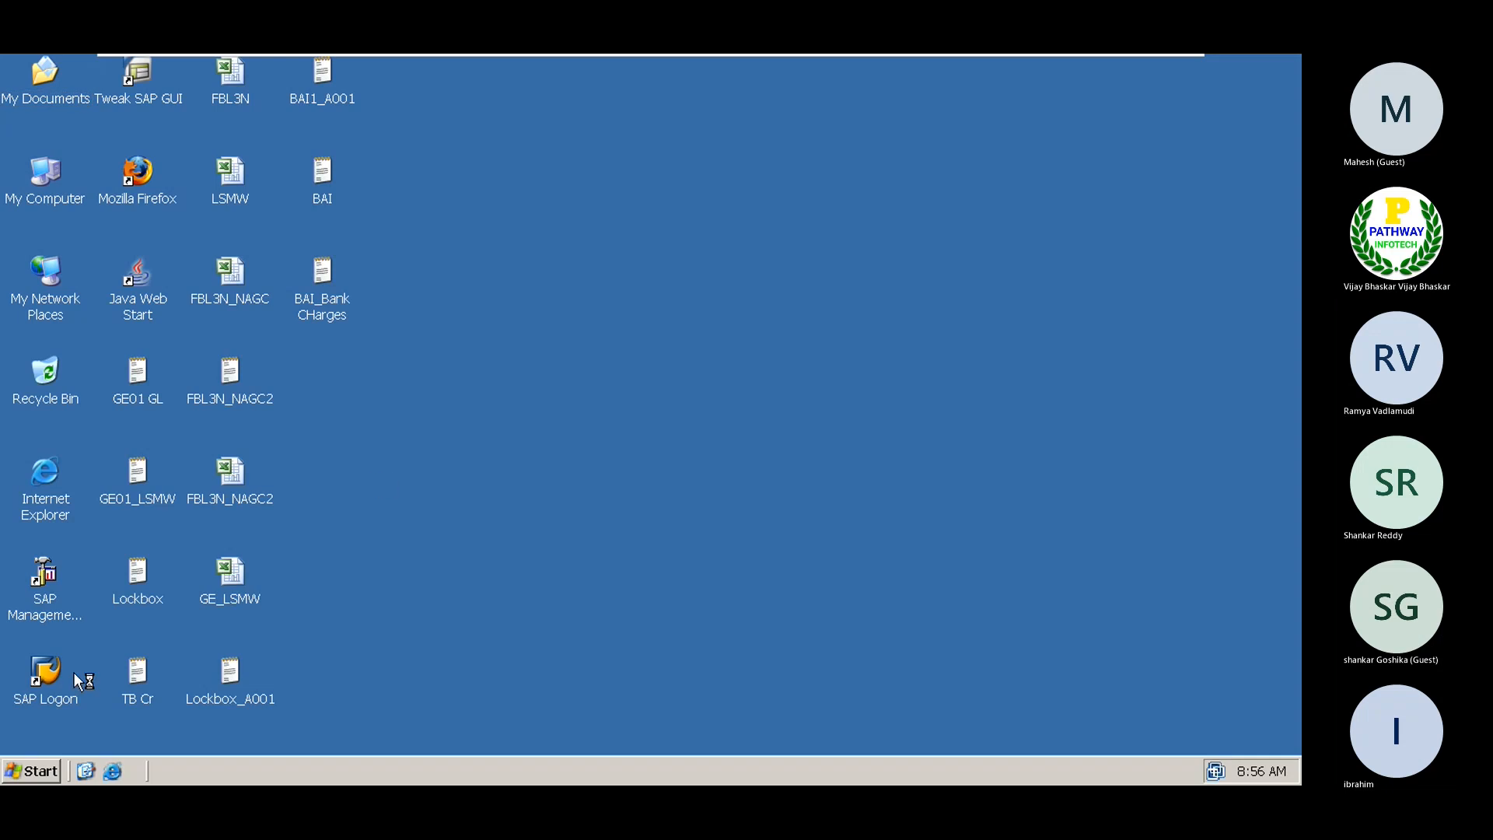
Cancel both new hardware wizards and bring up the SAP Management Console shortcut's menu
{"action": "left_click", "coordinate": [658, 567]}
{"action": "left_click", "coordinate": [708, 604]}
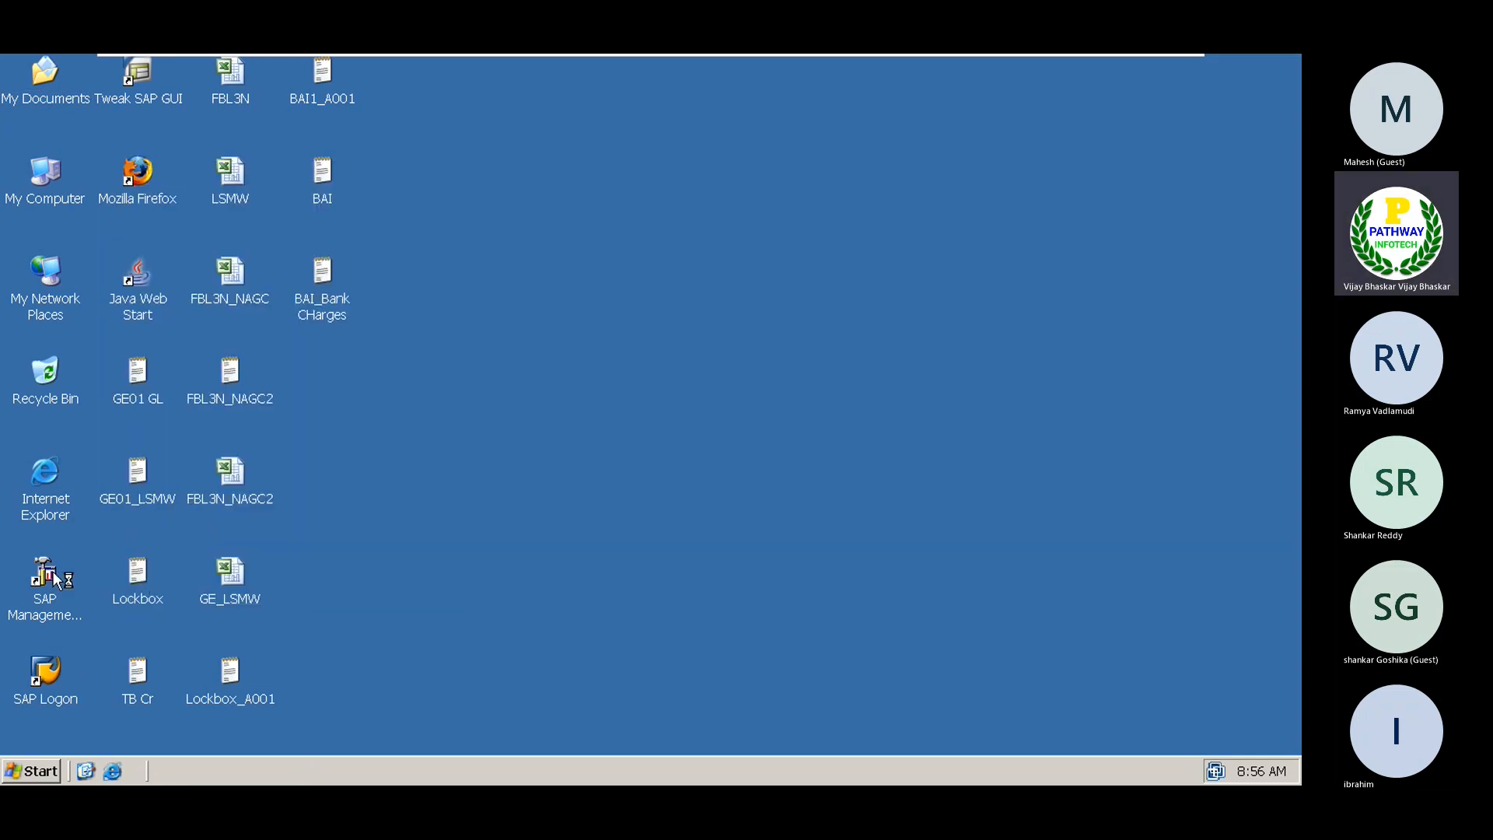
{"action": "right_click", "coordinate": [53, 572]}
Start the ECC system from SAP Management Console, entering the authentication password
{"action": "left_click", "coordinate": [87, 357]}
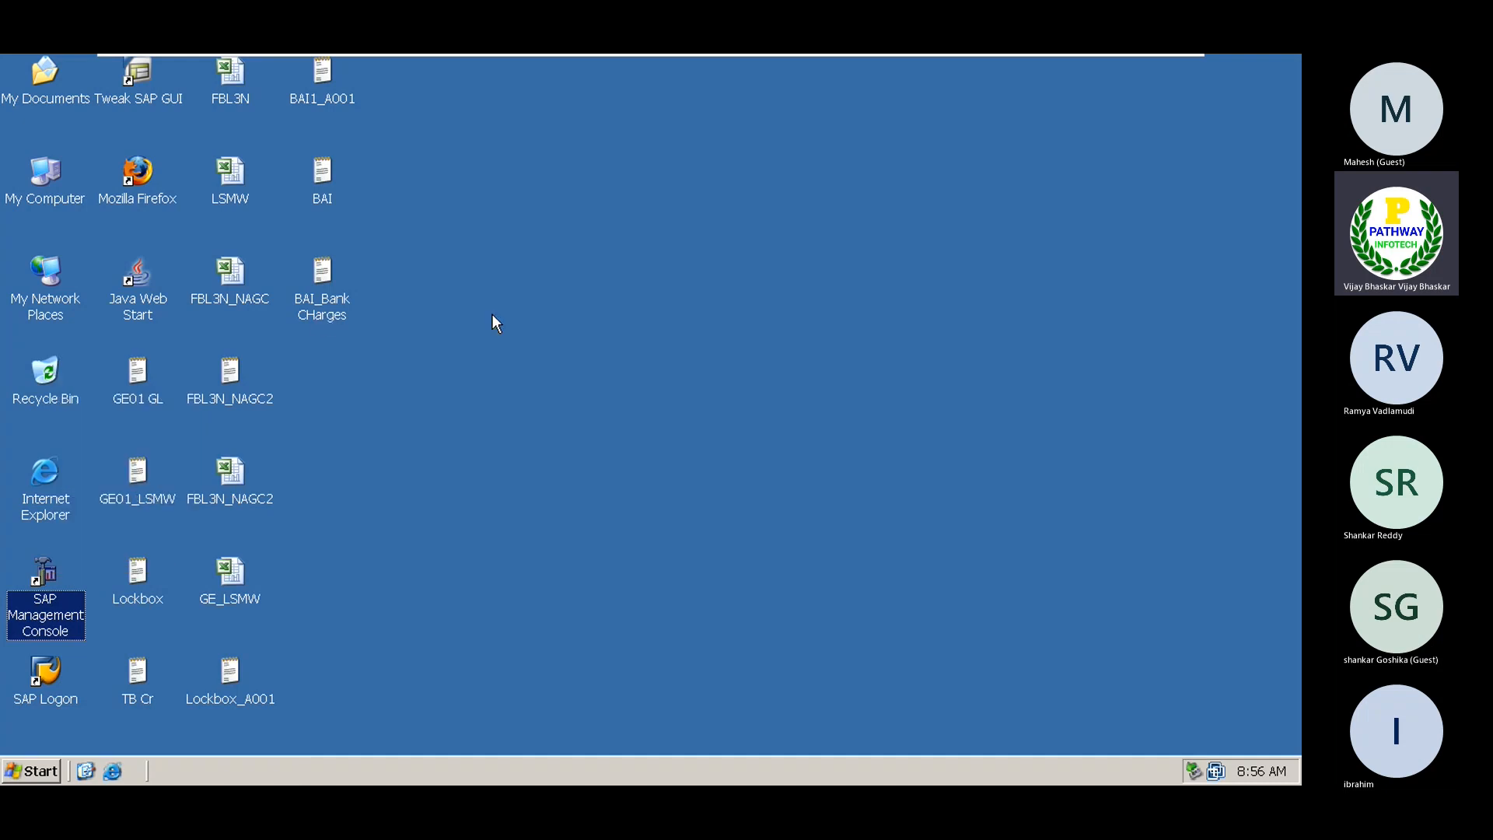
{"action": "right_click", "coordinate": [508, 192]}
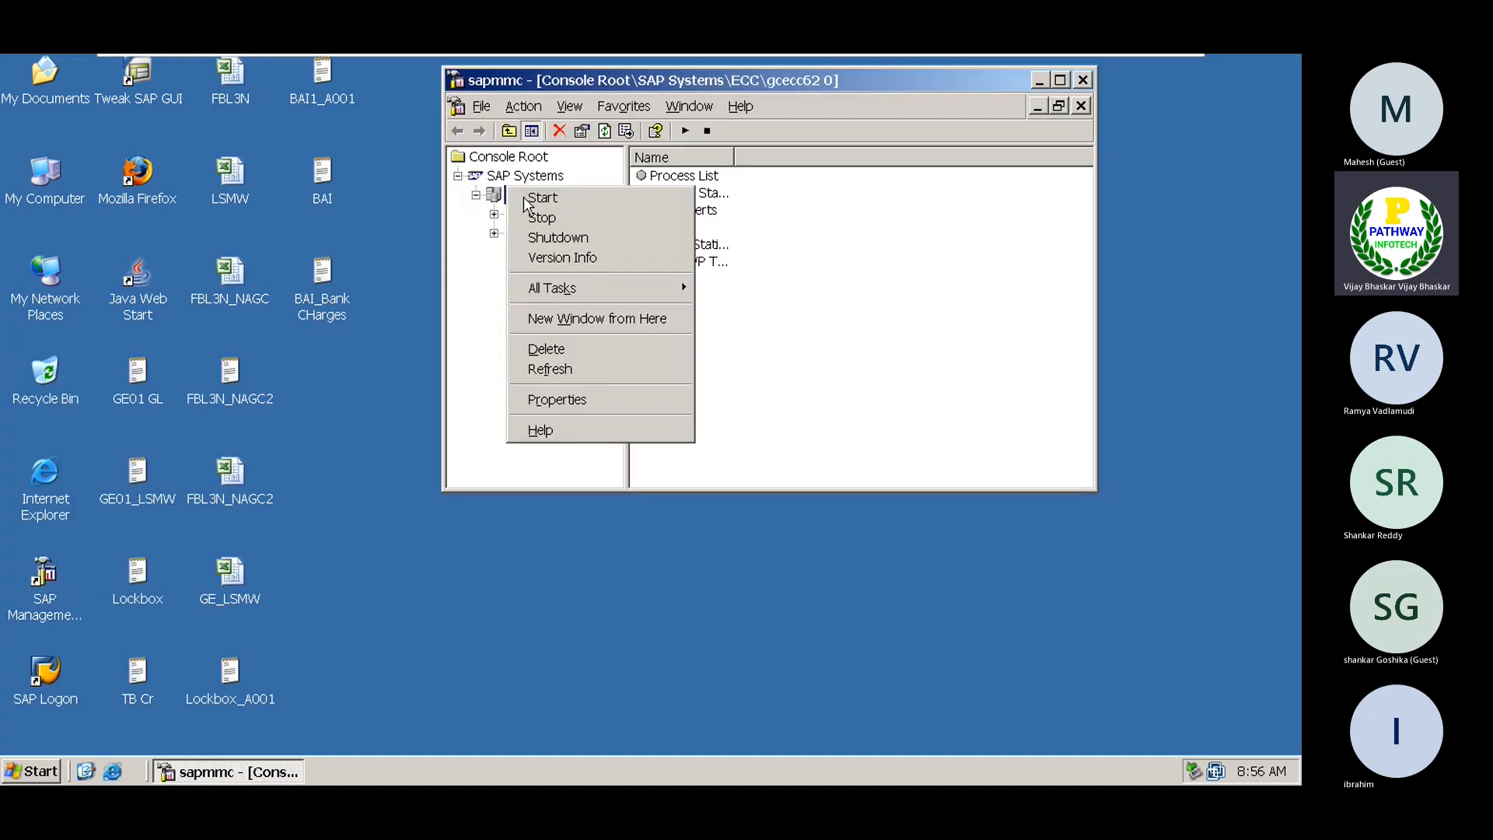
{"action": "left_click", "coordinate": [727, 287]}
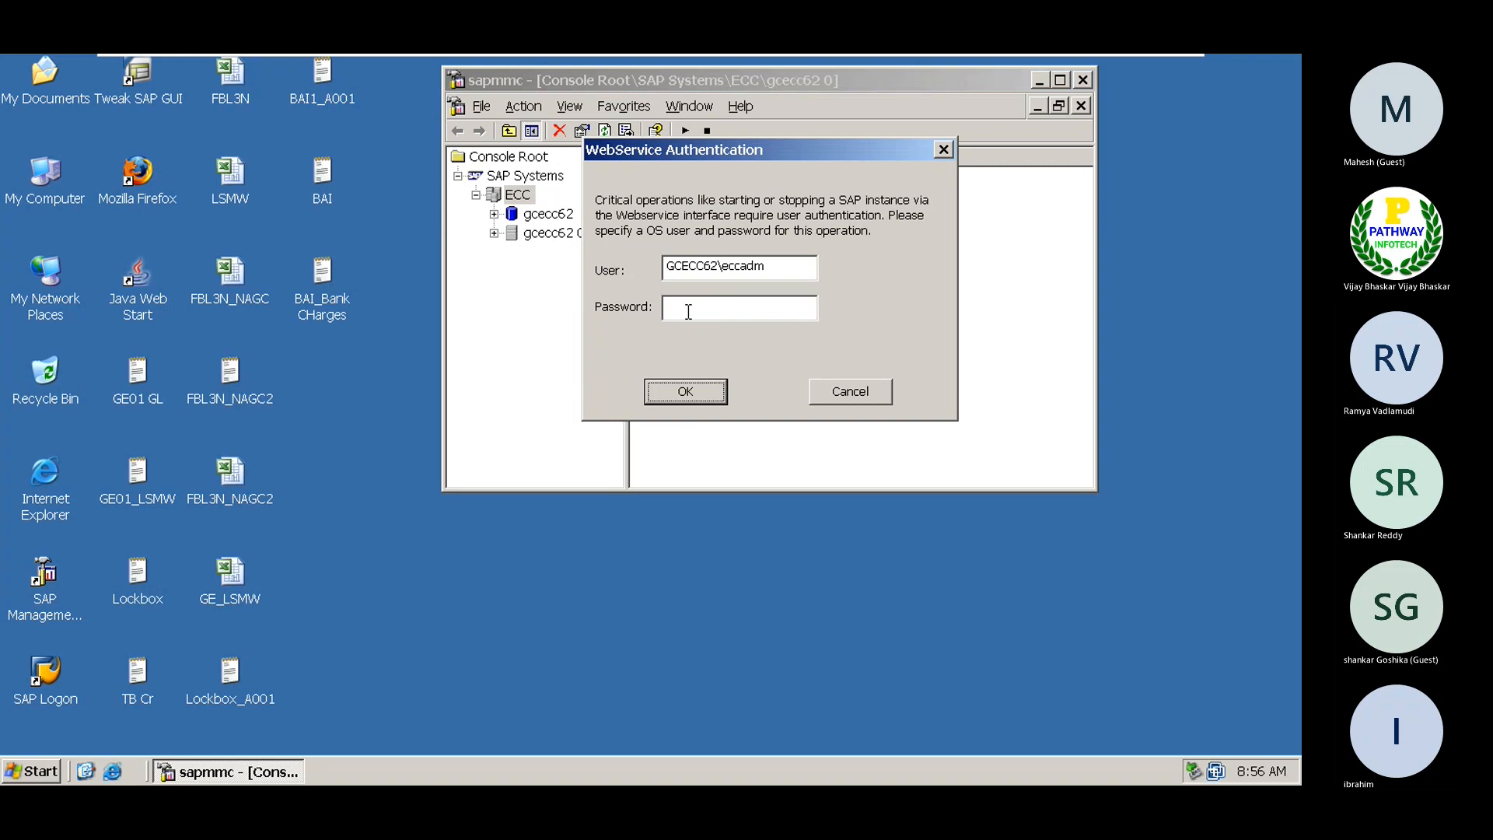
{"action": "left_click", "coordinate": [688, 311]}
{"action": "type", "text": "*******"}
{"action": "key", "text": "Return"}
Try logging on to ECC 6 via SAP Logon, dismiss the connection error, and leave the VM
{"action": "left_click", "coordinate": [44, 677]}
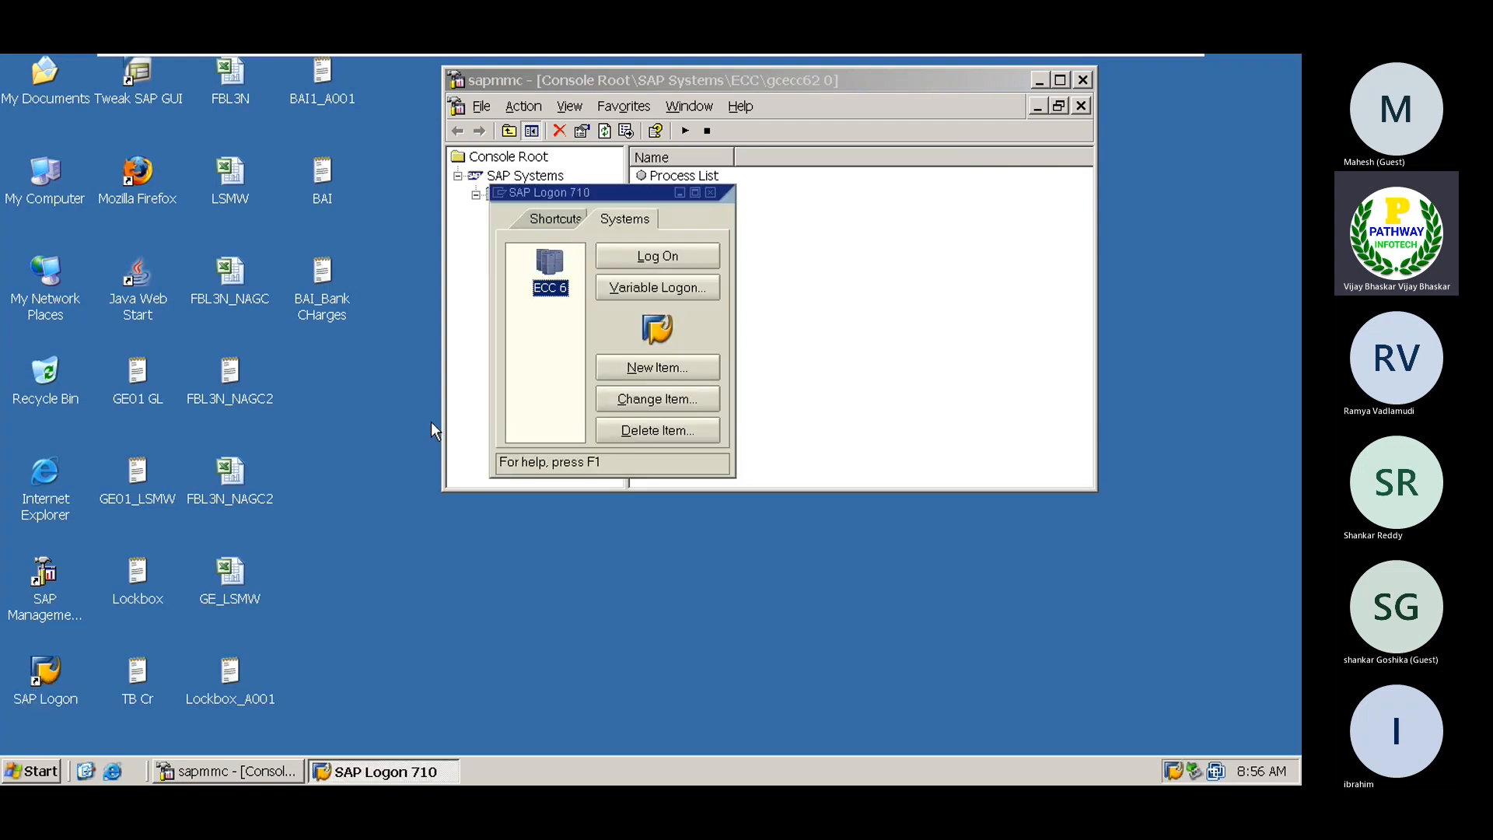
{"action": "left_click", "coordinate": [628, 260]}
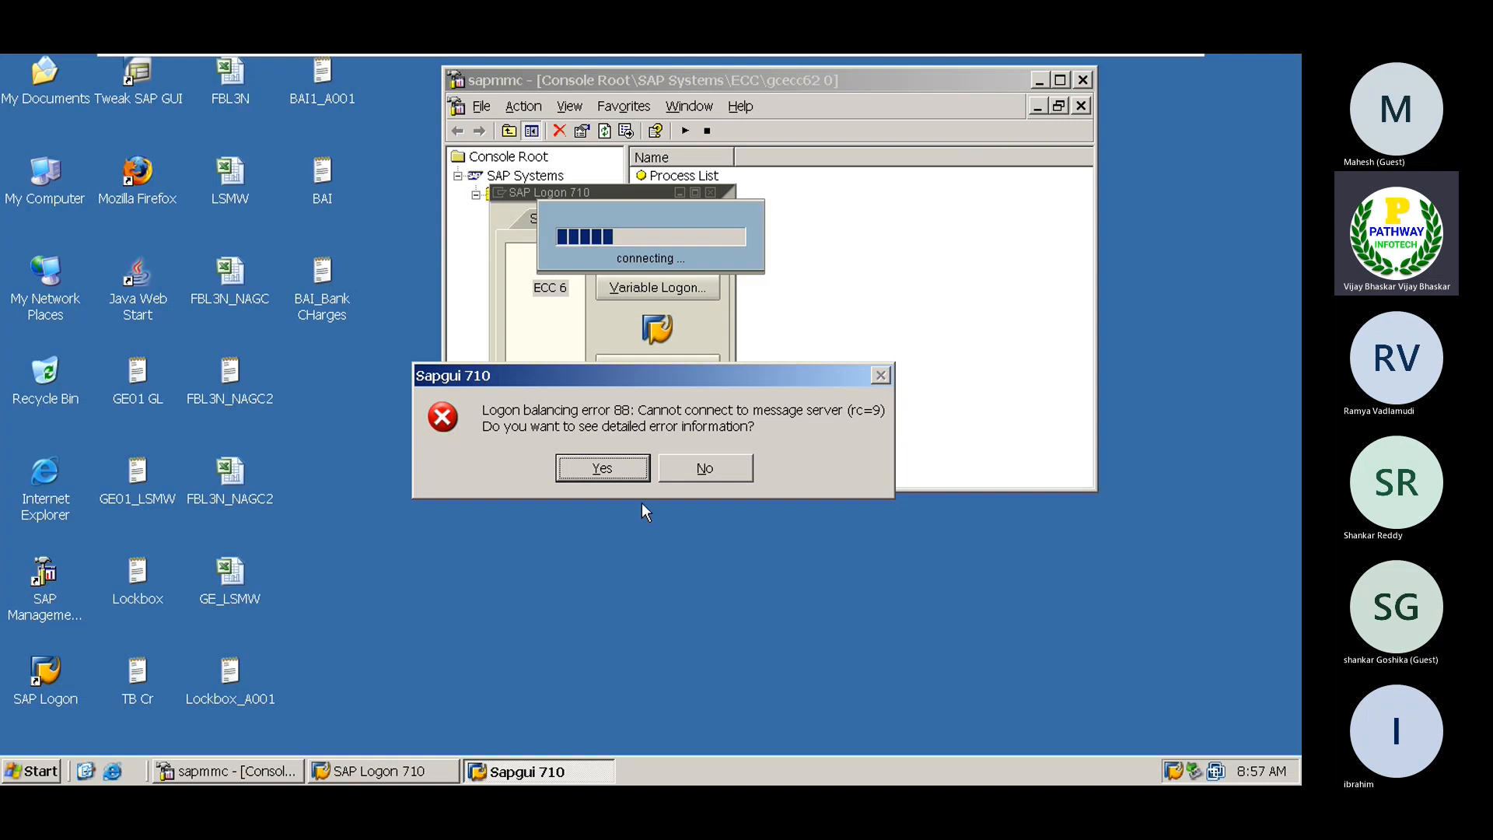
{"action": "left_click", "coordinate": [705, 469]}
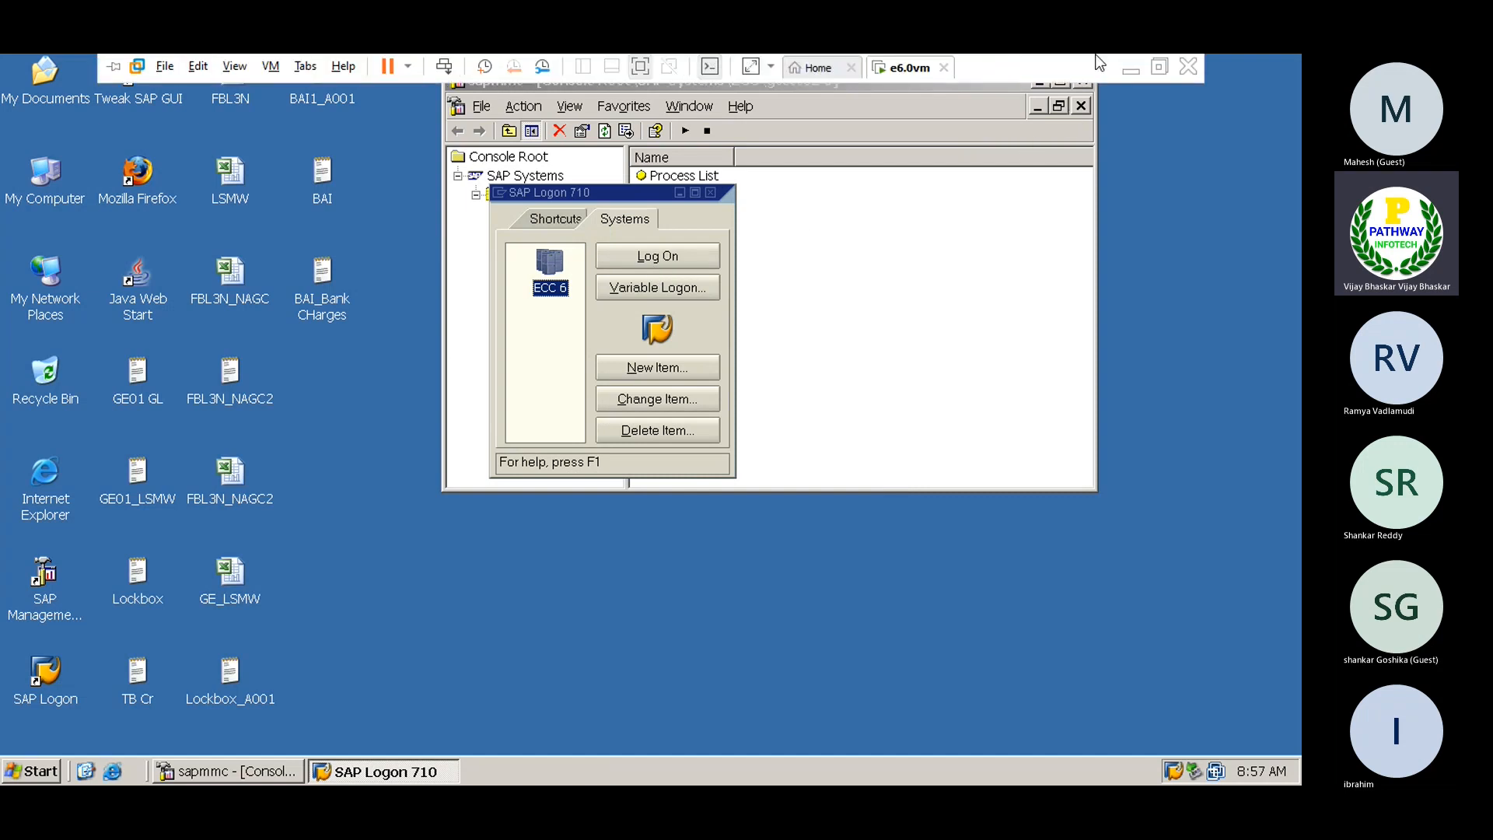
{"action": "left_click", "coordinate": [1125, 71]}
Launch Remote Desktop Connection and connect to 183.82.1.220, accepting the unverified certificate
{"action": "left_click", "coordinate": [162, 779]}
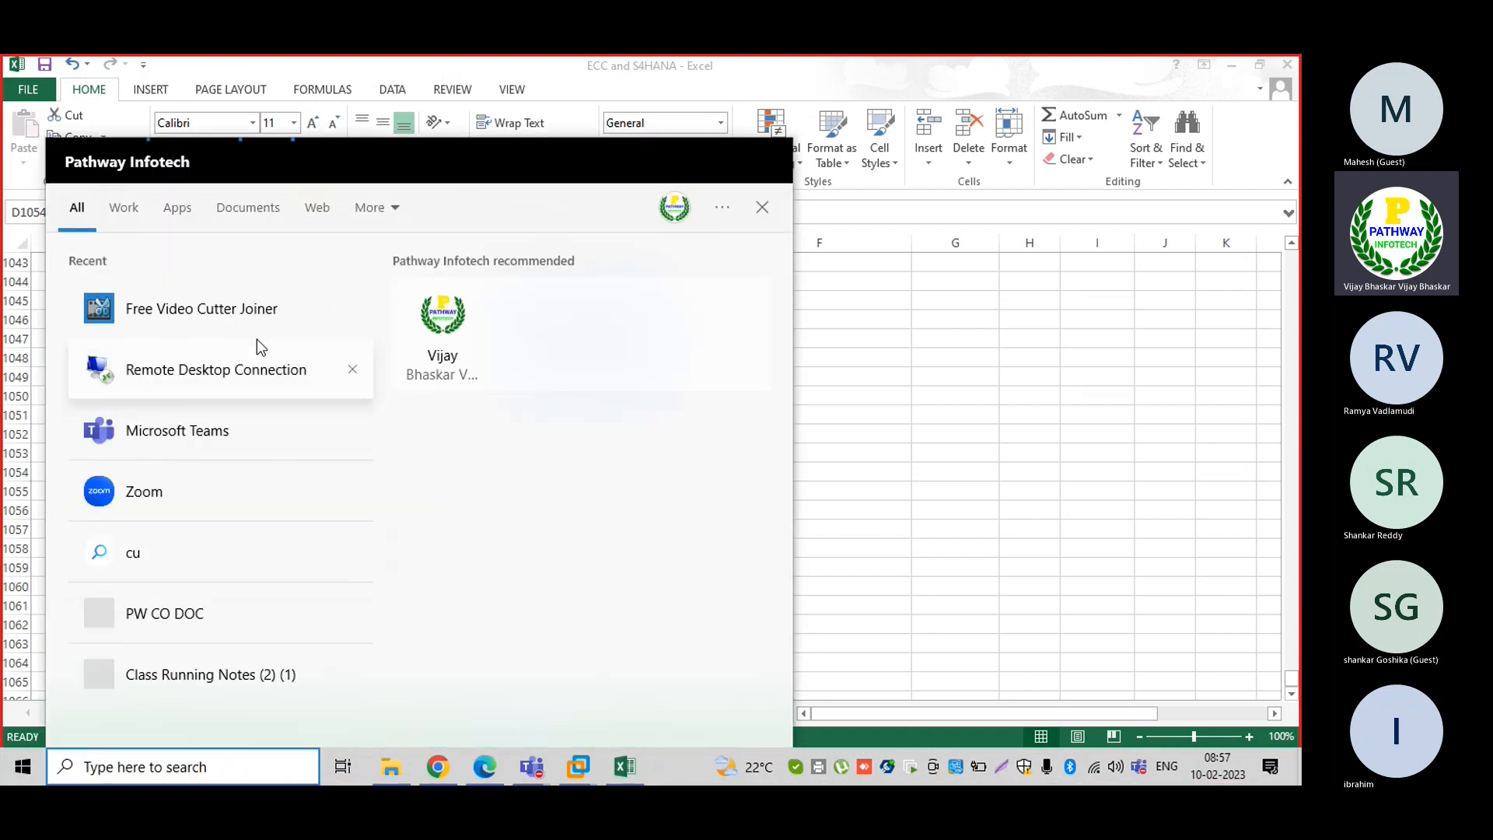
{"action": "left_click", "coordinate": [228, 369]}
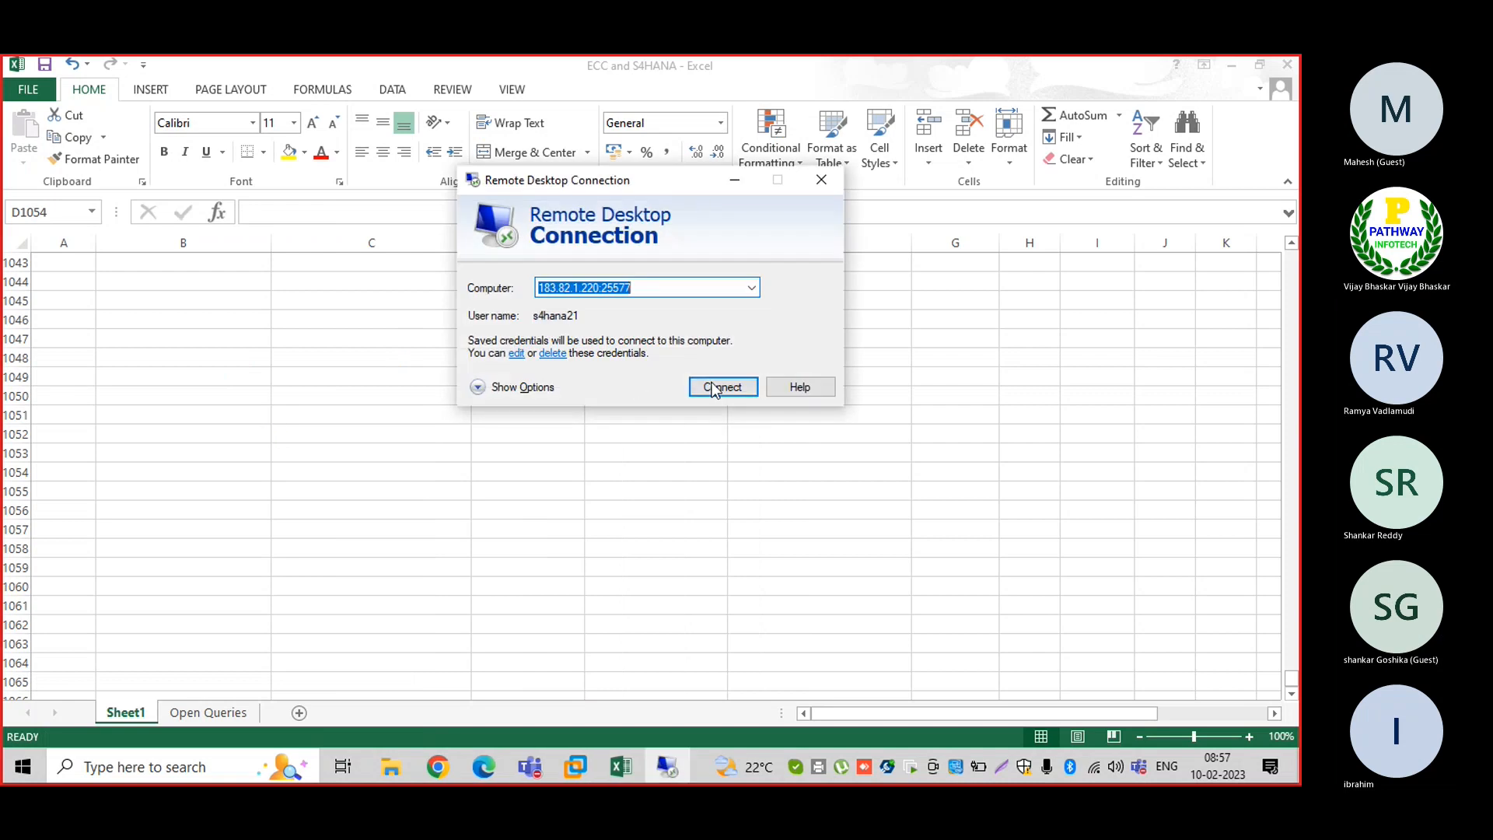
{"action": "left_click", "coordinate": [721, 385]}
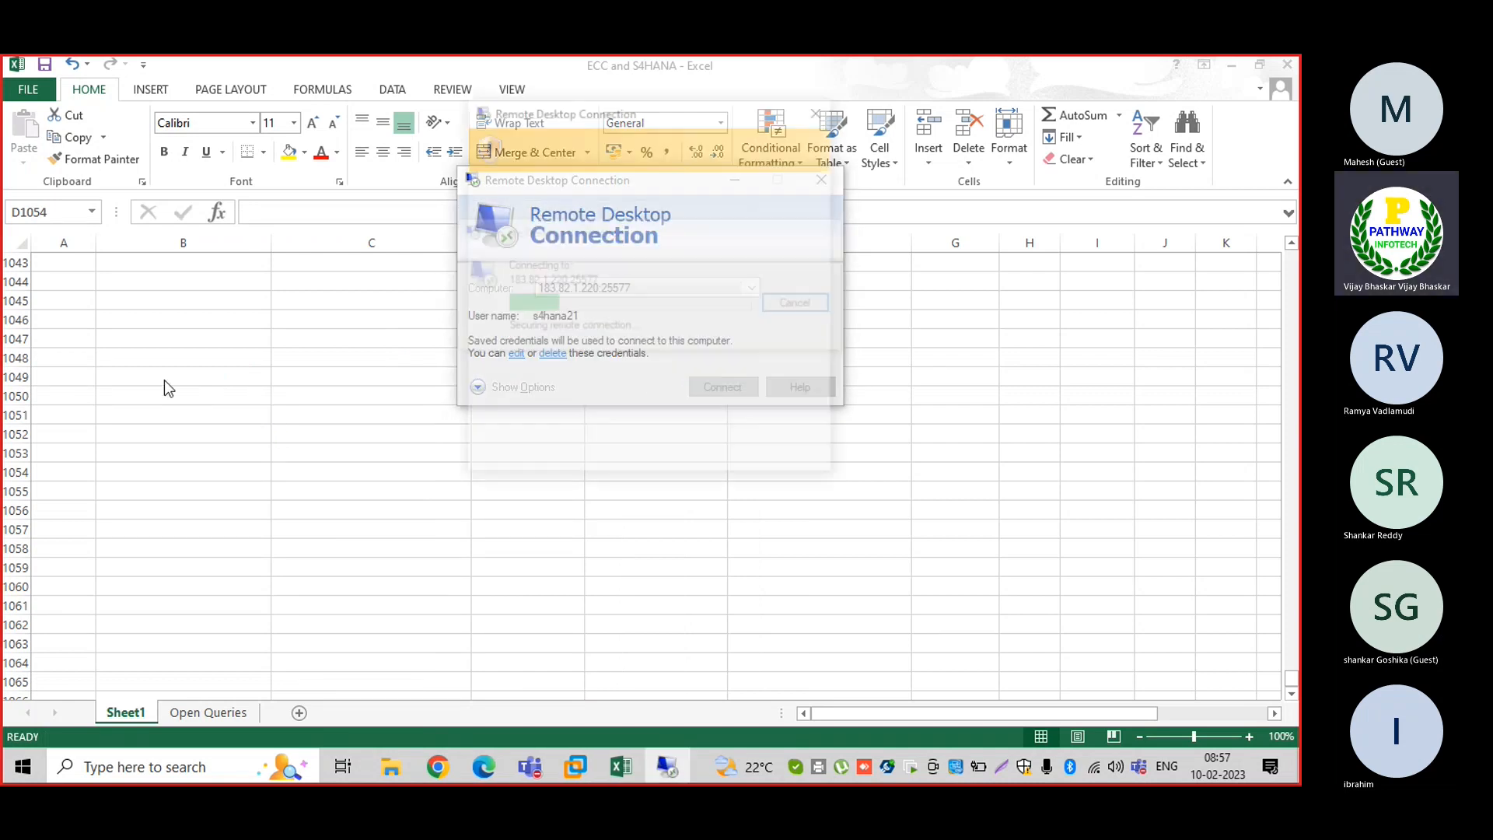
{"action": "left_click", "coordinate": [710, 452]}
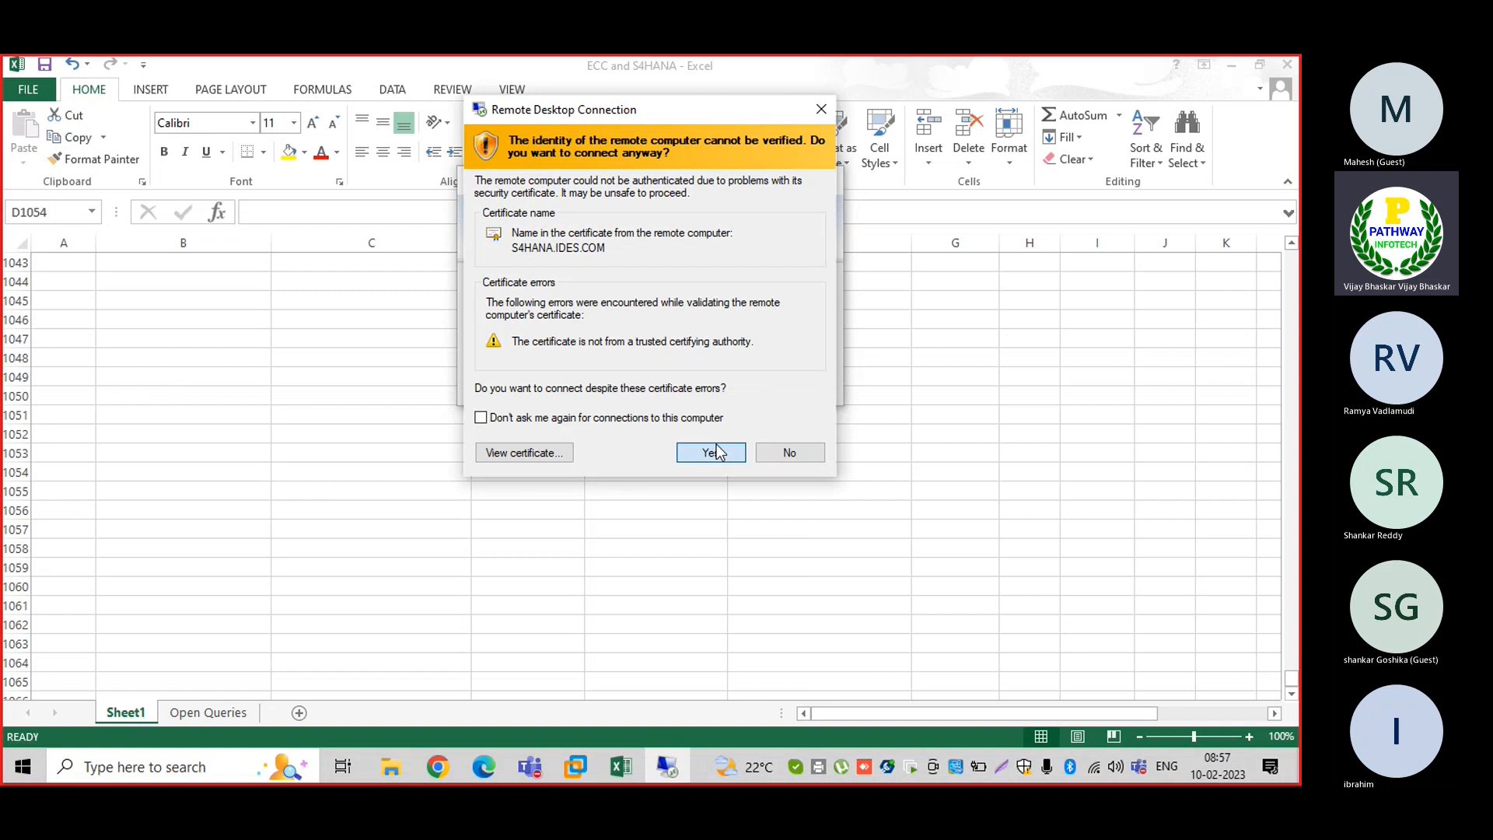
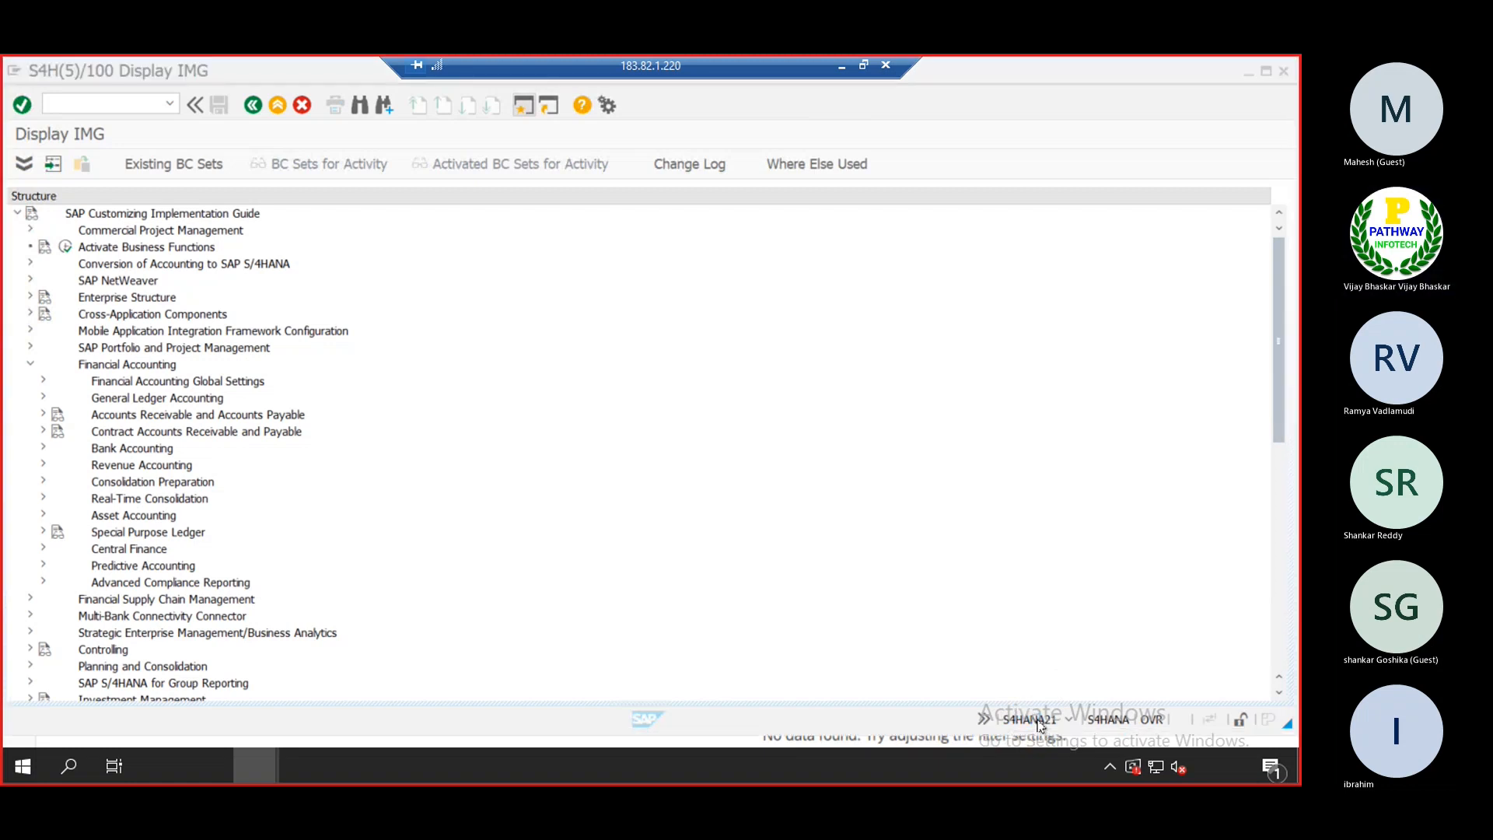
Minimize the remote S/4HANA session so the 'ECC and S4HANA' Excel workbook is visible
{"action": "left_click", "coordinate": [840, 68]}
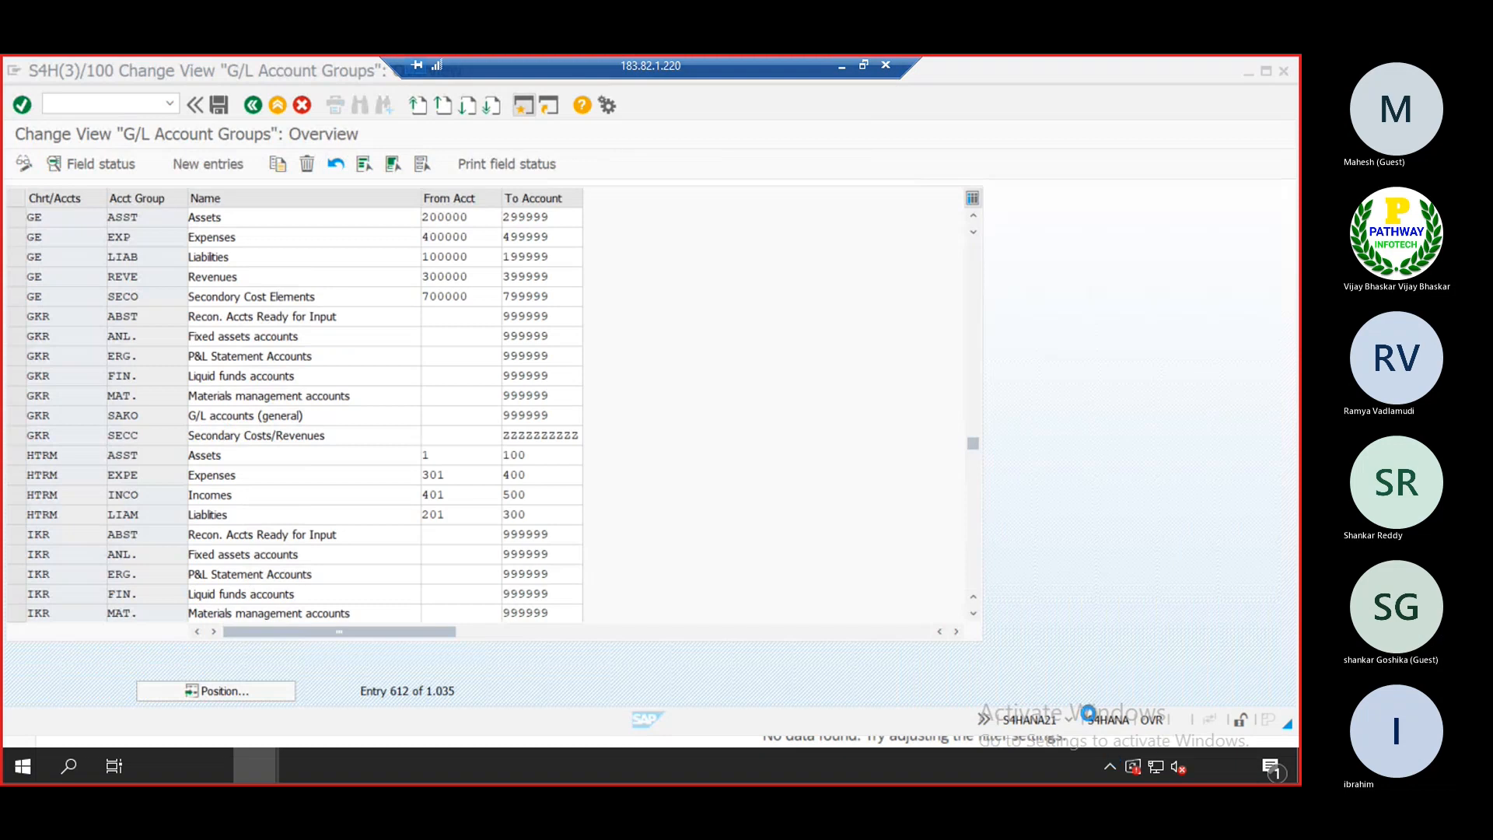
{"action": "left_click", "coordinate": [839, 66]}
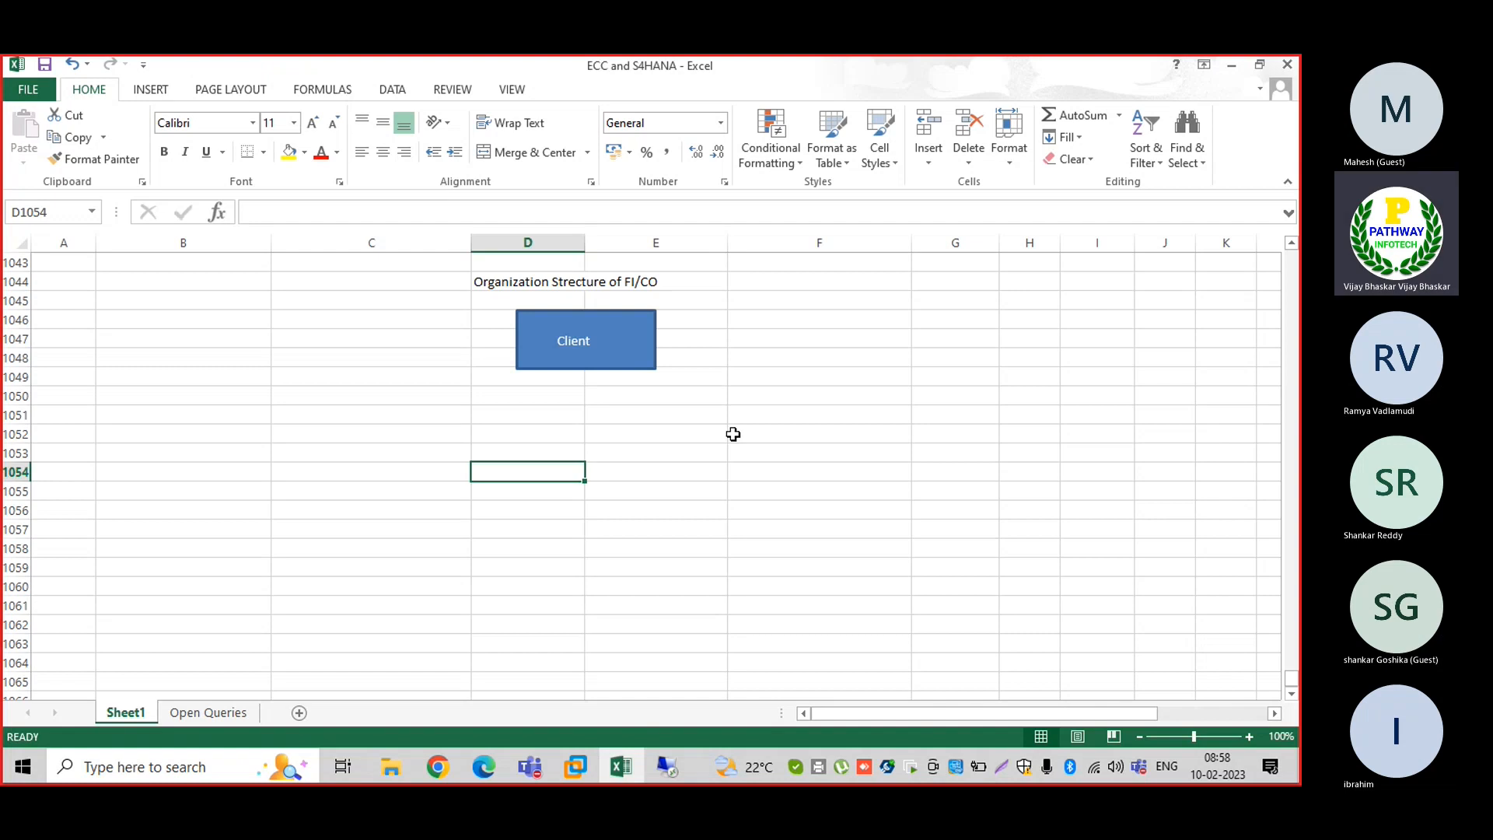
Restore the ECC VM window and log on to ECC 6, dismissing two logon errors before retrying
{"action": "left_click", "coordinate": [576, 767]}
{"action": "left_click", "coordinate": [642, 634]}
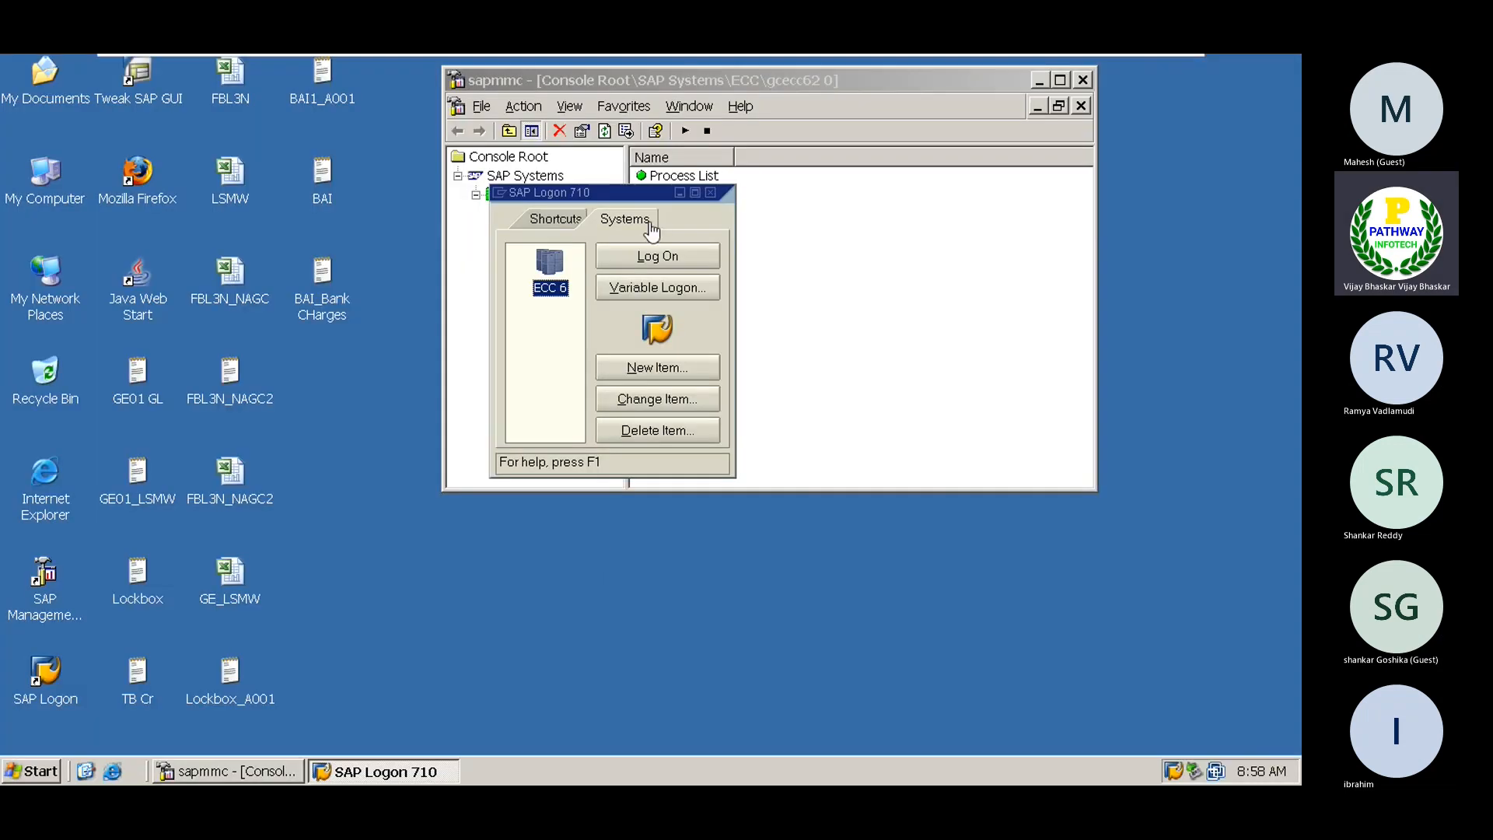
{"action": "left_click", "coordinate": [642, 253]}
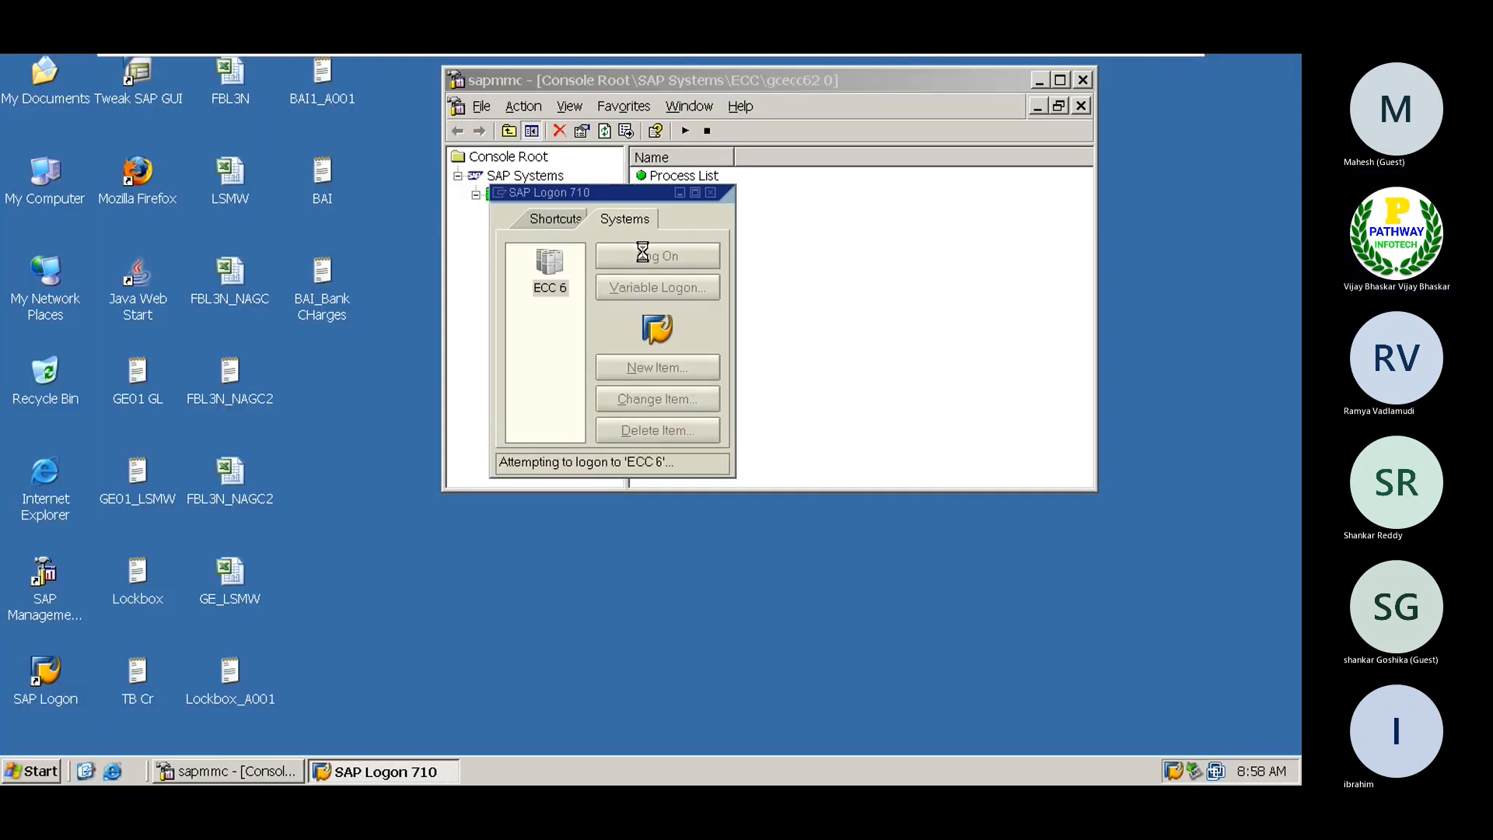
{"action": "left_click", "coordinate": [686, 504]}
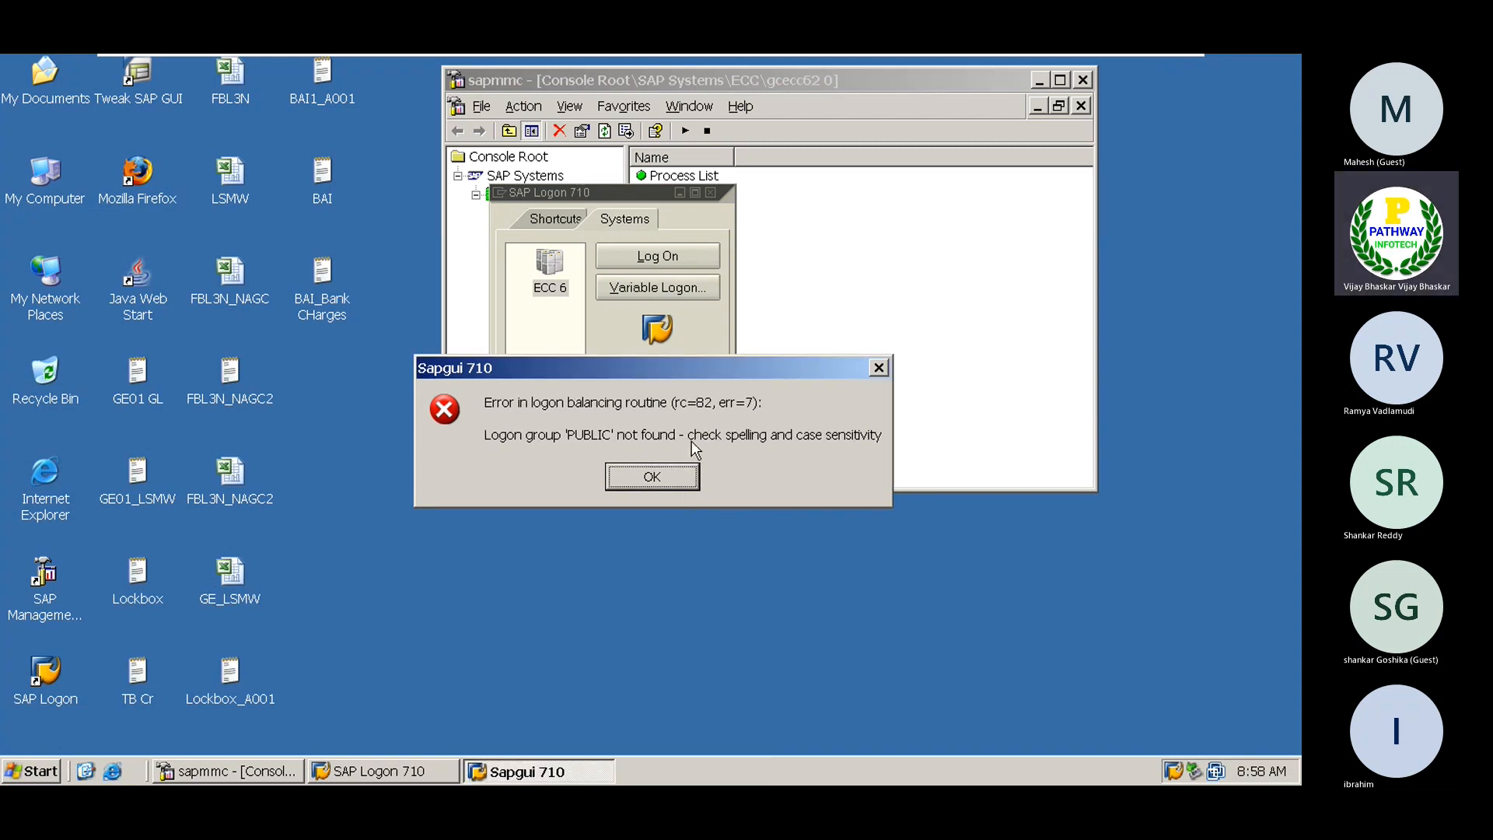
{"action": "left_click", "coordinate": [665, 479]}
{"action": "left_click", "coordinate": [638, 252]}
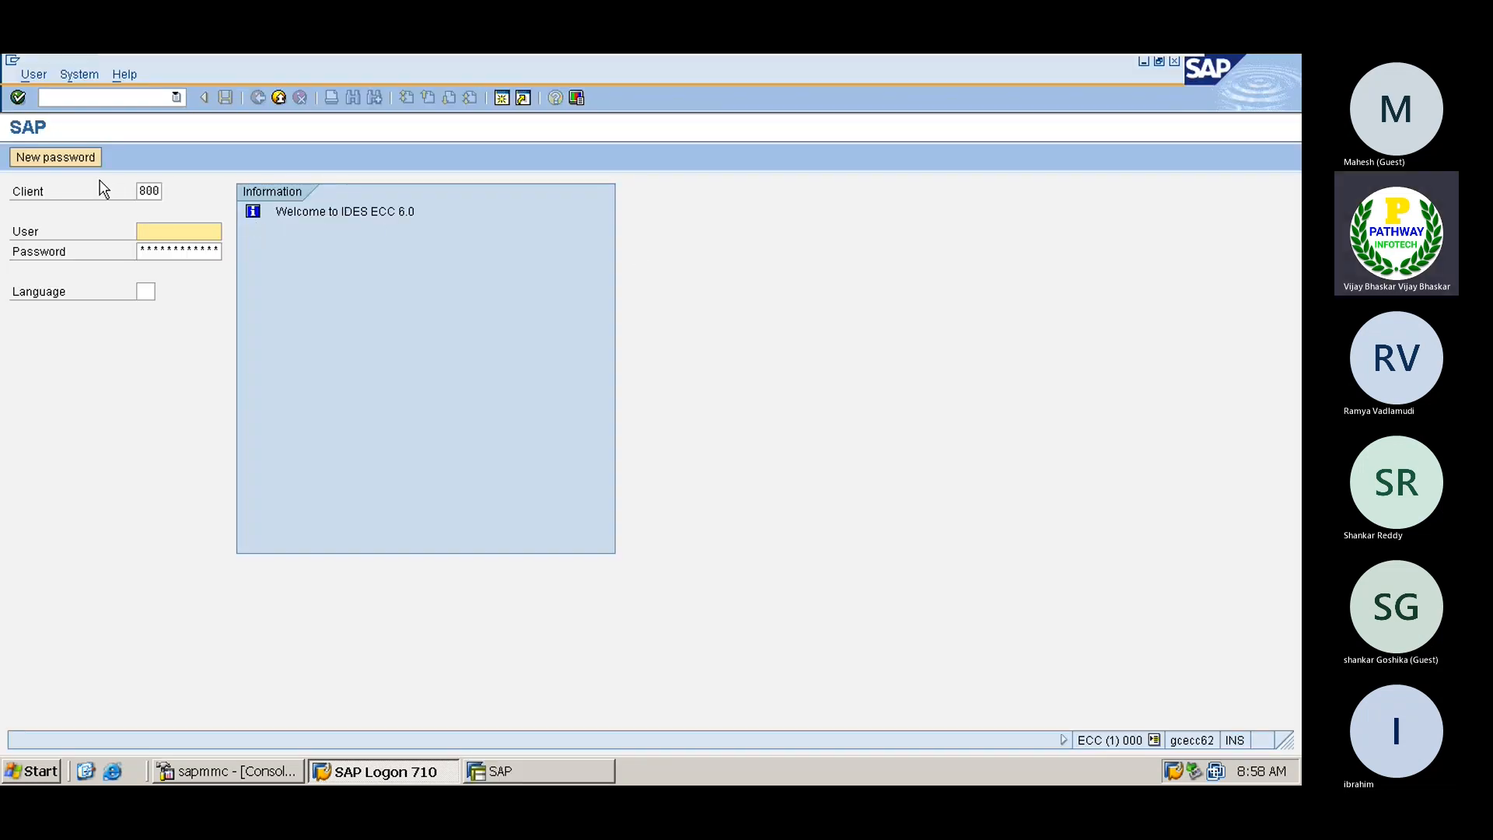
{"action": "left_click", "coordinate": [141, 190]}
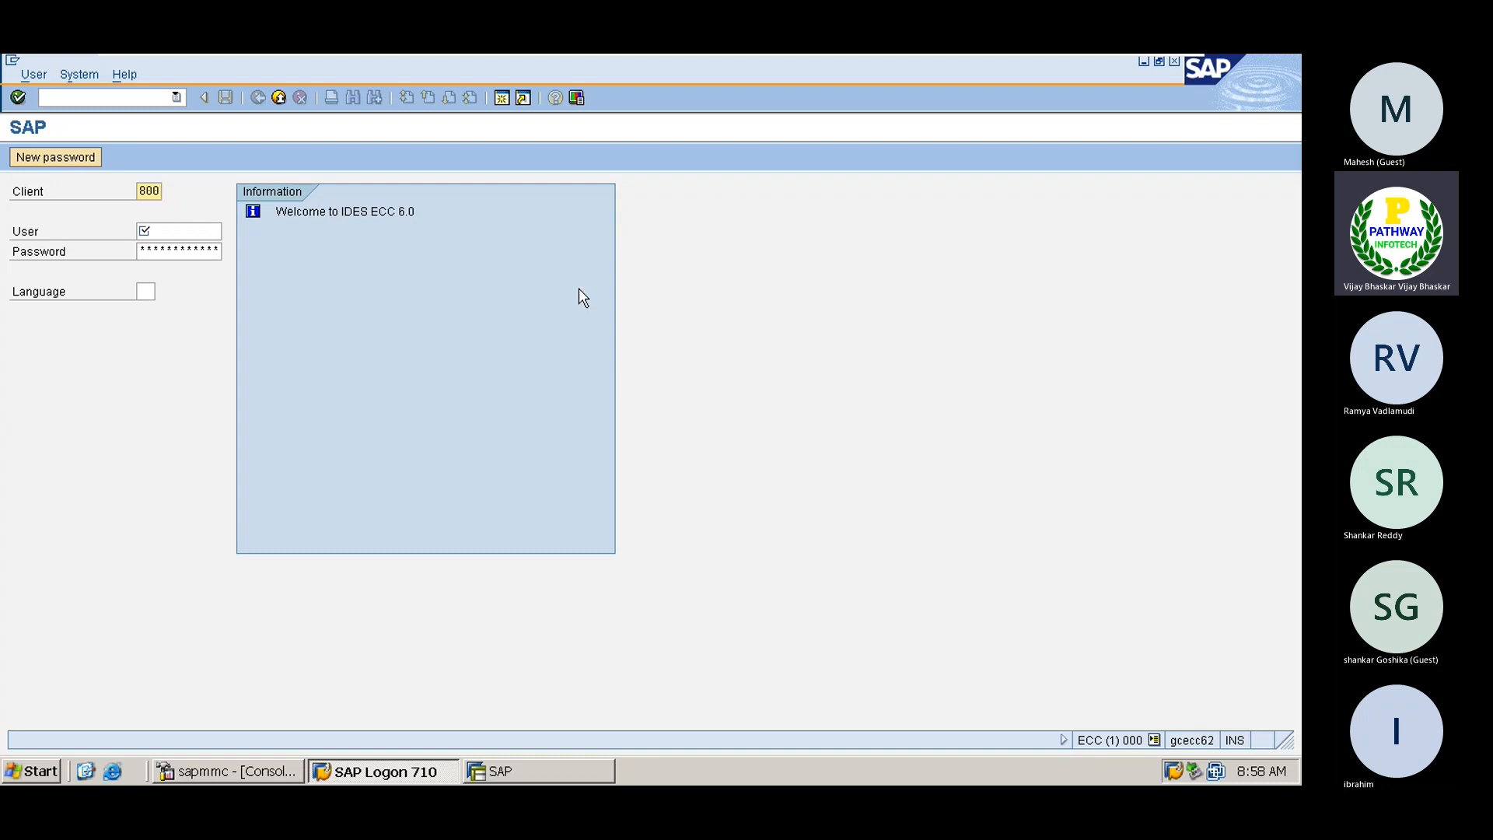
{"action": "mouse_move", "coordinate": [964, 62]}
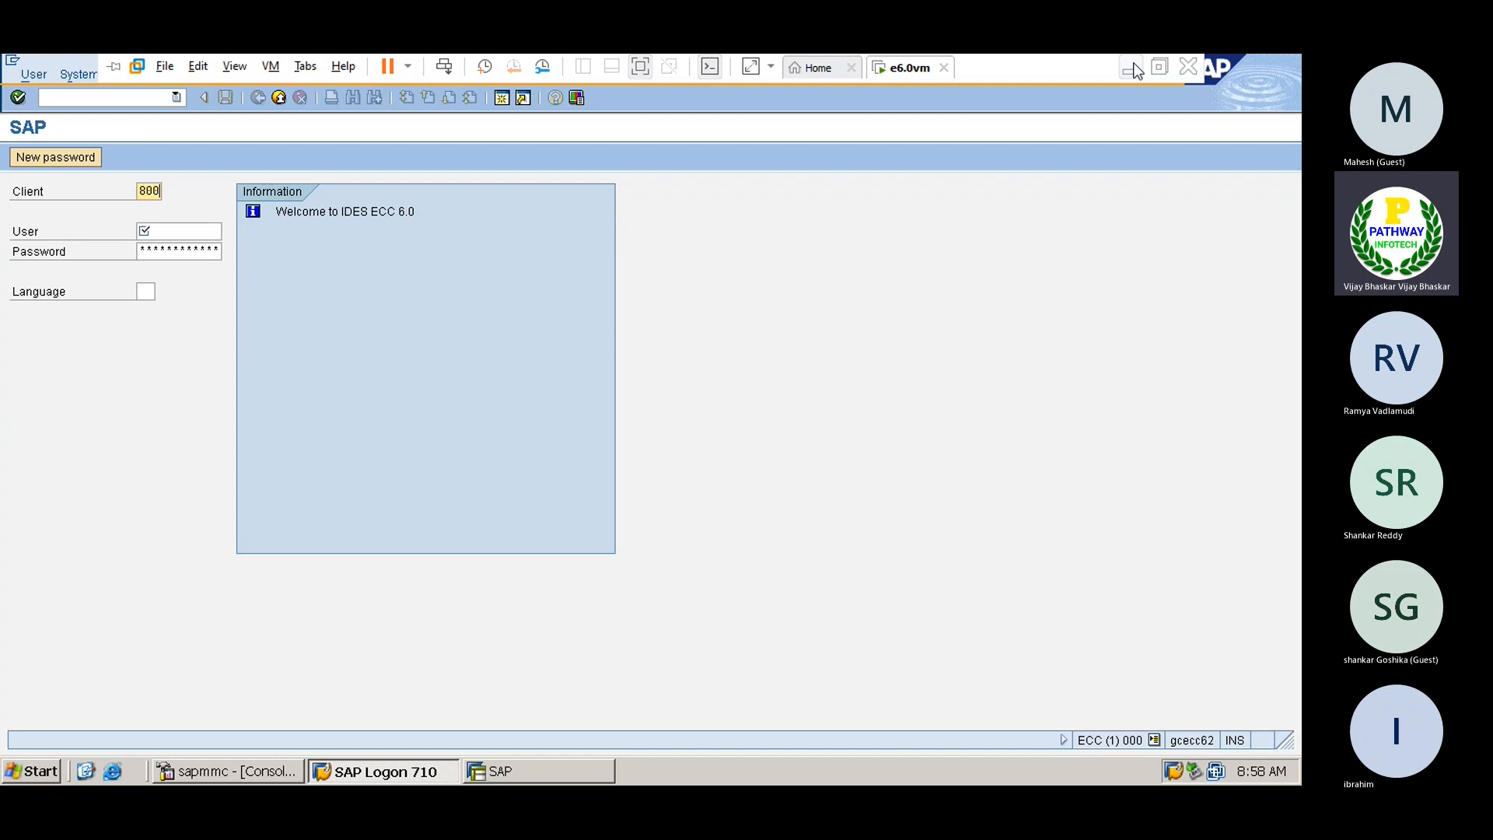
Back in Excel, paste a copy of the Client box directly below it
{"action": "left_click", "coordinate": [1134, 71]}
{"action": "left_click", "coordinate": [554, 414]}
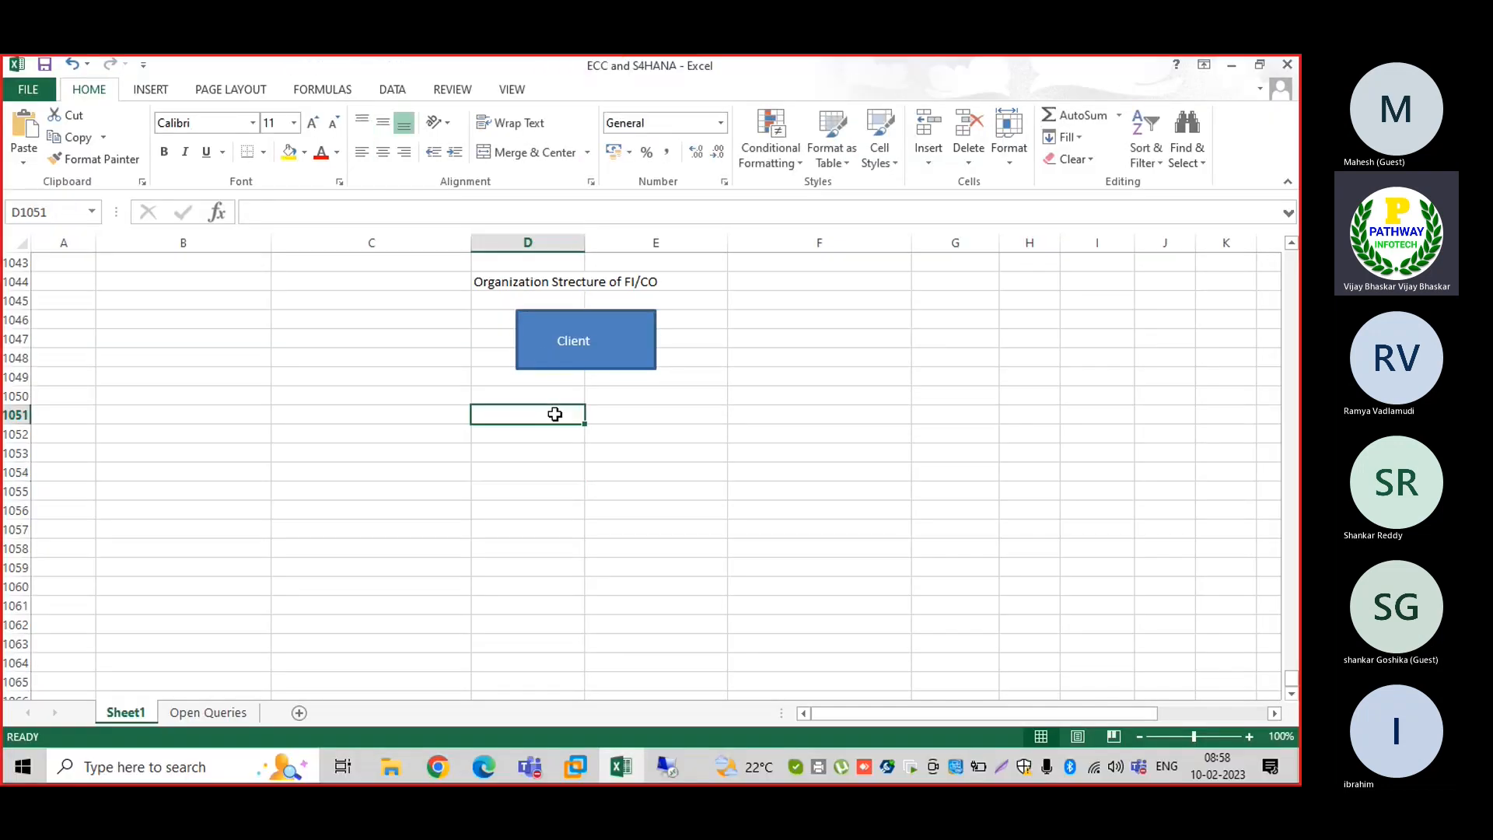
{"action": "key", "text": "ctrl+c"}
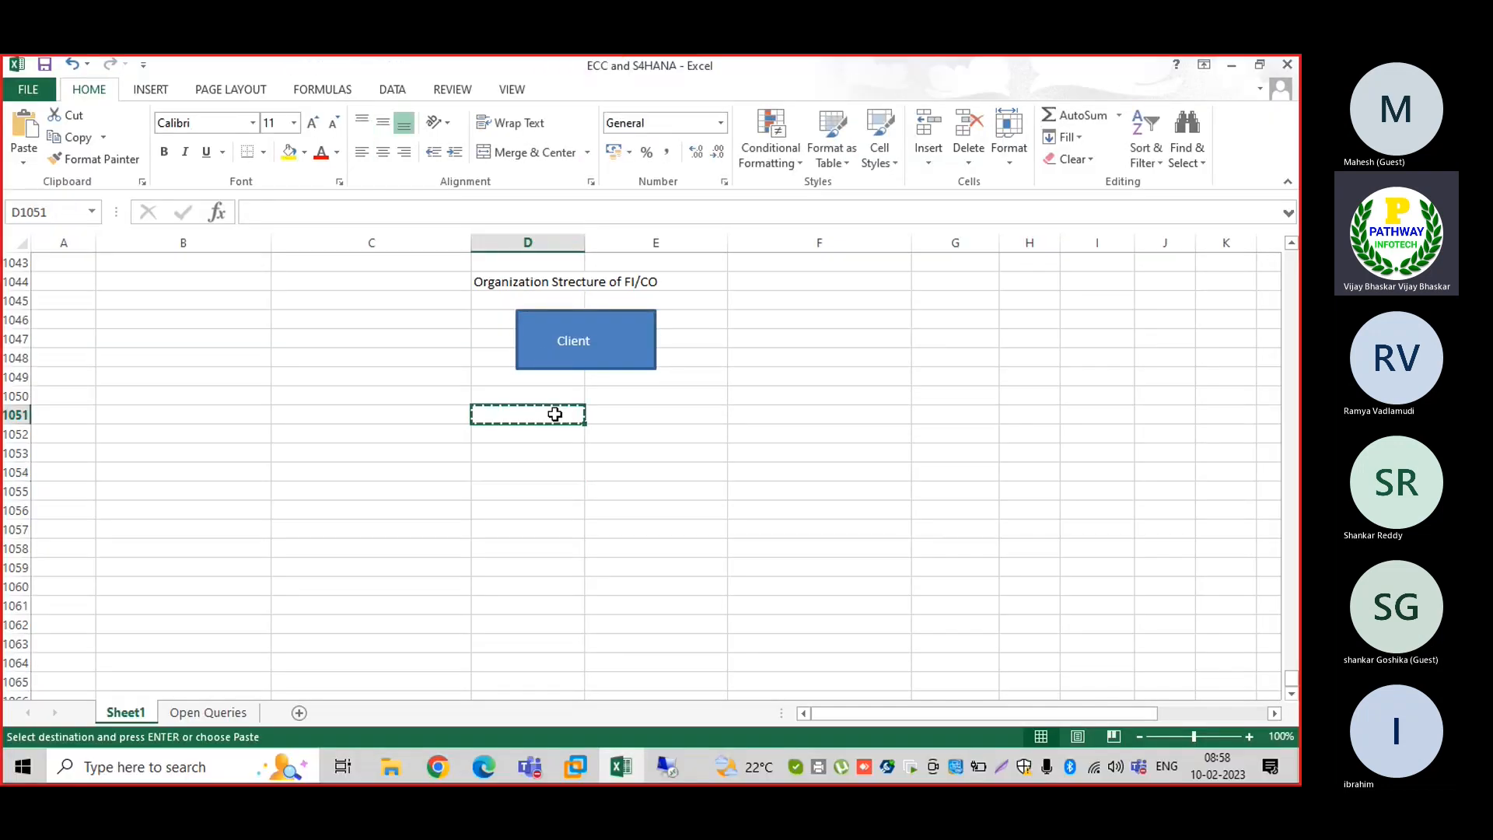
{"action": "left_click", "coordinate": [547, 362]}
{"action": "key", "text": "ctrl+c"}
{"action": "left_click", "coordinate": [555, 418]}
{"action": "key", "text": "ctrl+v"}
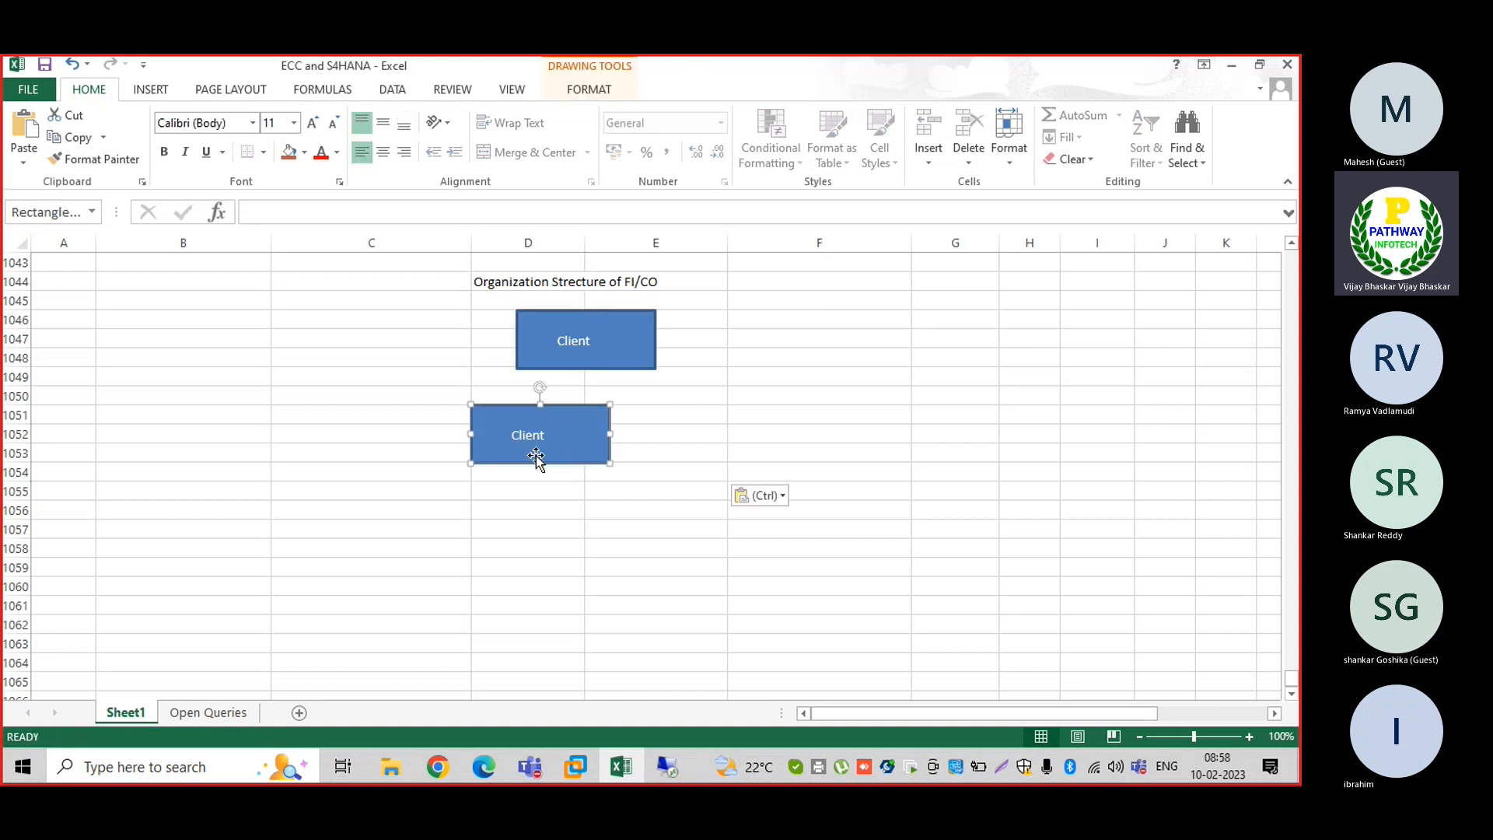
{"action": "mouse_move", "coordinate": [544, 463]}
{"action": "left_mouse_down"}
{"action": "mouse_move", "coordinate": [584, 463]}
{"action": "mouse_move", "coordinate": [568, 465]}
{"action": "left_mouse_up"}
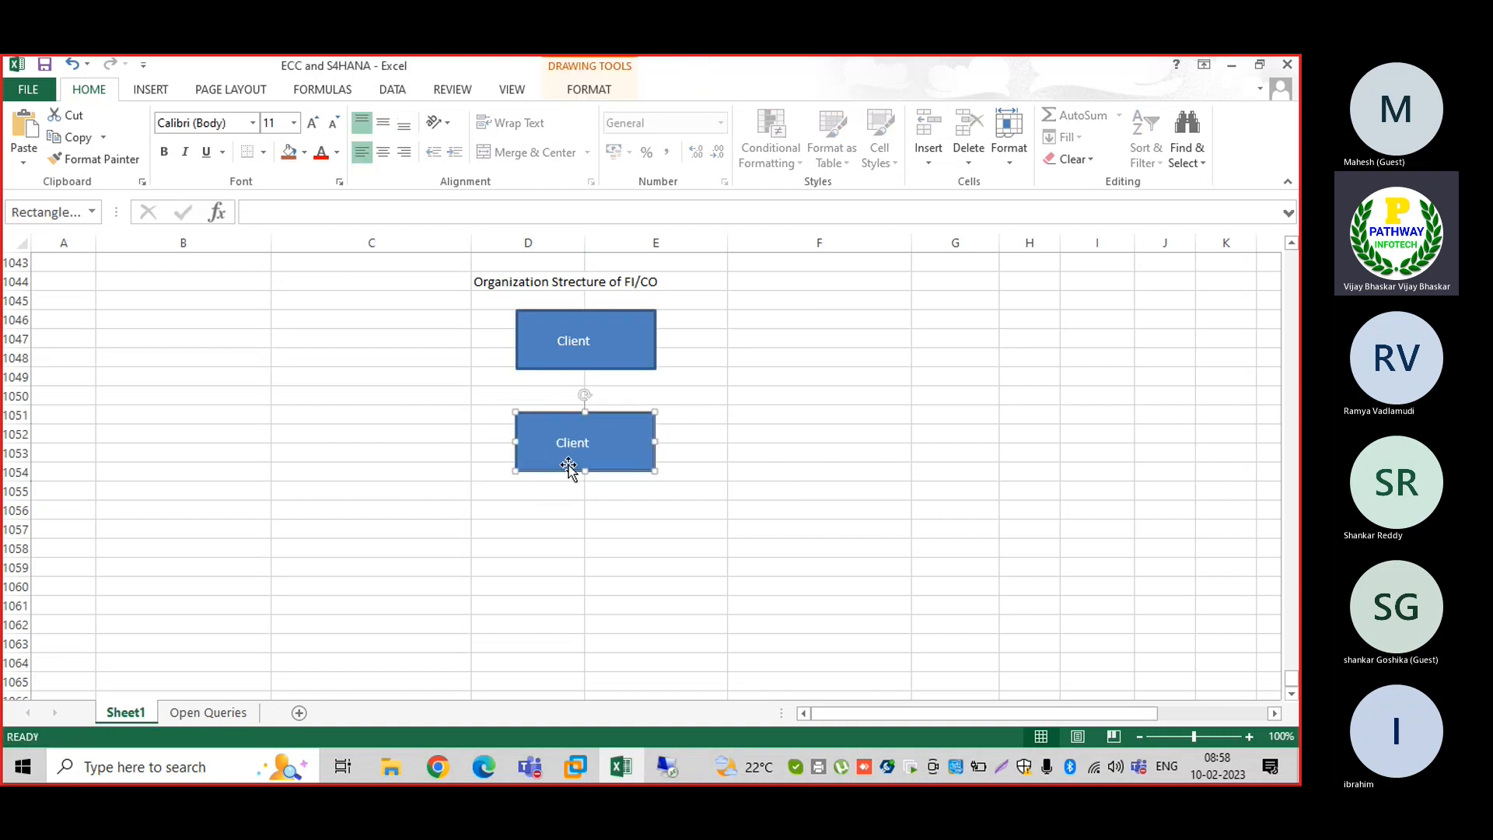
Relabel the copied box 'Operating Concern'
{"action": "left_click", "coordinate": [557, 446]}
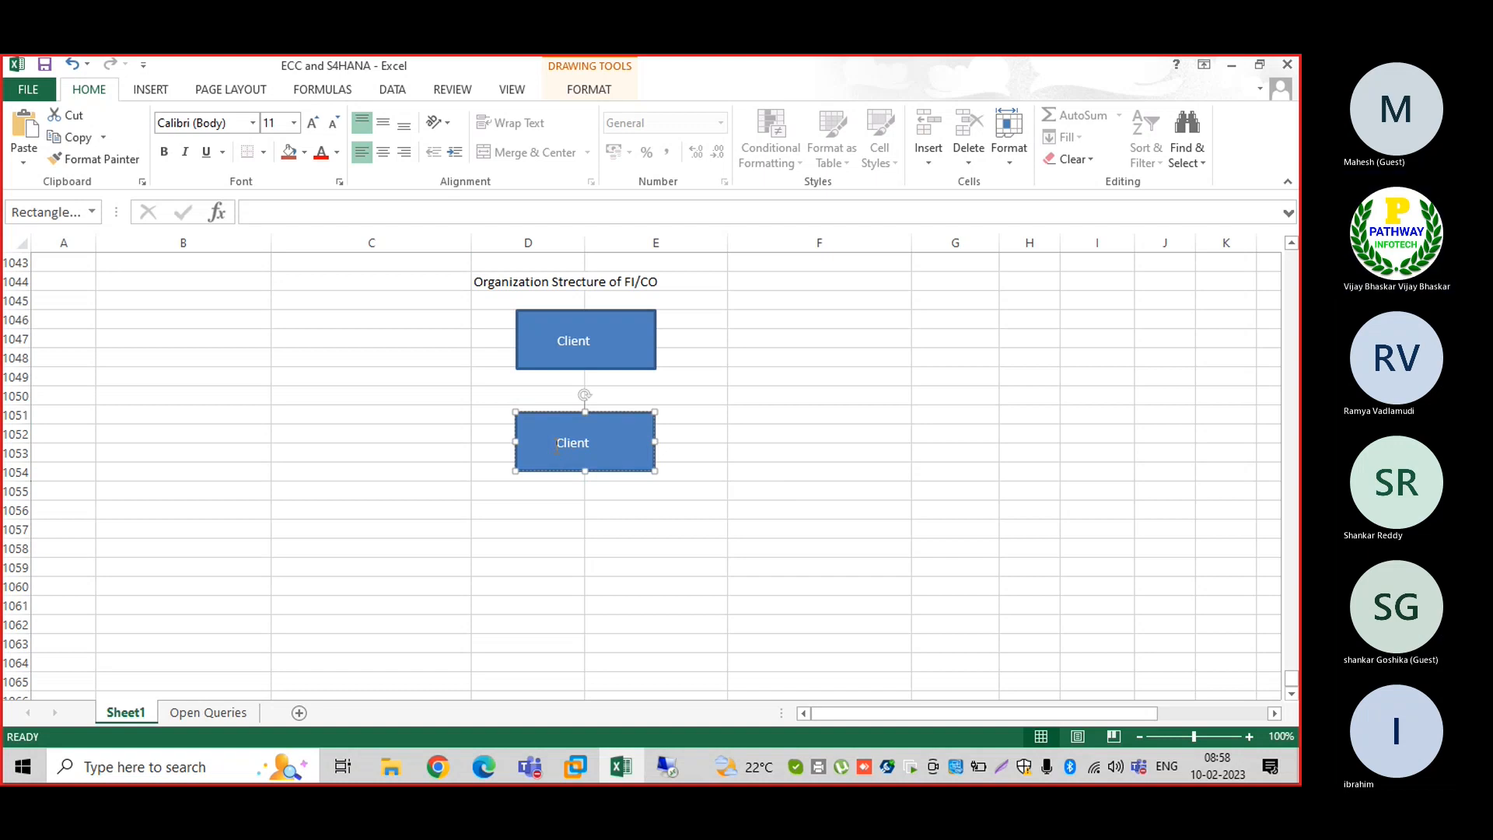
{"action": "key", "text": "Delete"}
{"action": "key", "text": "Delete"}
{"action": "key", "text": "Delete"}
{"action": "key", "text": "Delete"}
{"action": "key", "text": "Delete"}
{"action": "key", "text": "Delete"}
{"action": "type", "text": "Opeatra"}
{"action": "key", "text": "BackSpace"}
{"action": "key", "text": "BackSpace"}
{"action": "key", "text": "BackSpace"}
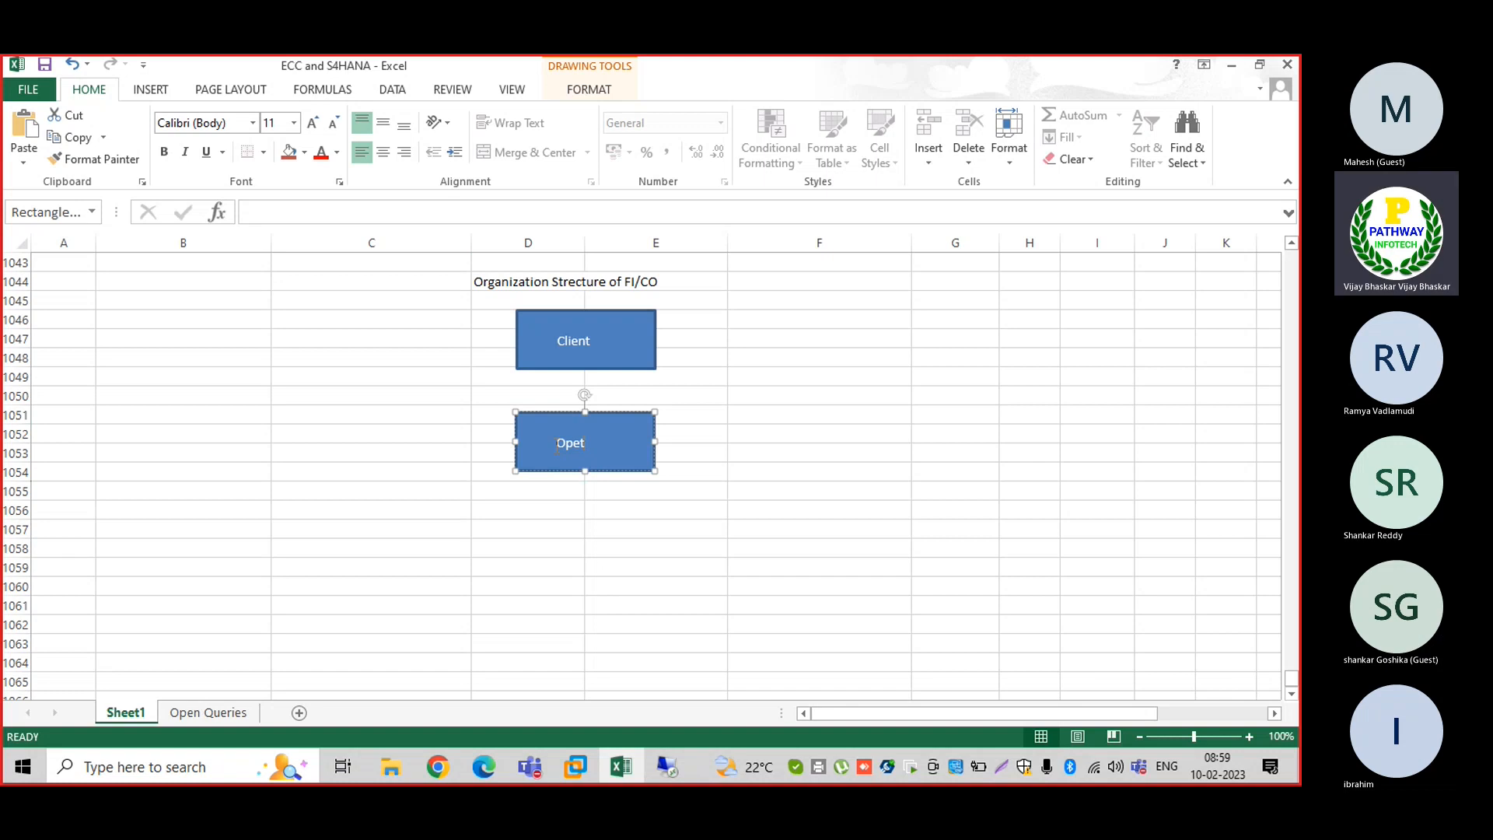
{"action": "type", "text": "rating"}
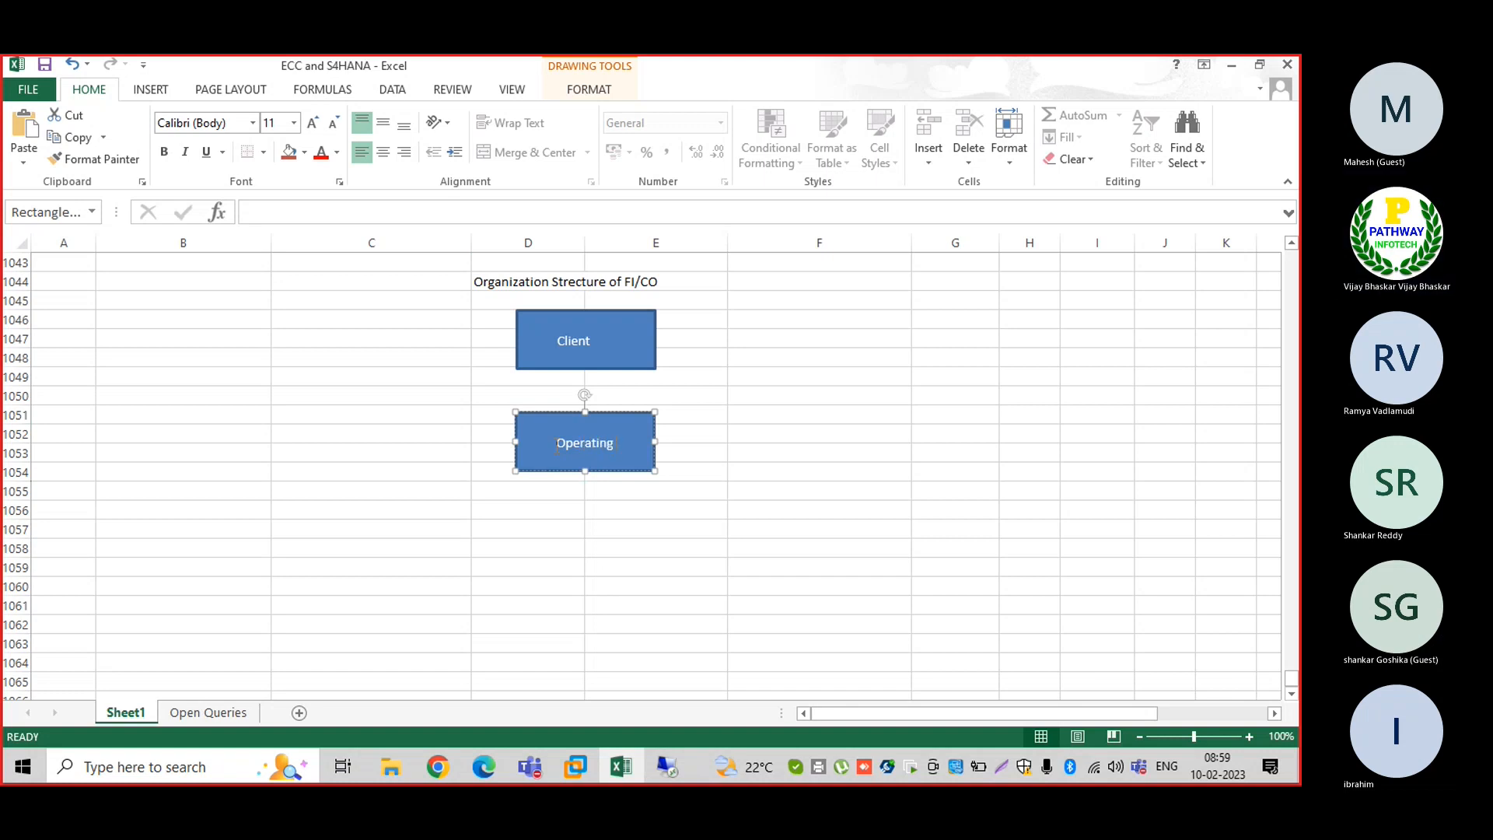
{"action": "type", "text": " Concern"}
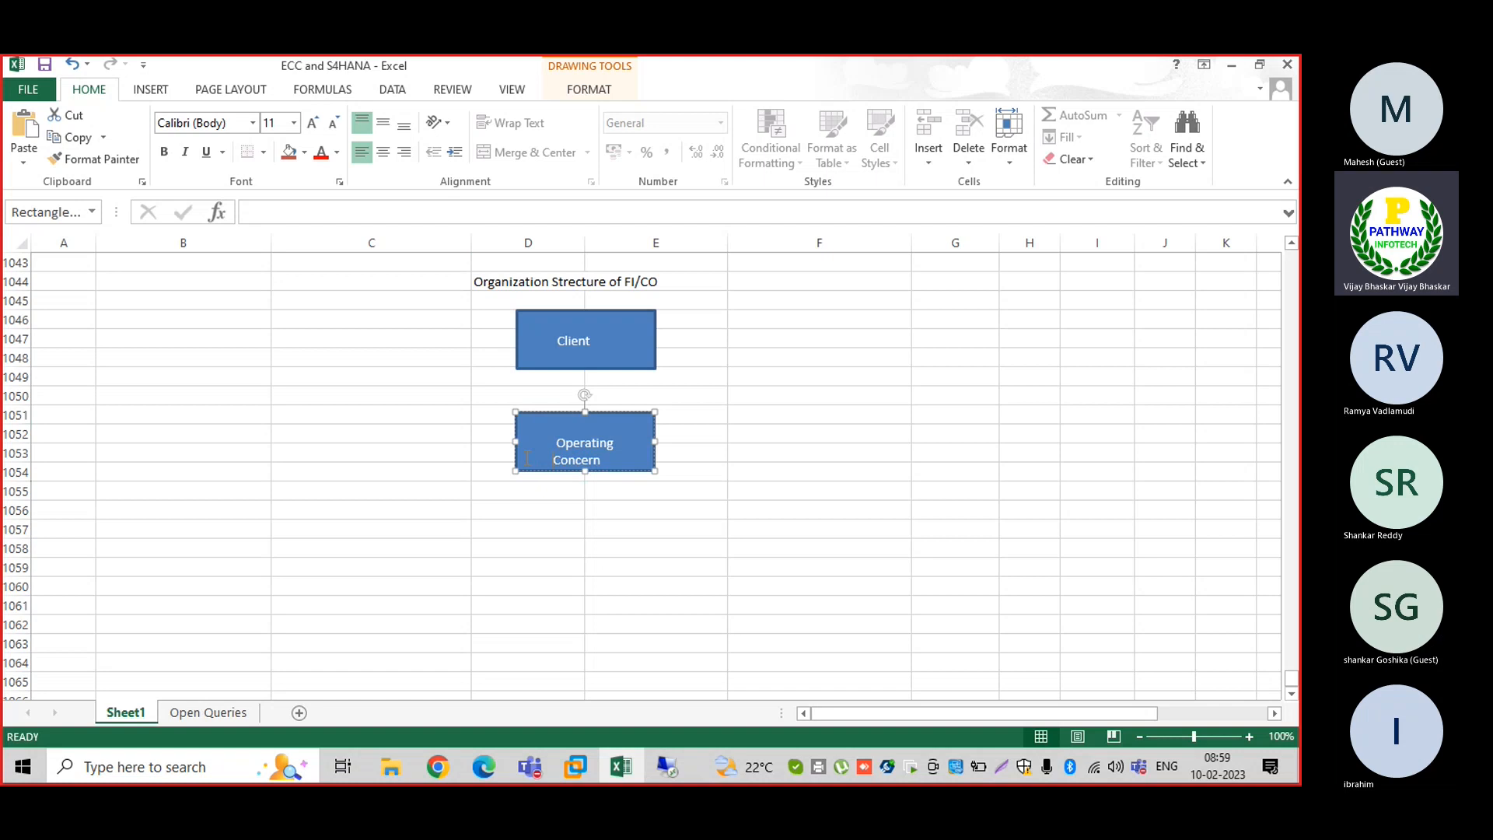
{"action": "left_click", "coordinate": [507, 545]}
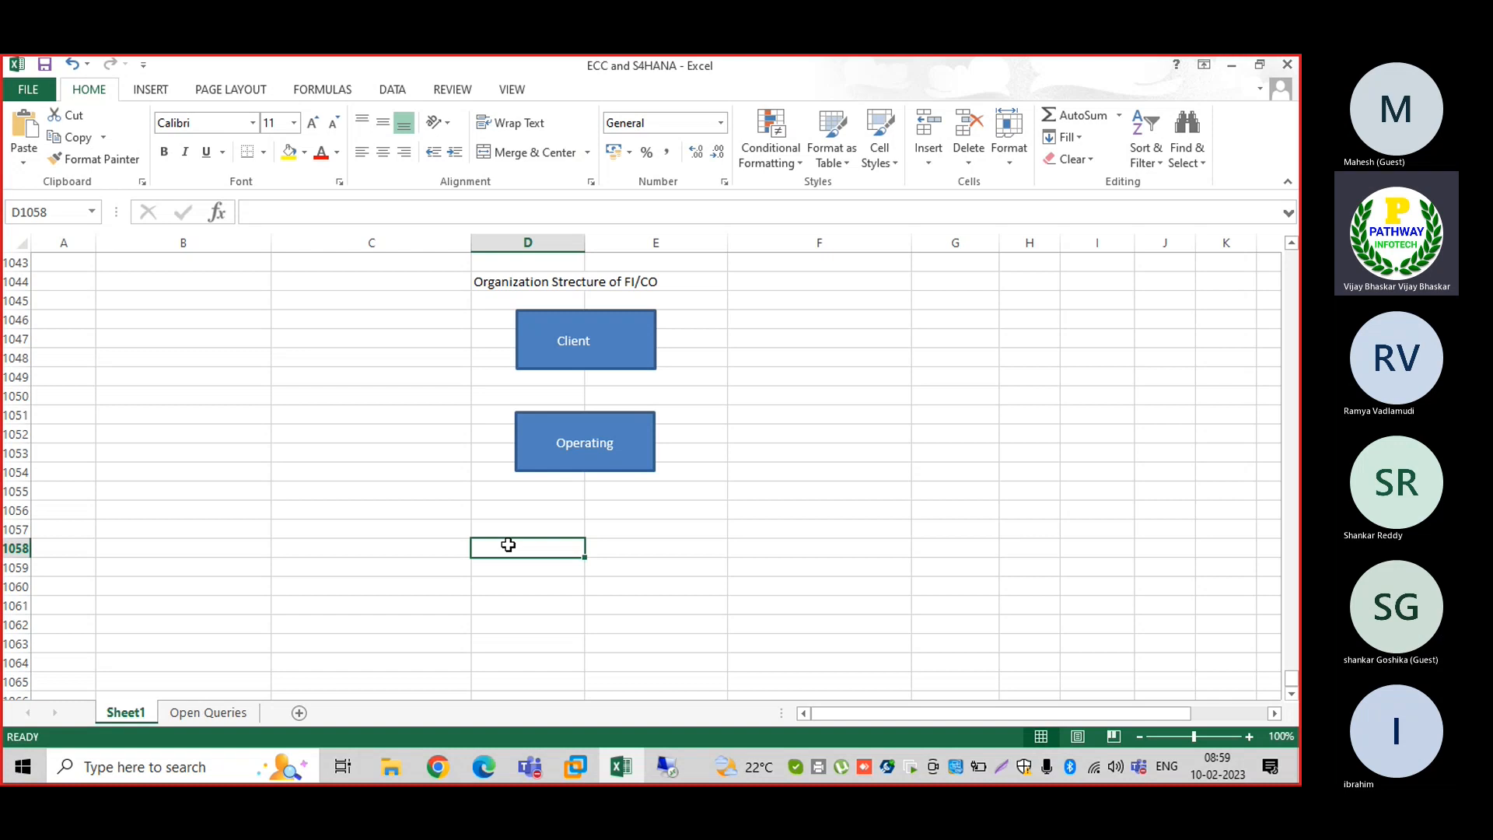
Paste a copy of the Operating Concern box at D1057 below it and relabel it 'Controlling Area'
{"action": "left_click", "coordinate": [548, 458]}
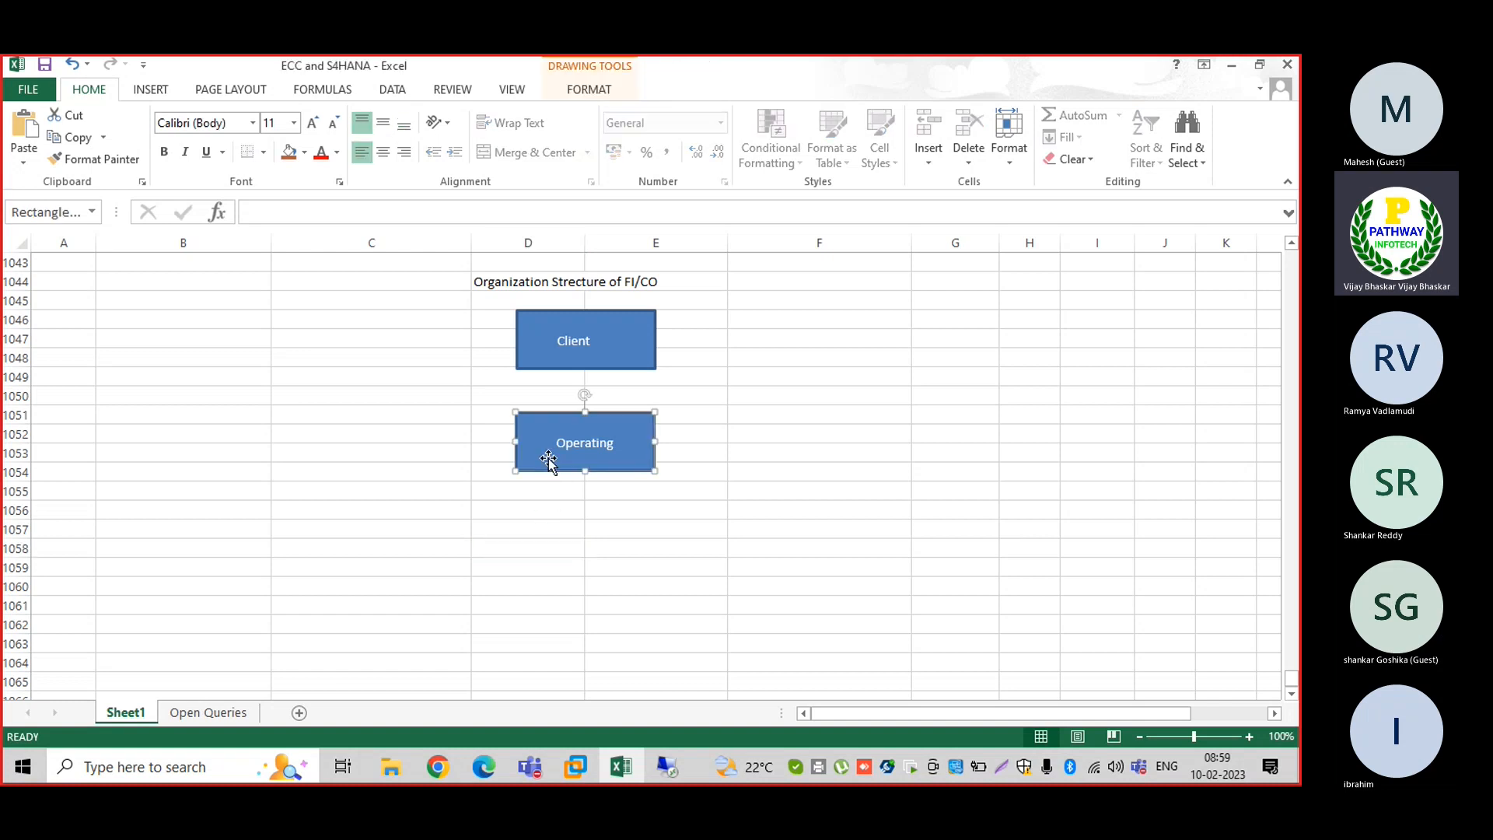
{"action": "left_click", "coordinate": [536, 527]}
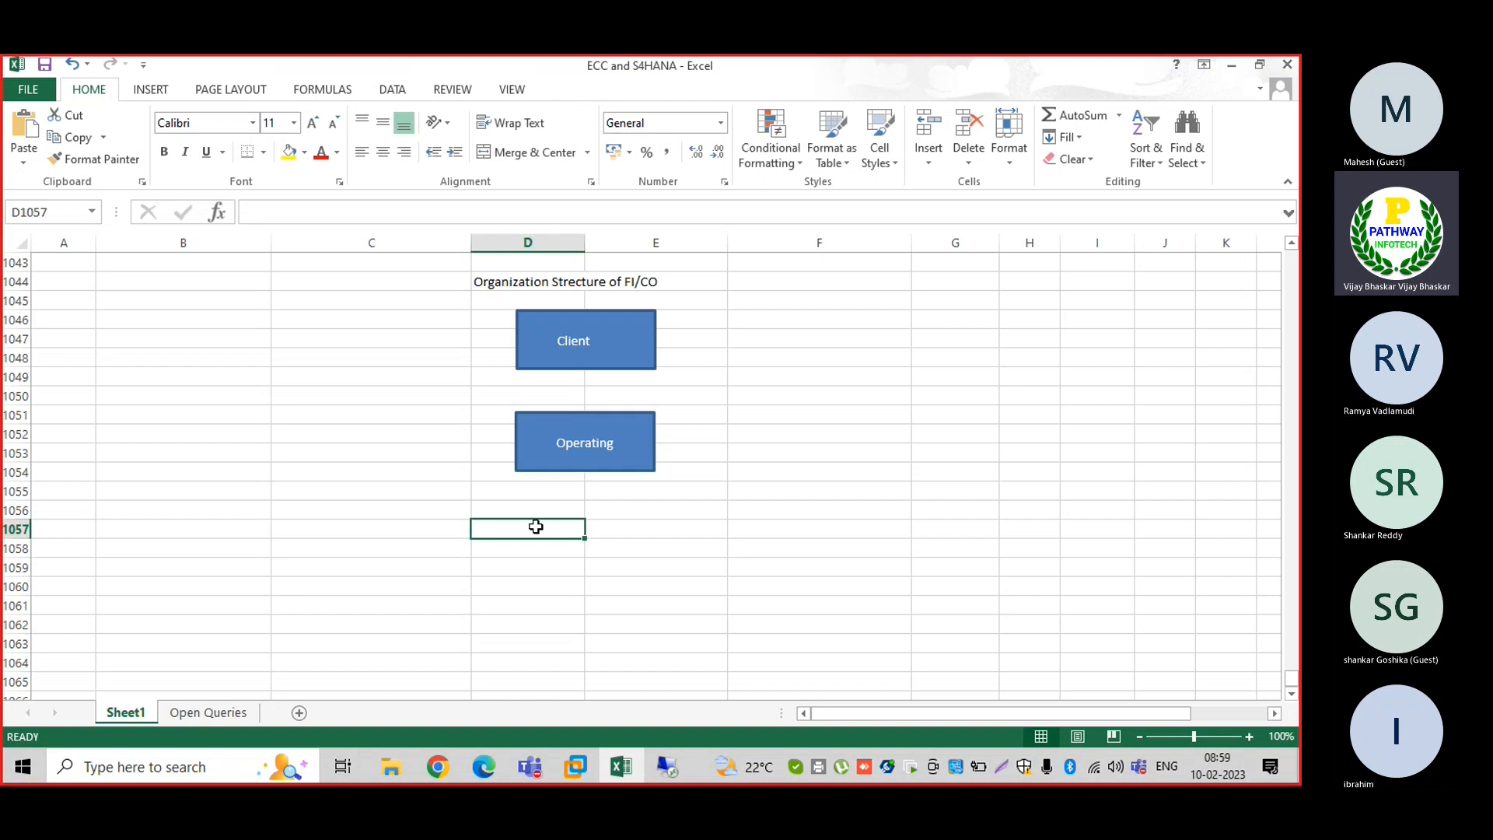
{"action": "key", "text": "ctrl+v"}
{"action": "left_click_drag", "start_coordinate": [520, 573], "coordinate": [561, 572]}
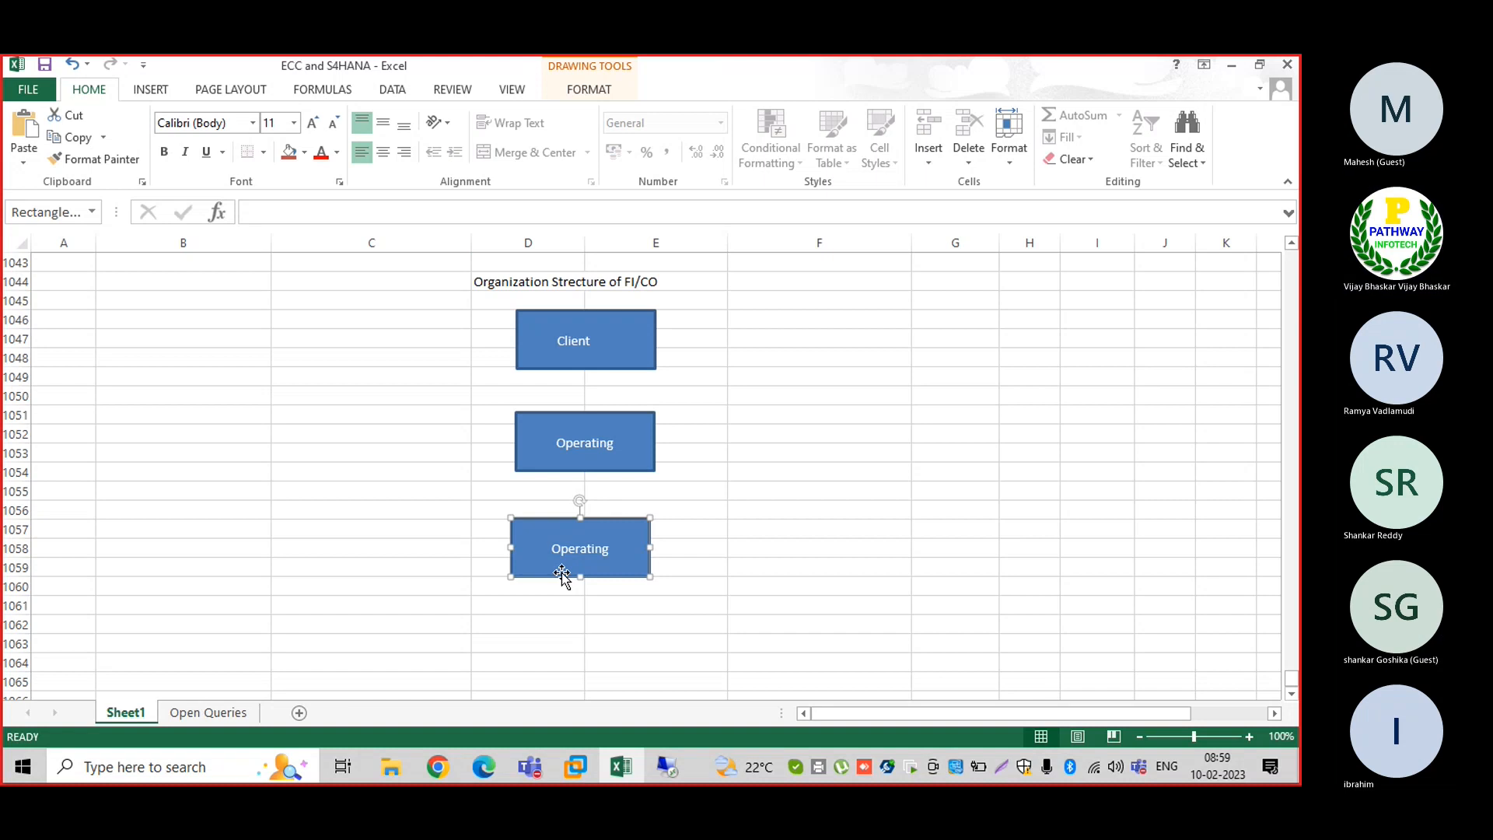
{"action": "left_click", "coordinate": [553, 550]}
{"action": "key", "text": "Delete"}
{"action": "key", "text": "Delete"}
{"action": "key", "text": "Delete"}
{"action": "key", "text": "Delete"}
{"action": "key", "text": "Delete"}
{"action": "key", "text": "Delete"}
{"action": "key", "text": "Delete"}
{"action": "key", "text": "Delete"}
{"action": "key", "text": "Delete"}
{"action": "key", "text": "Delete"}
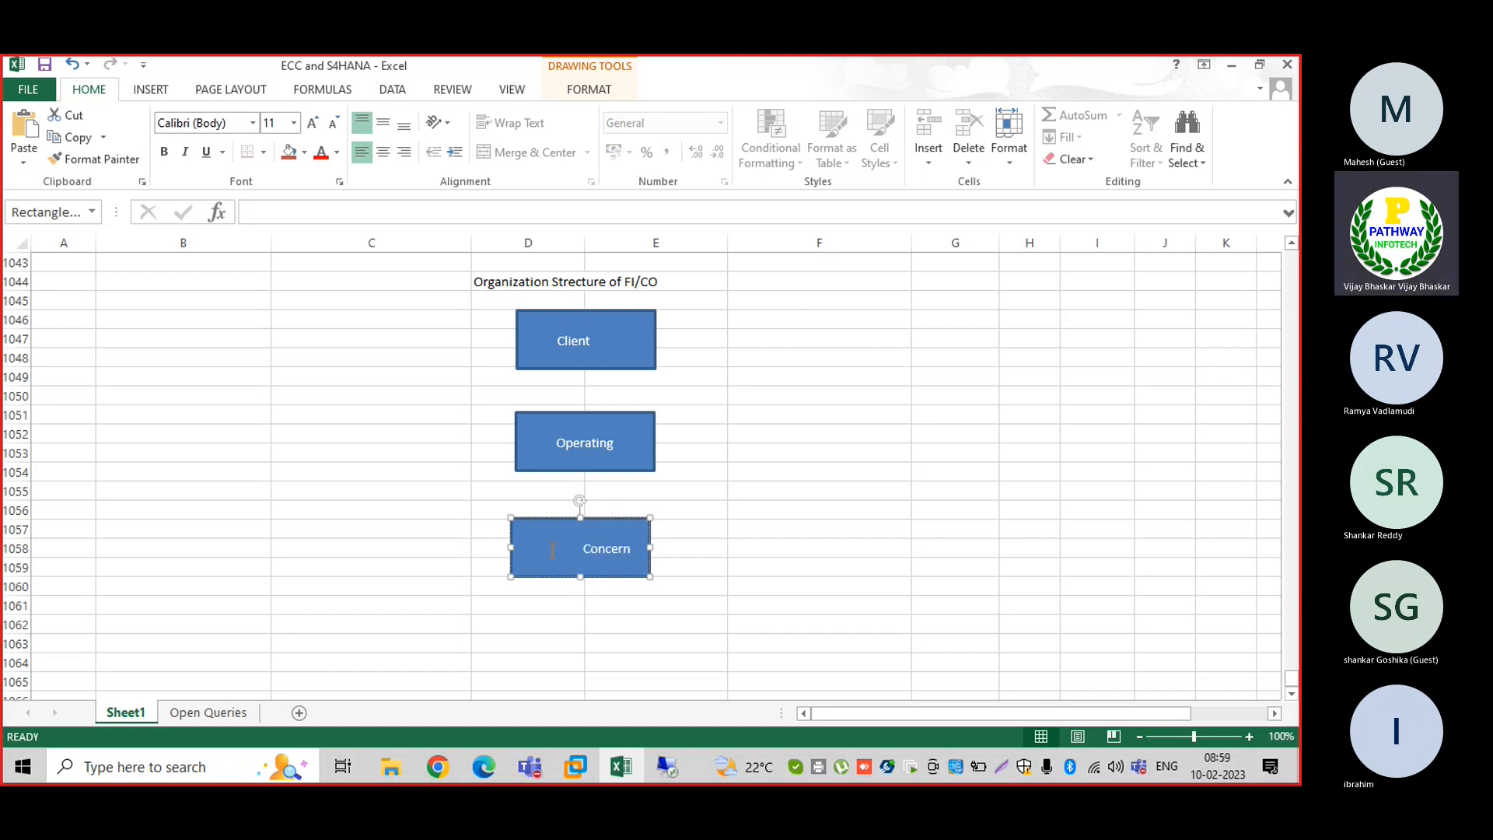
{"action": "key", "text": "Delete"}
{"action": "key", "text": "Delete"}
{"action": "key", "text": "Delete"}
{"action": "key", "text": "Delete"}
{"action": "key", "text": "Delete"}
{"action": "key", "text": "Delete"}
{"action": "key", "text": "Delete"}
{"action": "type", "text": "Co"}
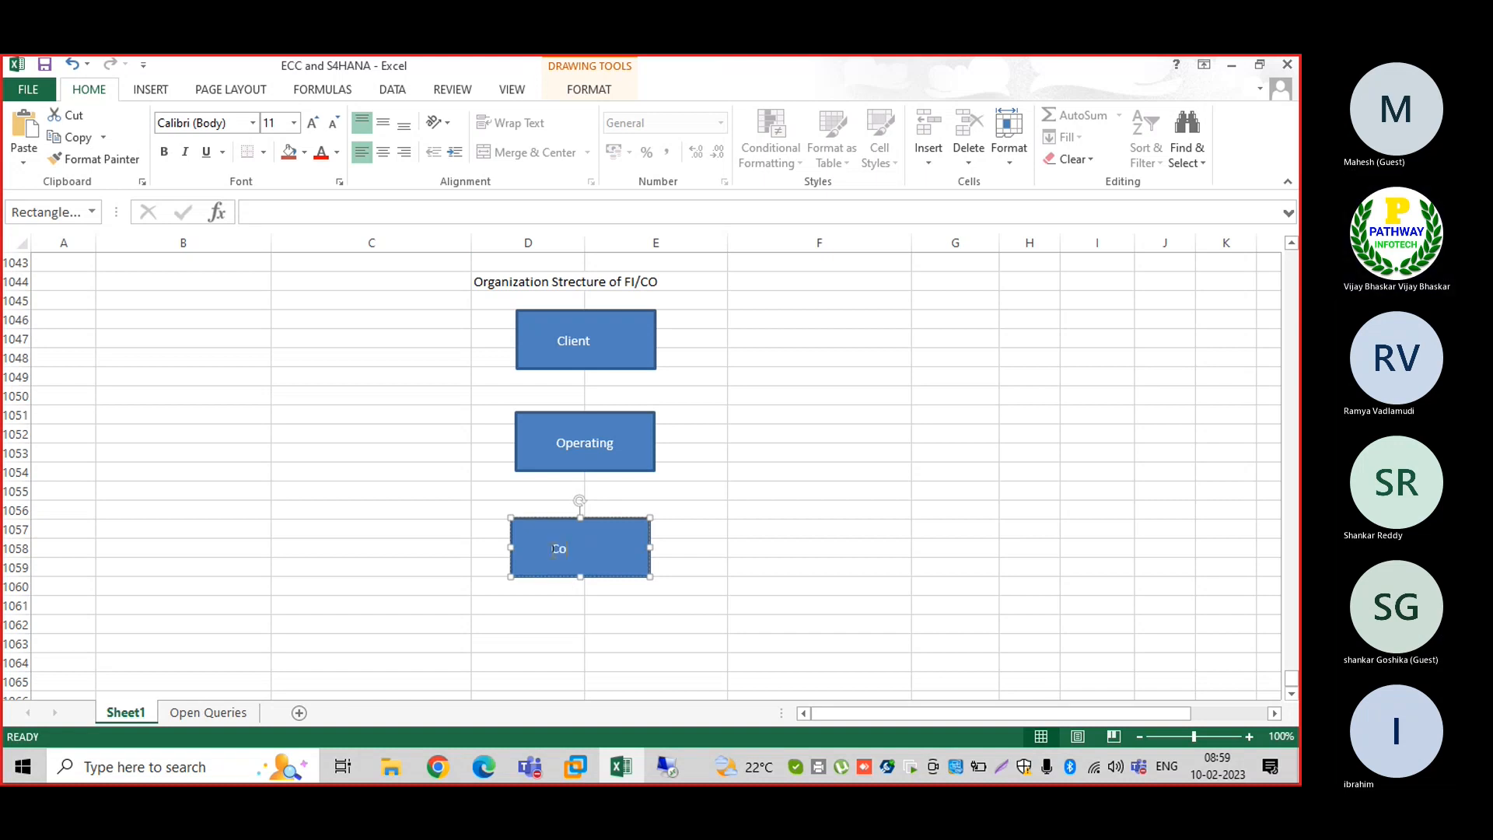
{"action": "type", "text": "ntrolling Area"}
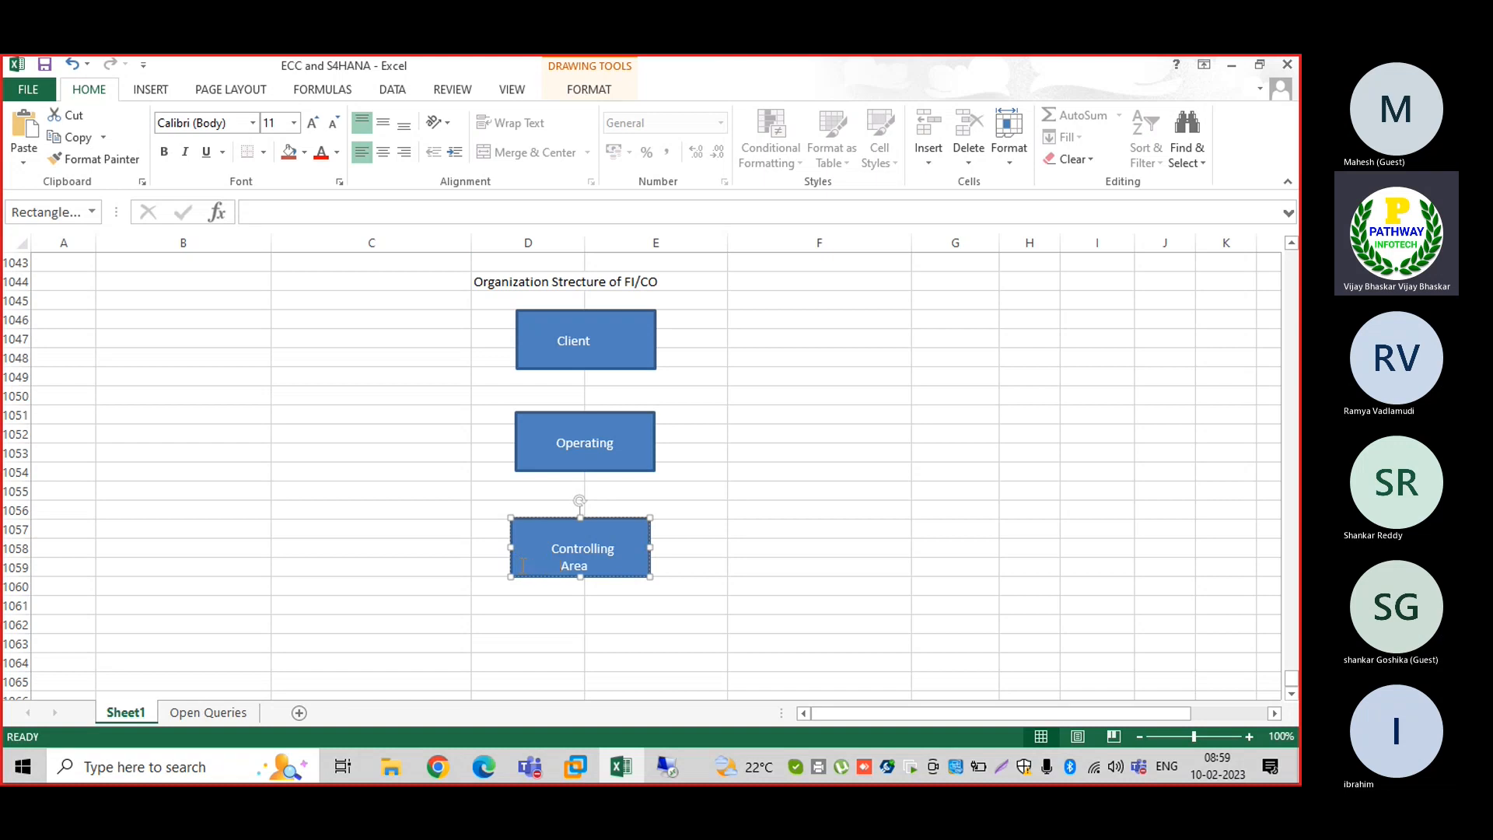
{"action": "left_click", "coordinate": [762, 572]}
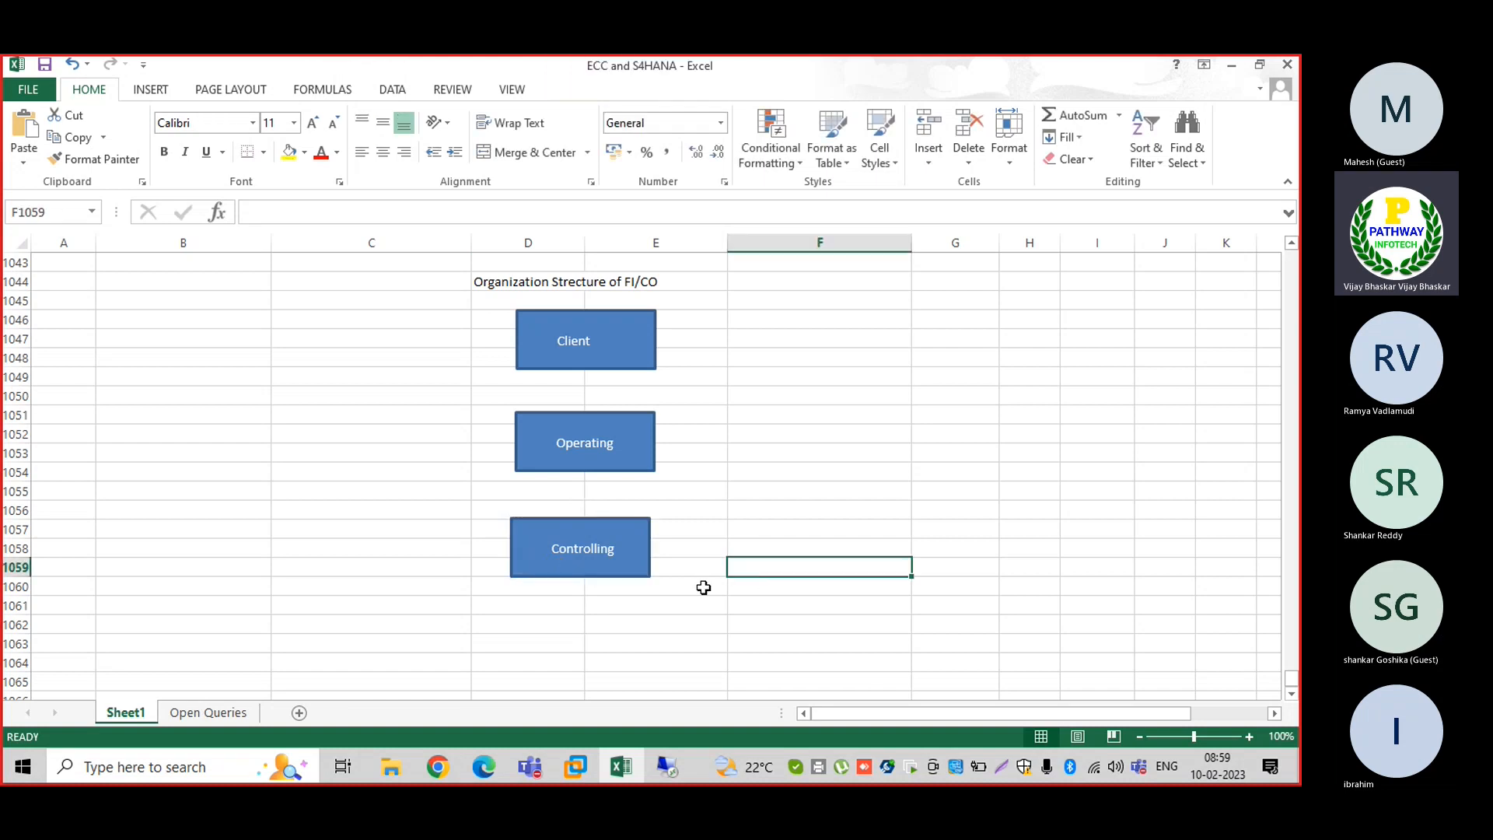
In cell E1058, enter the note 'Mutile controilling areas can be assigned to one operation concern'
{"action": "left_click", "coordinate": [687, 542]}
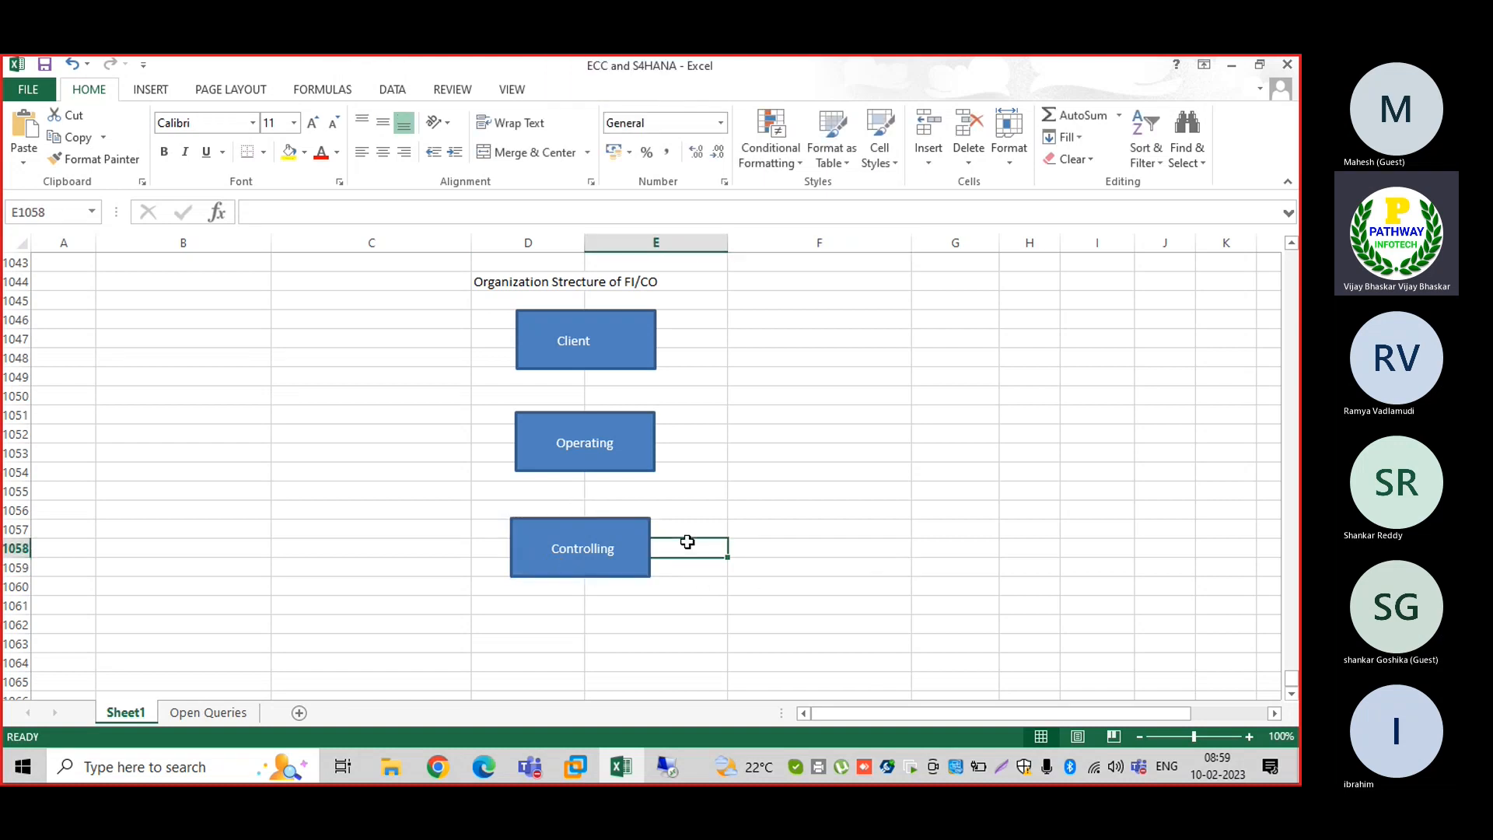
{"action": "type", "text": "N"}
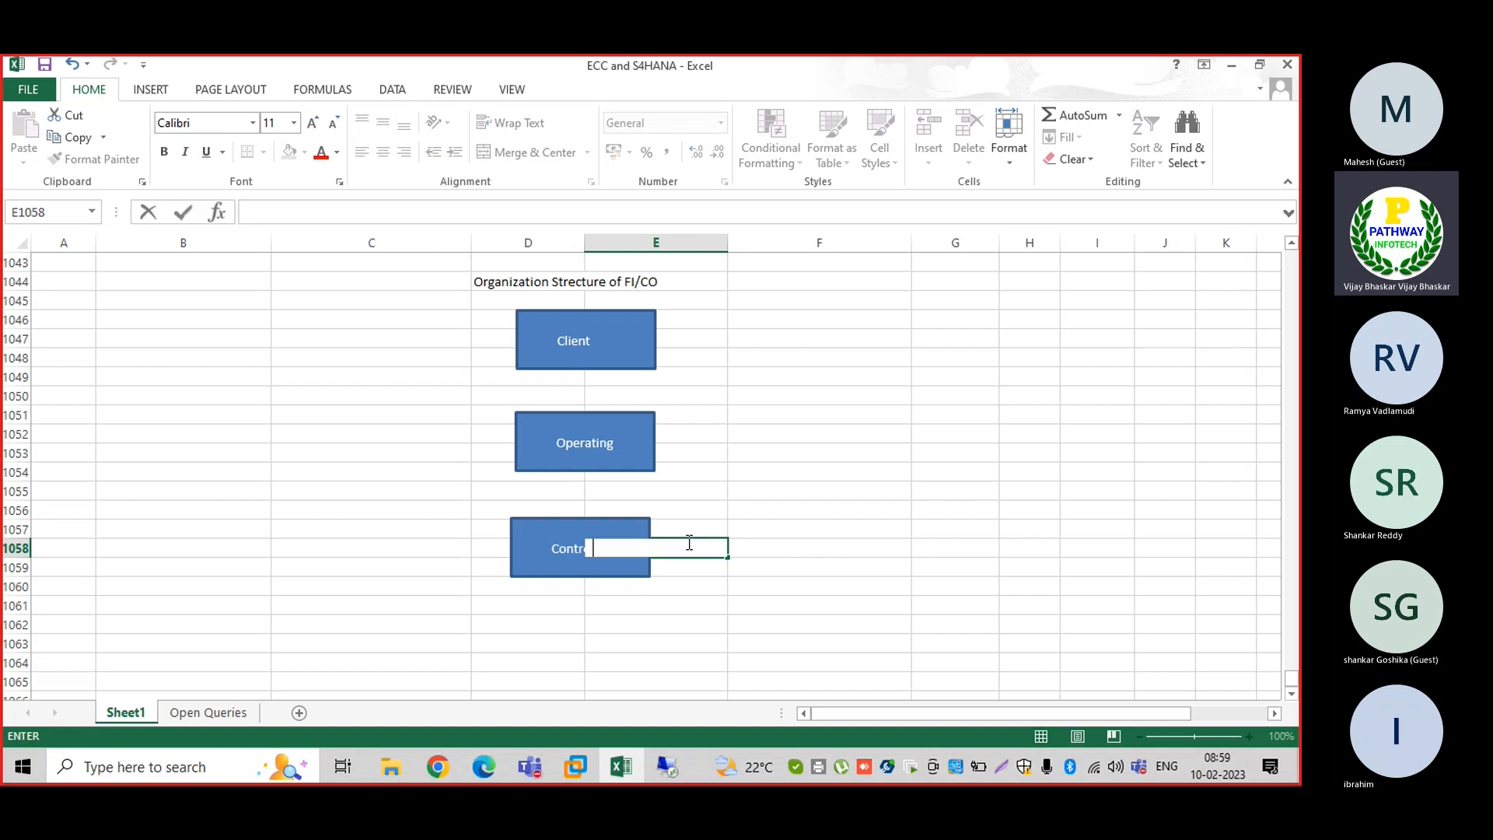
{"action": "type", "text": "ote: Mu"}
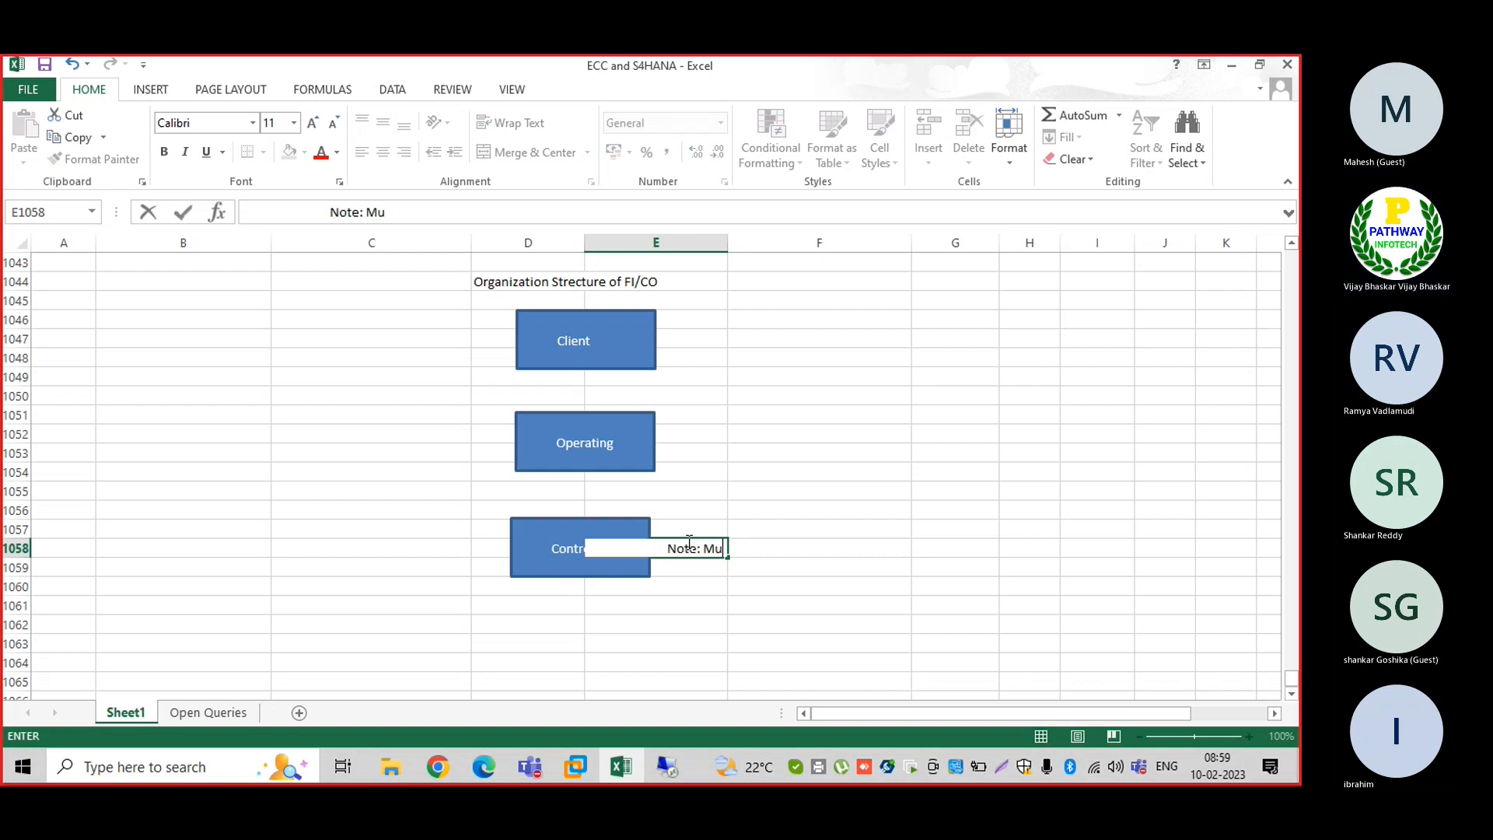
{"action": "type", "text": "tile co"}
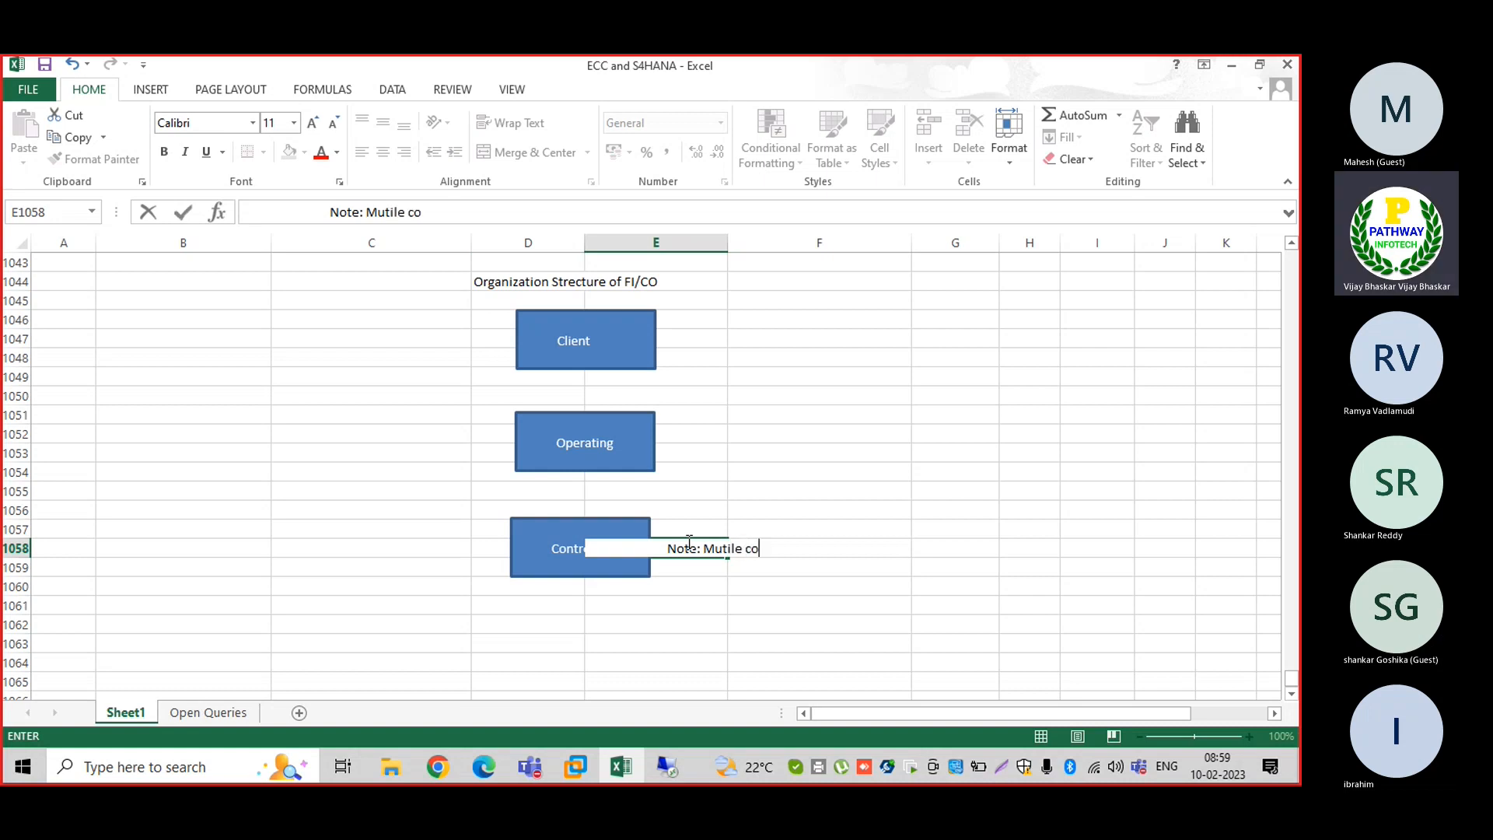
{"action": "type", "text": "ntroi"}
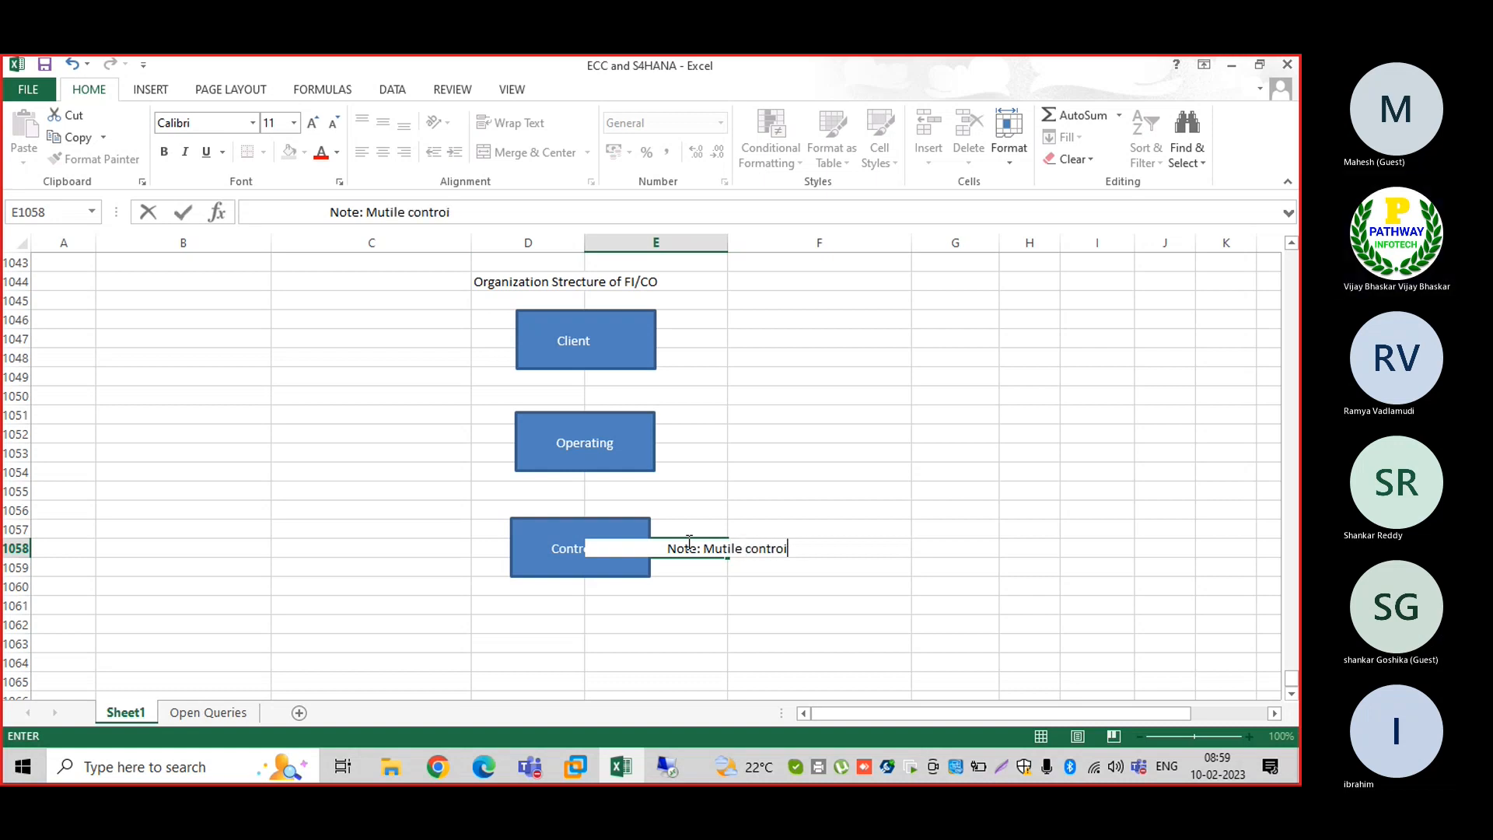
{"action": "type", "text": "lling areas"}
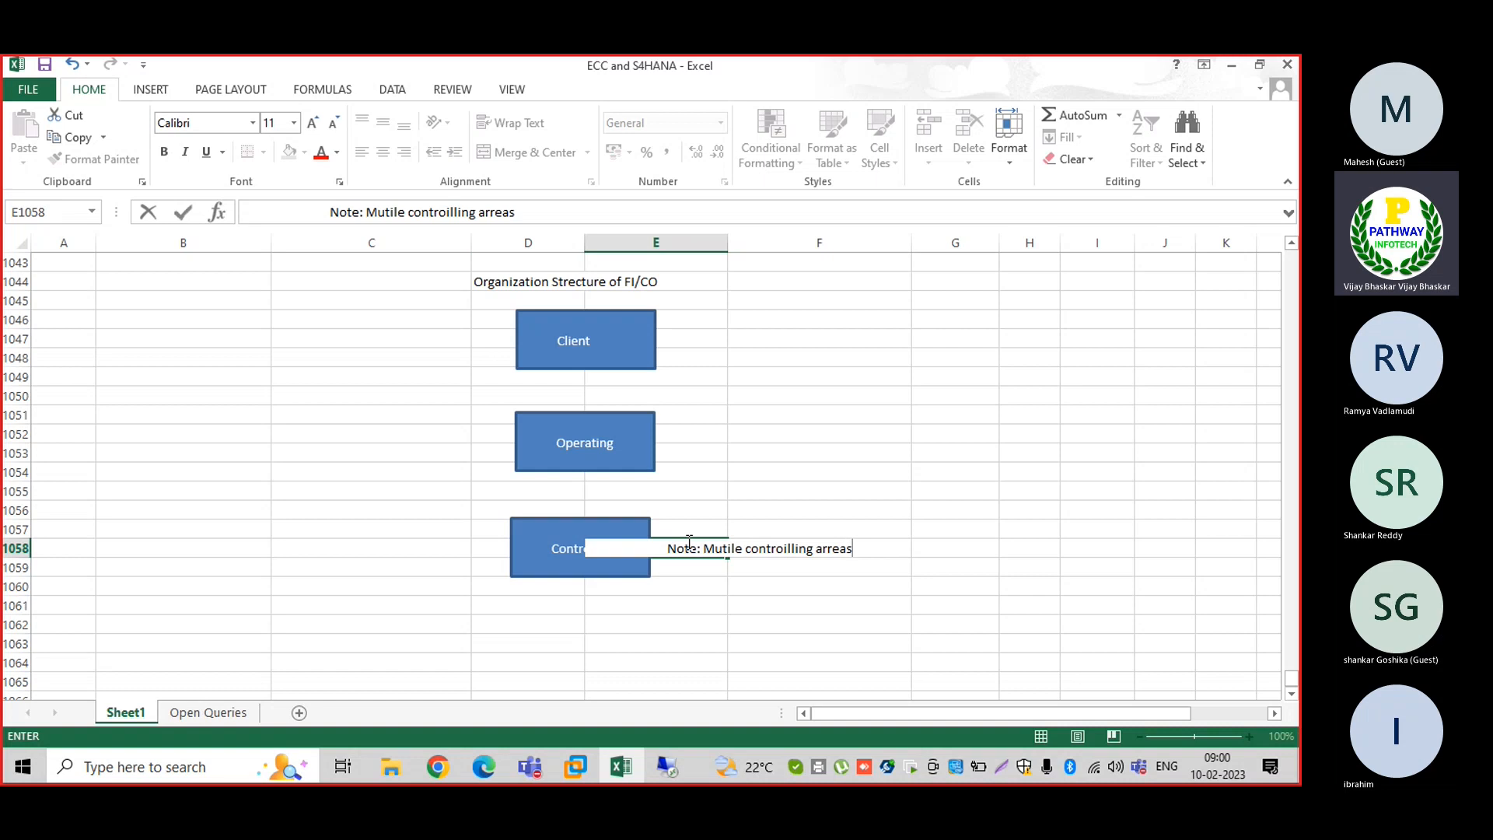
{"action": "key", "text": "BackSpace"}
{"action": "key", "text": "BackSpace"}
{"action": "key", "text": "BackSpace"}
{"action": "key", "text": "BackSpace"}
{"action": "type", "text": "r"}
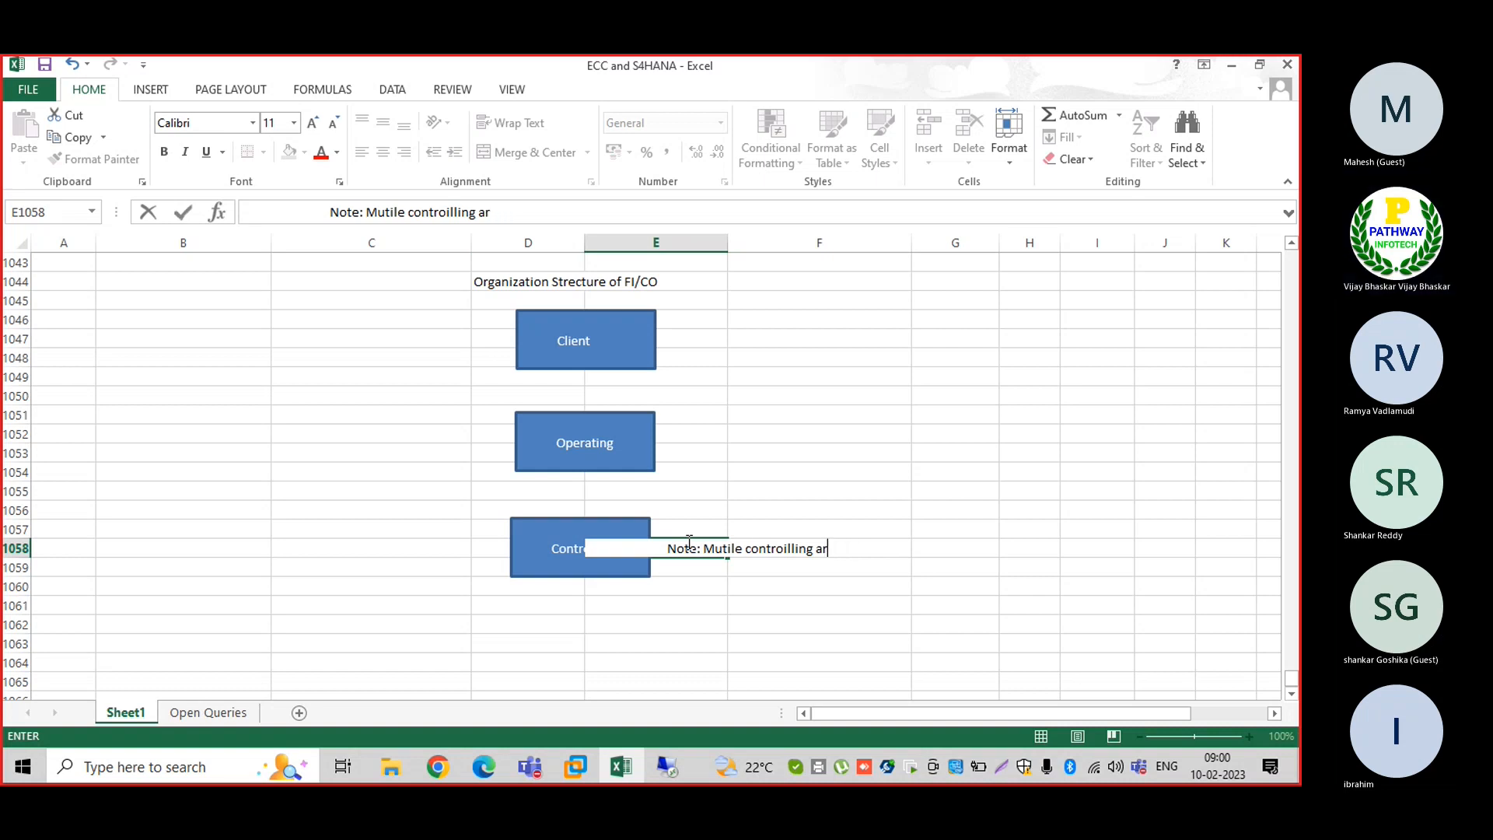
{"action": "type", "text": "eas can be "}
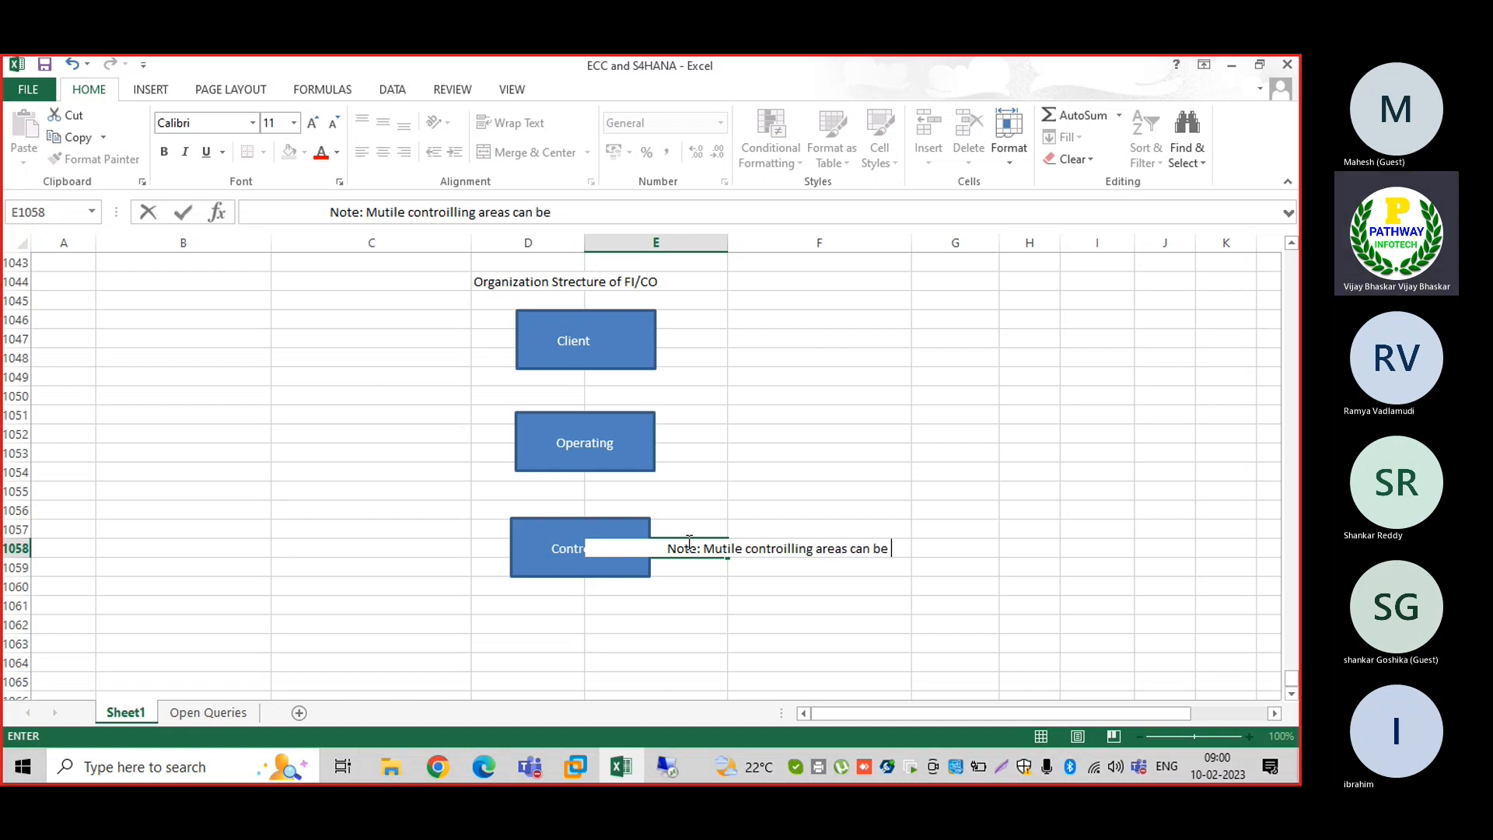
{"action": "type", "text": "assigned to "}
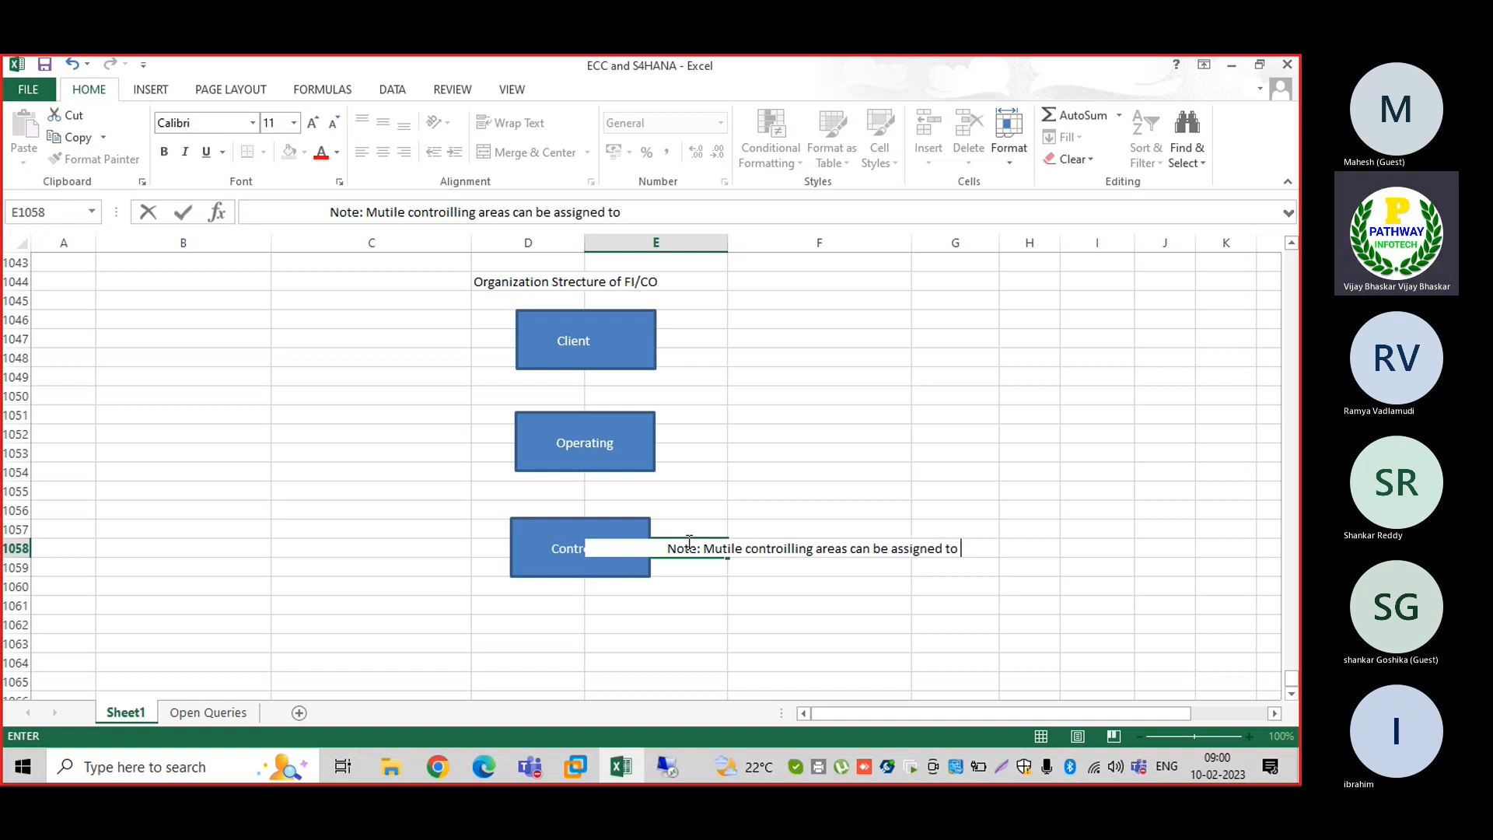
{"action": "type", "text": "one operati"}
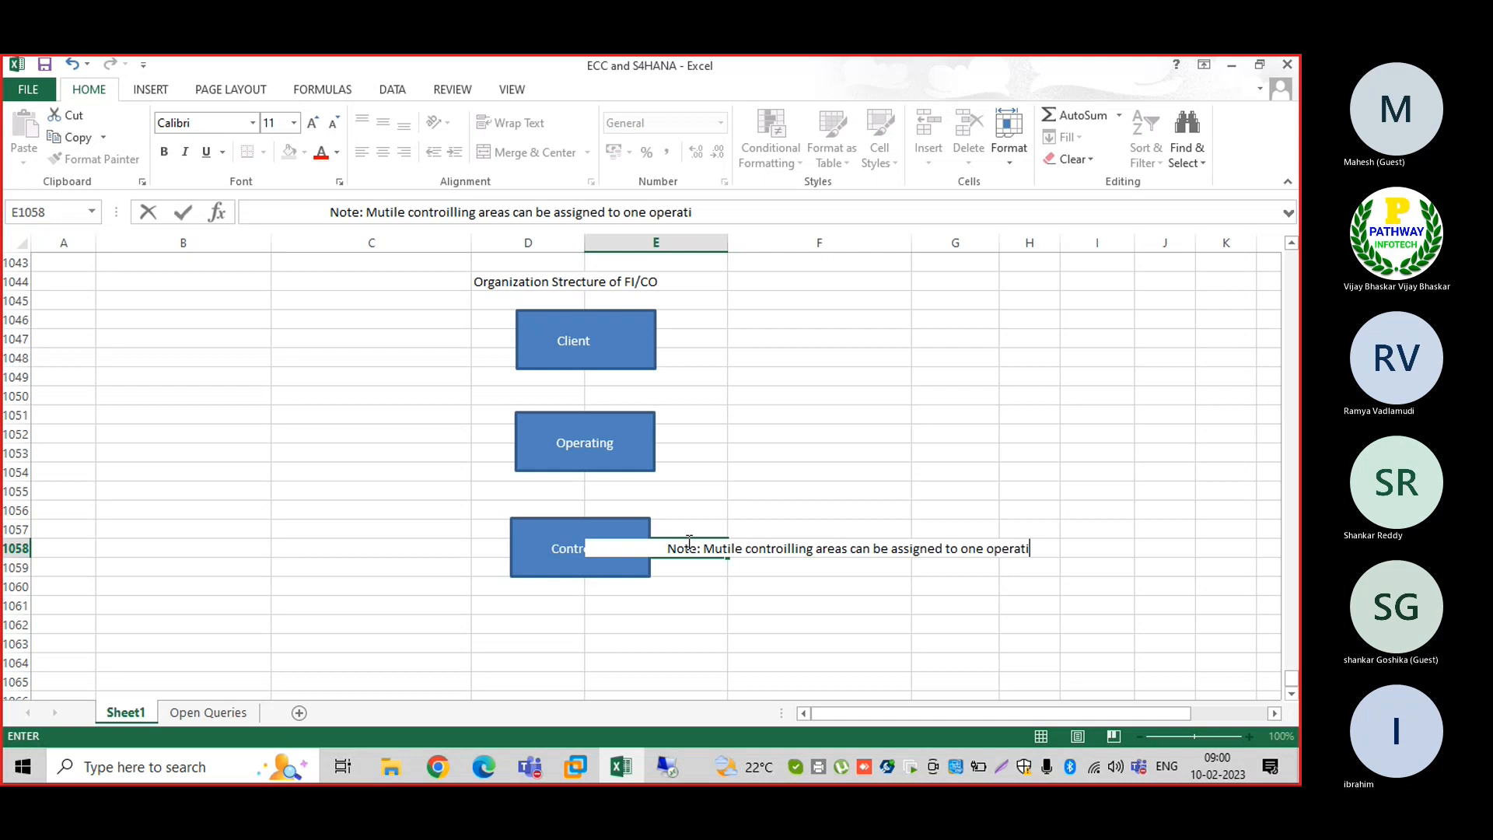
{"action": "type", "text": "on concern"}
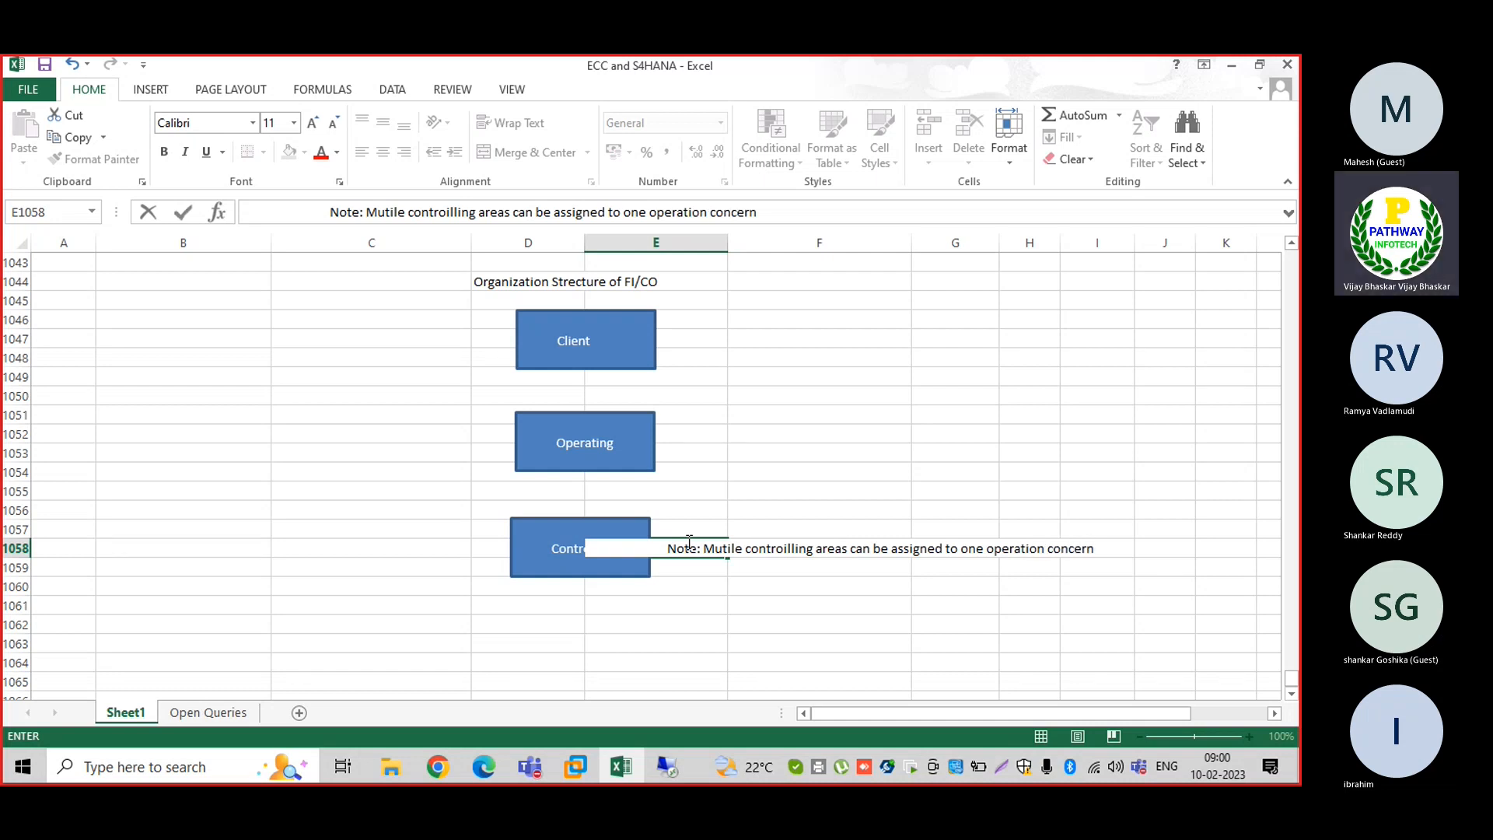
{"action": "key", "text": "Return"}
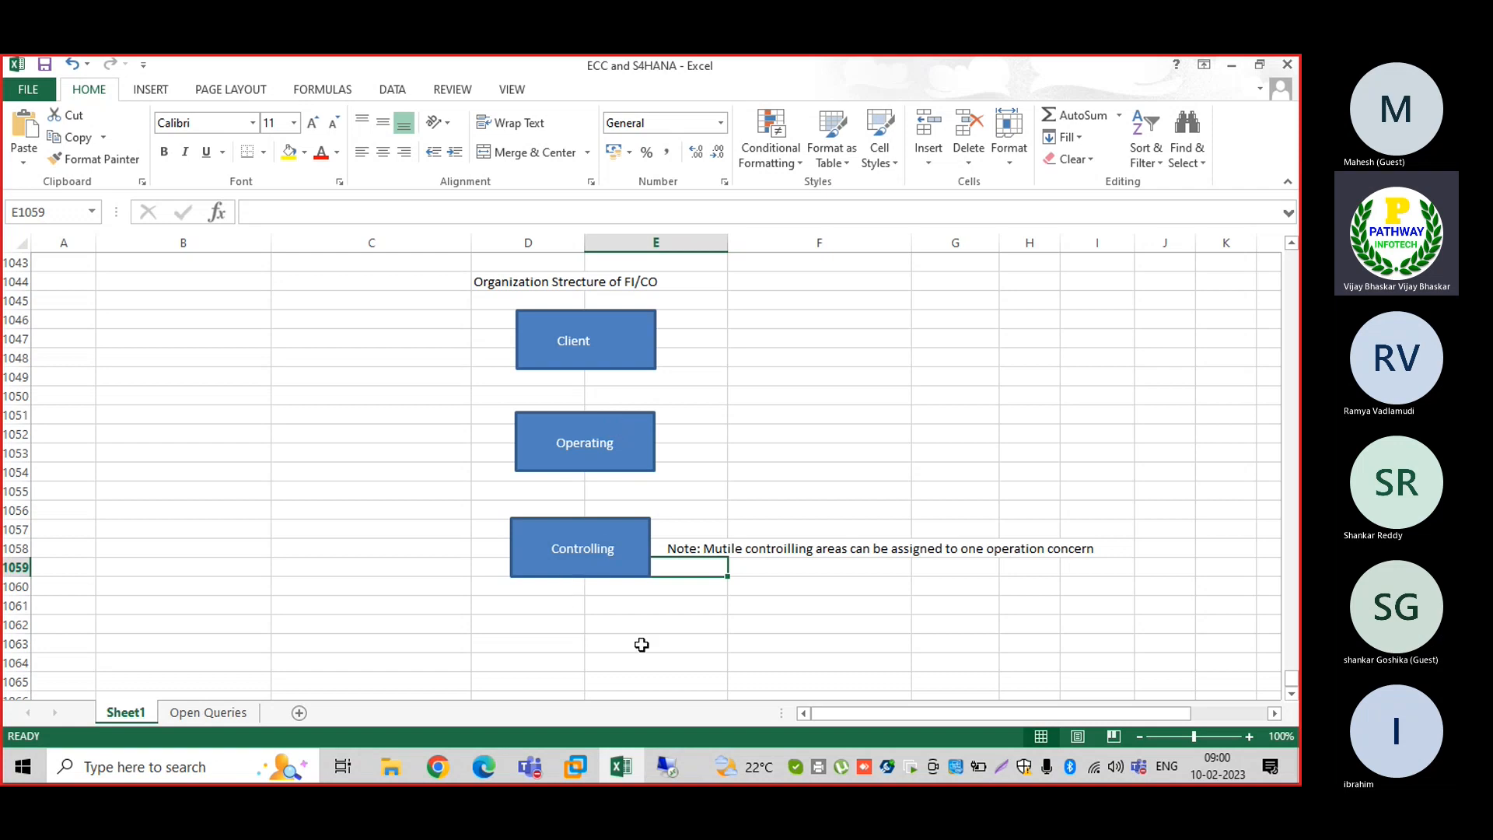
Paste a copy of the Controlling Area box below it and relabel it 'Company Codes'
{"action": "left_click", "coordinate": [1294, 694]}
{"action": "left_click", "coordinate": [1294, 695]}
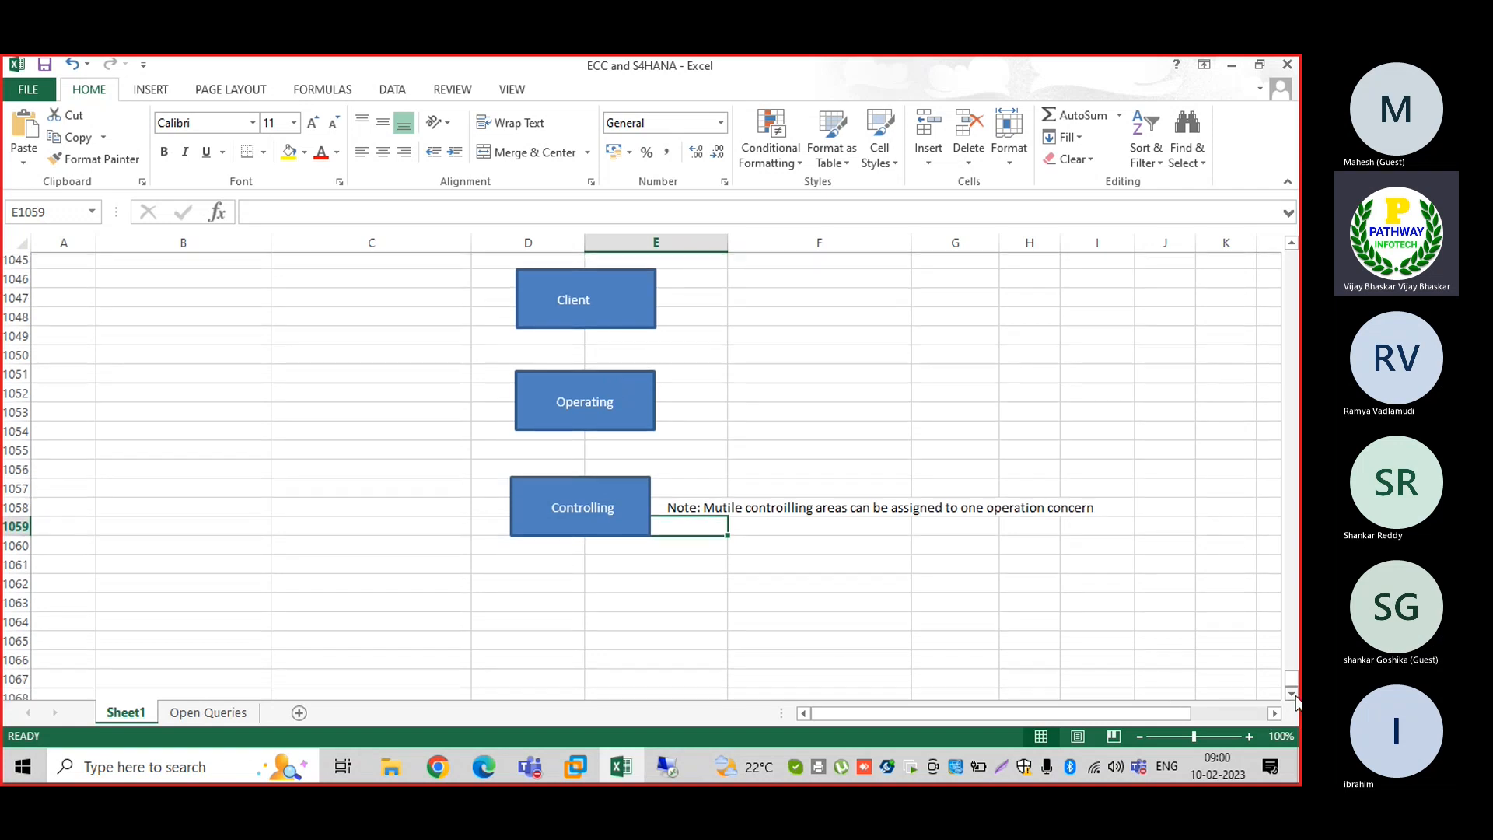
{"action": "left_click", "coordinate": [1294, 694]}
{"action": "left_click", "coordinate": [1294, 694]}
{"action": "left_click", "coordinate": [1292, 694]}
{"action": "left_click", "coordinate": [557, 479]}
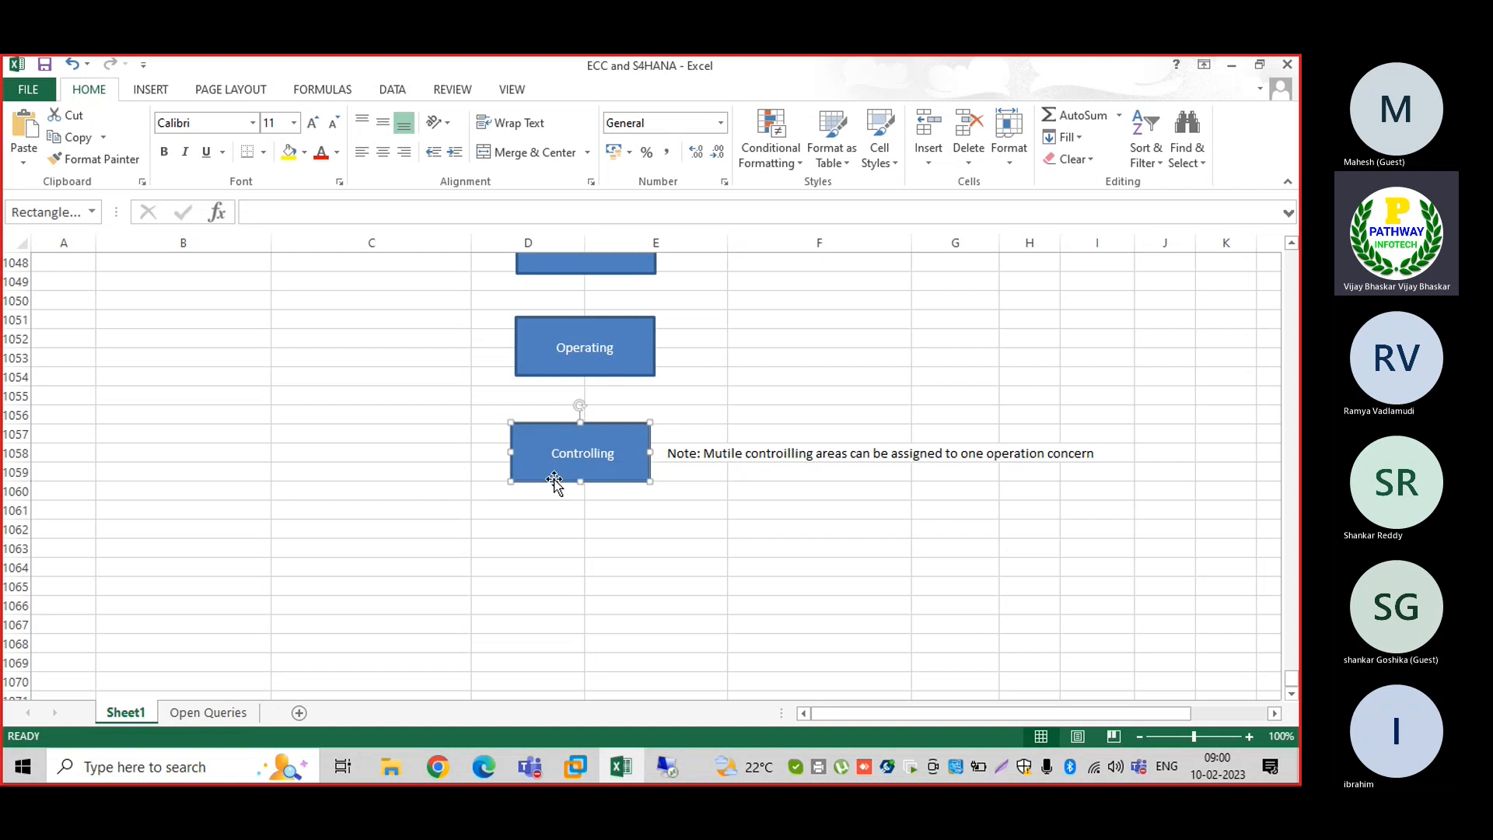
{"action": "left_click", "coordinate": [563, 532]}
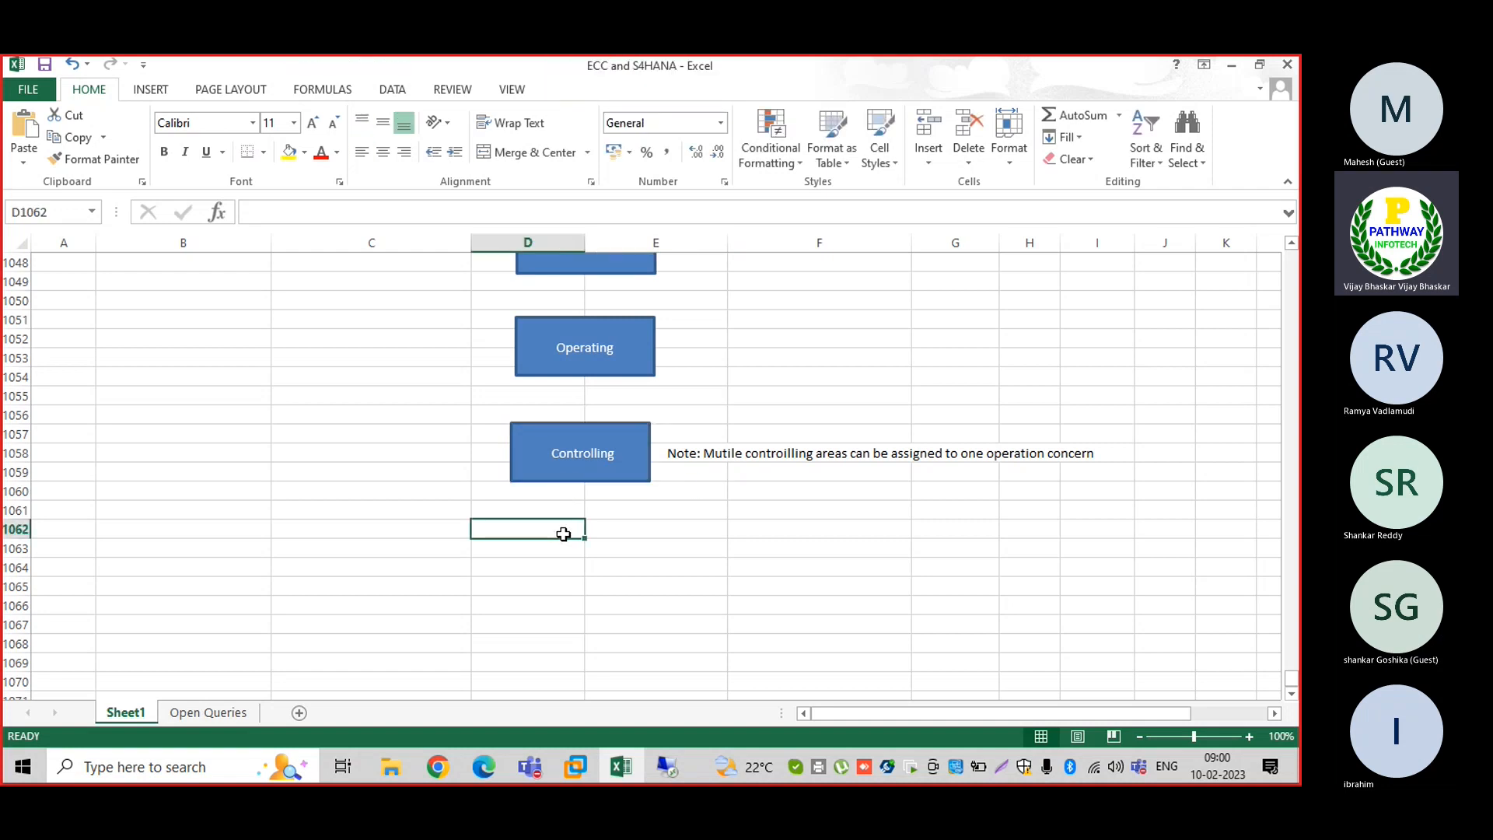
{"action": "key", "text": "ctrl+v"}
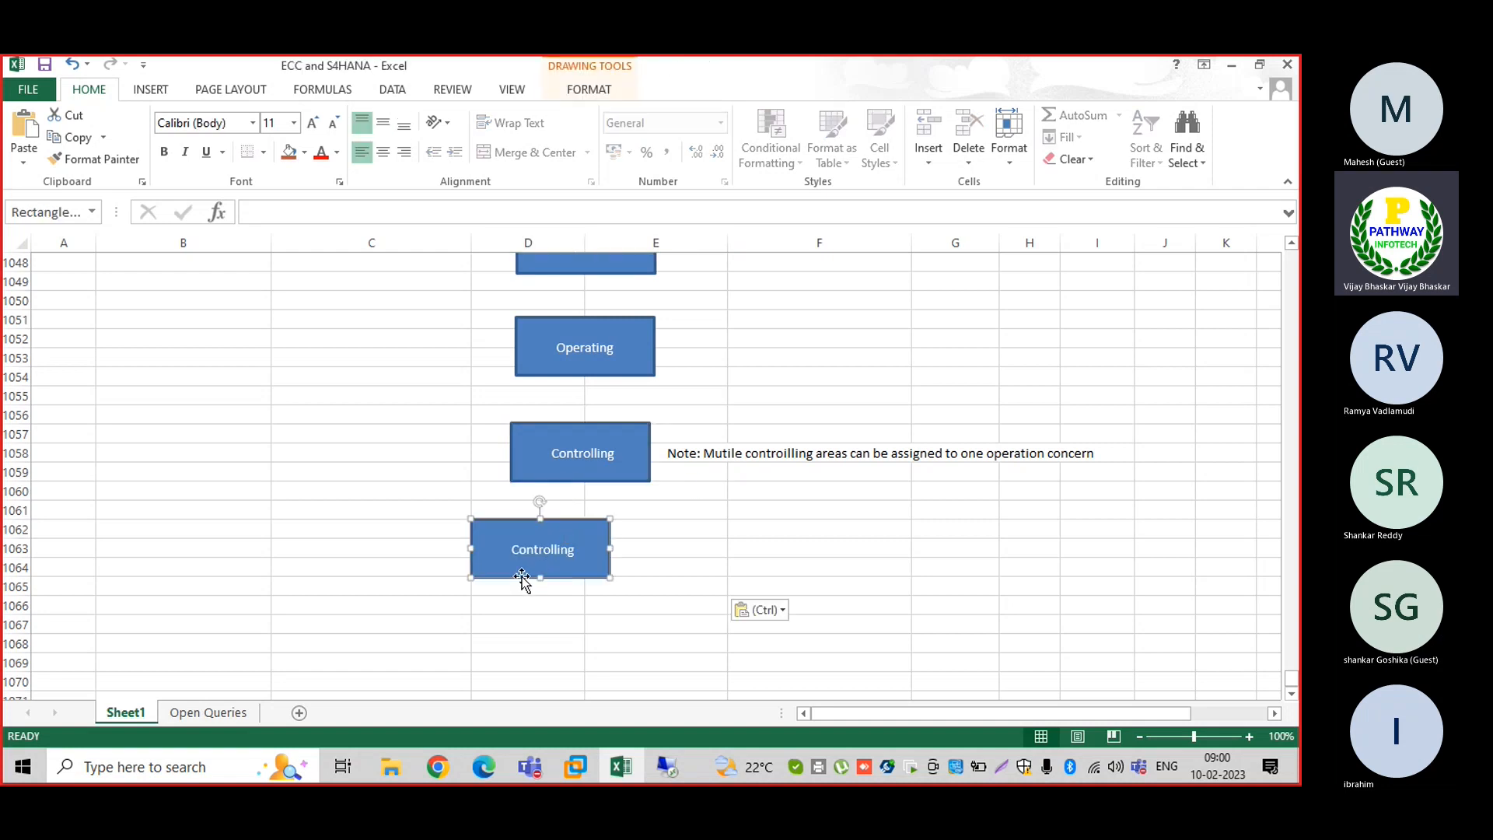
{"action": "left_click_drag", "start_coordinate": [532, 575], "coordinate": [562, 579]}
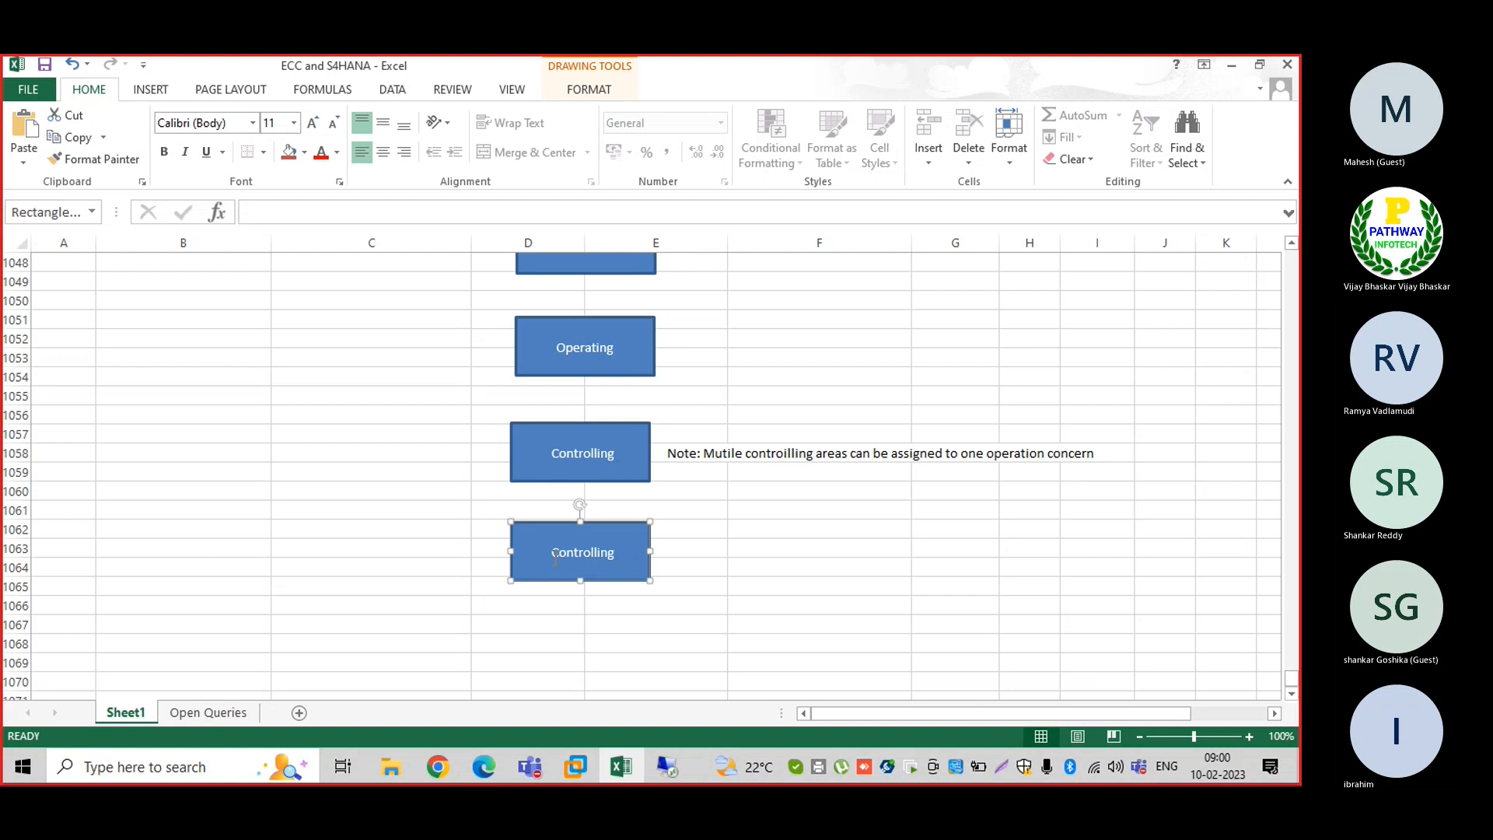
{"action": "key", "text": "Return"}
{"action": "type", "text": "Area"}
{"action": "left_click", "coordinate": [559, 554]}
{"action": "key", "text": "Delete"}
{"action": "key", "text": "Delete"}
{"action": "key", "text": "Delete"}
{"action": "key", "text": "Delete"}
{"action": "key", "text": "Delete"}
{"action": "key", "text": "Delete"}
{"action": "key", "text": "Delete"}
{"action": "key", "text": "Delete"}
{"action": "key", "text": "Delete"}
{"action": "key", "text": "Delete"}
{"action": "key", "text": "Delete"}
{"action": "key", "text": "Delete"}
{"action": "key", "text": "Delete"}
{"action": "key", "text": "Delete"}
{"action": "key", "text": "Delete"}
{"action": "type", "text": "ompany Codes"}
Beside it, note that multiple company codes can be assigned to one controlling area
{"action": "left_click", "coordinate": [681, 551]}
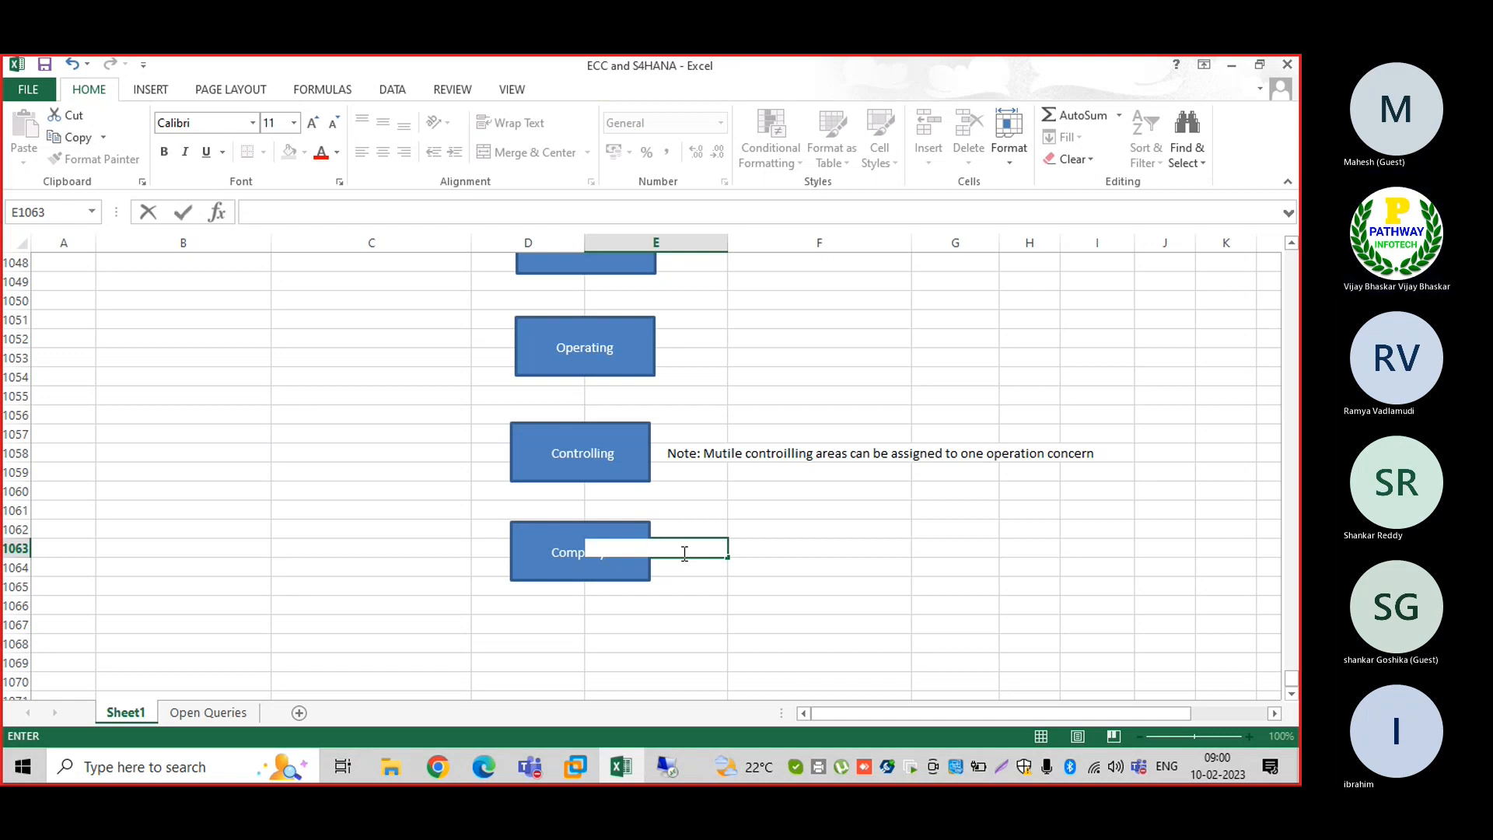
{"action": "type", "text": "Note"}
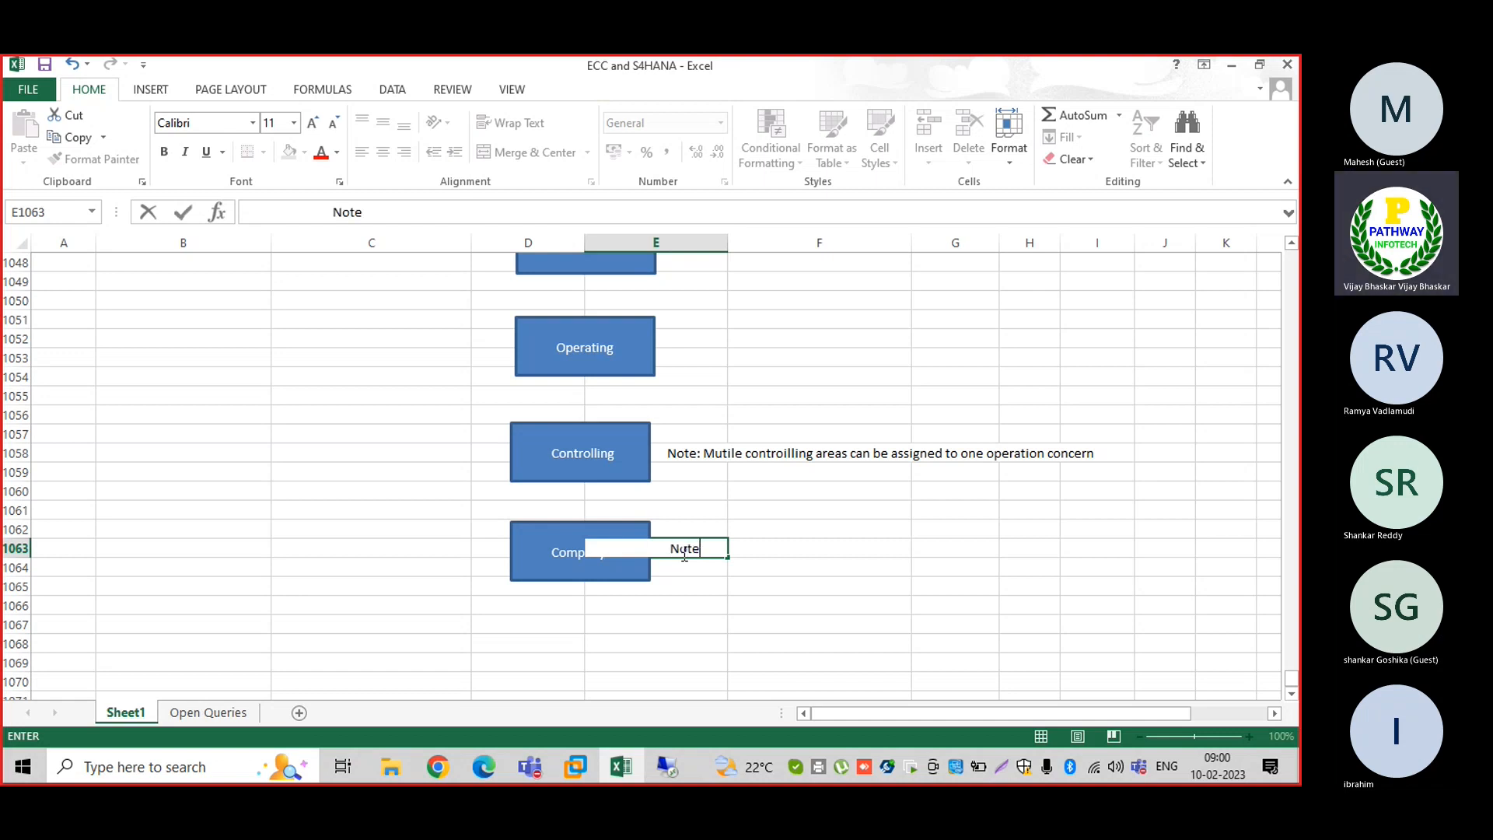
{"action": "type", "text": ": mutiple"}
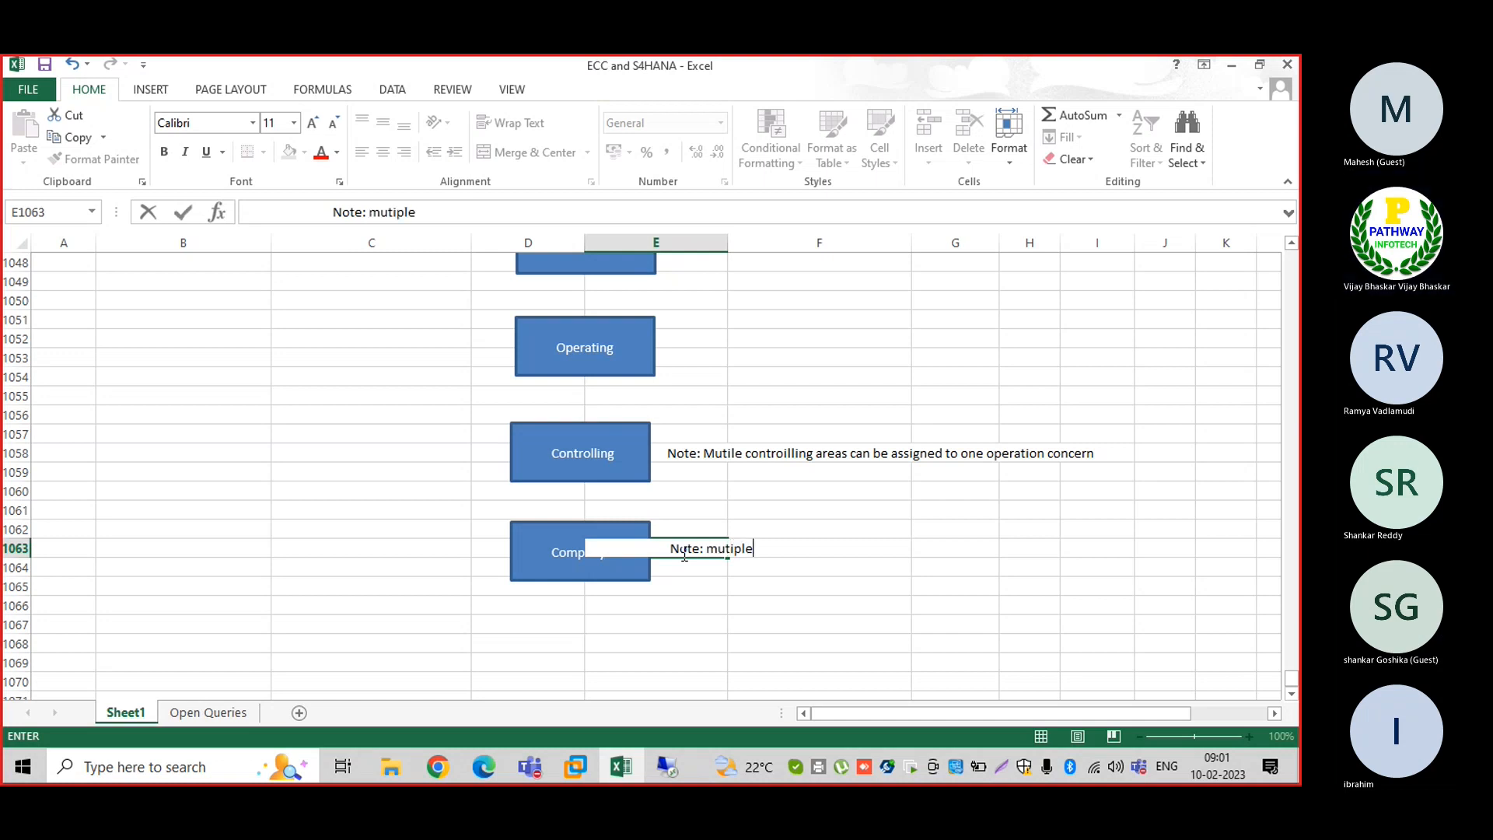
{"action": "type", "text": " comnpany co"}
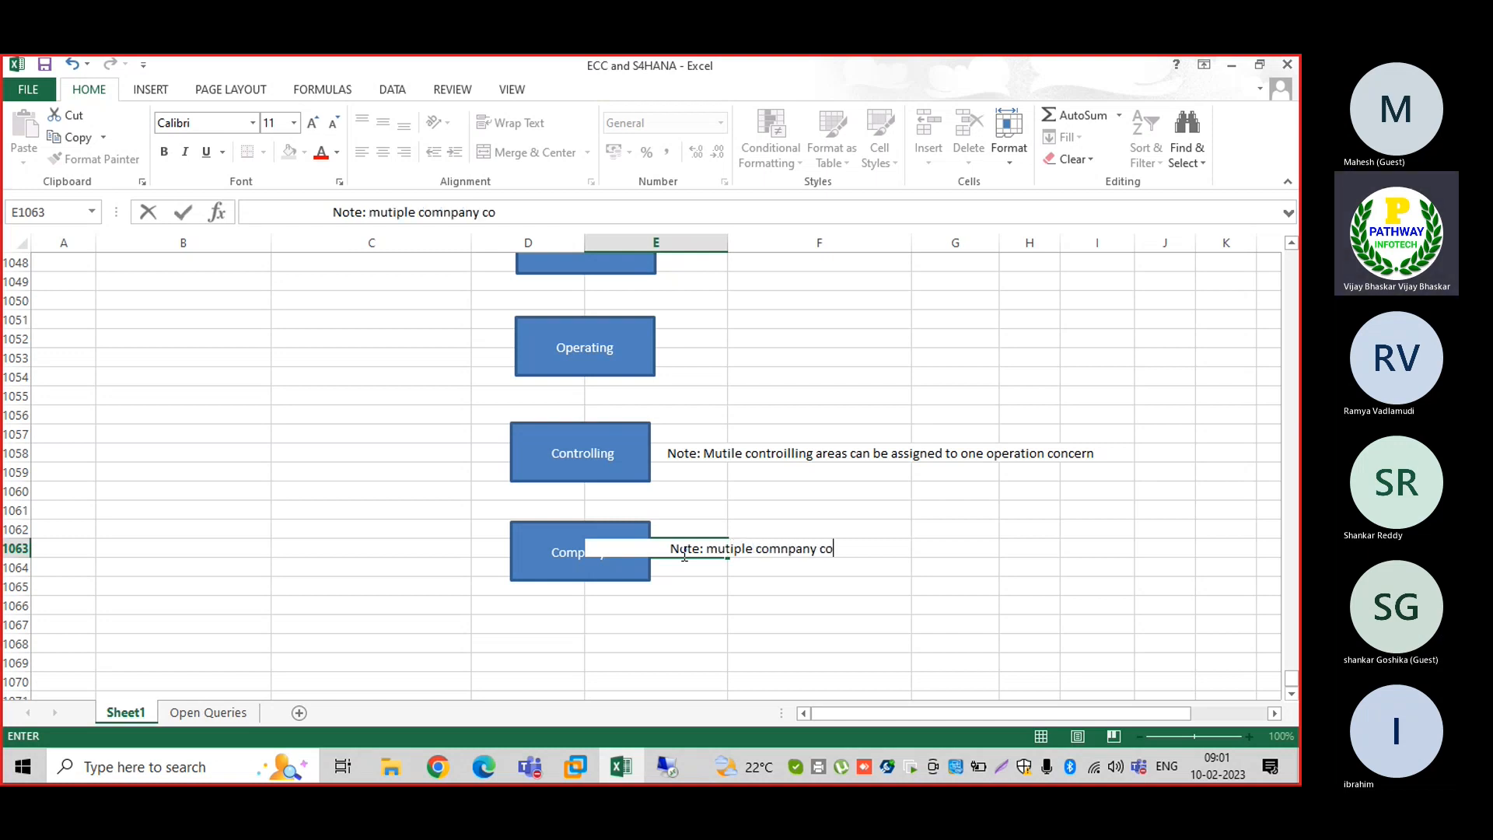
{"action": "type", "text": "des can be"}
{"action": "key", "text": "BackSpace"}
{"action": "key", "text": "BackSpace"}
{"action": "type", "text": "e as"}
{"action": "type", "text": "s"}
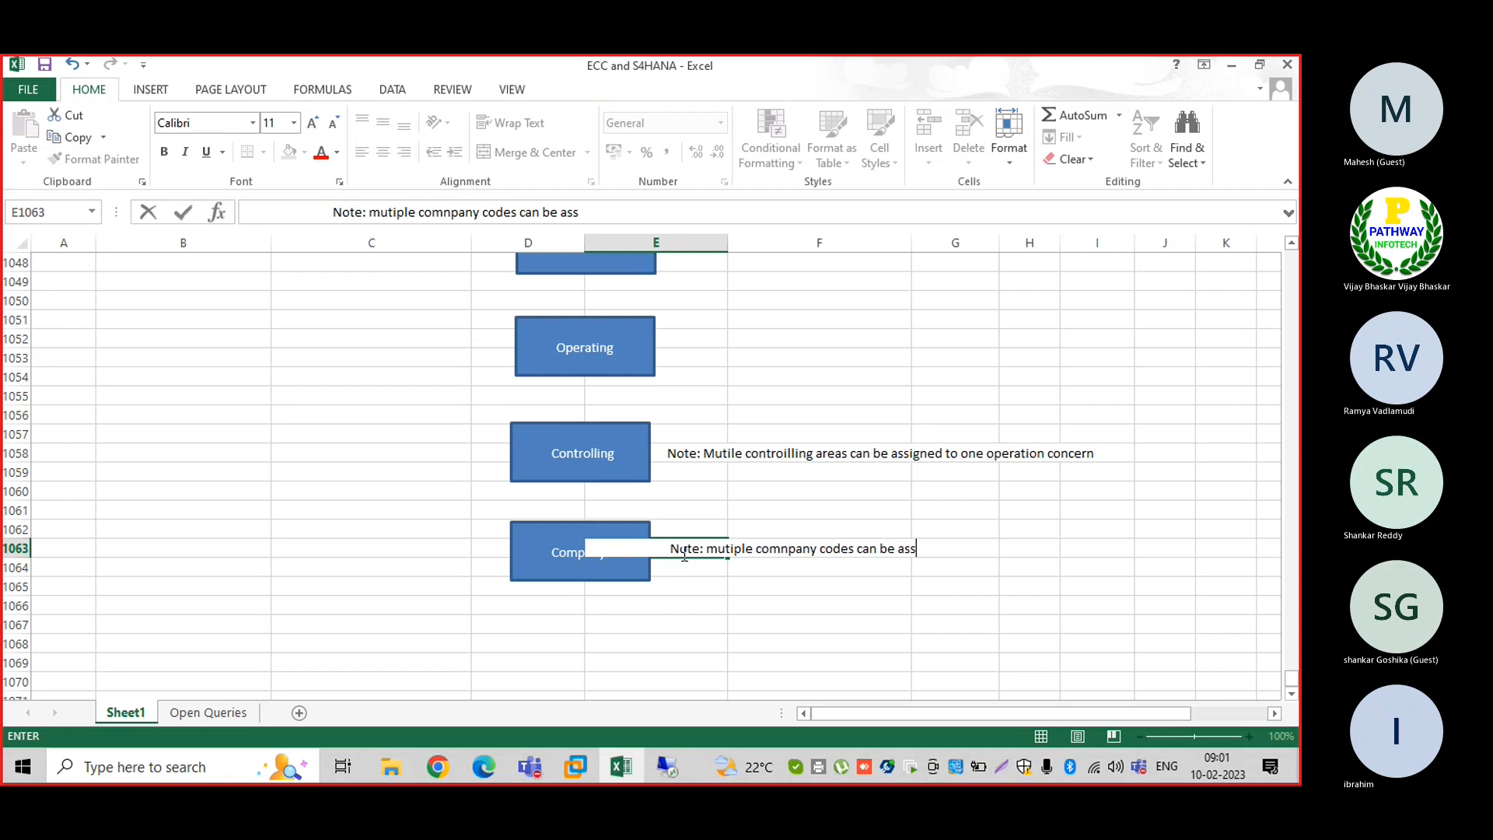
{"action": "type", "text": "gned to"}
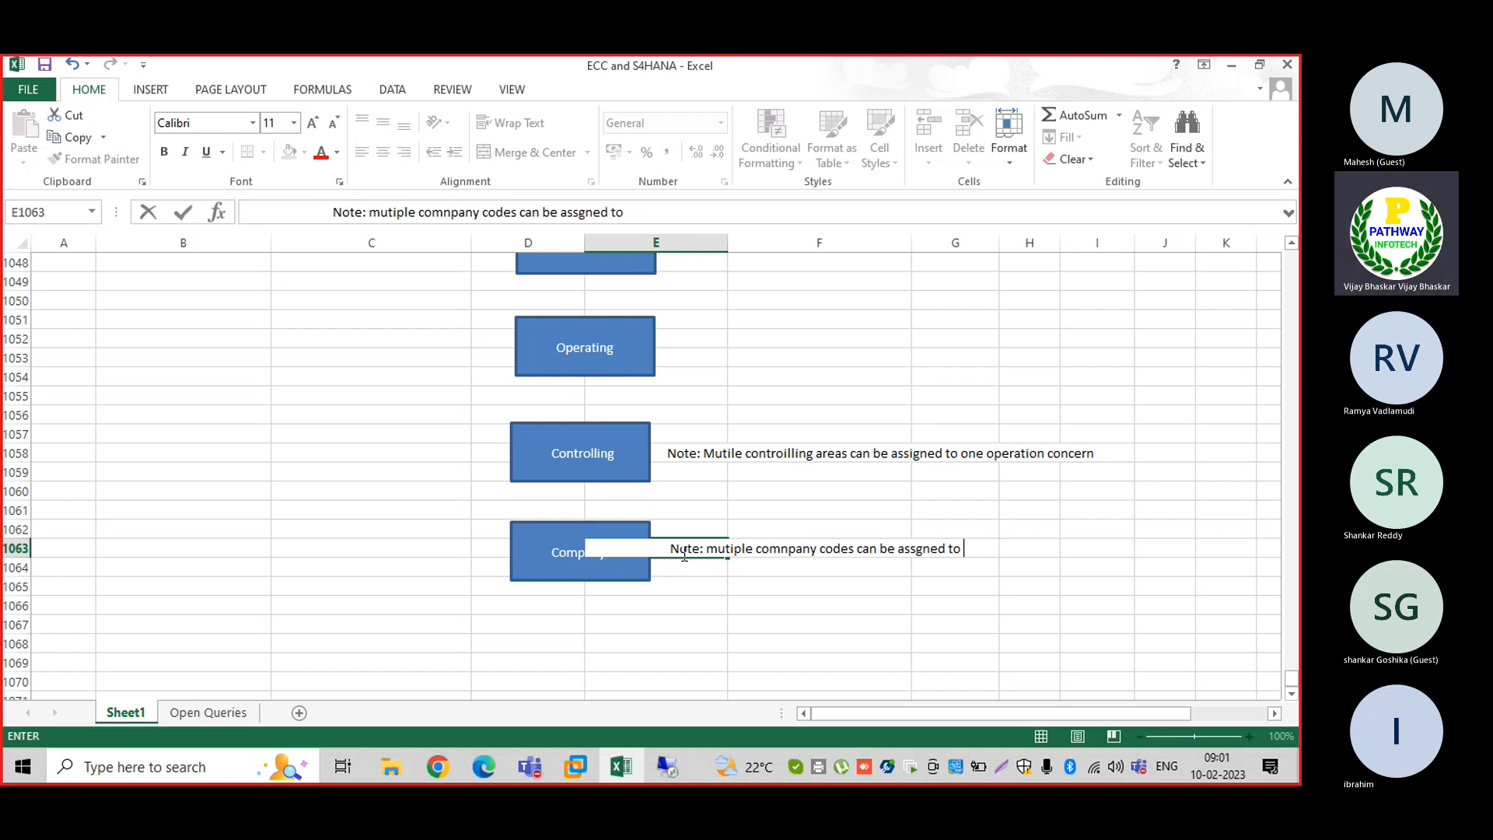
{"action": "type", "text": " one controlling a"}
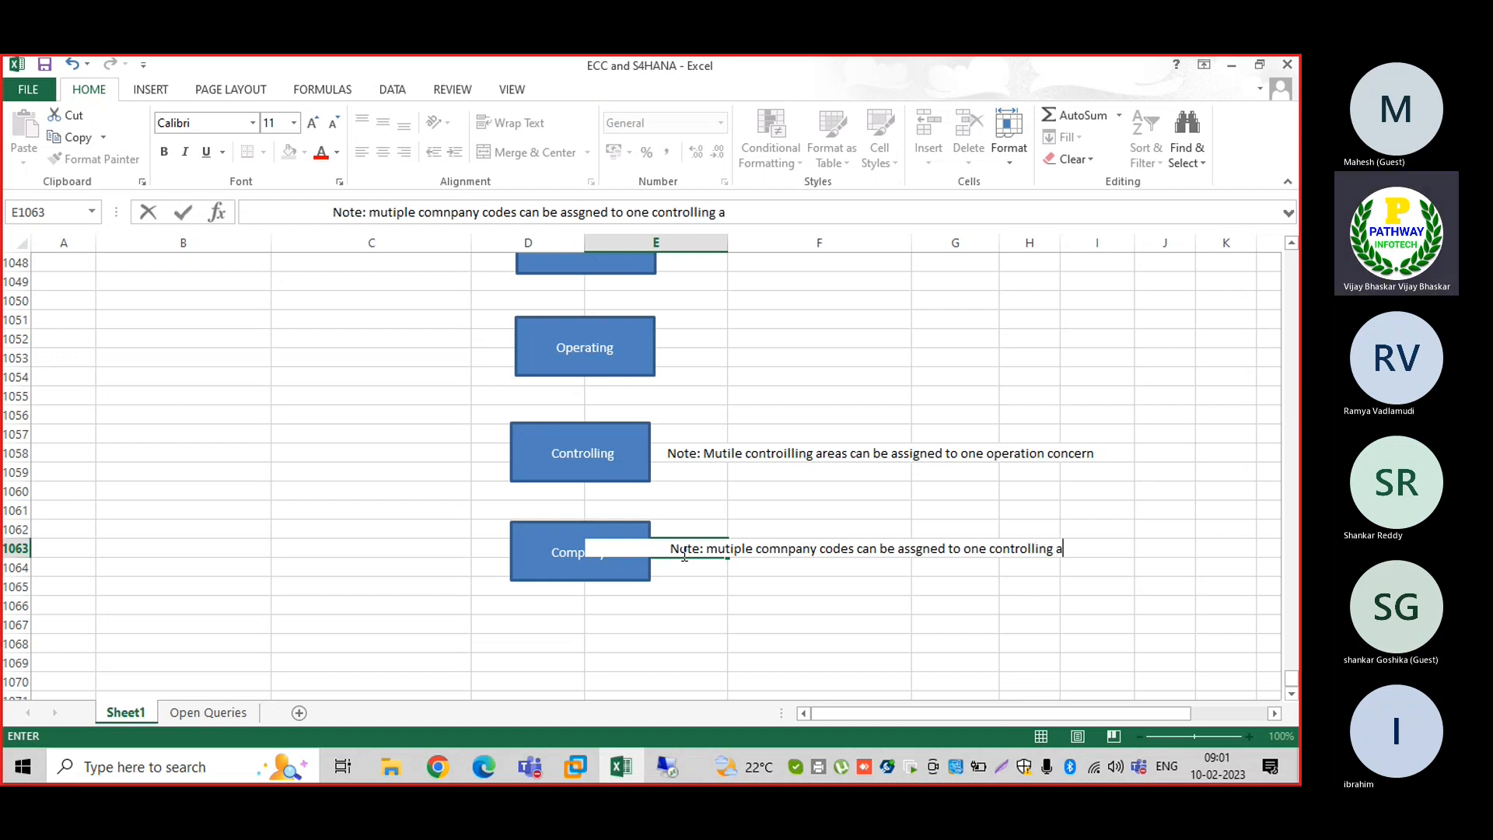
{"action": "type", "text": "rea"}
{"action": "key", "text": "Return"}
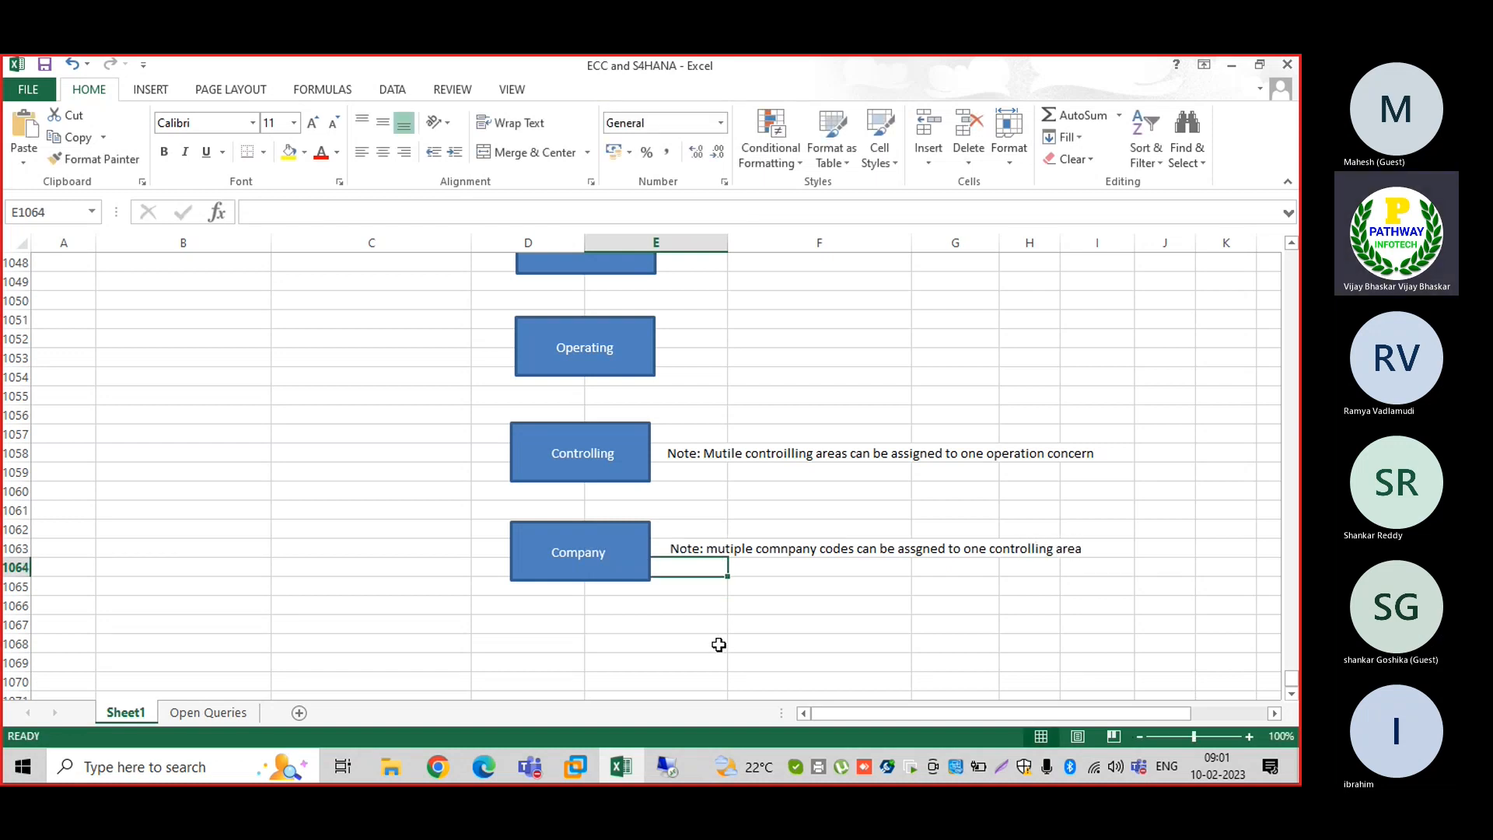
{"action": "left_click", "coordinate": [718, 645]}
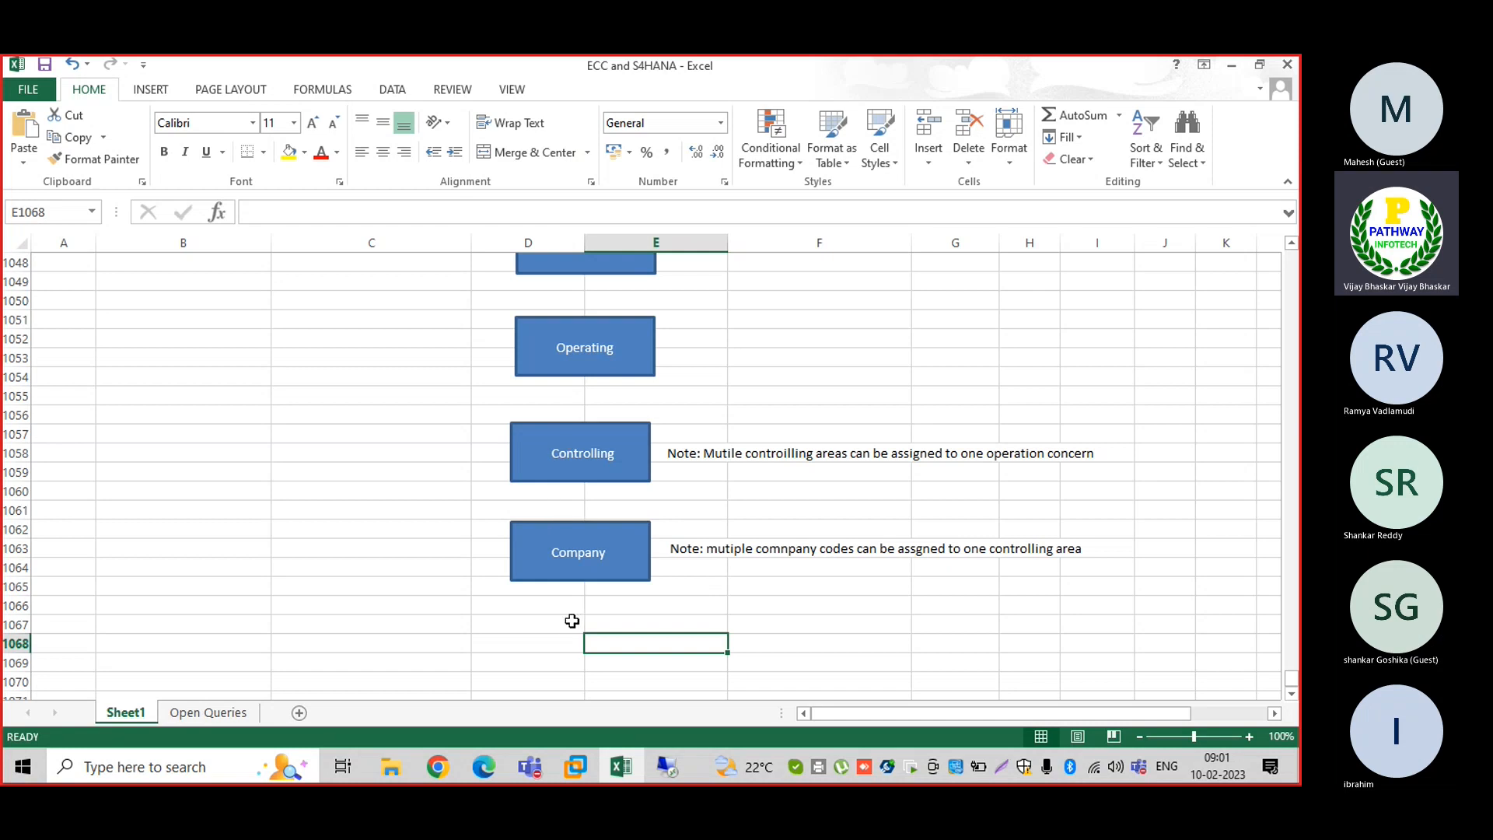
Put 'Codes' on a second line of the Company box and enlarge the box to fit
{"action": "left_click", "coordinate": [568, 623]}
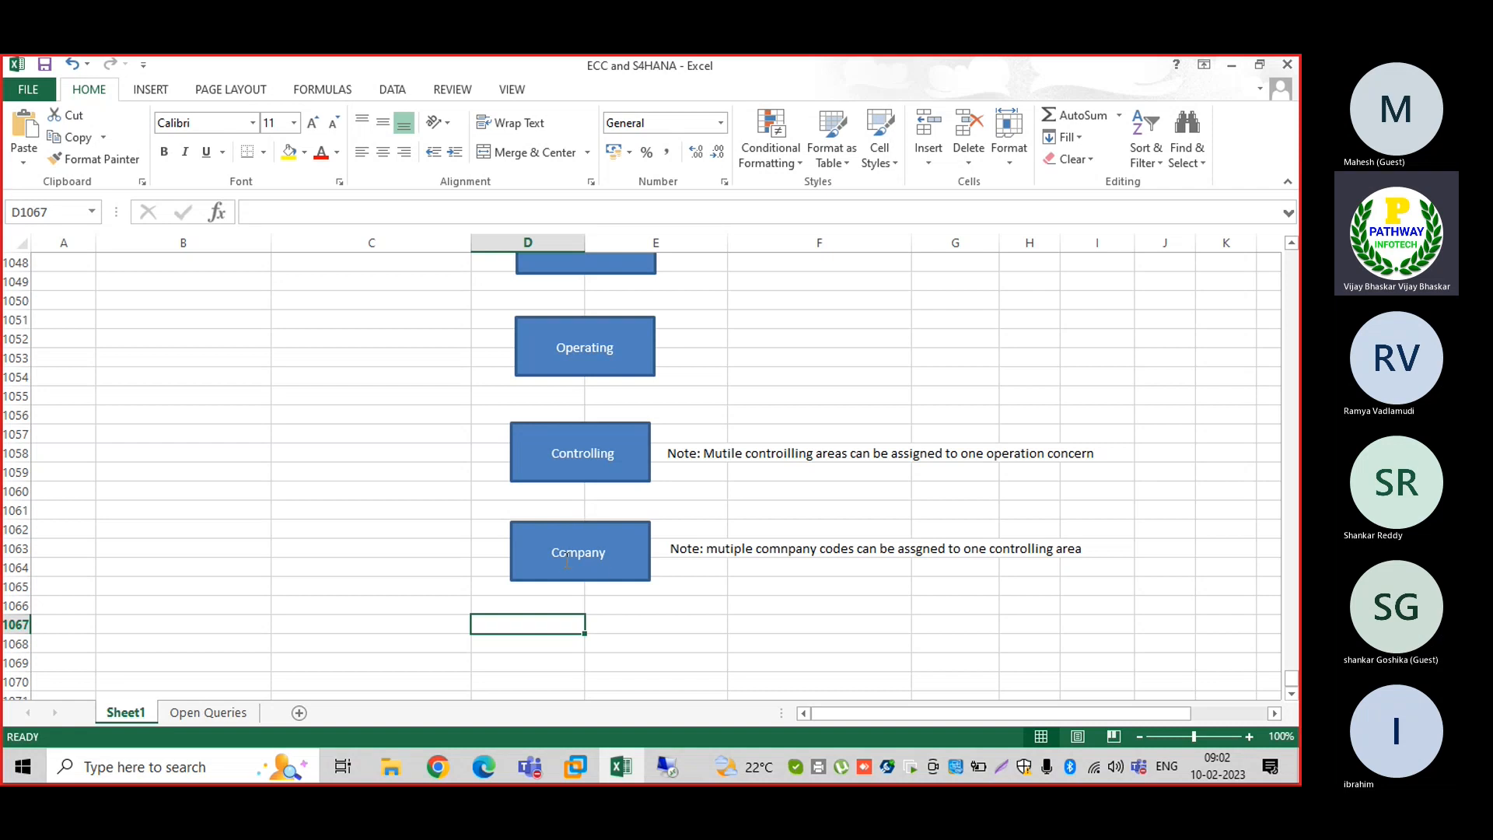
{"action": "left_click", "coordinate": [603, 555]}
{"action": "key", "text": "Return"}
{"action": "type", "text": "Codes"}
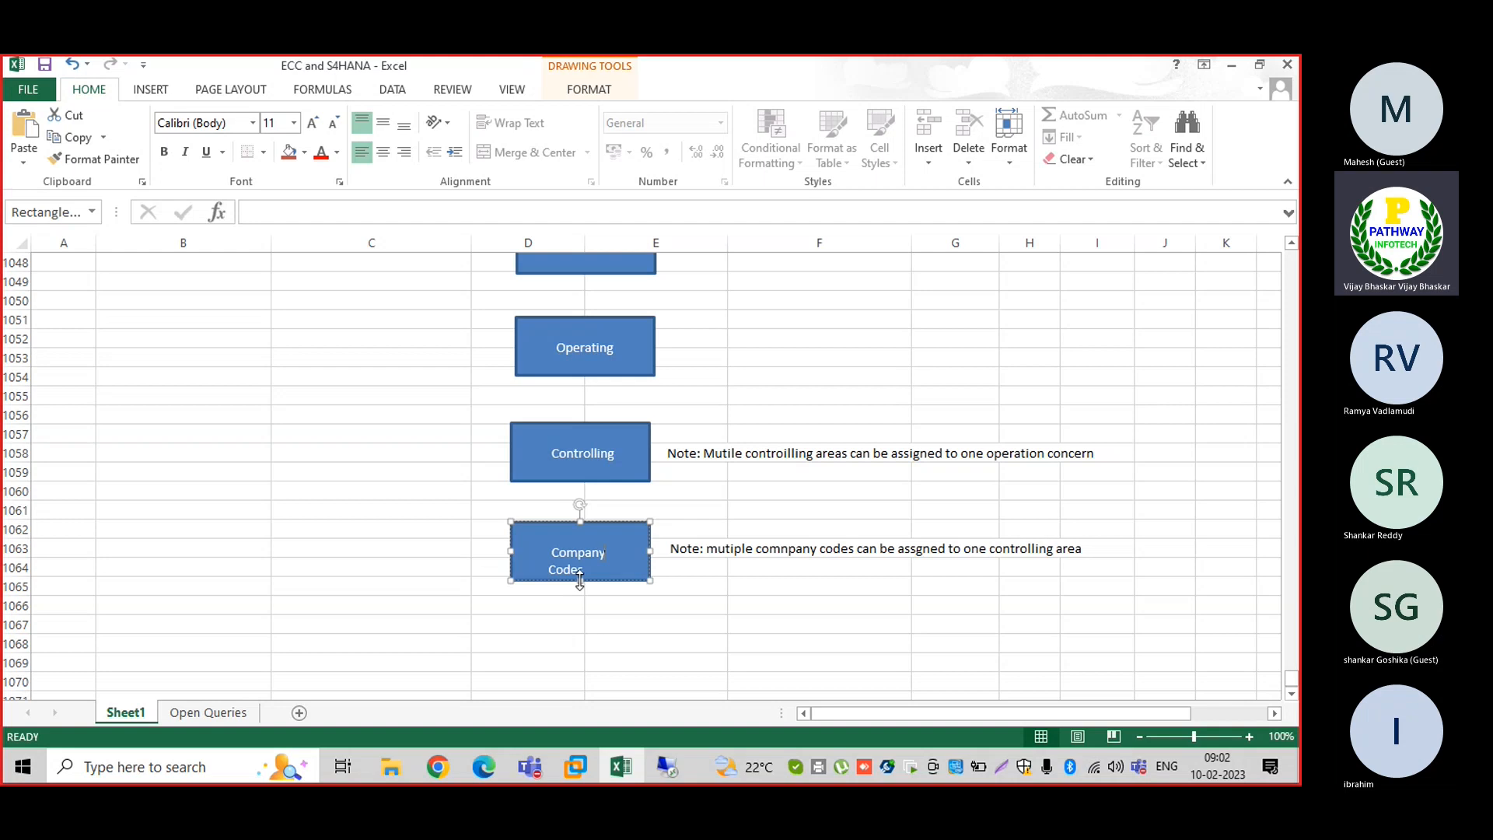
{"action": "left_click", "coordinate": [557, 619]}
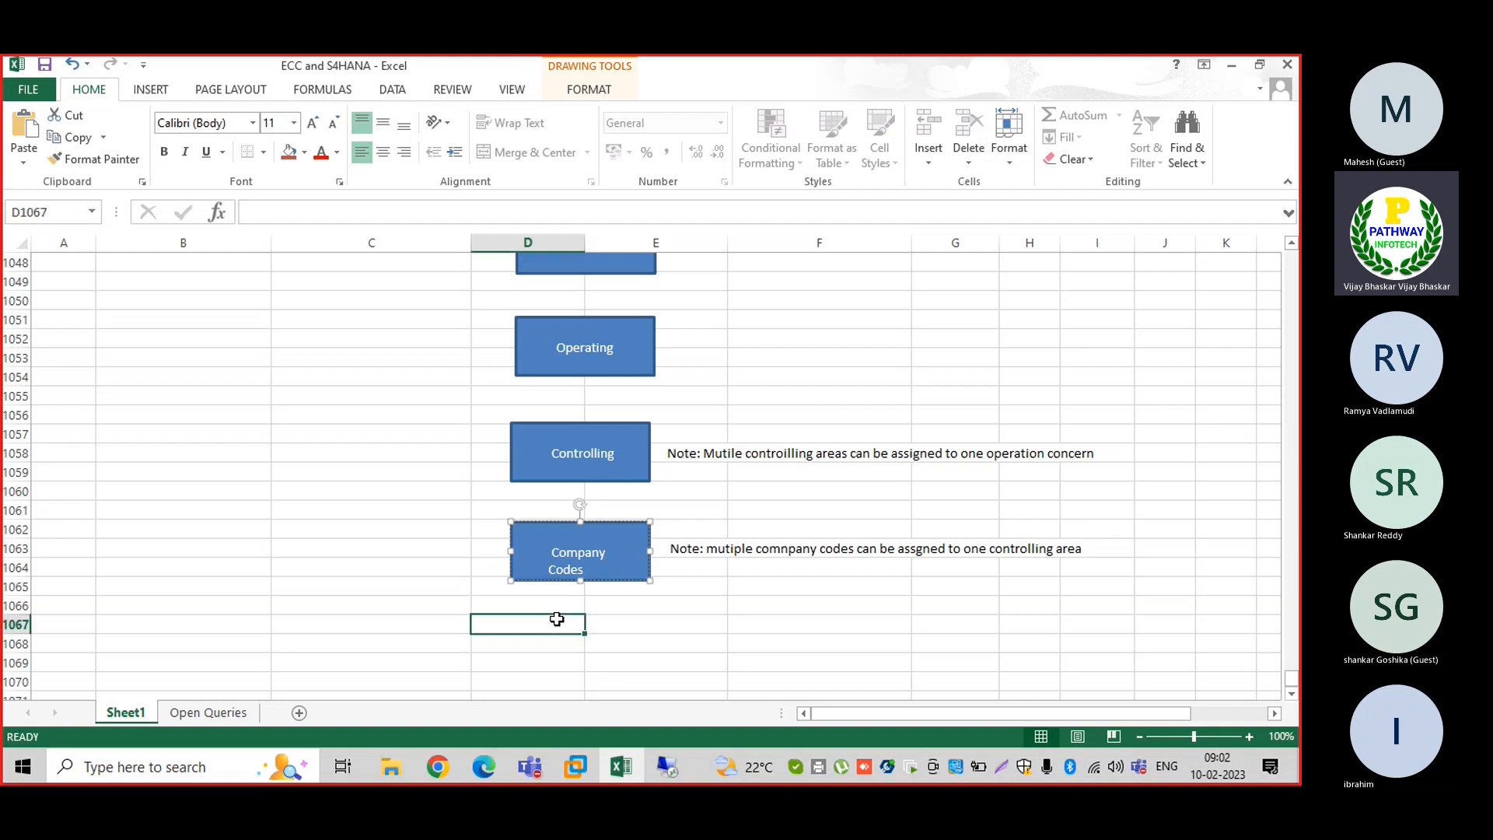
{"action": "left_click", "coordinate": [565, 562]}
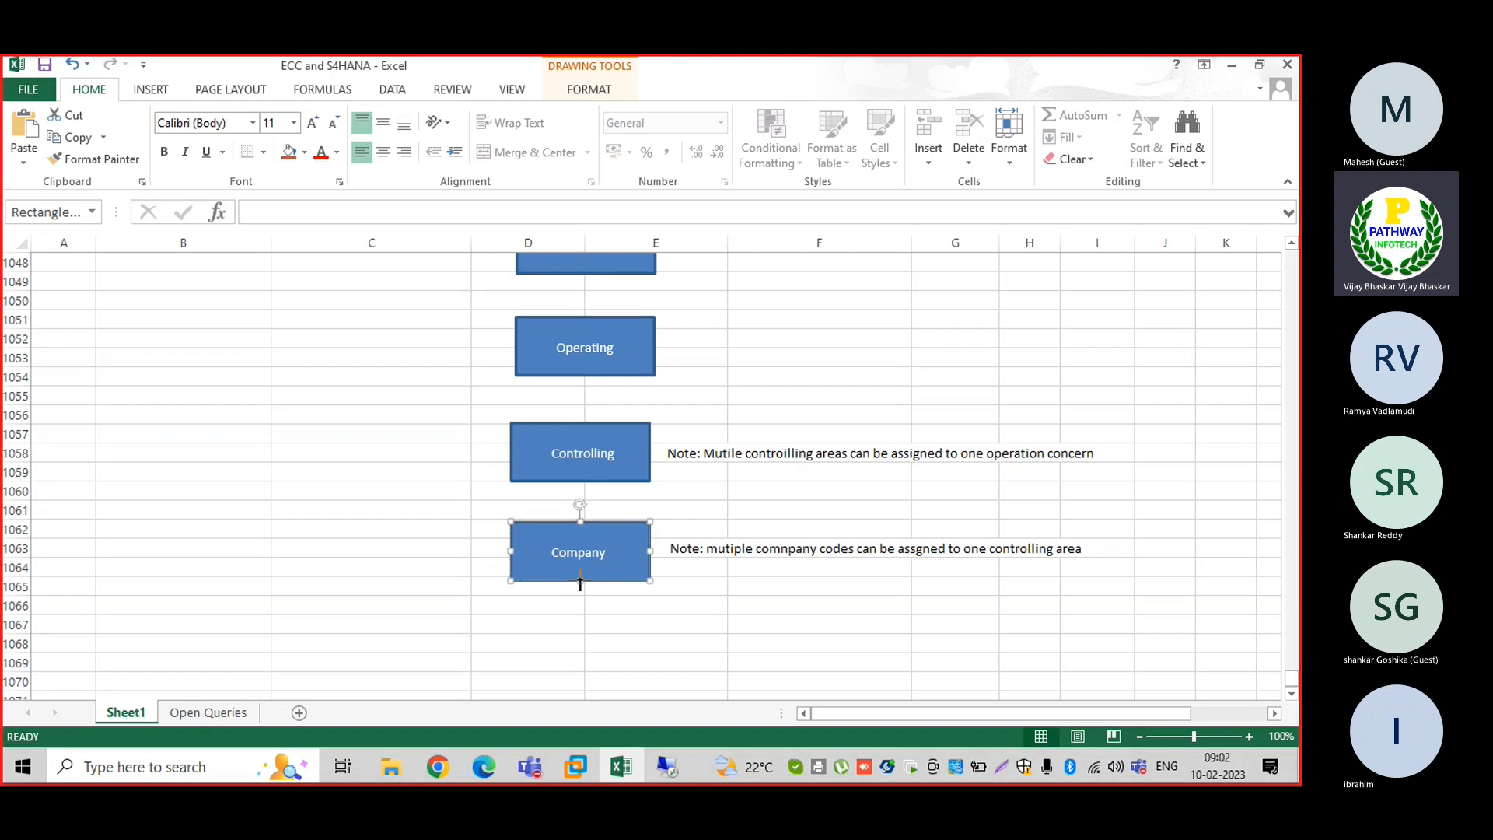
{"action": "left_click_drag", "start_coordinate": [580, 581], "coordinate": [581, 588]}
{"action": "left_click", "coordinate": [565, 623]}
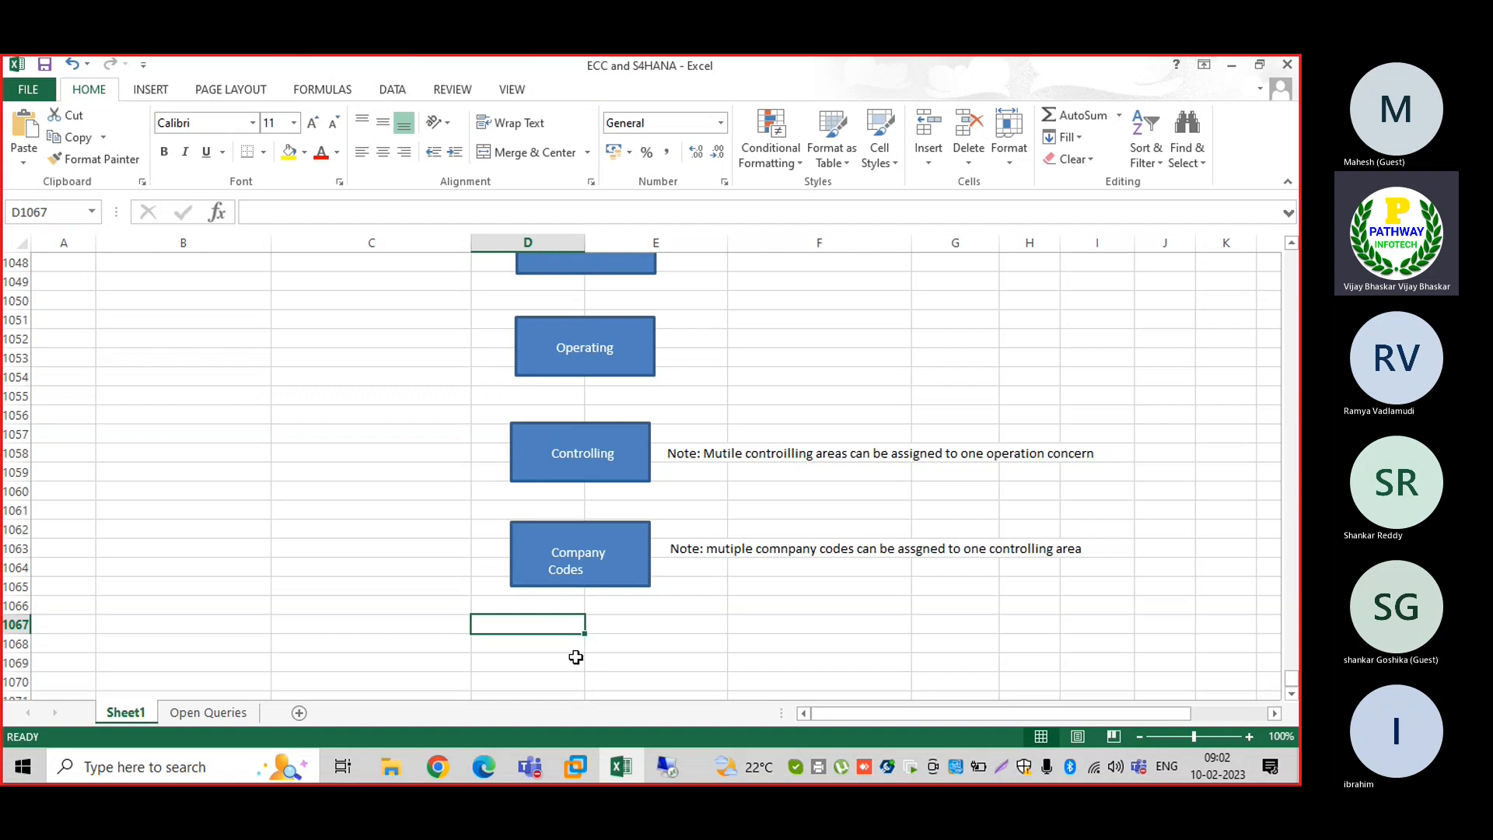
Paste a copy of the Company Codes box below it and relabel it 'Profit Center'
{"action": "left_click", "coordinate": [602, 556]}
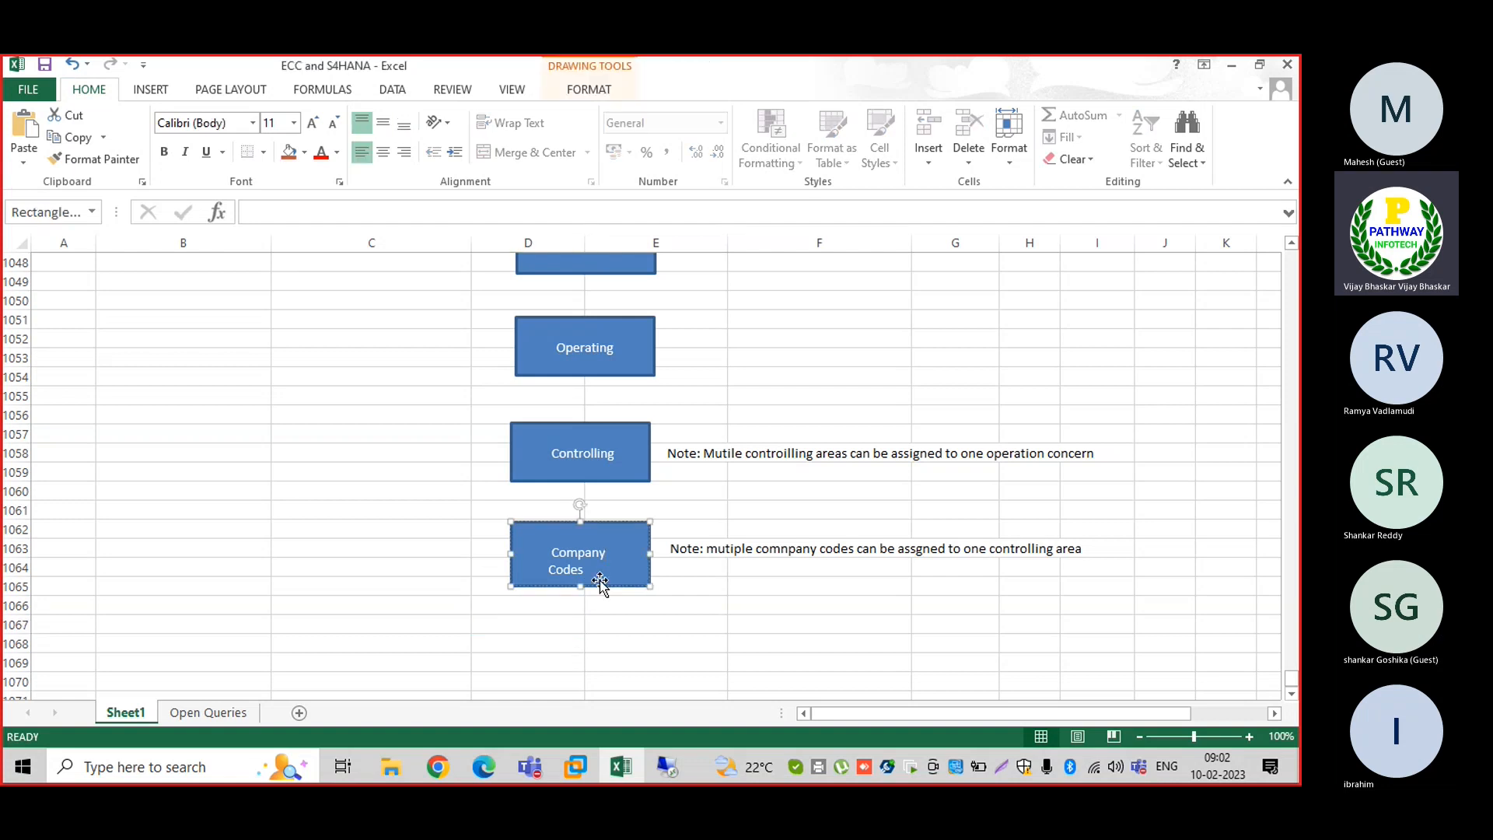
{"action": "left_click", "coordinate": [580, 643]}
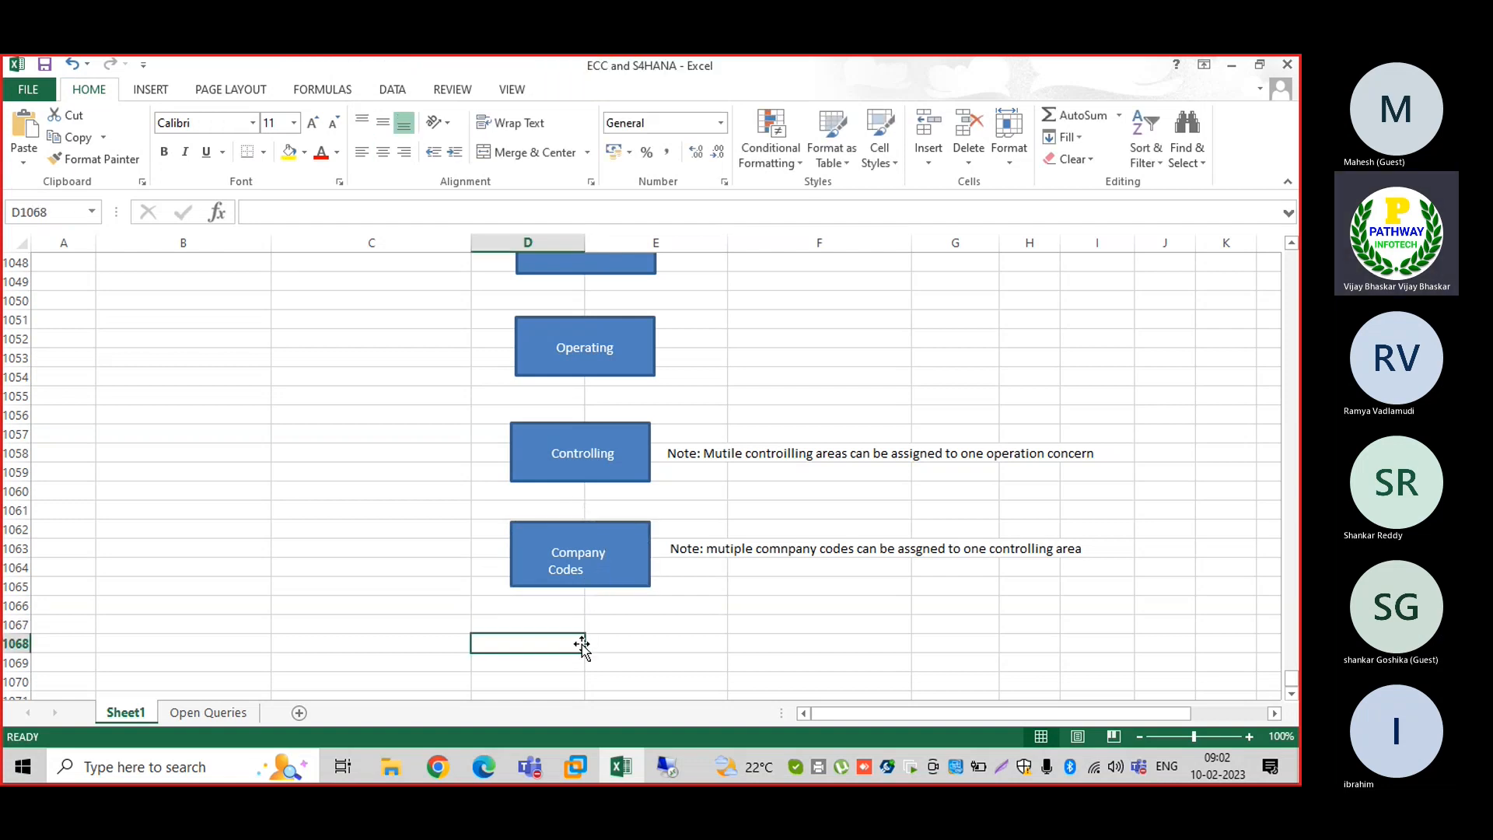
{"action": "key", "text": "ctrl+v"}
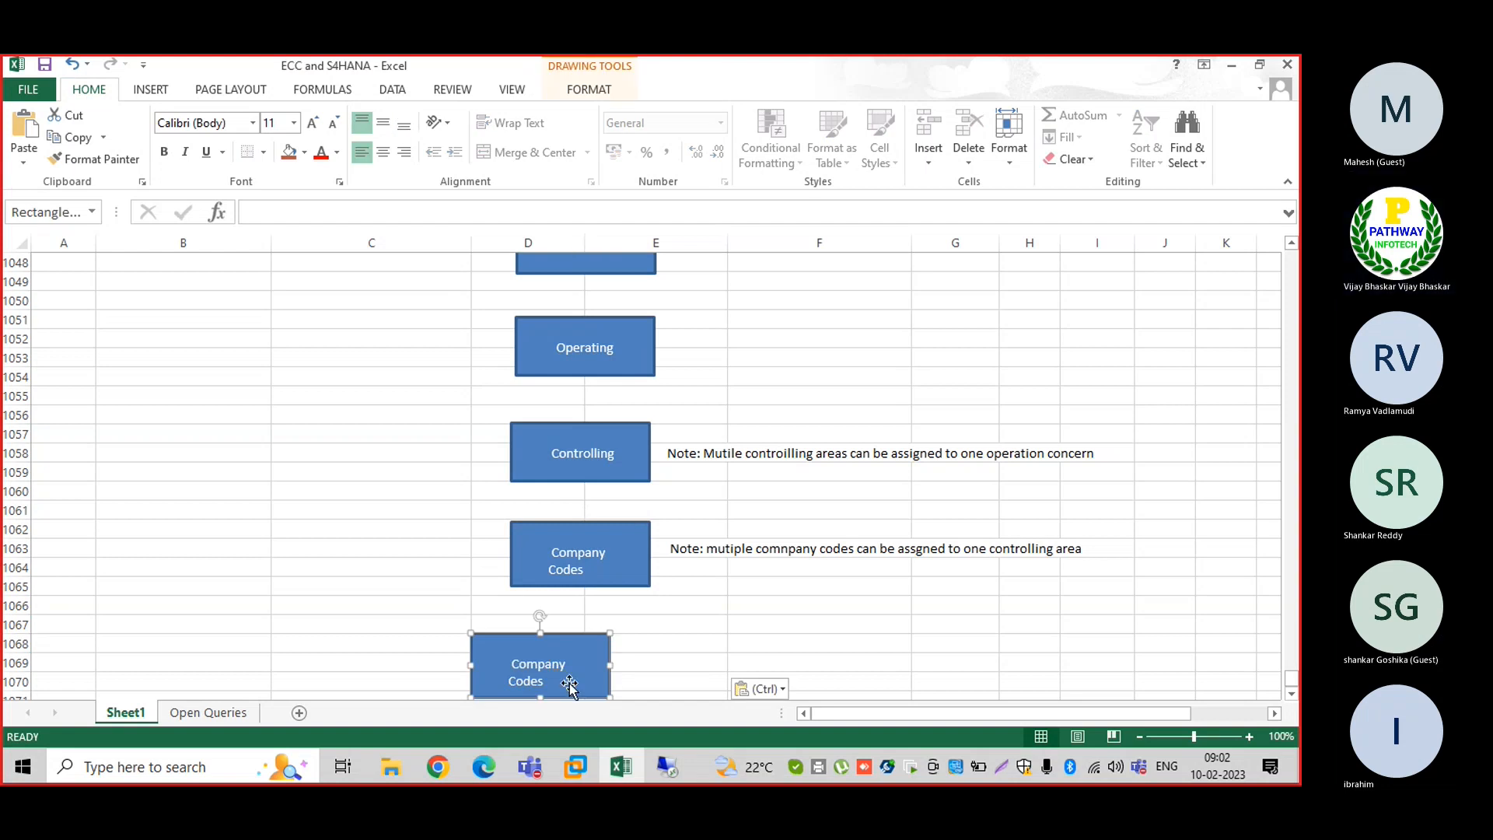
{"action": "left_click_drag", "start_coordinate": [573, 688], "coordinate": [599, 353]}
{"action": "scroll", "coordinate": [1297, 294], "scroll_direction": "up", "scroll_amount": 7}
{"action": "scroll", "coordinate": [1298, 294], "scroll_direction": "up", "scroll_amount": 1}
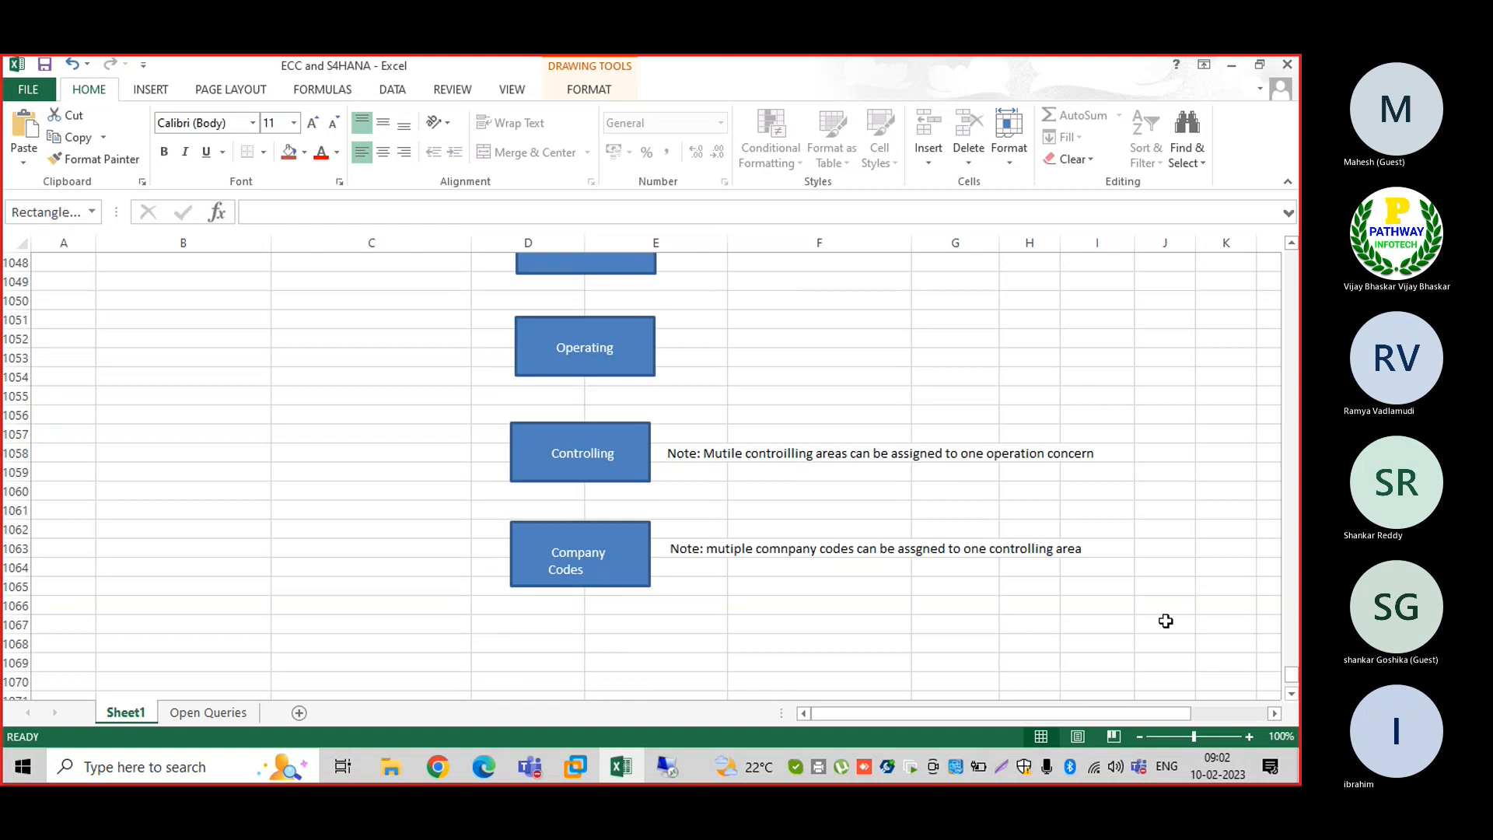
{"action": "left_click", "coordinate": [1292, 694]}
{"action": "scroll", "coordinate": [567, 640], "scroll_direction": "down", "scroll_amount": 2}
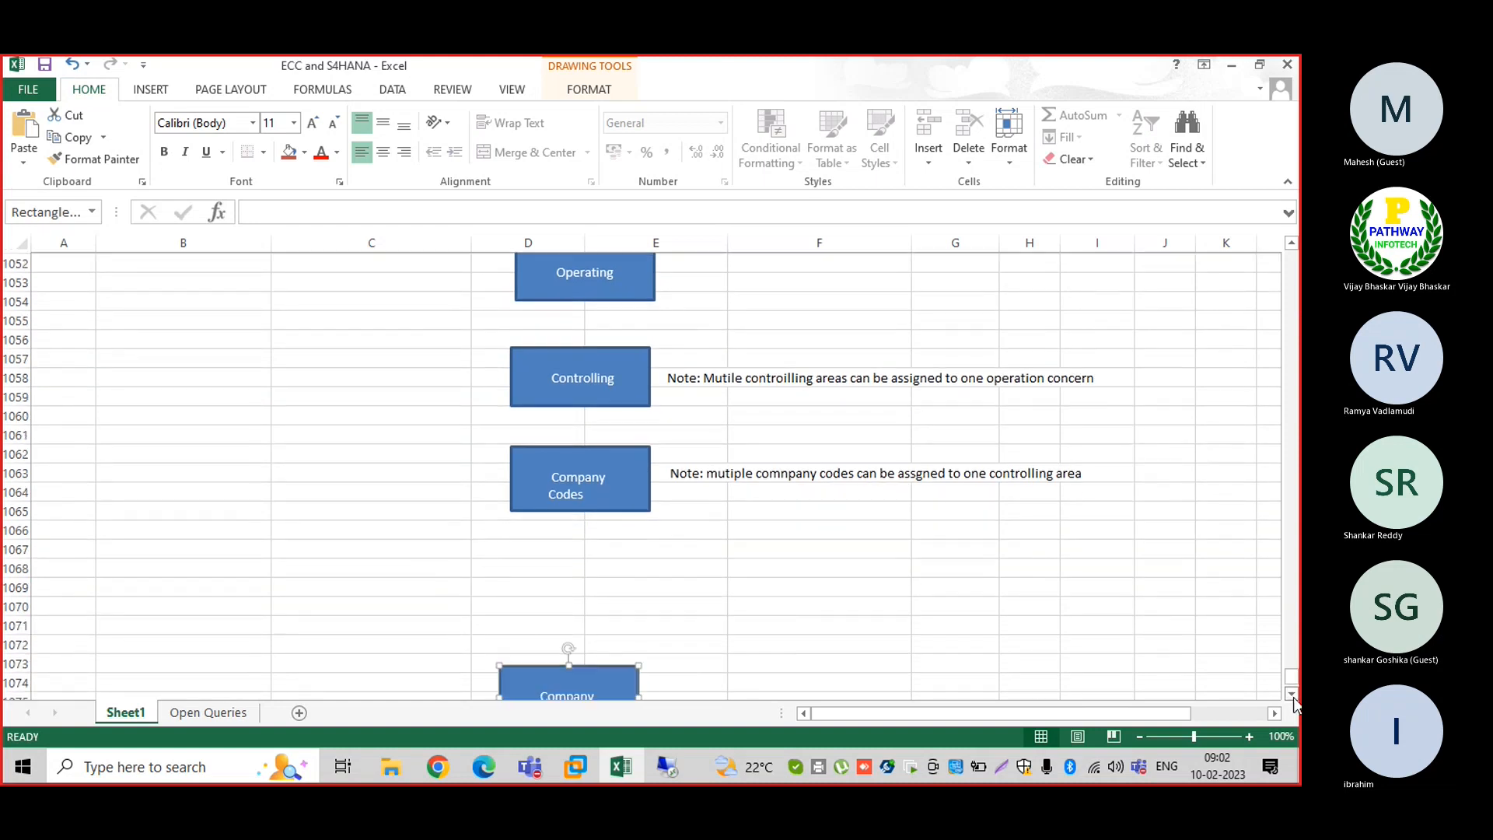
{"action": "left_click_drag", "start_coordinate": [609, 667], "coordinate": [622, 561]}
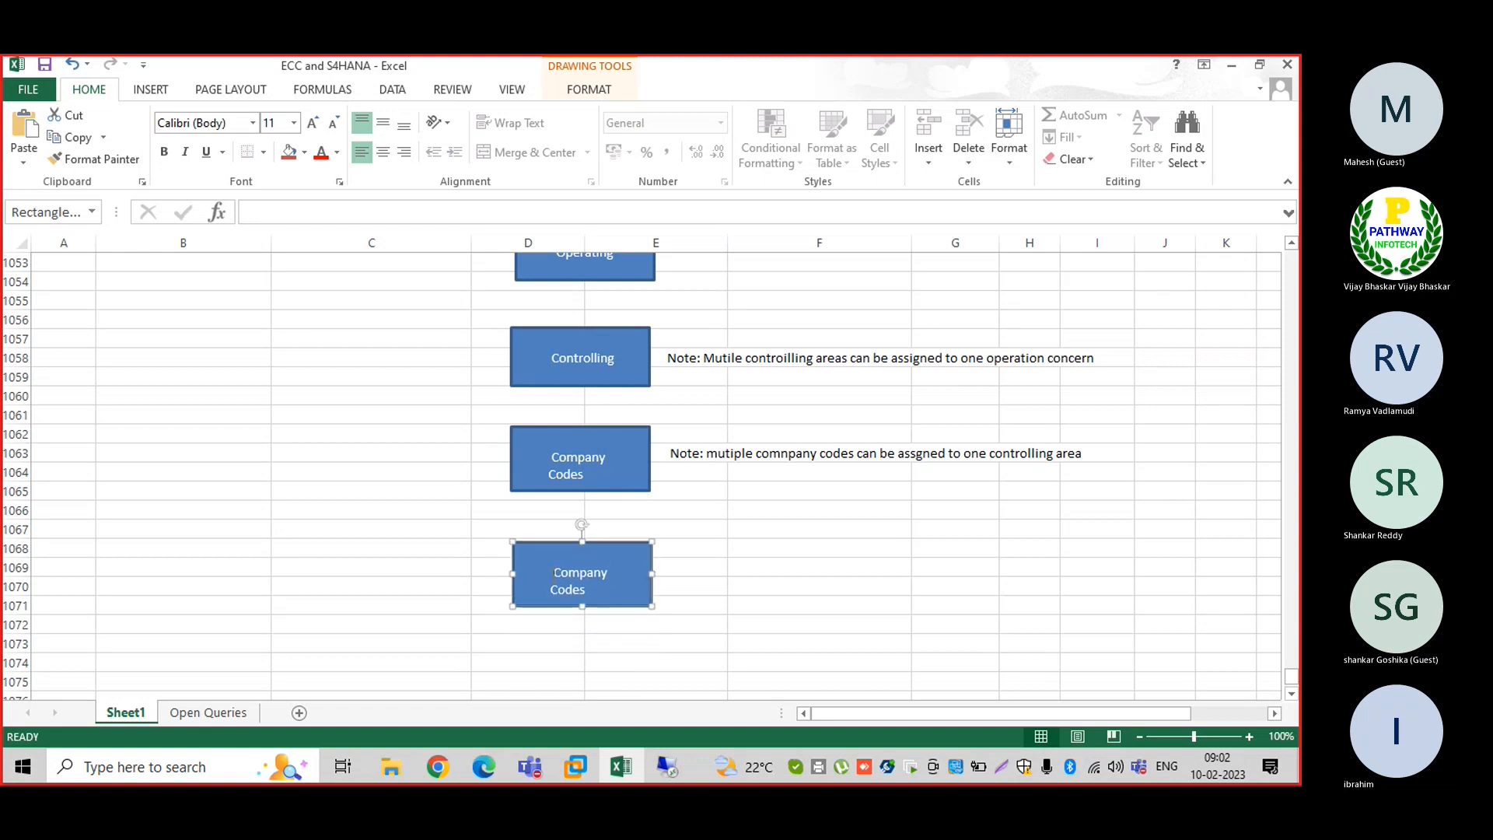
{"action": "left_click", "coordinate": [553, 574]}
{"action": "key", "text": "Delete"}
{"action": "key", "text": "Delete"}
{"action": "key", "text": "Delete"}
{"action": "key", "text": "Delete"}
{"action": "key", "text": "Delete"}
{"action": "key", "text": "Delete"}
{"action": "key", "text": "Delete"}
{"action": "key", "text": "Delete"}
{"action": "key", "text": "Delete"}
{"action": "key", "text": "Delete"}
{"action": "key", "text": "Delete"}
{"action": "key", "text": "Delete"}
{"action": "key", "text": "Delete"}
{"action": "type", "text": "P"}
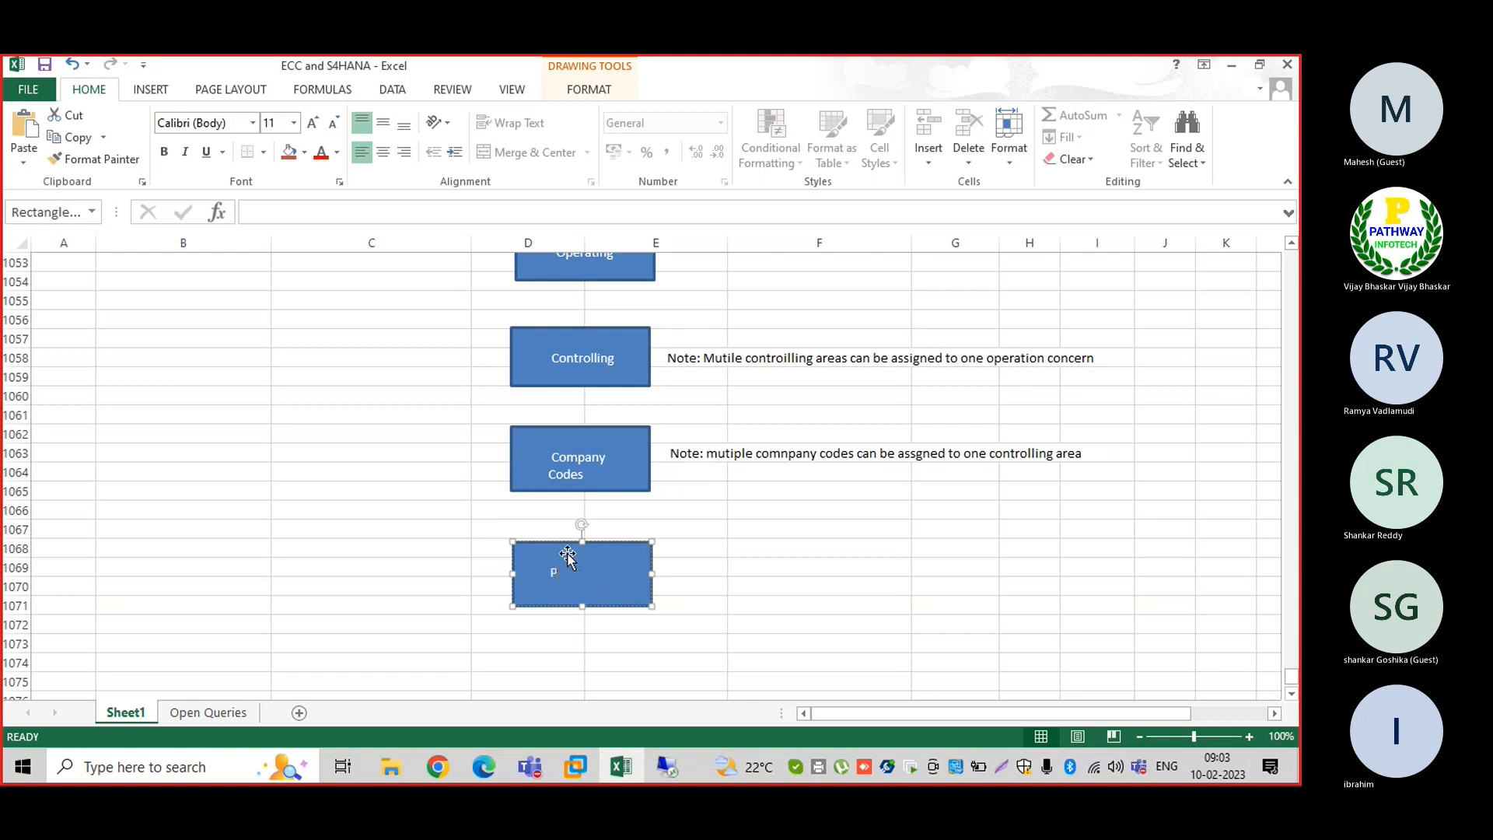
{"action": "type", "text": "rofit Center"}
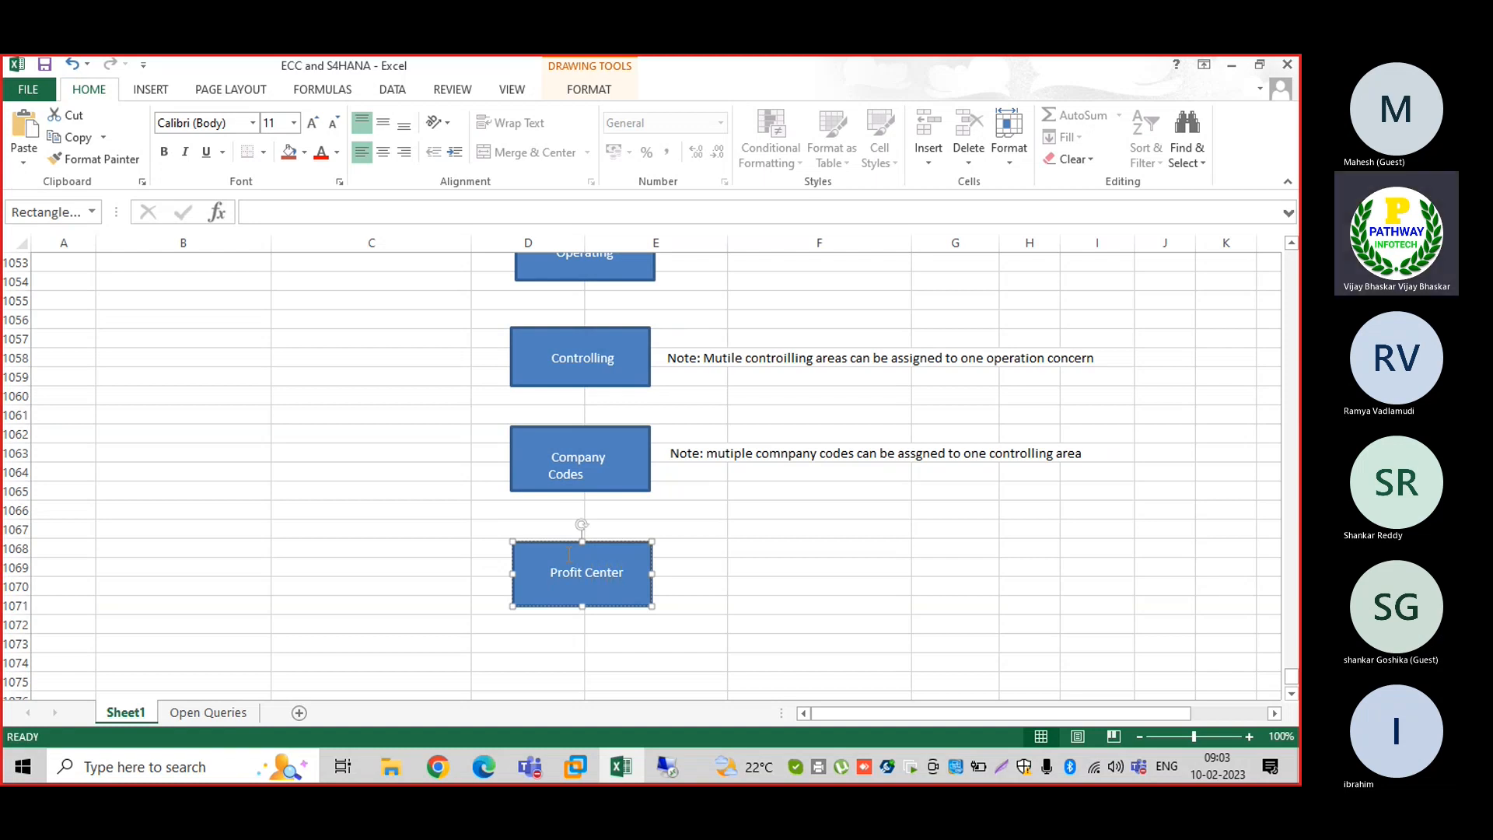
{"action": "left_click", "coordinate": [579, 661]}
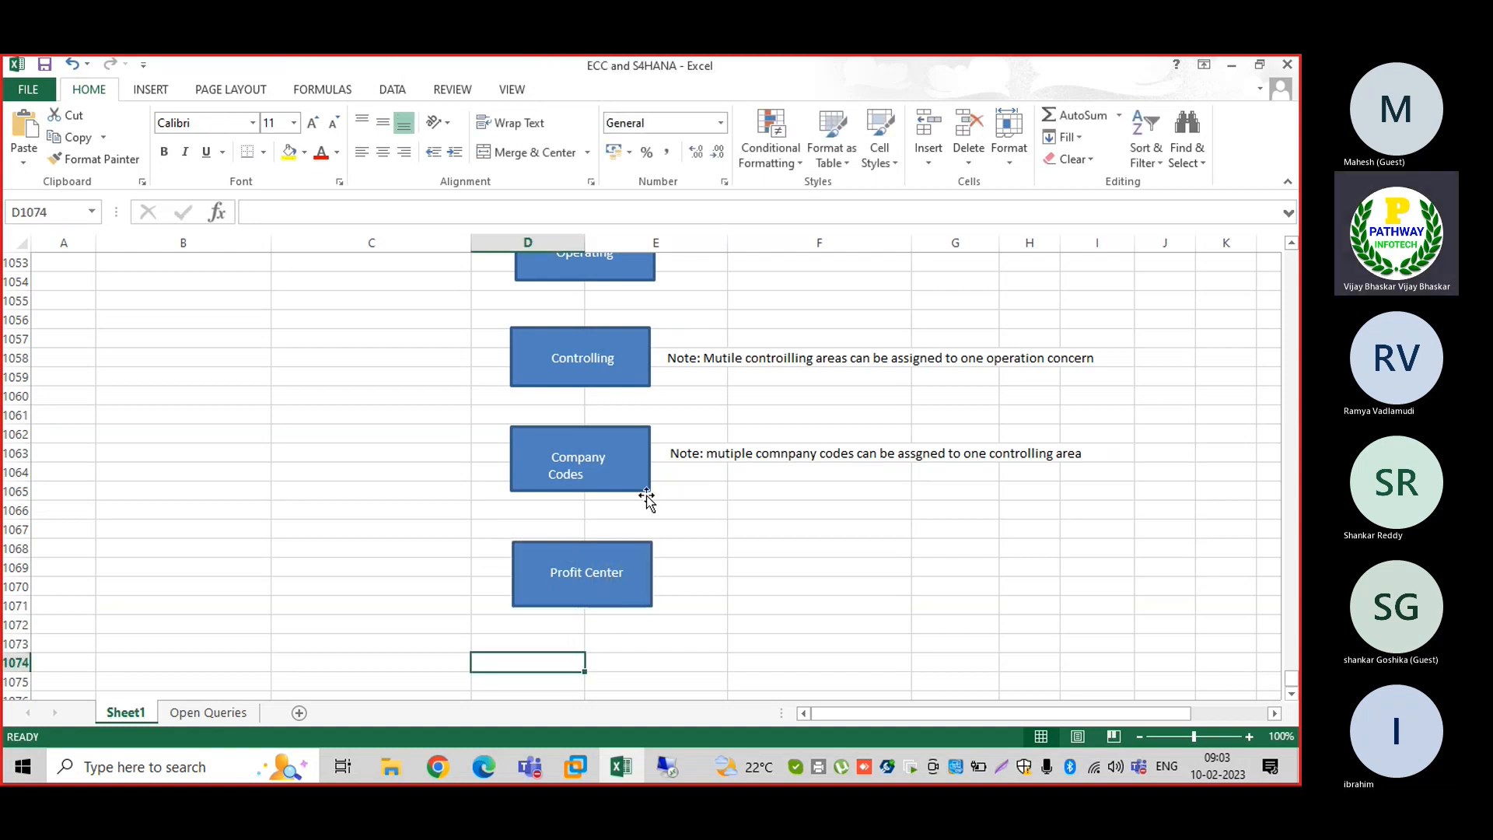
Save the 'ECC and S4HANA' workbook and return to the ECC virtual machine
{"action": "key", "text": "ctrl+s"}
{"action": "left_click", "coordinate": [1292, 693]}
{"action": "left_click", "coordinate": [1292, 693]}
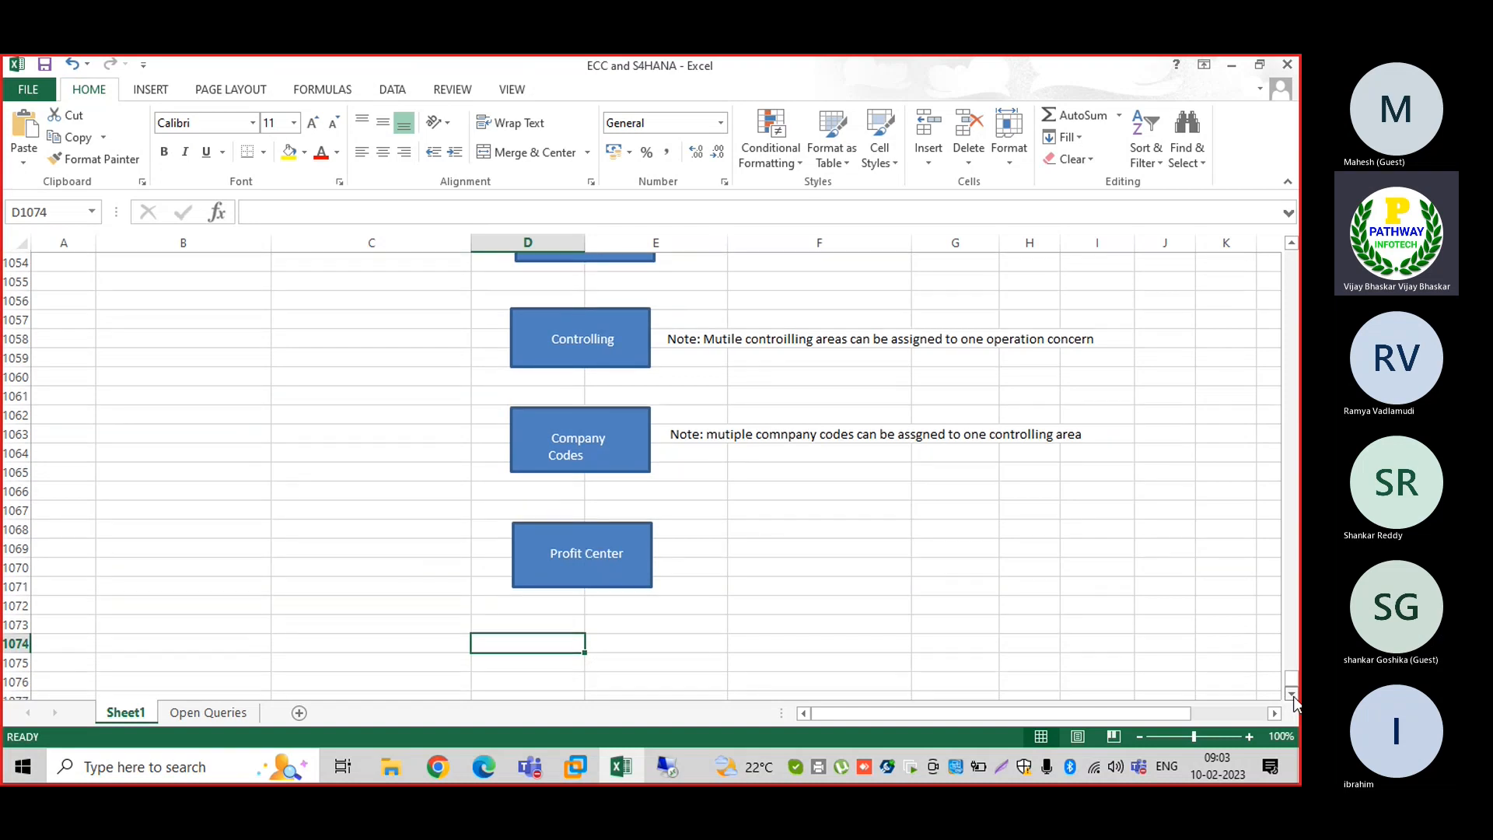
{"action": "left_click", "coordinate": [1292, 693]}
{"action": "left_click", "coordinate": [1292, 693]}
{"action": "left_click", "coordinate": [1292, 693]}
{"action": "left_click", "coordinate": [1292, 693]}
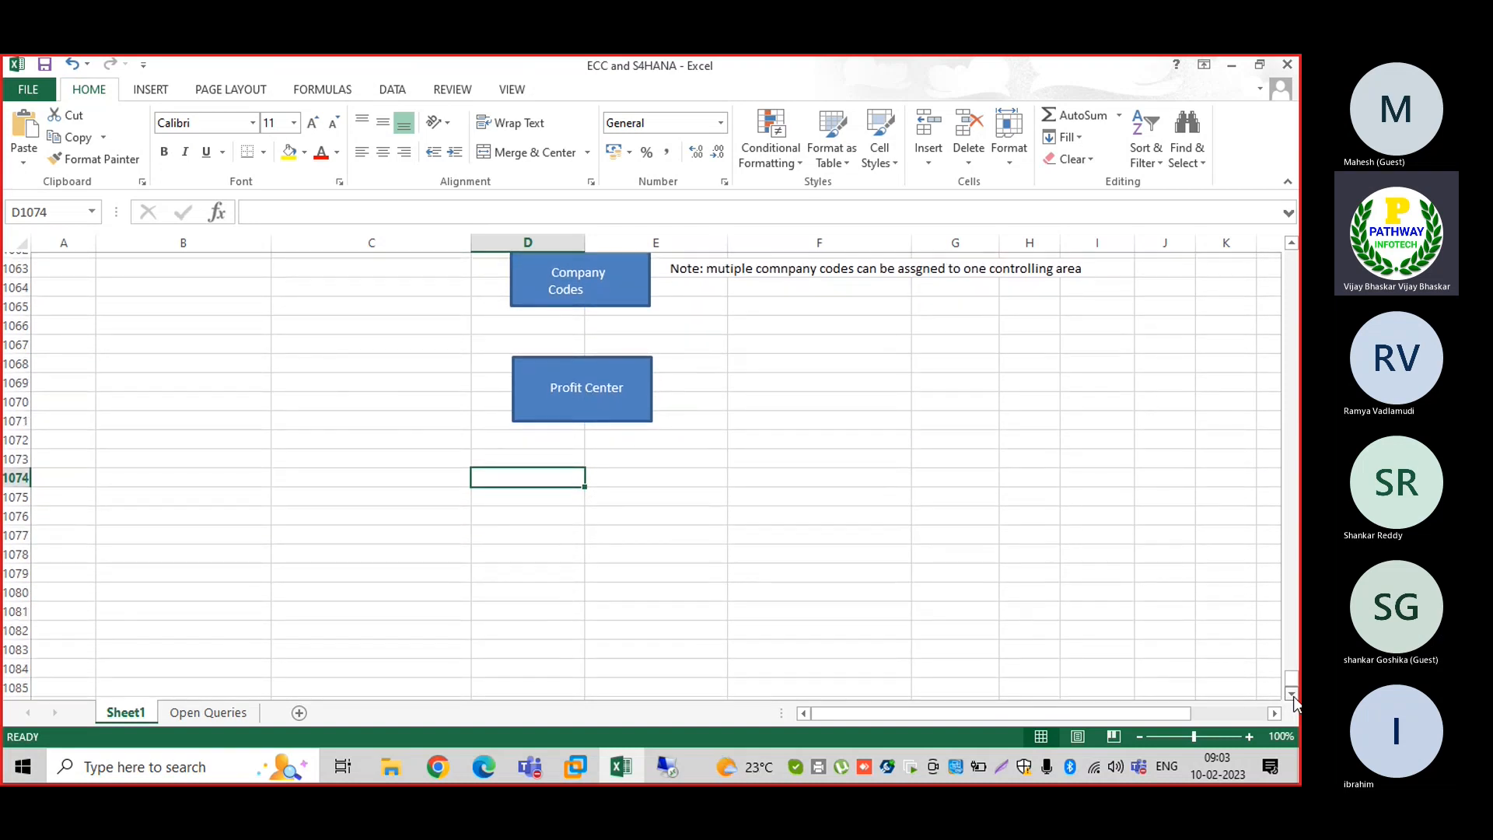
{"action": "left_click", "coordinate": [1292, 693]}
{"action": "left_click", "coordinate": [1292, 693]}
{"action": "left_click", "coordinate": [1292, 693]}
{"action": "left_click", "coordinate": [1291, 693]}
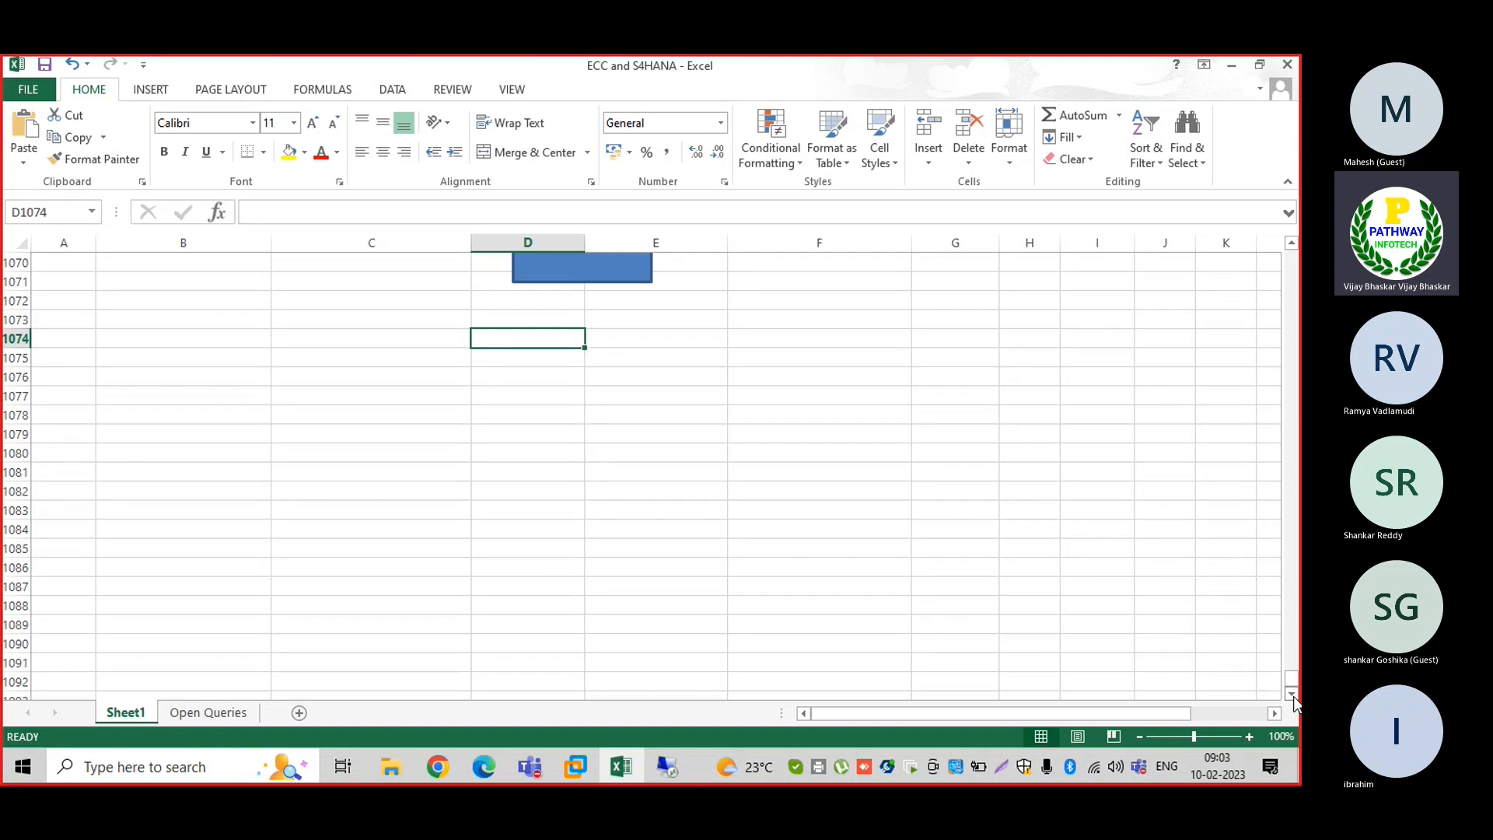
{"action": "left_click", "coordinate": [1292, 692]}
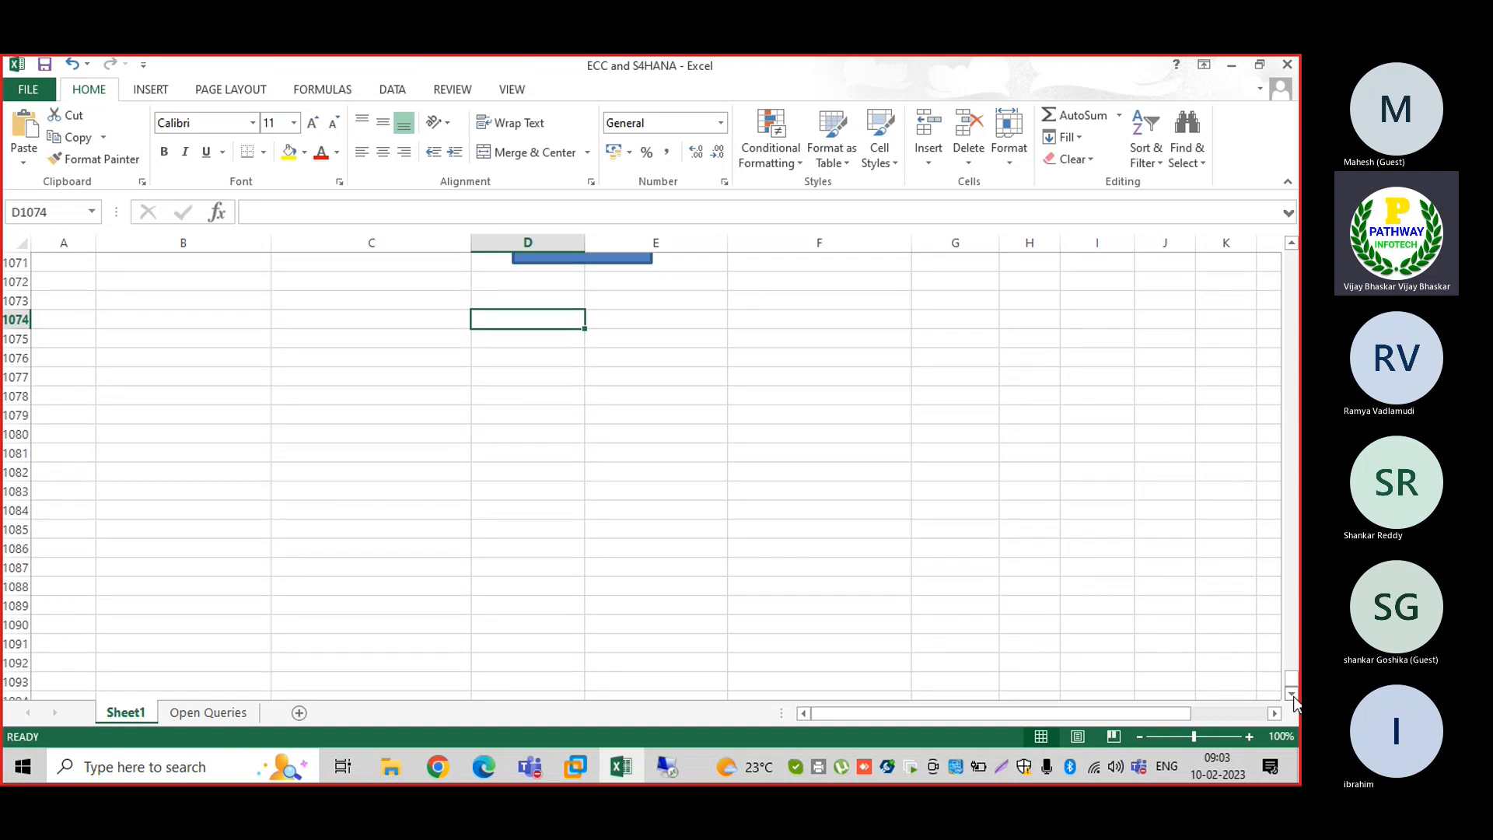
{"action": "left_click", "coordinate": [1292, 693]}
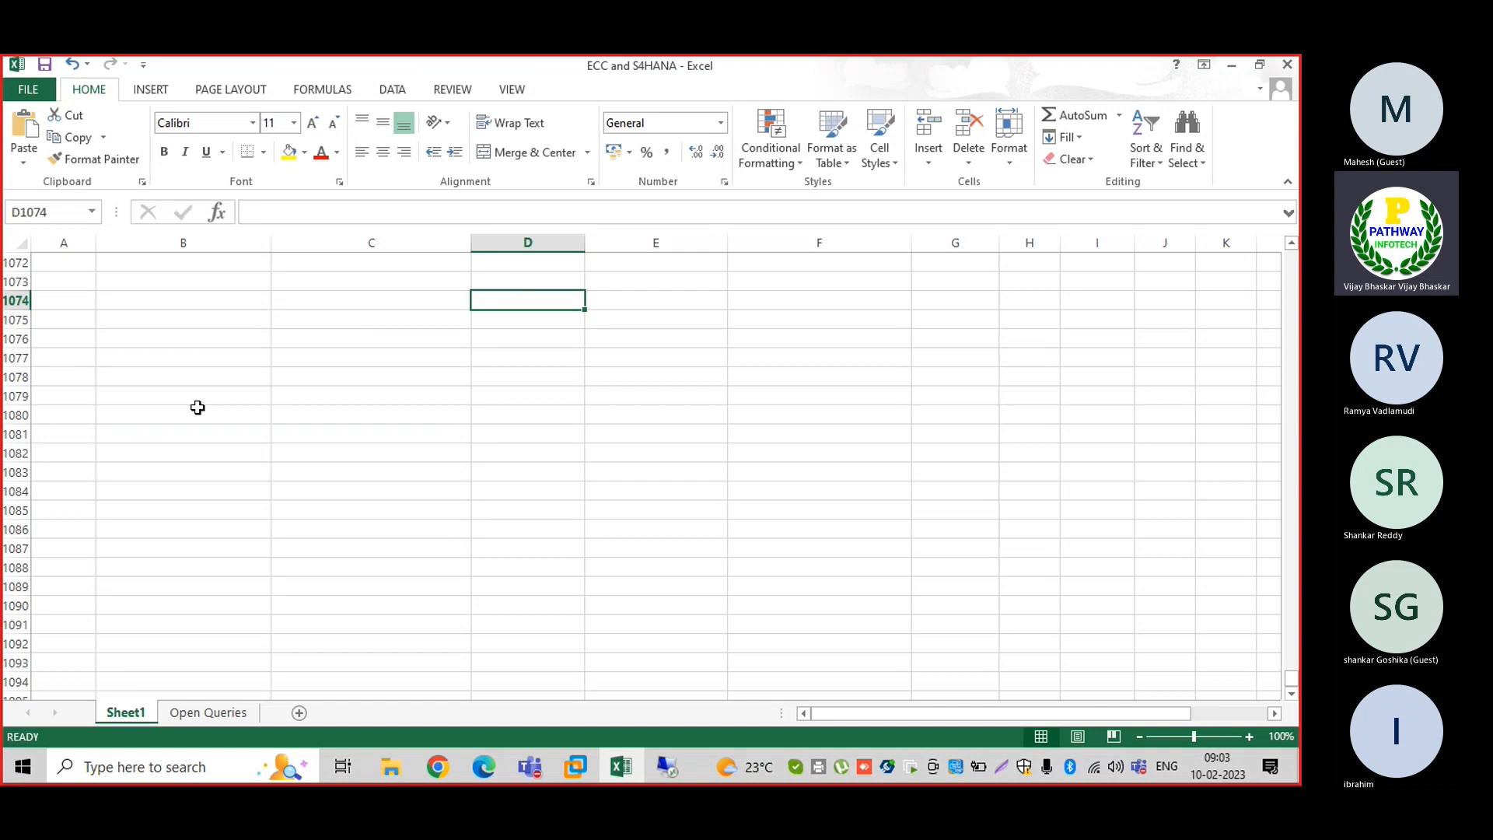
{"action": "left_click", "coordinate": [573, 754]}
Log on to ECC client 800 with the user ID and open the SAP Reference IMG via SPRO
{"action": "left_click", "coordinate": [633, 680]}
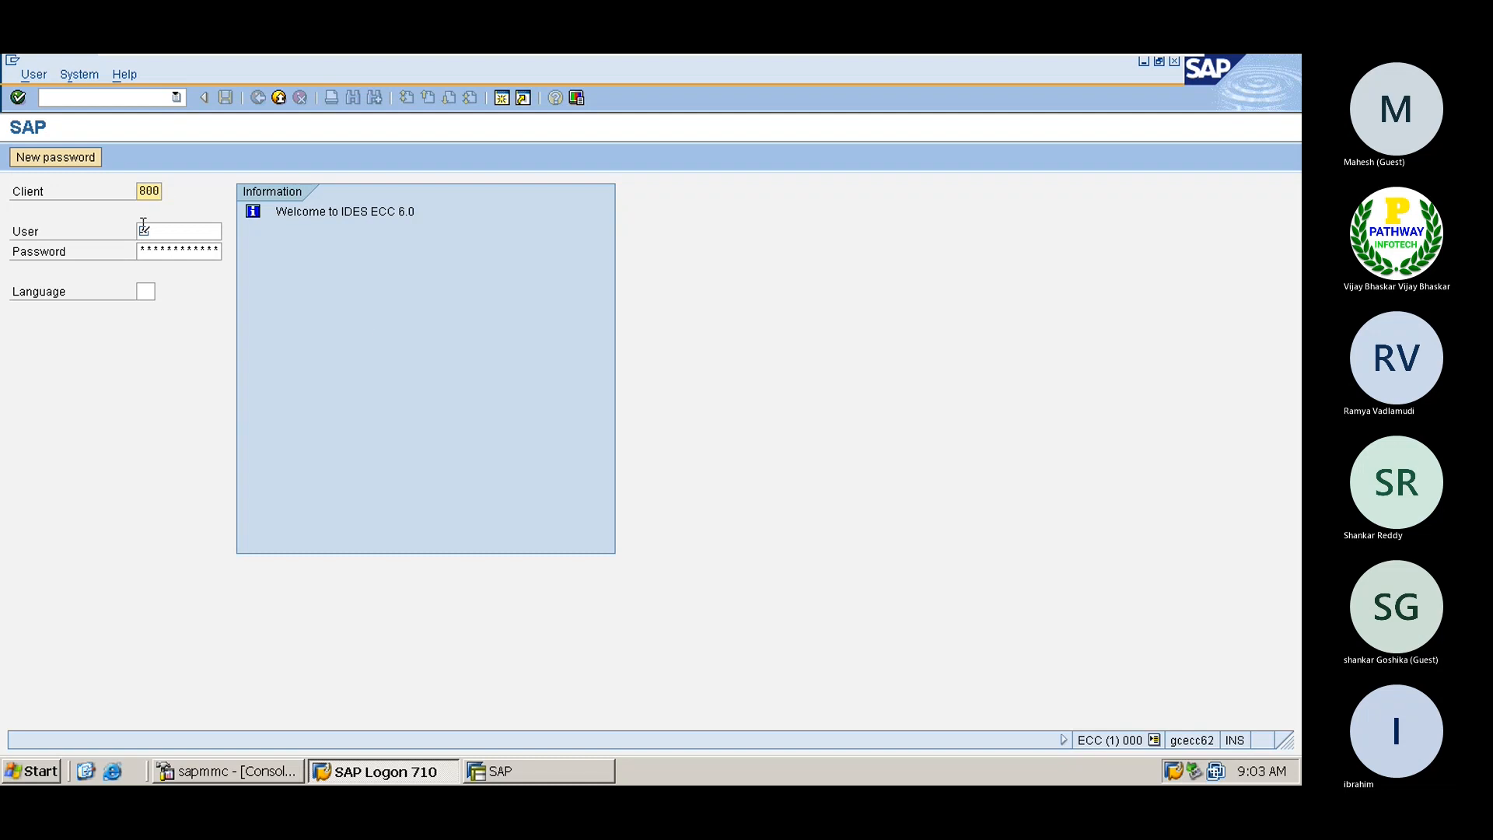
{"action": "left_click", "coordinate": [148, 228]}
{"action": "type", "text": "sapuser"}
{"action": "key", "text": "Tab"}
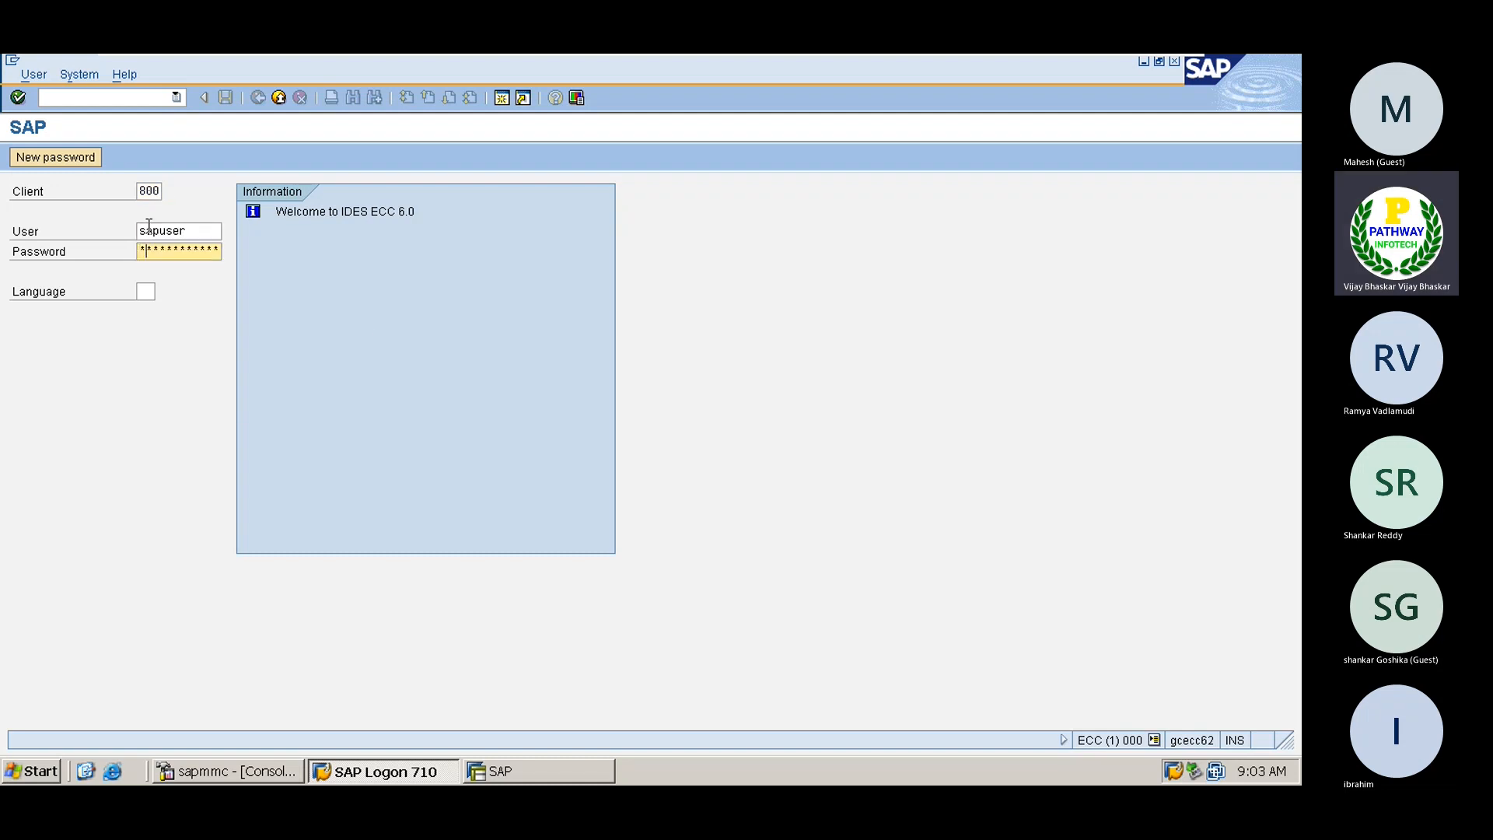
{"action": "key", "text": "Return"}
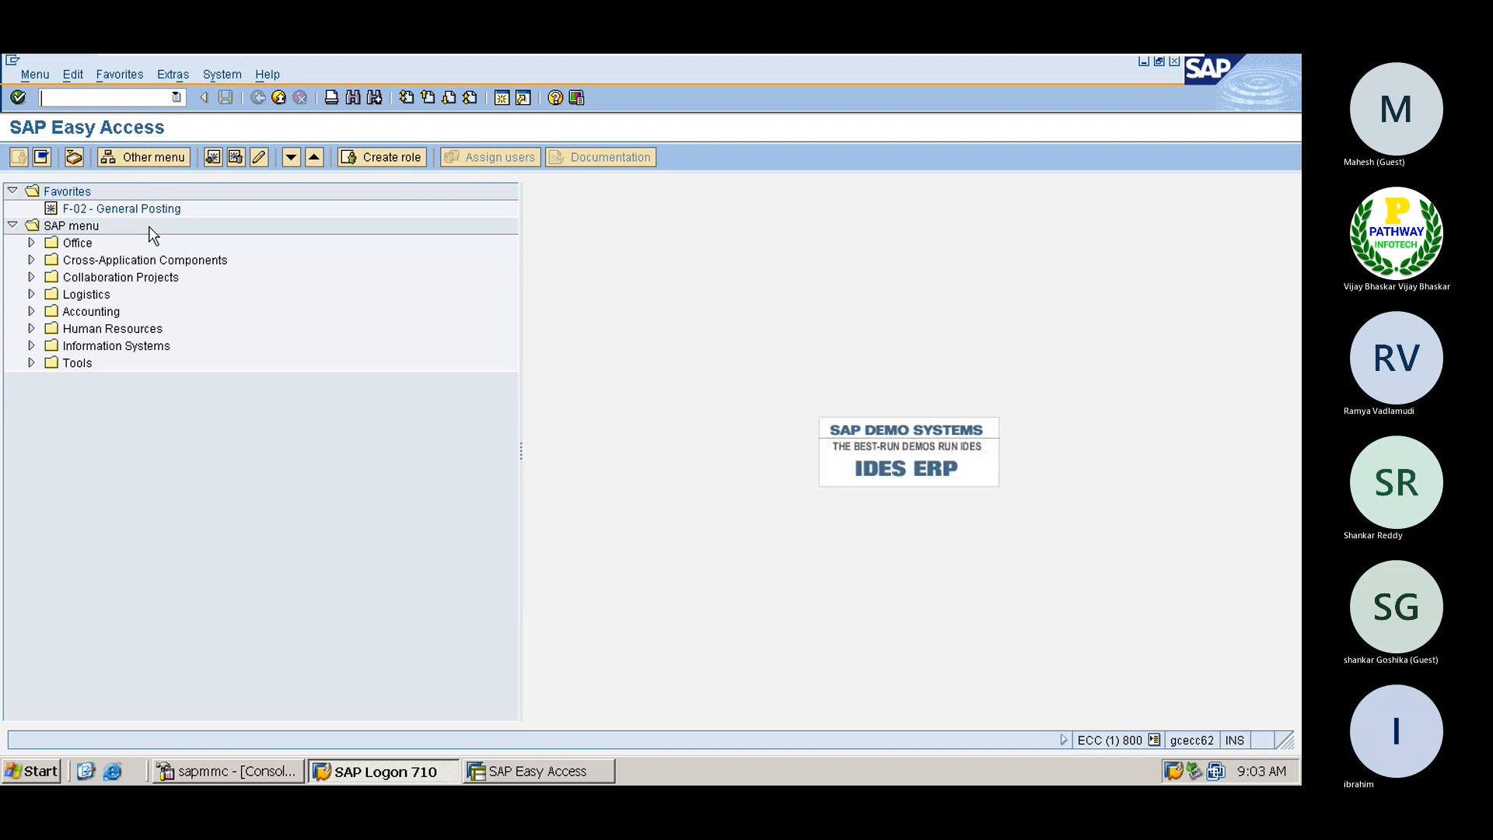
{"action": "type", "text": "spro"}
{"action": "key", "text": "Return"}
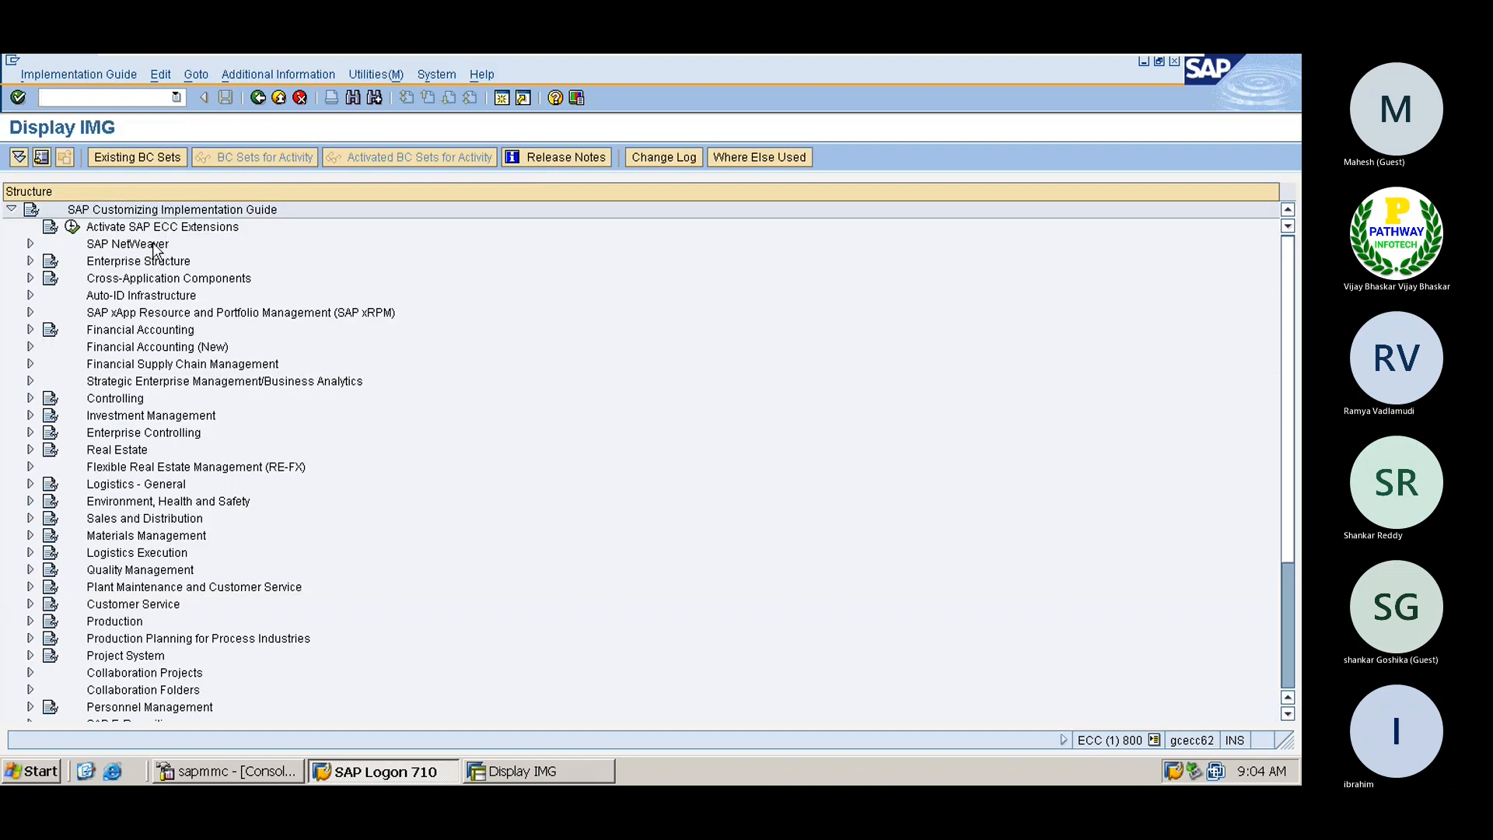
Under Controlling > General Controlling > Organization, run Maintain Controlling Area to list existing controlling areas
{"action": "left_click", "coordinate": [94, 401]}
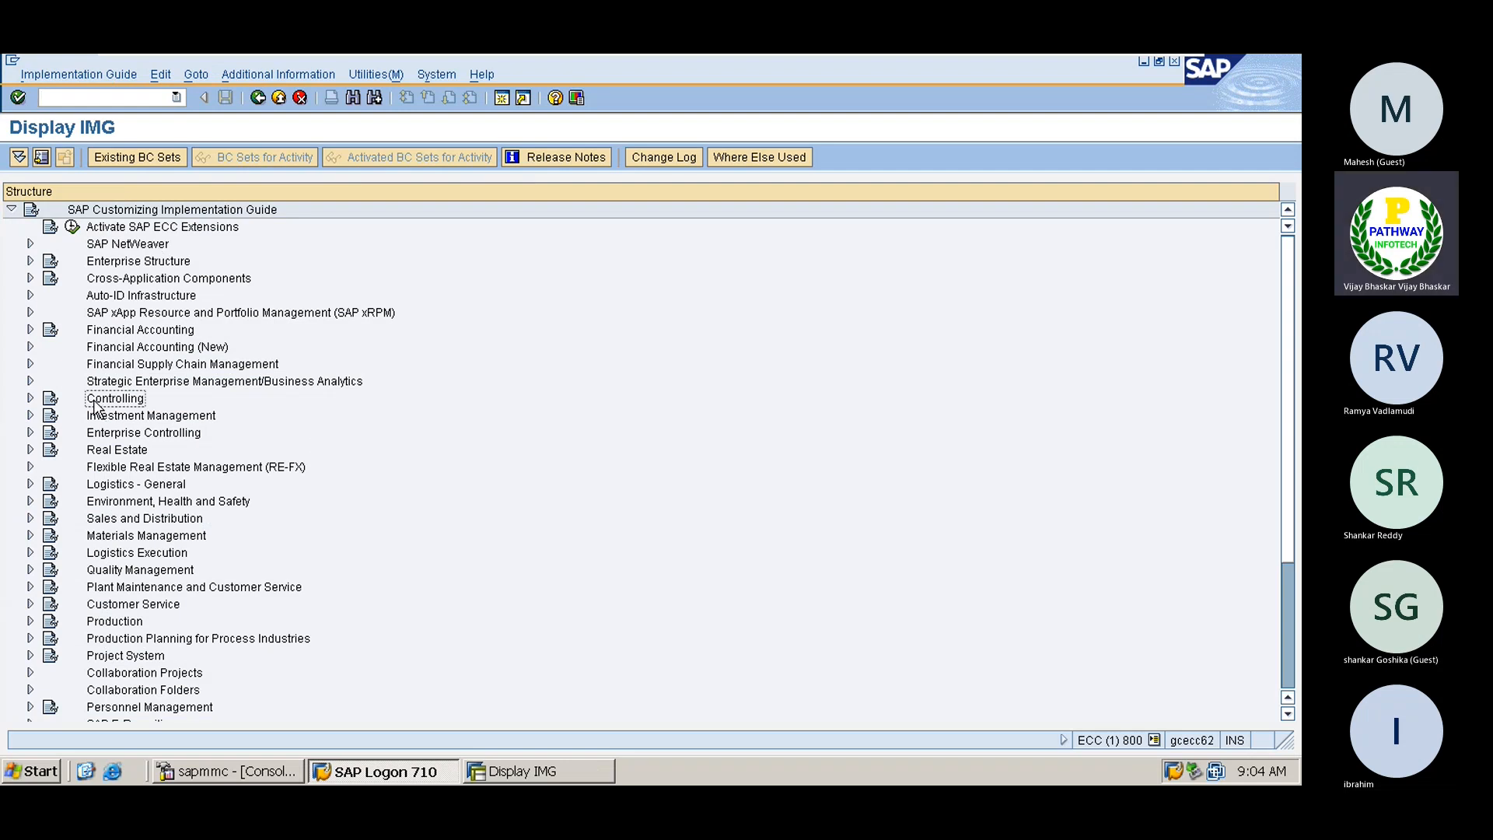
{"action": "double_click", "coordinate": [94, 402]}
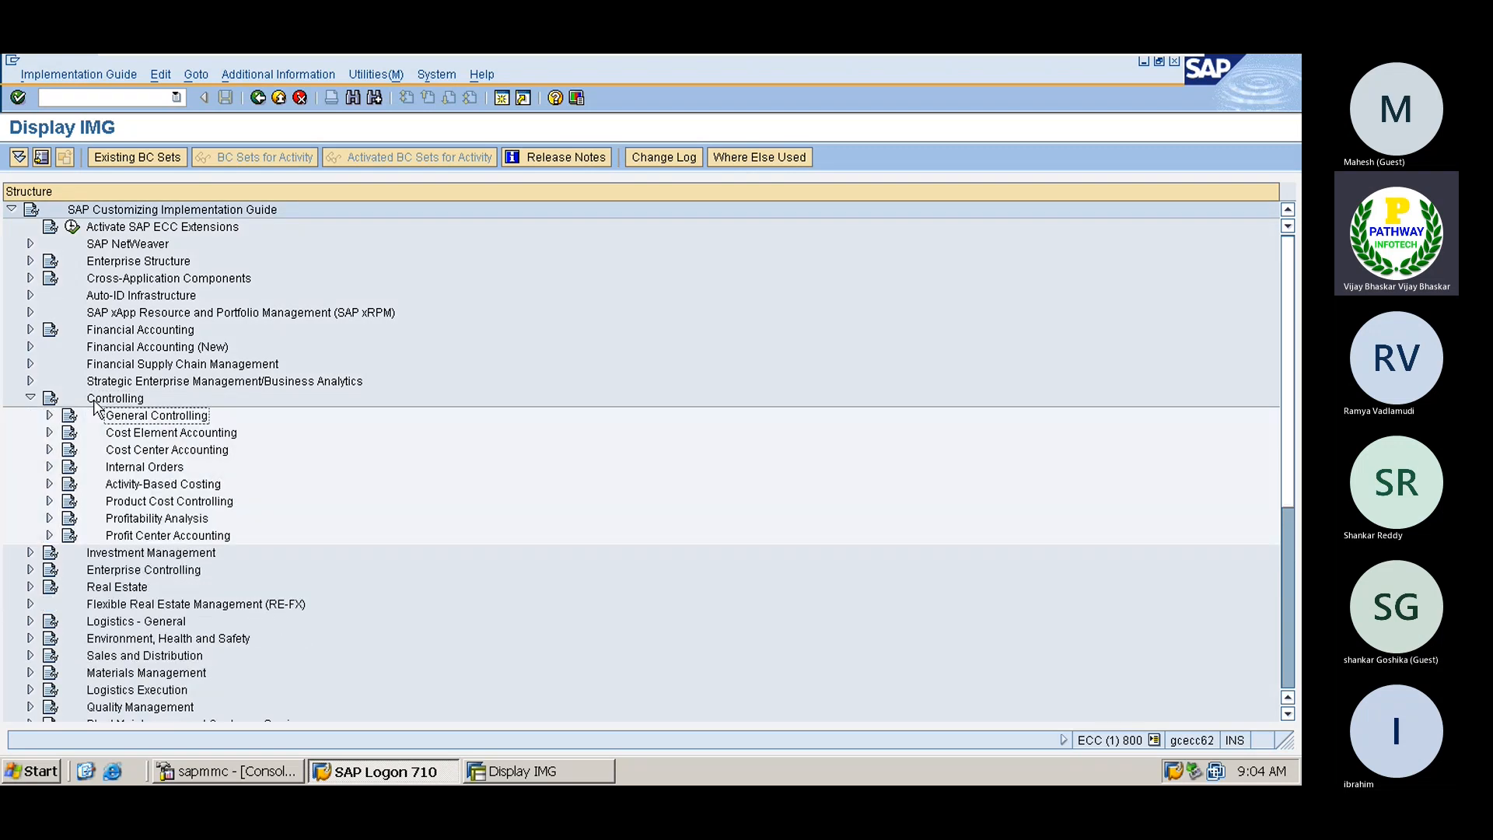
{"action": "key", "text": "Right"}
{"action": "key", "text": "Right"}
{"action": "key", "text": "Right"}
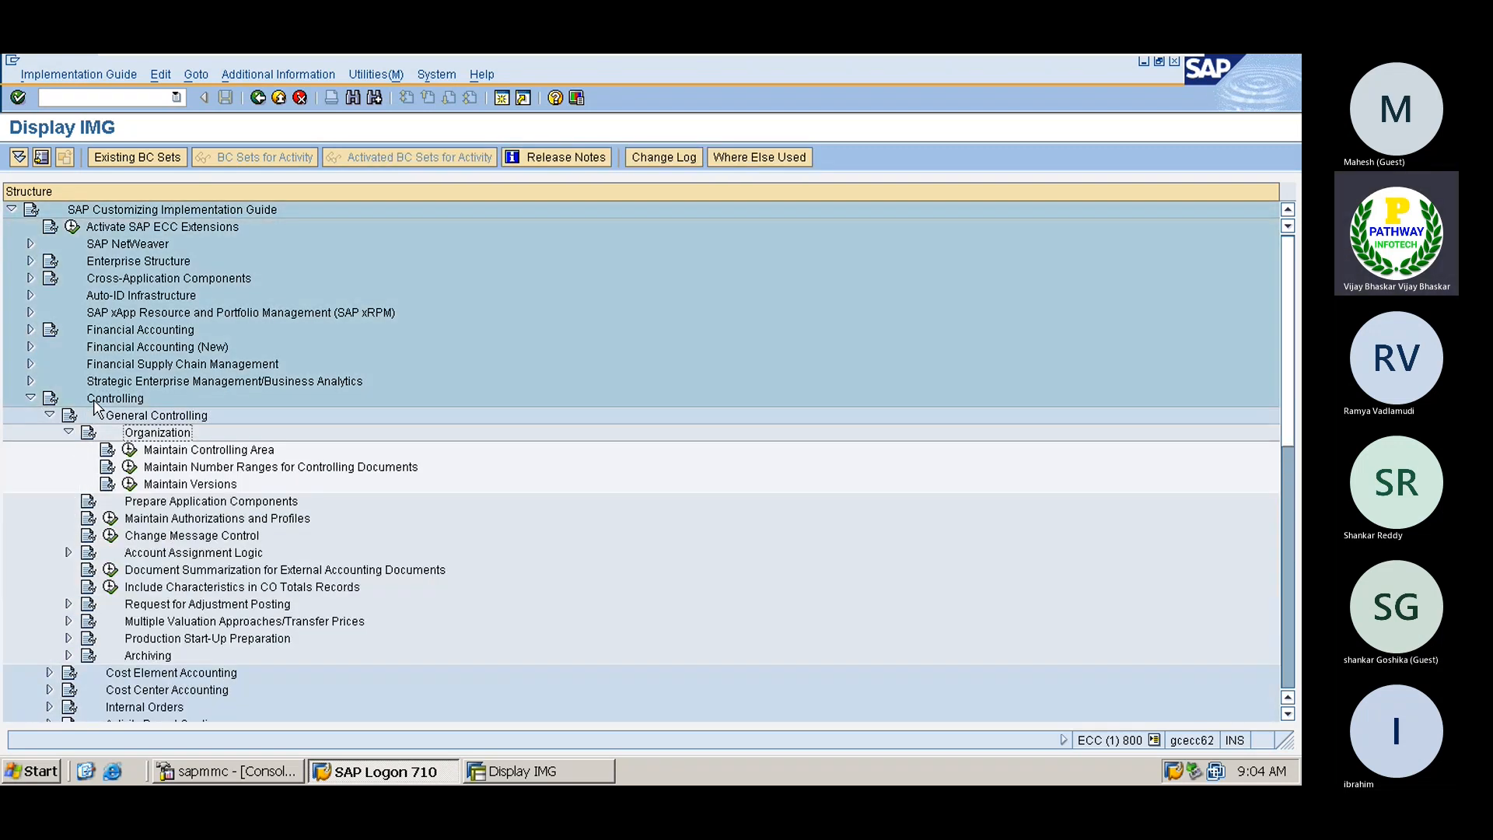
{"action": "key", "text": "Down"}
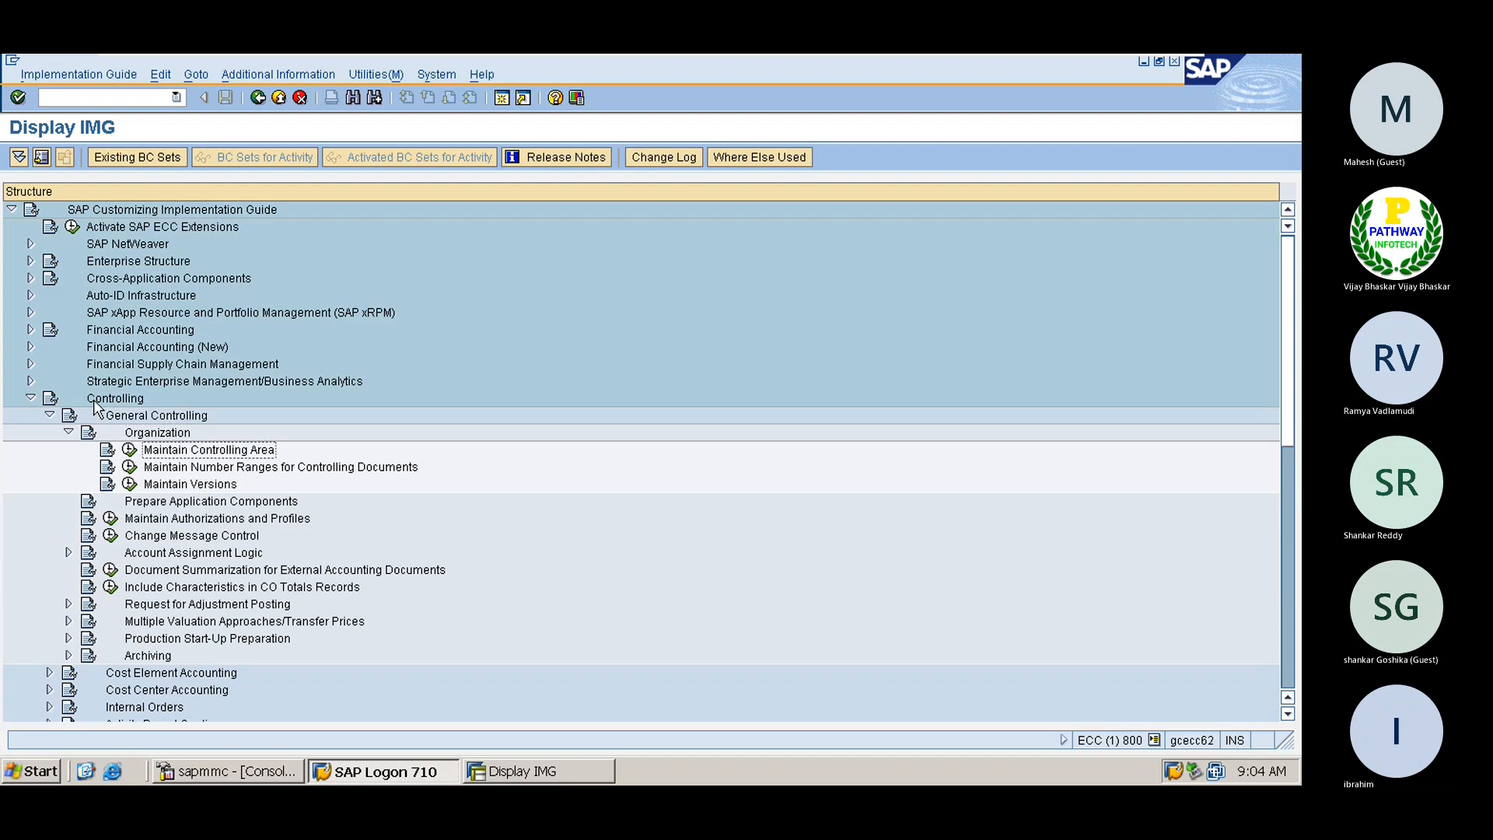
{"action": "left_click", "coordinate": [130, 450]}
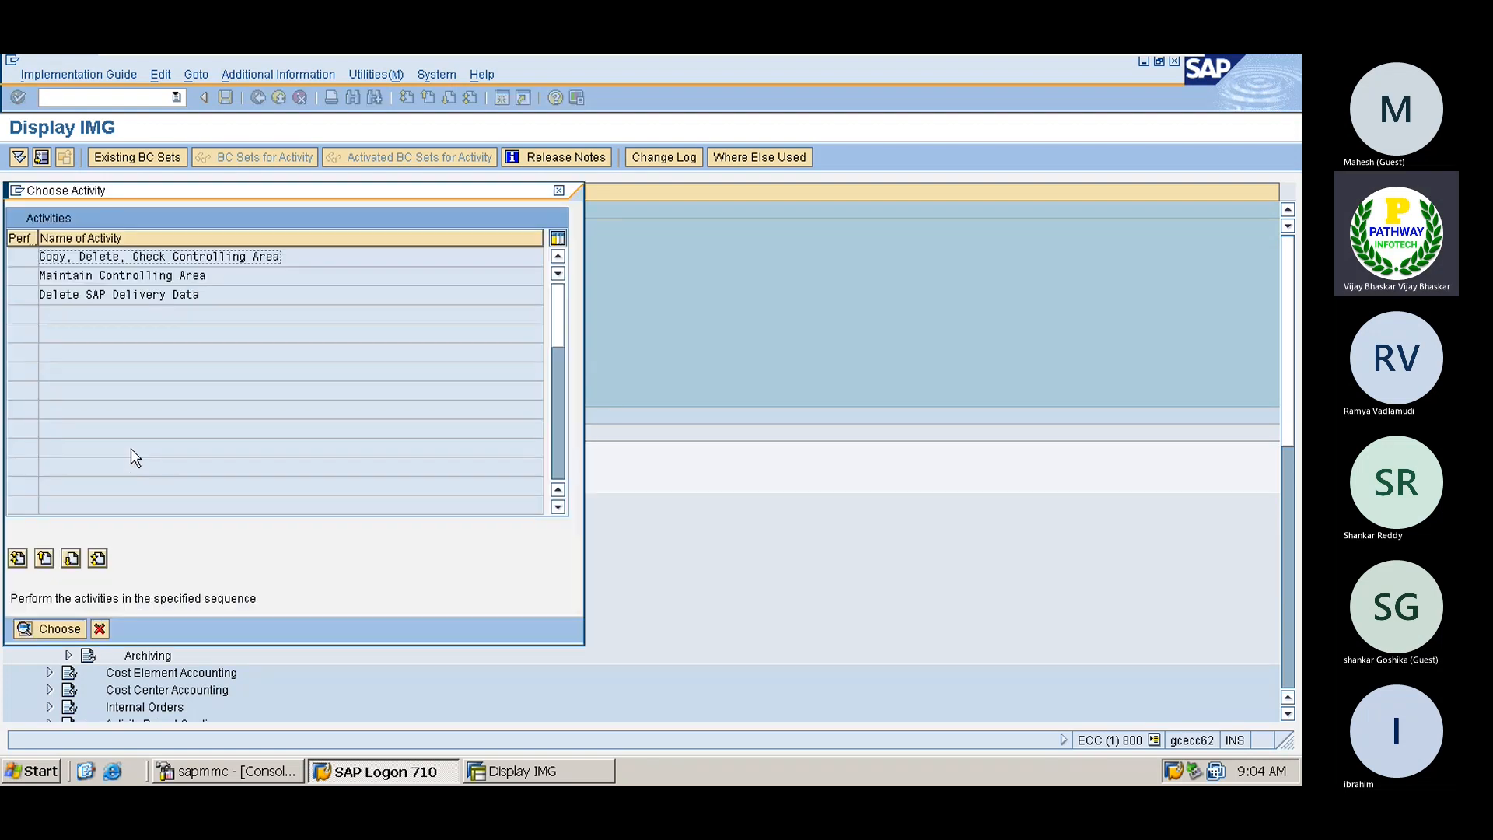
{"action": "double_click", "coordinate": [123, 276]}
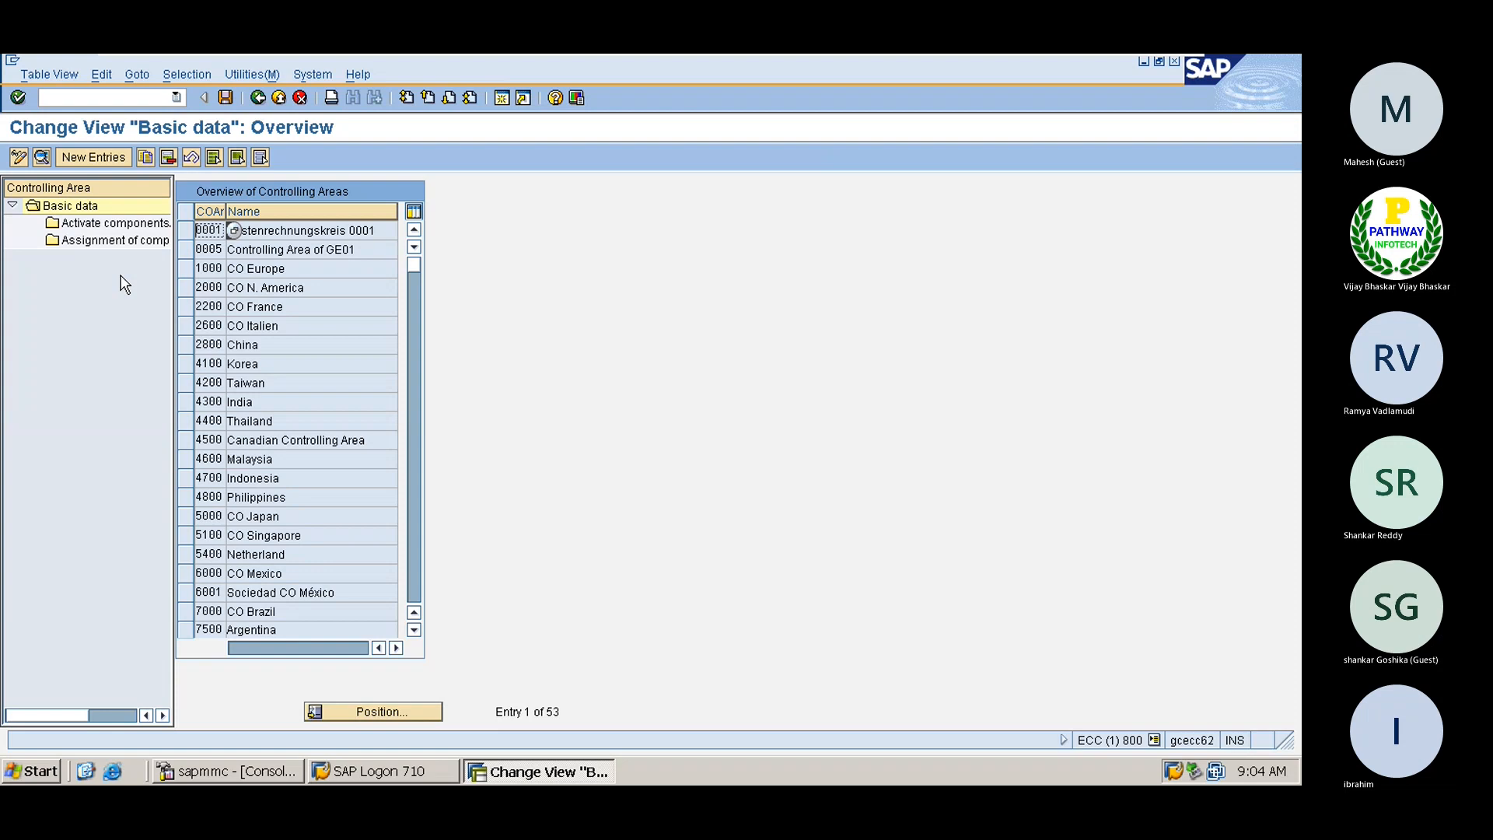
Add a new controlling area entry, check existing codes with F4, and enter code 1111
{"action": "left_click", "coordinate": [94, 156]}
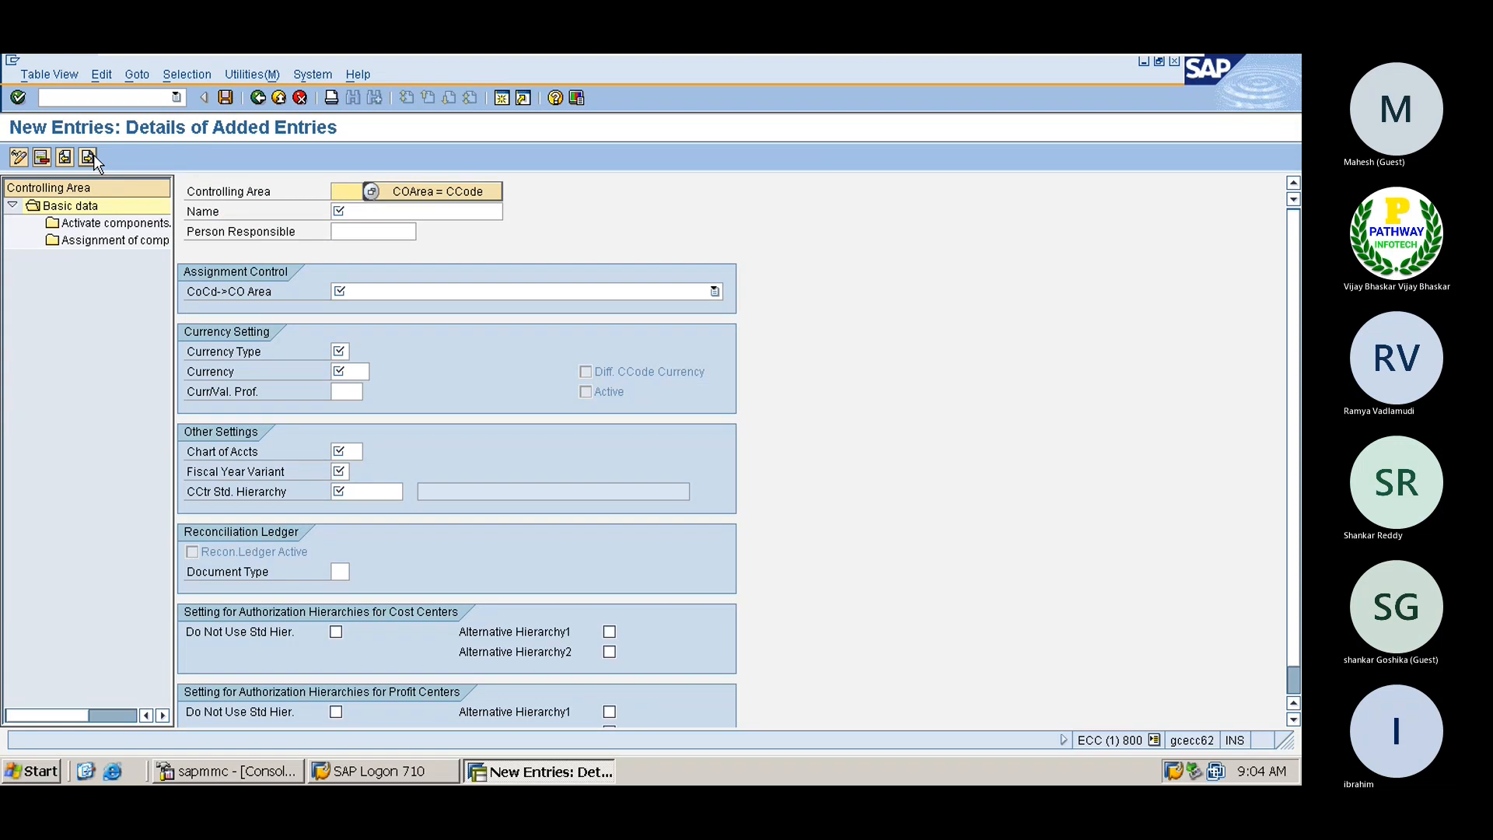
{"action": "left_click", "coordinate": [371, 192]}
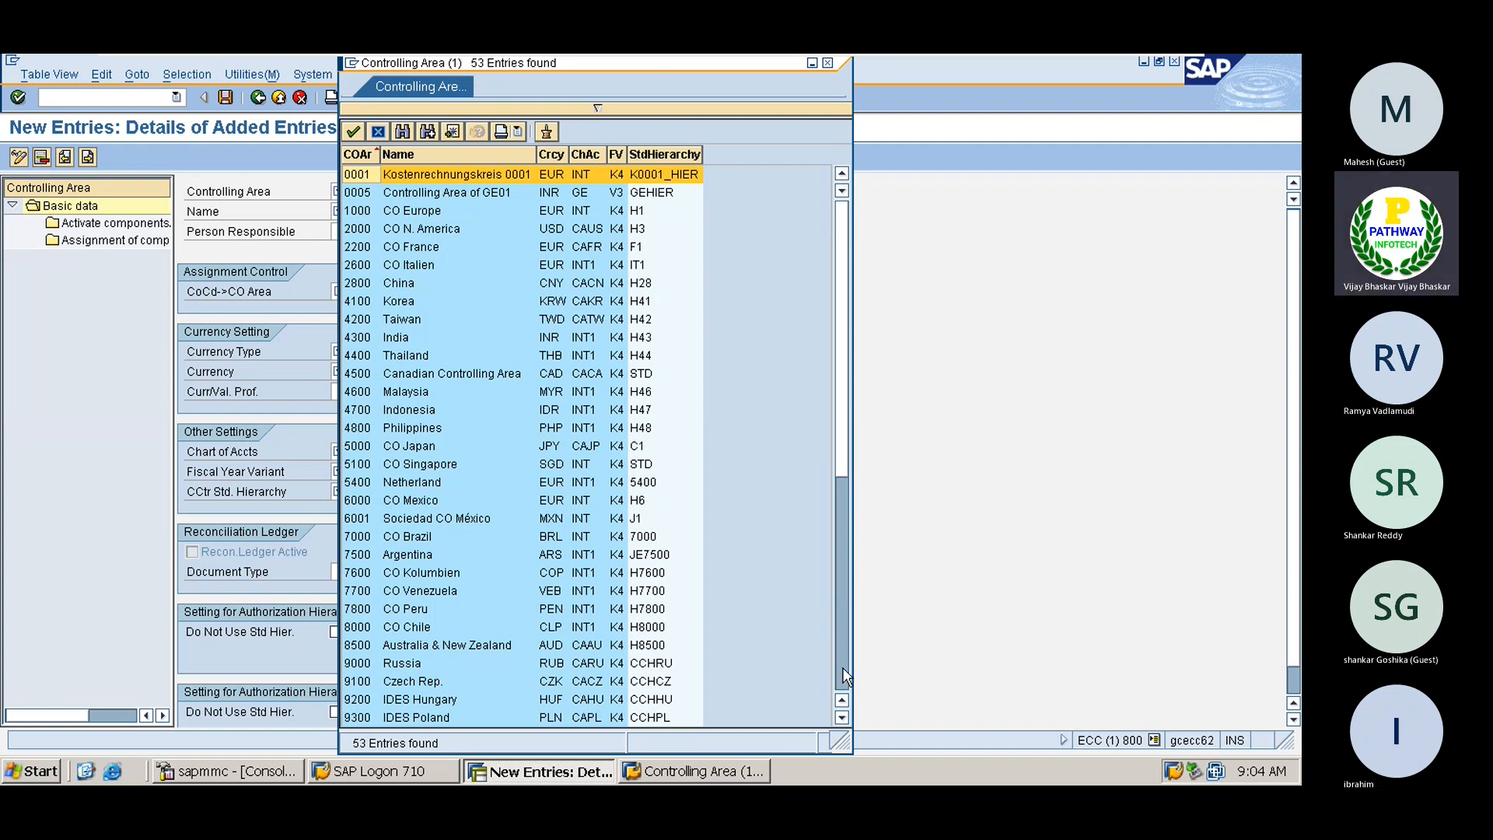
{"action": "key", "text": "Escape"}
{"action": "type", "text": "111"}
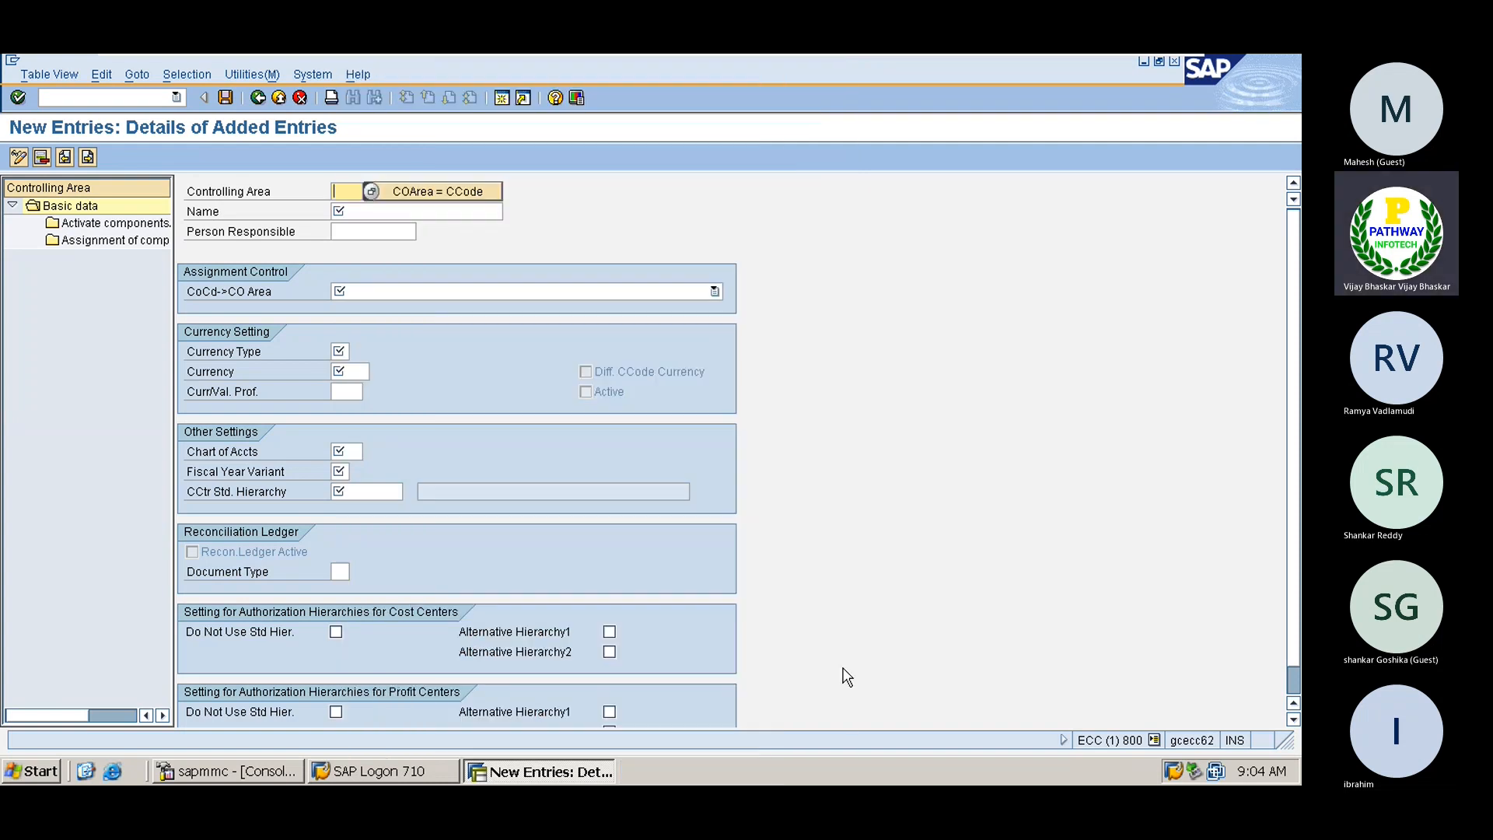
{"action": "type", "text": "1"}
Enter the descriptive name for controlling area 1111
{"action": "left_click", "coordinate": [343, 211]}
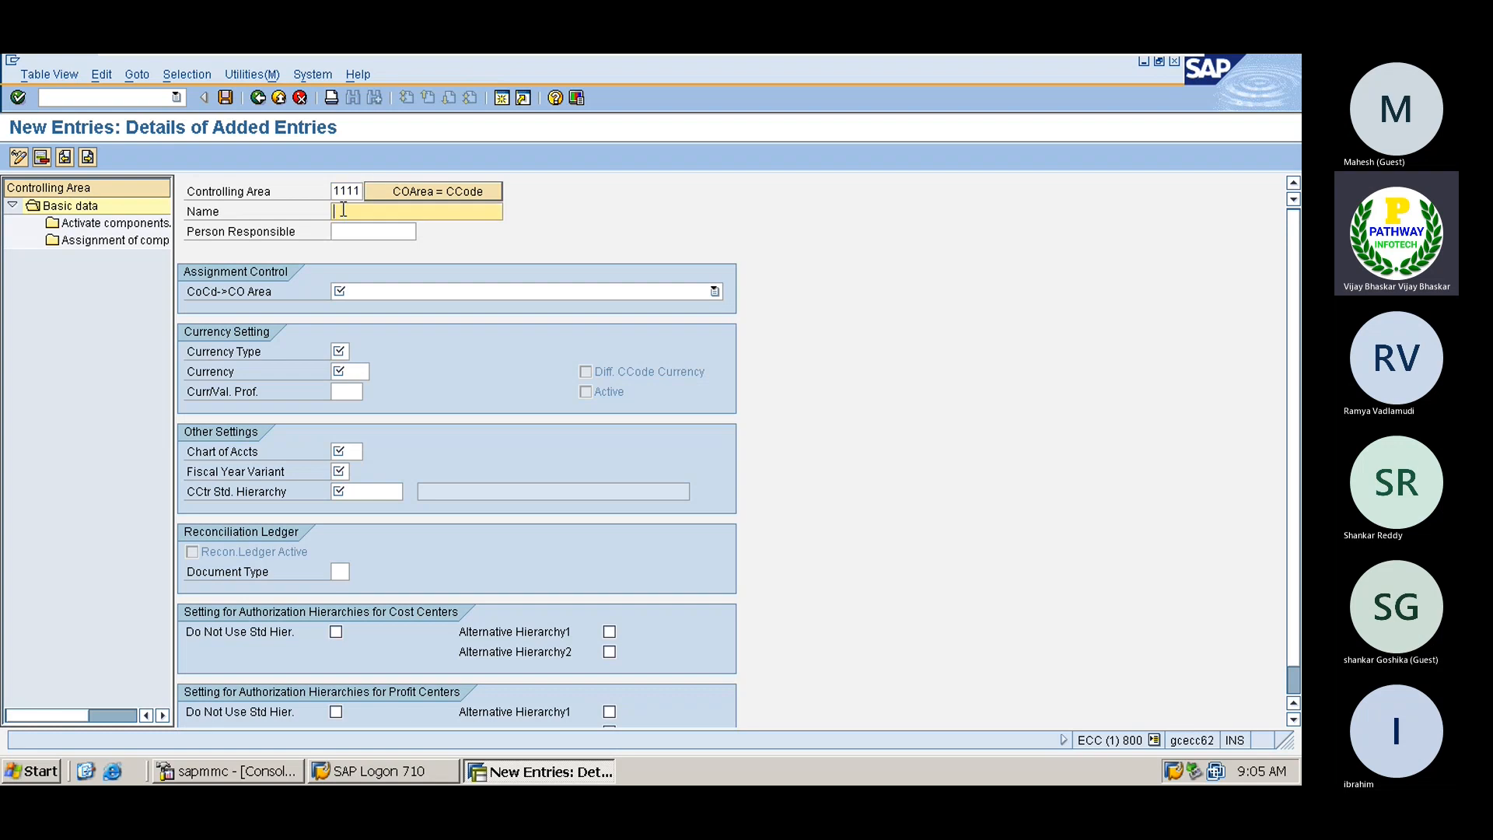
{"action": "type", "text": "C"}
{"action": "key", "text": "Down"}
{"action": "key", "text": "Return"}
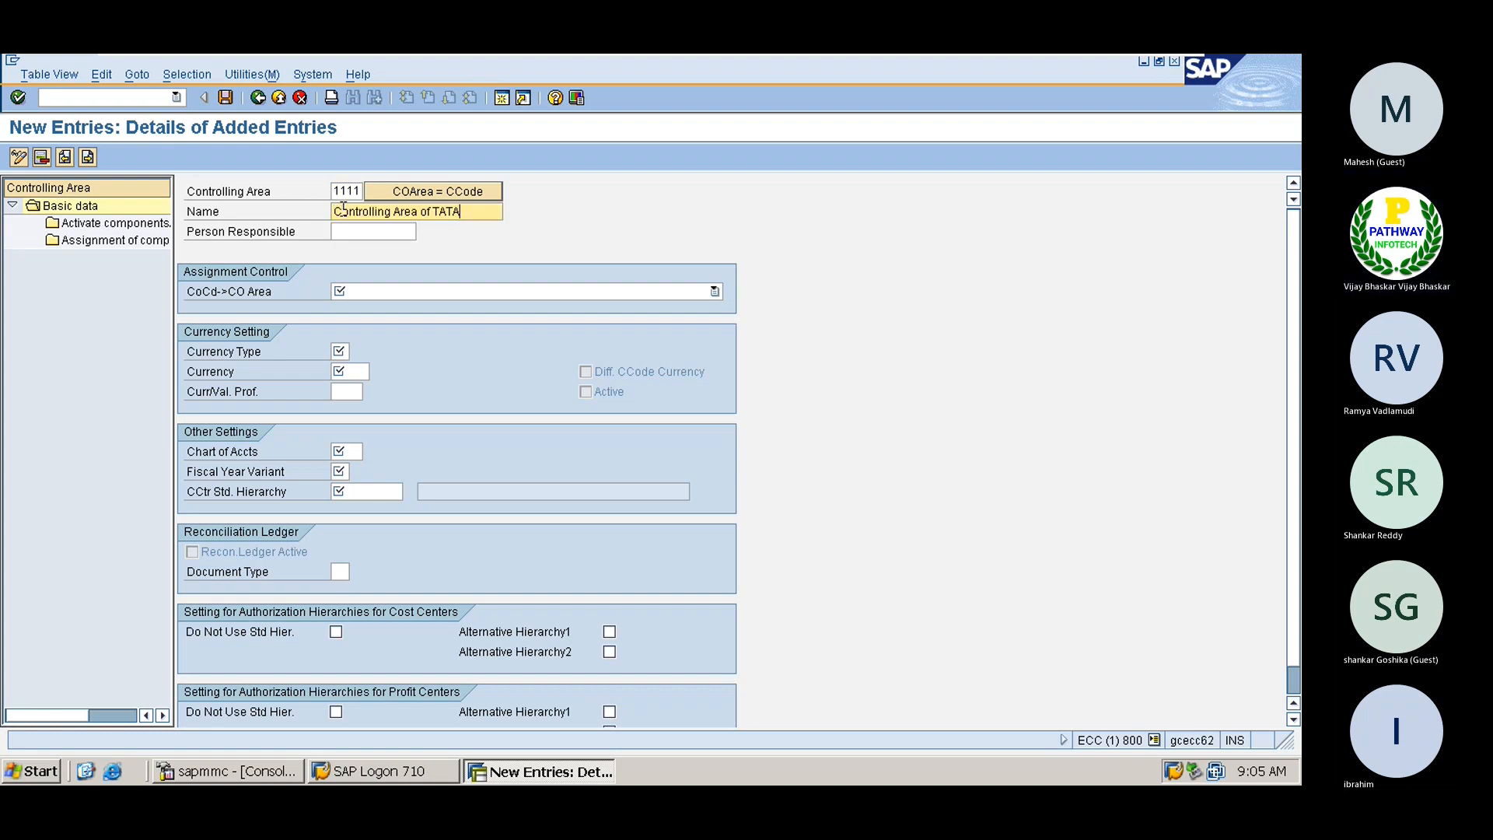
{"action": "key", "text": "BackSpace"}
{"action": "key", "text": "BackSpace"}
{"action": "key", "text": "BackSpace"}
{"action": "key", "text": "BackSpace"}
{"action": "type", "text": "Arvin"}
{"action": "key", "text": "BackSpace"}
{"action": "key", "text": "BackSpace"}
{"action": "key", "text": "BackSpace"}
{"action": "type", "text": "."}
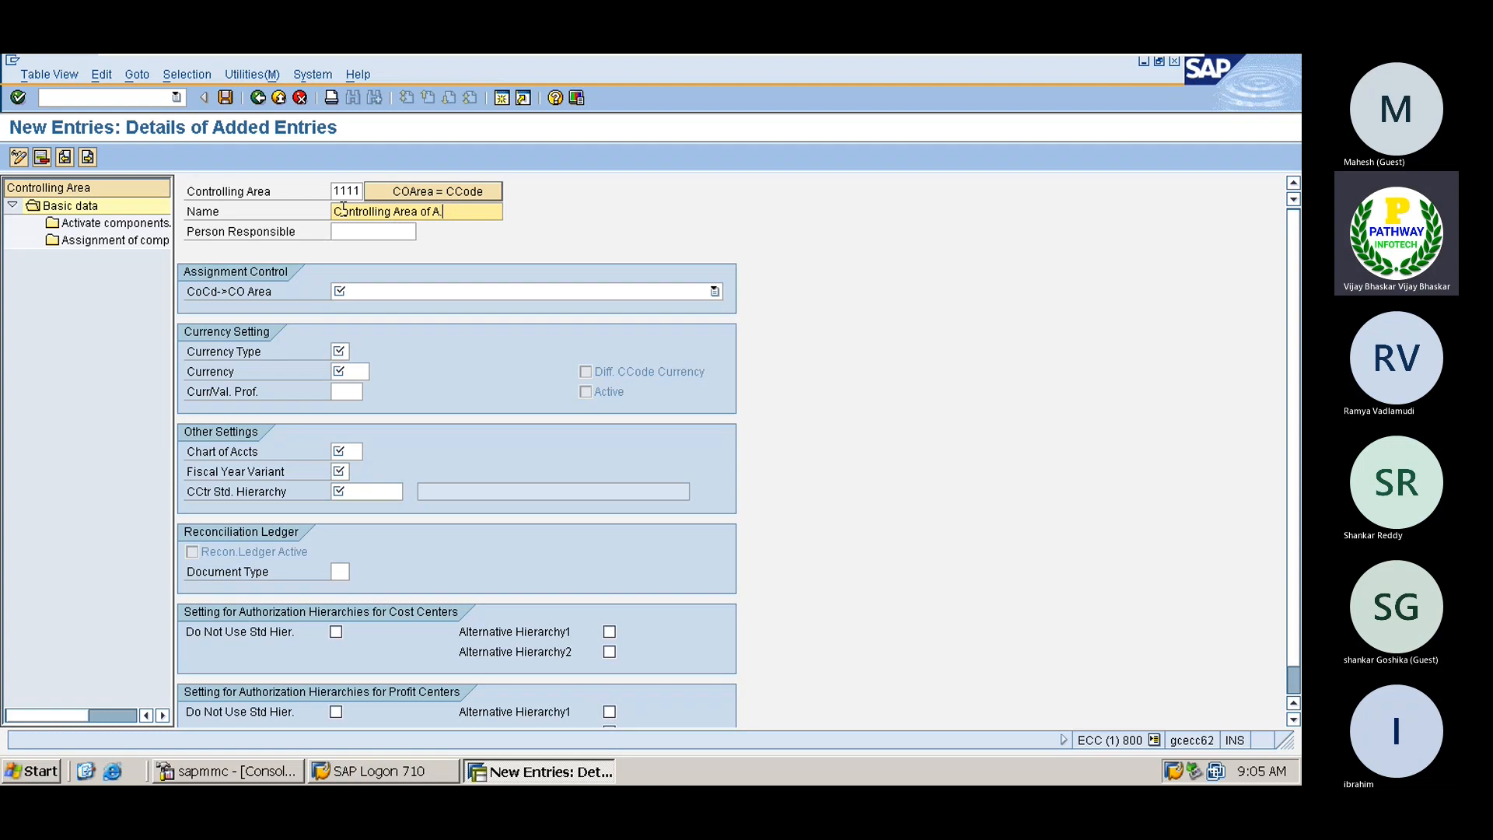
{"action": "type", "text": " Gr"}
Choose cross-company-code cost accounting, currency type 10 and currency INR
{"action": "left_click", "coordinate": [345, 234]}
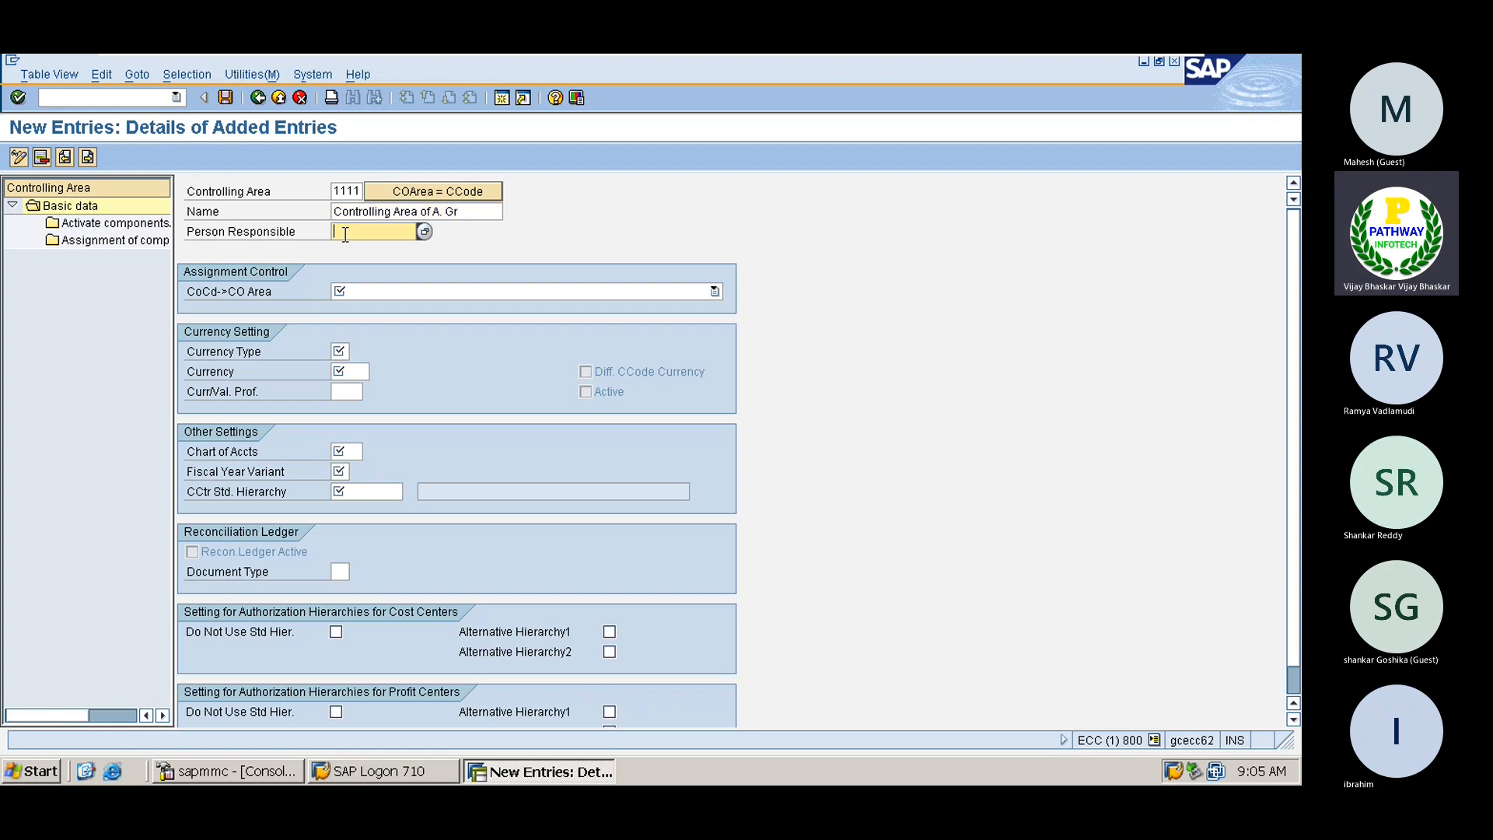
{"action": "left_click", "coordinate": [353, 292]}
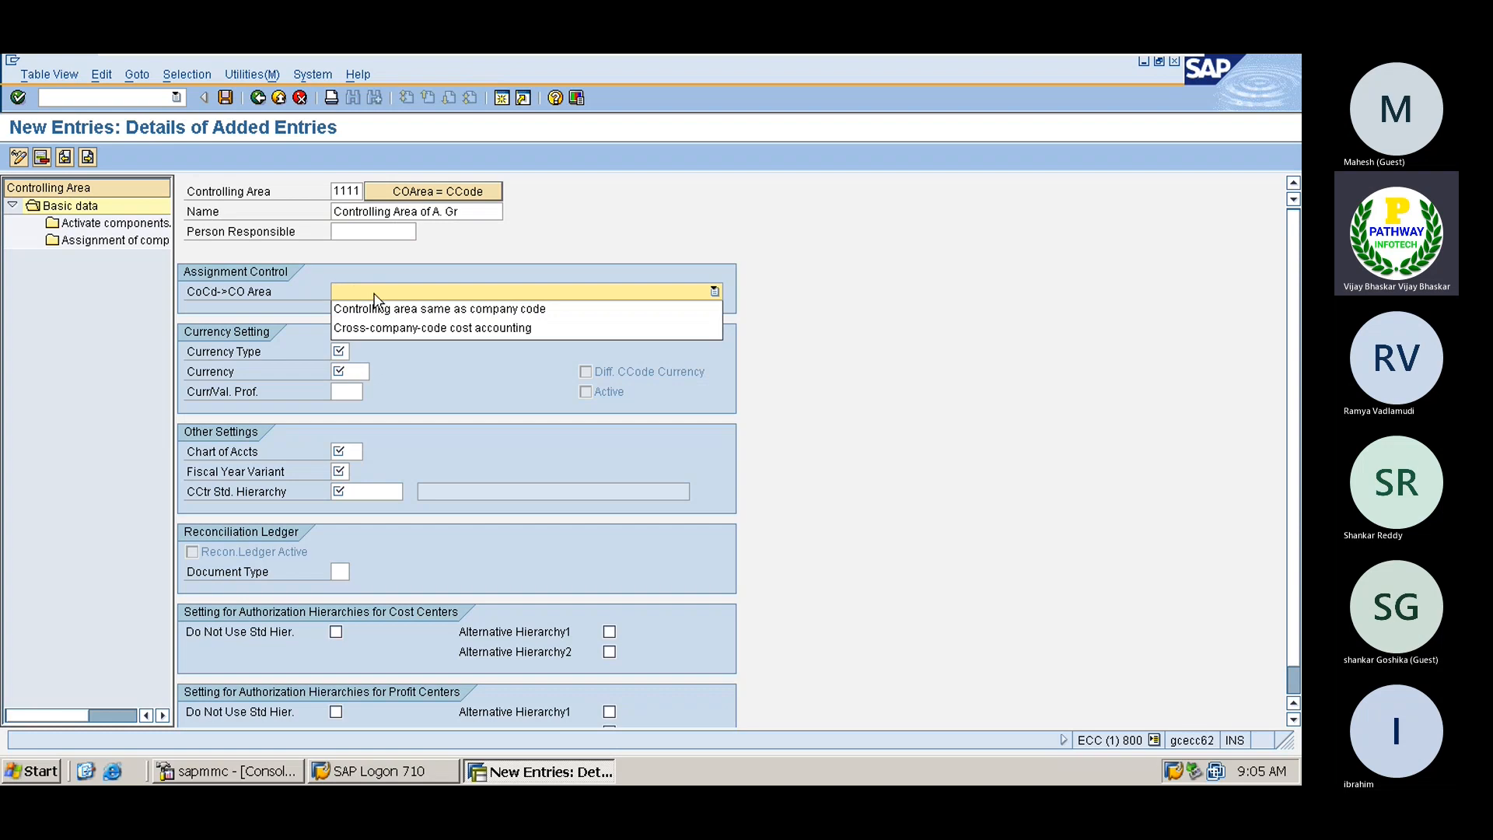
{"action": "left_click", "coordinate": [410, 329]}
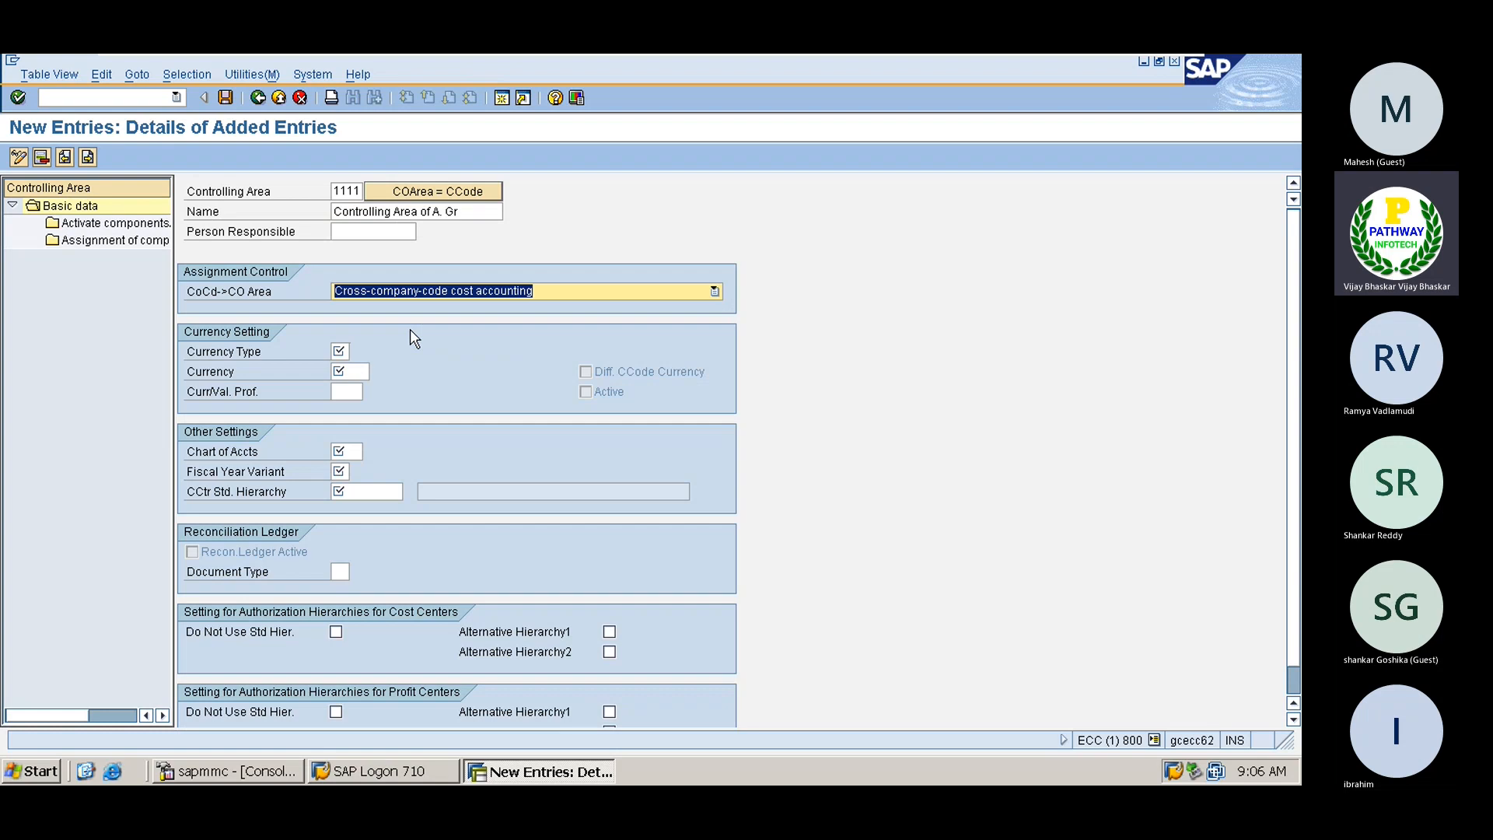
{"action": "left_click", "coordinate": [341, 352]}
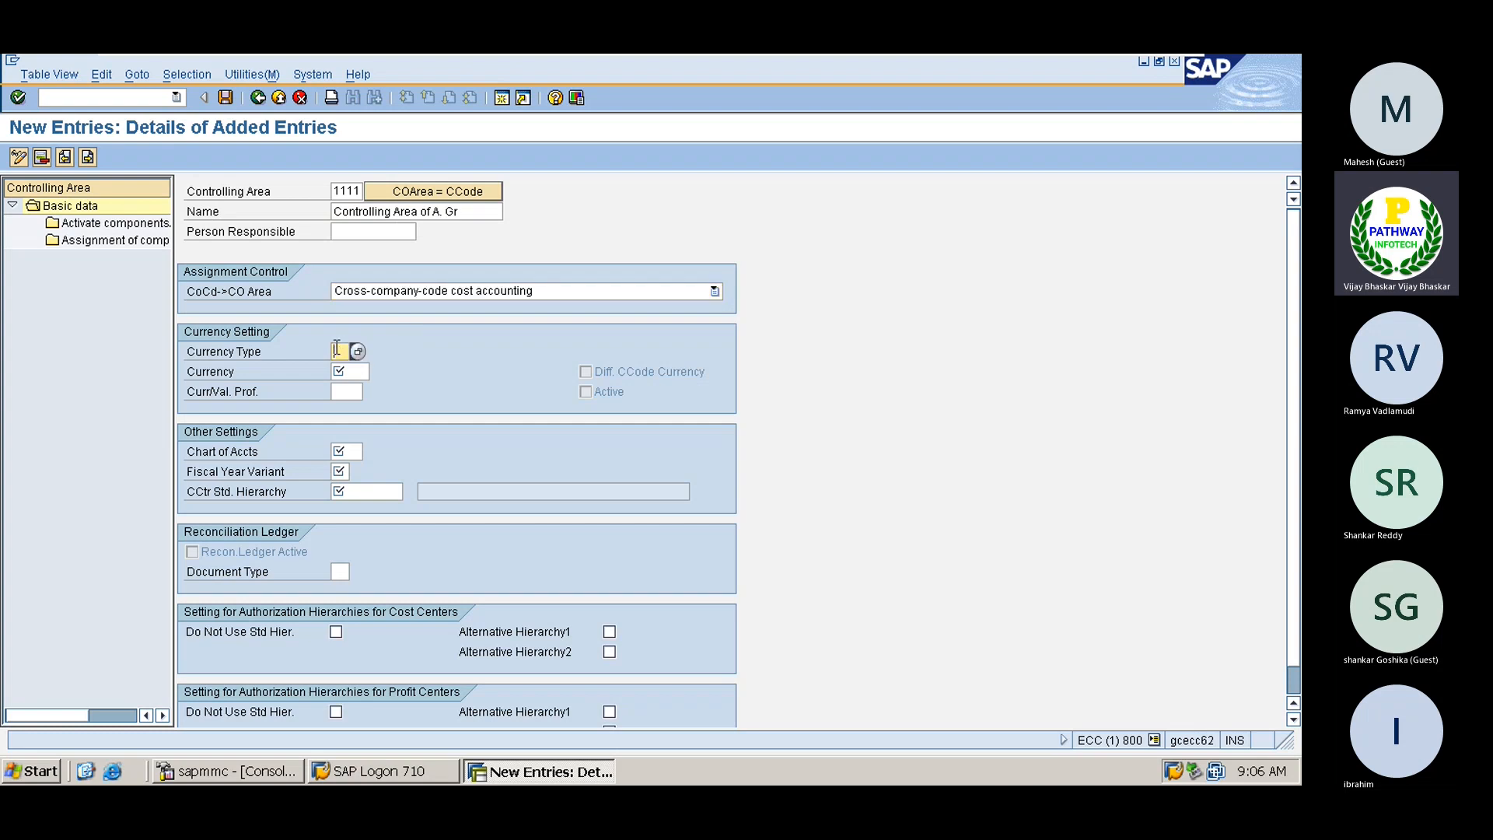
{"action": "left_click", "coordinate": [357, 354]}
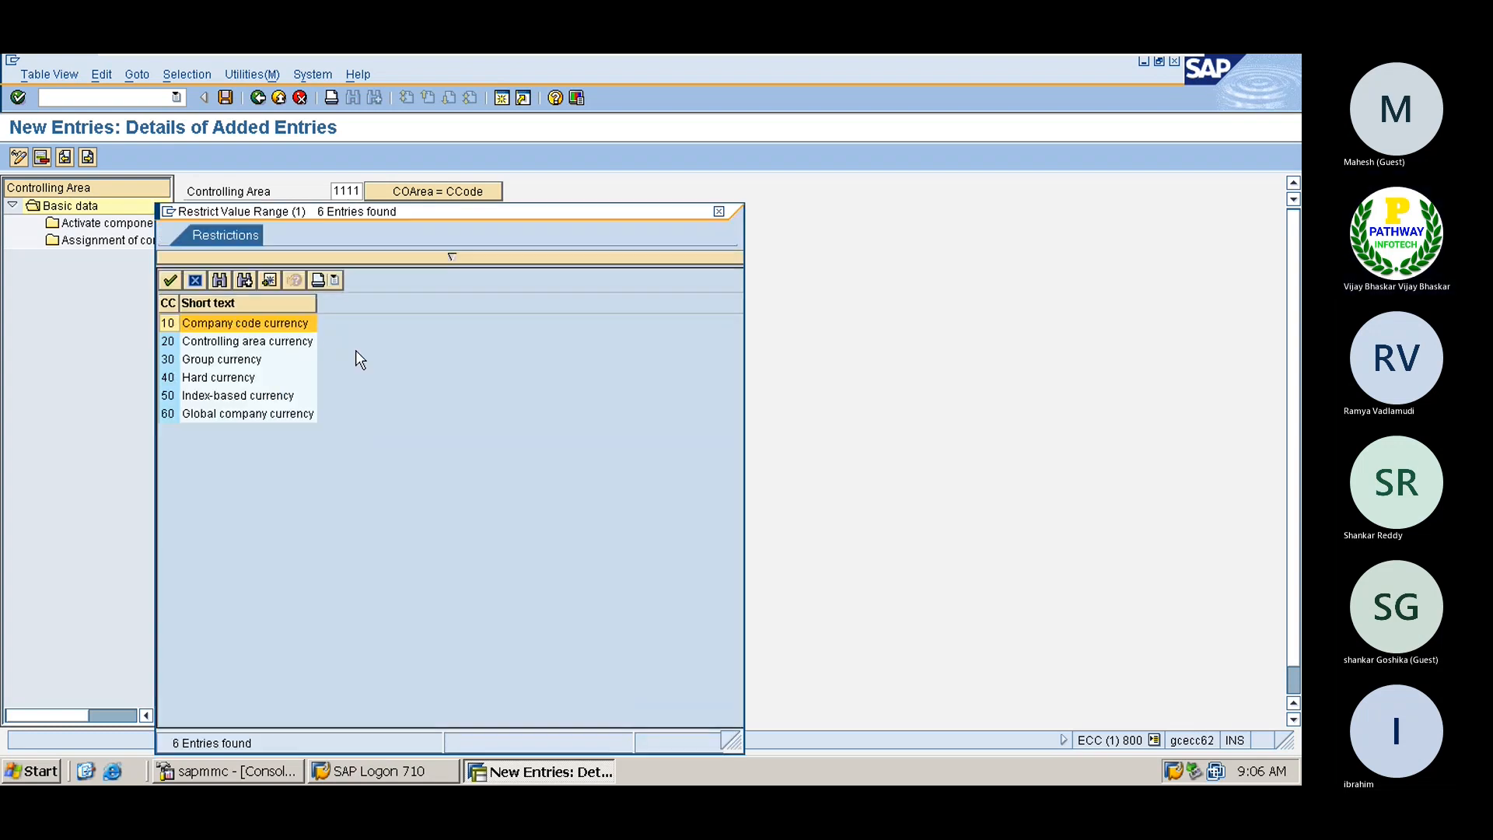
{"action": "double_click", "coordinate": [207, 323]}
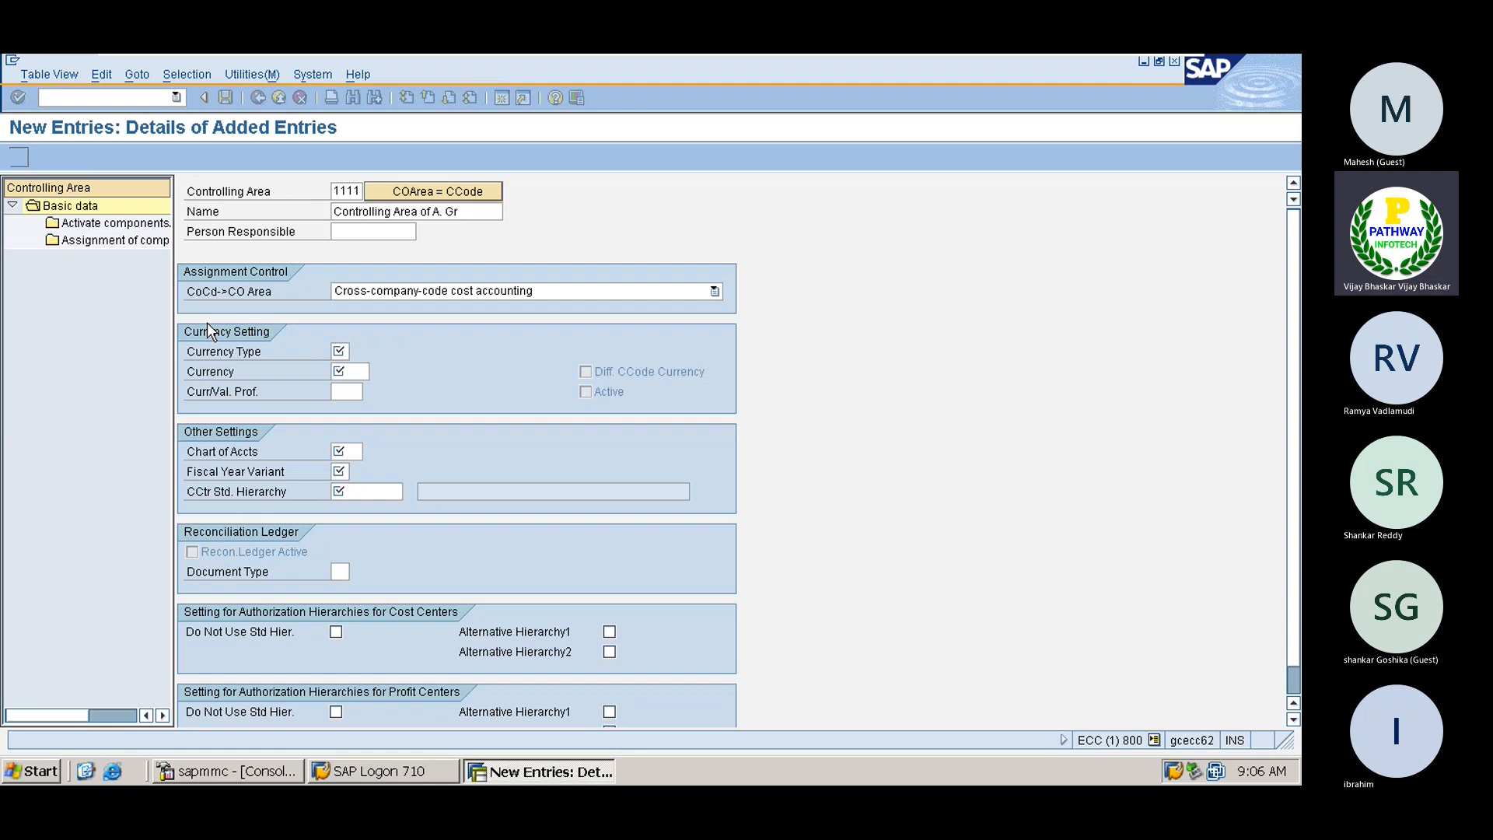
{"action": "left_click", "coordinate": [350, 369]}
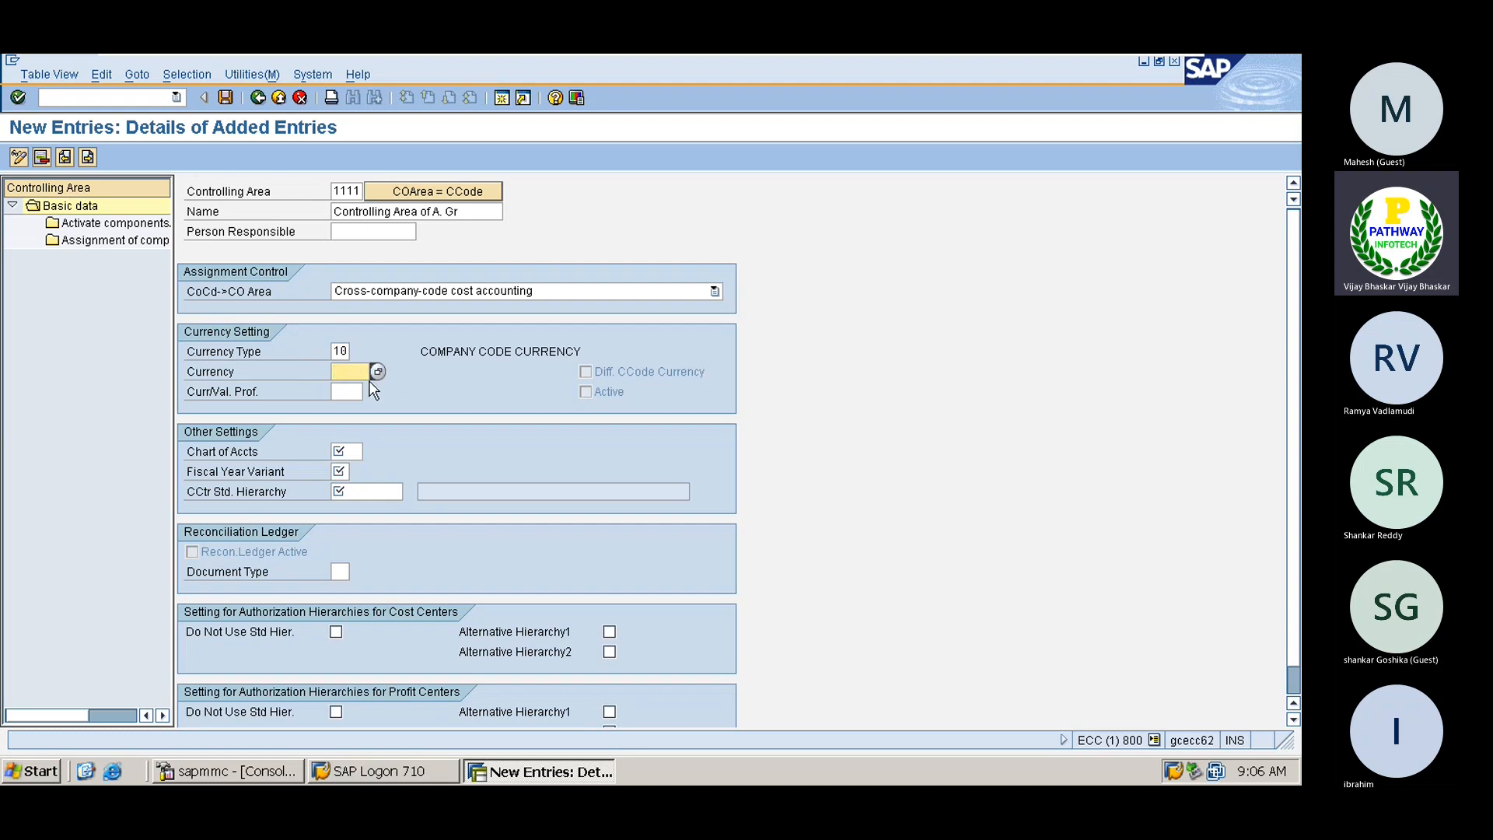
{"action": "type", "text": "INR"}
Select chart of accounts 0001 from the list, then open a second session
{"action": "left_click", "coordinate": [350, 448]}
{"action": "left_click", "coordinate": [371, 451]}
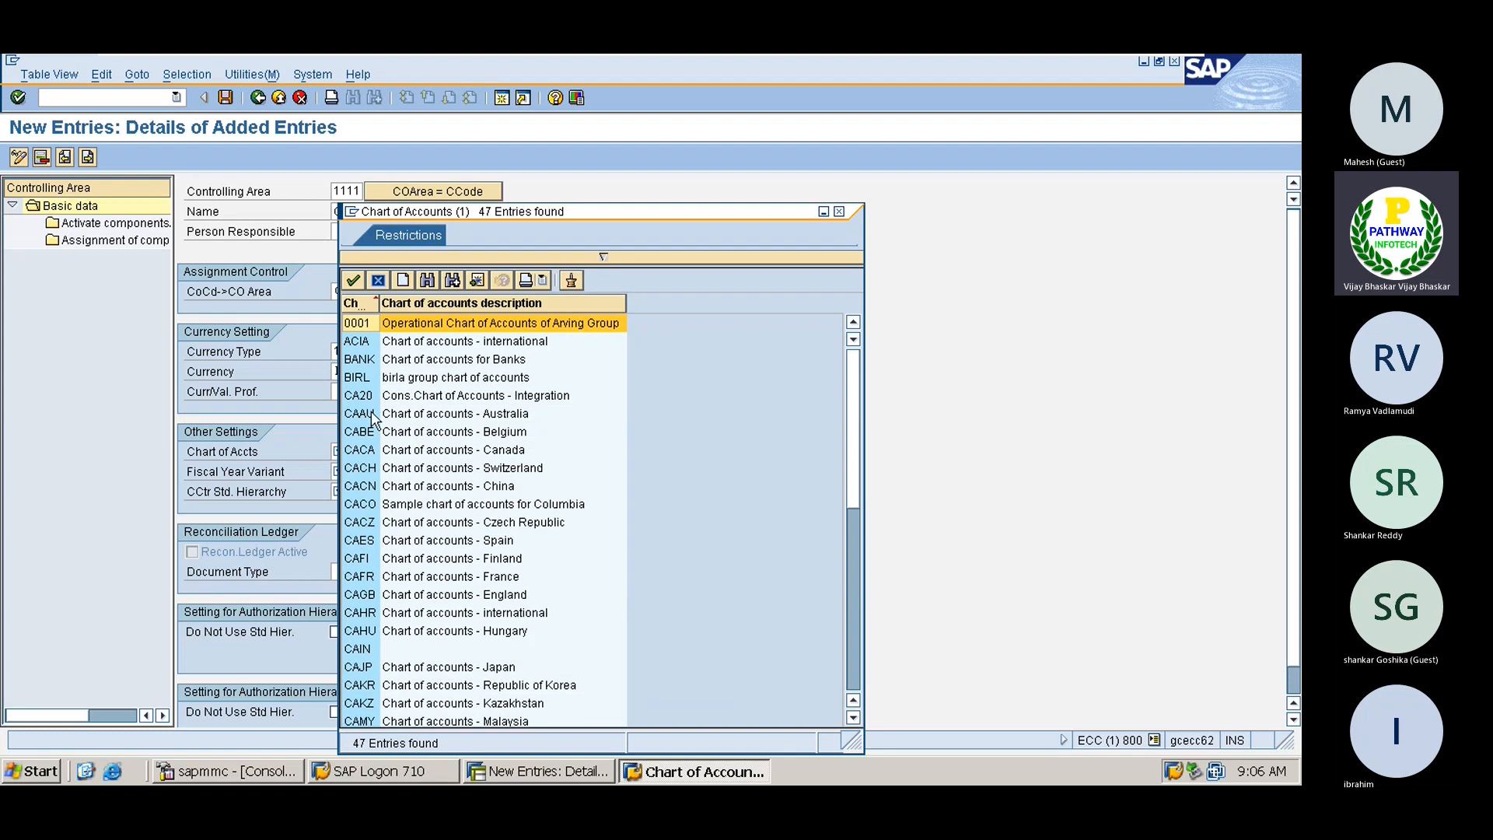
{"action": "double_click", "coordinate": [357, 323]}
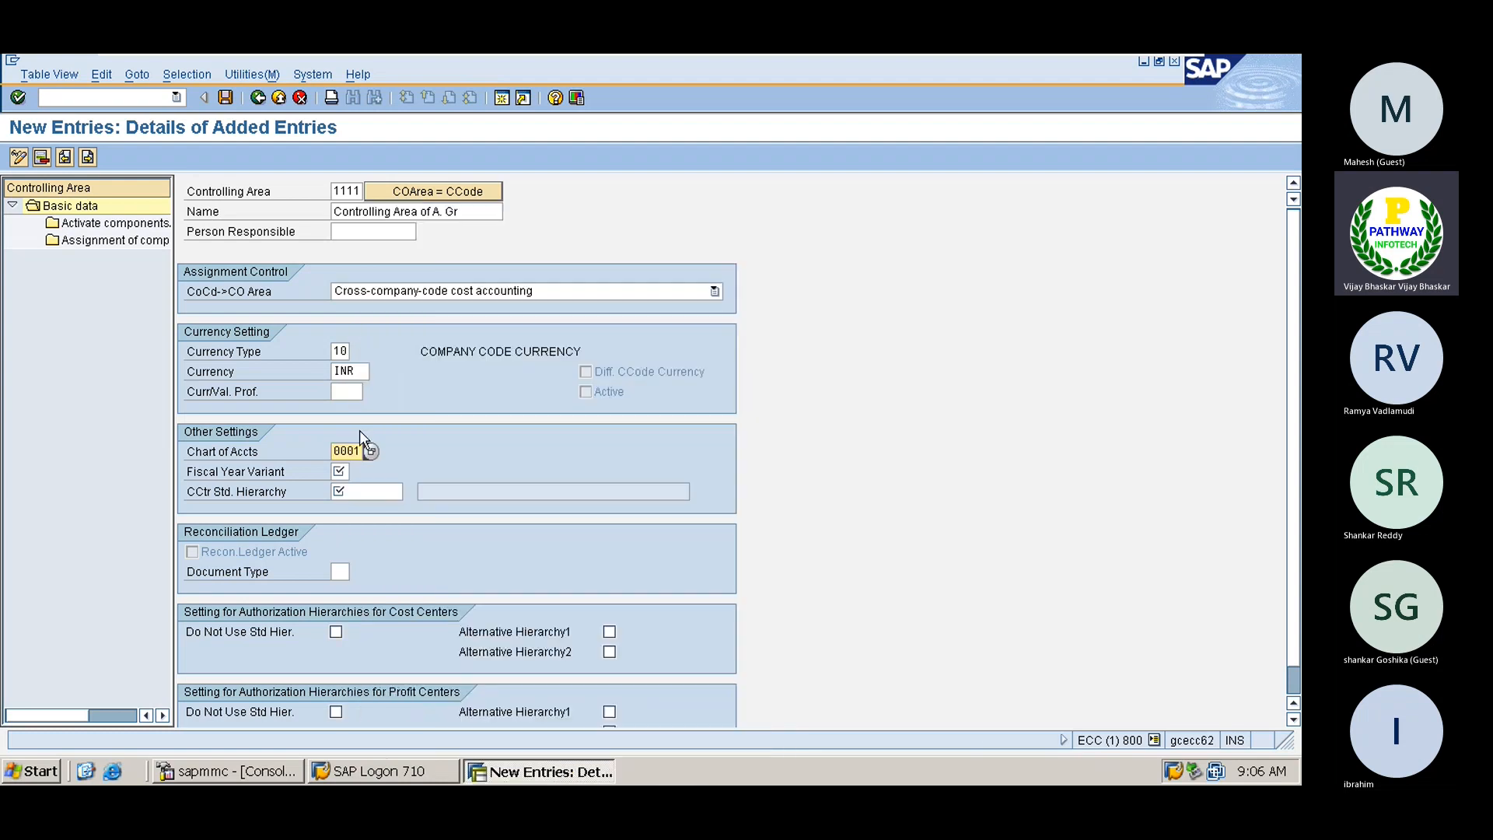
{"action": "left_click", "coordinate": [345, 471]}
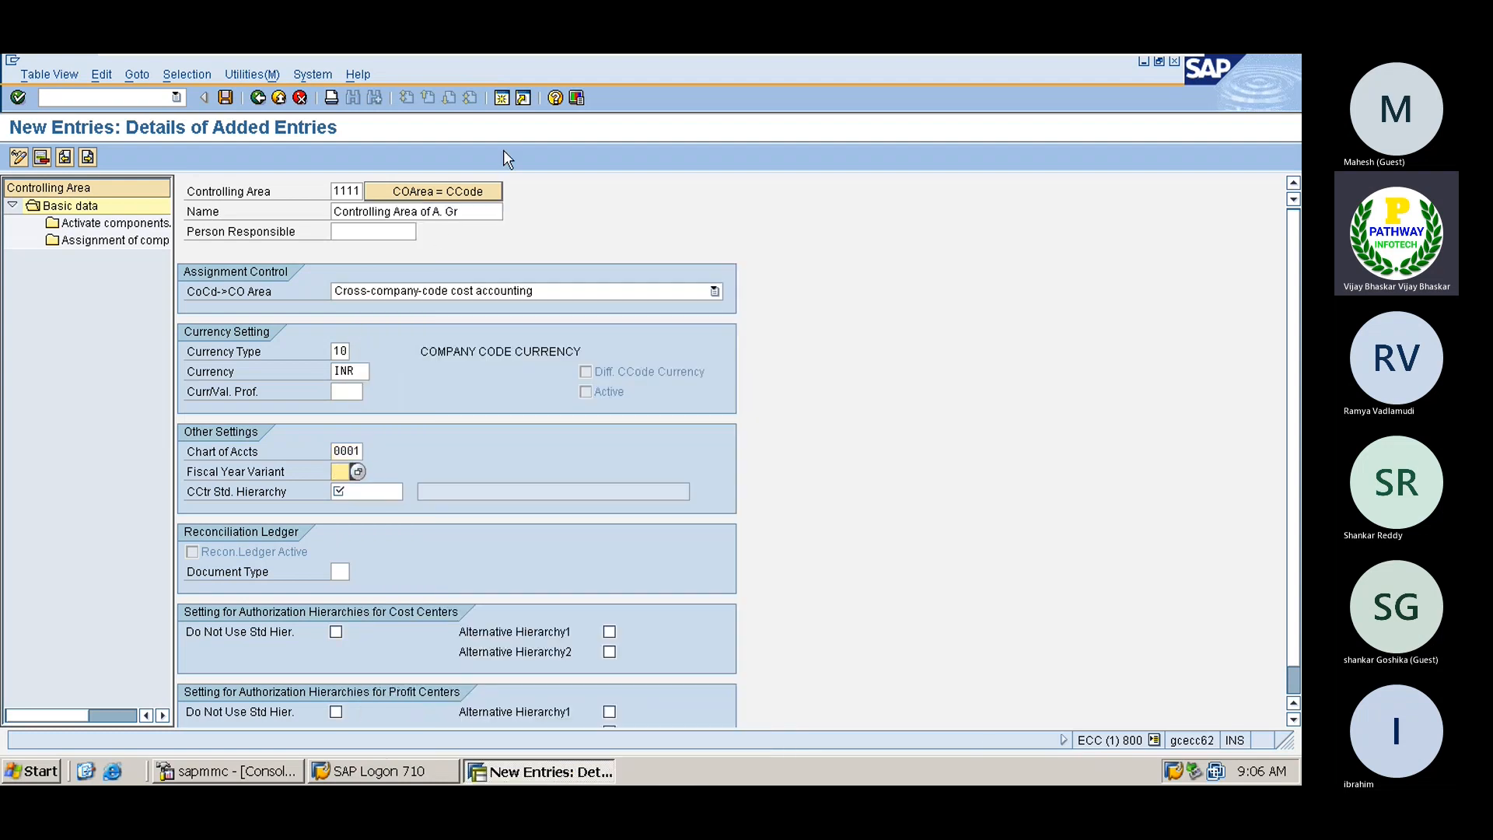
{"action": "left_click", "coordinate": [500, 97]}
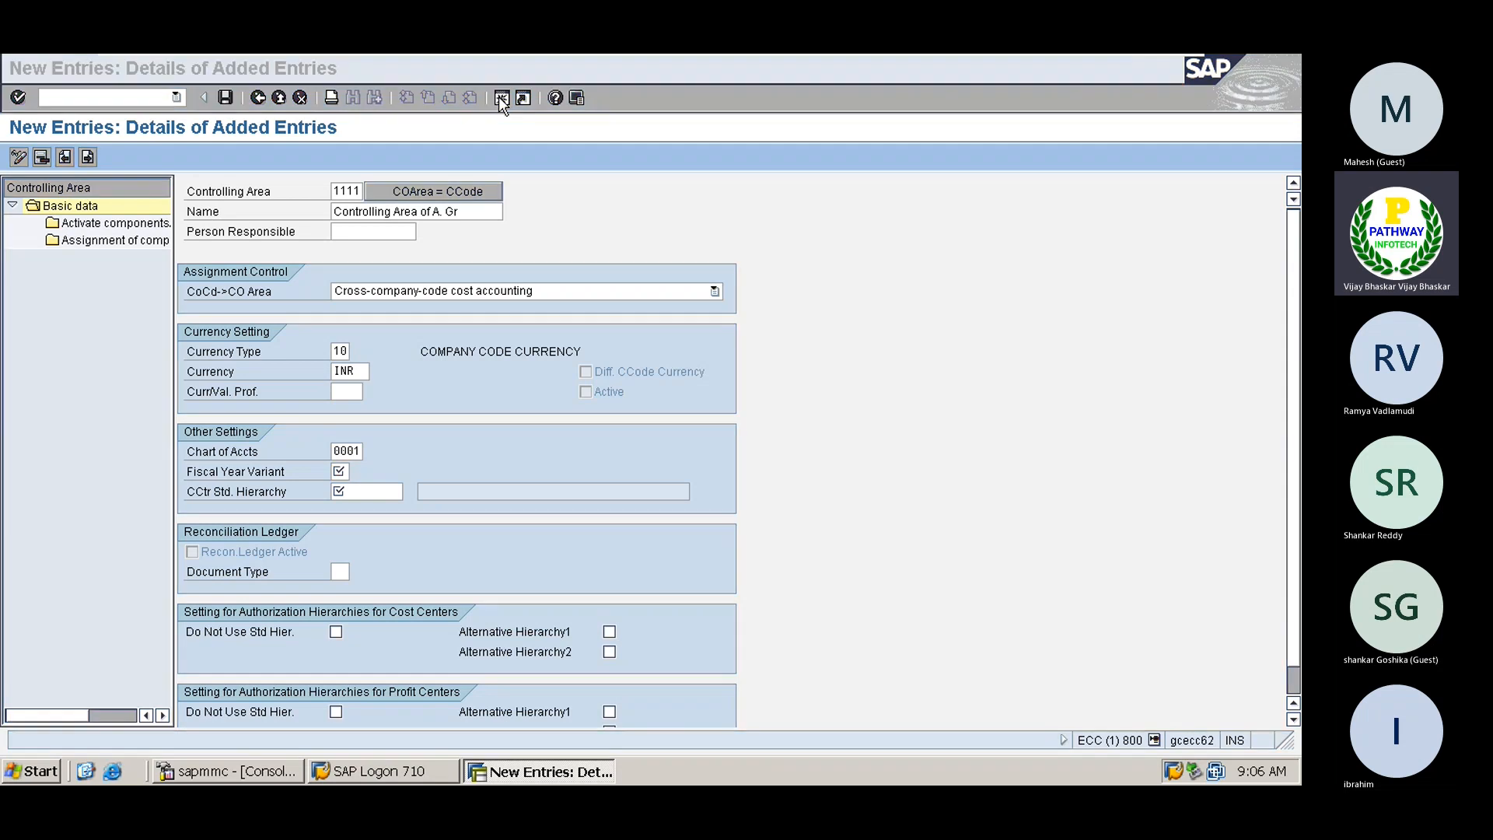
Check in OBVU that company code A001 uses fiscal year variant V3, then return
{"action": "type", "text": "o"}
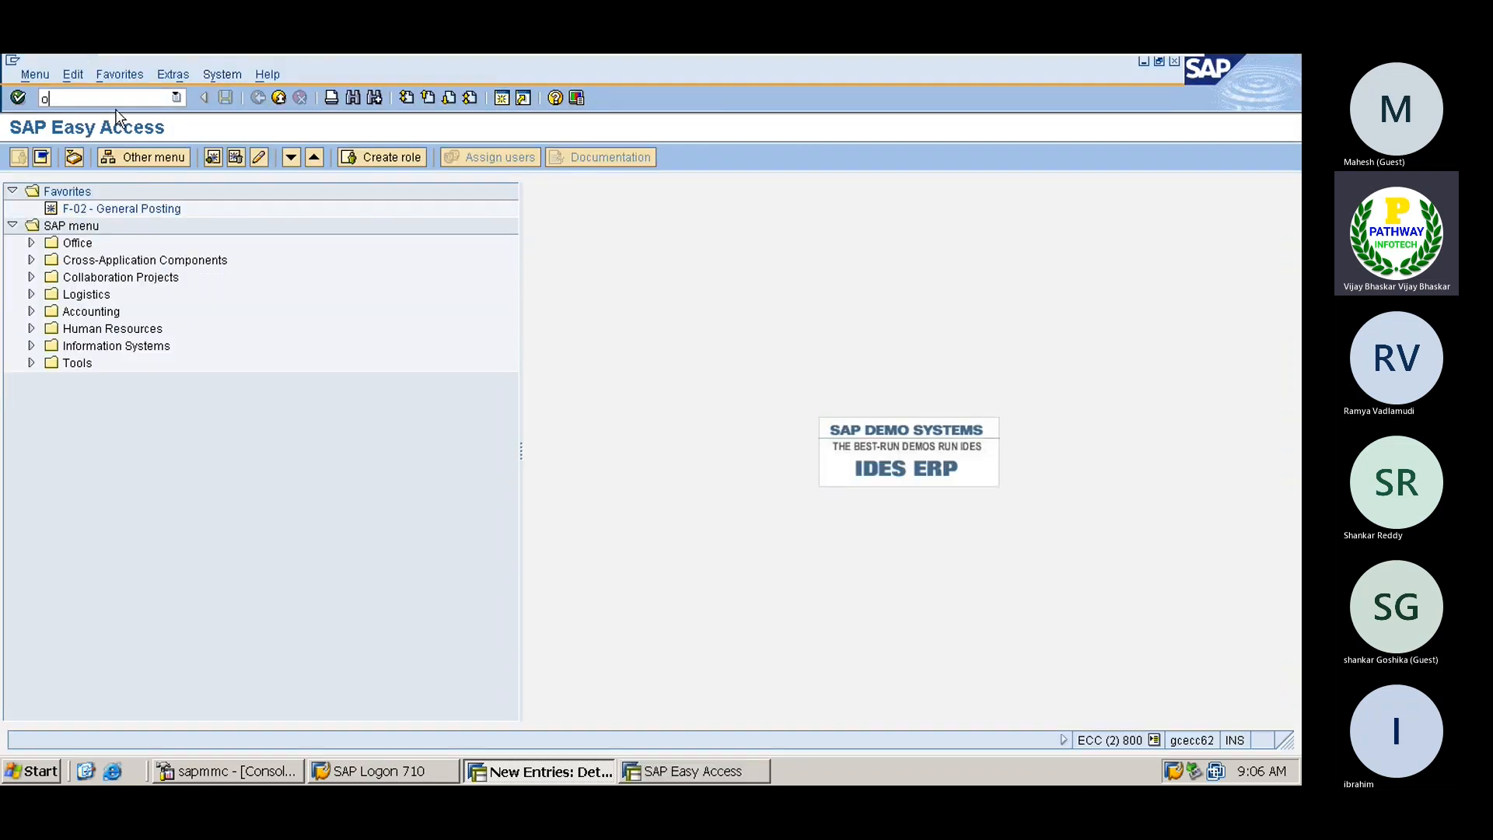
{"action": "type", "text": "bvu"}
{"action": "key", "text": "Return"}
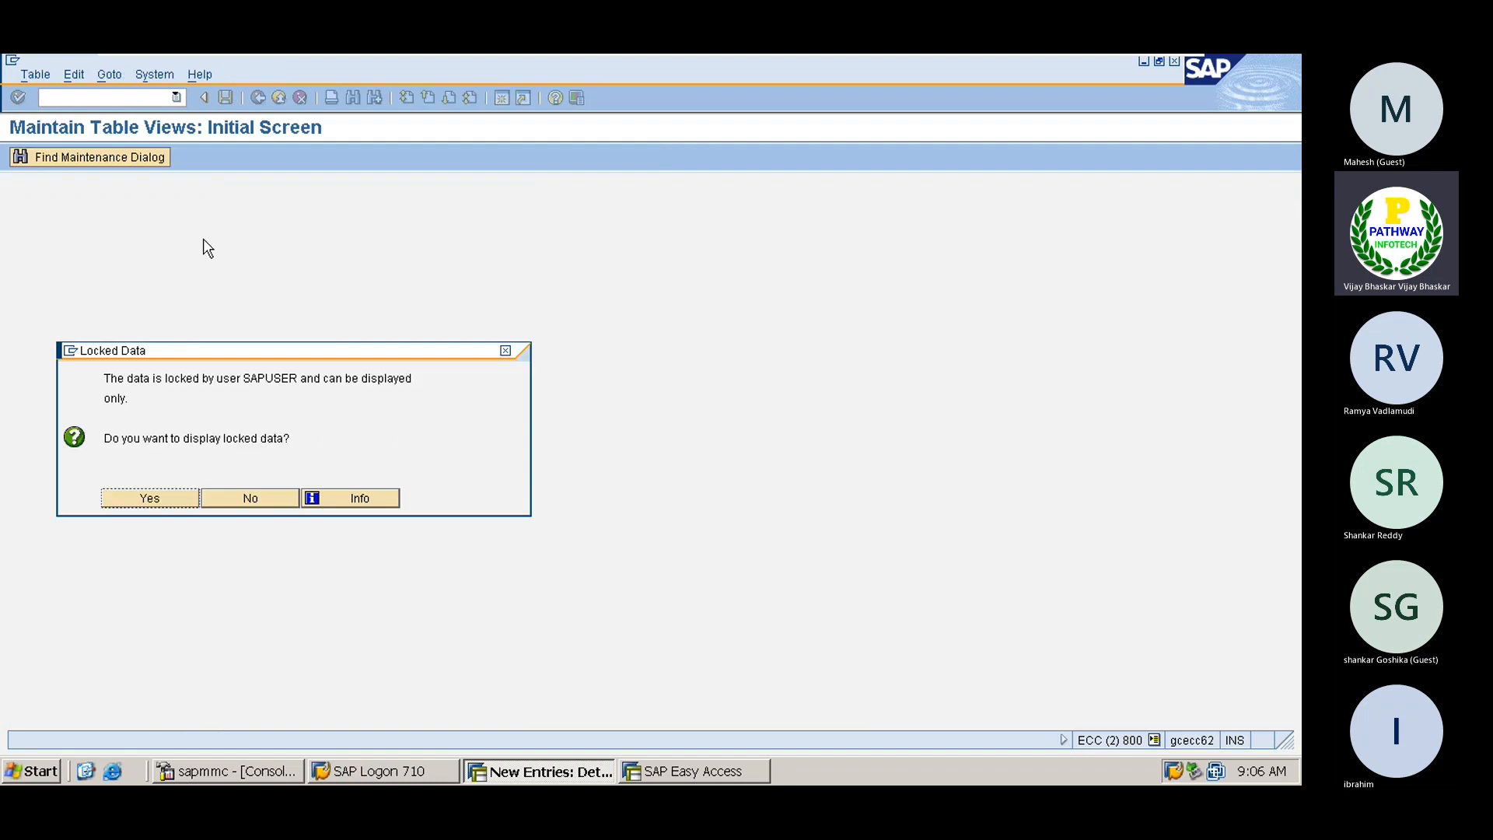
{"action": "left_click", "coordinate": [155, 504]}
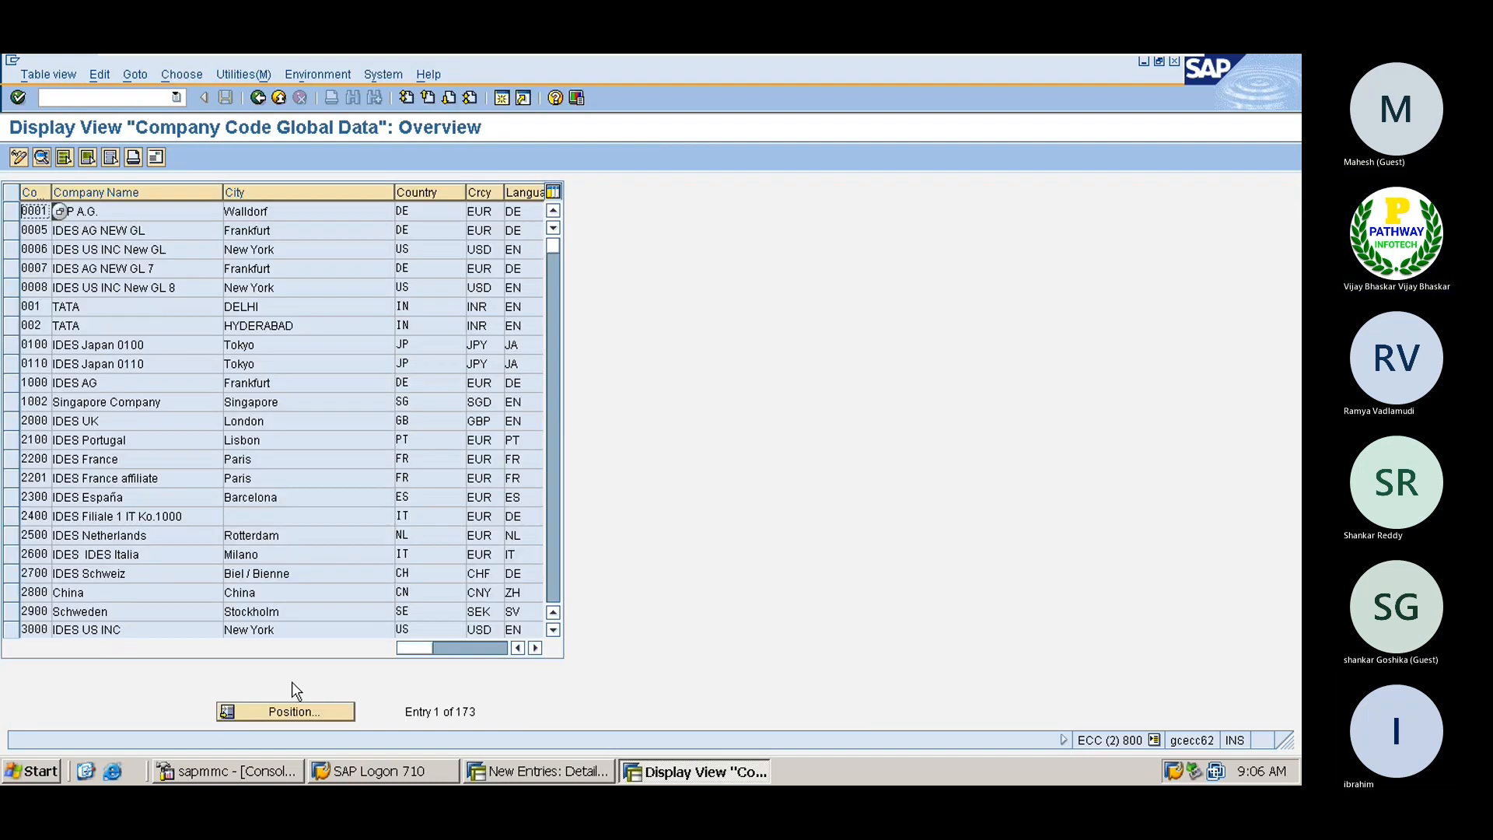
{"action": "left_click", "coordinate": [295, 711]}
{"action": "type", "text": "A001"}
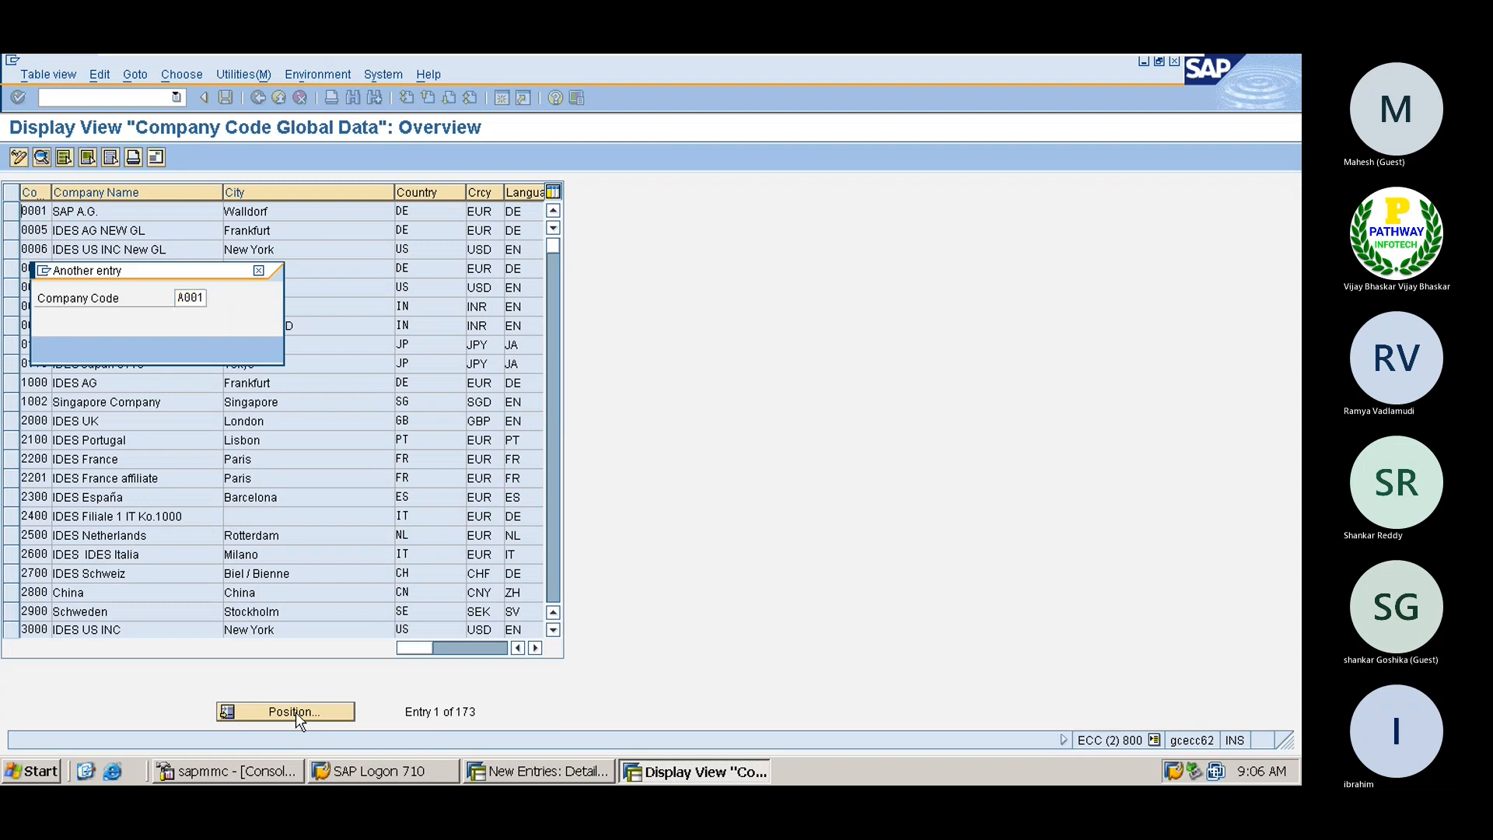
{"action": "key", "text": "Return"}
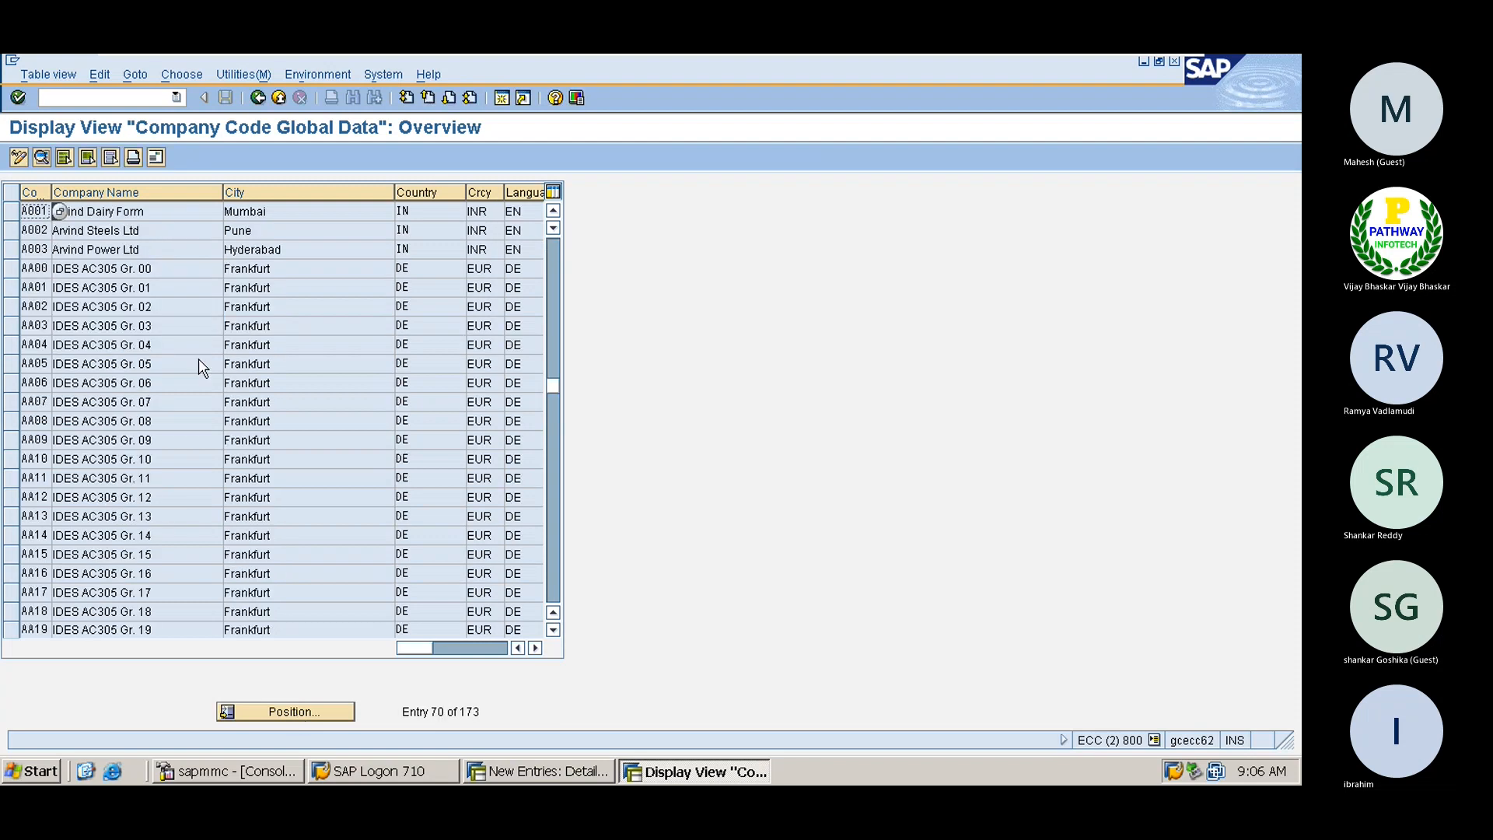
{"action": "double_click", "coordinate": [169, 212]}
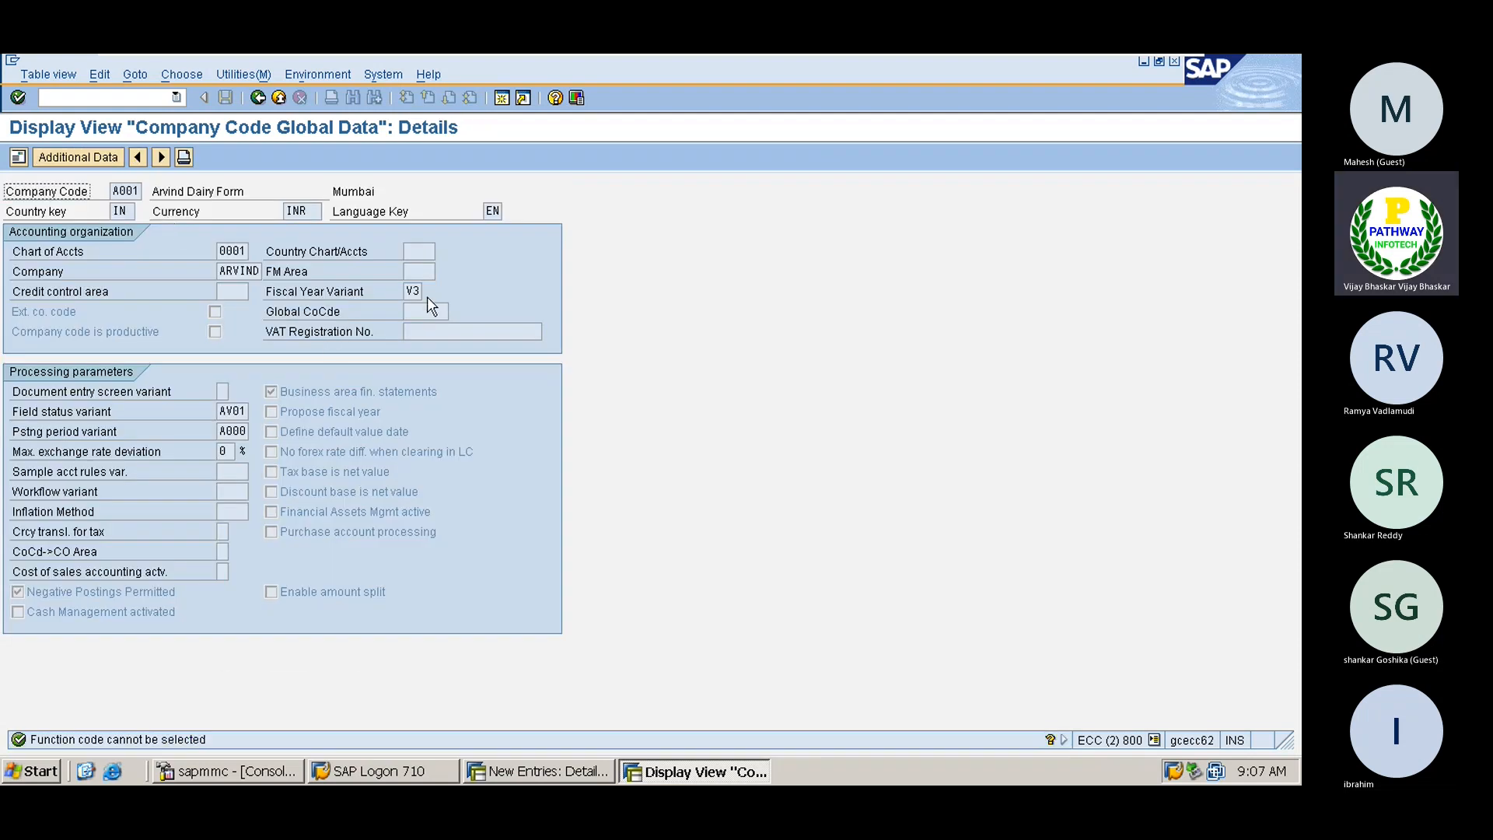
{"action": "left_click", "coordinate": [406, 292]}
{"action": "key", "text": "alt+Tab"}
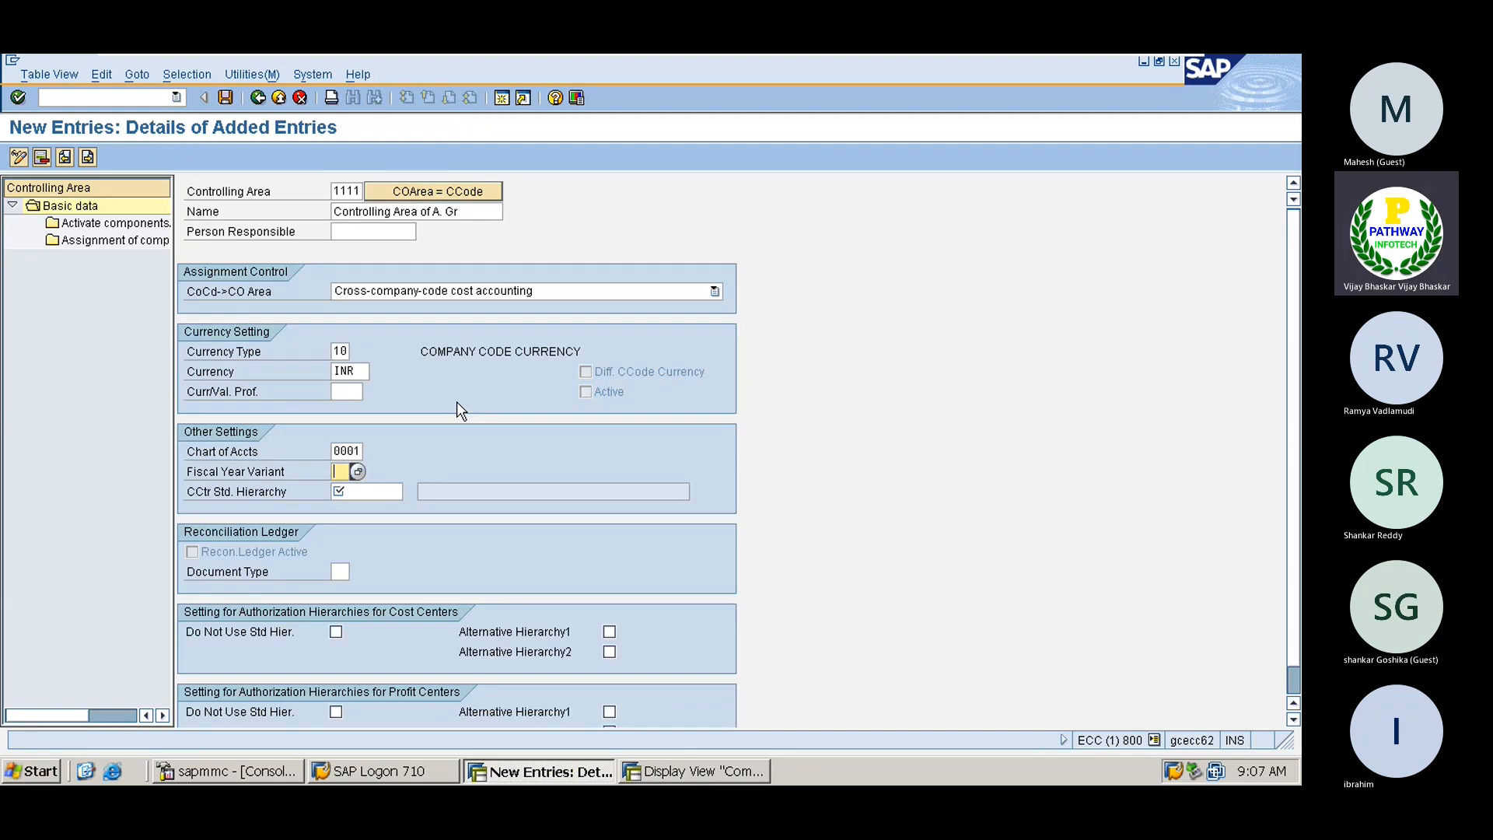
Enter fiscal year variant V3 and cost center standard hierarchy ARVHIER
{"action": "type", "text": "V3"}
{"action": "key", "text": "Tab"}
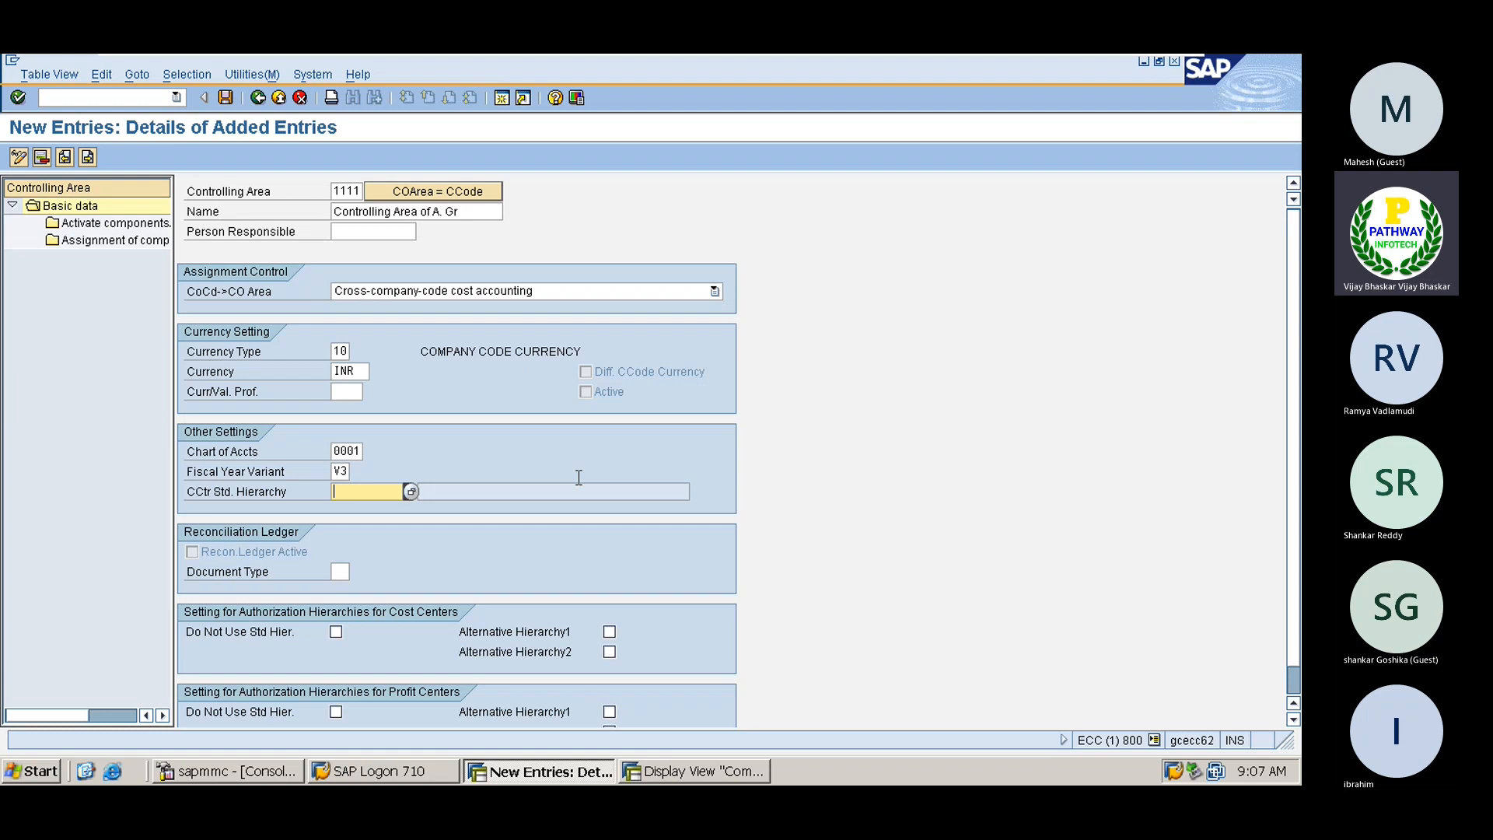
{"action": "type", "text": "AR"}
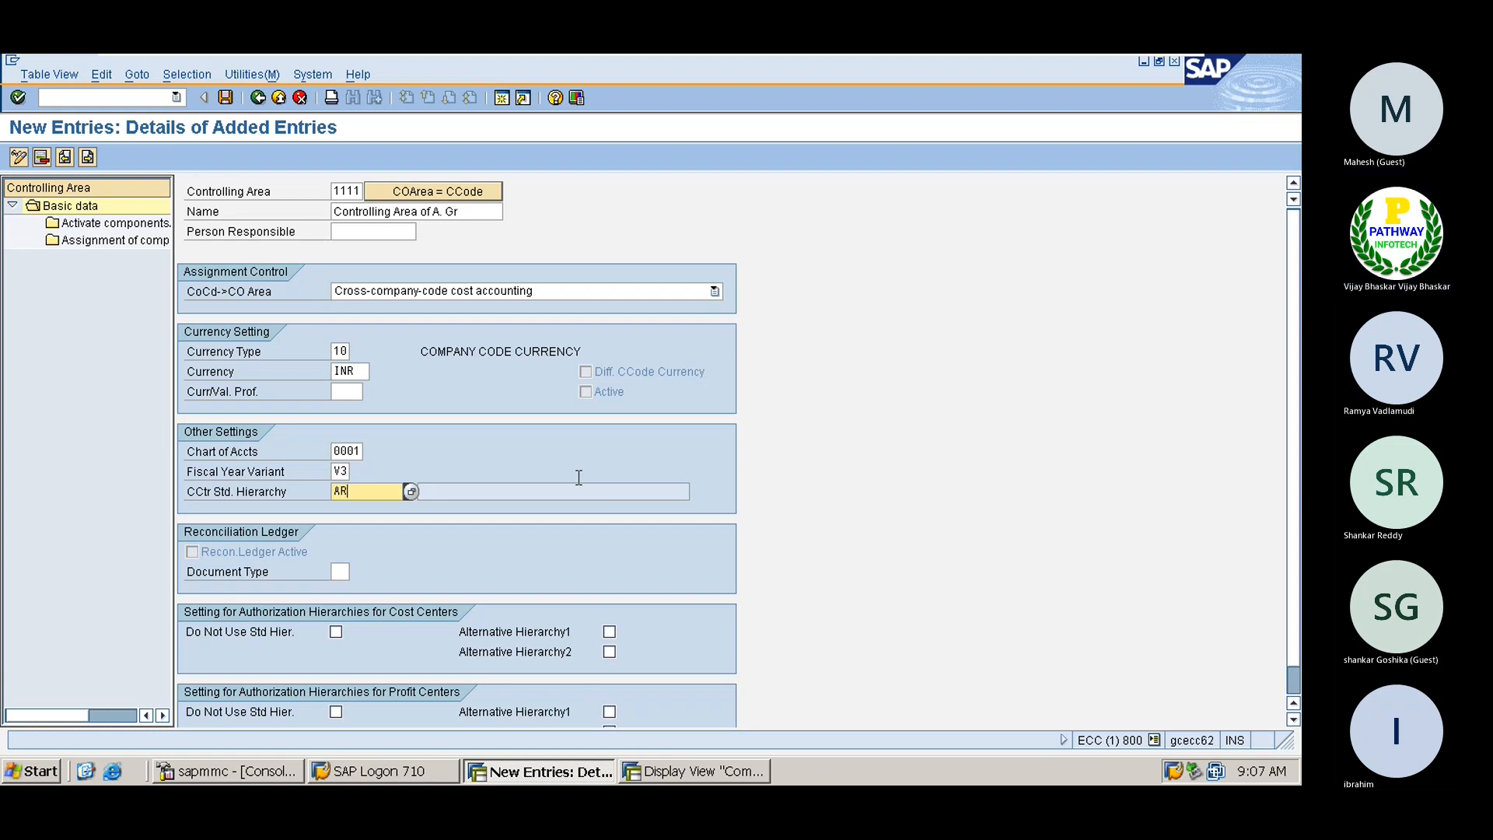
{"action": "type", "text": "VI"}
{"action": "key", "text": "BackSpace"}
{"action": "key", "text": "BackSpace"}
{"action": "key", "text": "BackSpace"}
{"action": "key", "text": "BackSpace"}
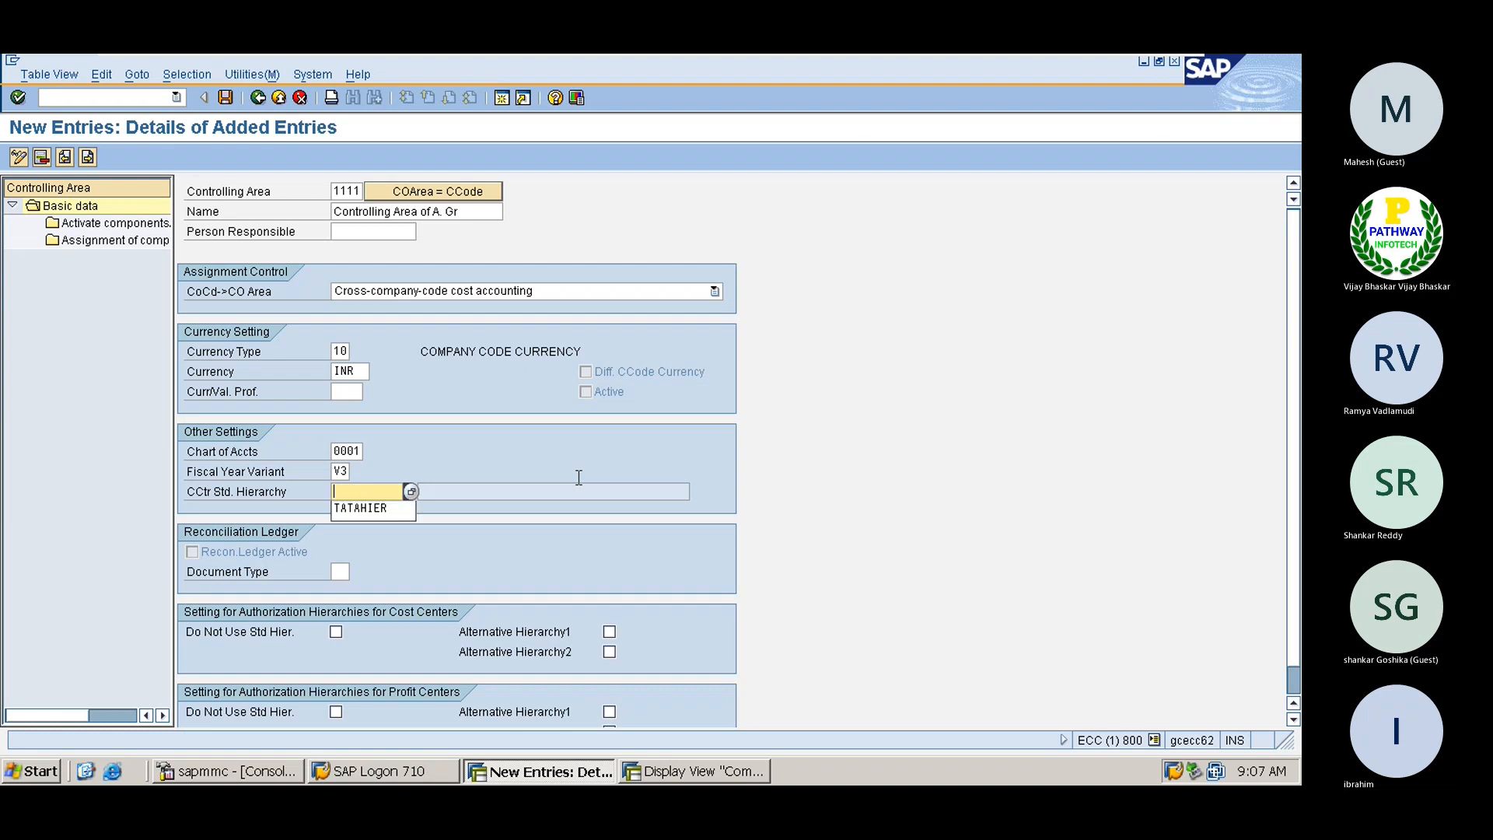
{"action": "type", "text": "A"}
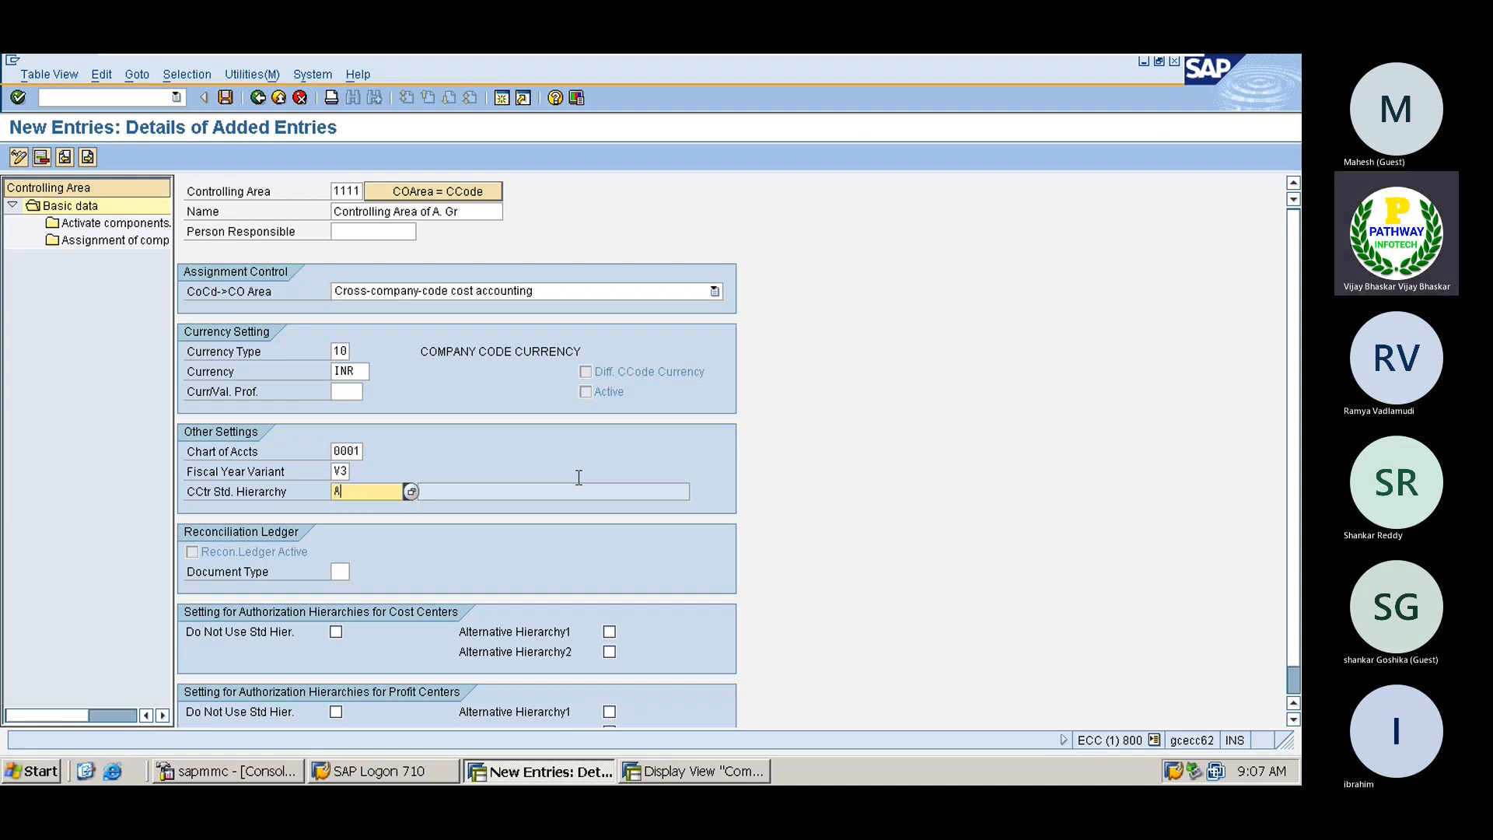
{"action": "type", "text": "RVHIER"}
{"action": "key", "text": "Return"}
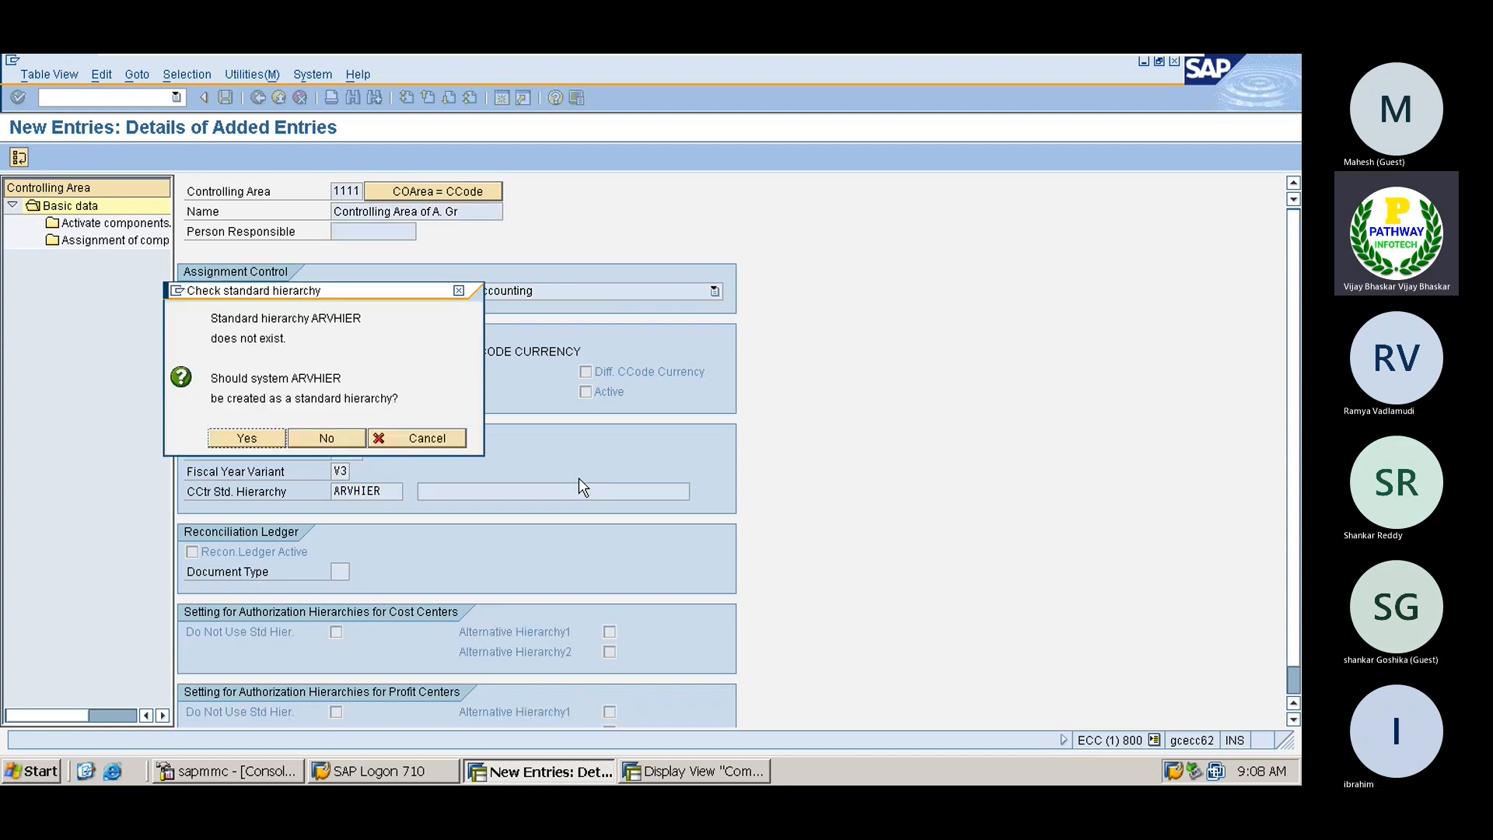
Confirm creating ARVHIER as the standard hierarchy
{"action": "left_click", "coordinate": [257, 440]}
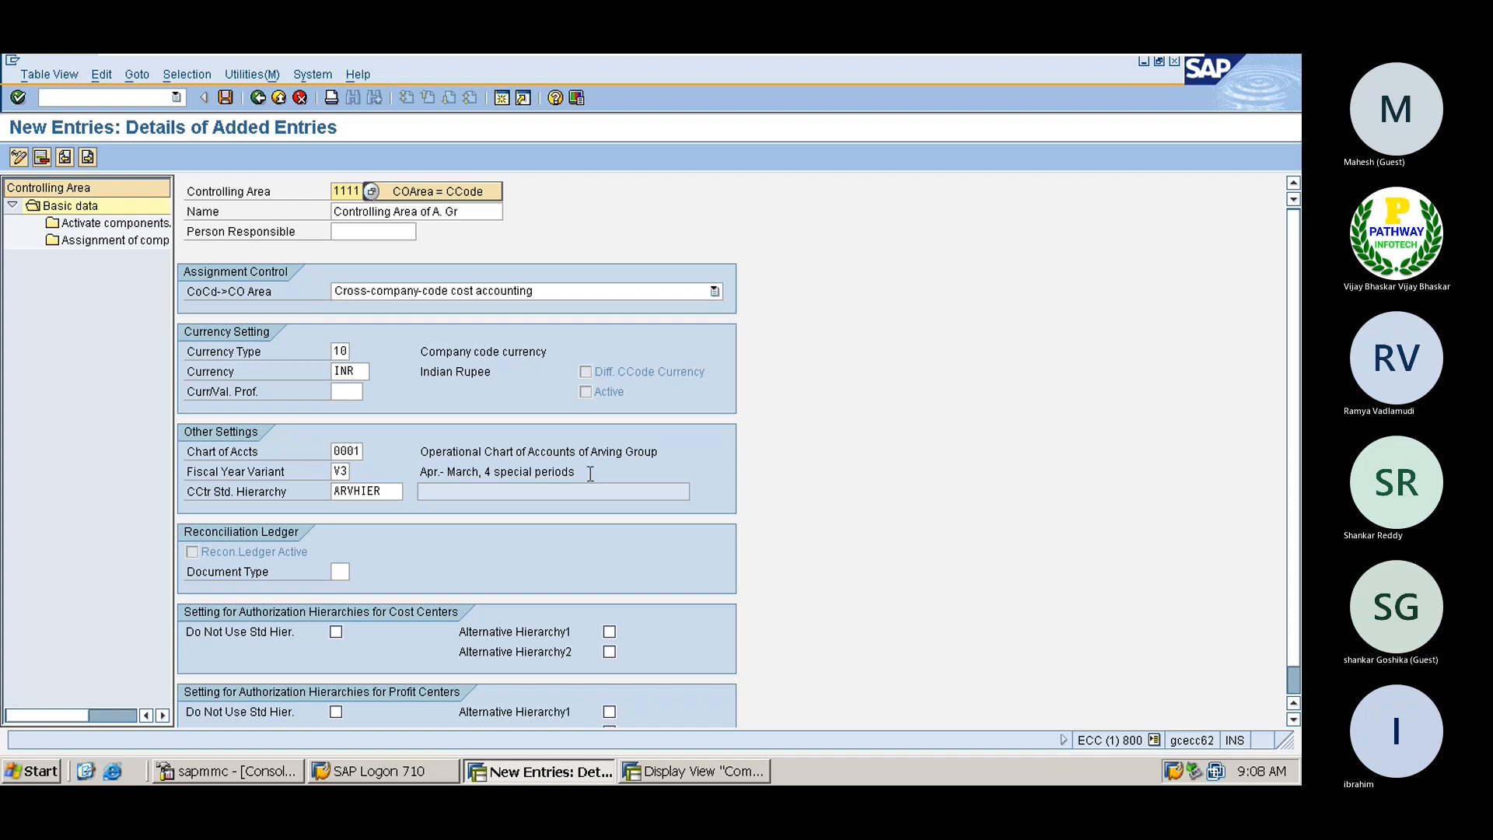
{"action": "left_click", "coordinate": [1295, 678]}
{"action": "left_click", "coordinate": [1293, 248]}
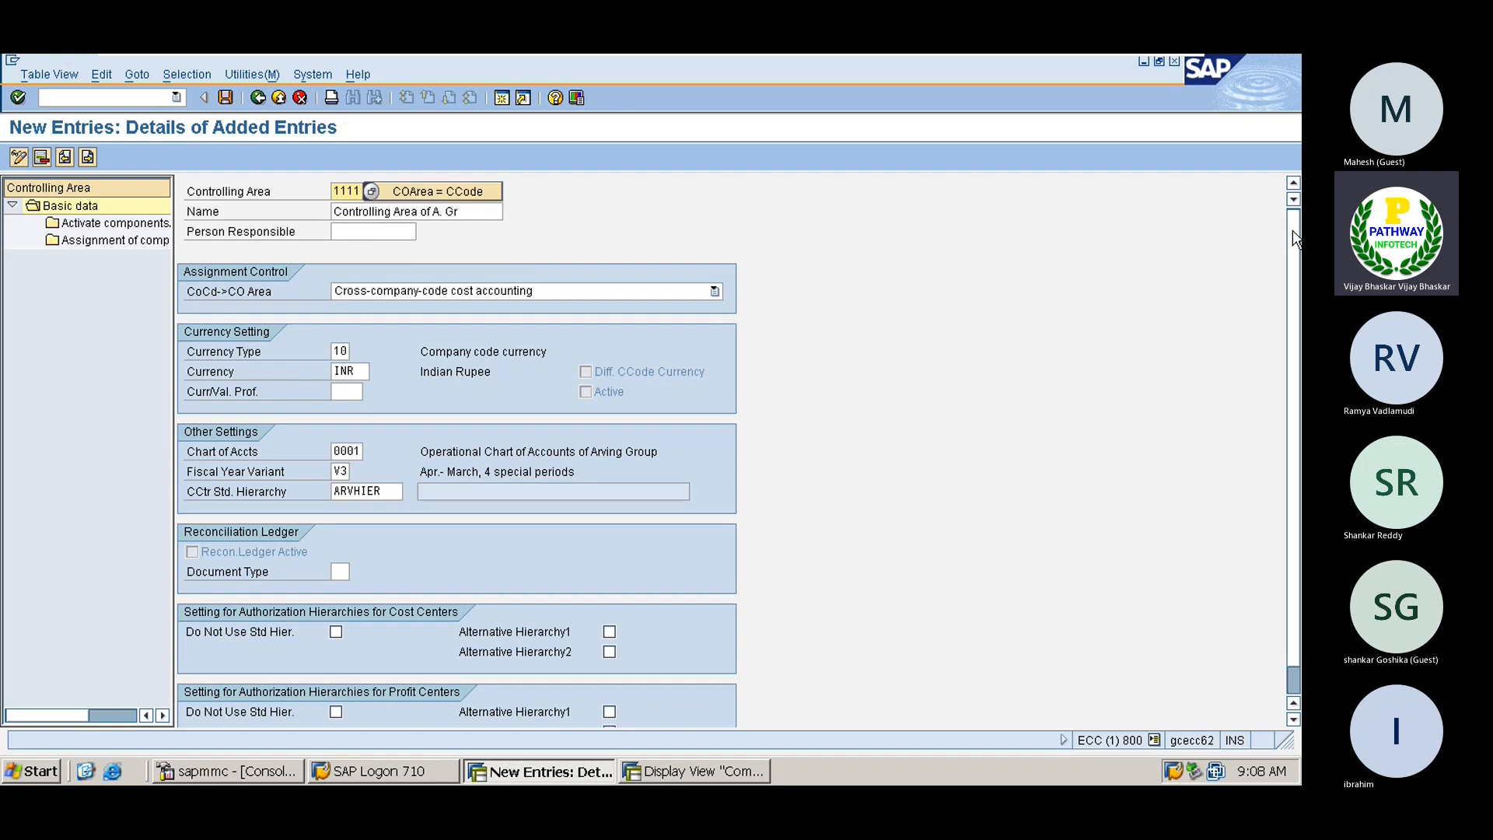
Try a new component activation entry and exit the 'controlling area 1111 does not exist' error
{"action": "left_click", "coordinate": [111, 224]}
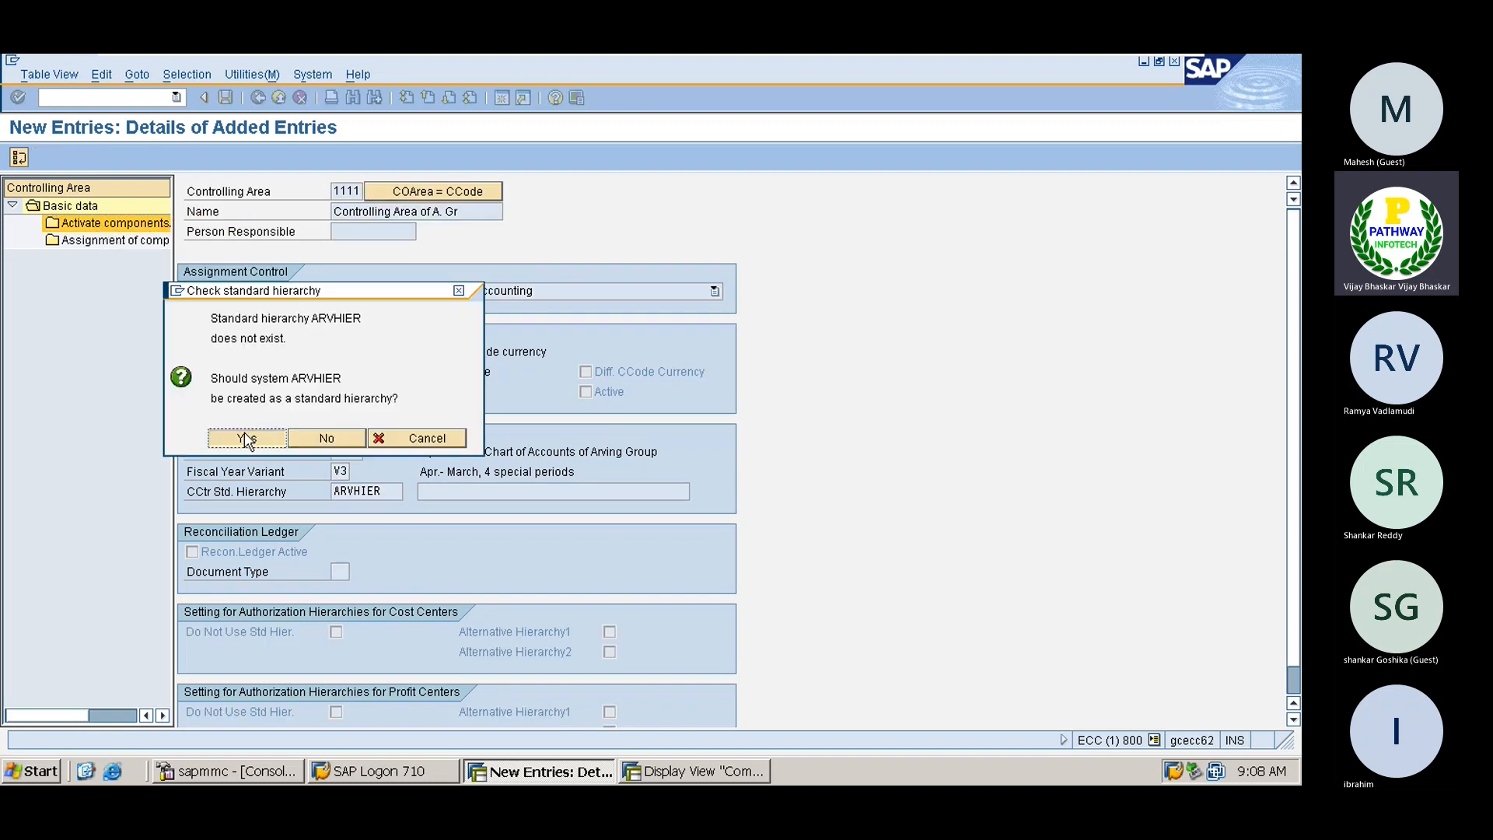
{"action": "left_click", "coordinate": [245, 439]}
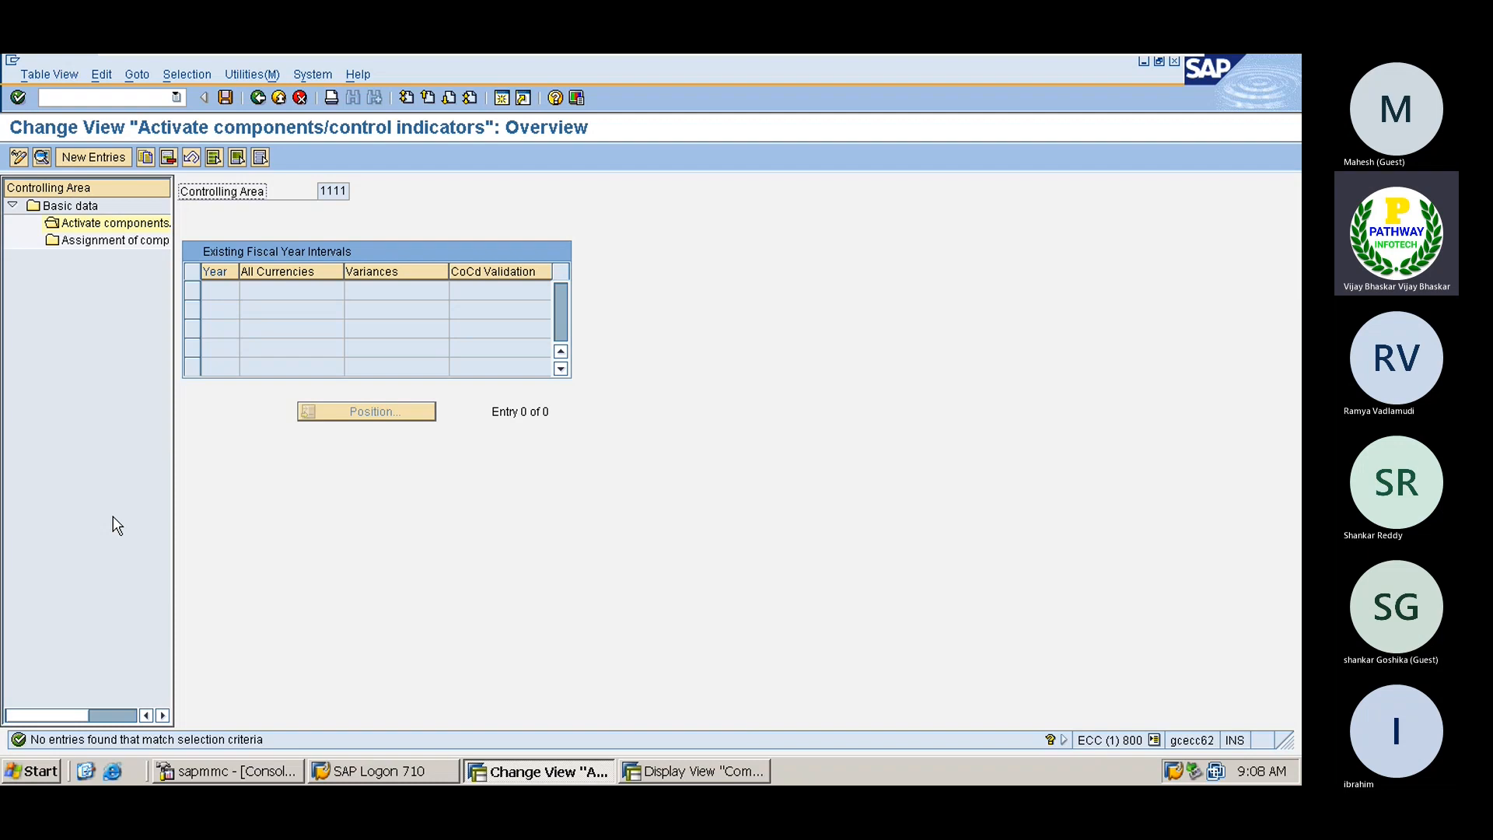
{"action": "left_click", "coordinate": [92, 158]}
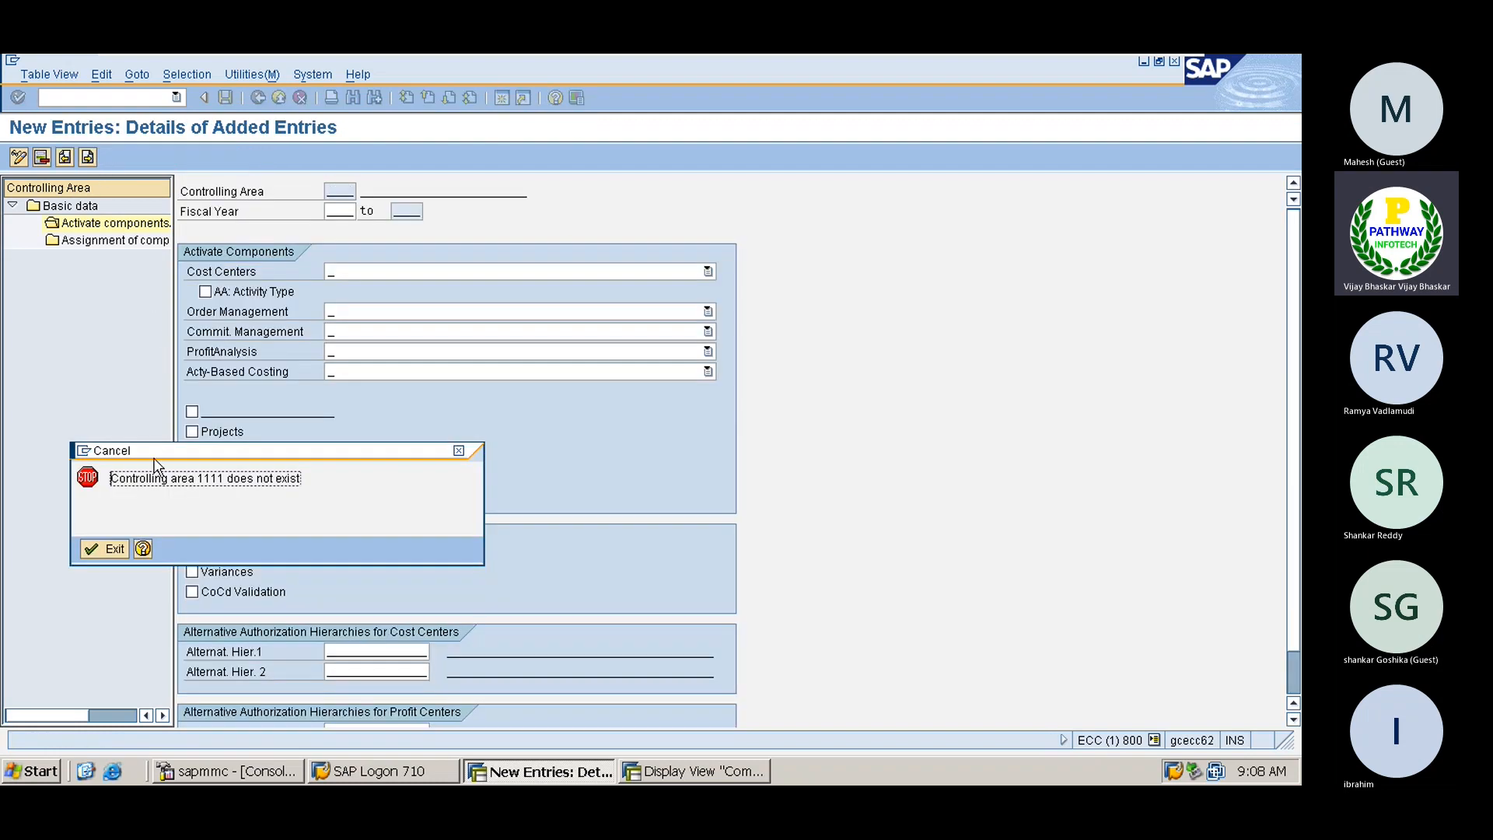
{"action": "left_click", "coordinate": [97, 549]}
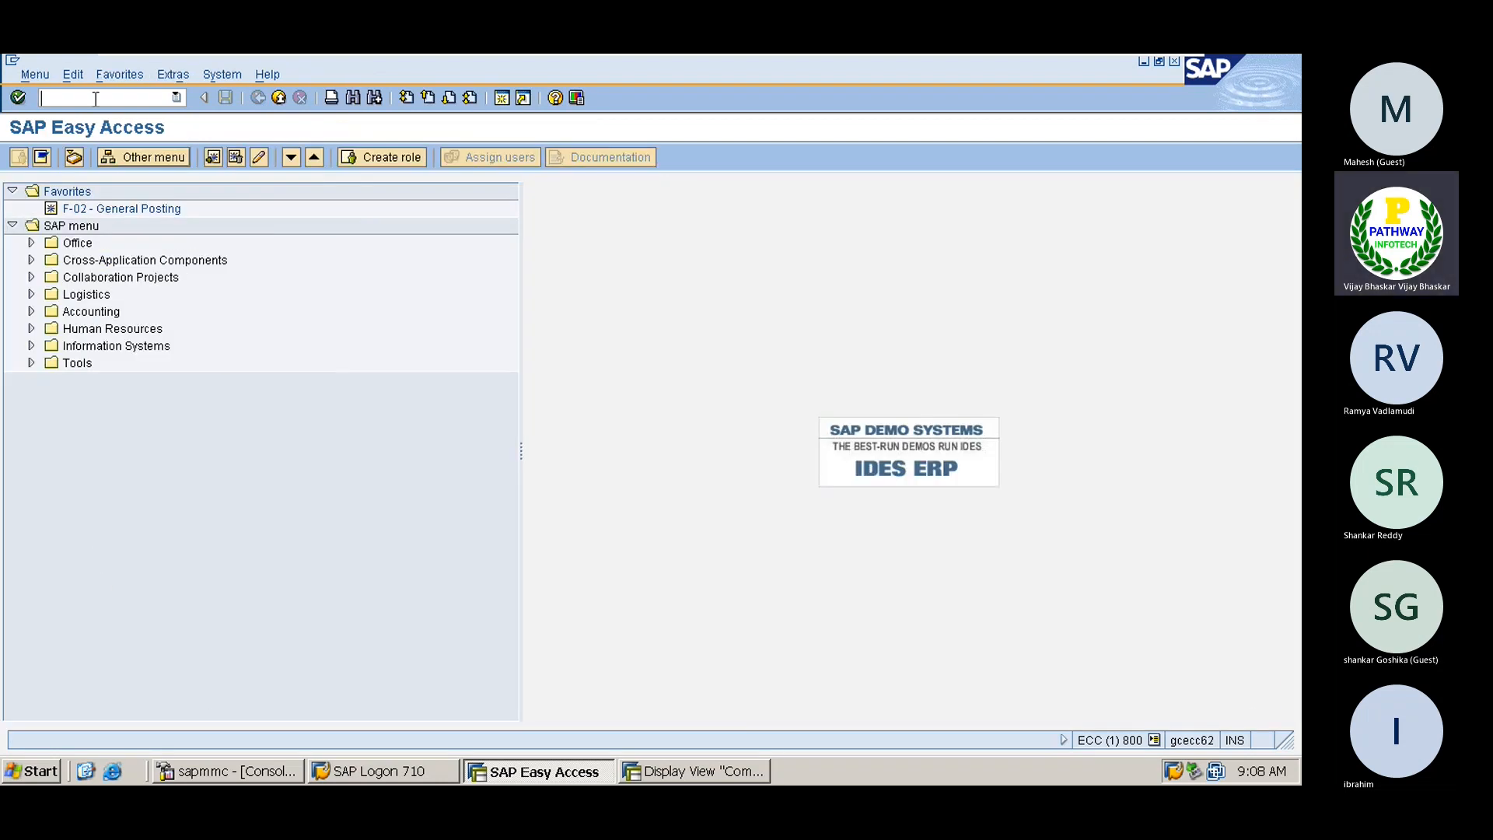
Go to SPRO > Controlling > General Controlling > Organization > Maintain Controlling Area, New Entries
{"action": "type", "text": "spro"}
{"action": "key", "text": "Return"}
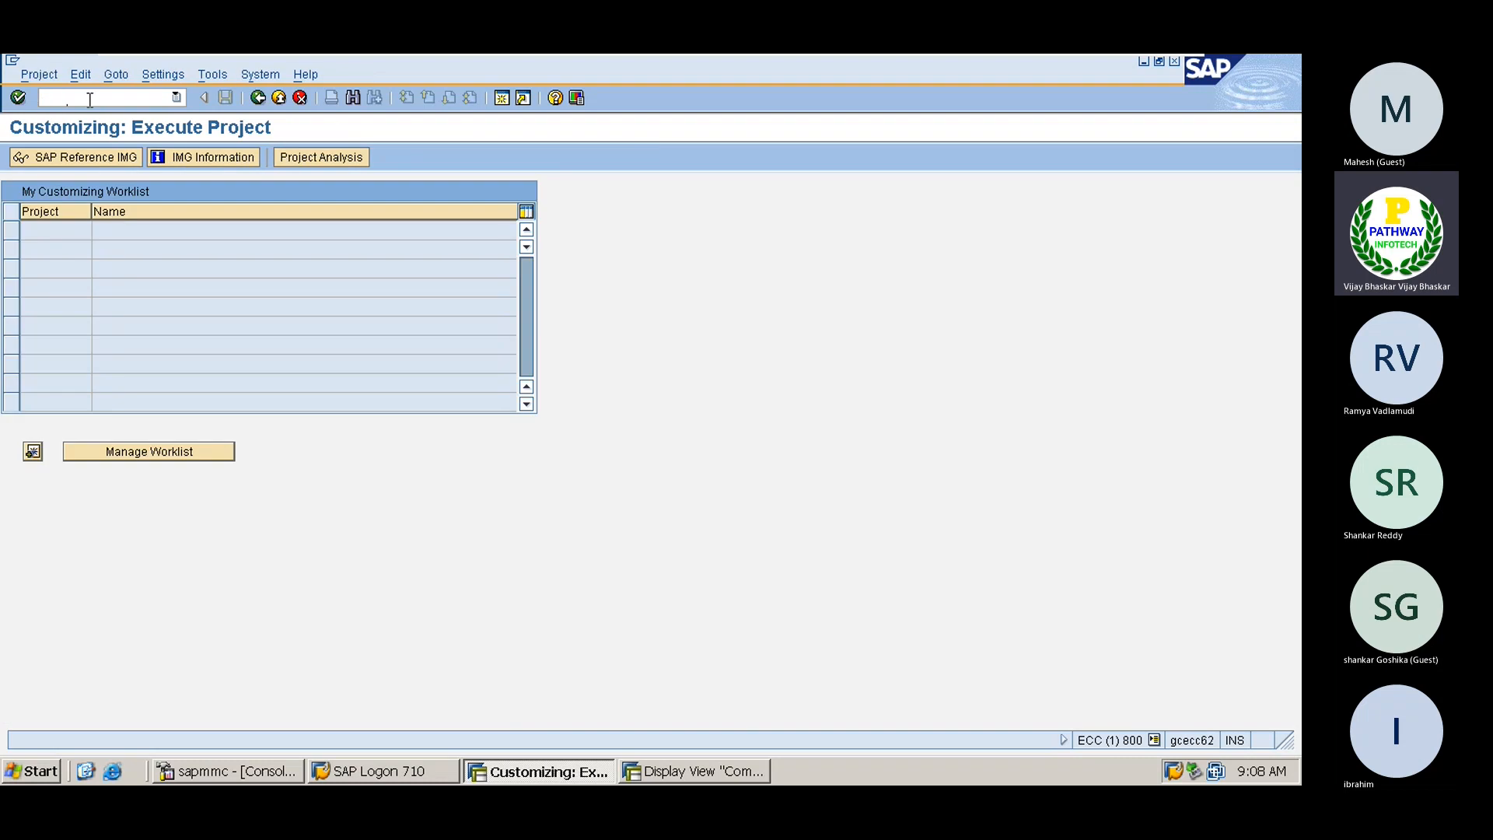
{"action": "left_click", "coordinate": [84, 155]}
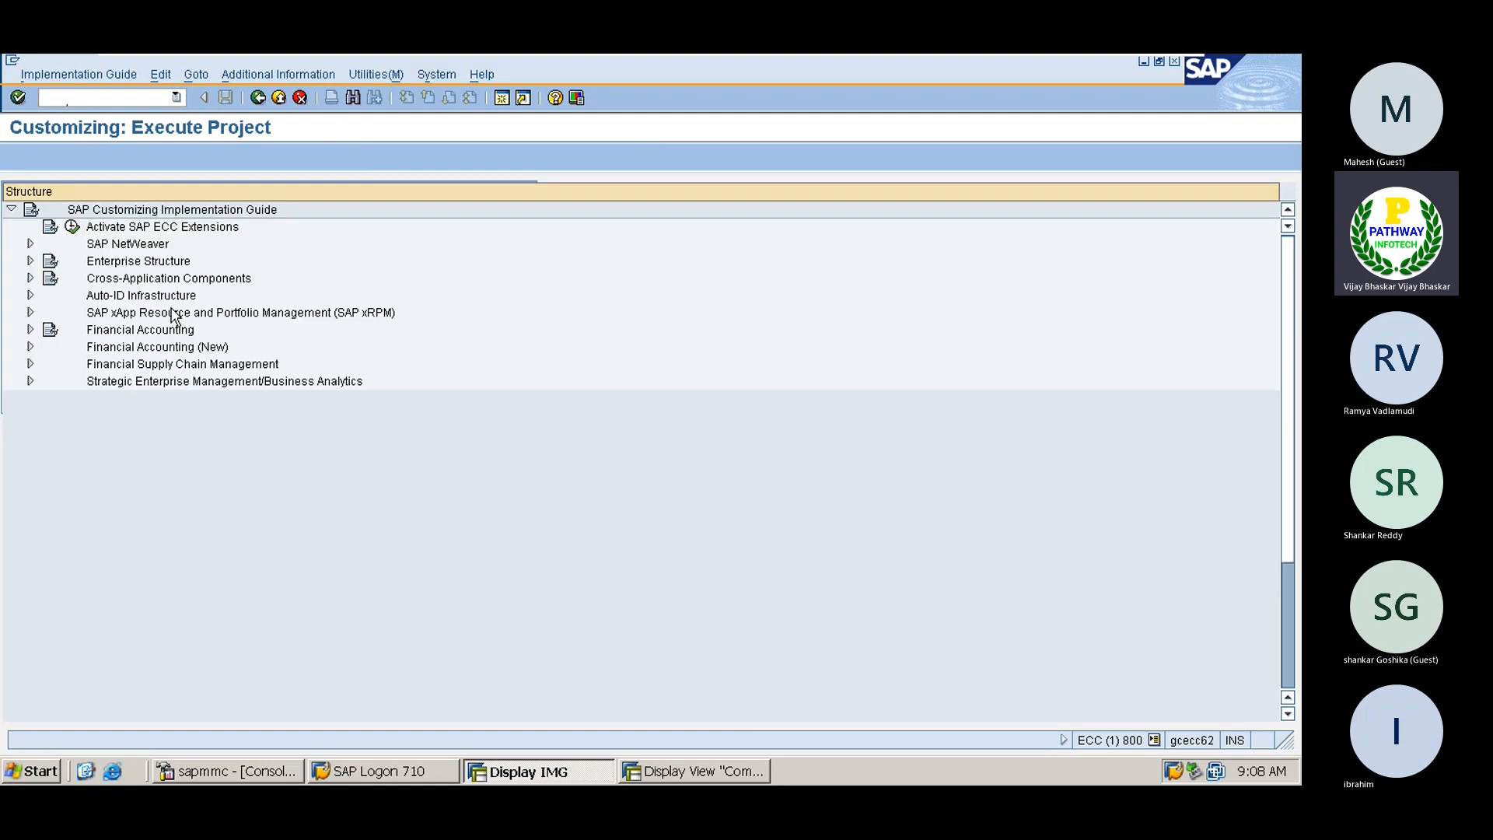
{"action": "double_click", "coordinate": [105, 399]}
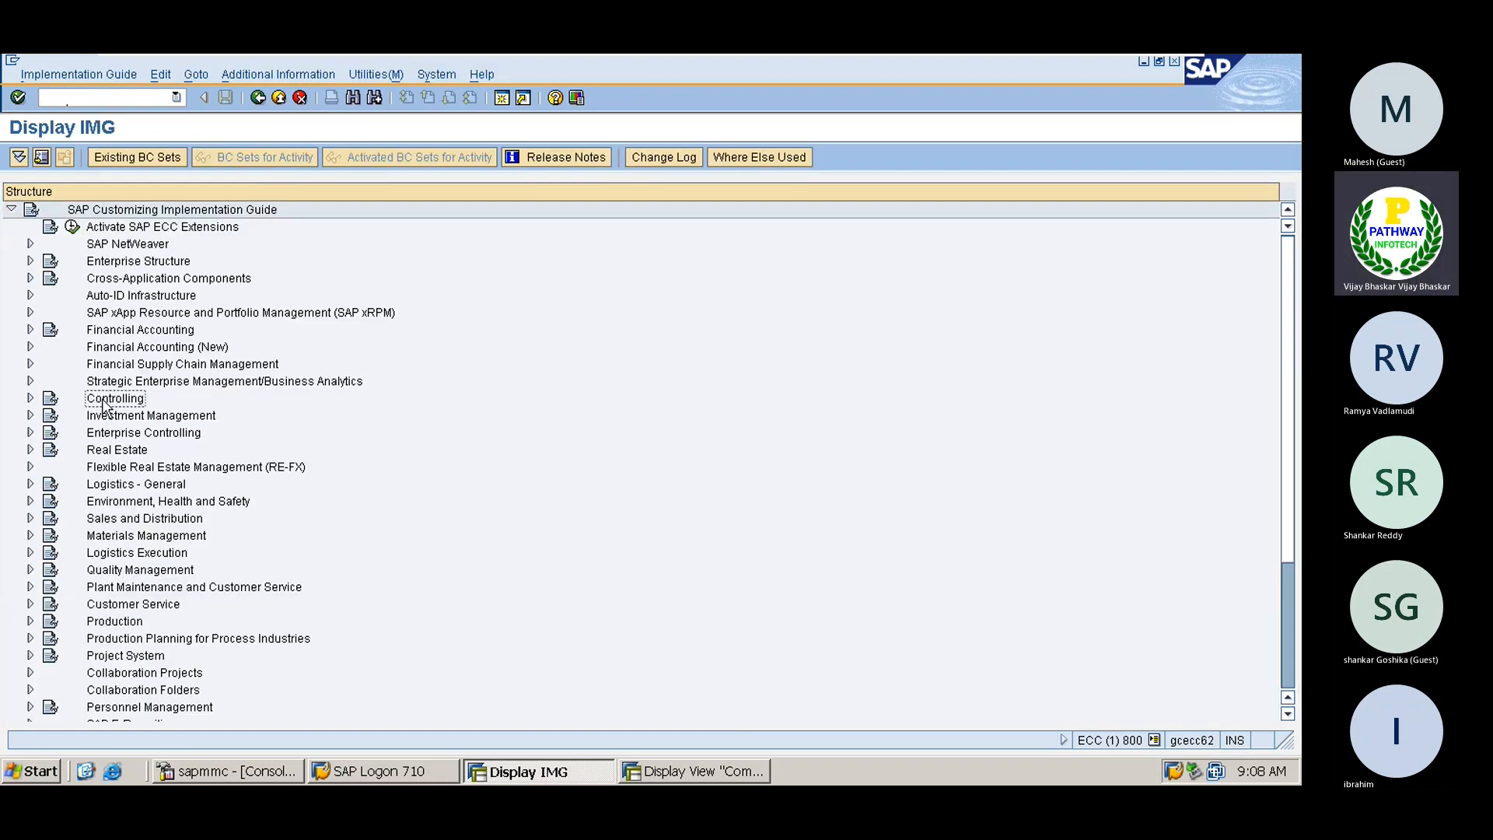
{"action": "key", "text": "Right"}
{"action": "key", "text": "Right"}
{"action": "key", "text": "Right"}
{"action": "key", "text": "Right"}
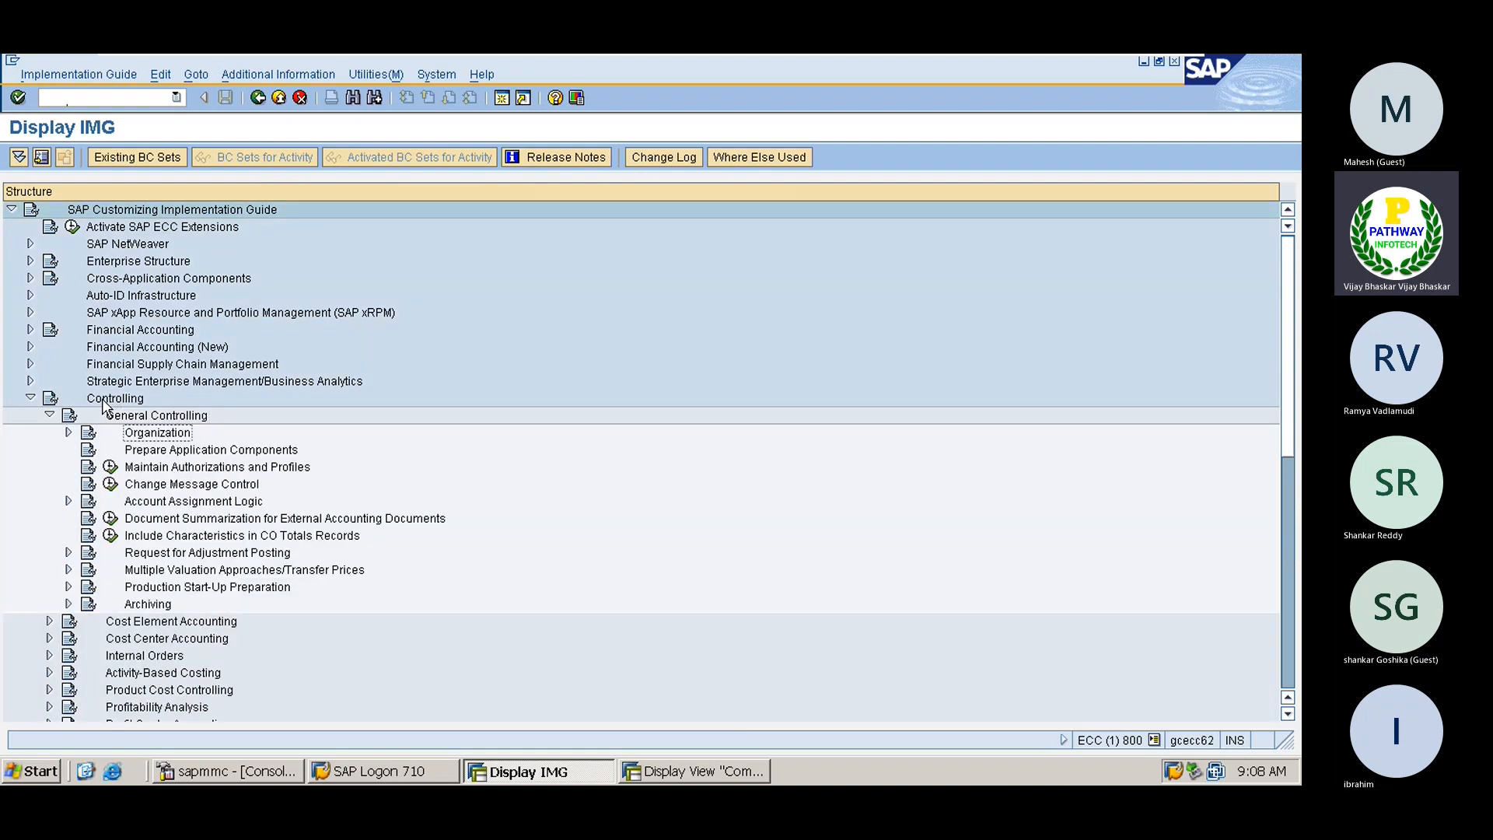
{"action": "key", "text": "Left"}
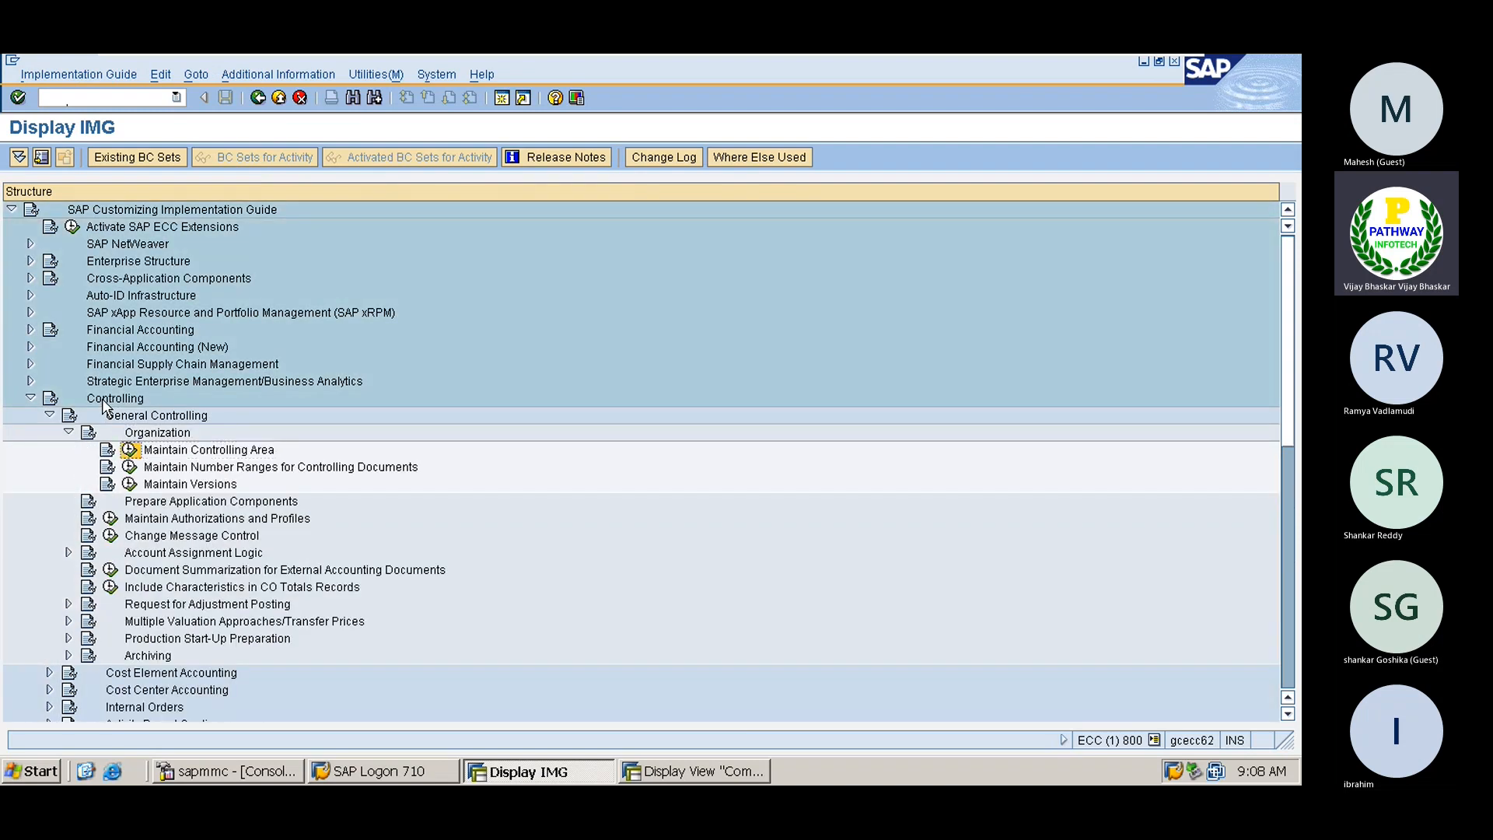
{"action": "key", "text": "Return"}
{"action": "double_click", "coordinate": [130, 275]}
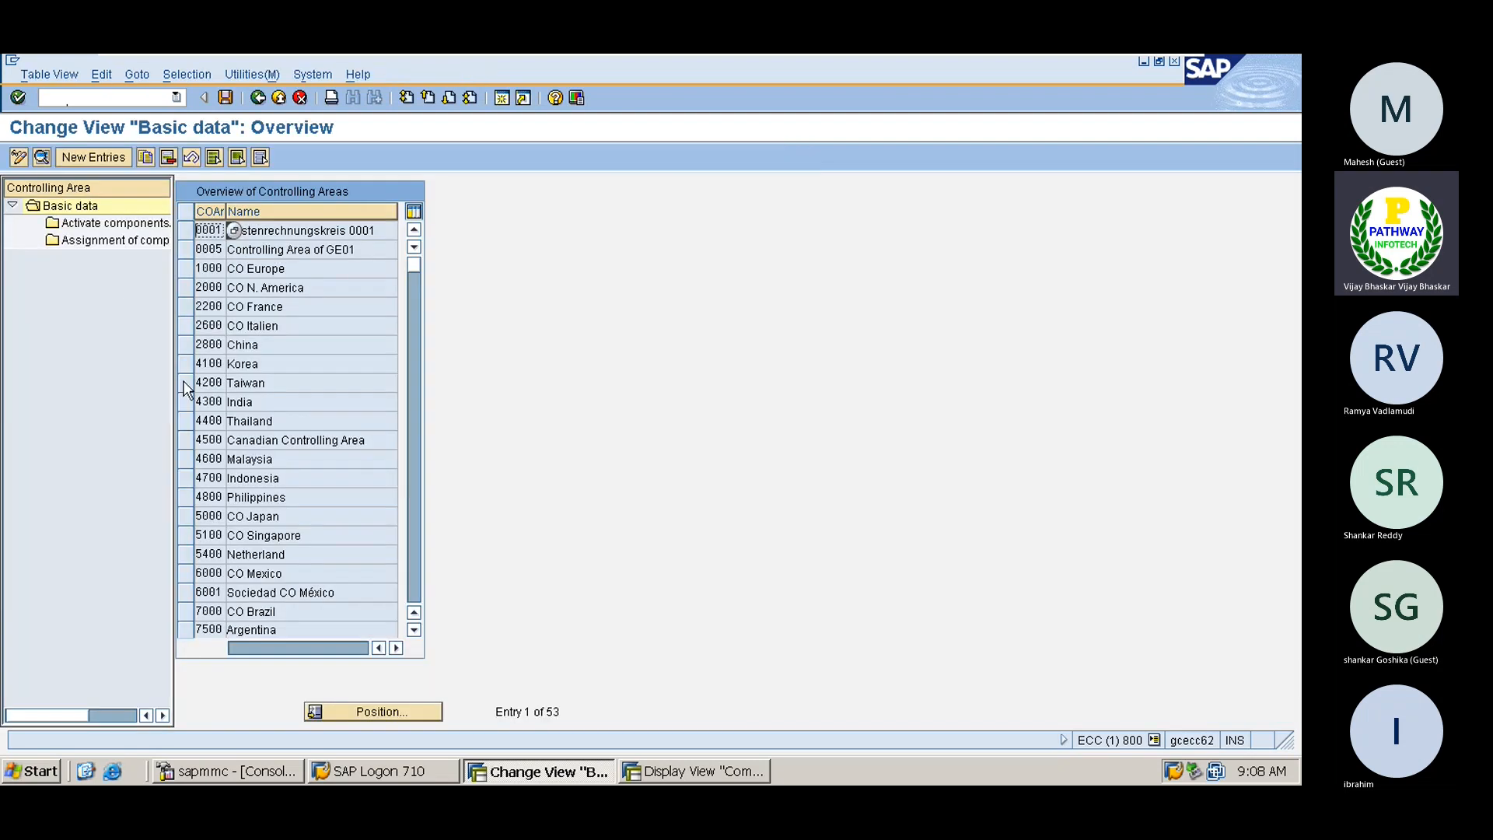
{"action": "left_click", "coordinate": [100, 157]}
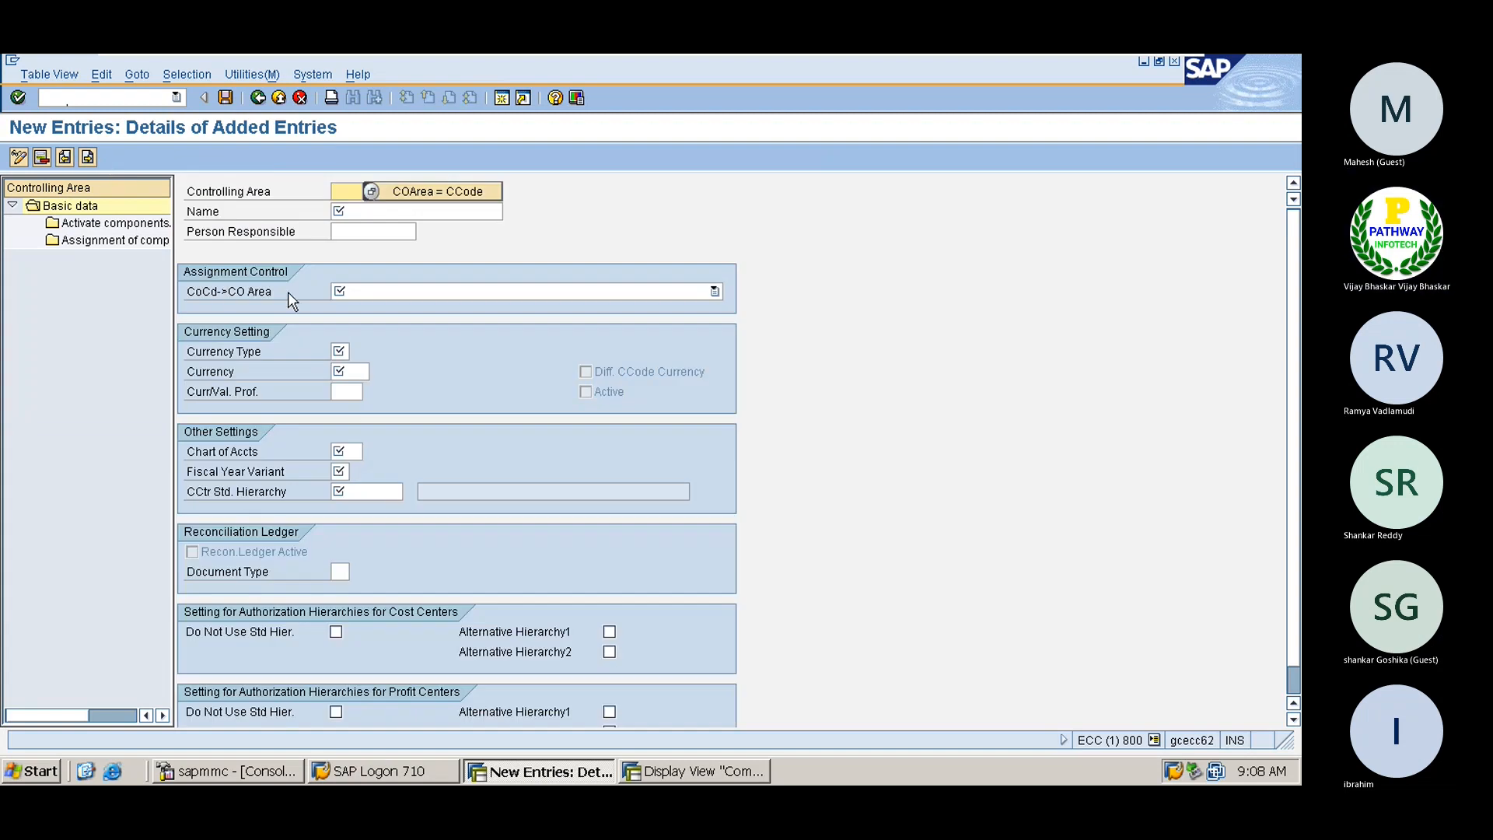
Re-enter controlling area 1111 with its saved name and cross-company-code cost accounting
{"action": "type", "text": "1111"}
{"action": "key", "text": "Tab"}
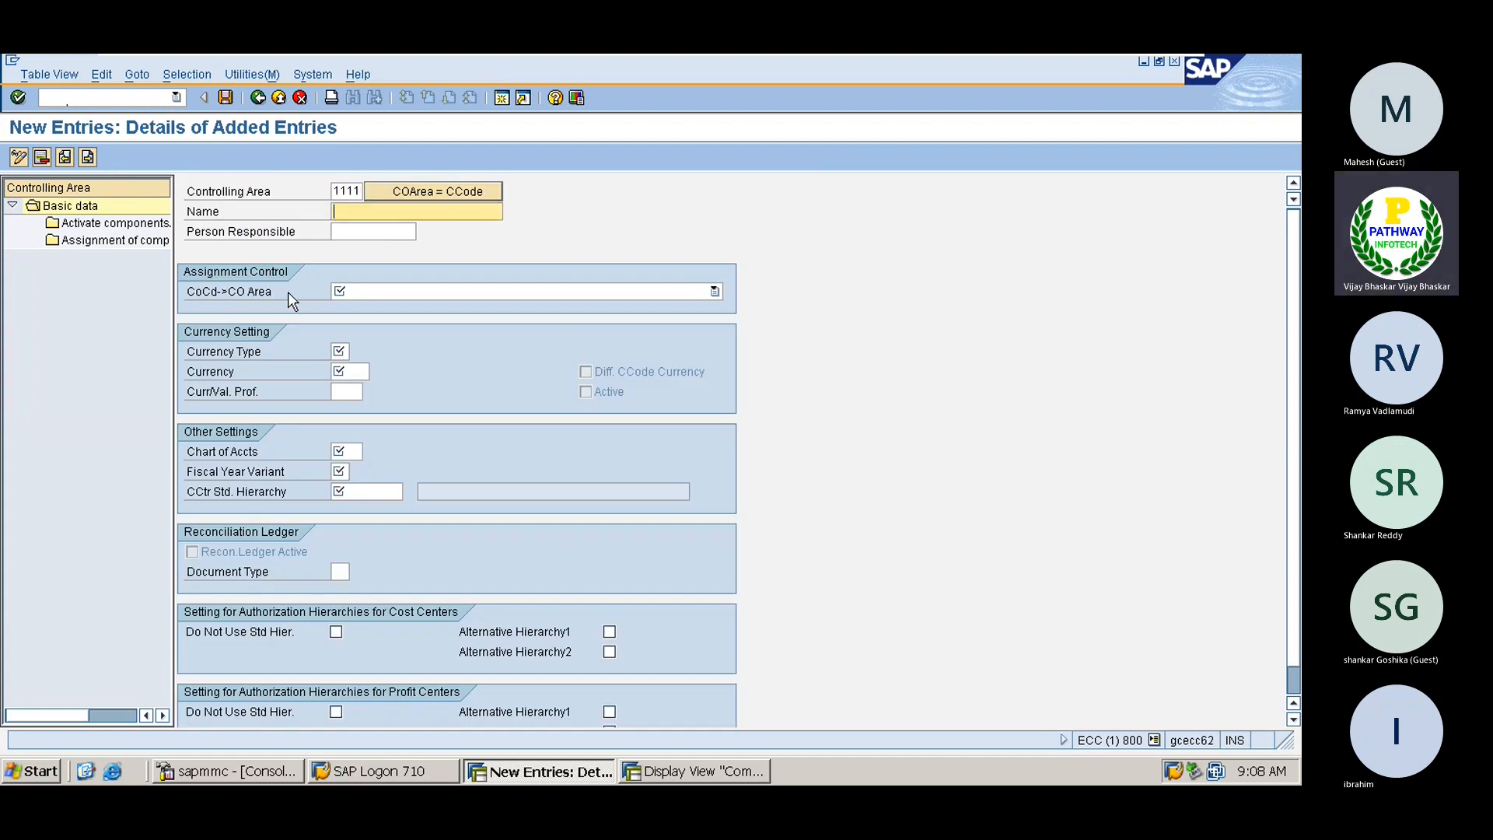
{"action": "key", "text": "Down"}
{"action": "key", "text": "Return"}
{"action": "key", "text": "Tab"}
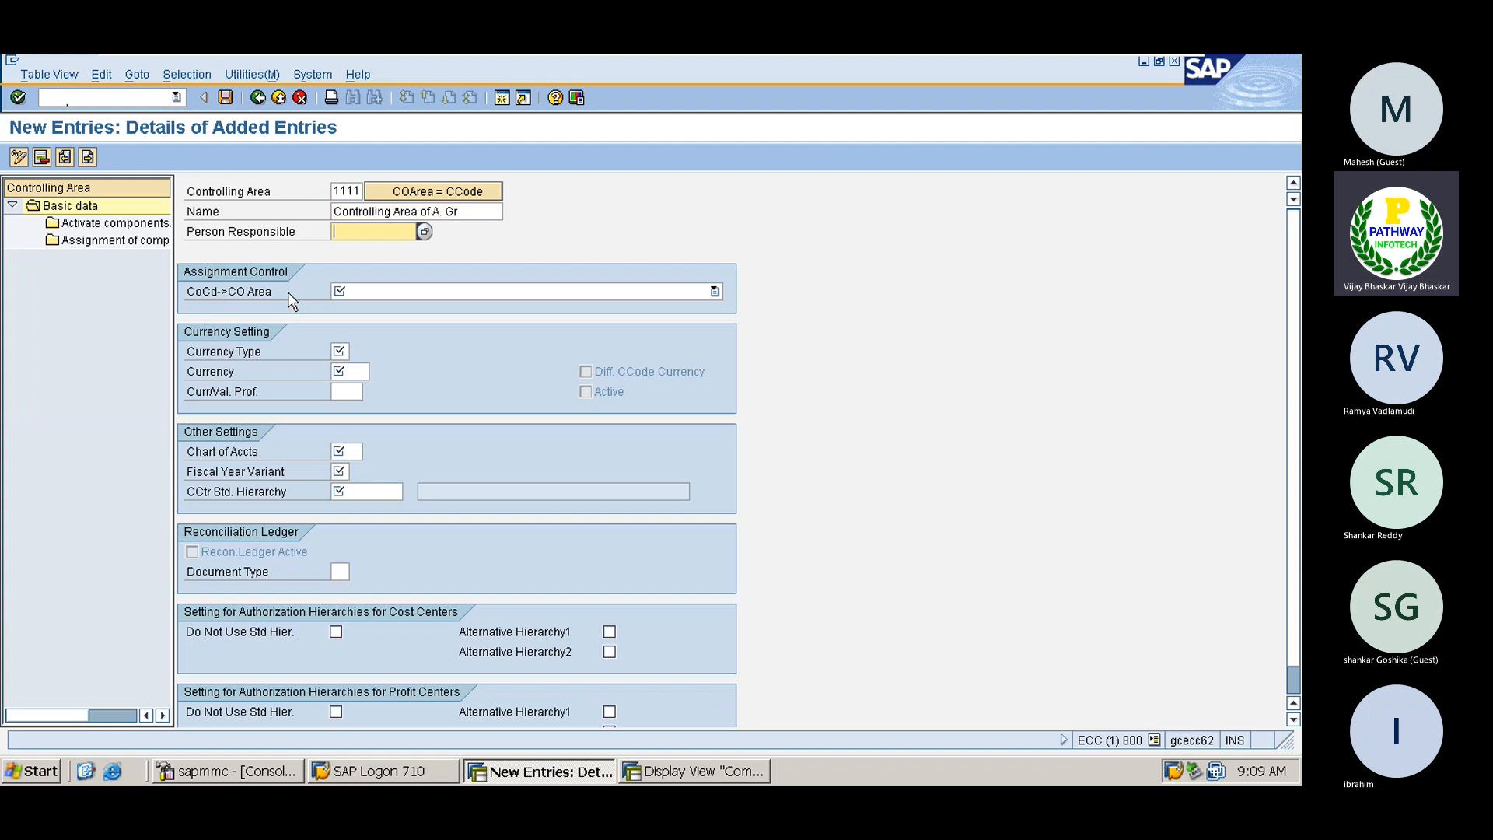
{"action": "key", "text": "Tab"}
{"action": "left_click", "coordinate": [420, 294]}
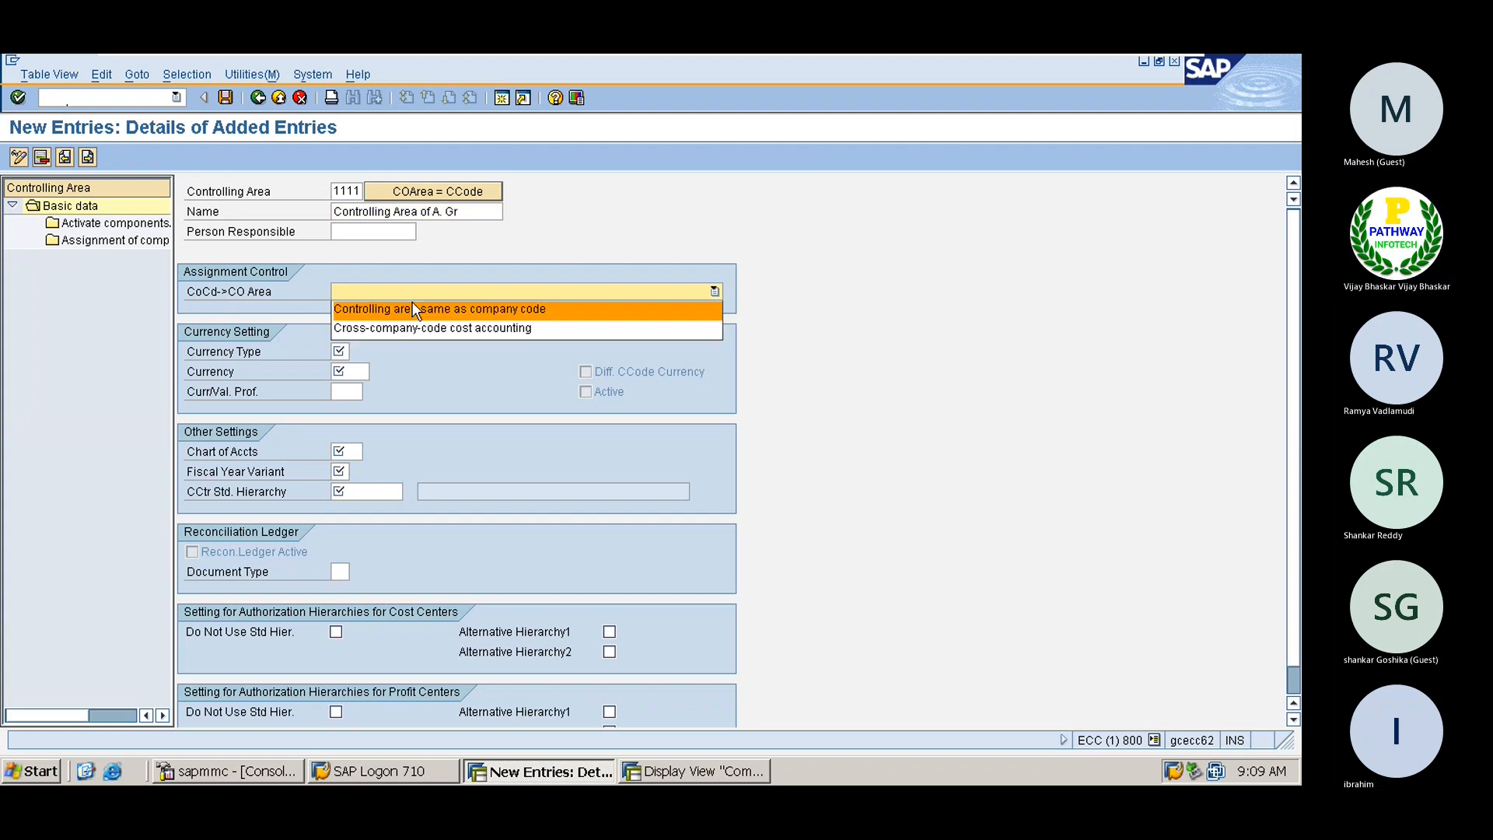
{"action": "left_click", "coordinate": [408, 327]}
Fill in currency type 10, INR, chart of accounts 0001 and fiscal year variant V3
{"action": "left_click", "coordinate": [341, 352]}
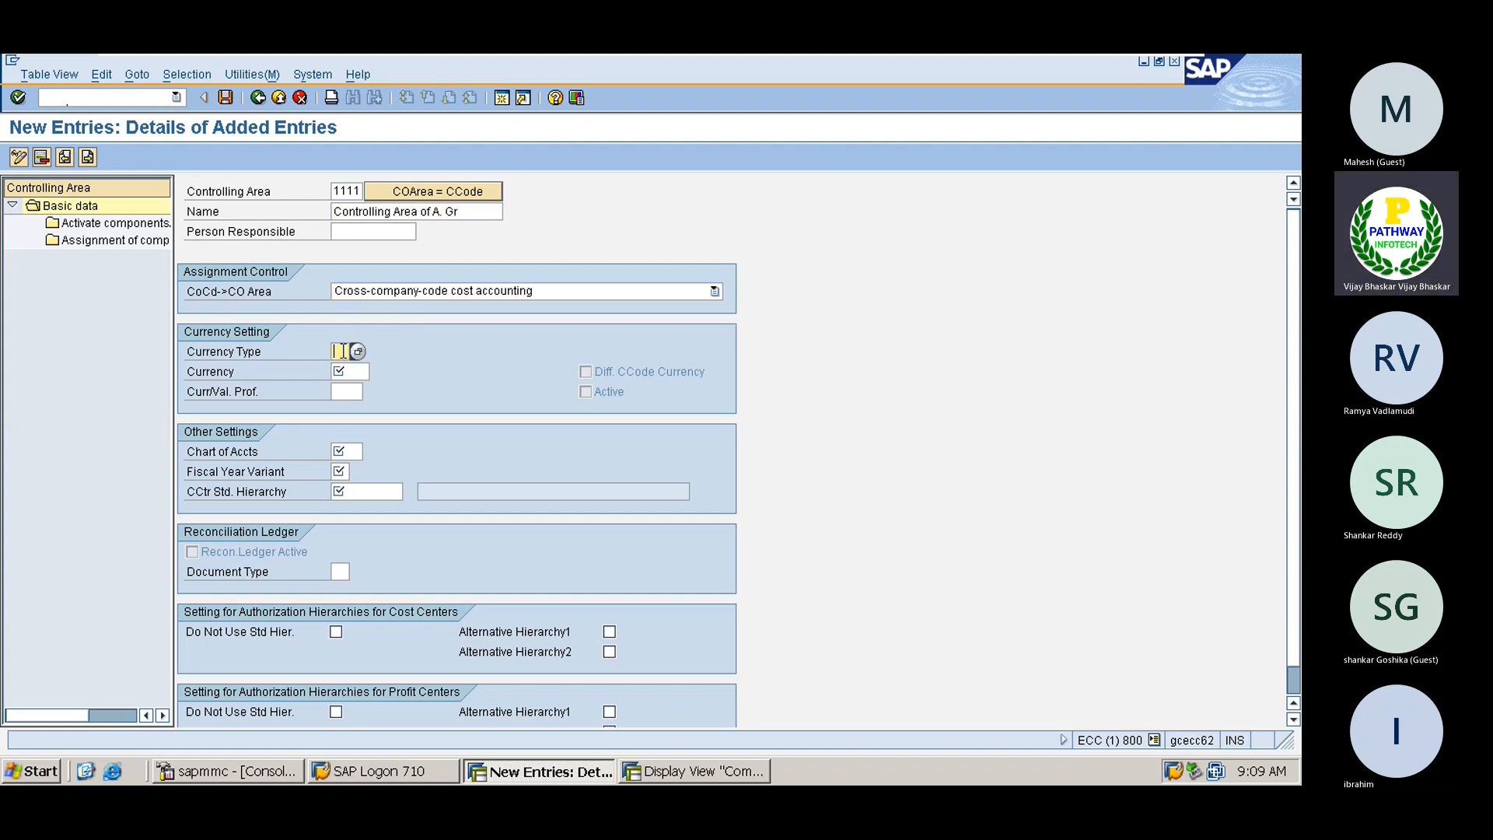
{"action": "type", "text": "10"}
{"action": "key", "text": "Tab"}
{"action": "type", "text": "INR"}
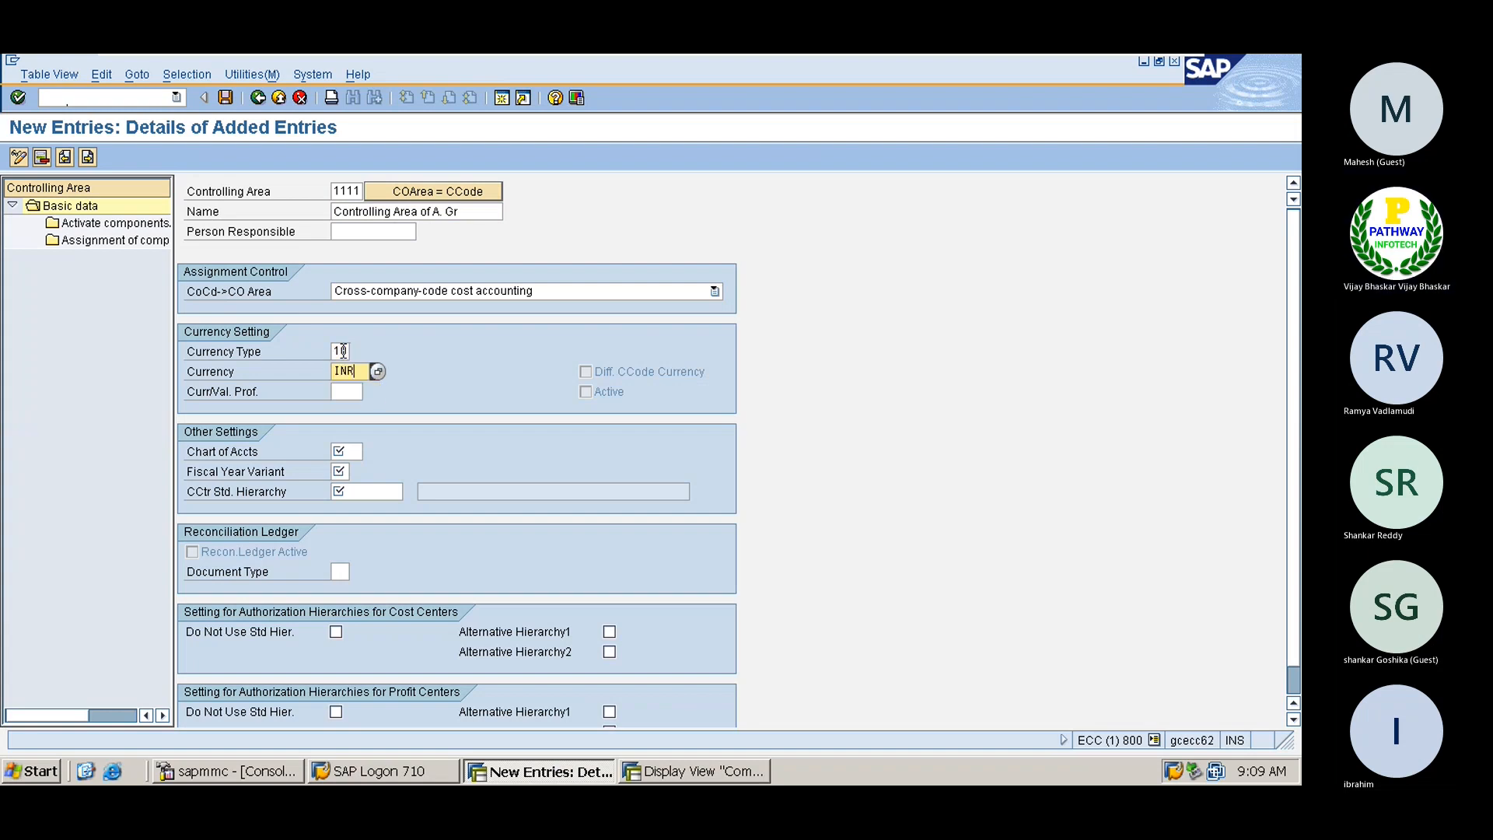
{"action": "left_click", "coordinate": [343, 451]}
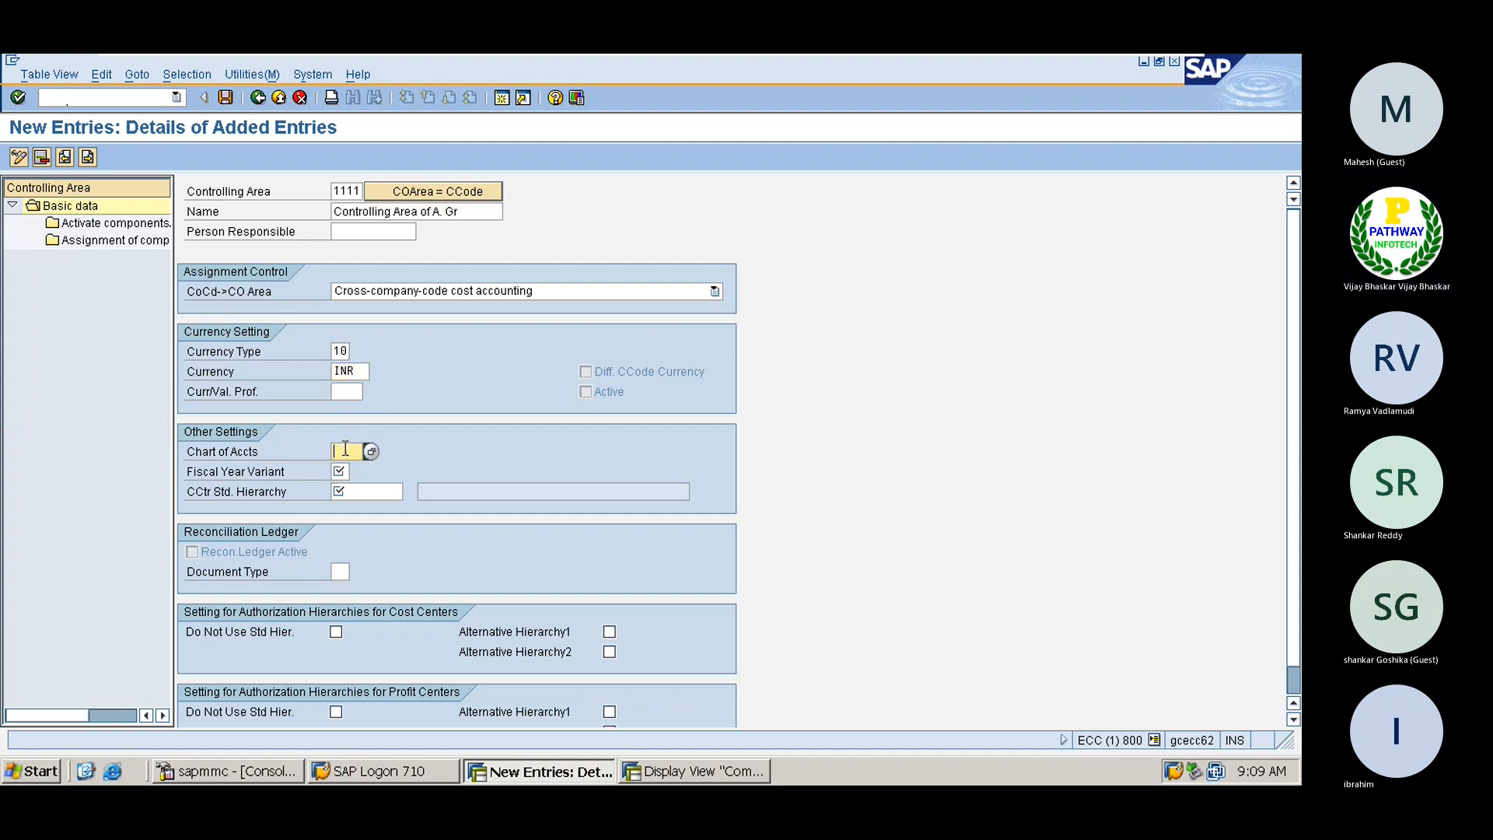
{"action": "key", "text": "Return"}
{"action": "key", "text": "Tab"}
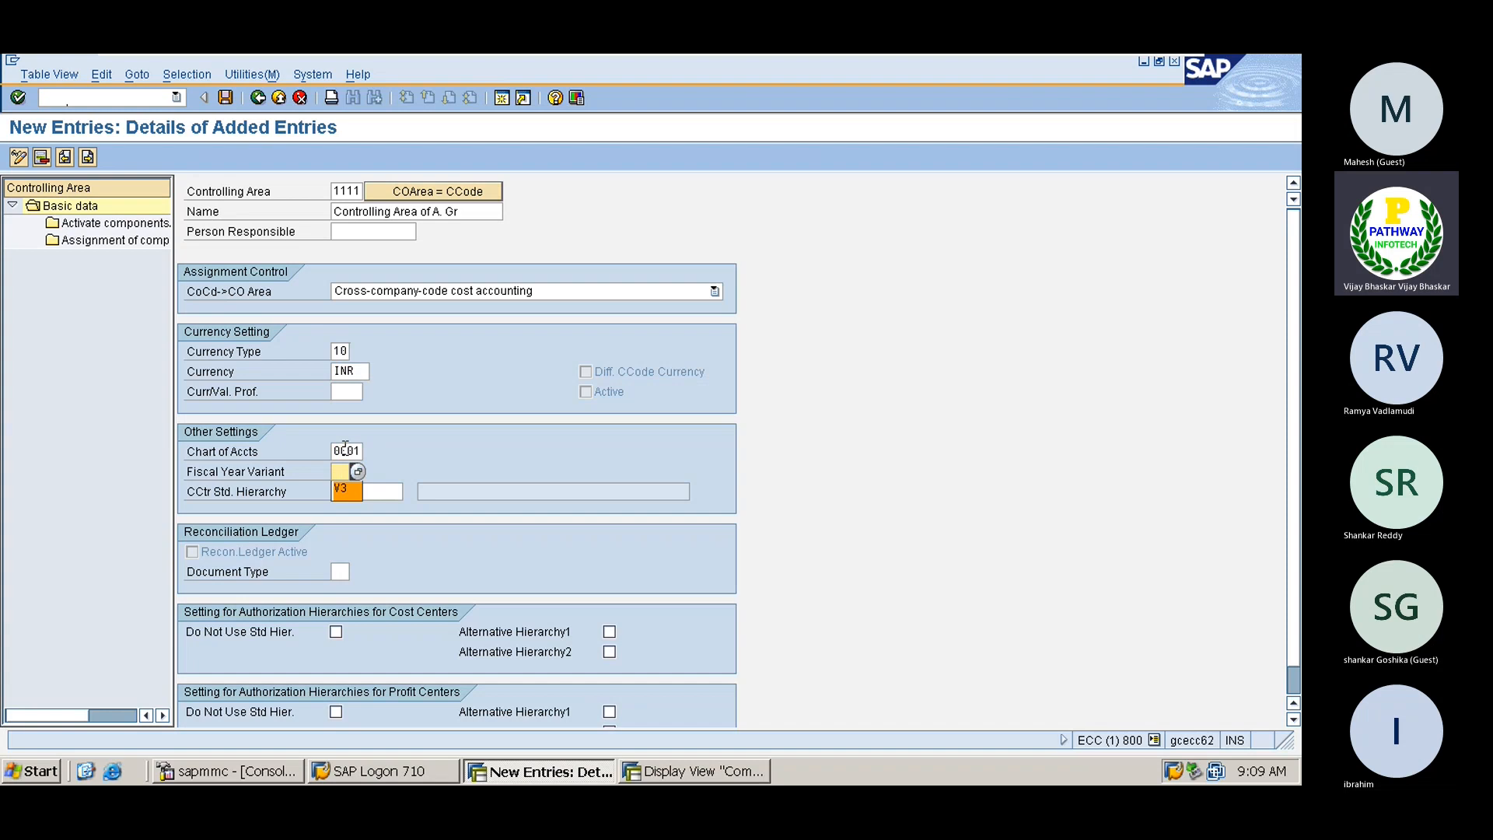
{"action": "key", "text": "Return"}
Set hierarchy ARVHIER and save, letting the system create it under a customizing request
{"action": "key", "text": "Tab"}
{"action": "key", "text": "Return"}
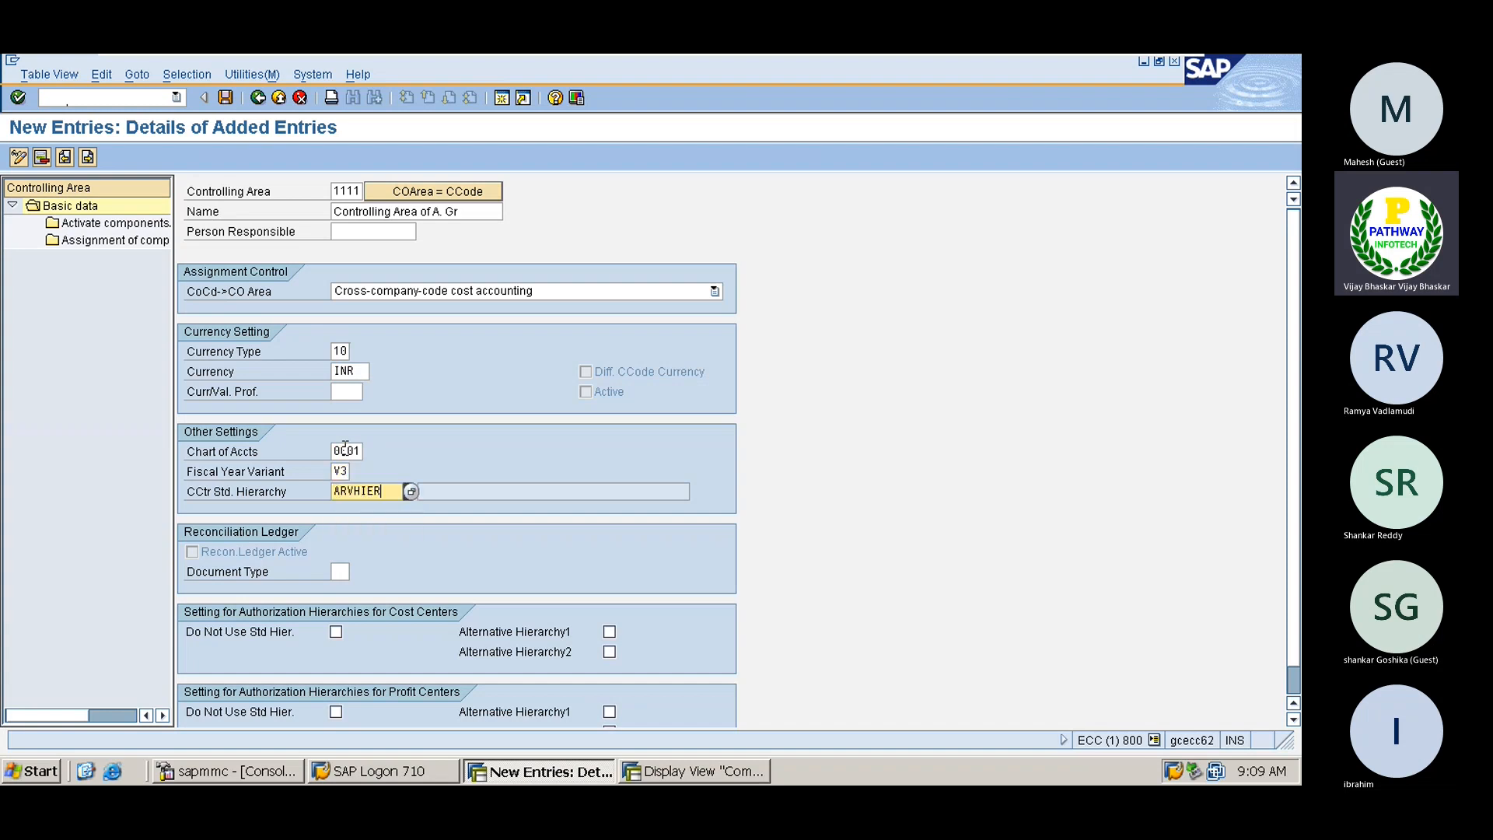
{"action": "key", "text": "Return"}
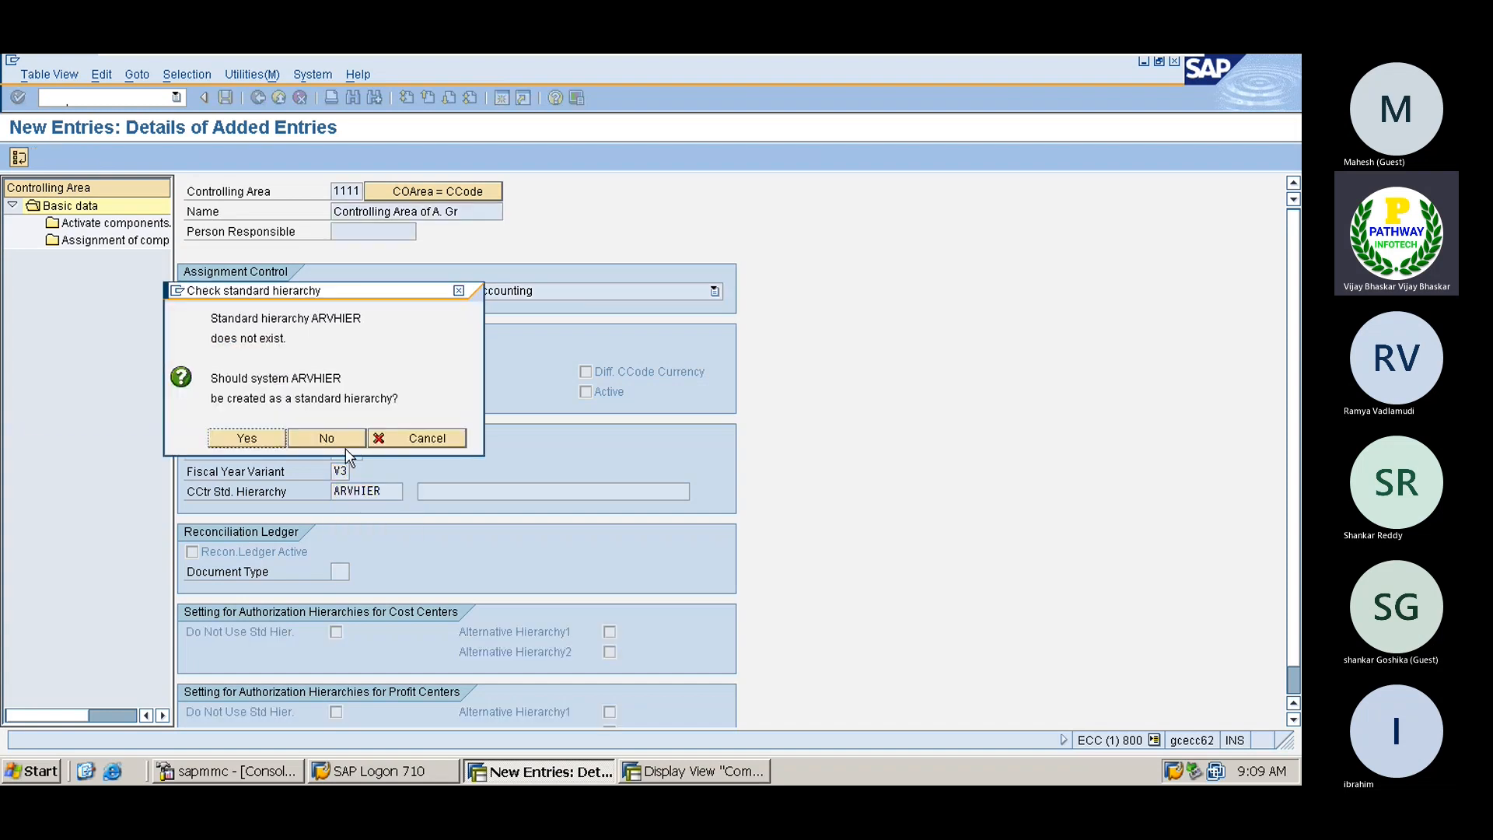
{"action": "left_click", "coordinate": [248, 438]}
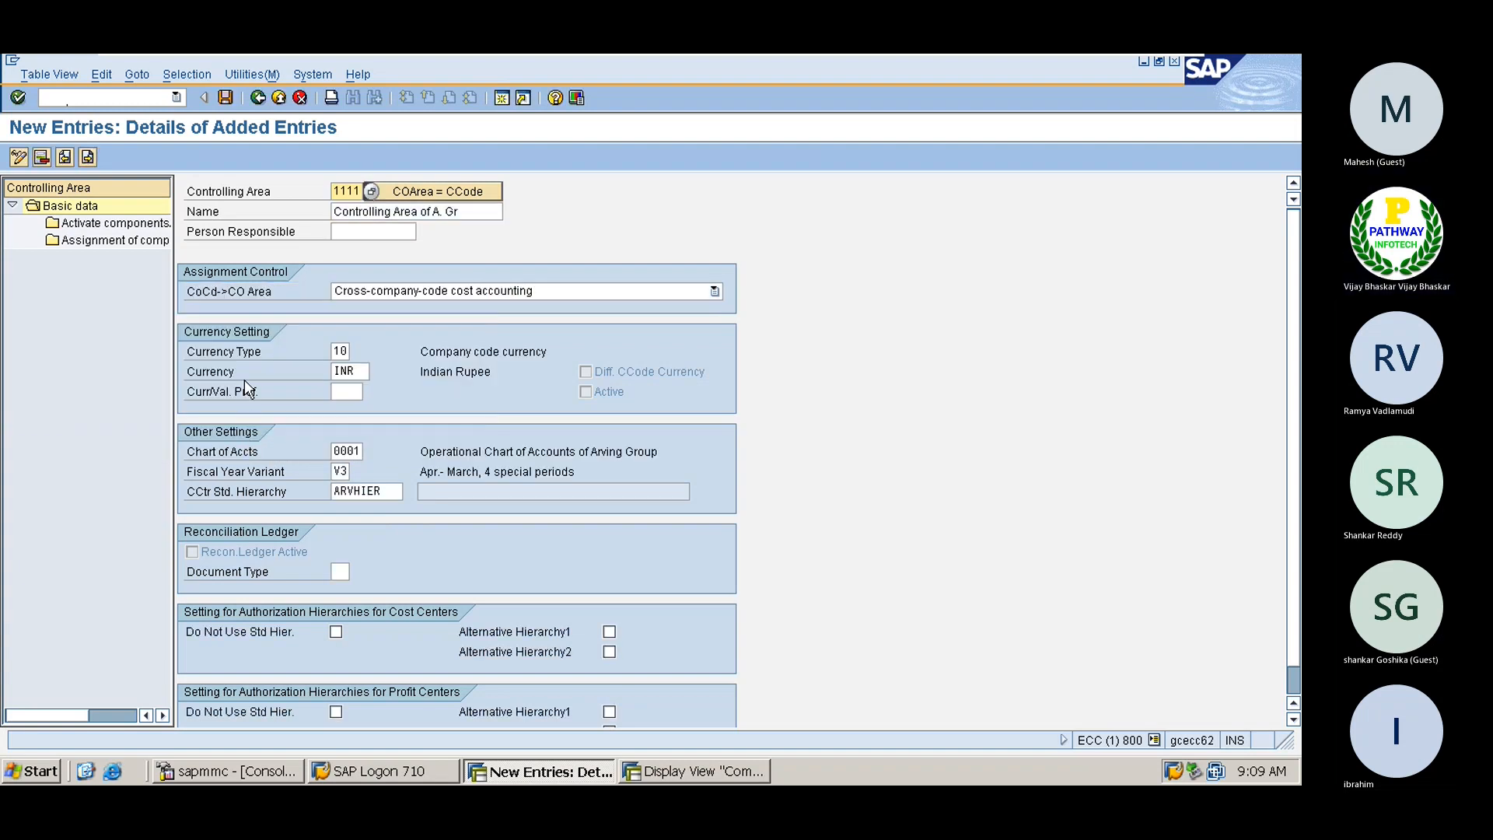
{"action": "left_click", "coordinate": [226, 97]}
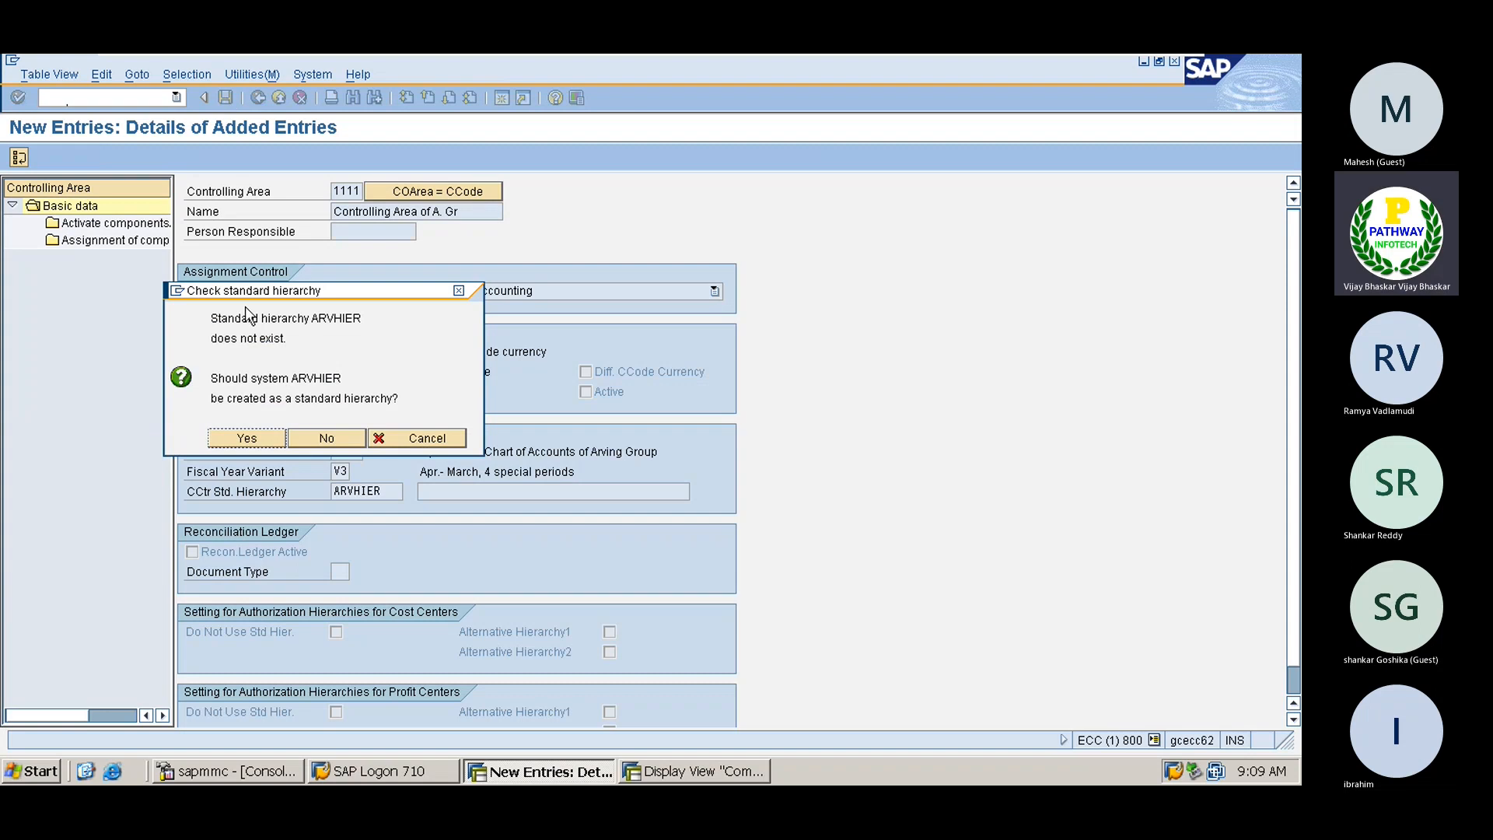
{"action": "left_click", "coordinate": [255, 441]}
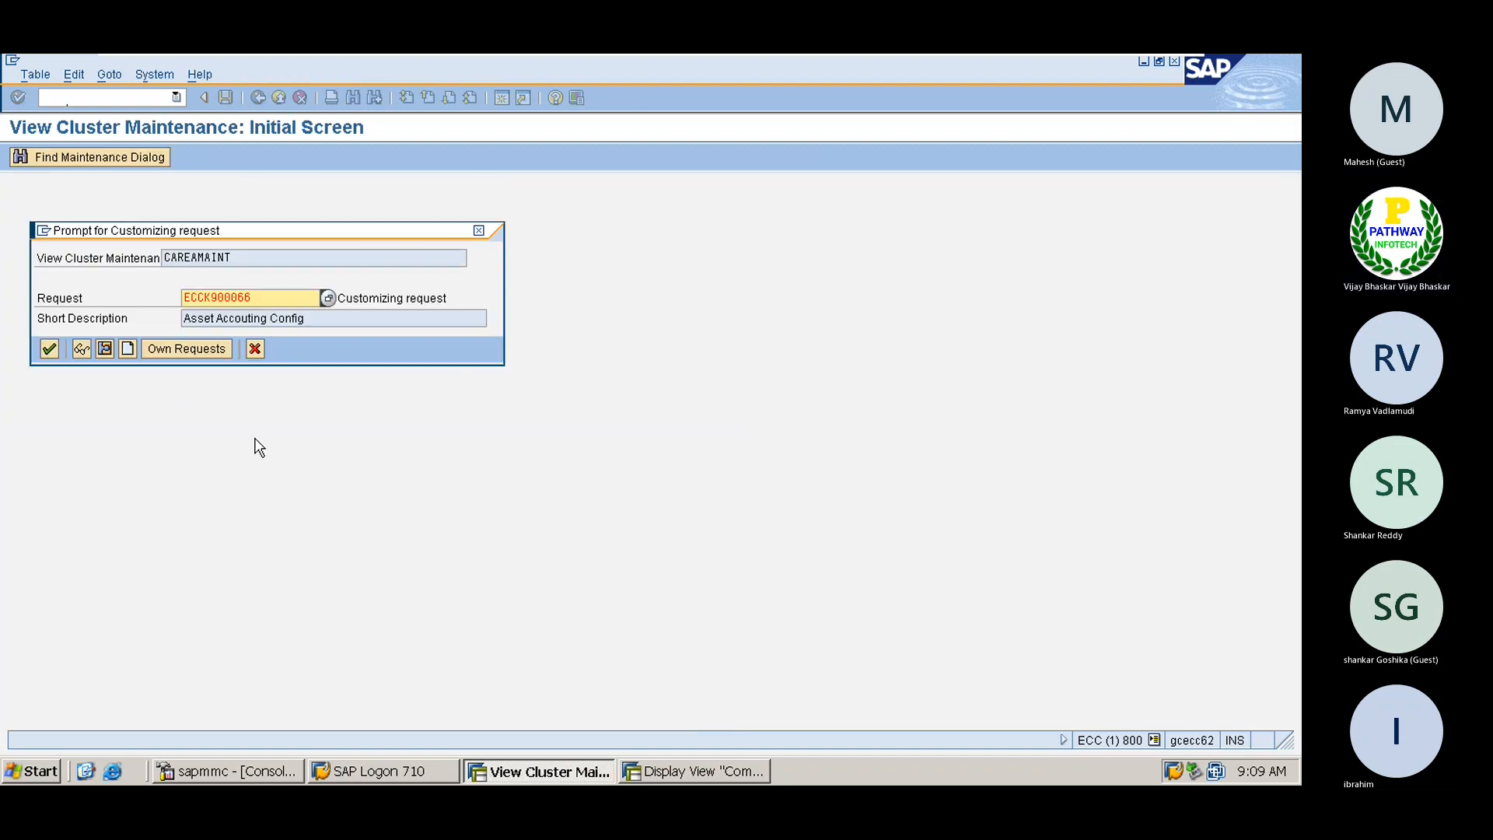
{"action": "left_click", "coordinate": [47, 350]}
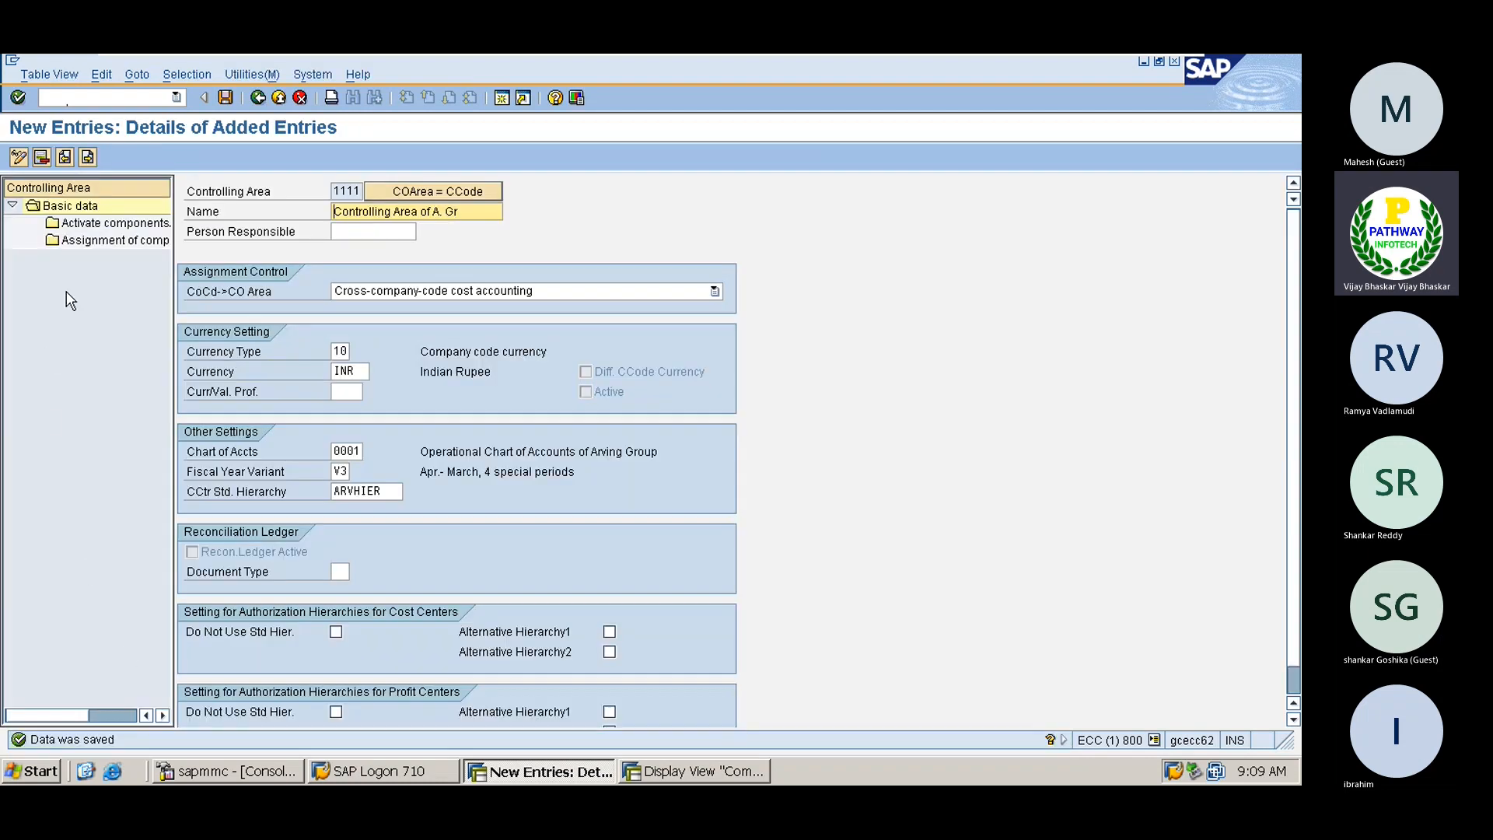
Attempt a new component activation entry and exit the 'No company code assigned' error
{"action": "double_click", "coordinate": [107, 225]}
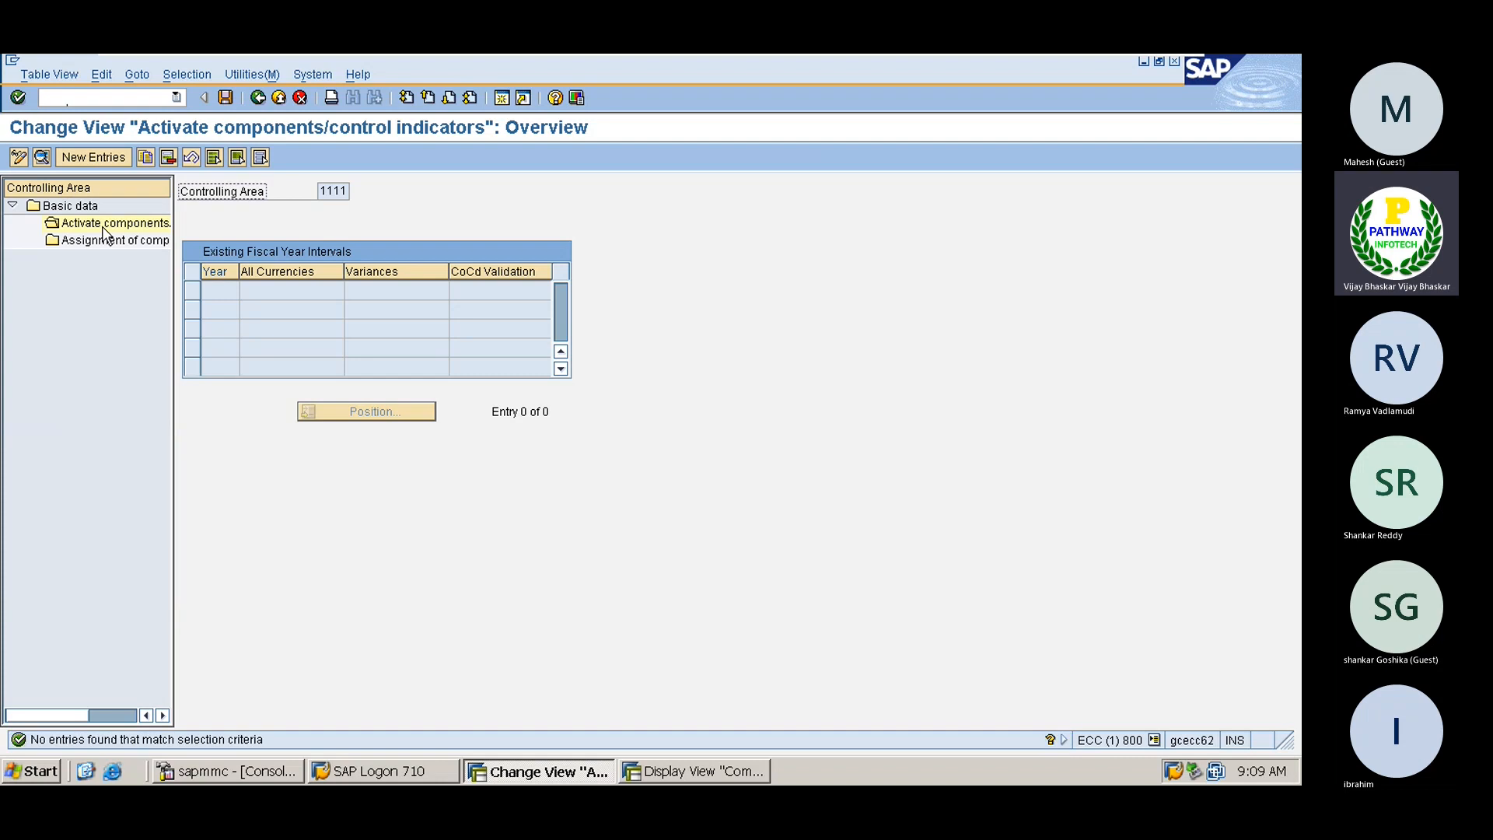
{"action": "left_click", "coordinate": [95, 157]}
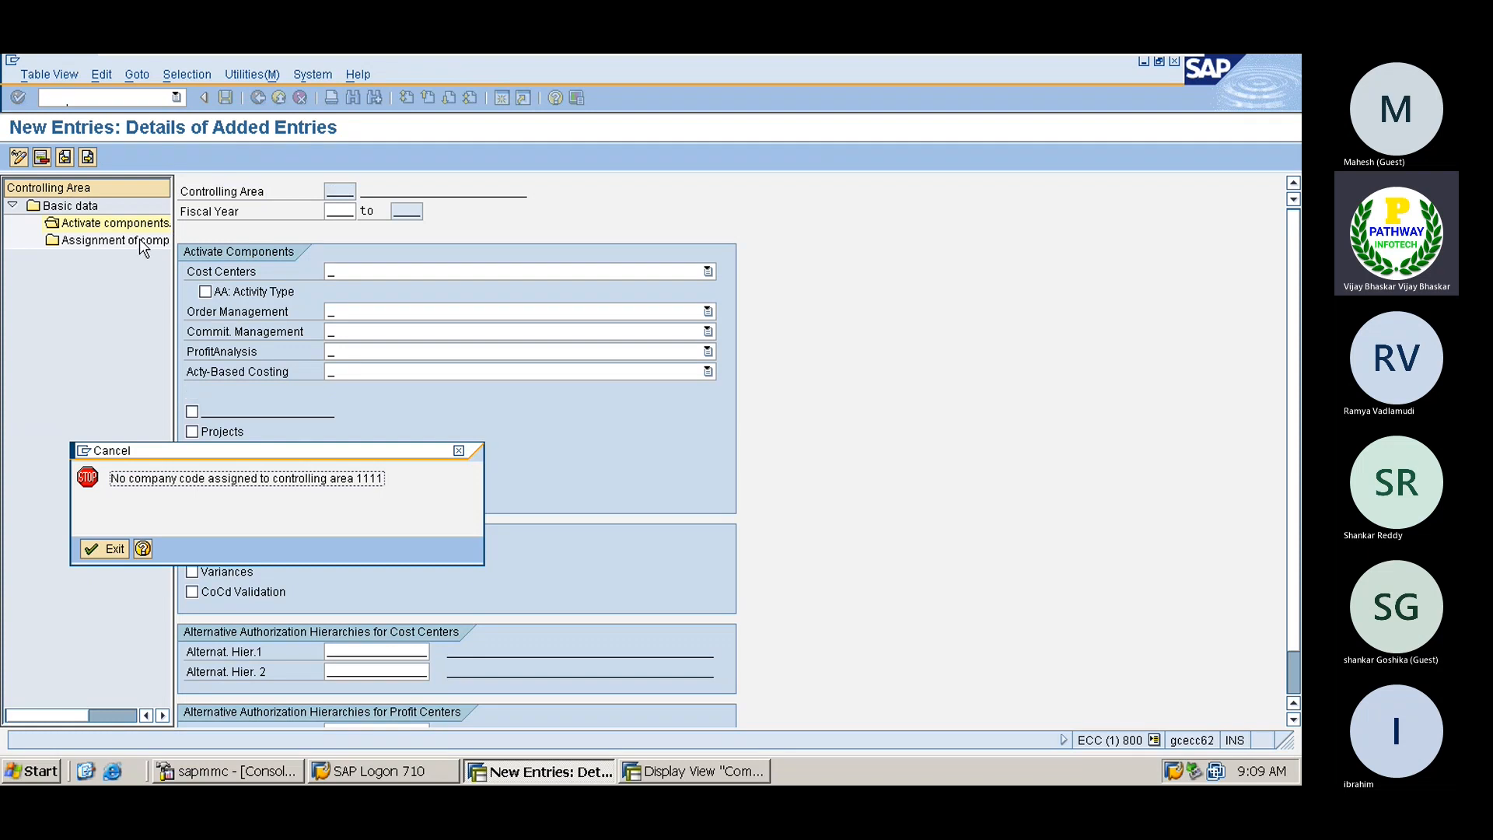
{"action": "left_click", "coordinate": [459, 451]}
Open Assignment of company codes for controlling area 1111 via SPRO's Maintain Controlling Area
{"action": "type", "text": "sp"}
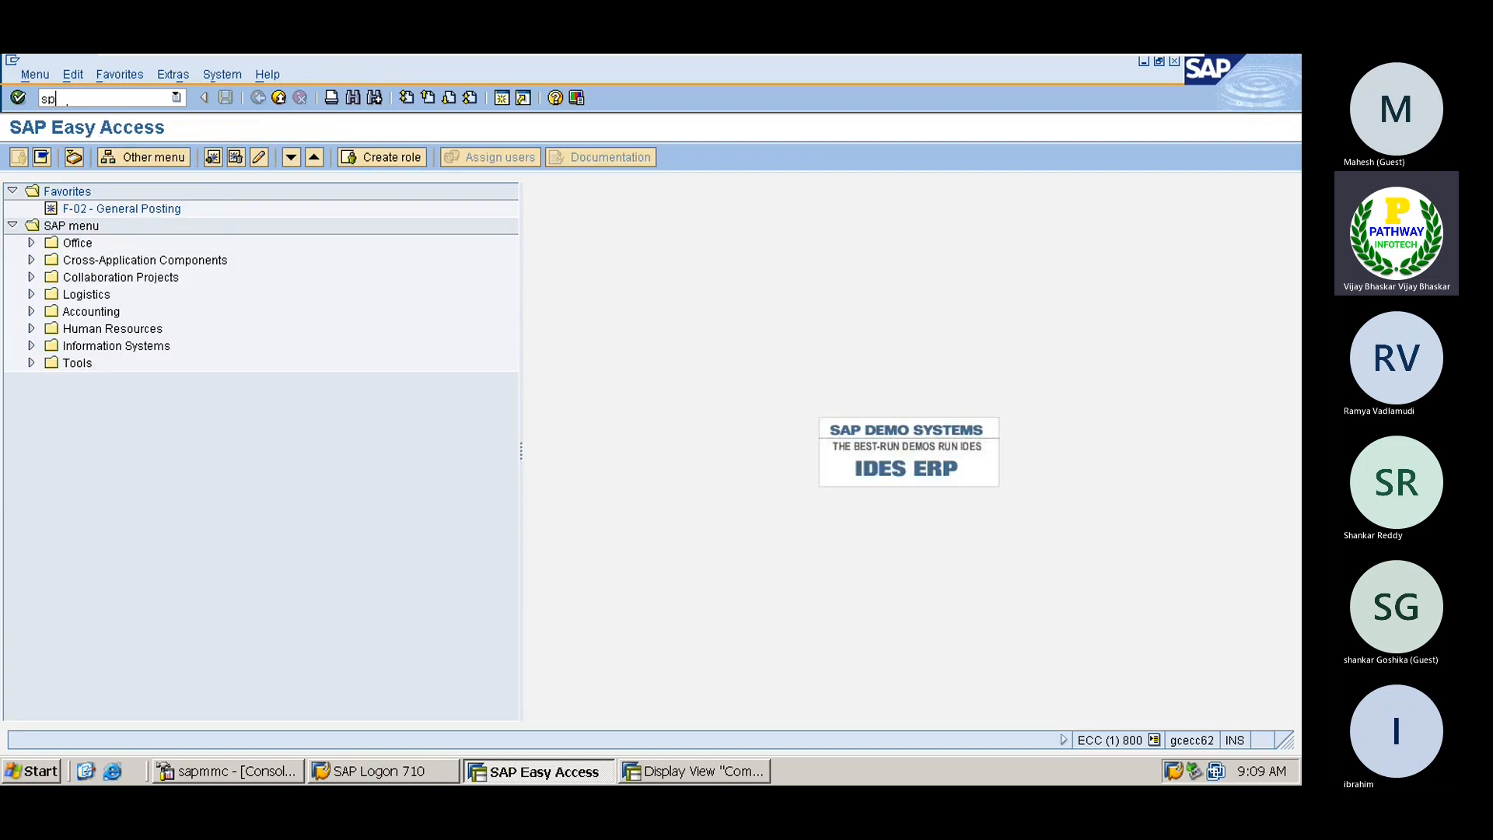
{"action": "type", "text": "ro"}
{"action": "key", "text": "Return"}
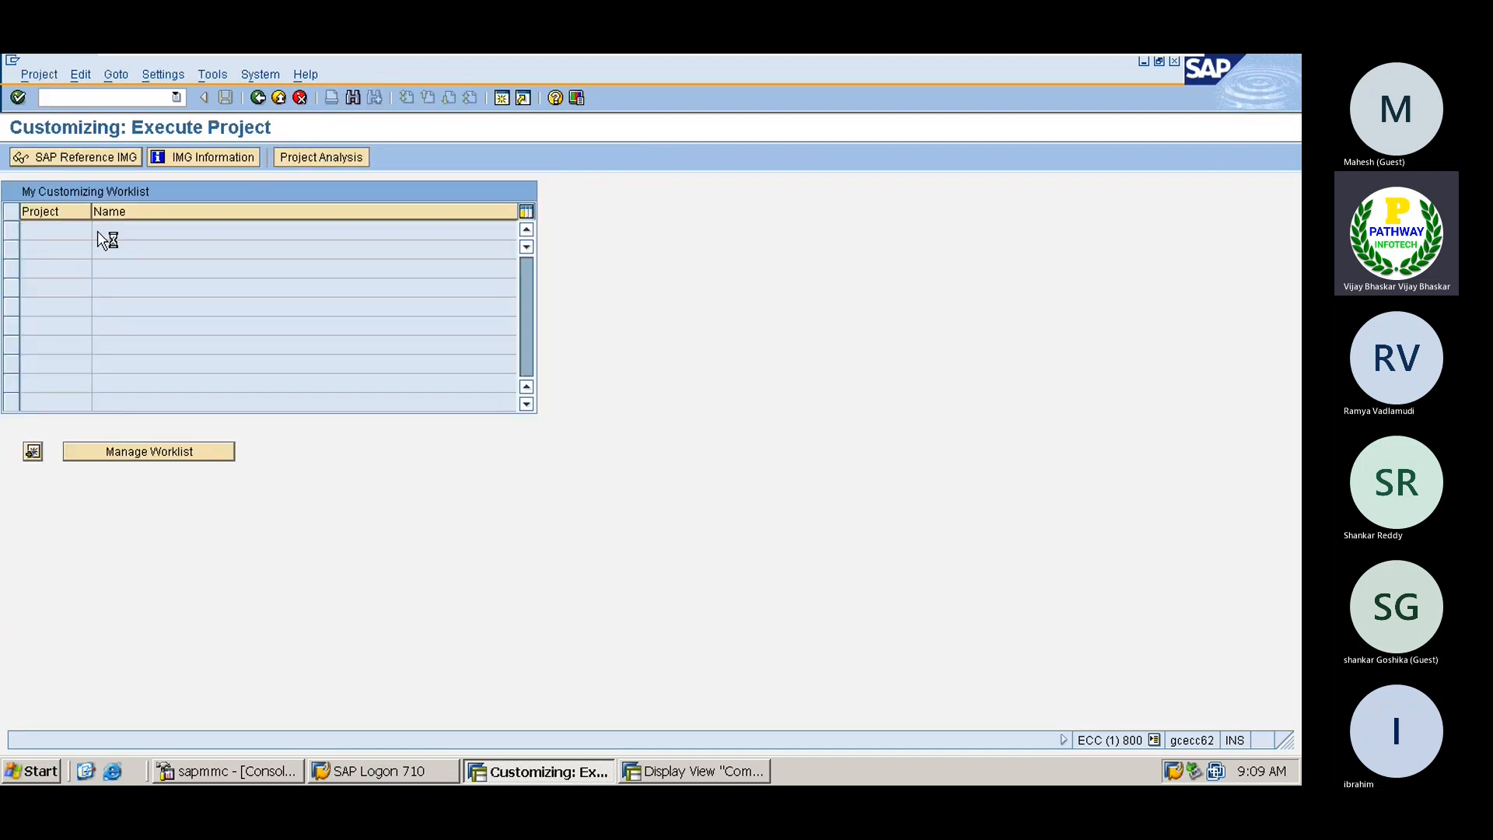
{"action": "key", "text": "F5"}
{"action": "left_click", "coordinate": [106, 403]}
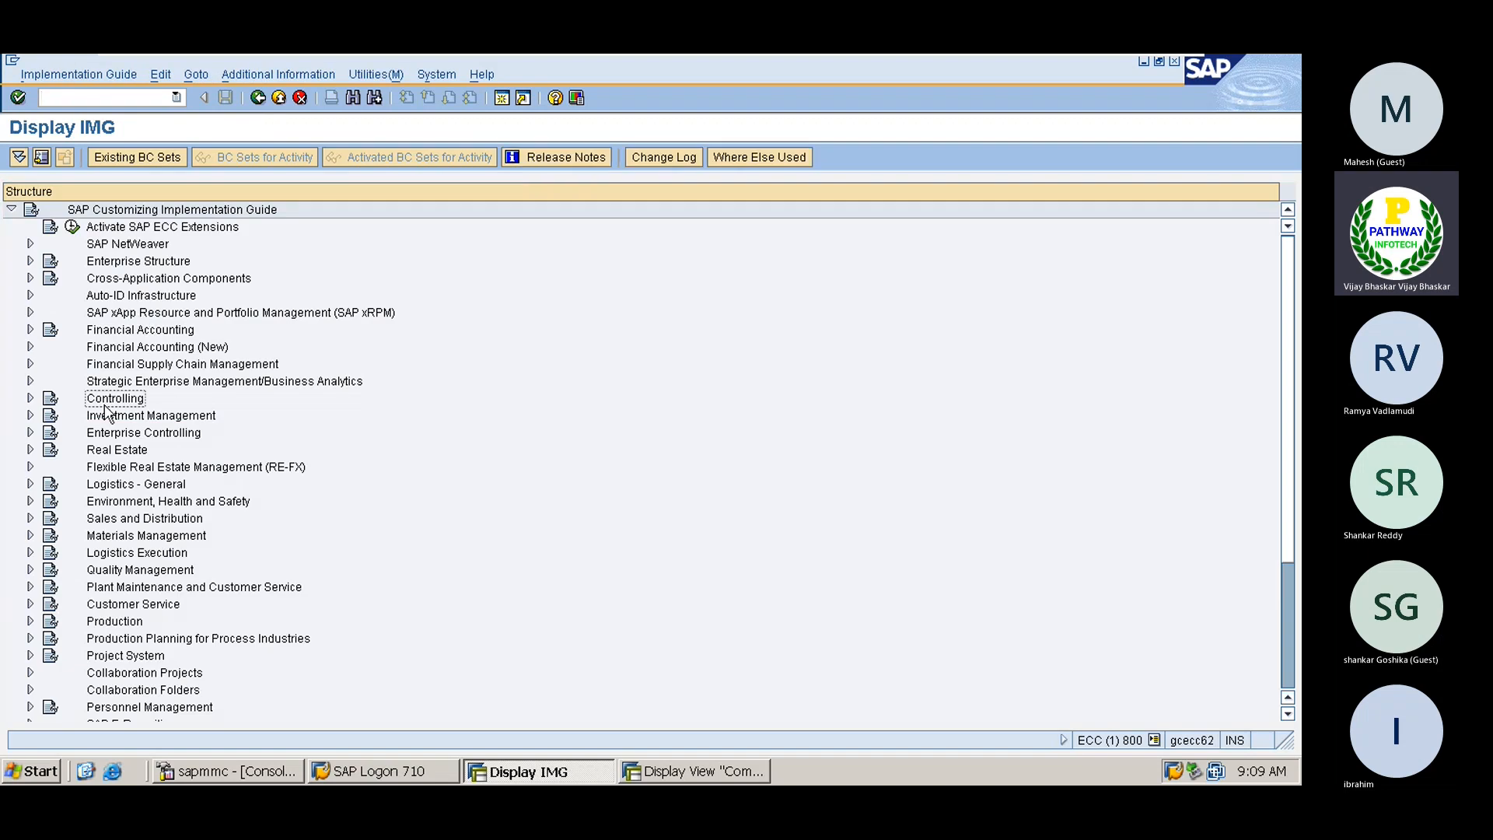
{"action": "double_click", "coordinate": [106, 403]}
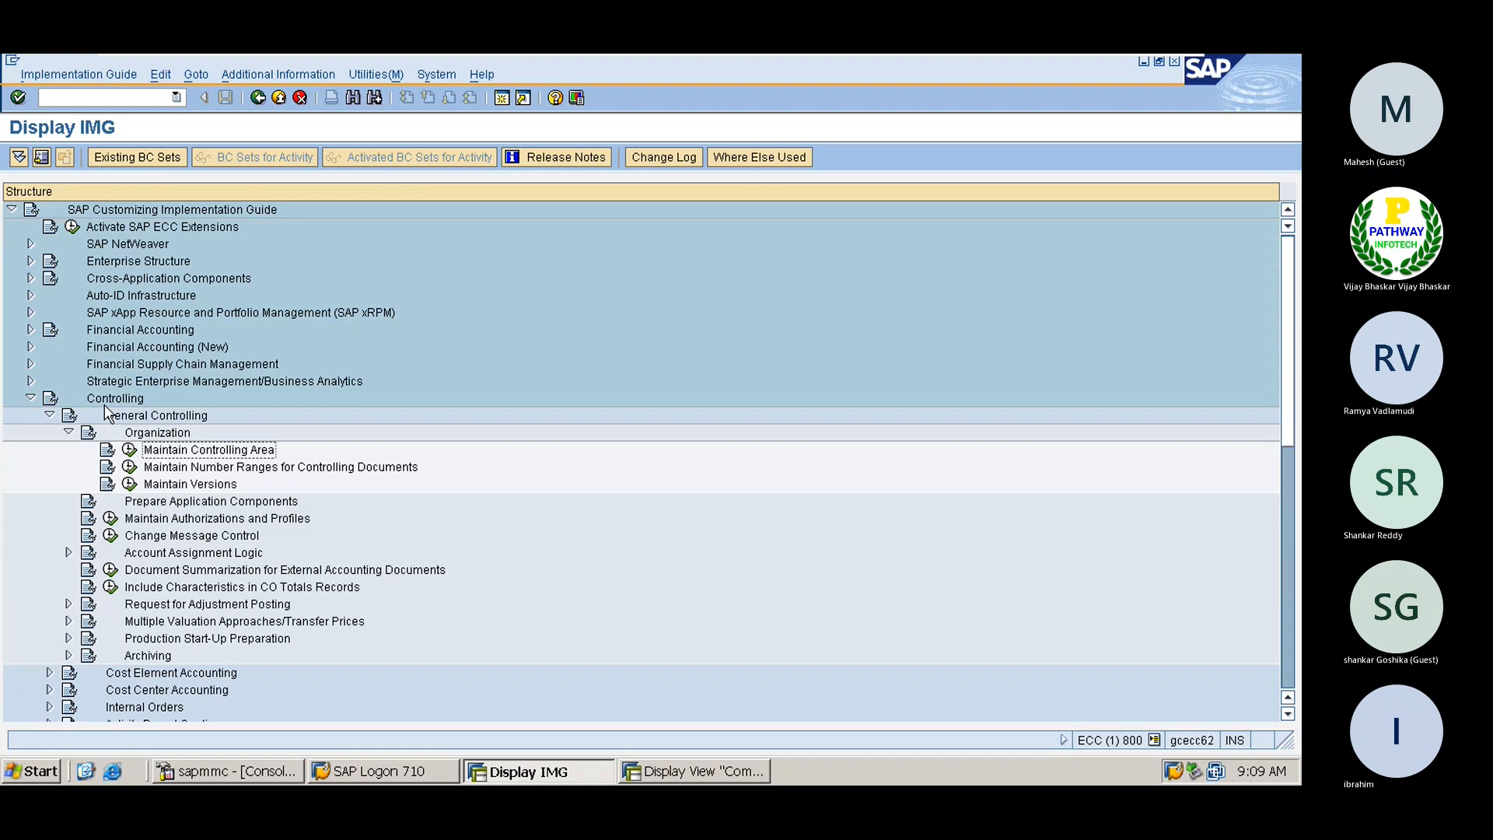
{"action": "key", "text": "Left"}
{"action": "key", "text": "Return"}
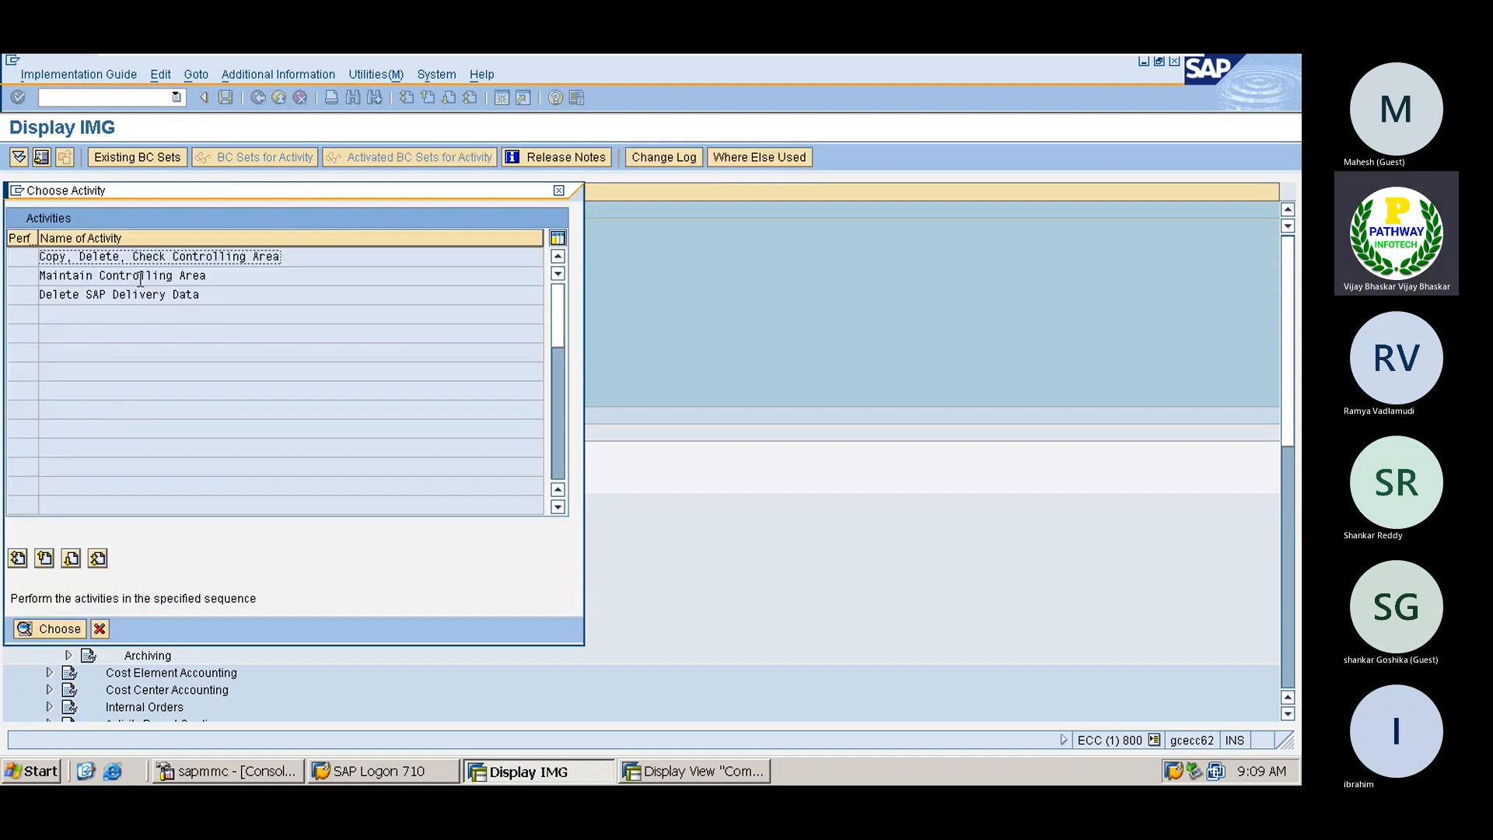
{"action": "double_click", "coordinate": [140, 278]}
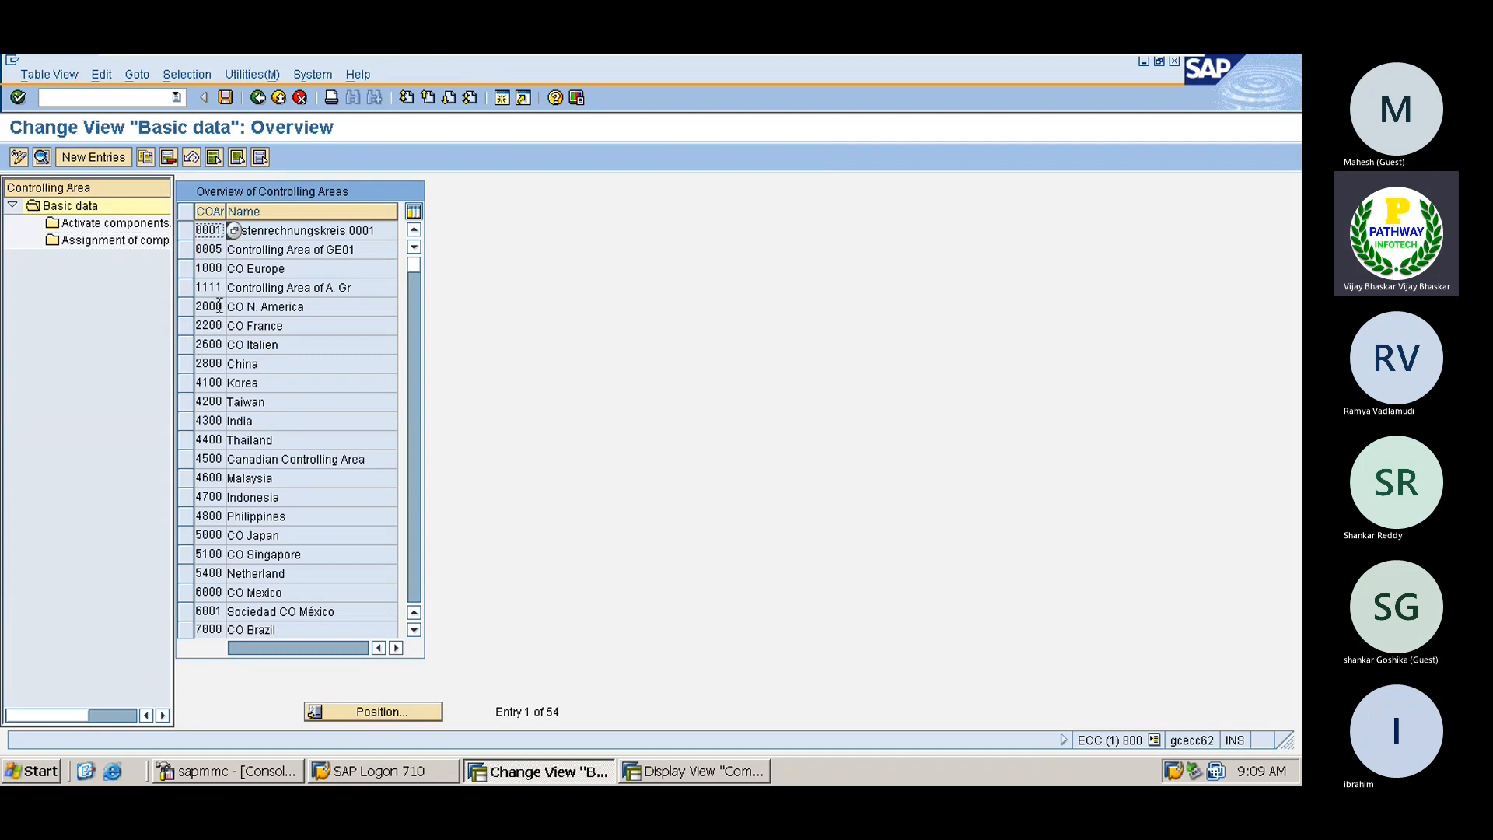
{"action": "left_click", "coordinate": [190, 288]}
{"action": "double_click", "coordinate": [113, 241]}
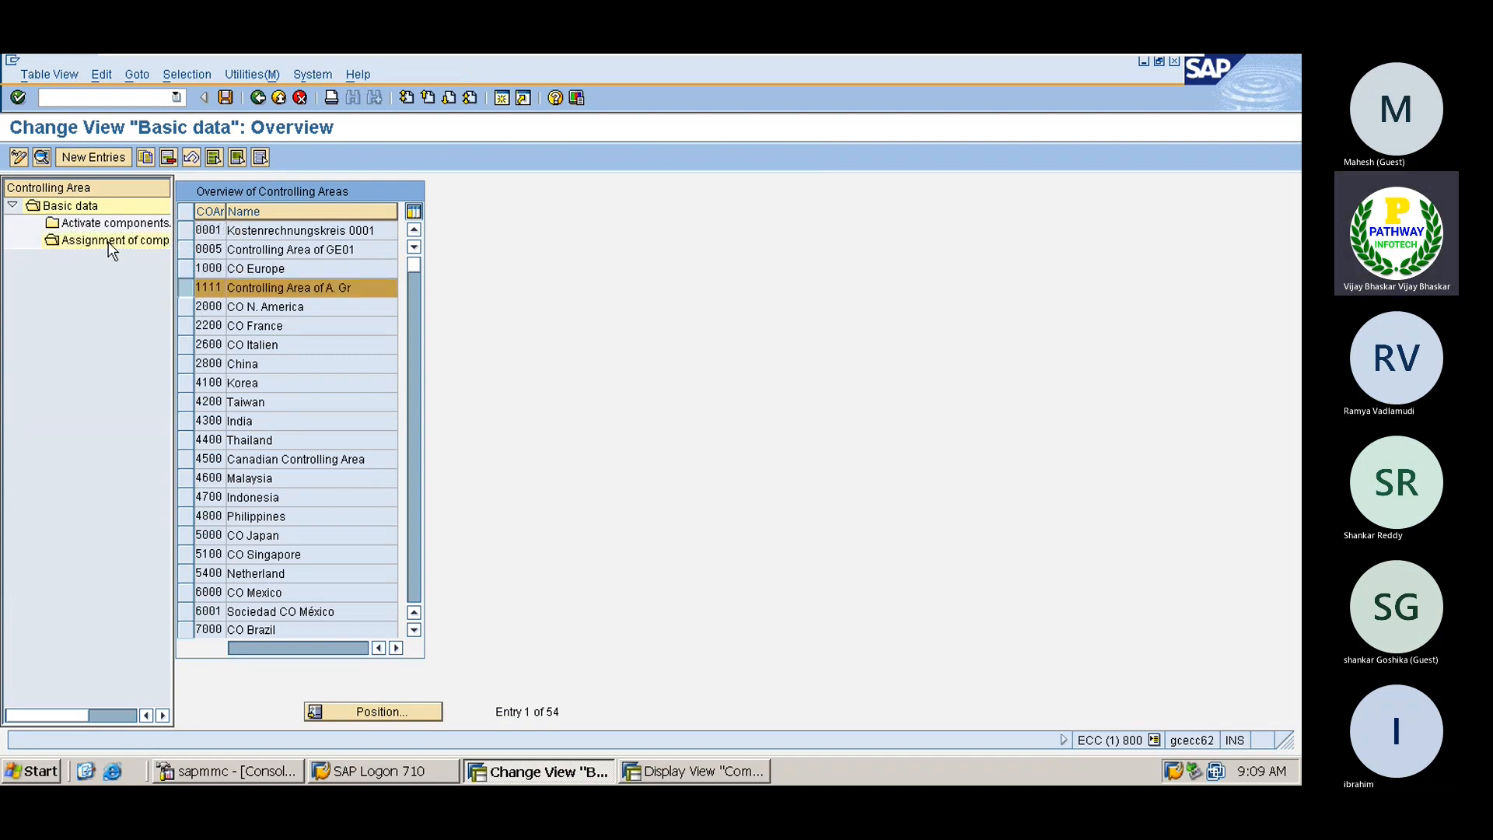
Add company codes A001 and A002 and save them in the customizing request
{"action": "left_click", "coordinate": [69, 158]}
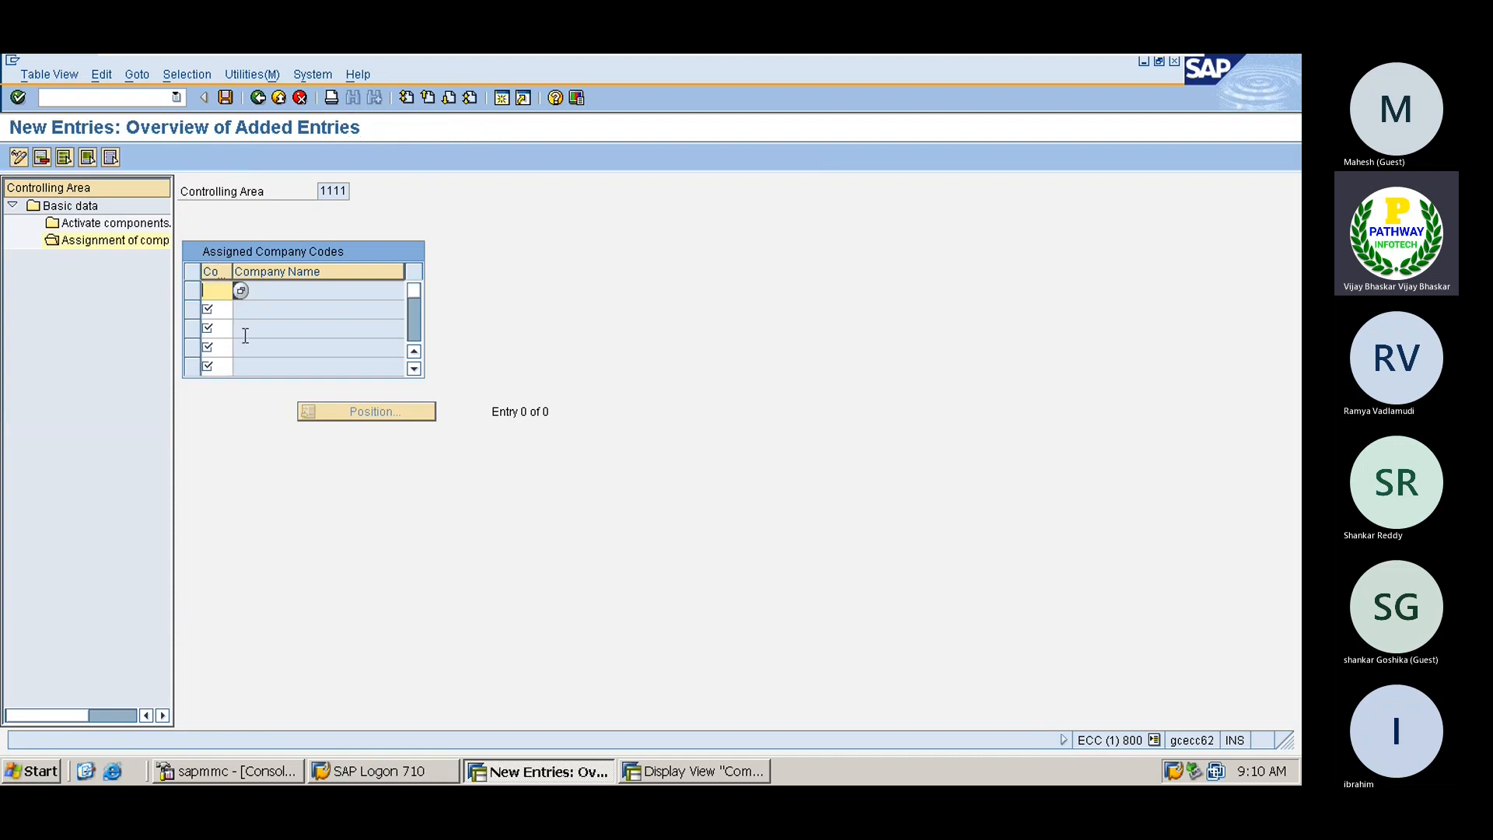
{"action": "type", "text": "A001"}
{"action": "key", "text": "F4"}
{"action": "double_click", "coordinate": [175, 192]}
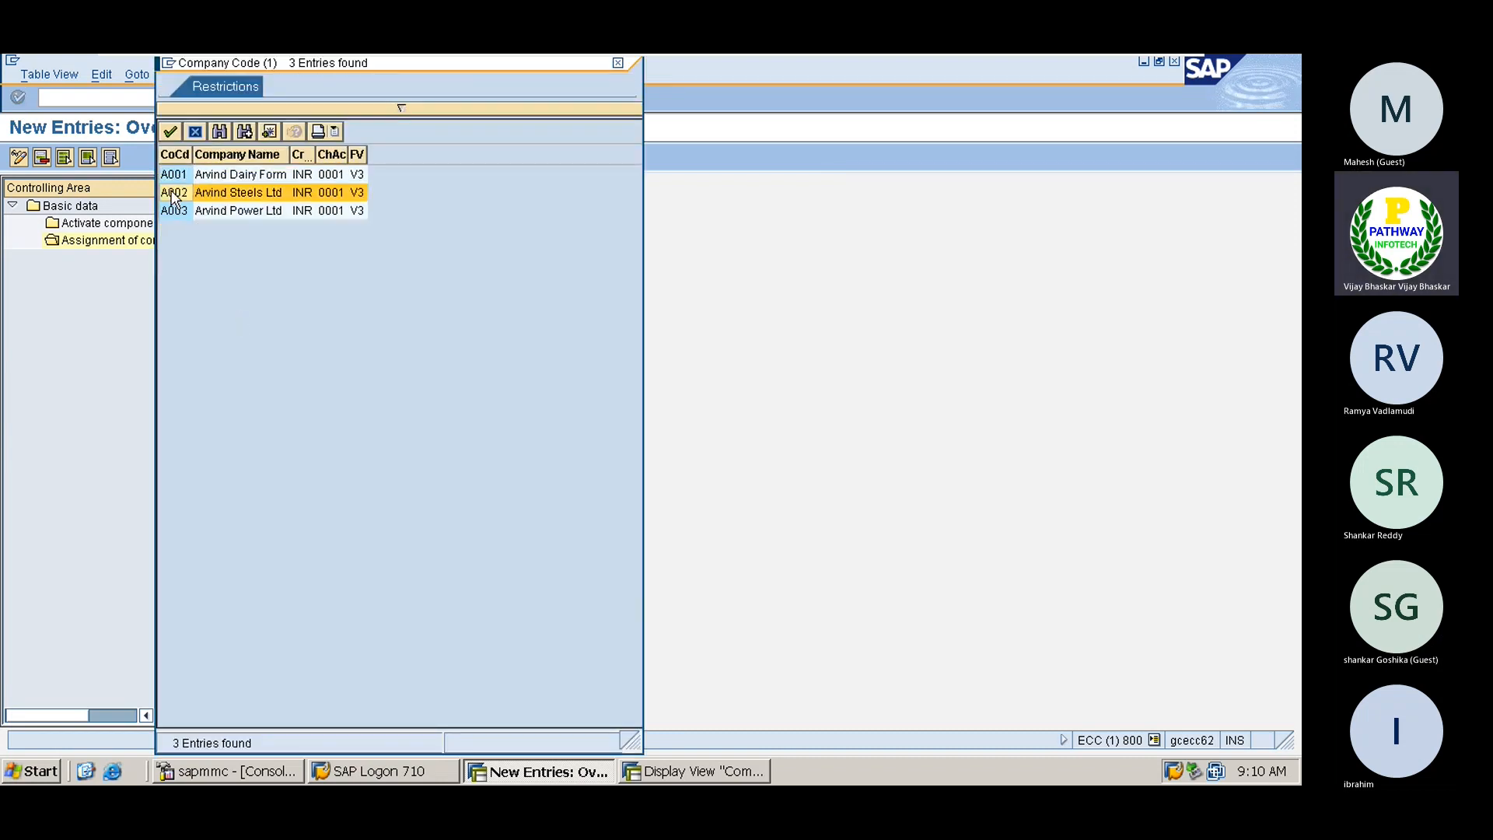
{"action": "key", "text": "Return"}
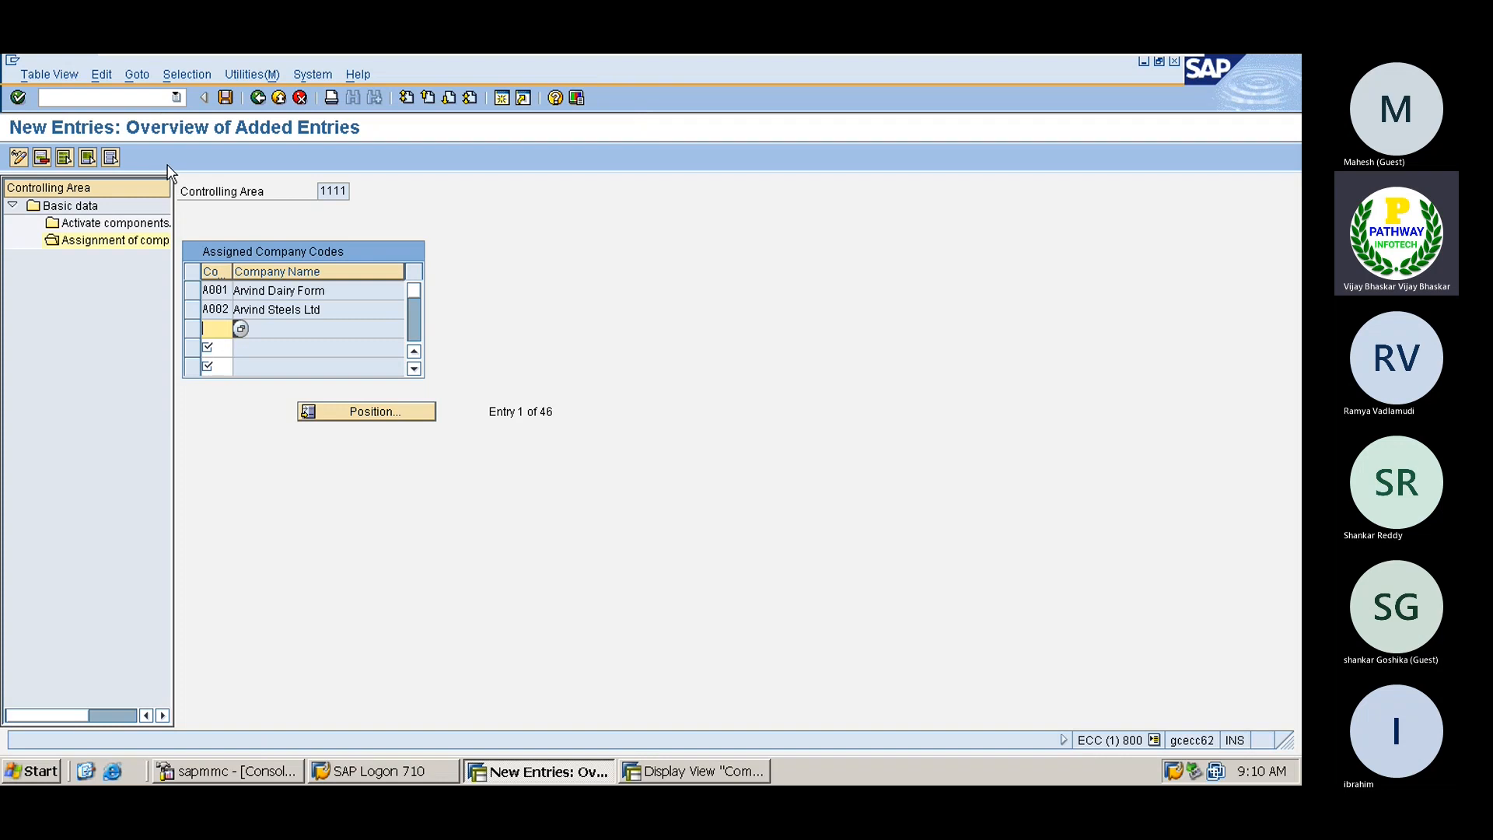
{"action": "left_click", "coordinate": [226, 98]}
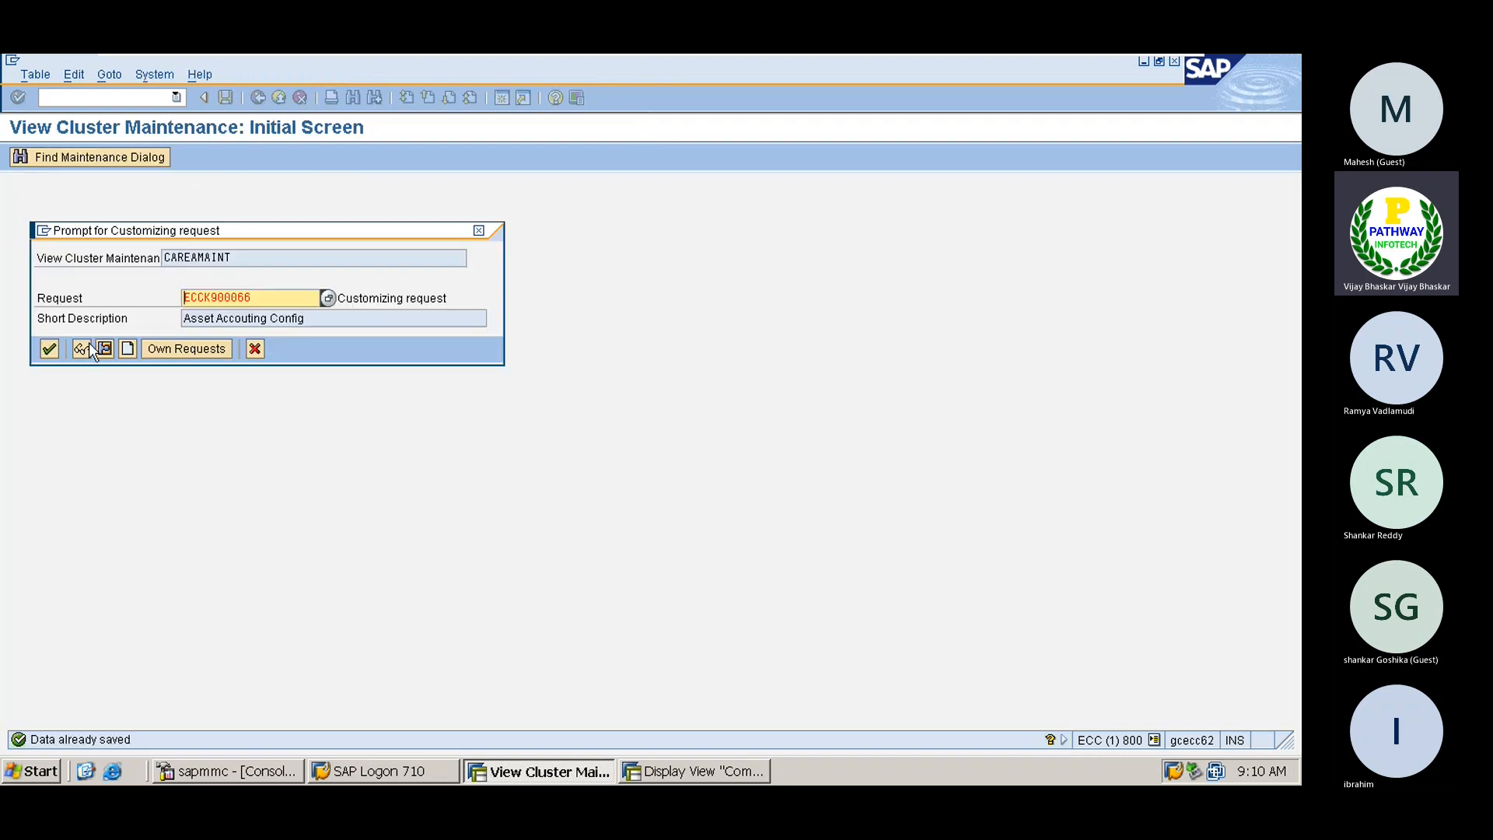
{"action": "left_click", "coordinate": [48, 352]}
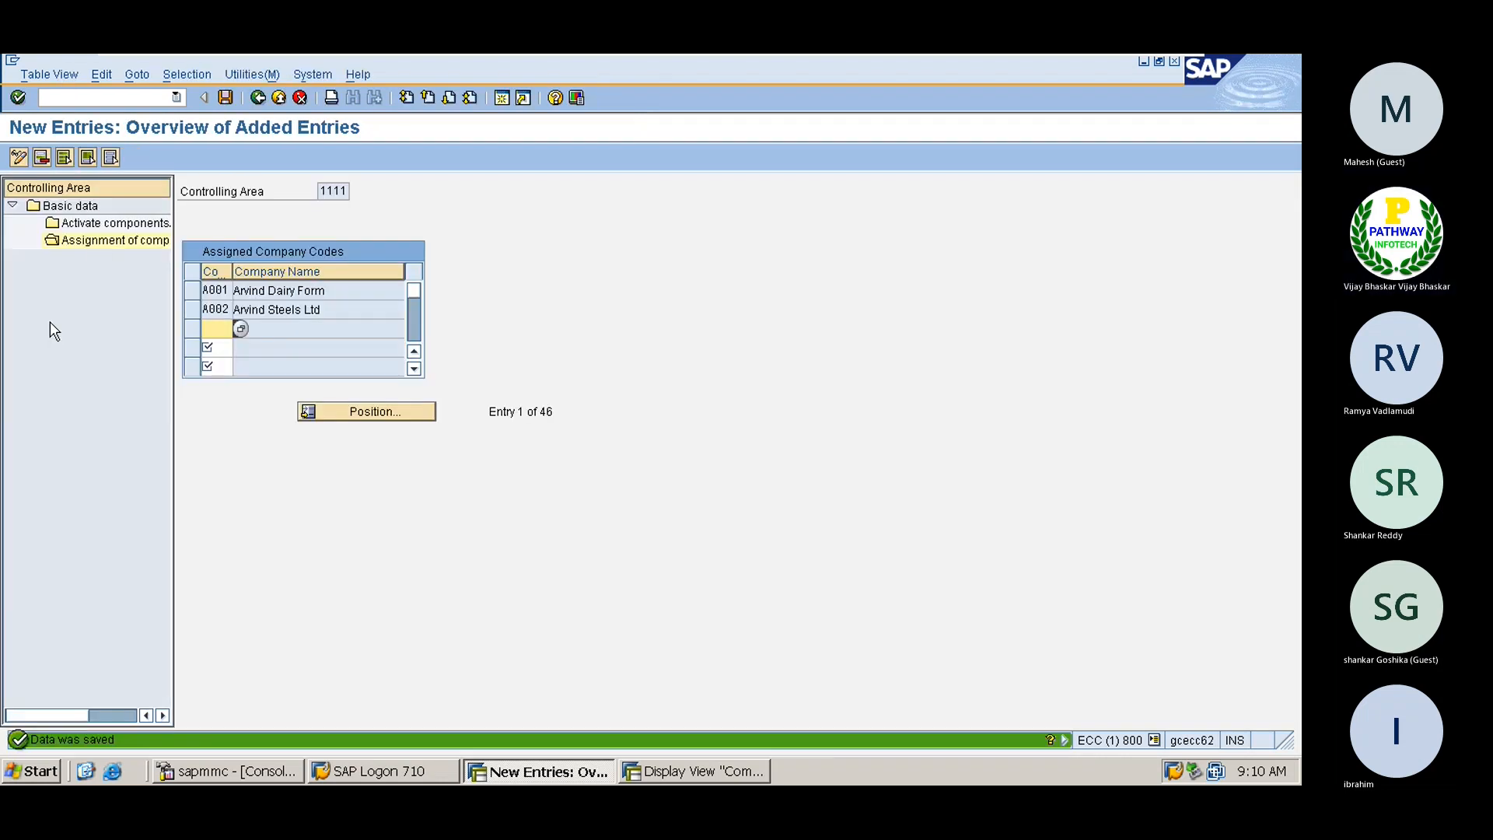
{"action": "double_click", "coordinate": [96, 222]}
Create a 2022 component activation entry with cost centres and order management active
{"action": "left_click", "coordinate": [93, 158]}
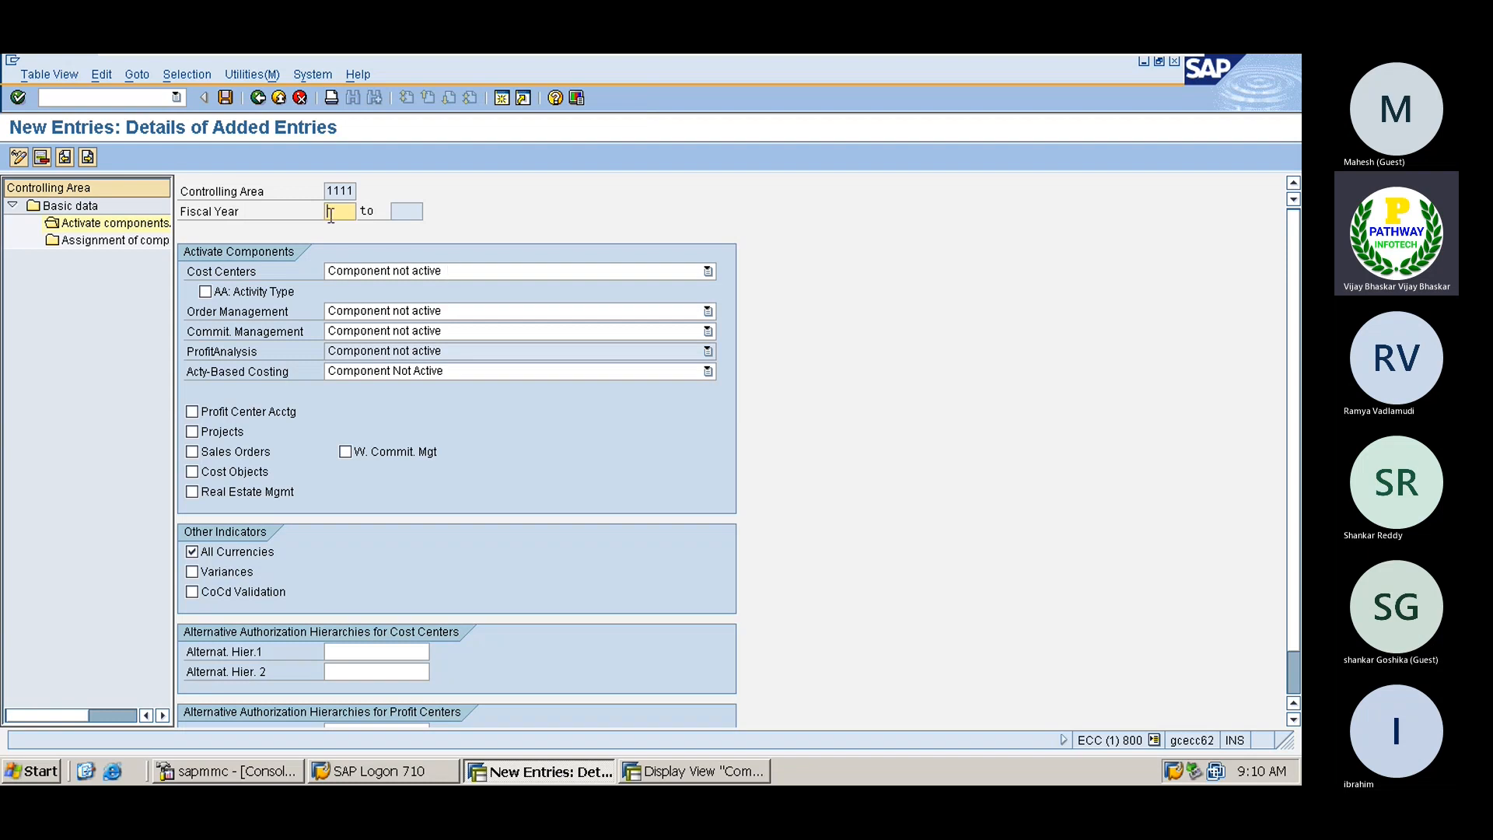
{"action": "type", "text": "2022"}
{"action": "key", "text": "Return"}
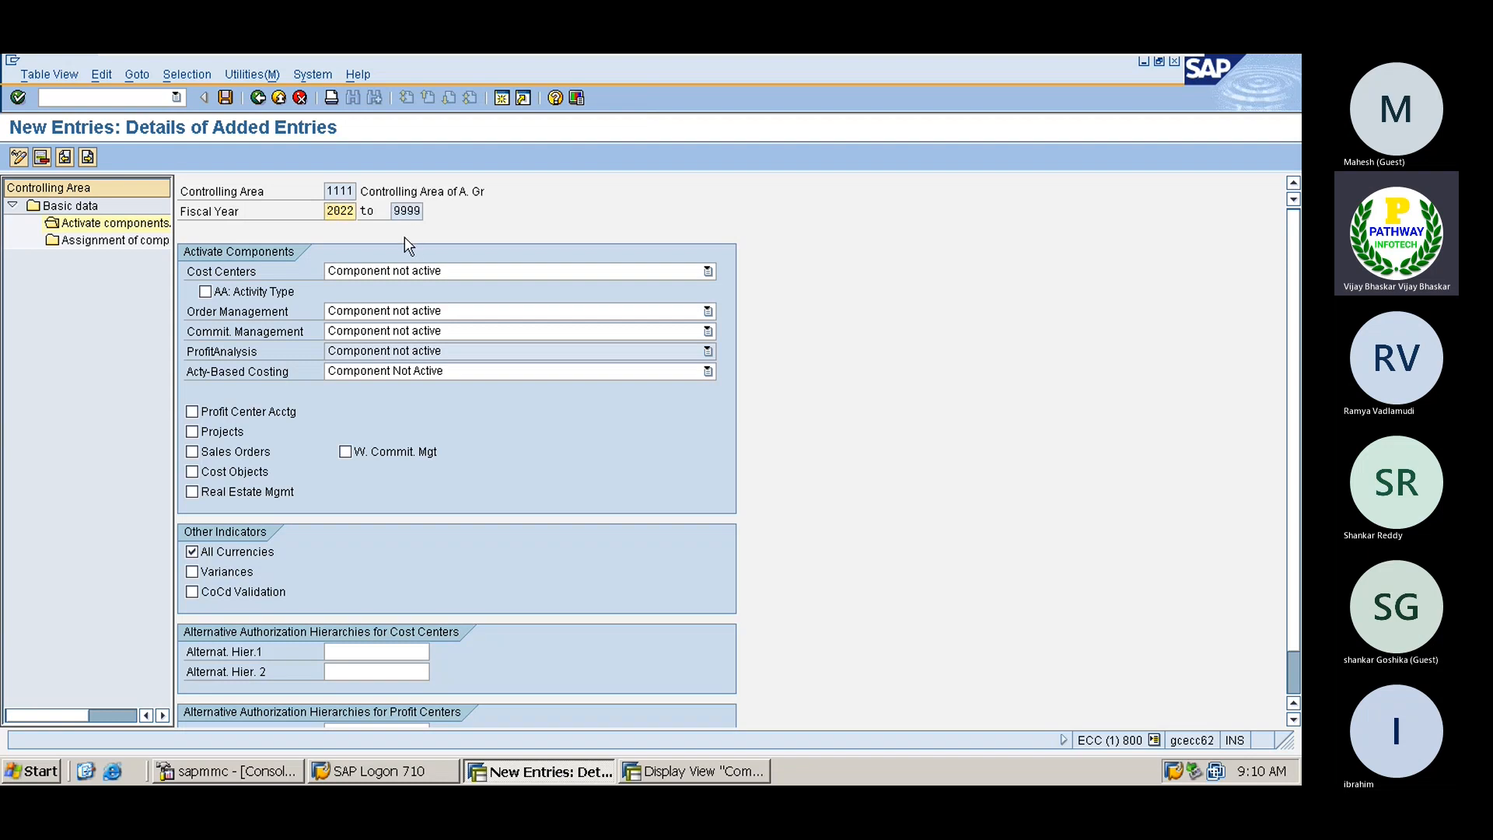
{"action": "left_click", "coordinate": [417, 272]}
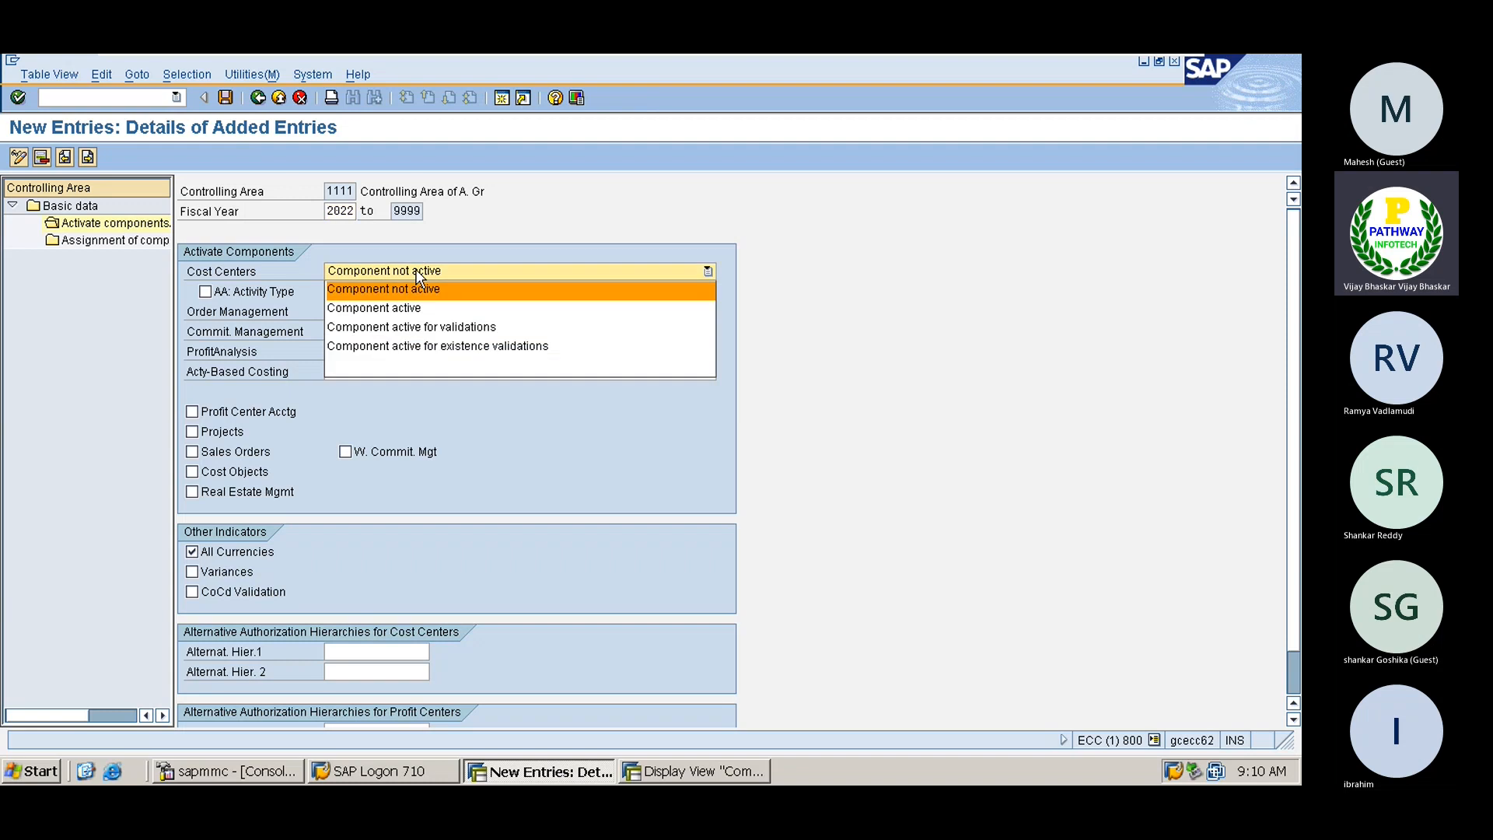
{"action": "left_click", "coordinate": [384, 306]}
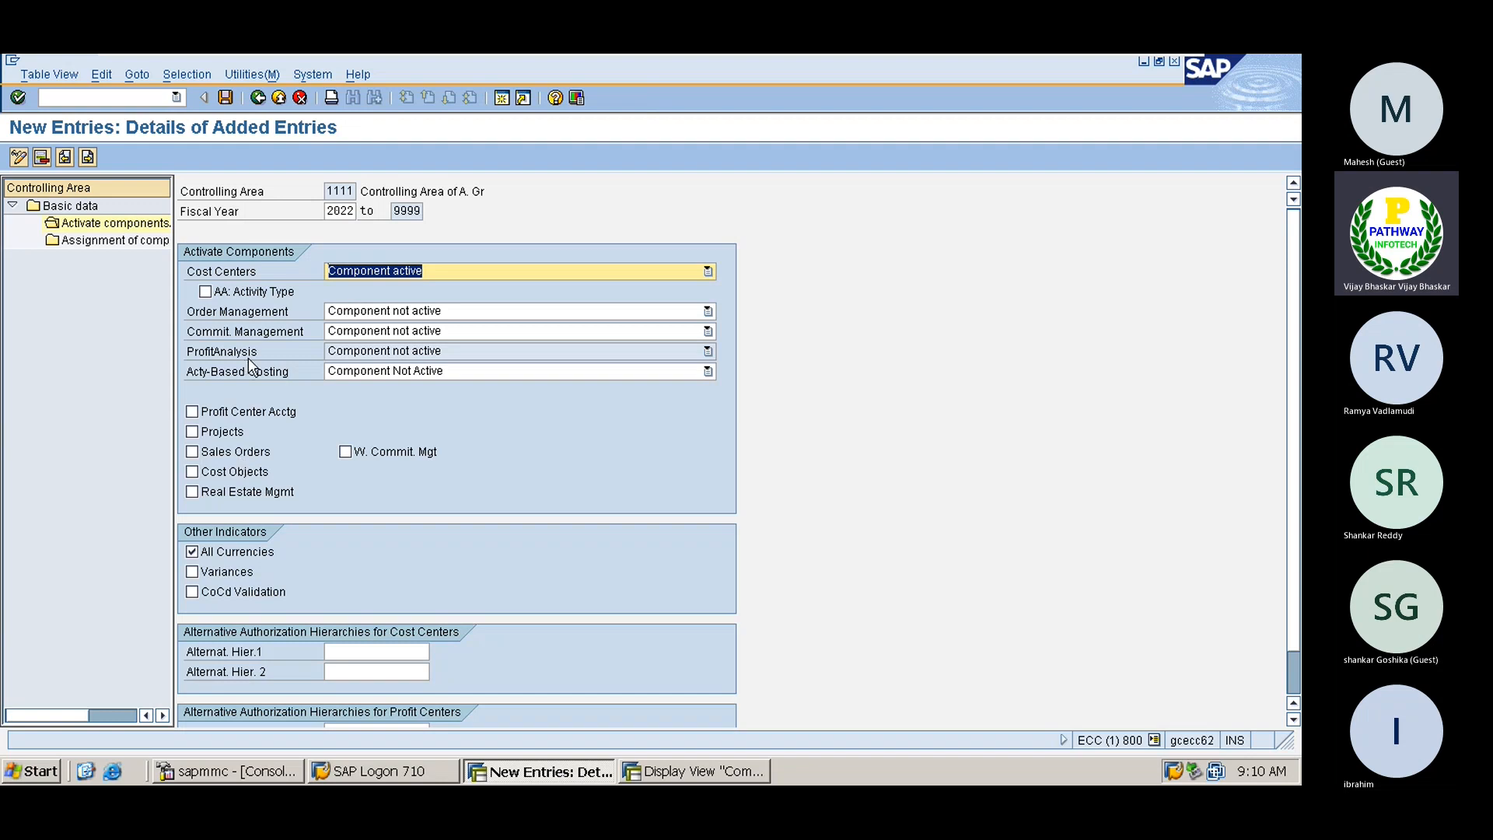
{"action": "left_click", "coordinate": [410, 312]}
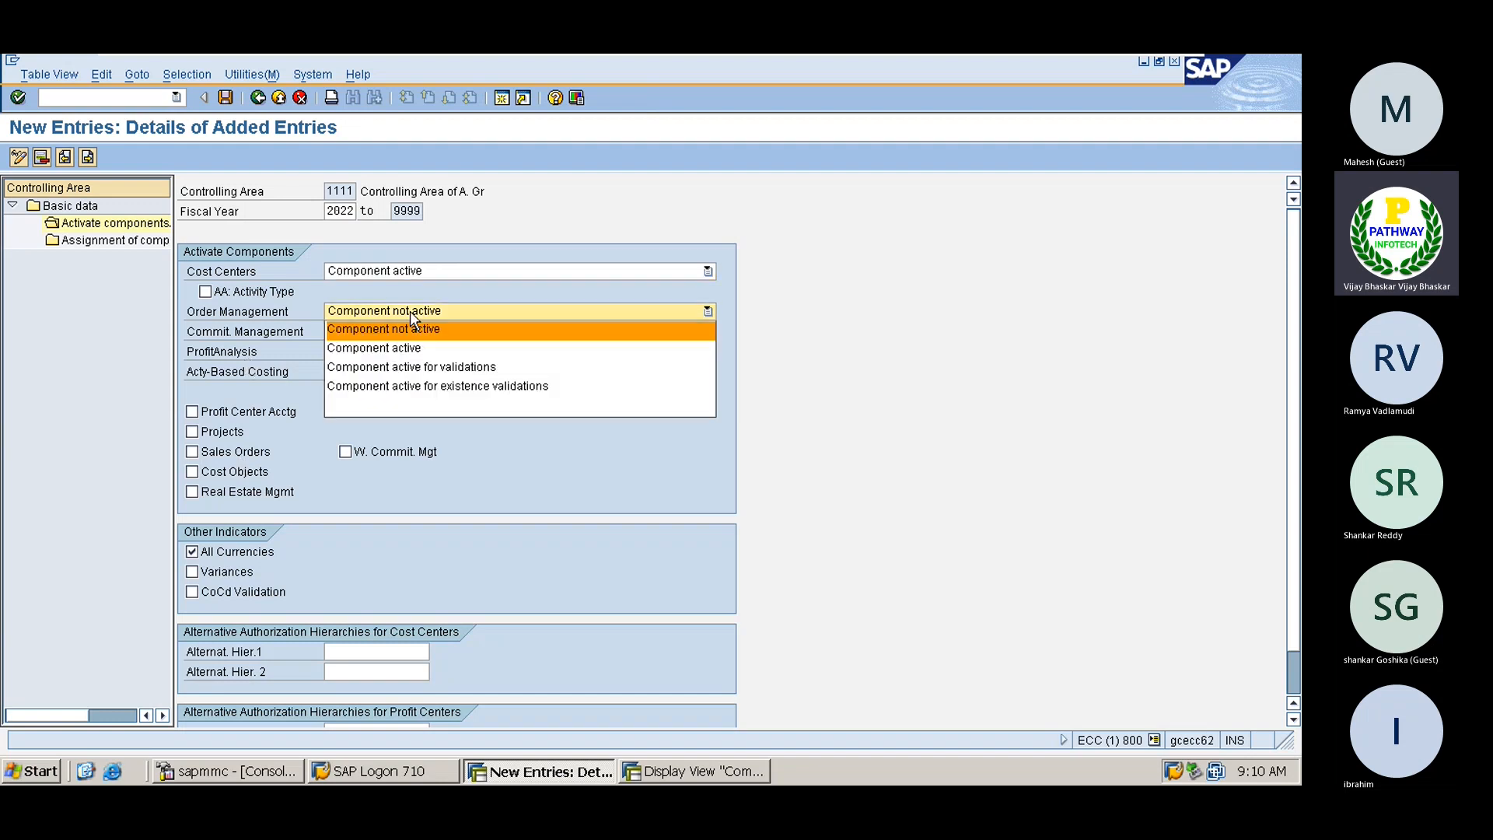
{"action": "left_click", "coordinate": [393, 347]}
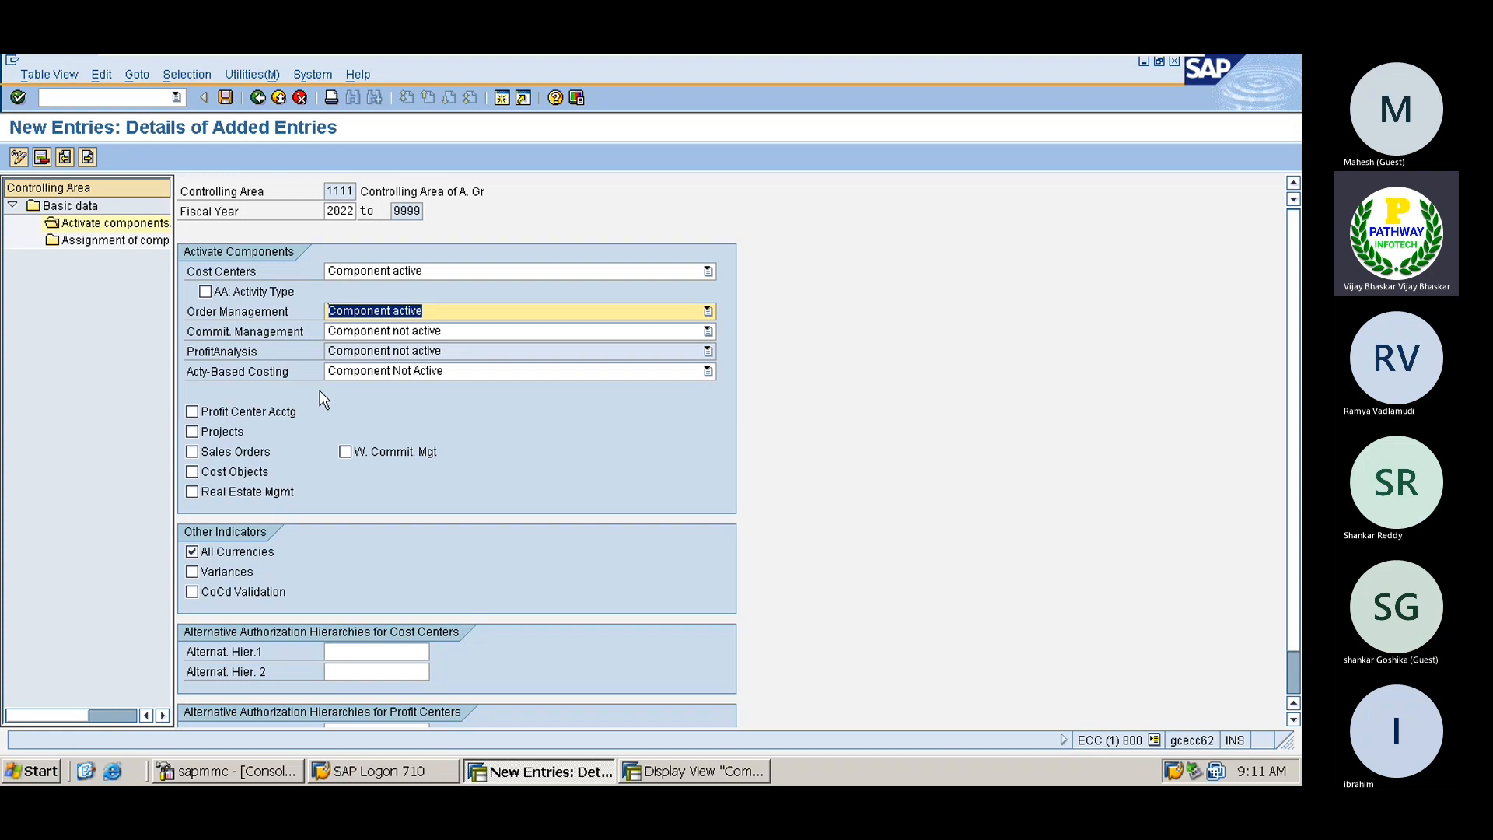
Leave profitability analysis inactive and tick profit center accounting and company code validation
{"action": "left_click", "coordinate": [419, 353]}
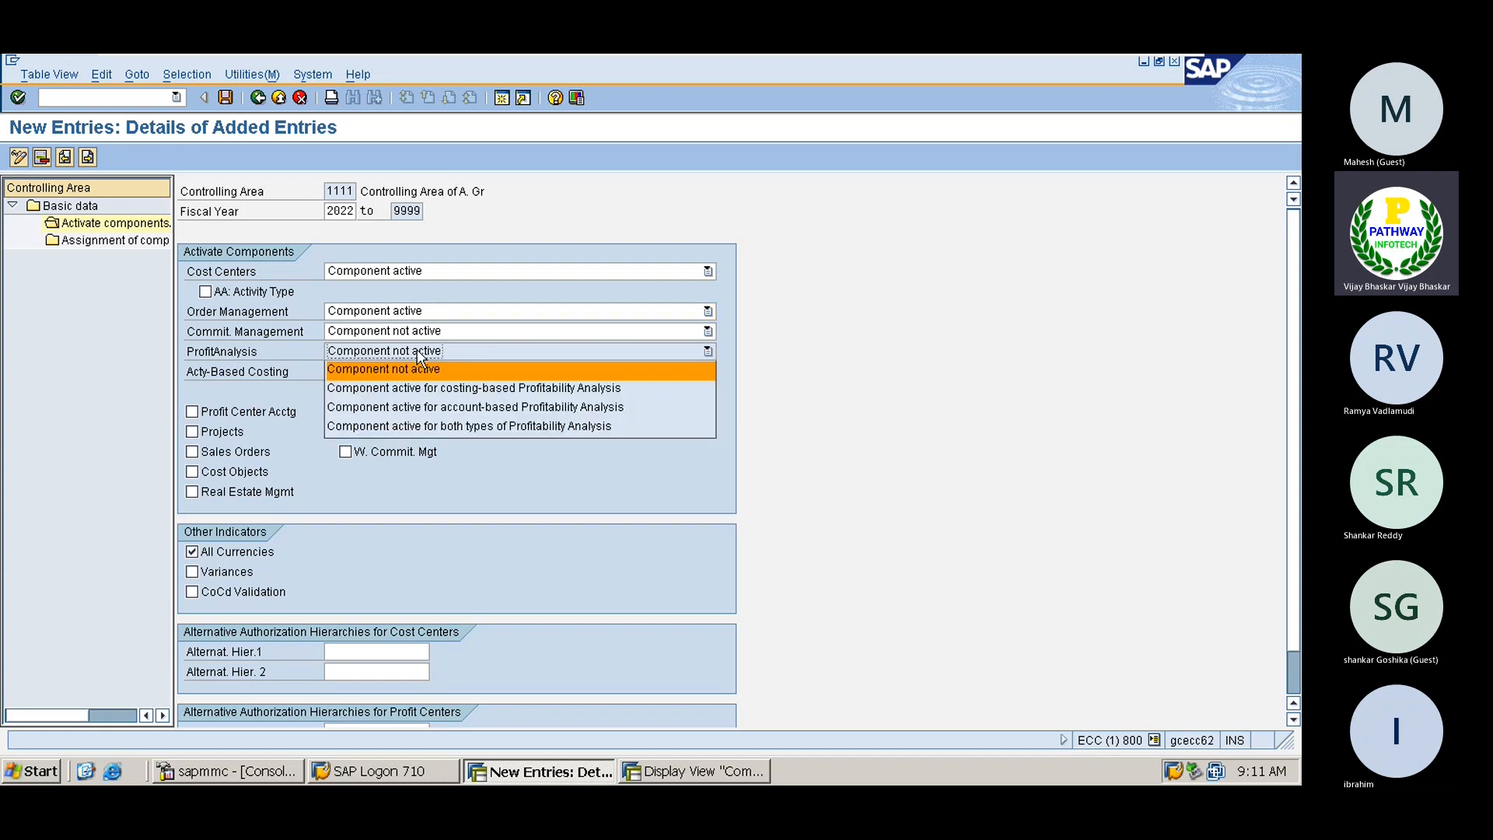
{"action": "left_click", "coordinate": [259, 355]}
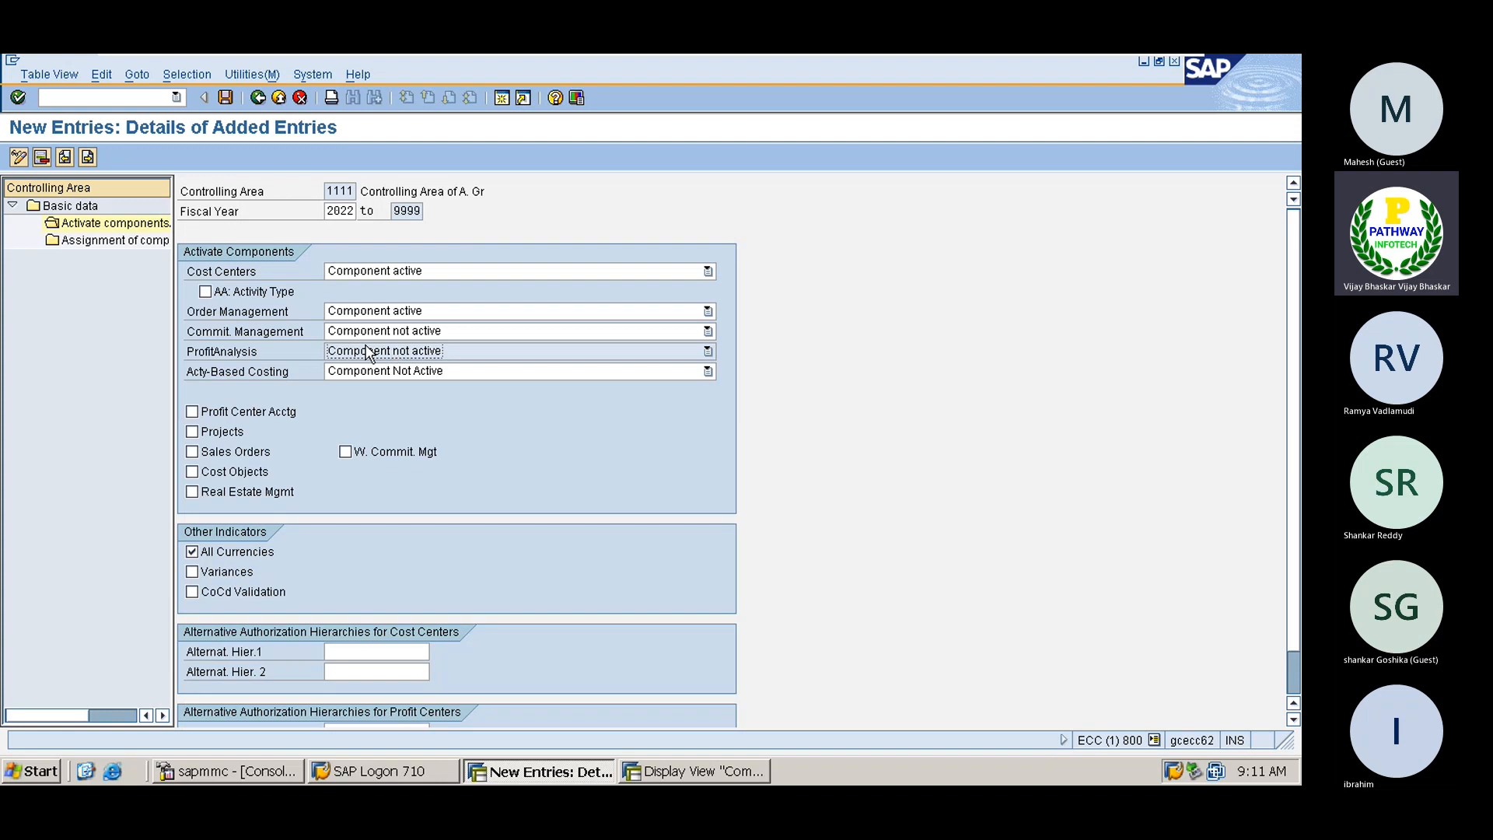
{"action": "left_click", "coordinate": [193, 413]}
{"action": "left_click", "coordinate": [194, 593]}
{"action": "key", "text": "Return"}
Save the component activation settings, acknowledging the critical transport notice
{"action": "left_click", "coordinate": [224, 97]}
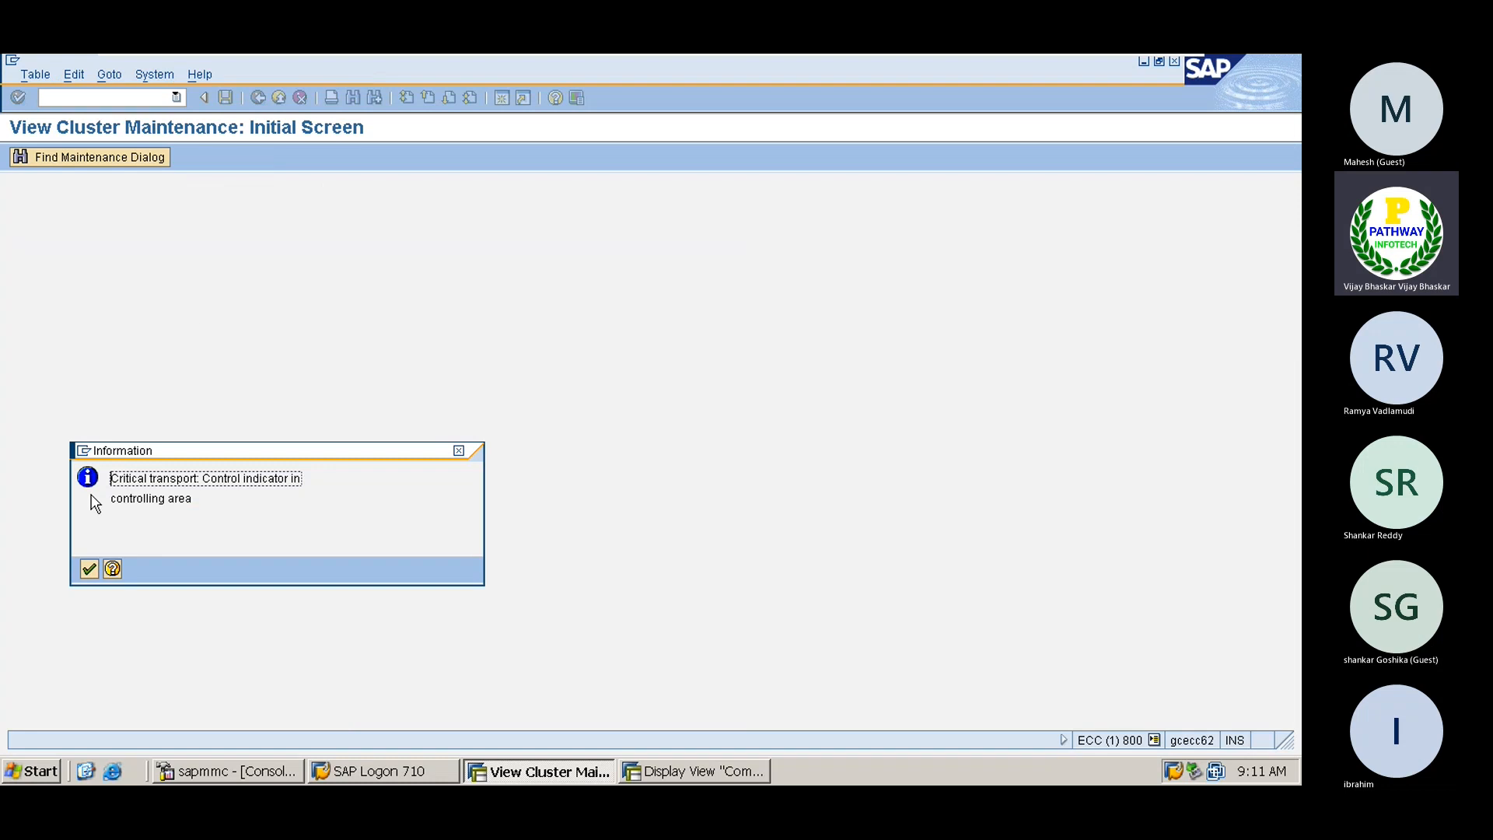
{"action": "left_click", "coordinate": [88, 569]}
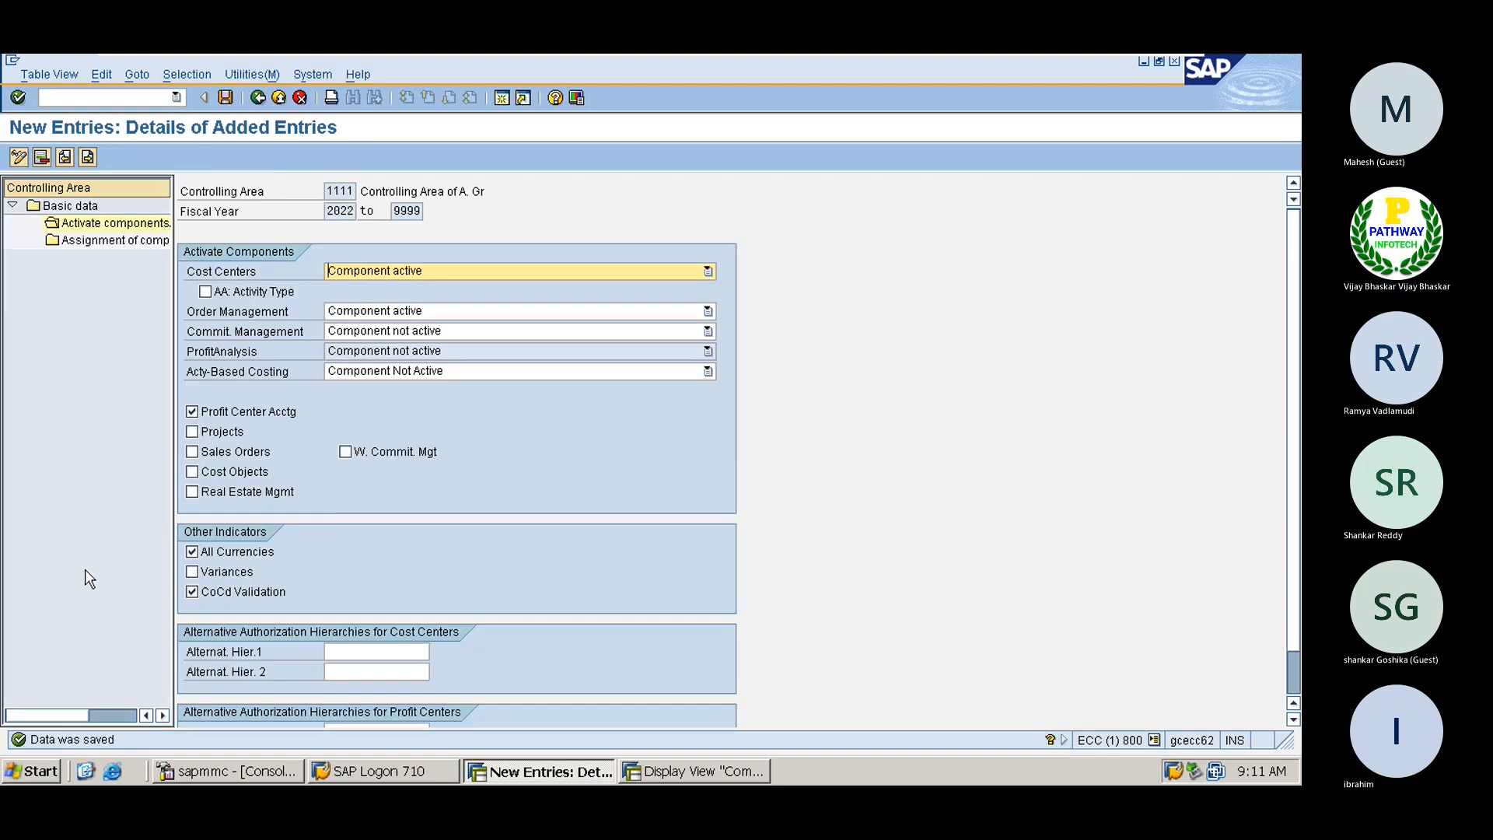
{"action": "left_click", "coordinate": [225, 97]}
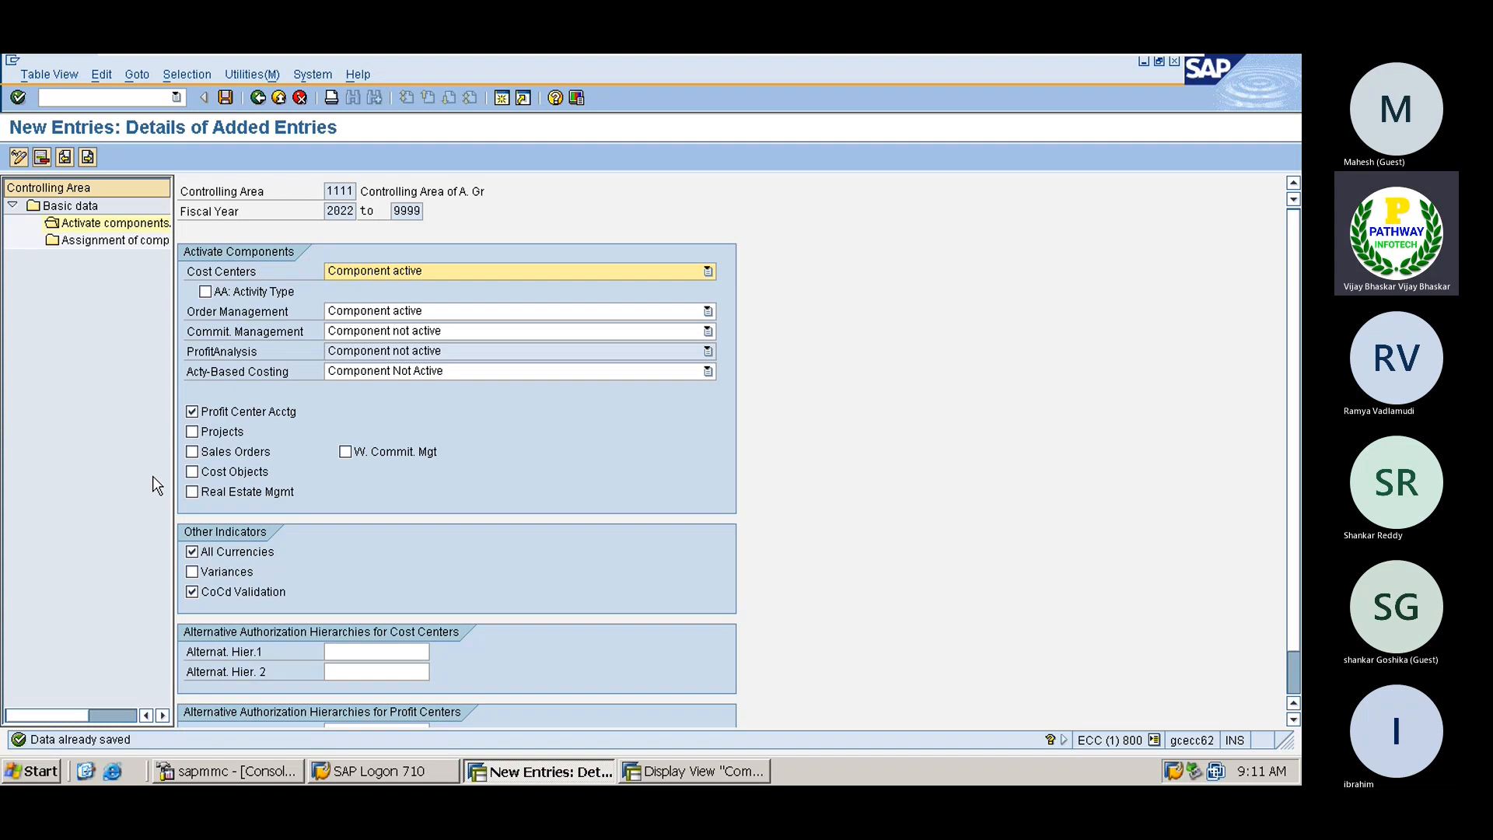
{"action": "left_click", "coordinate": [332, 191]}
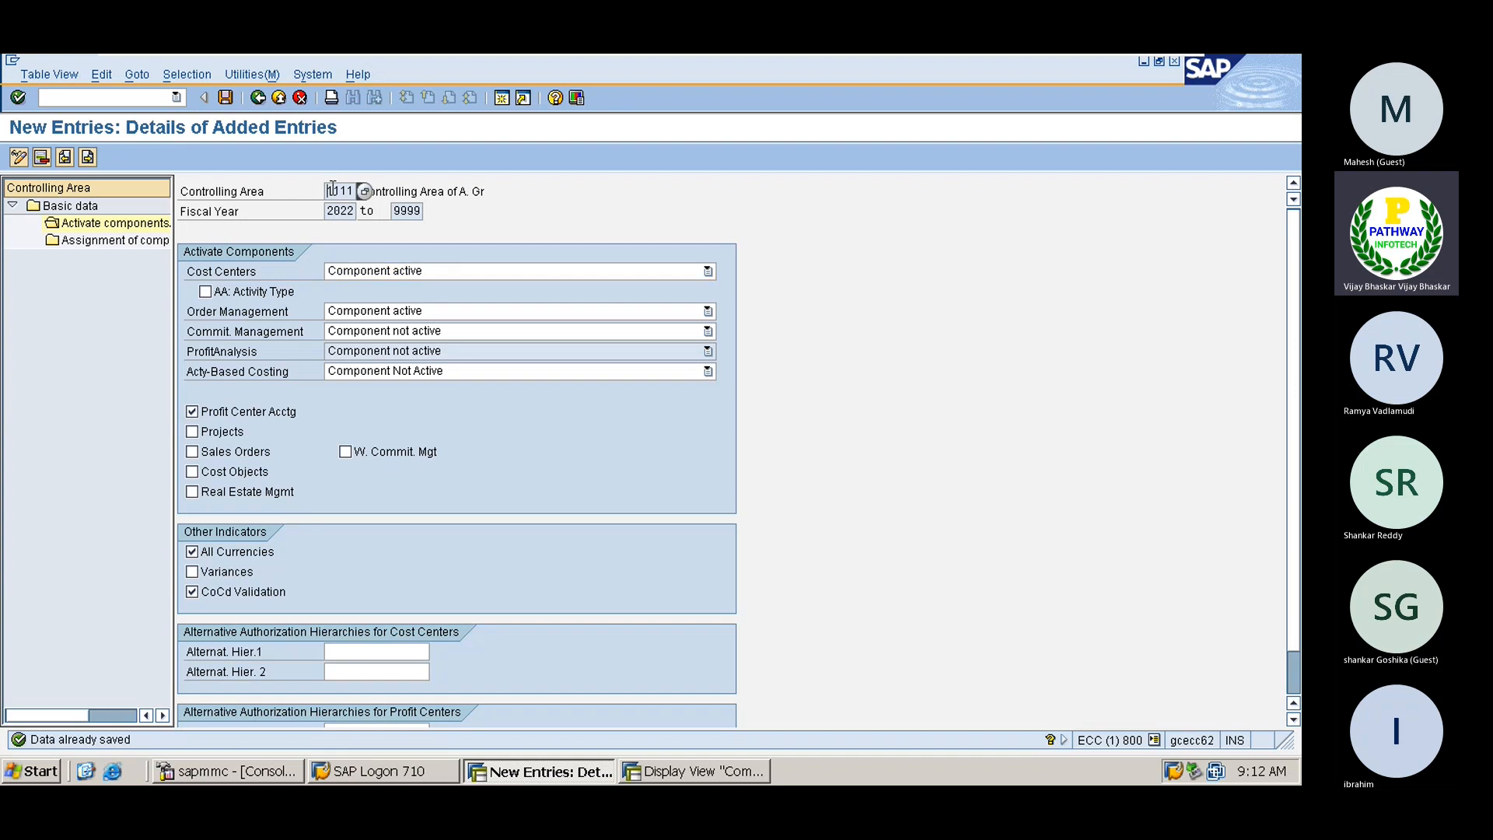
Go back to the IMG's controlling-area activity list
{"action": "left_click", "coordinate": [259, 97]}
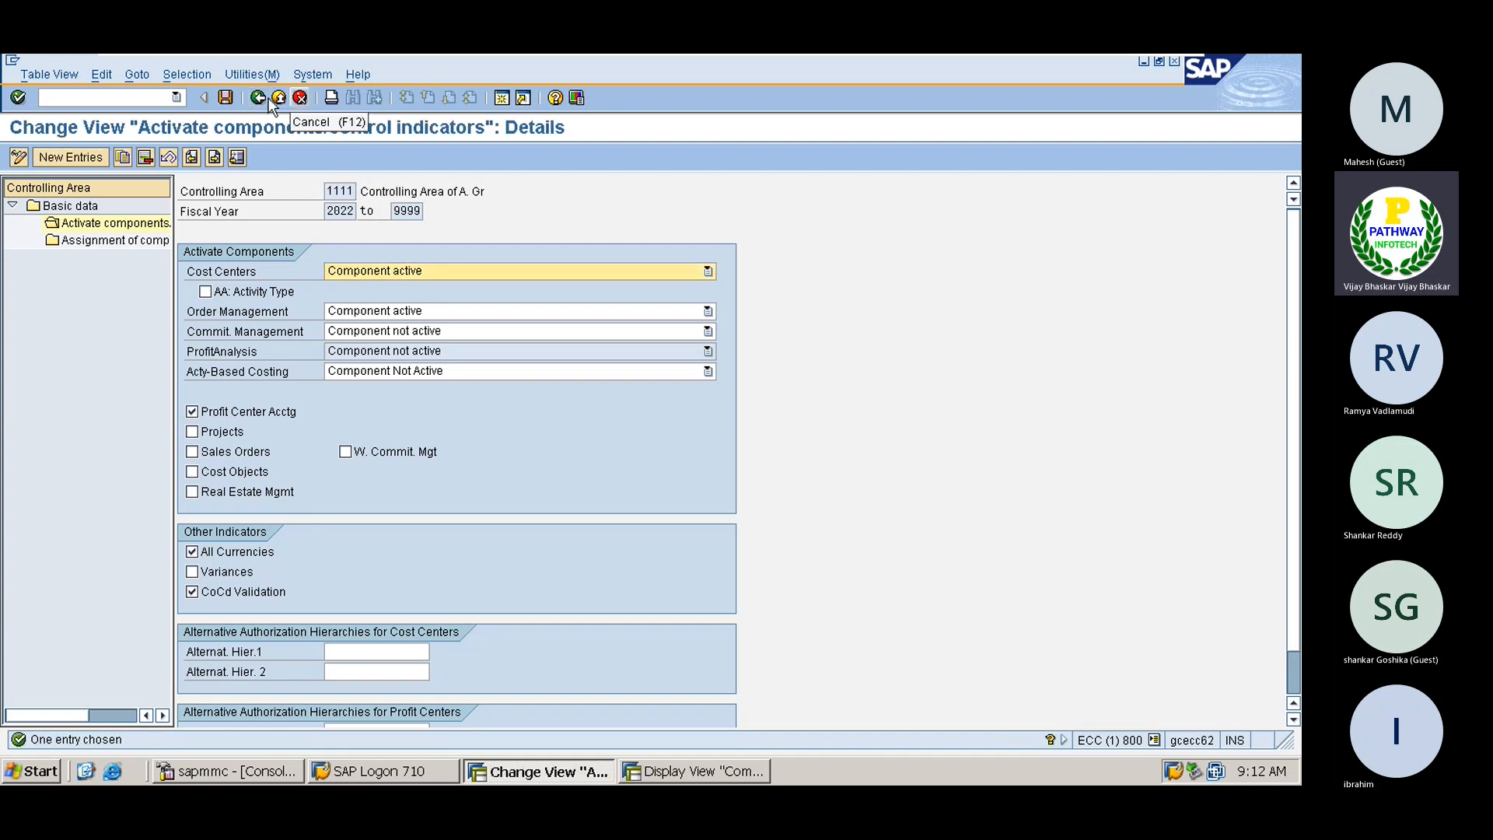
{"action": "left_click", "coordinate": [258, 98]}
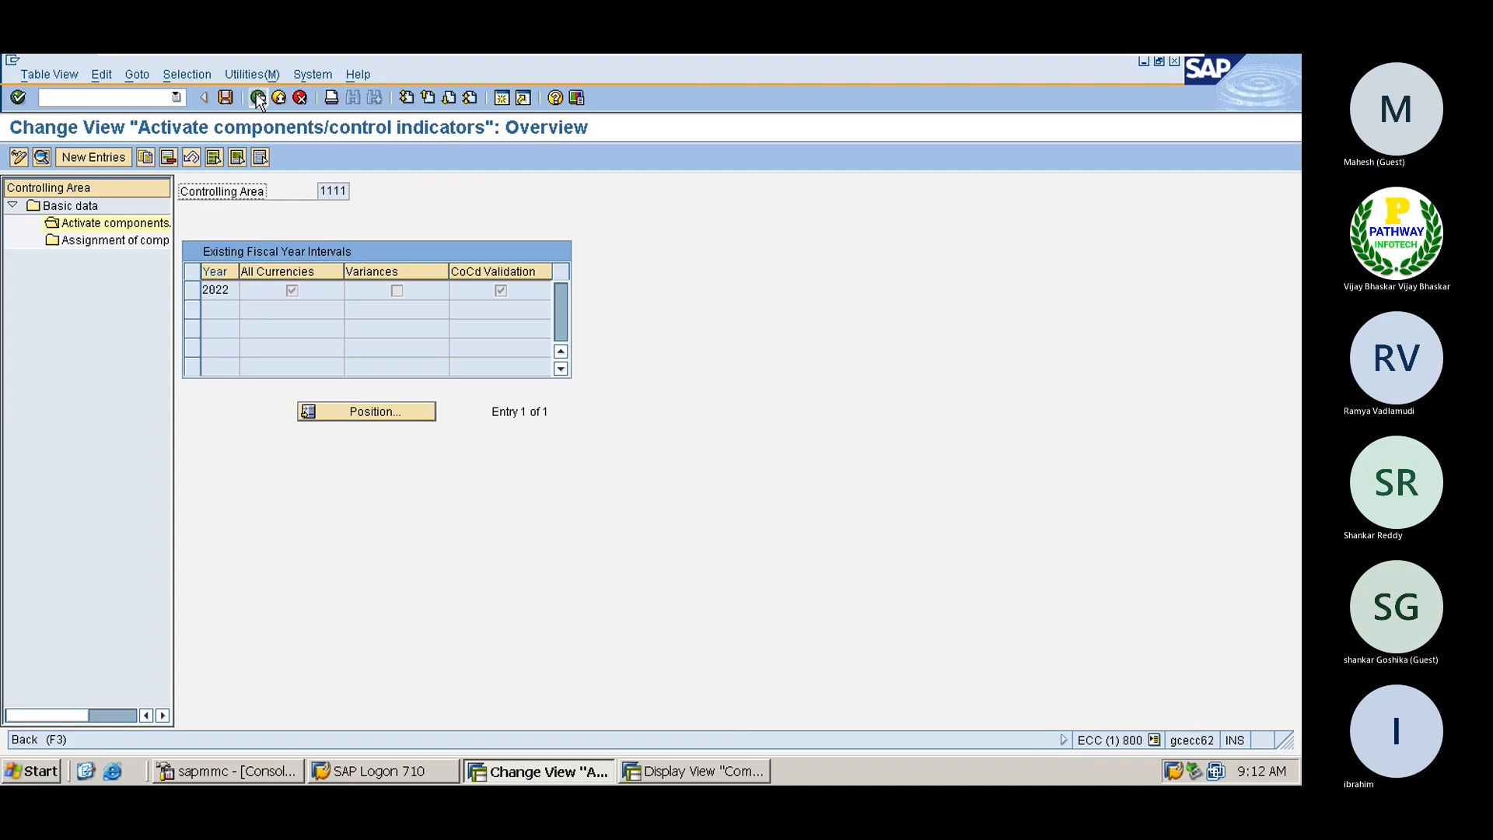
{"action": "left_click", "coordinate": [258, 97]}
{"action": "left_click", "coordinate": [258, 97]}
{"action": "left_click", "coordinate": [258, 97]}
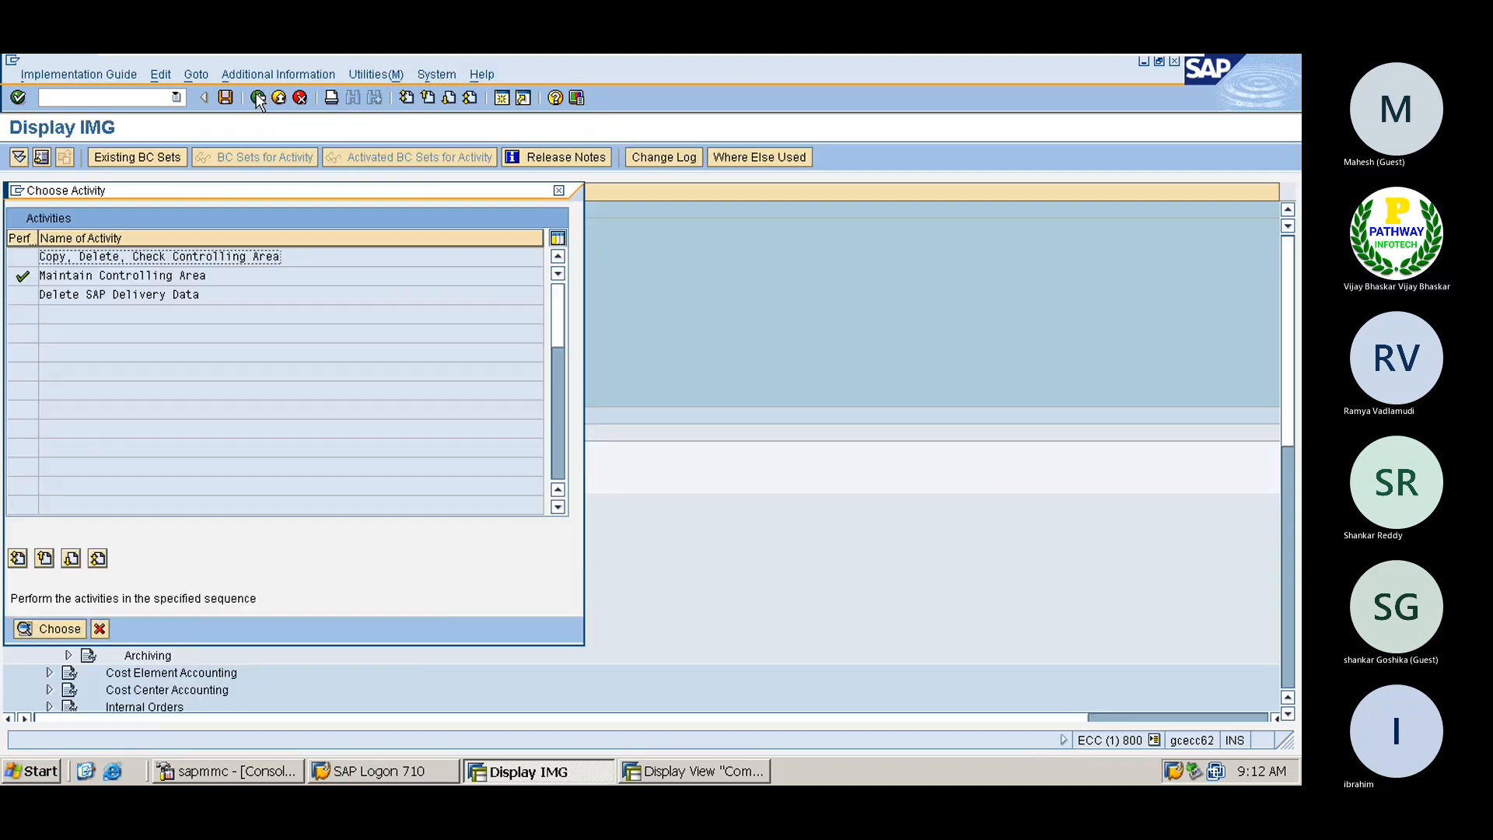
Close the Choose Activity dialog, leaving Controlling's organization activities listed in the IMG tree
{"action": "left_click", "coordinate": [558, 191]}
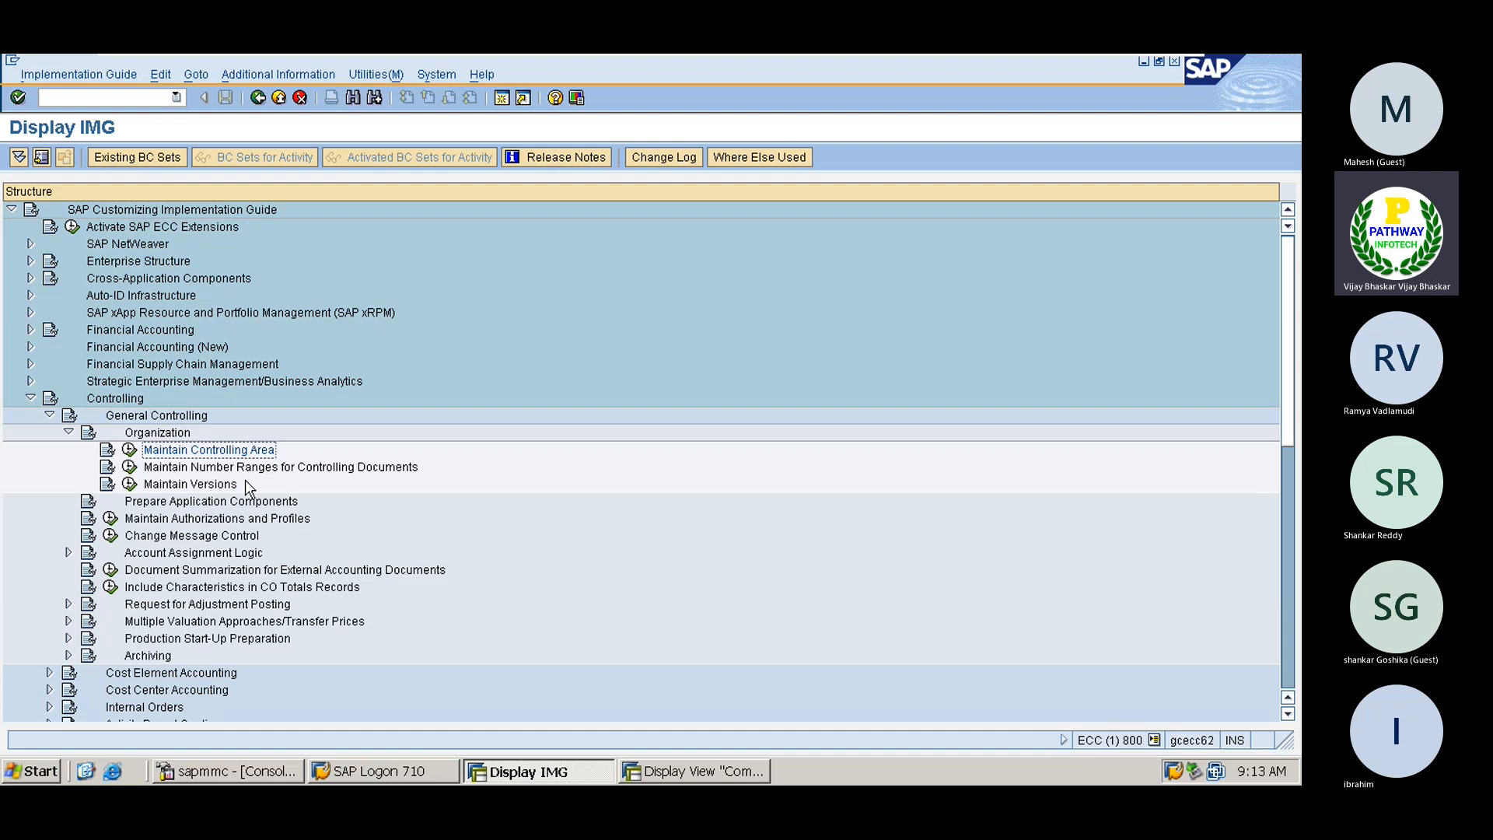
Open CO document number ranges for controlling area 1111, check its intervals are empty, and return
{"action": "left_click", "coordinate": [129, 467]}
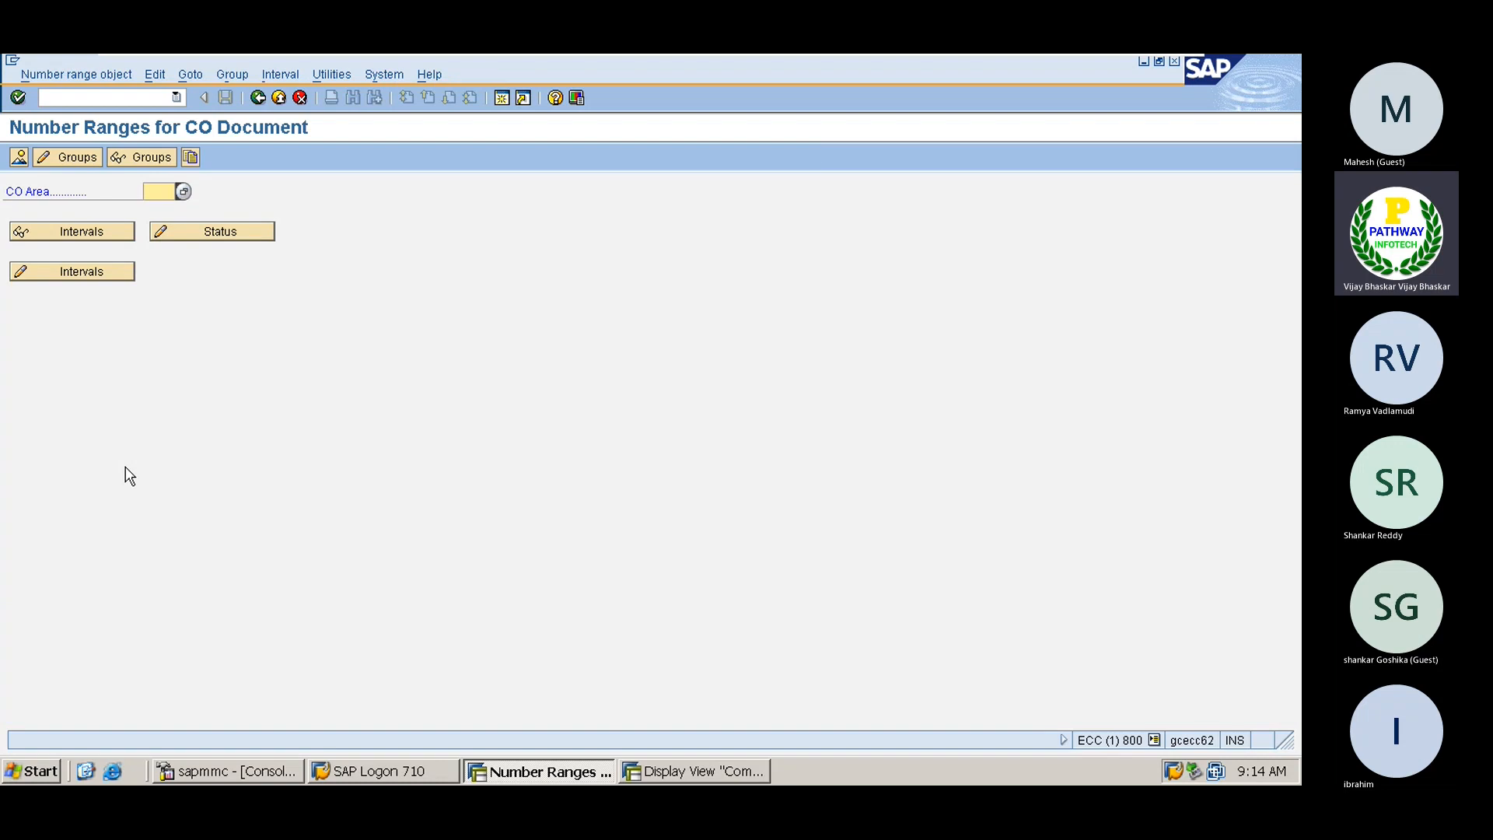
{"action": "type", "text": "1111"}
{"action": "left_click", "coordinate": [71, 272]}
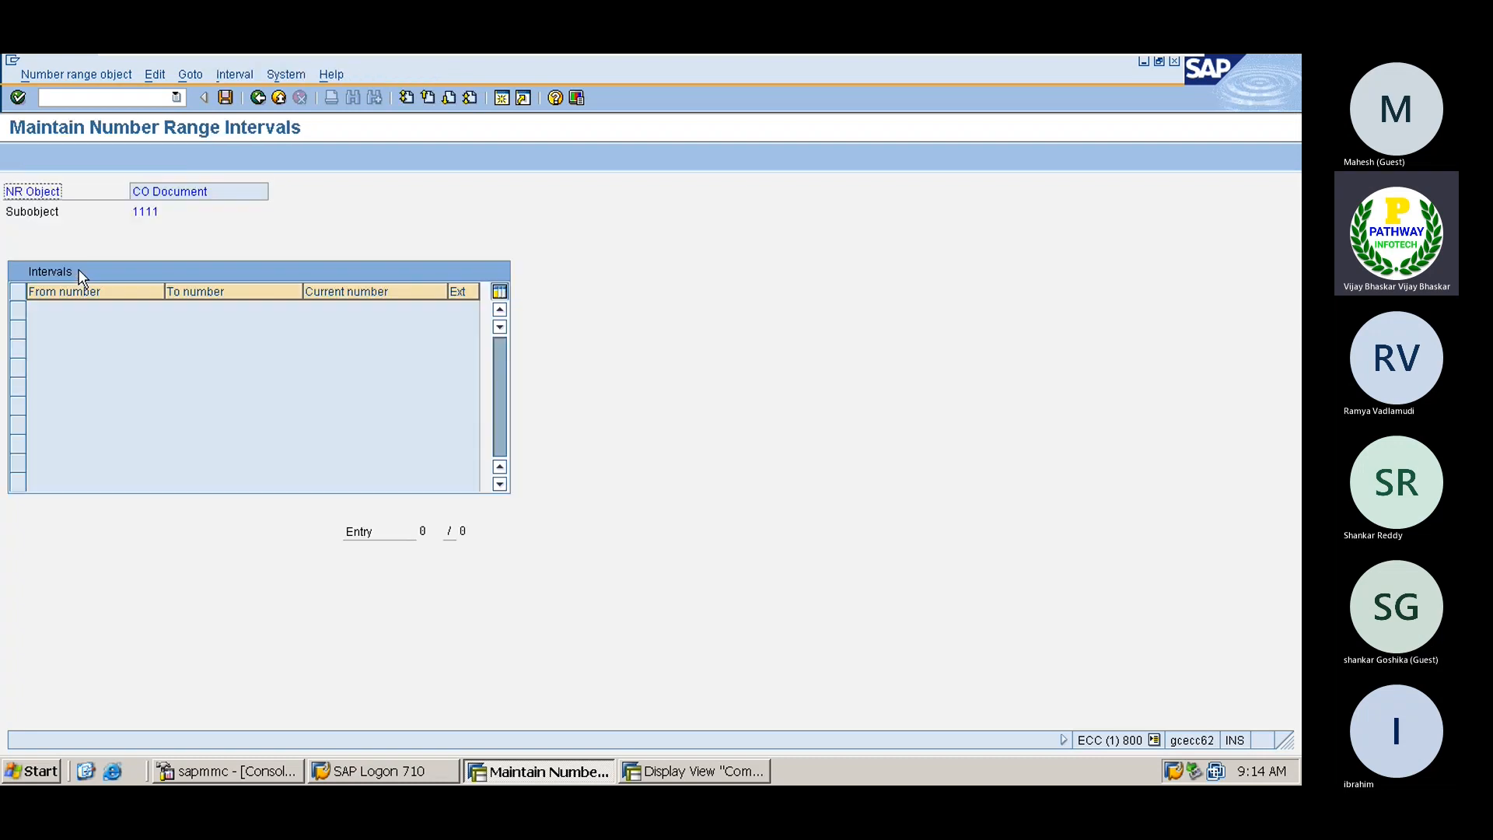
{"action": "left_click_drag", "start_coordinate": [59, 218], "coordinate": [49, 190]}
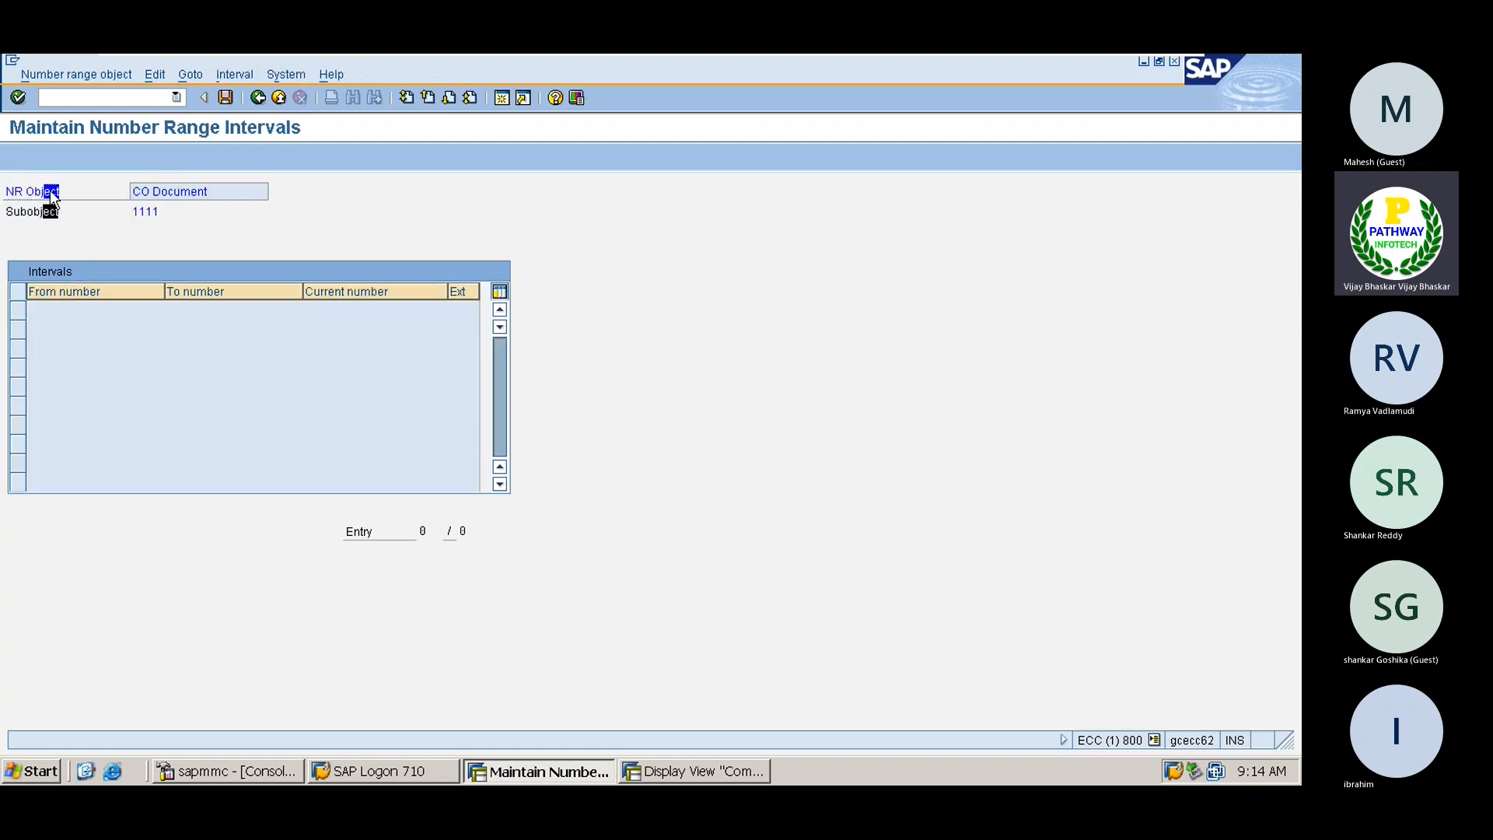
{"action": "left_click", "coordinate": [257, 97]}
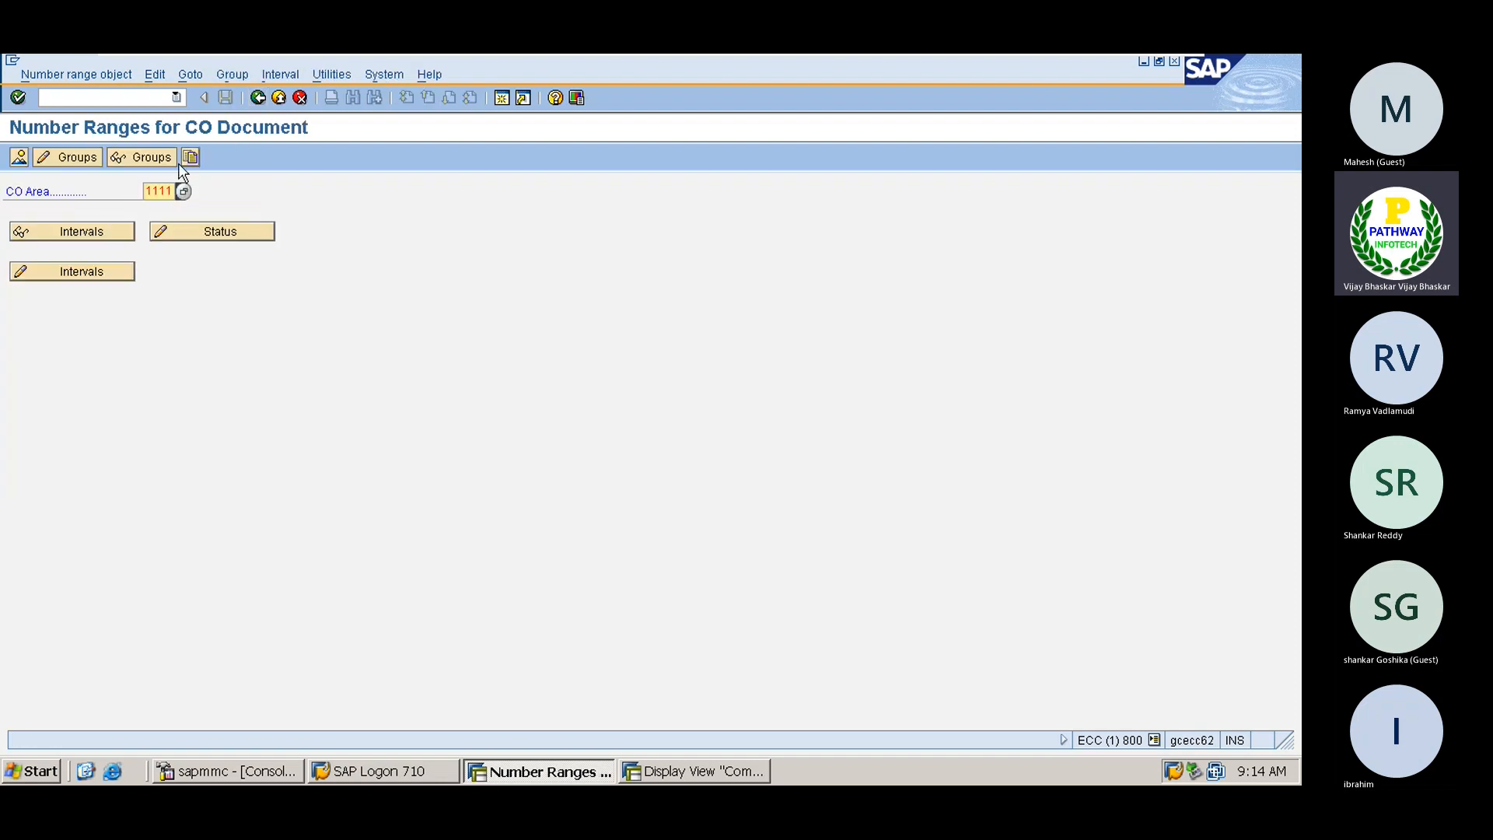
Insert a new number range group named 'Co NUmber Ranges of 1111'
{"action": "left_click", "coordinate": [77, 157]}
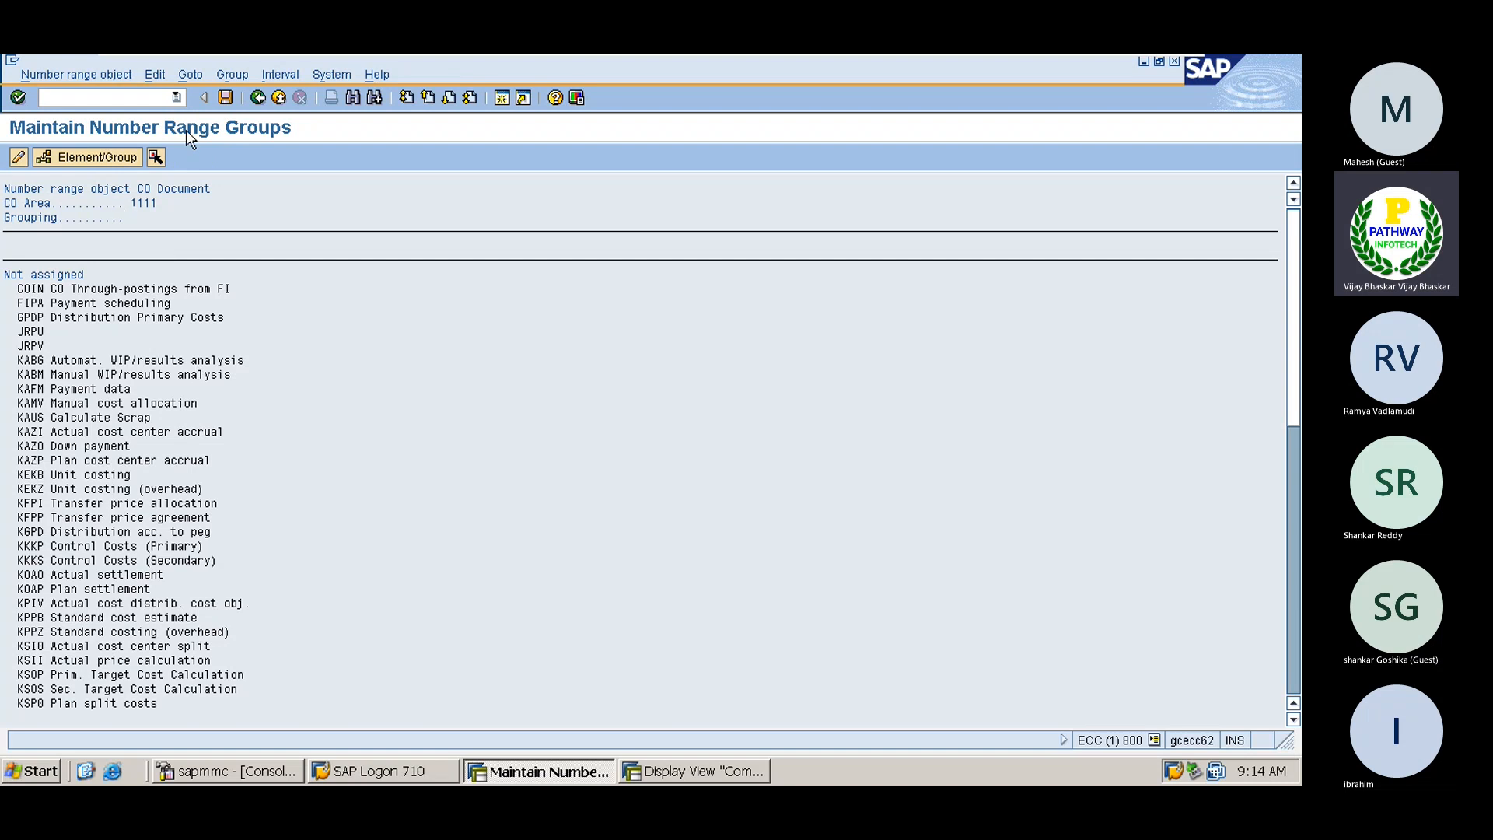
{"action": "left_click", "coordinate": [257, 98]}
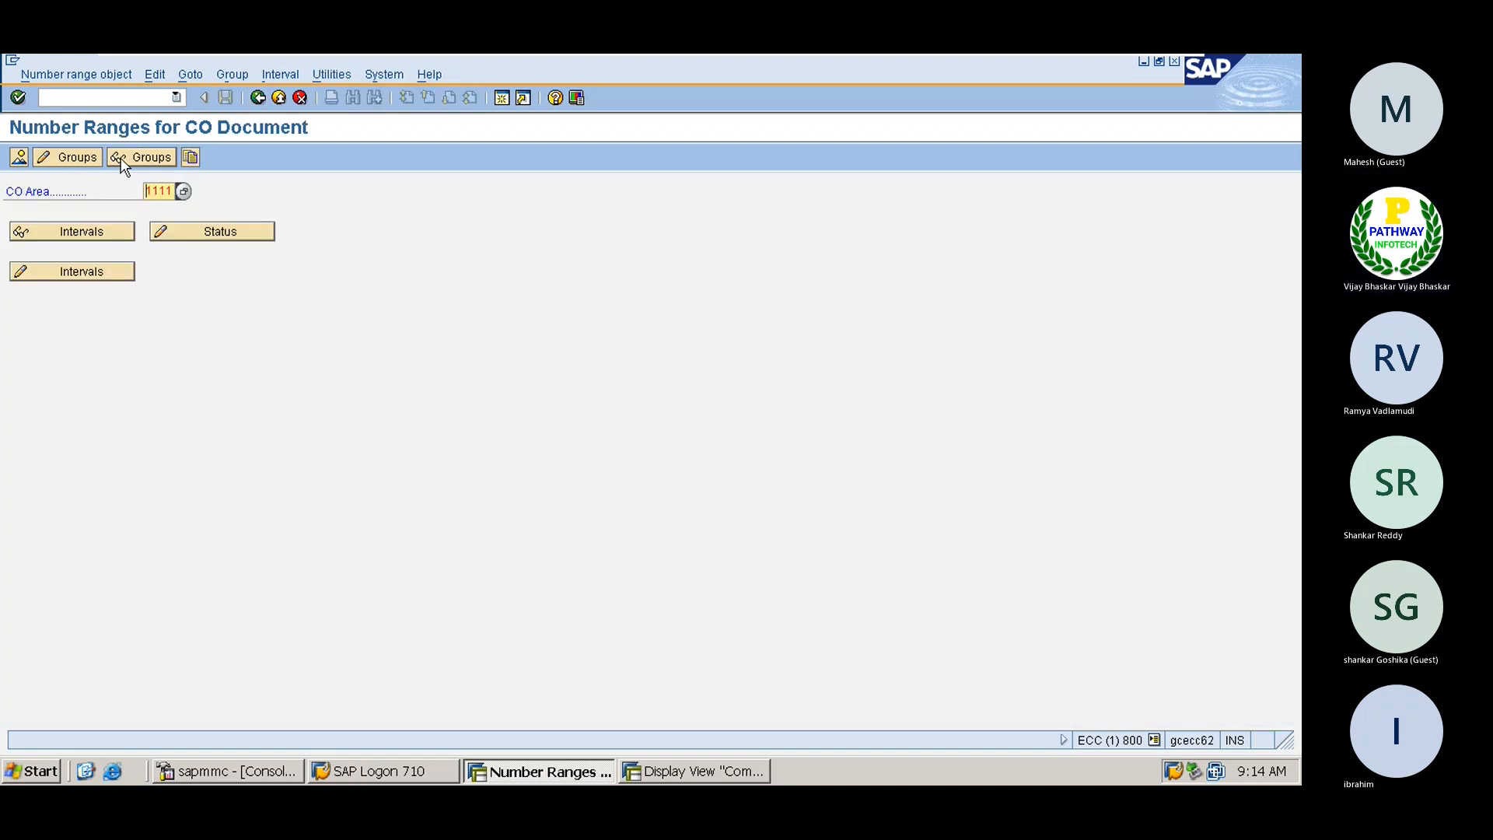
{"action": "left_click", "coordinate": [74, 155]}
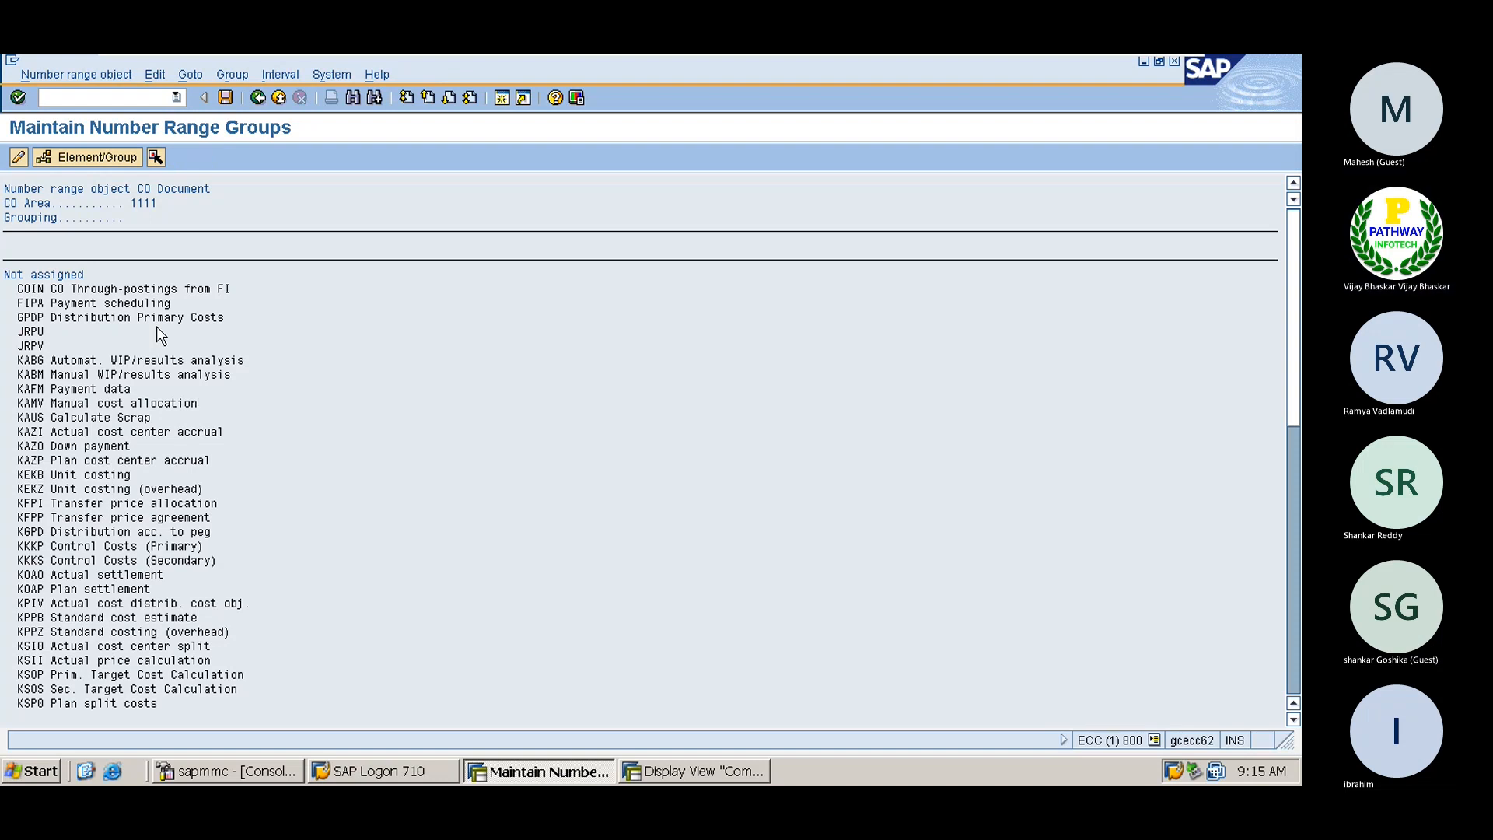
{"action": "left_click", "coordinate": [76, 74]}
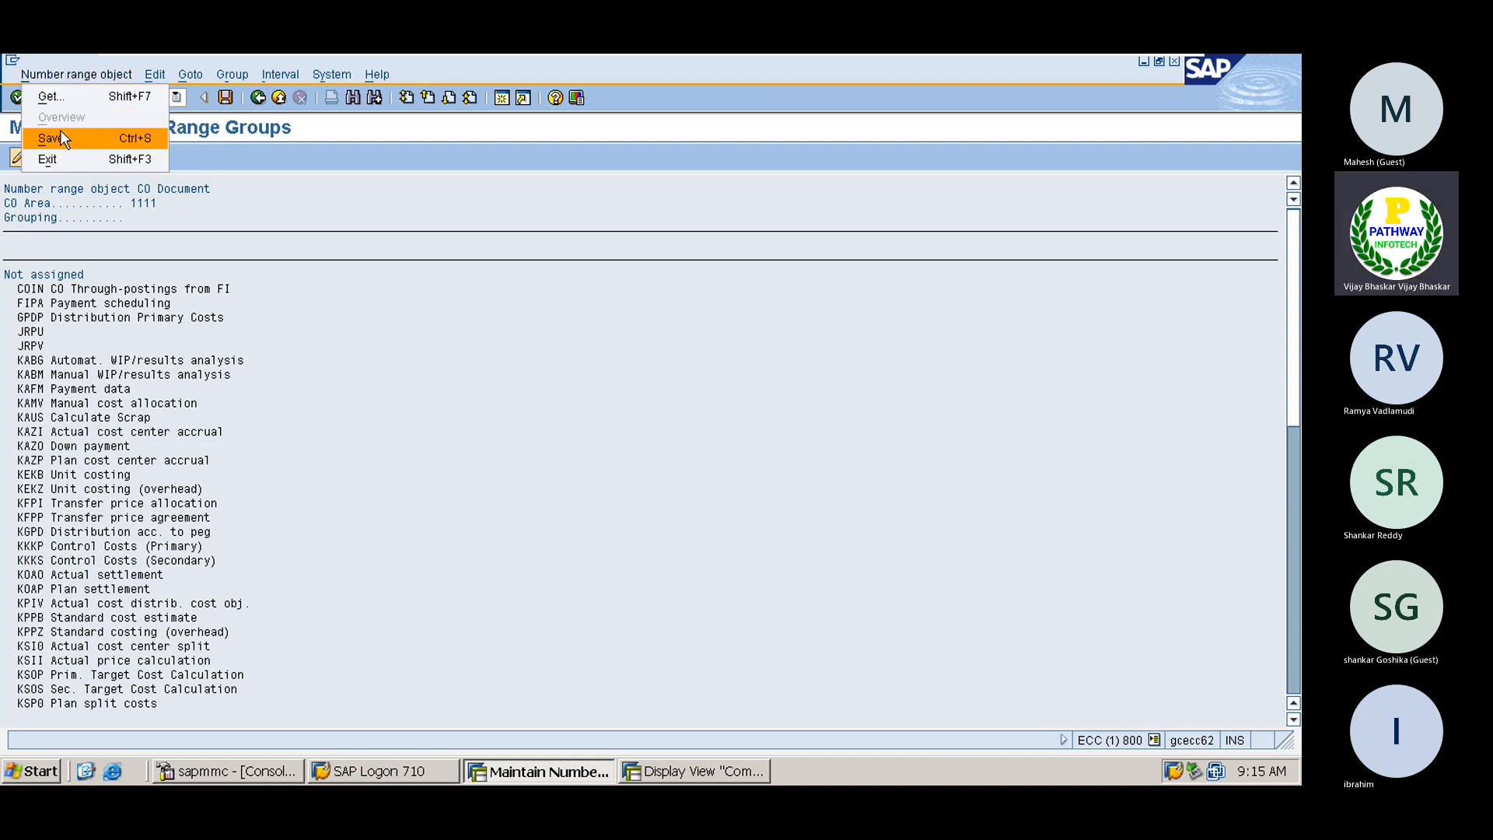
{"action": "left_click", "coordinate": [152, 78]}
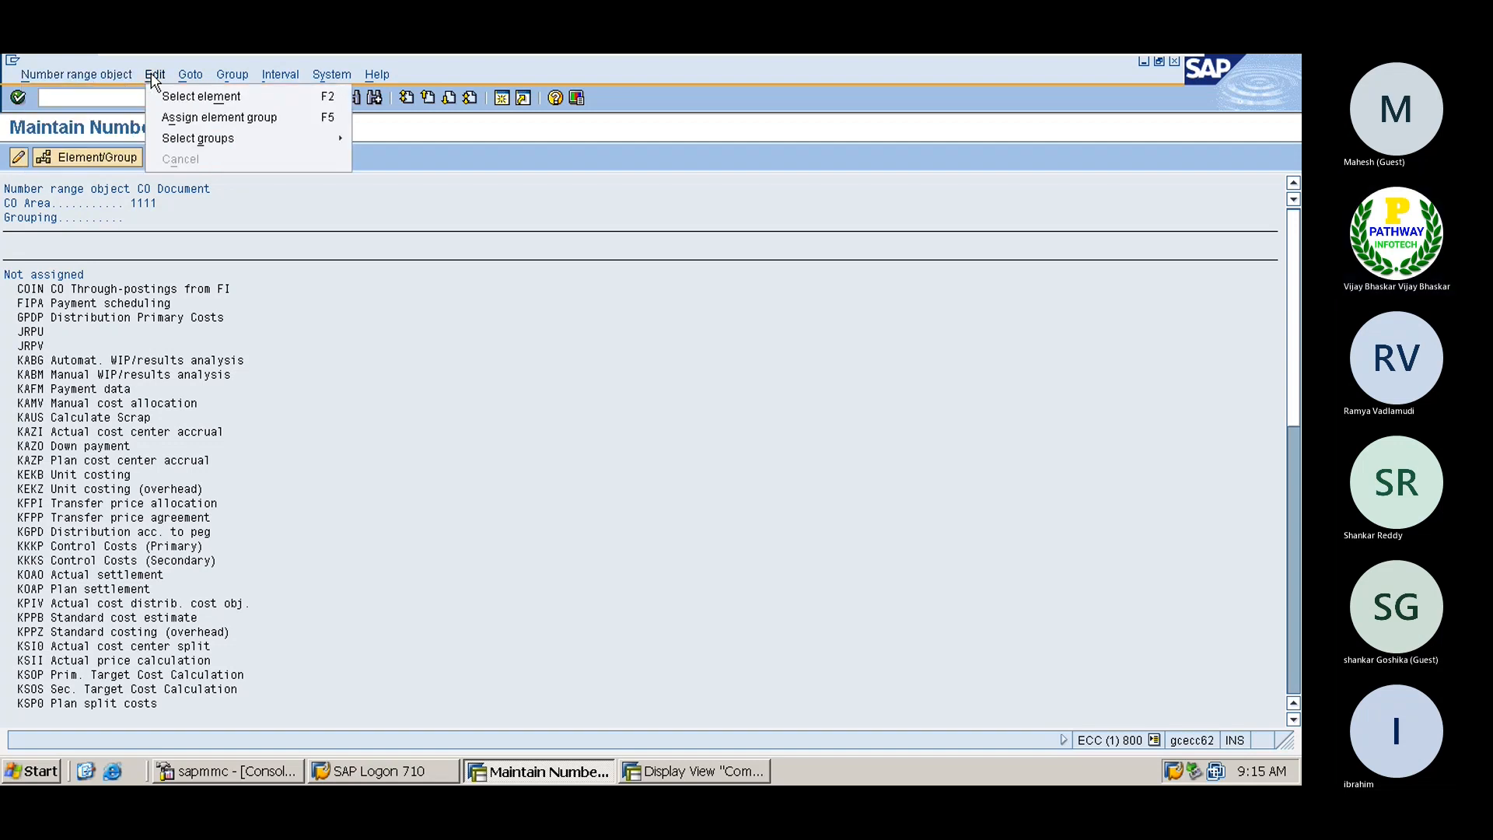
{"action": "left_click", "coordinate": [154, 75]}
{"action": "left_click", "coordinate": [232, 74]}
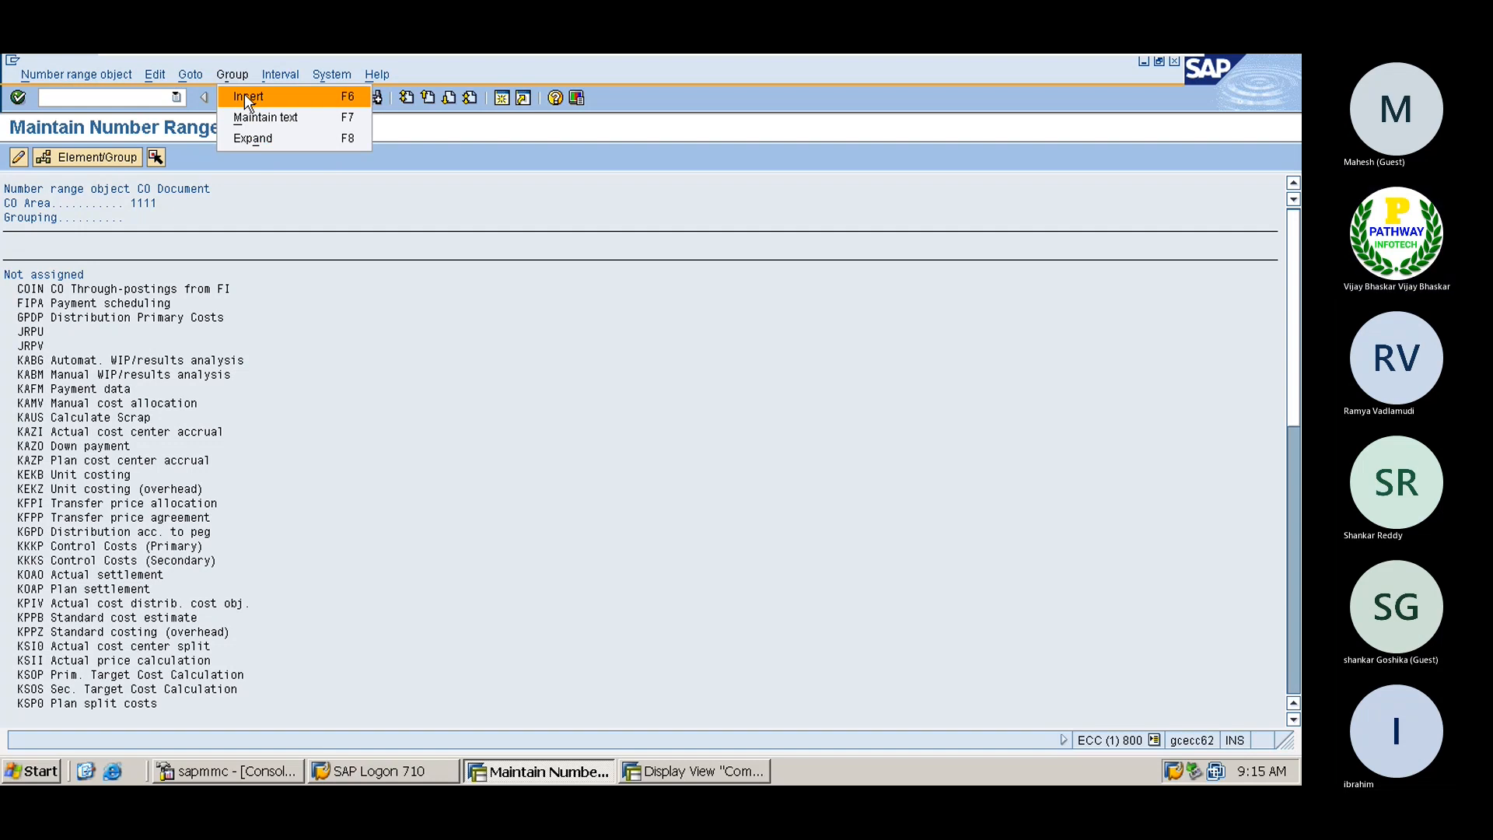
{"action": "left_click", "coordinate": [247, 97]}
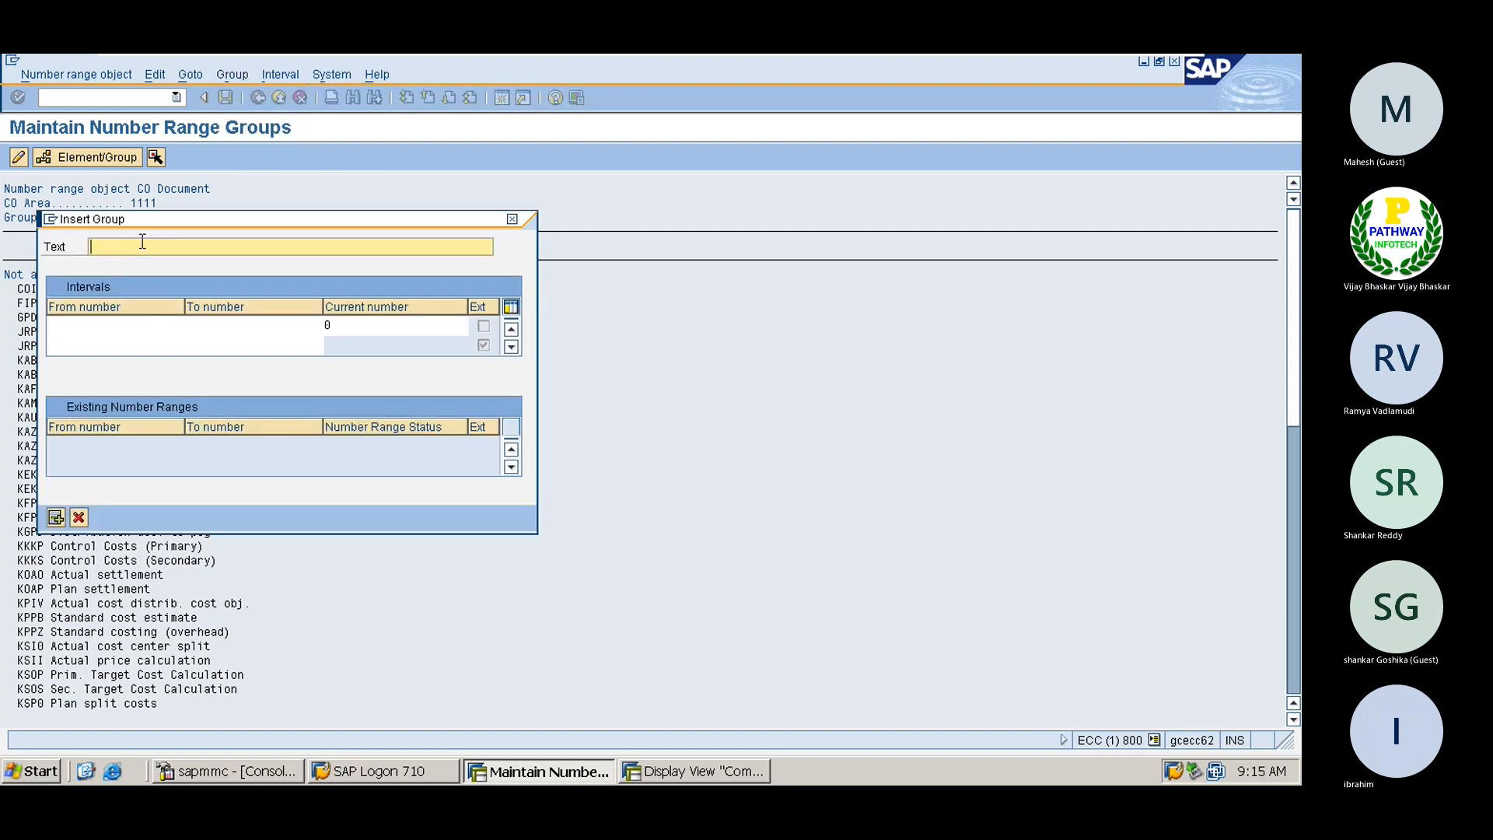
{"action": "type", "text": "Co NUmber Ranb="}
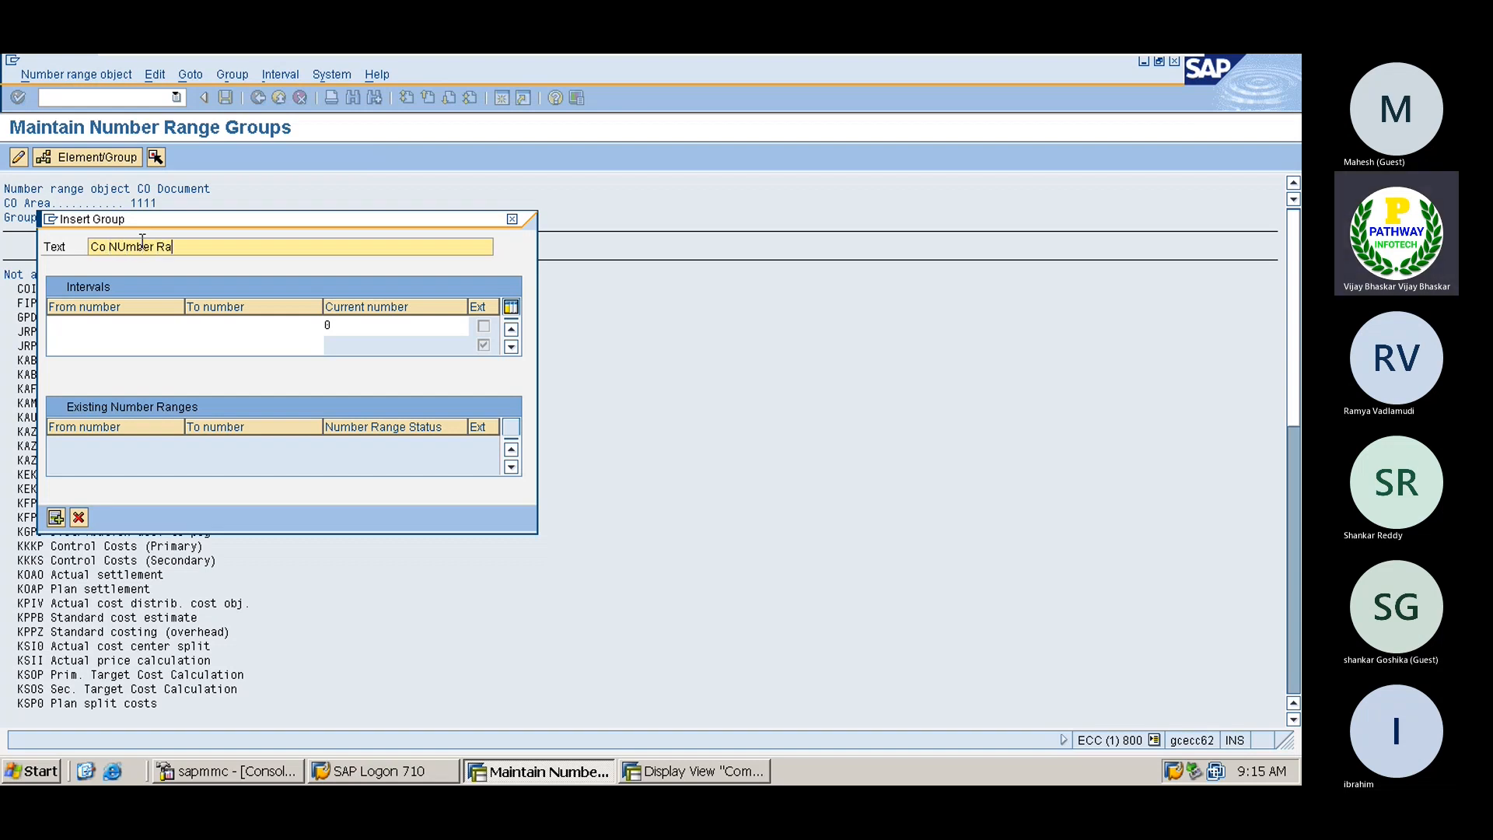
{"action": "key", "text": "BackSpace"}
{"action": "key", "text": "BackSpace"}
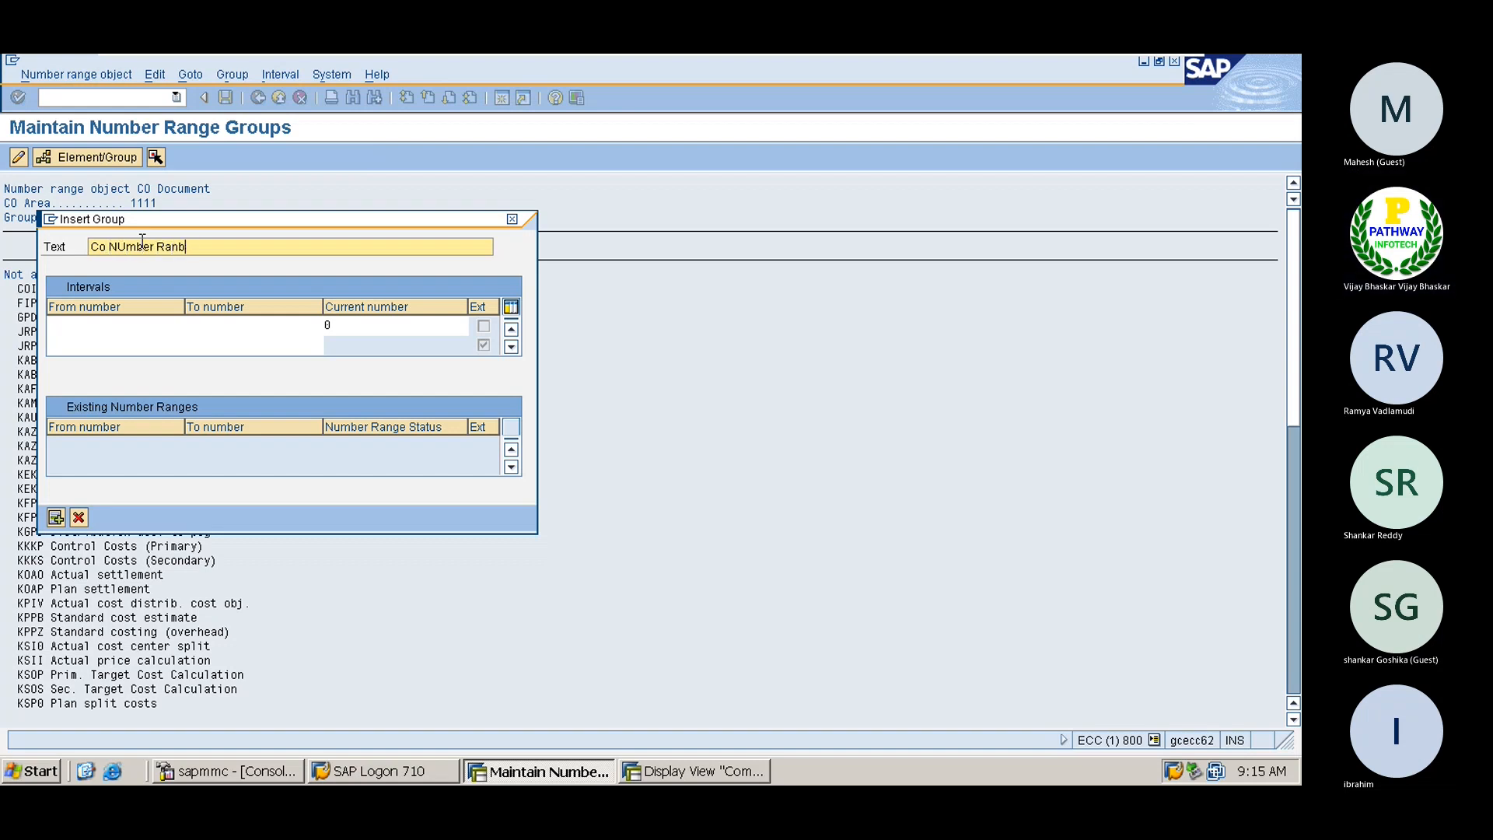
{"action": "type", "text": "nges of"}
{"action": "type", "text": "1111"}
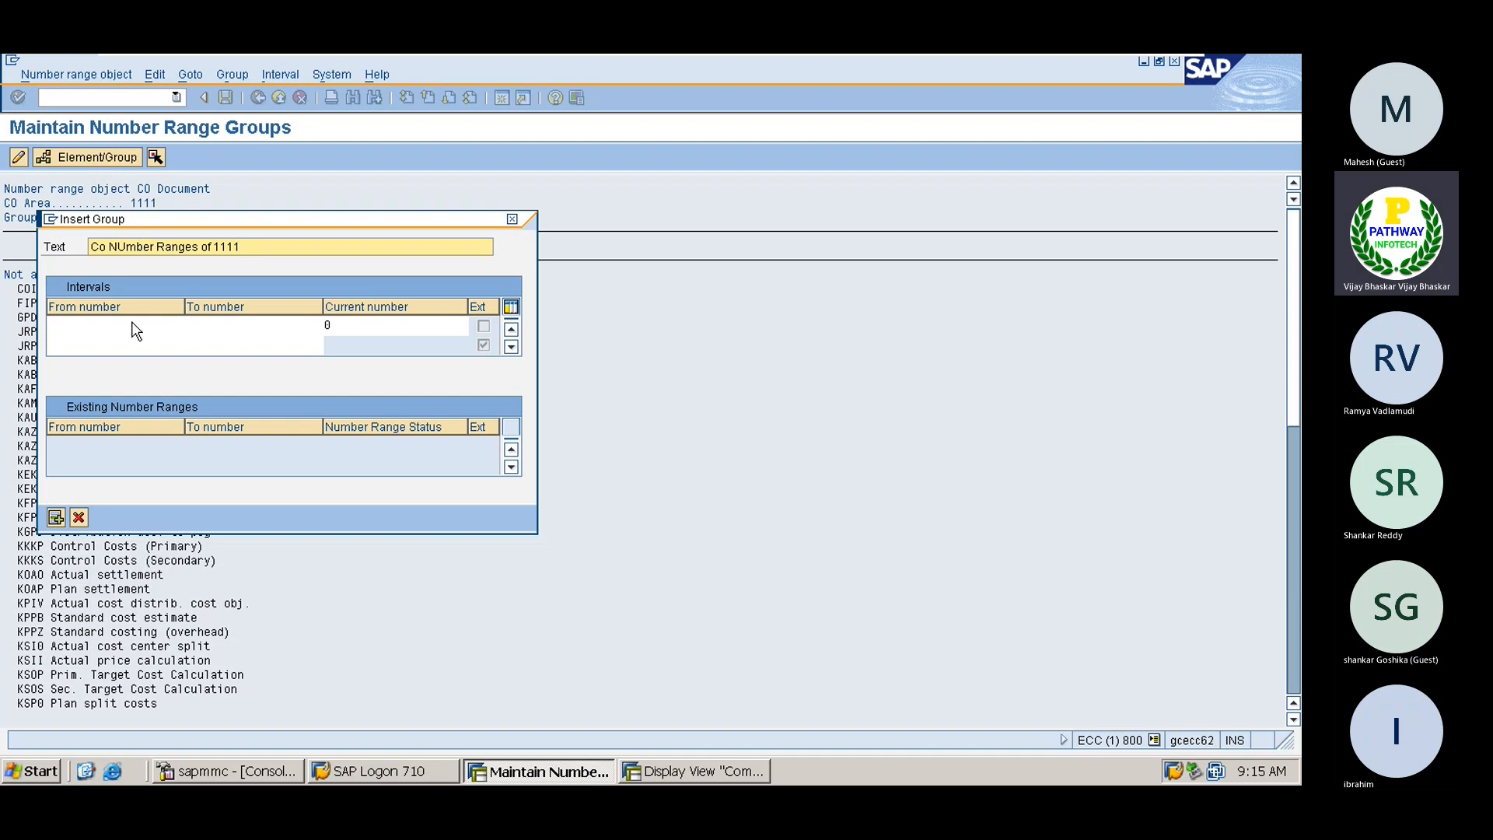
Give the group the interval 1 to 199999 and save it
{"action": "left_click", "coordinate": [96, 327]}
{"action": "type", "text": "1"}
{"action": "key", "text": "Tab"}
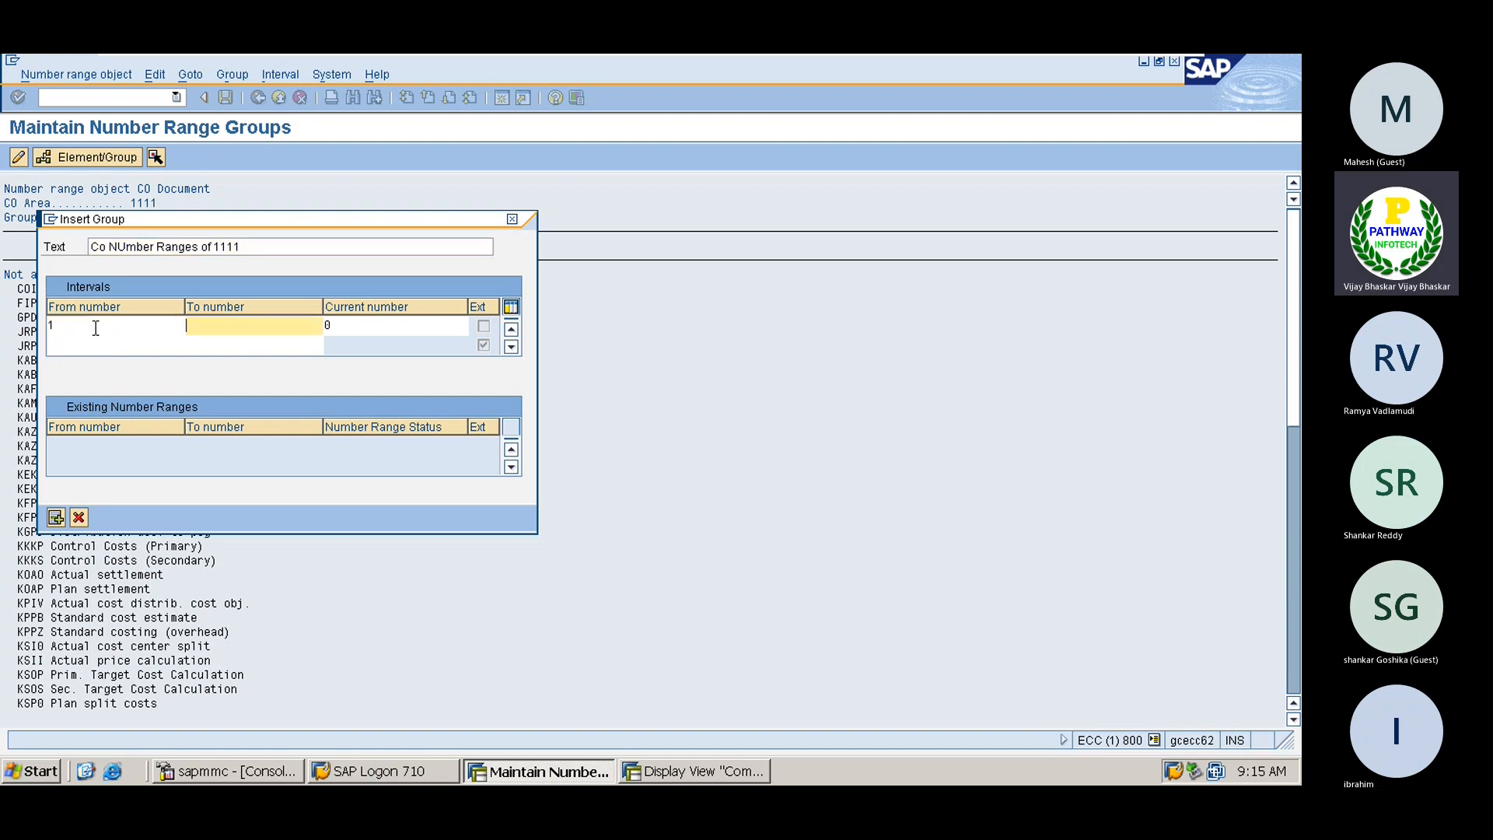
{"action": "type", "text": "1"}
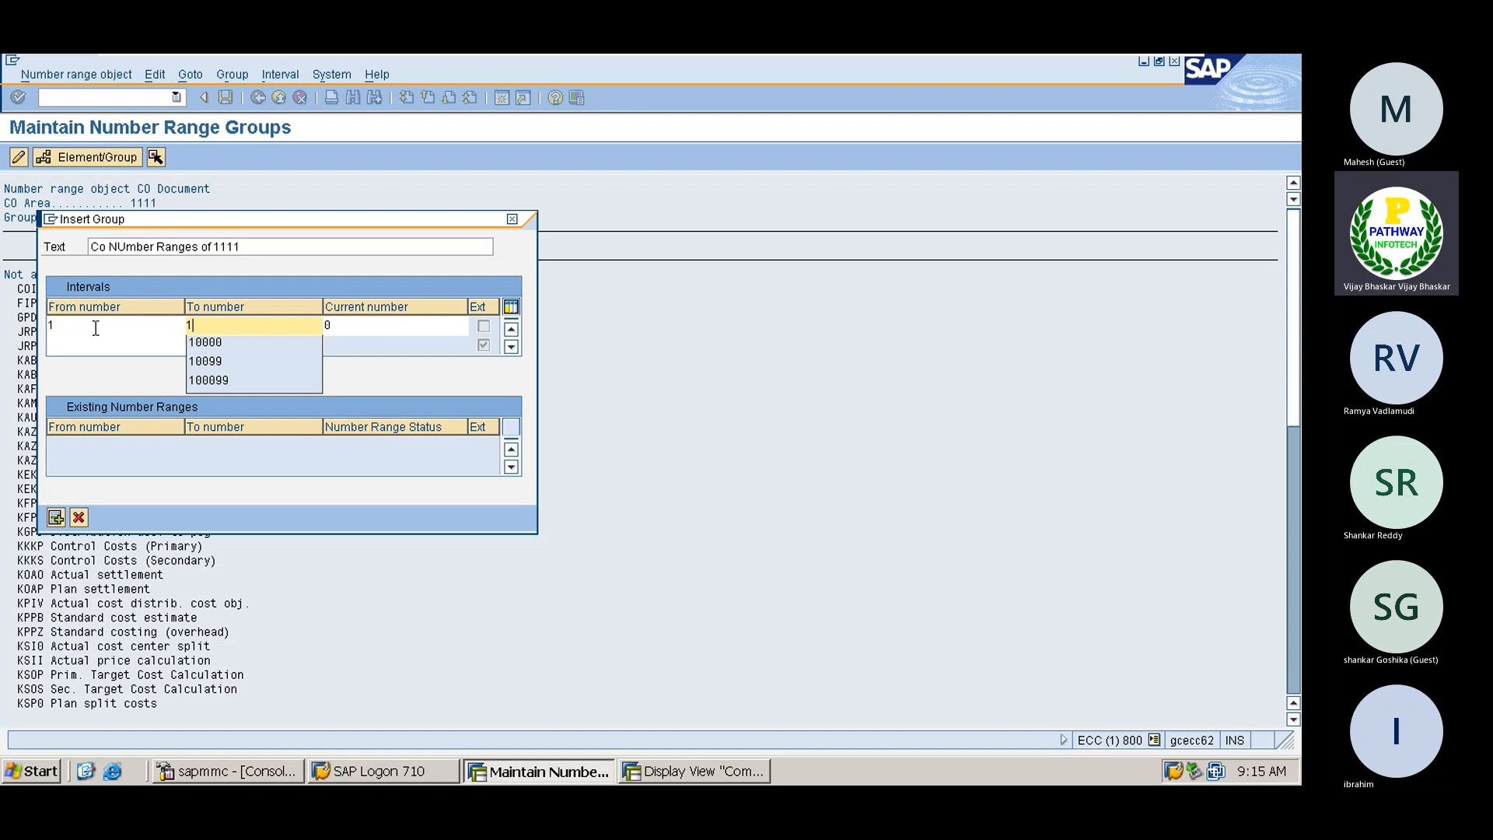
{"action": "type", "text": "000000"}
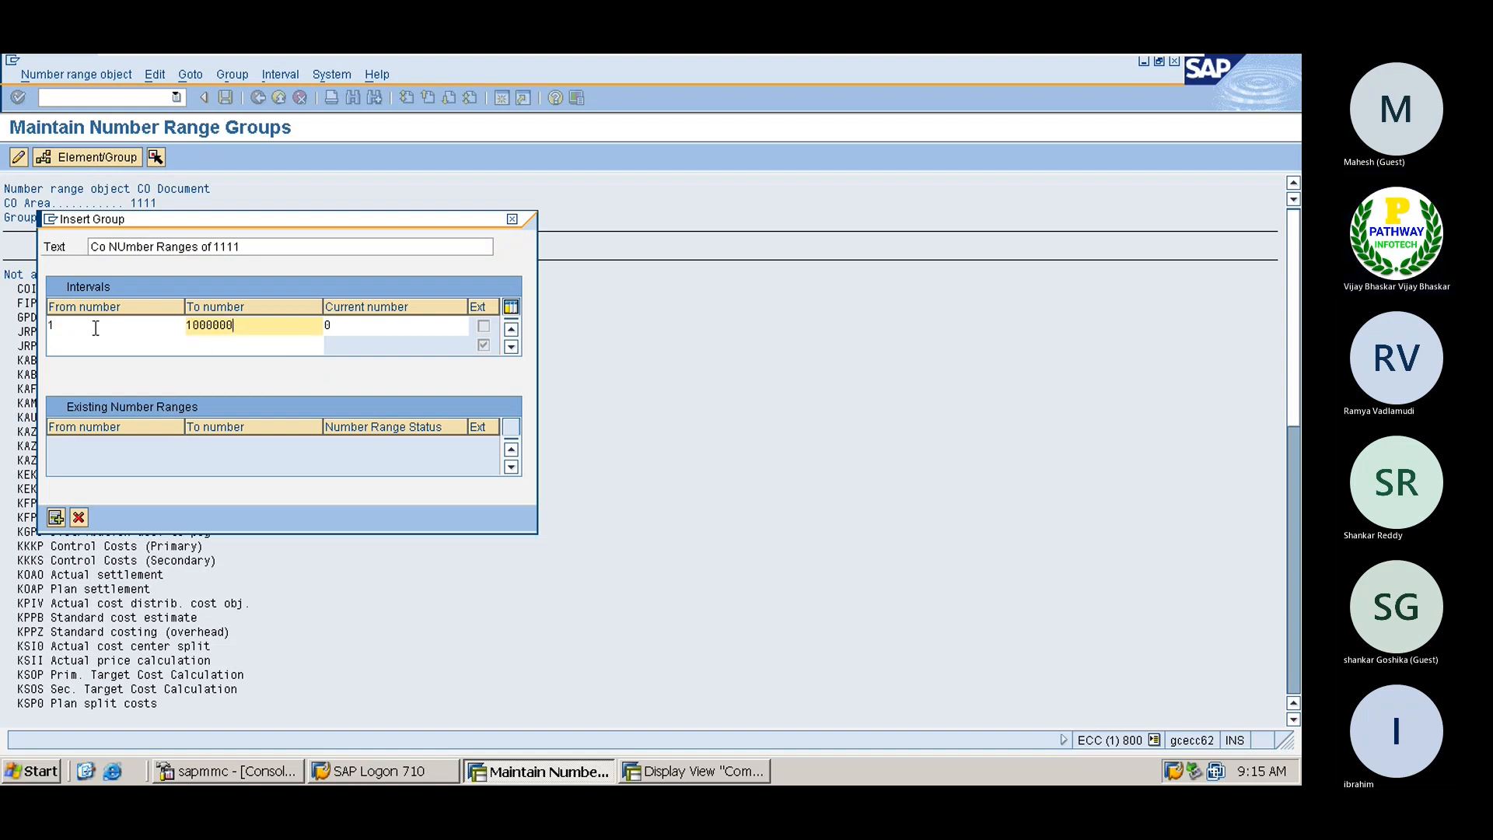
{"action": "key", "text": "BackSpace"}
{"action": "key", "text": "BackSpace"}
{"action": "key", "text": "BackSpace"}
{"action": "key", "text": "BackSpace"}
{"action": "key", "text": "BackSpace"}
{"action": "key", "text": "BackSpace"}
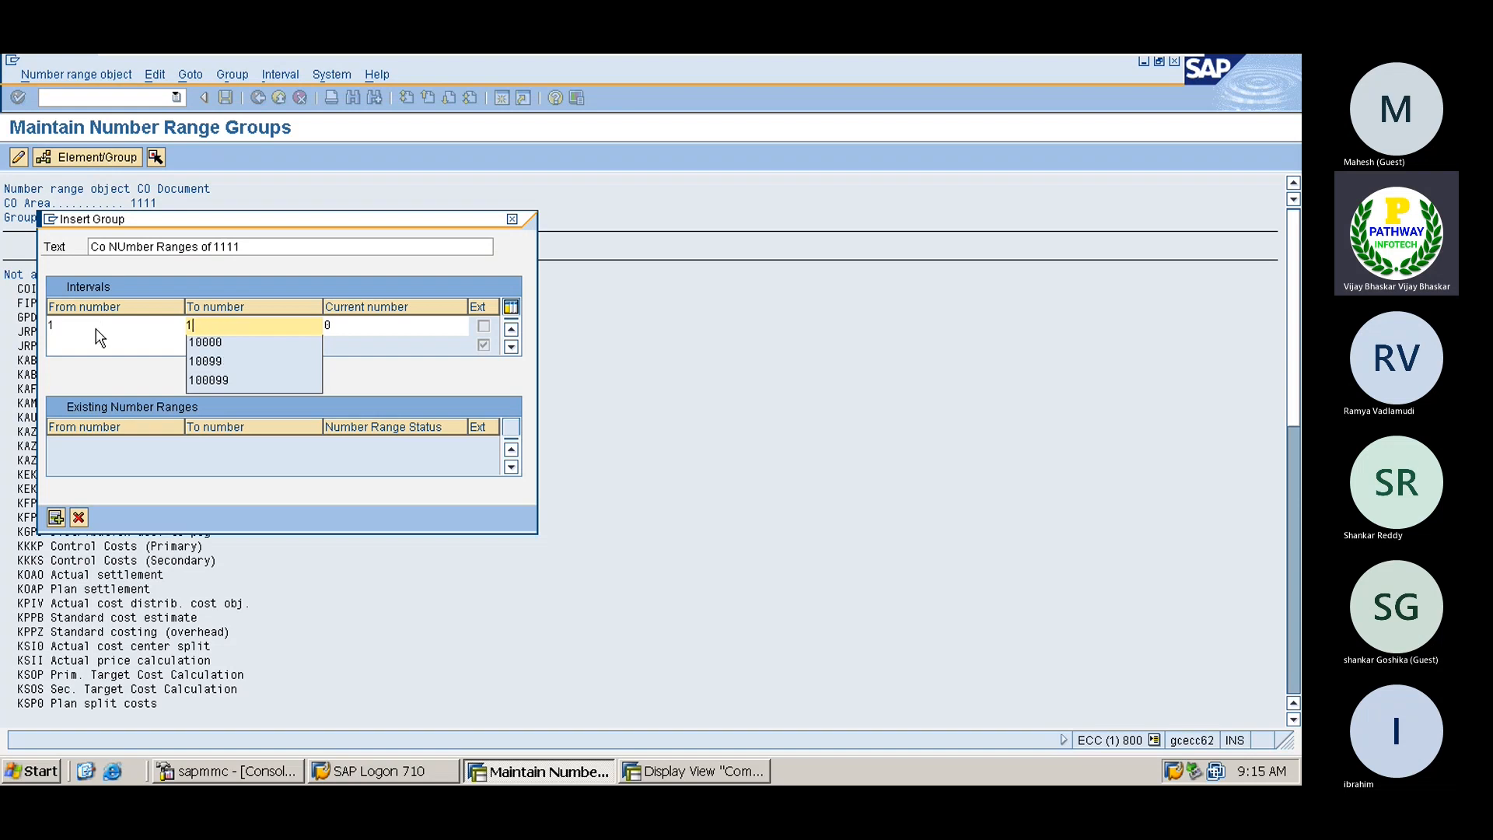
{"action": "type", "text": "999999"}
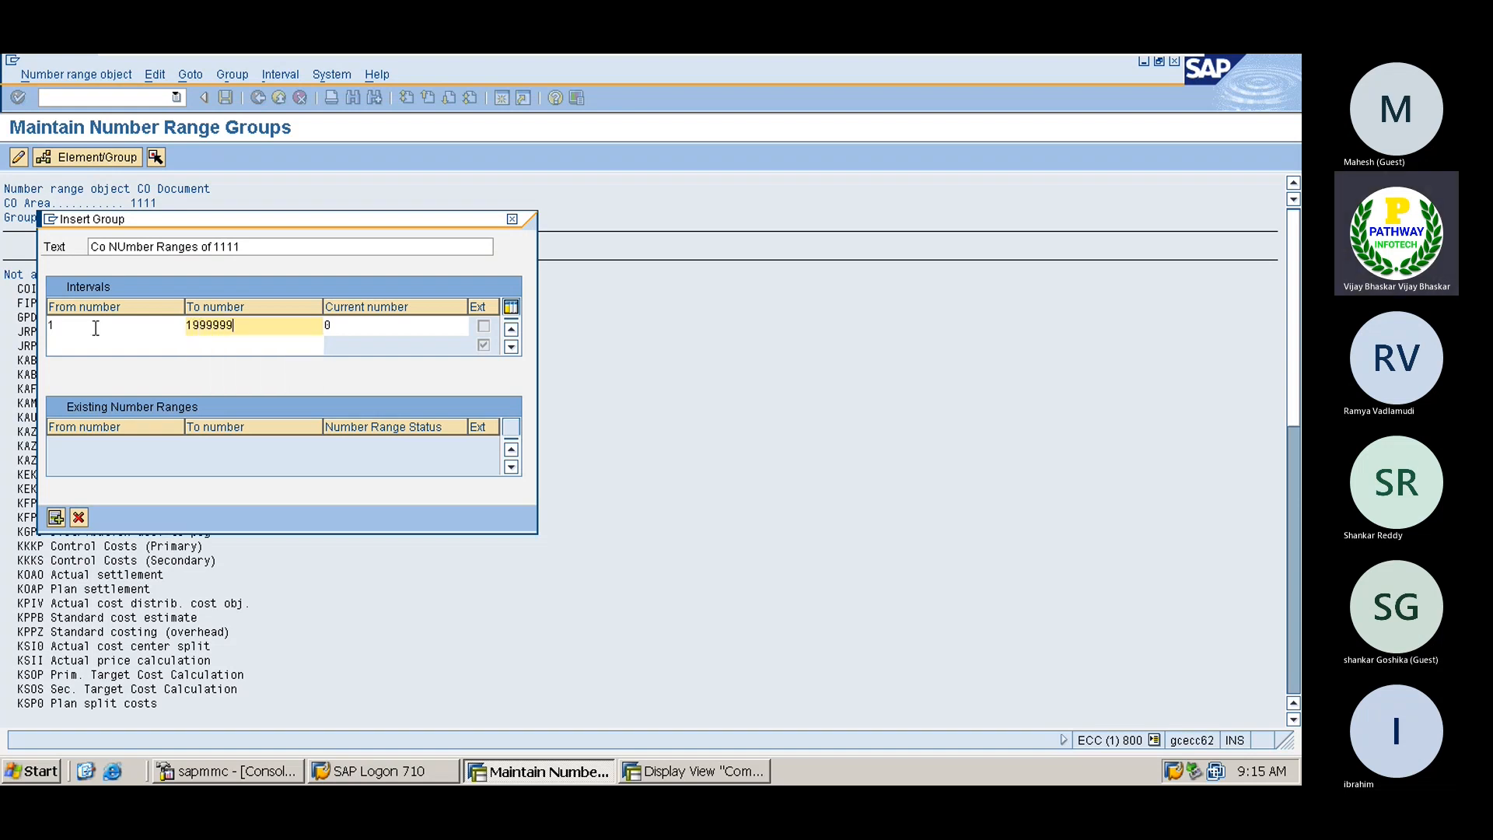
{"action": "key", "text": "Return"}
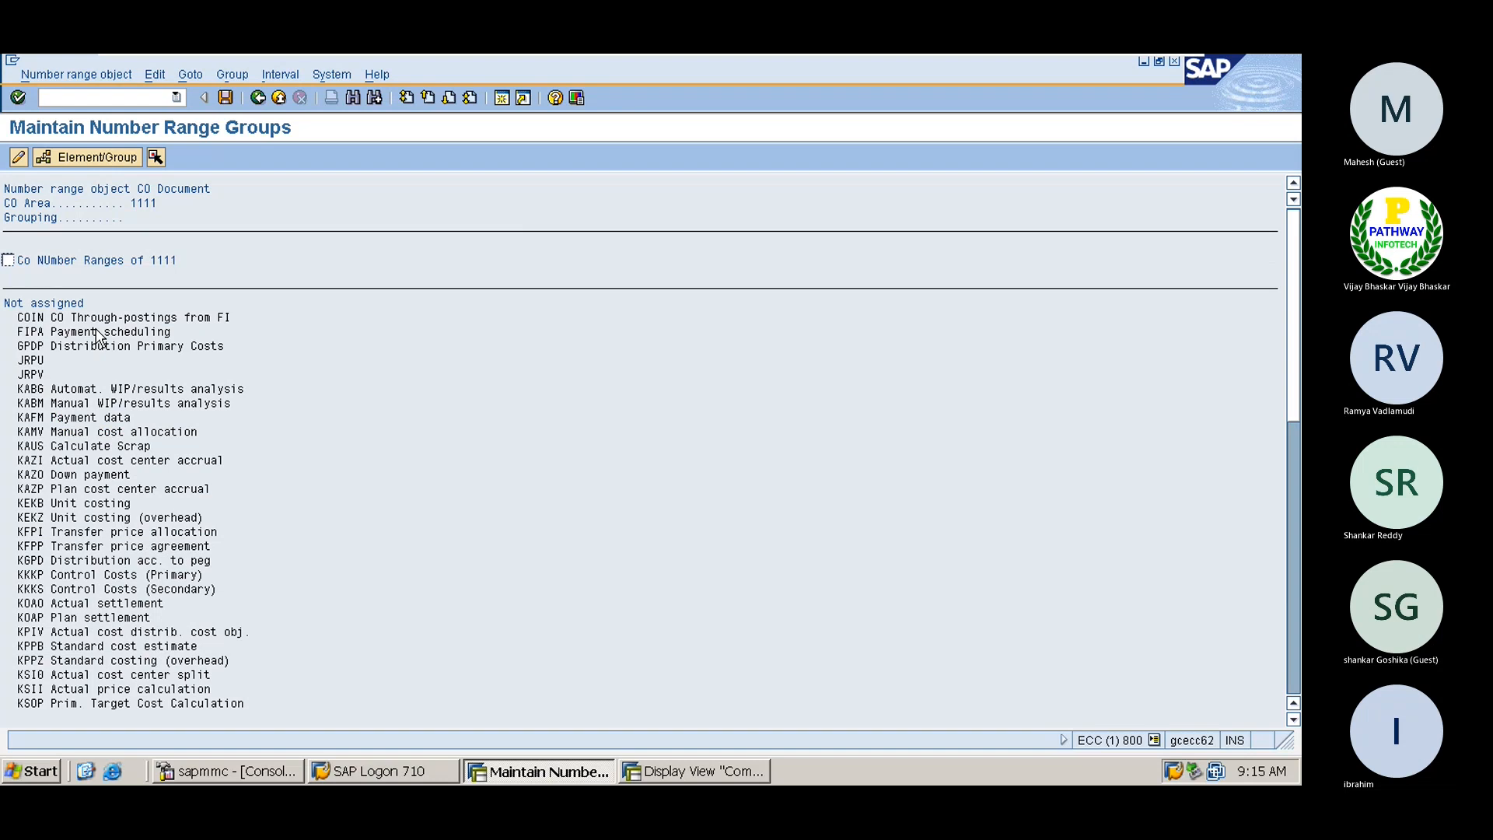
{"action": "left_click", "coordinate": [226, 98]}
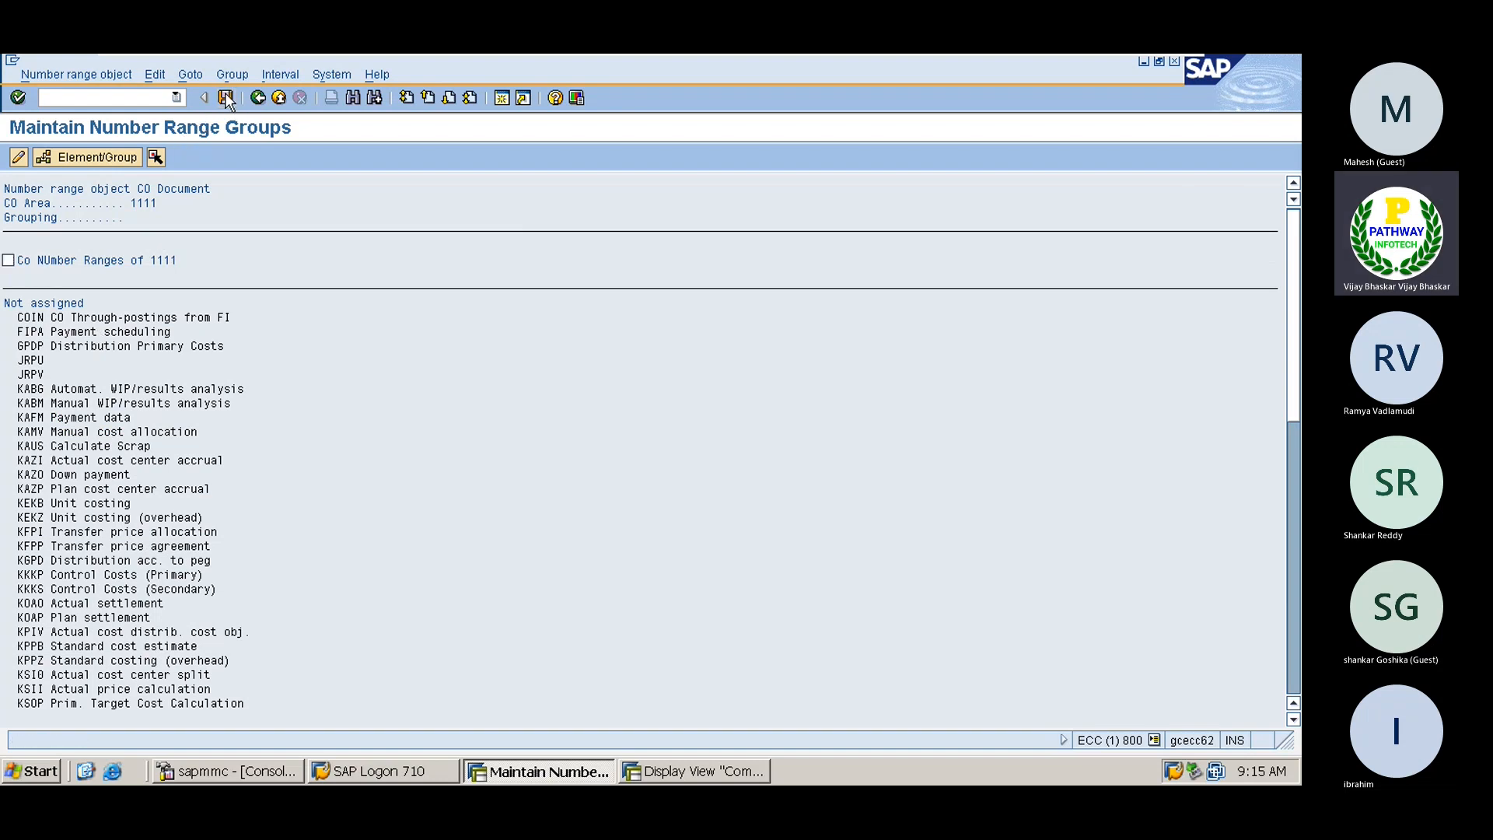
{"action": "left_click", "coordinate": [84, 578]}
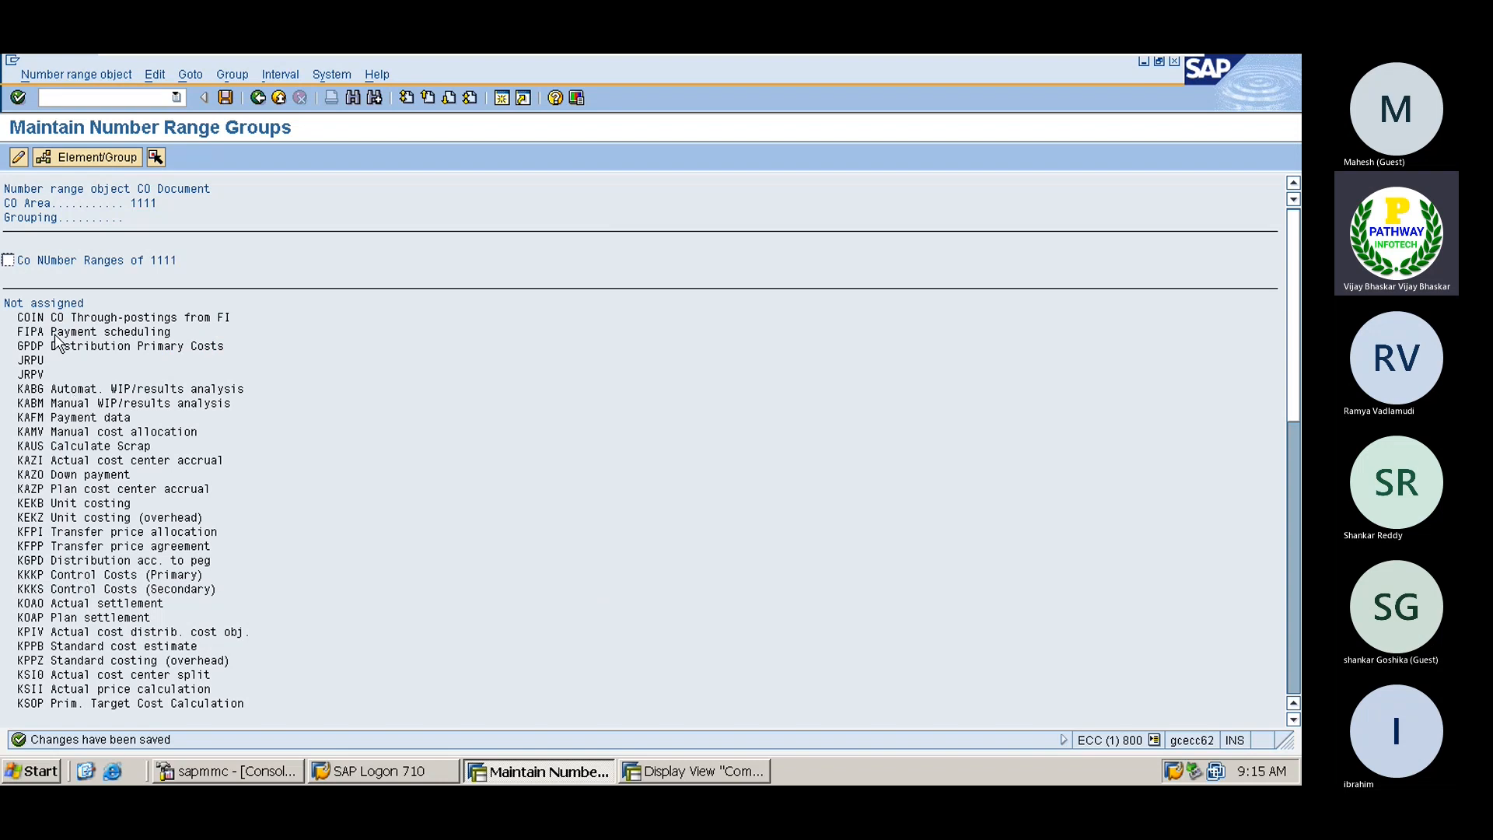
Assign COIN (CO Through-postings from FI) to the 'Co NUmber Ranges of 1111' group
{"action": "left_click", "coordinate": [35, 319]}
{"action": "left_click", "coordinate": [8, 259]}
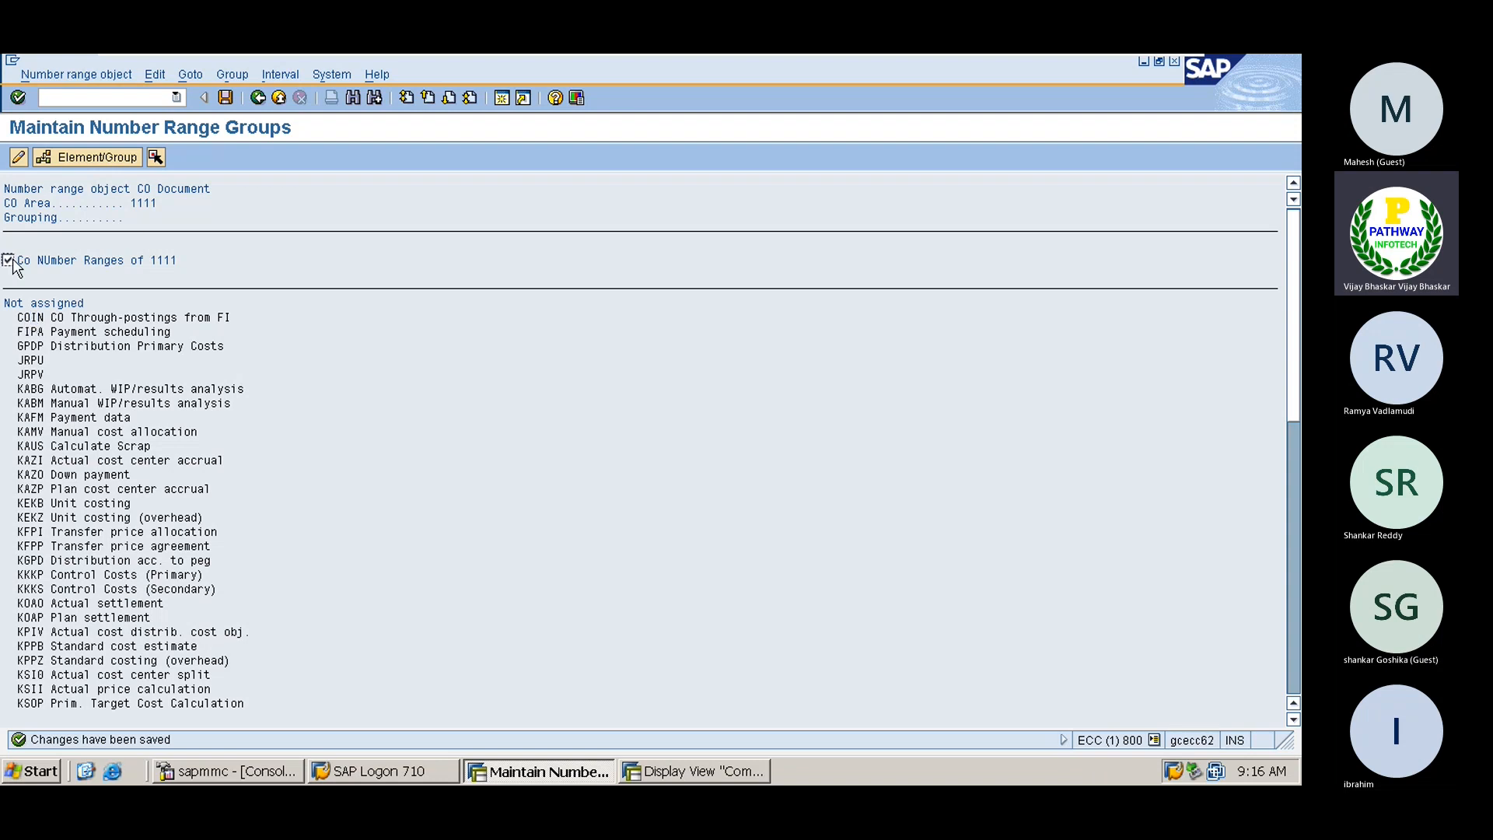
{"action": "left_click", "coordinate": [33, 317]}
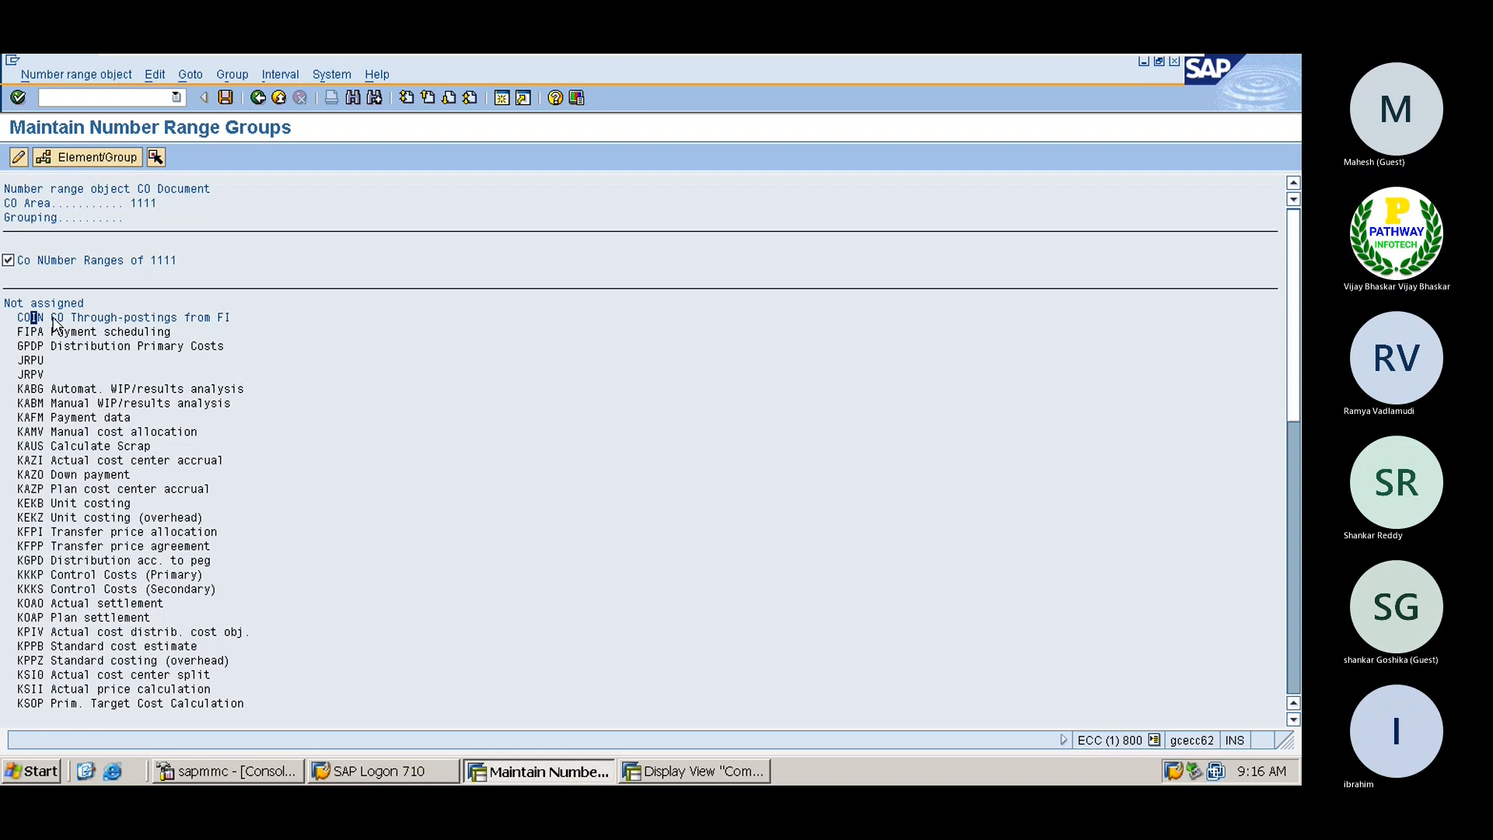
{"action": "left_click", "coordinate": [67, 319]}
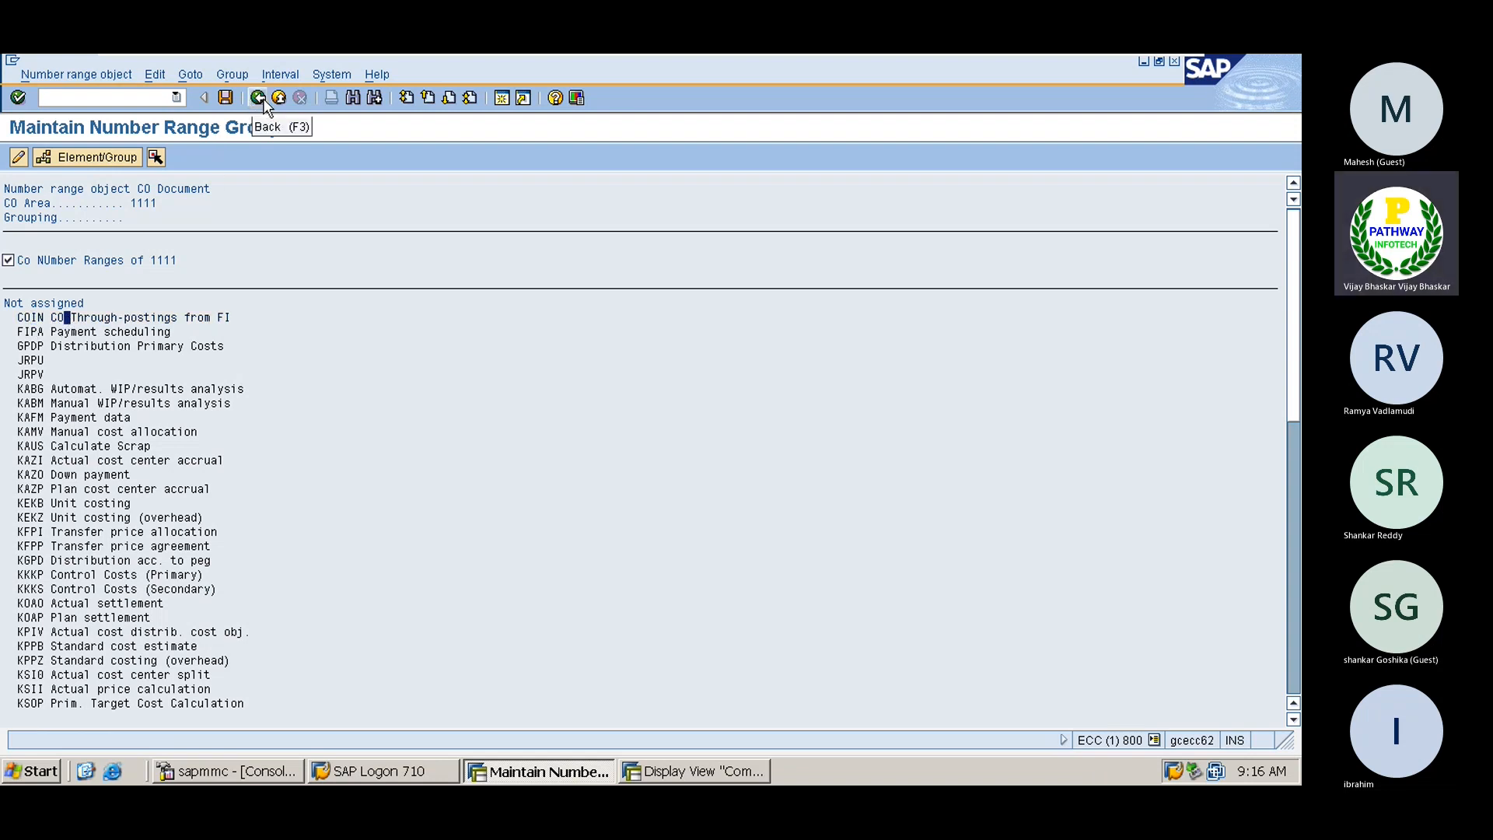
{"action": "left_click", "coordinate": [71, 157]}
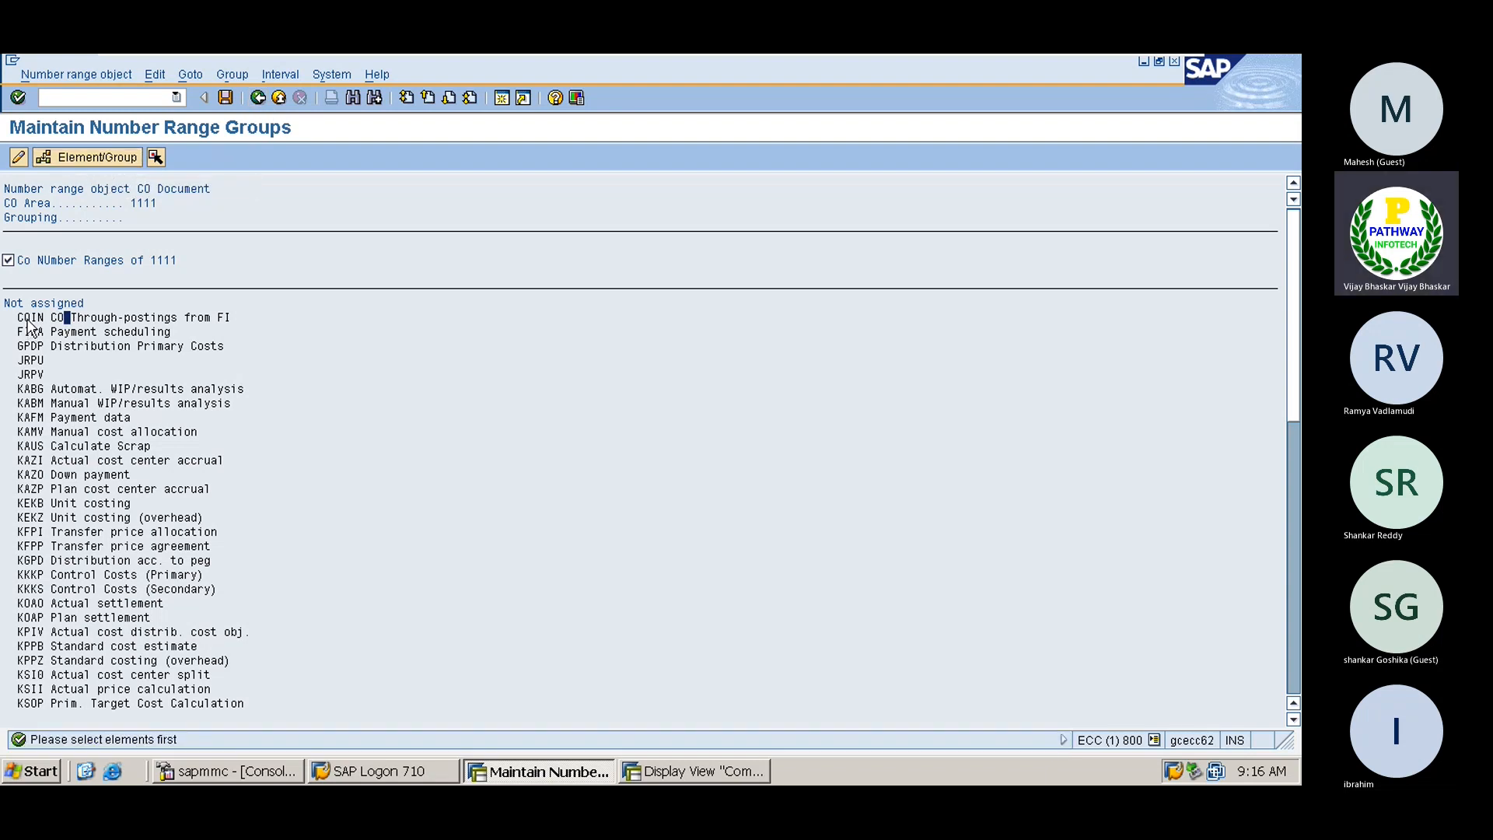
{"action": "left_click", "coordinate": [27, 317]}
{"action": "left_click", "coordinate": [96, 159]}
{"action": "left_click", "coordinate": [8, 260]}
{"action": "left_click", "coordinate": [38, 319]}
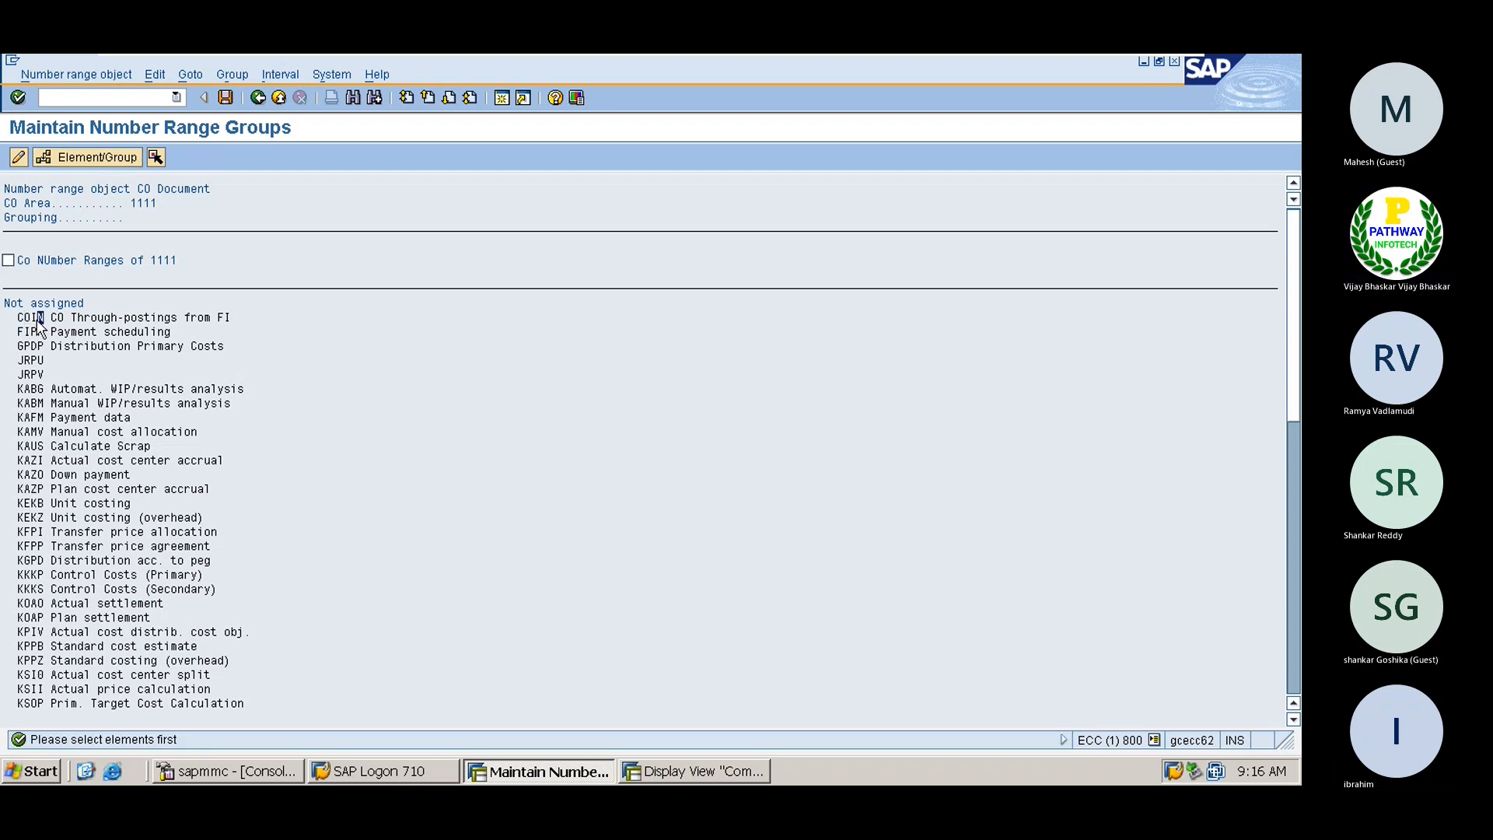
{"action": "left_click", "coordinate": [8, 260]}
{"action": "left_click", "coordinate": [76, 161]}
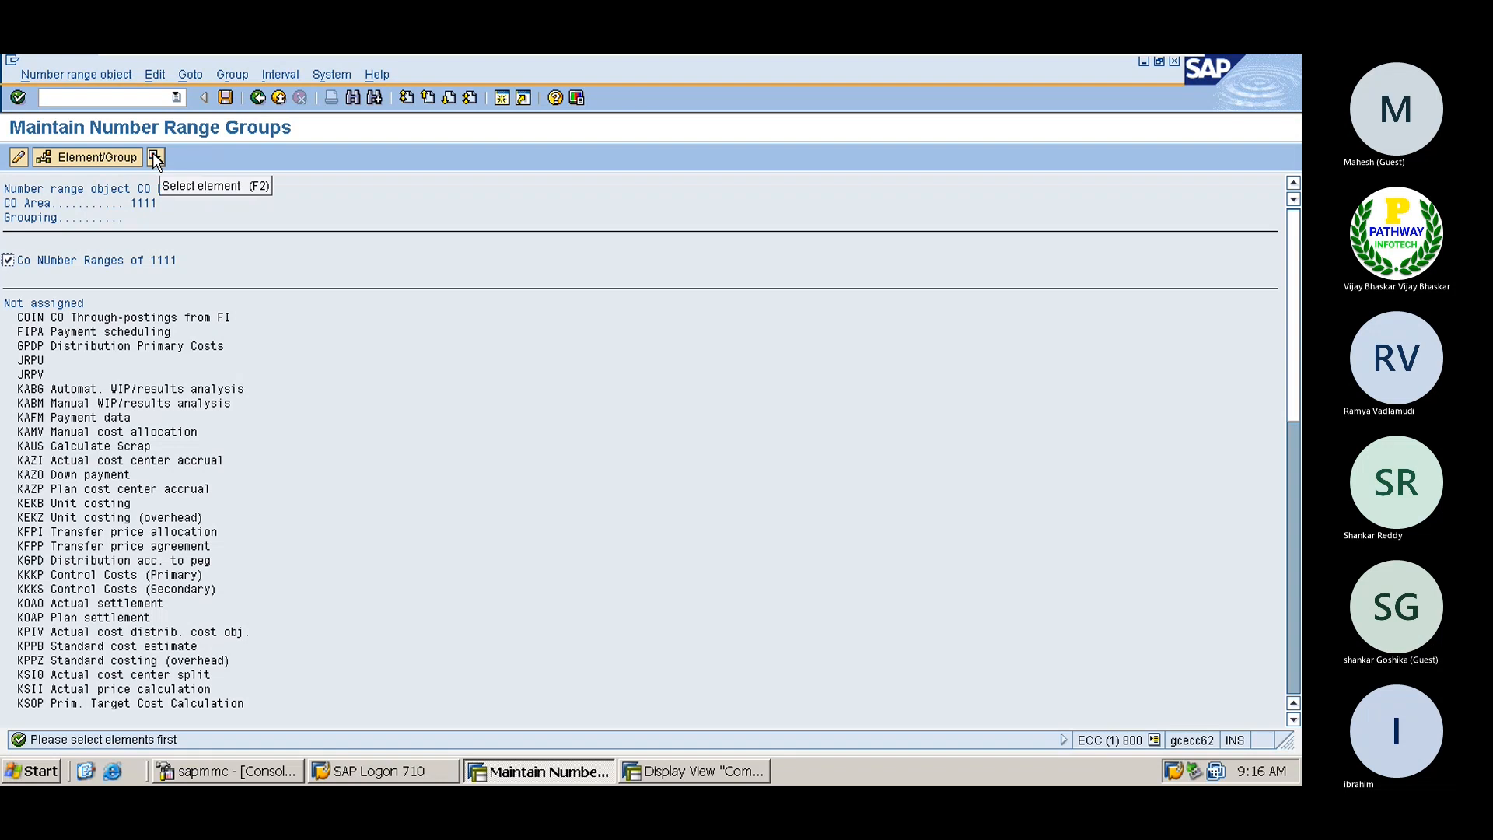
{"action": "double_click", "coordinate": [100, 317]}
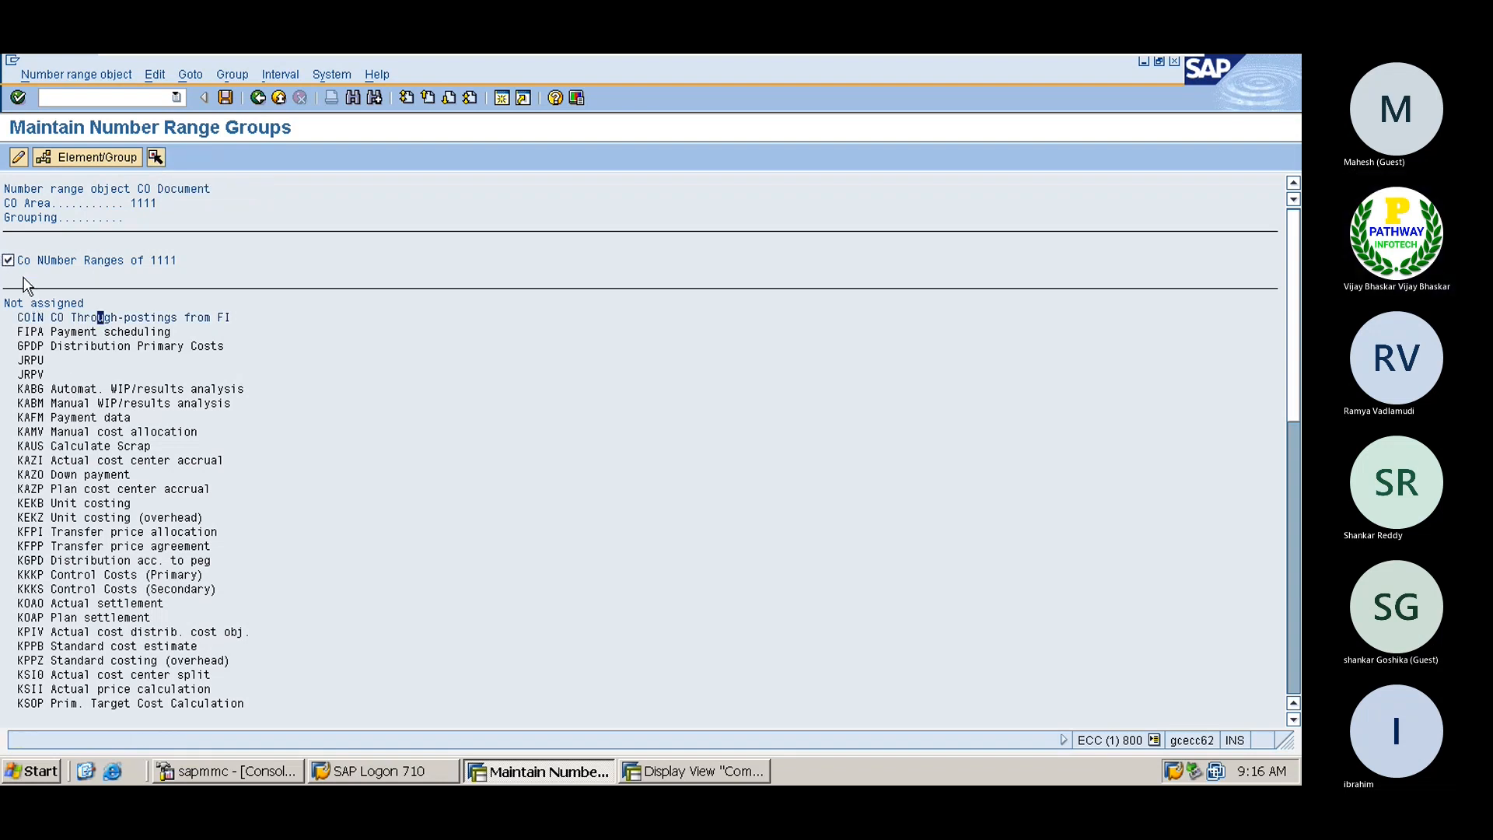
{"action": "left_click", "coordinate": [87, 157]}
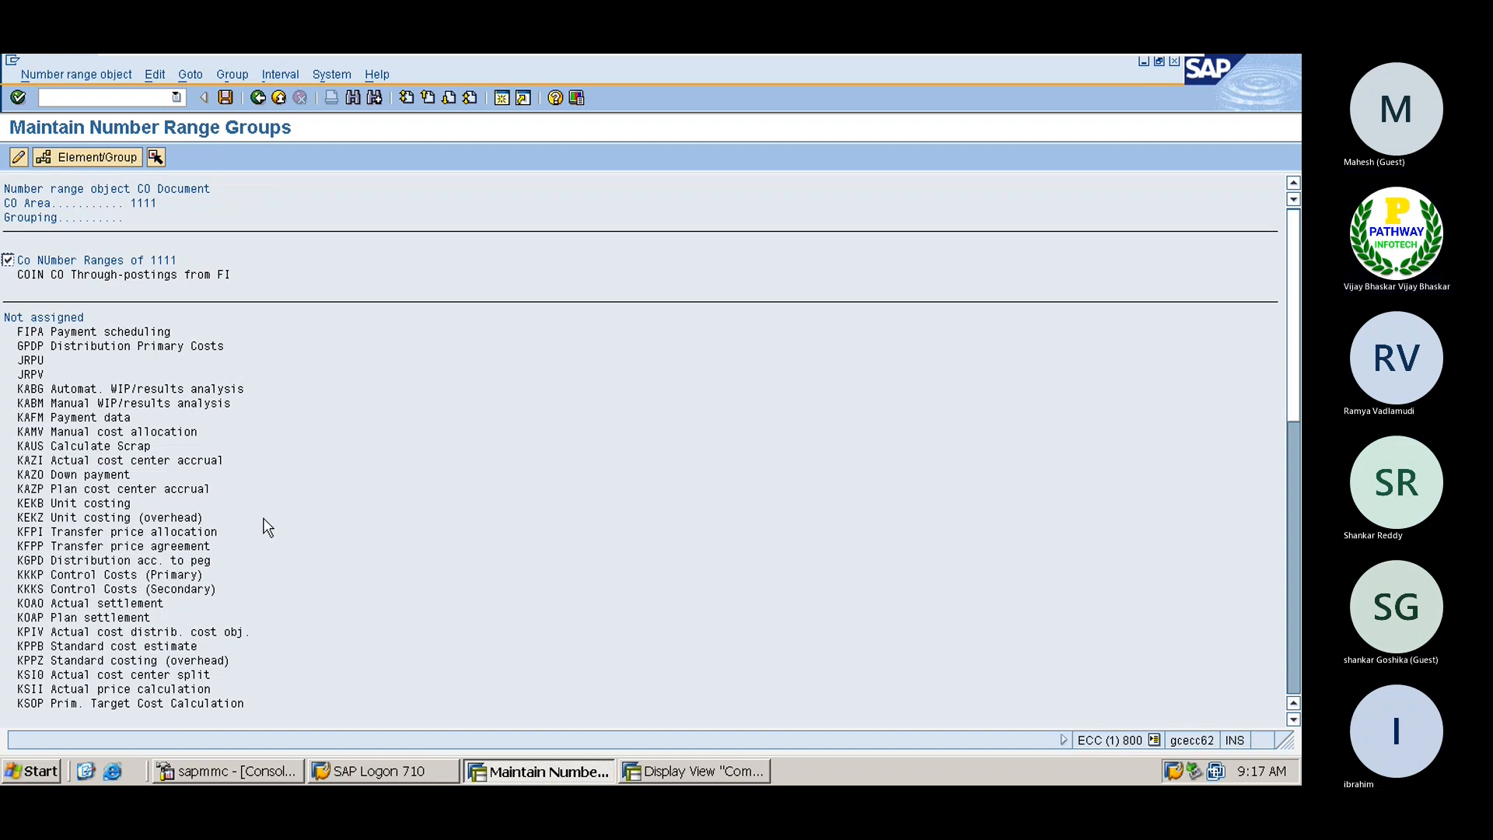
Find RKU1 Repost costs, assign it to the 1111 group, and save
{"action": "key", "text": "ctrl+f"}
{"action": "type", "text": "RKu1"}
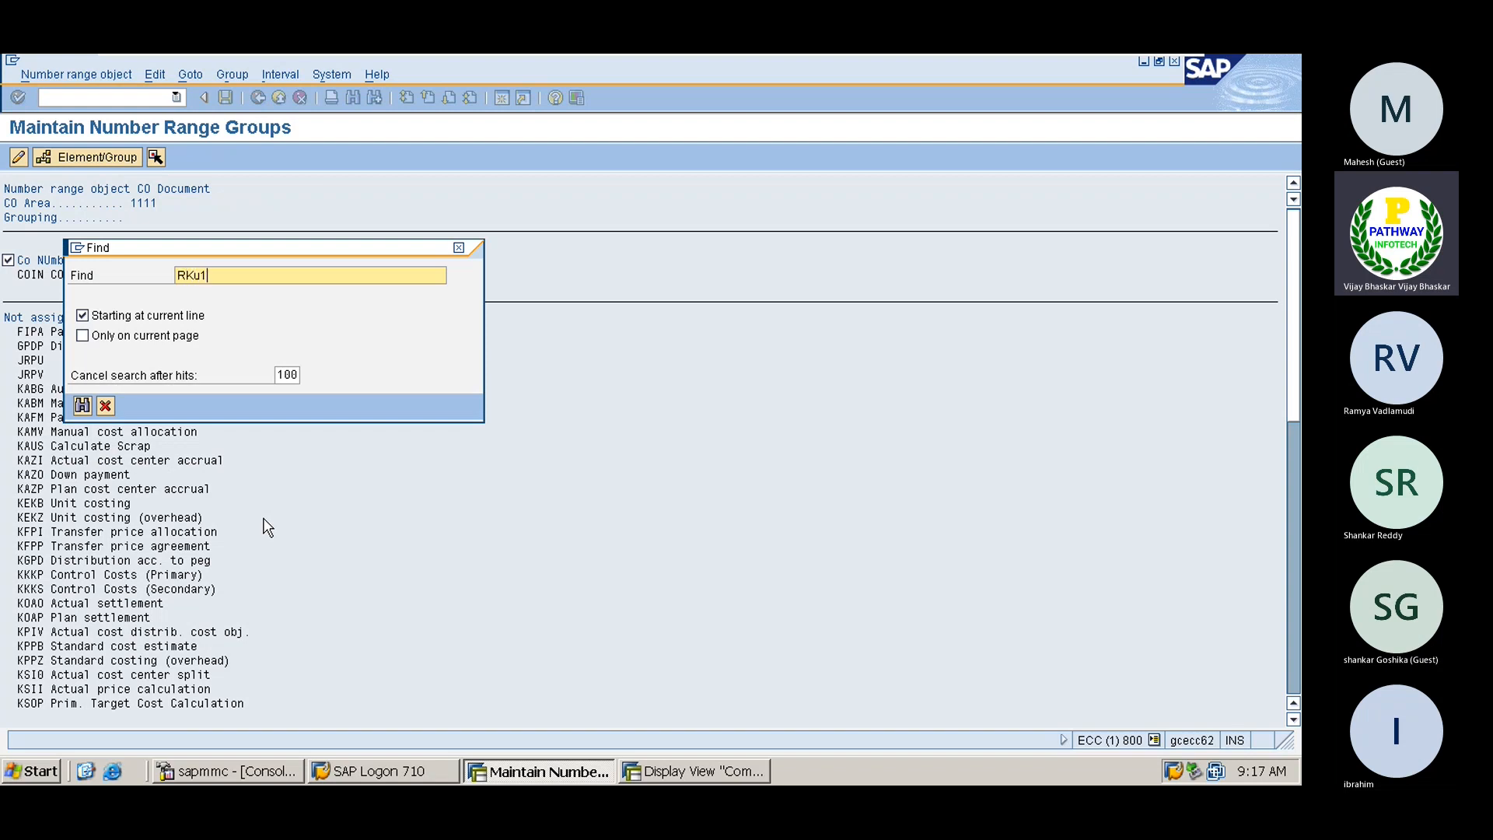
{"action": "key", "text": "Return"}
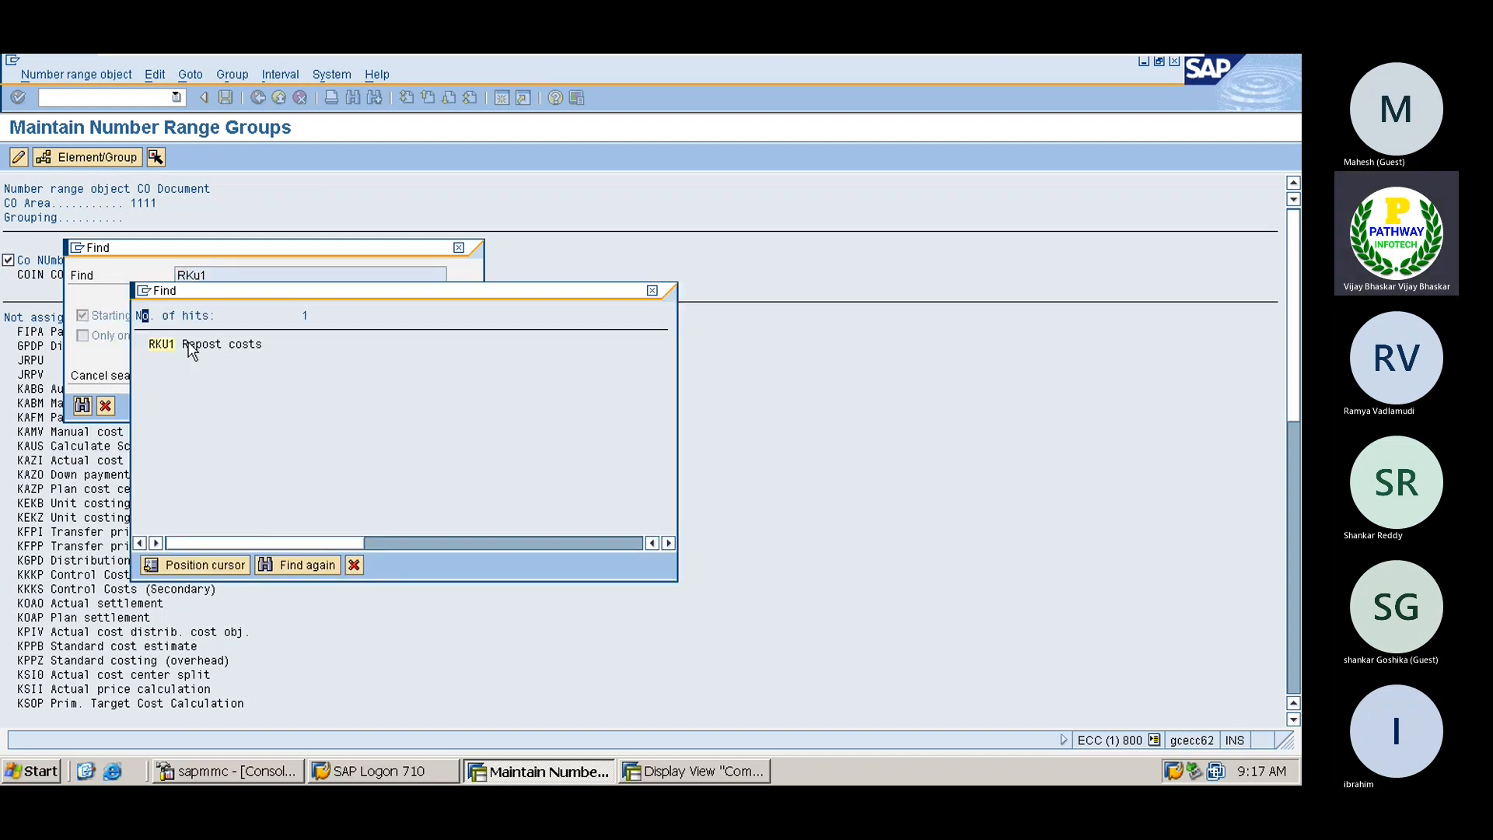
{"action": "double_click", "coordinate": [162, 346]}
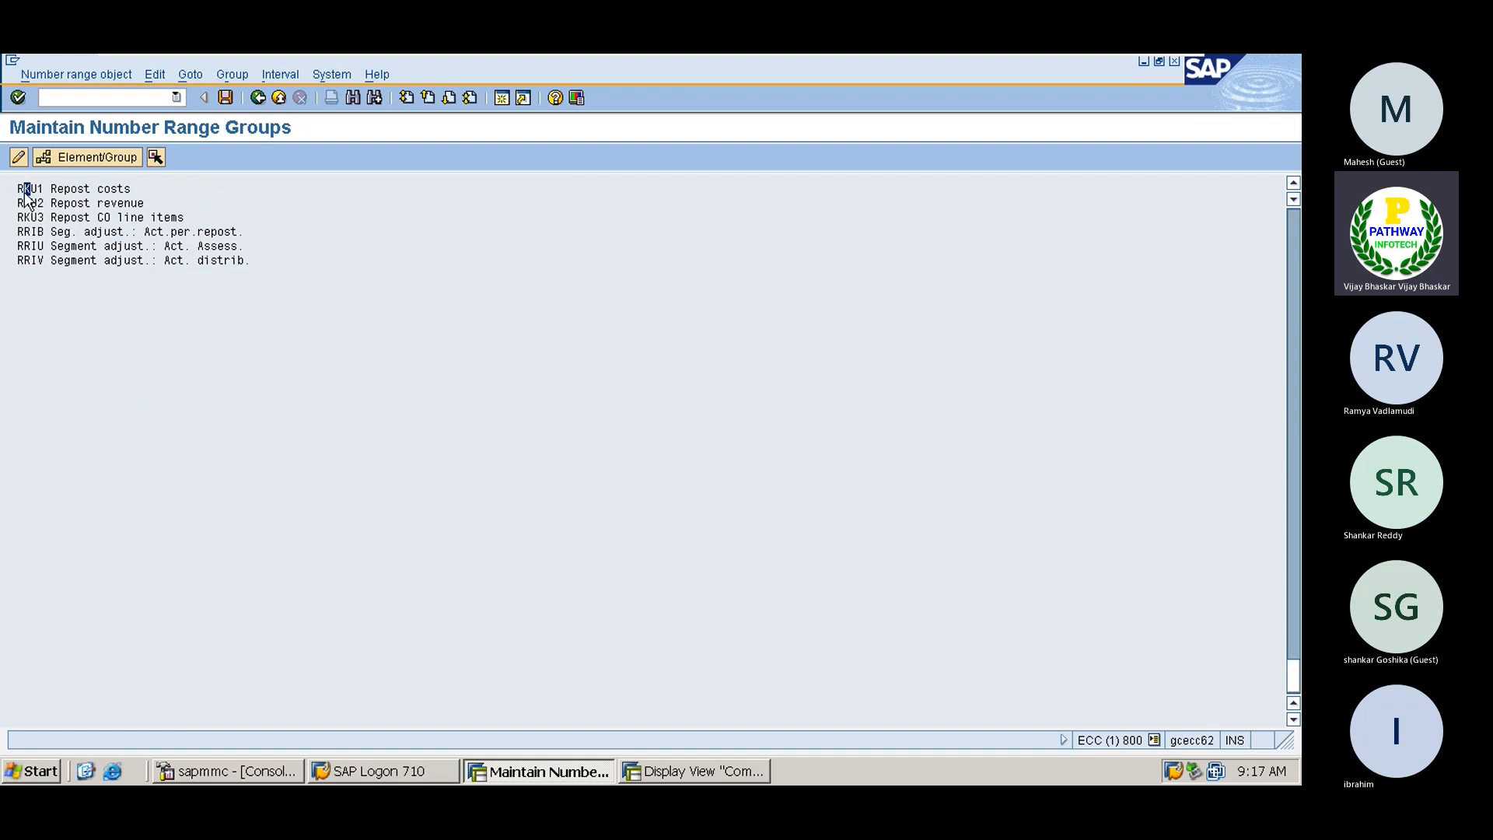
{"action": "left_click", "coordinate": [56, 188]}
{"action": "left_click", "coordinate": [92, 158]}
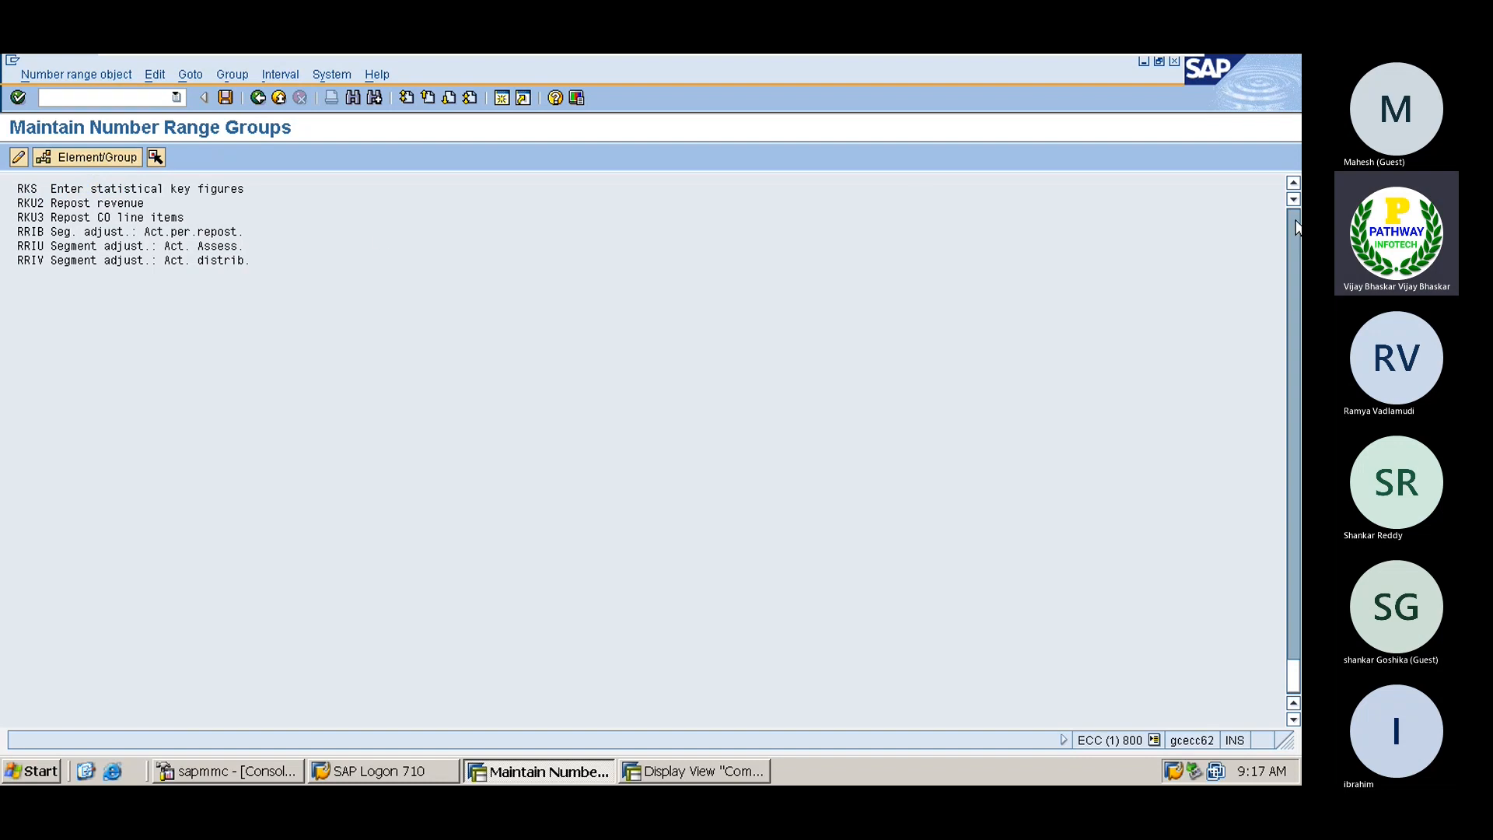
{"action": "scroll", "coordinate": [1295, 227], "scroll_direction": "up", "scroll_amount": 10}
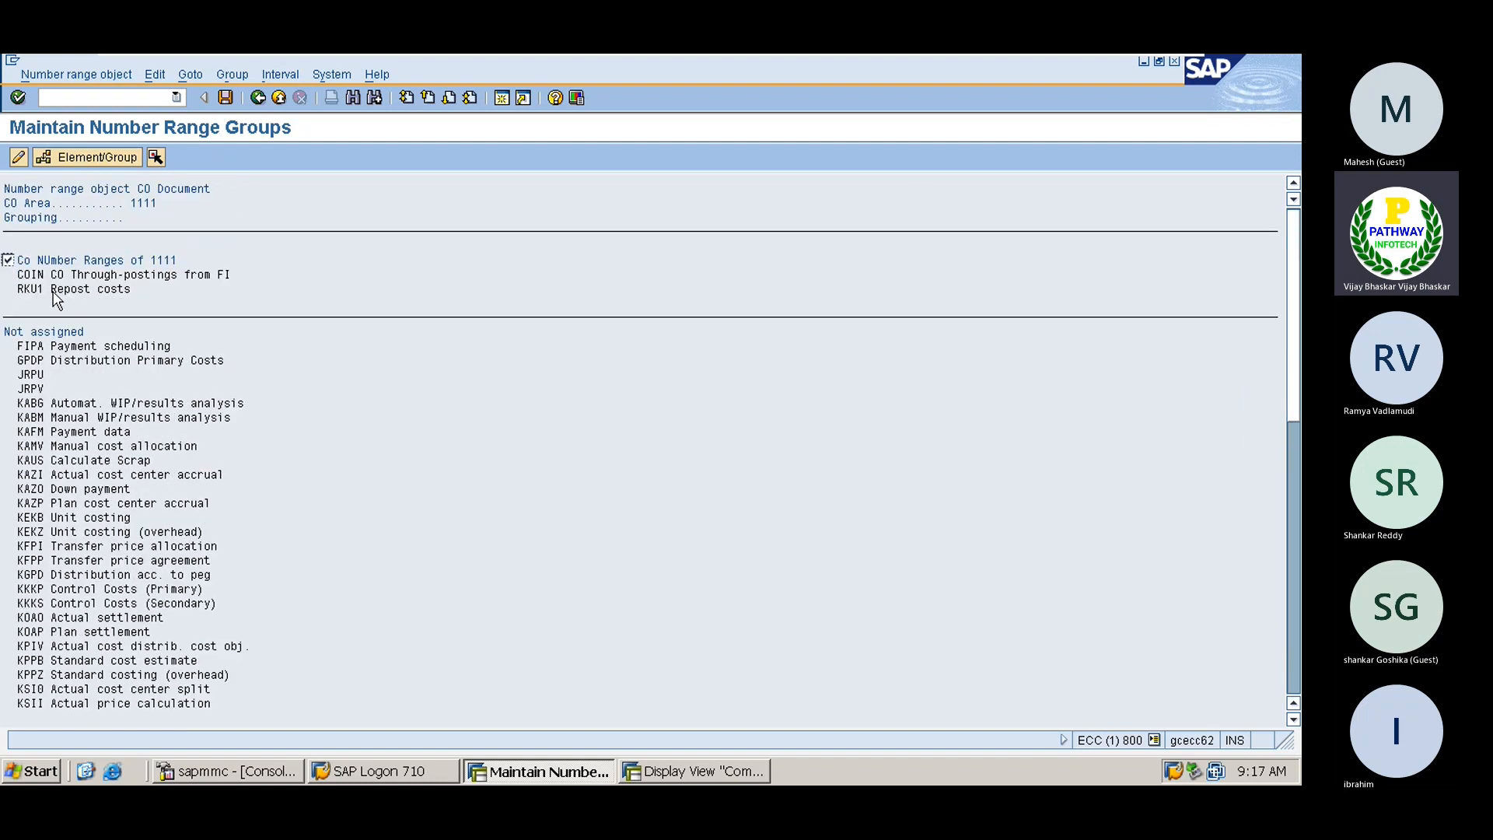
{"action": "left_click", "coordinate": [225, 98]}
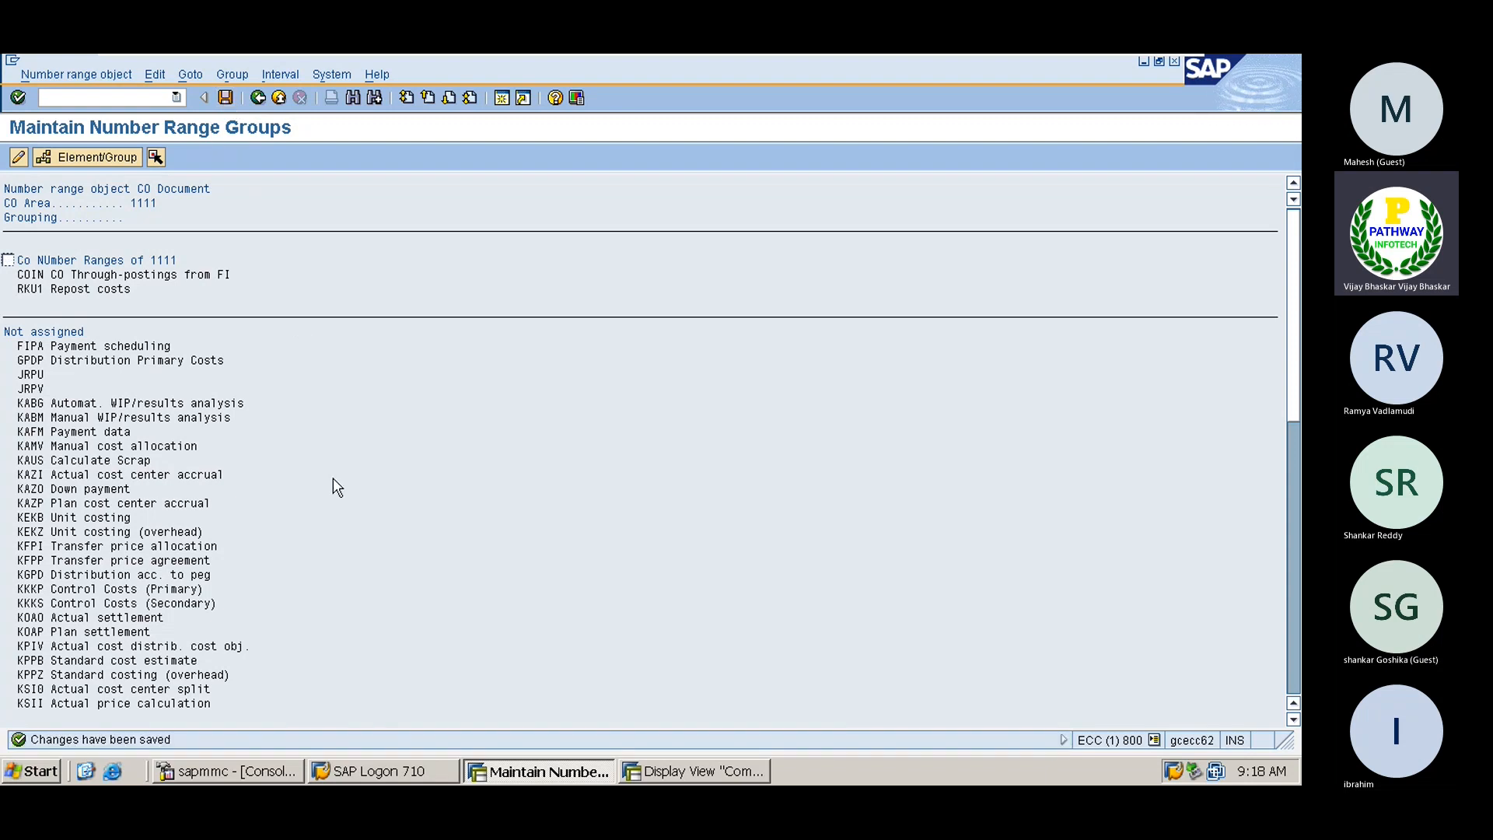
Search for RKP1 Planning primary costs and try assigning it to the marked 1111 group
{"action": "left_click", "coordinate": [226, 100]}
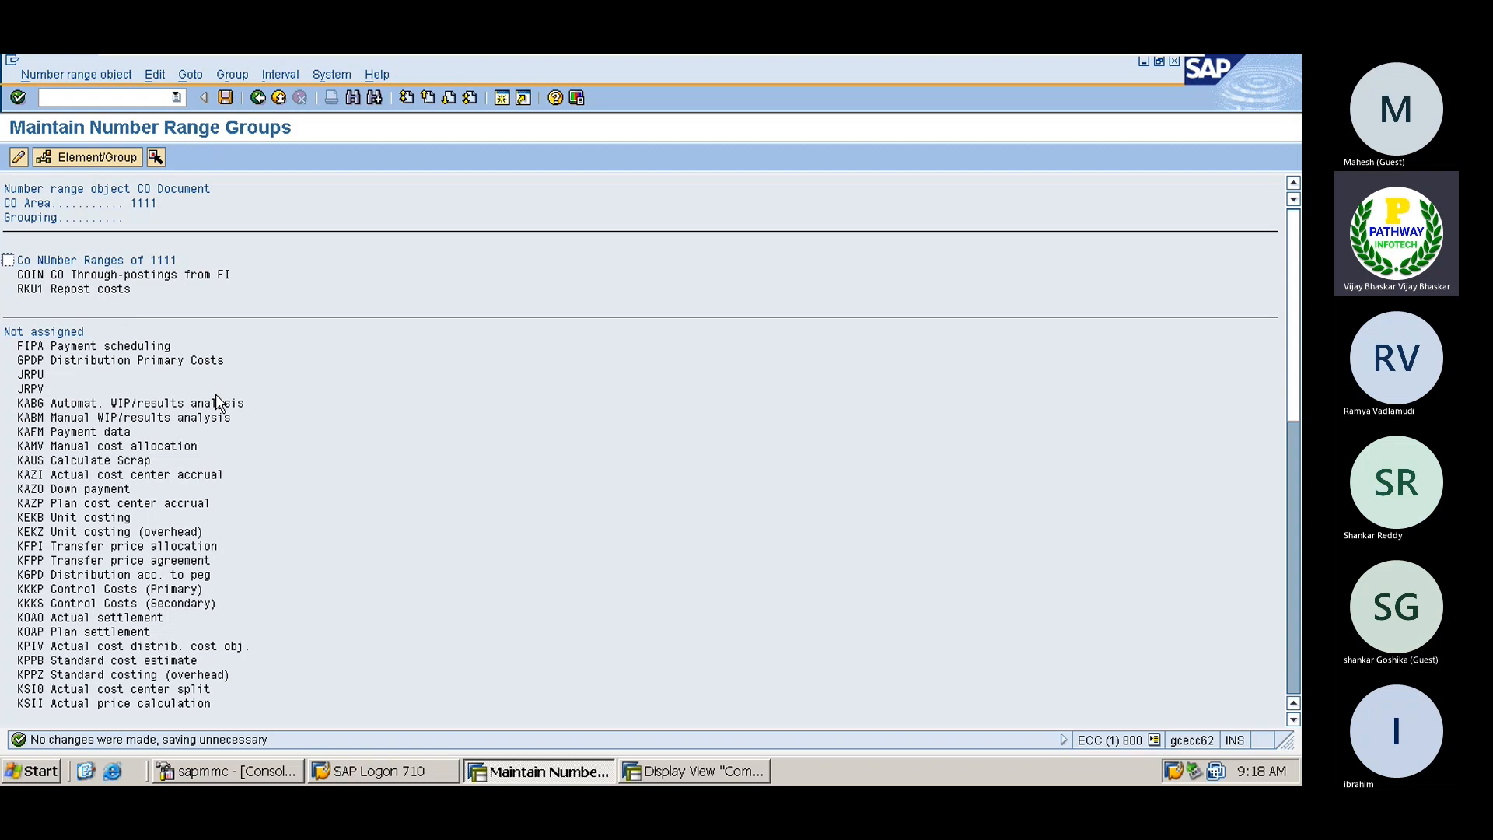
{"action": "key", "text": "ctrl+f"}
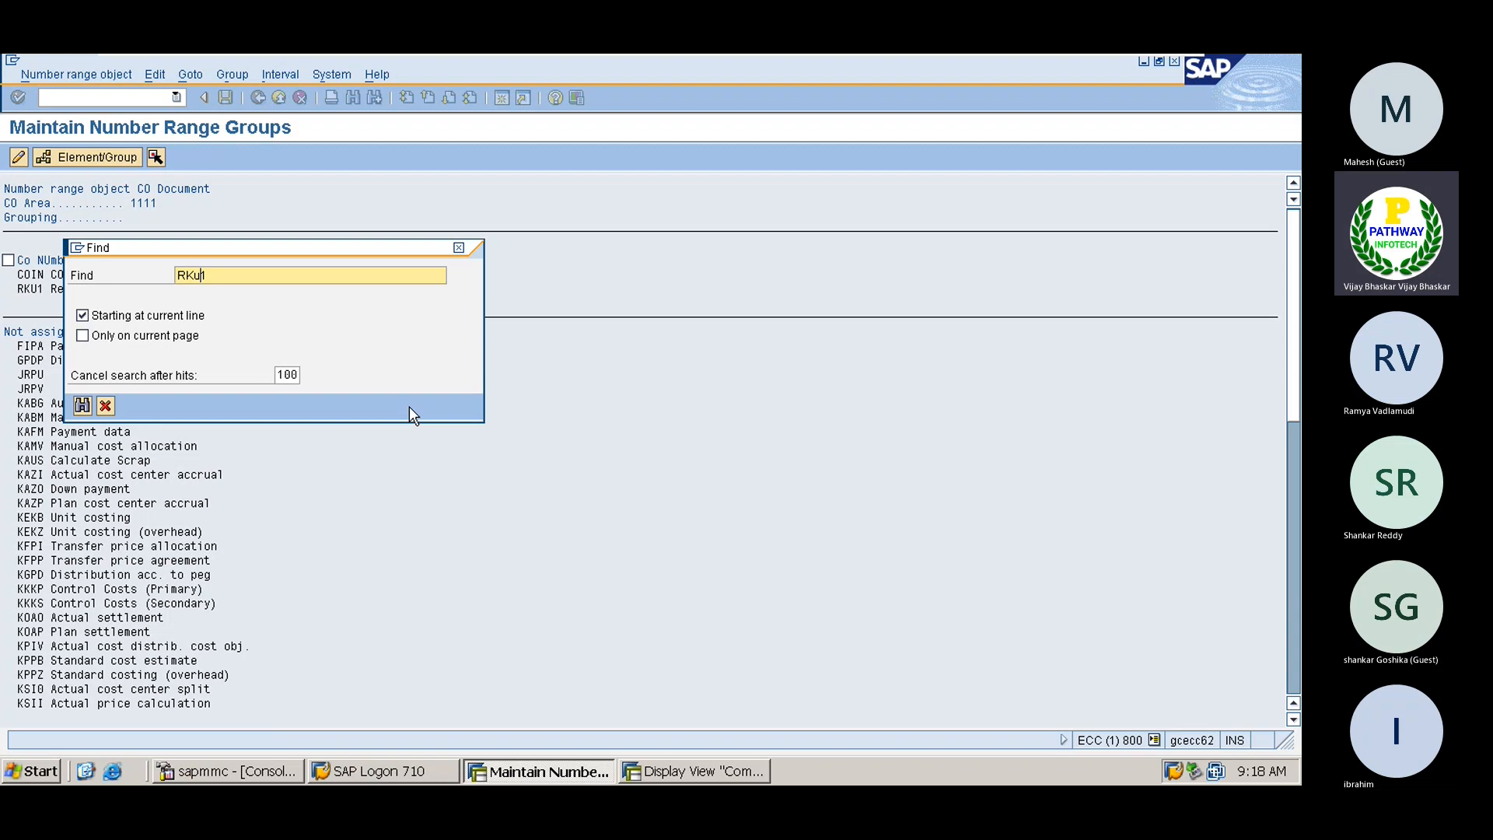
{"action": "key", "text": "BackSpace"}
{"action": "type", "text": "p"}
{"action": "key", "text": "Return"}
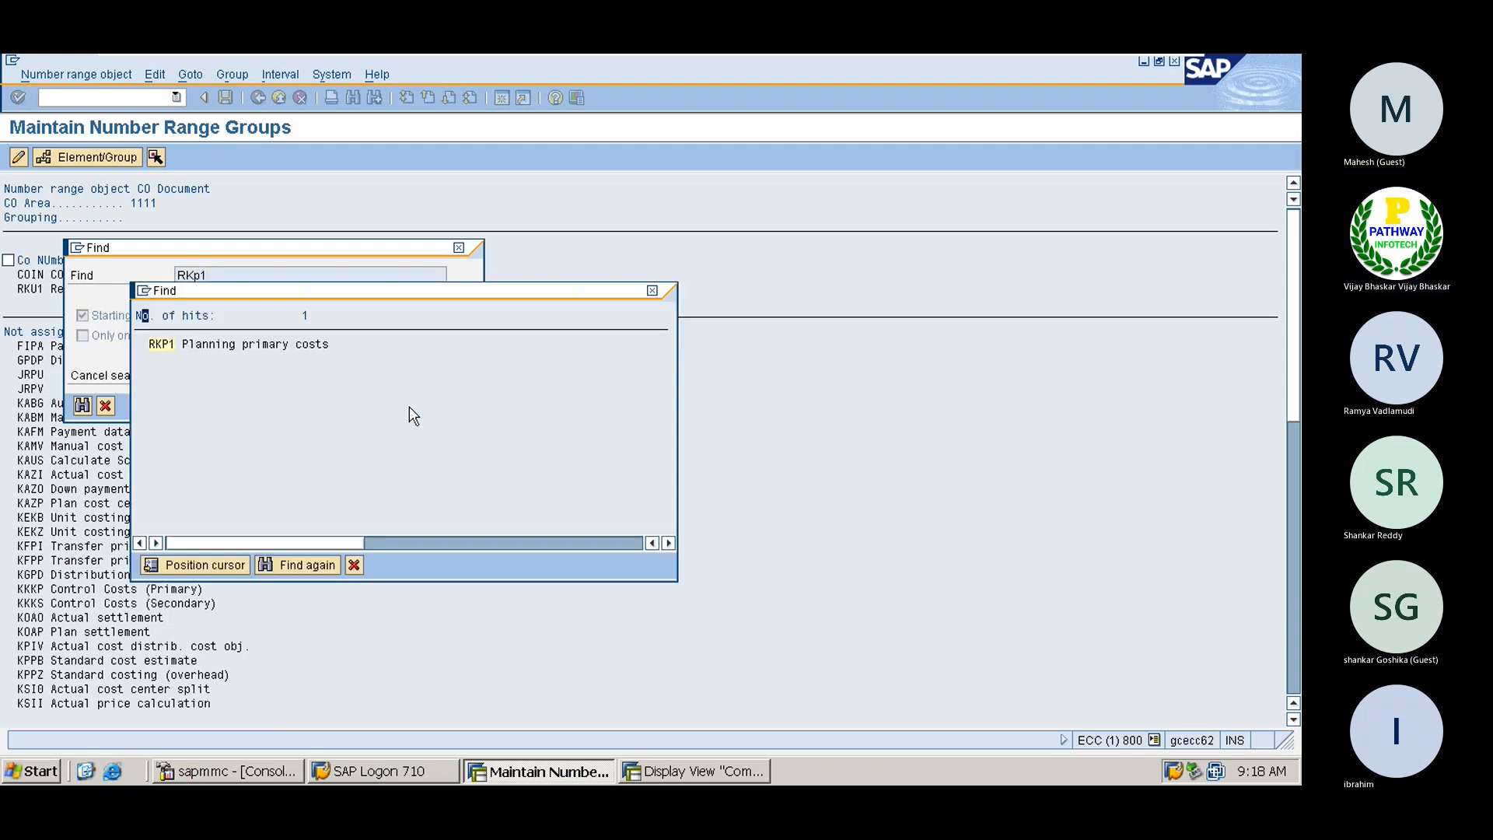
{"action": "double_click", "coordinate": [170, 347]}
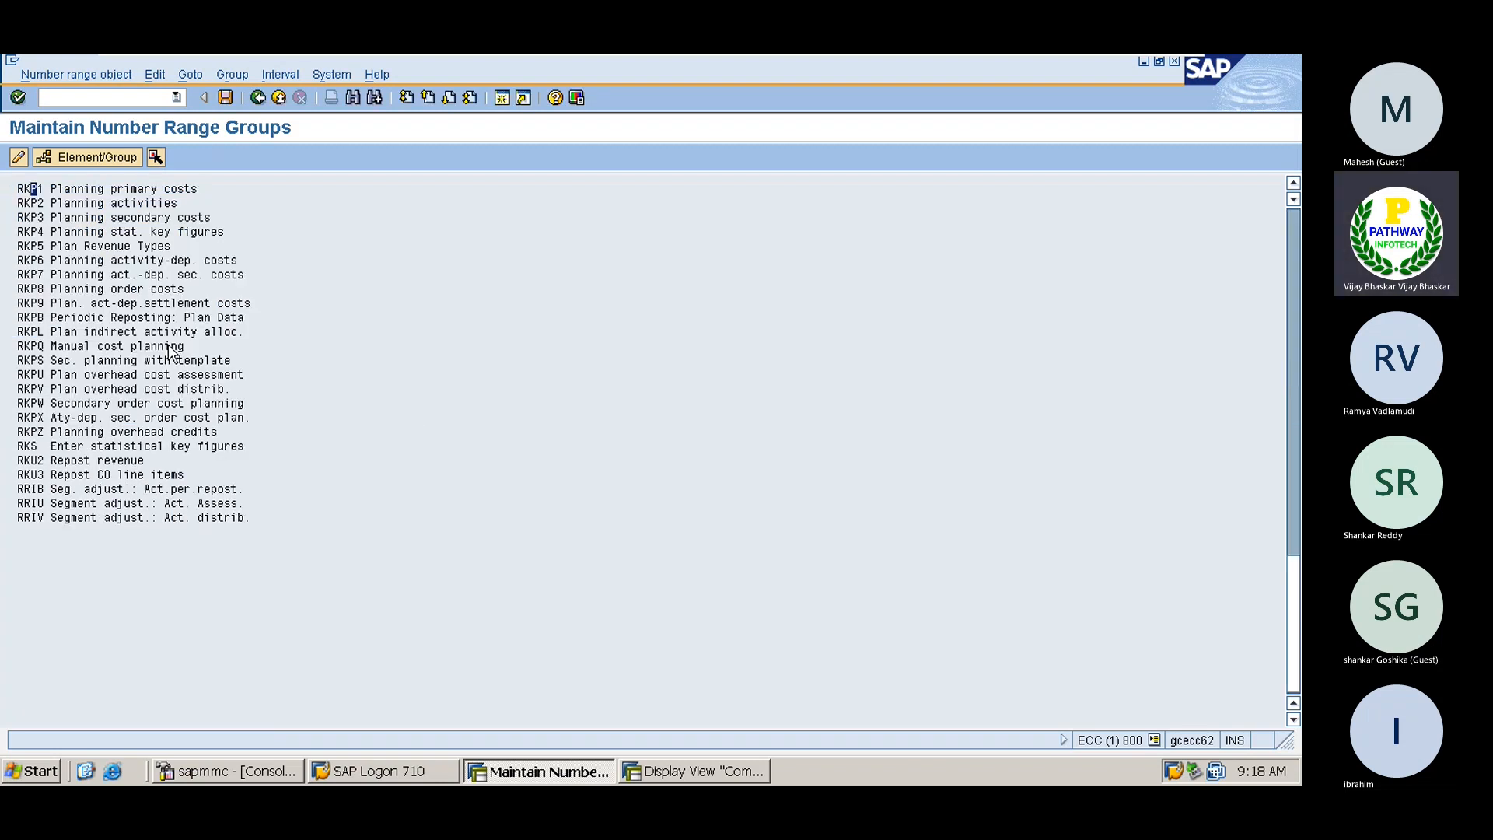
{"action": "left_click", "coordinate": [67, 189]}
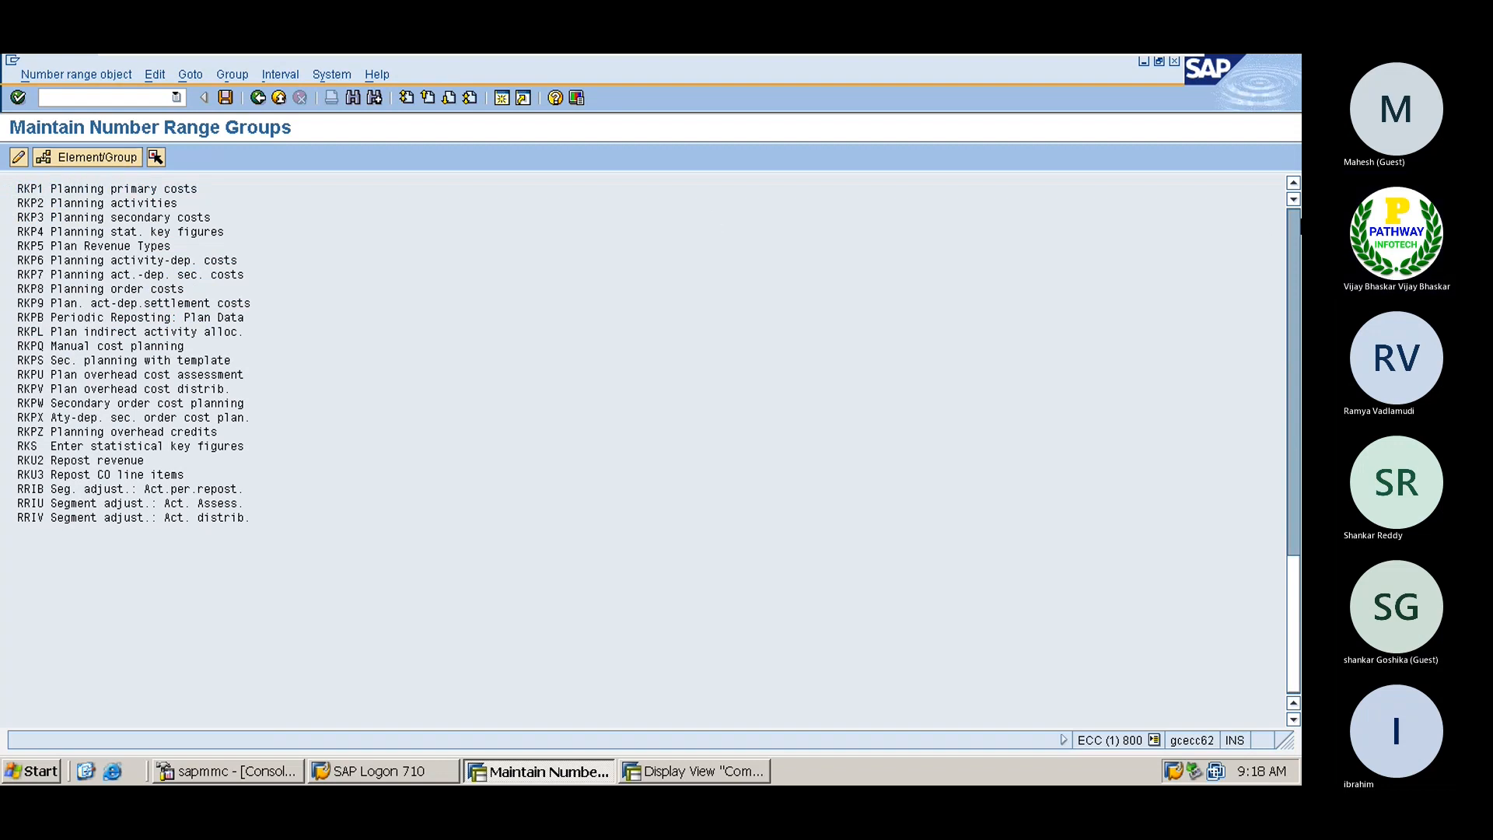
{"action": "scroll", "coordinate": [1299, 225], "scroll_direction": "up", "scroll_amount": 10}
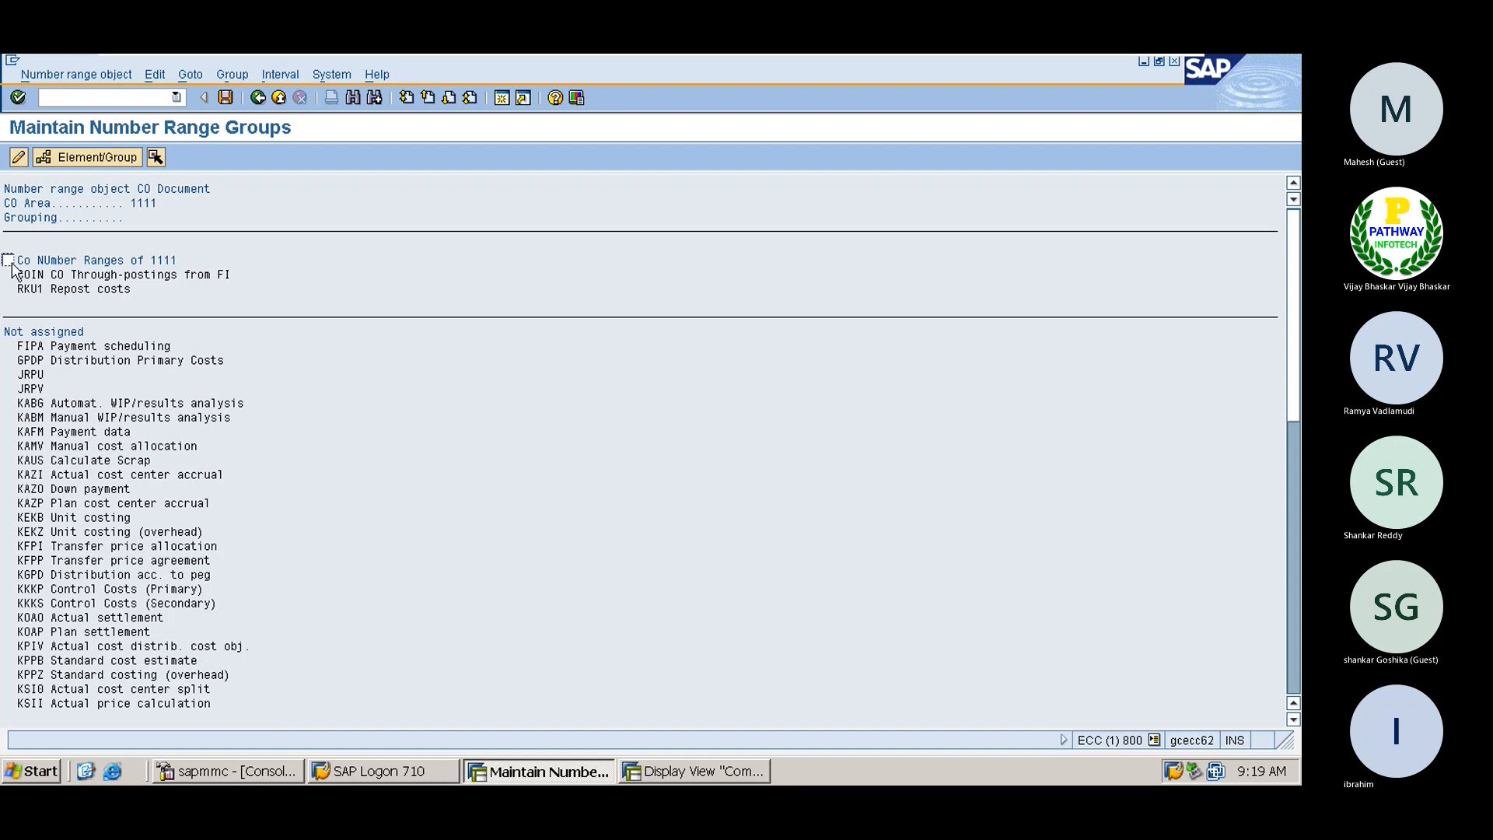
{"action": "left_click", "coordinate": [9, 260]}
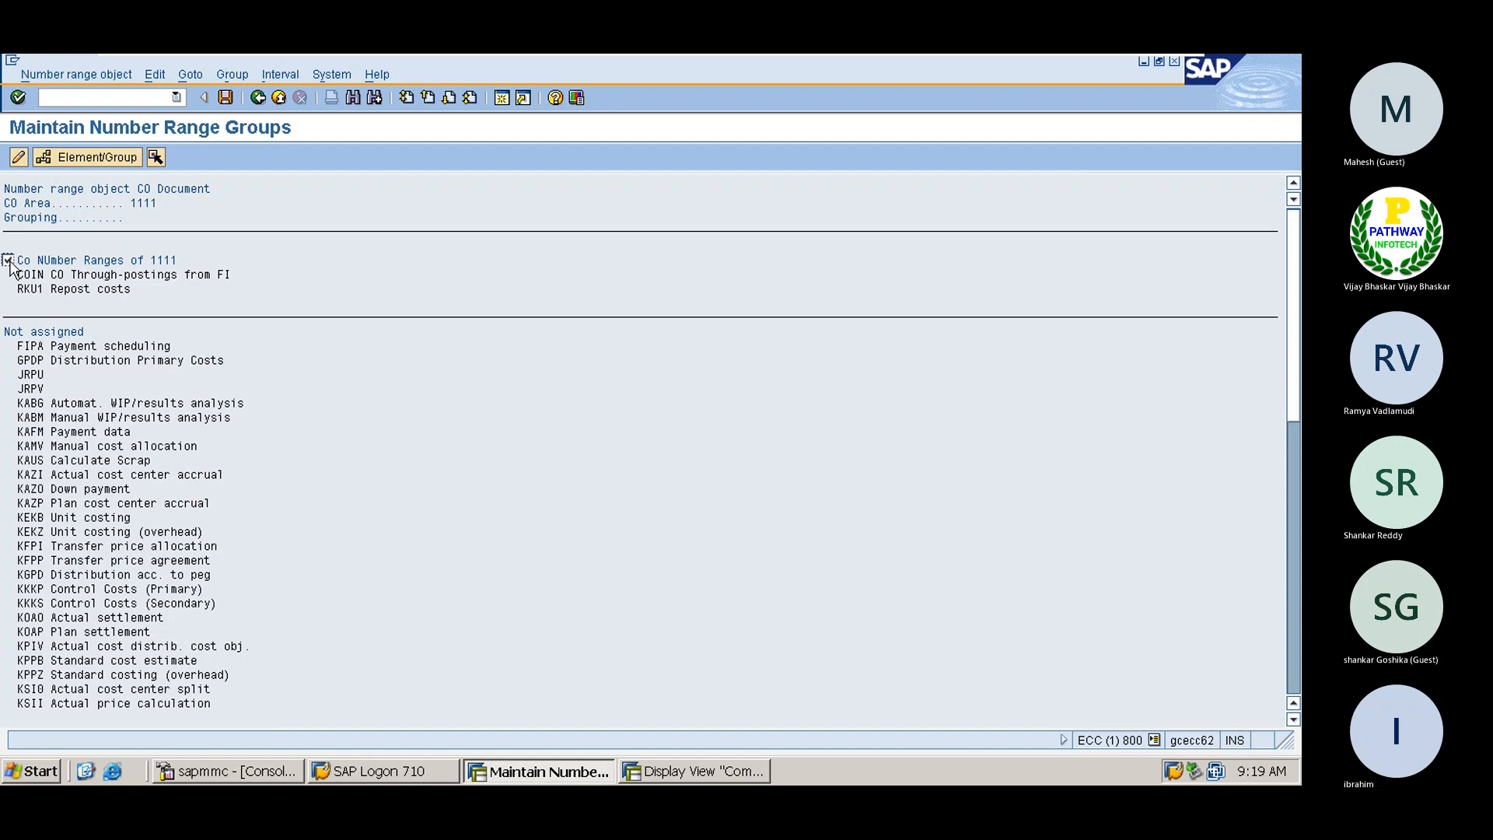
{"action": "left_click", "coordinate": [114, 157]}
Find RKP1 again, assign it to the 1111 group, and save the change
{"action": "left_click_drag", "start_coordinate": [1290, 634], "coordinate": [1290, 655]}
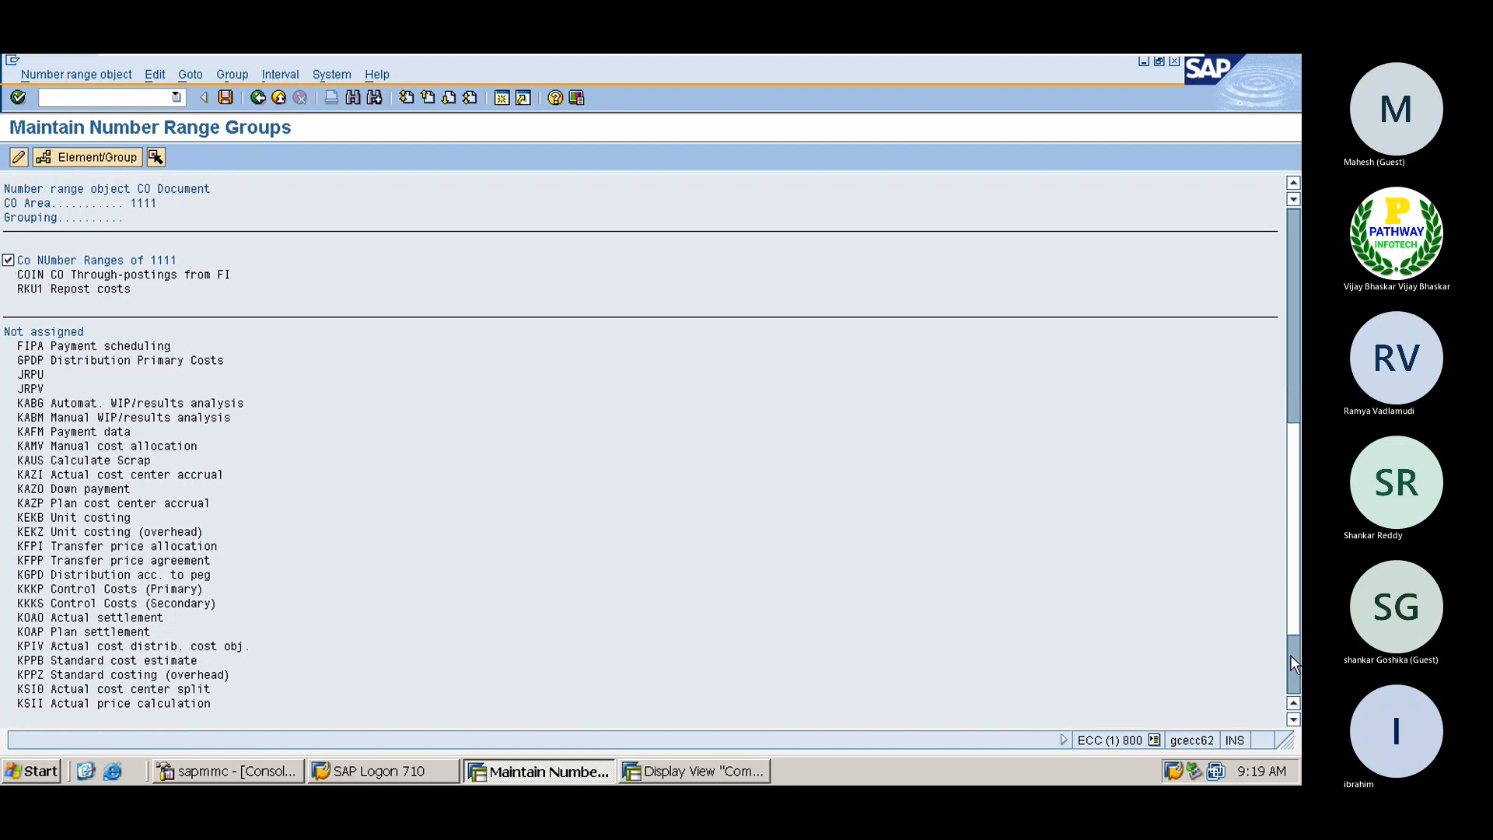
{"action": "key", "text": "ctrl+f"}
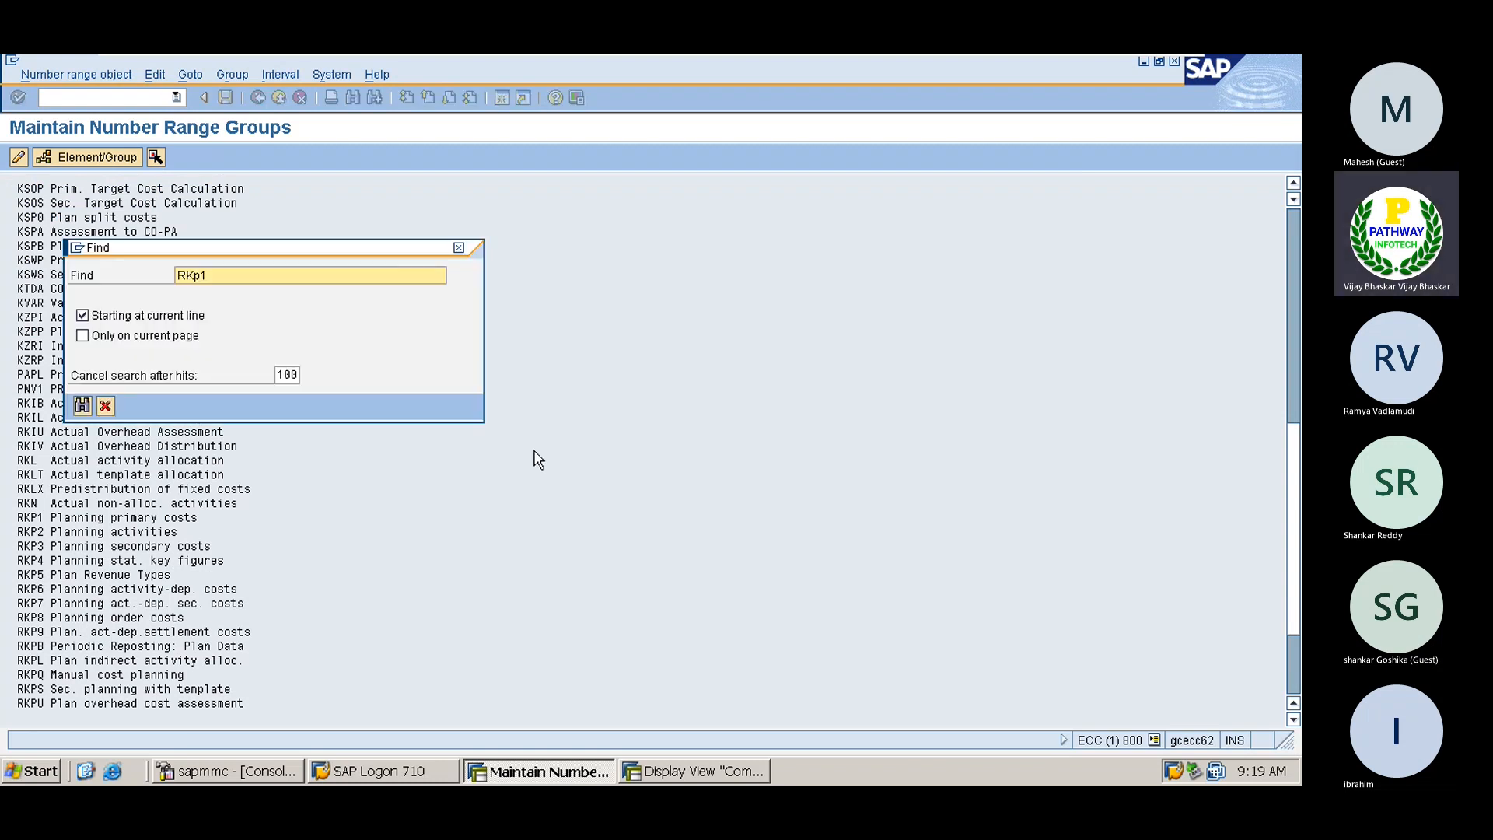
{"action": "key", "text": "Return"}
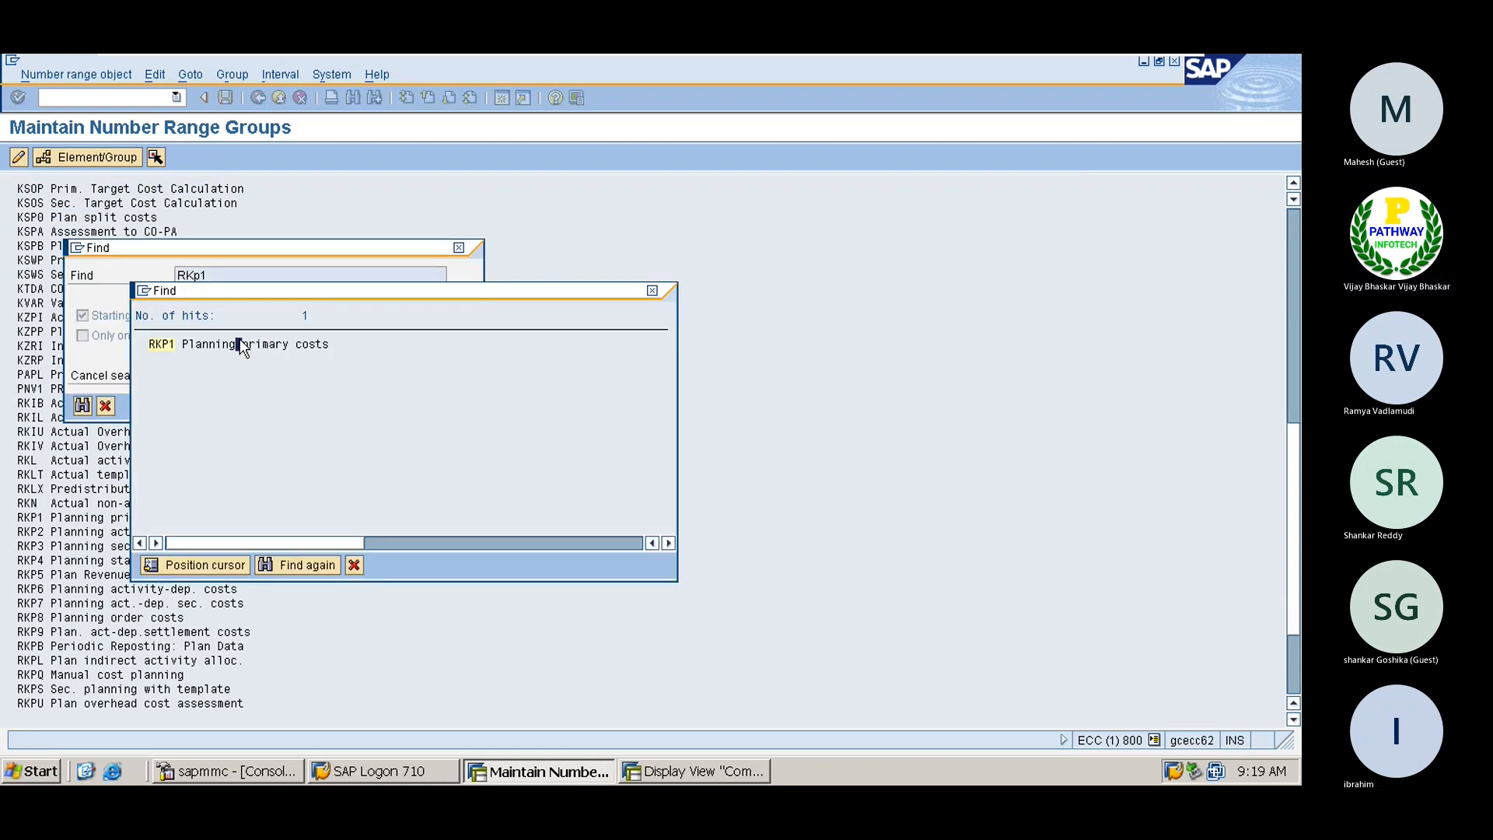
{"action": "double_click", "coordinate": [263, 344]}
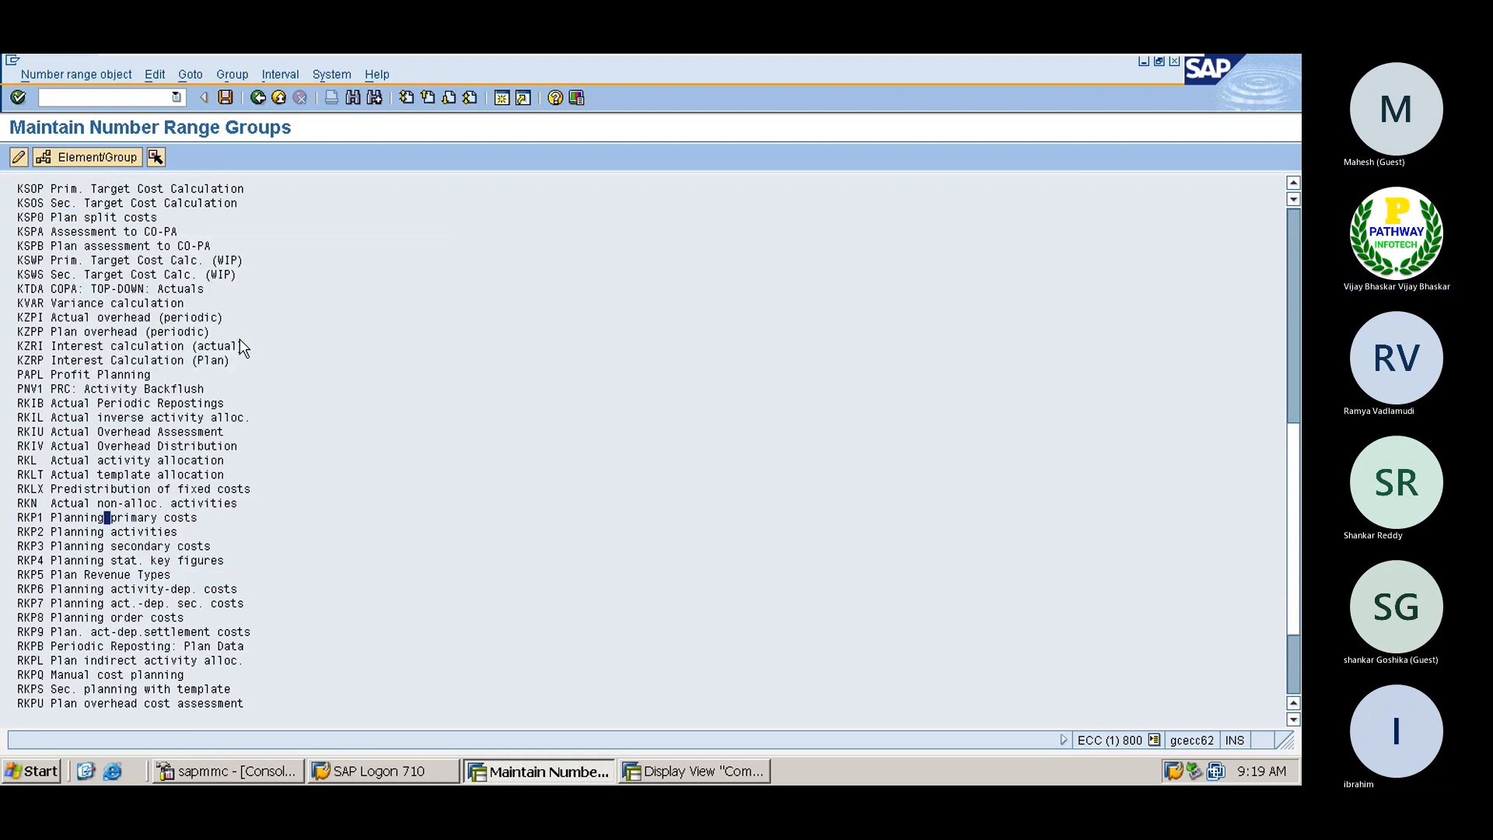
{"action": "left_click", "coordinate": [106, 515]}
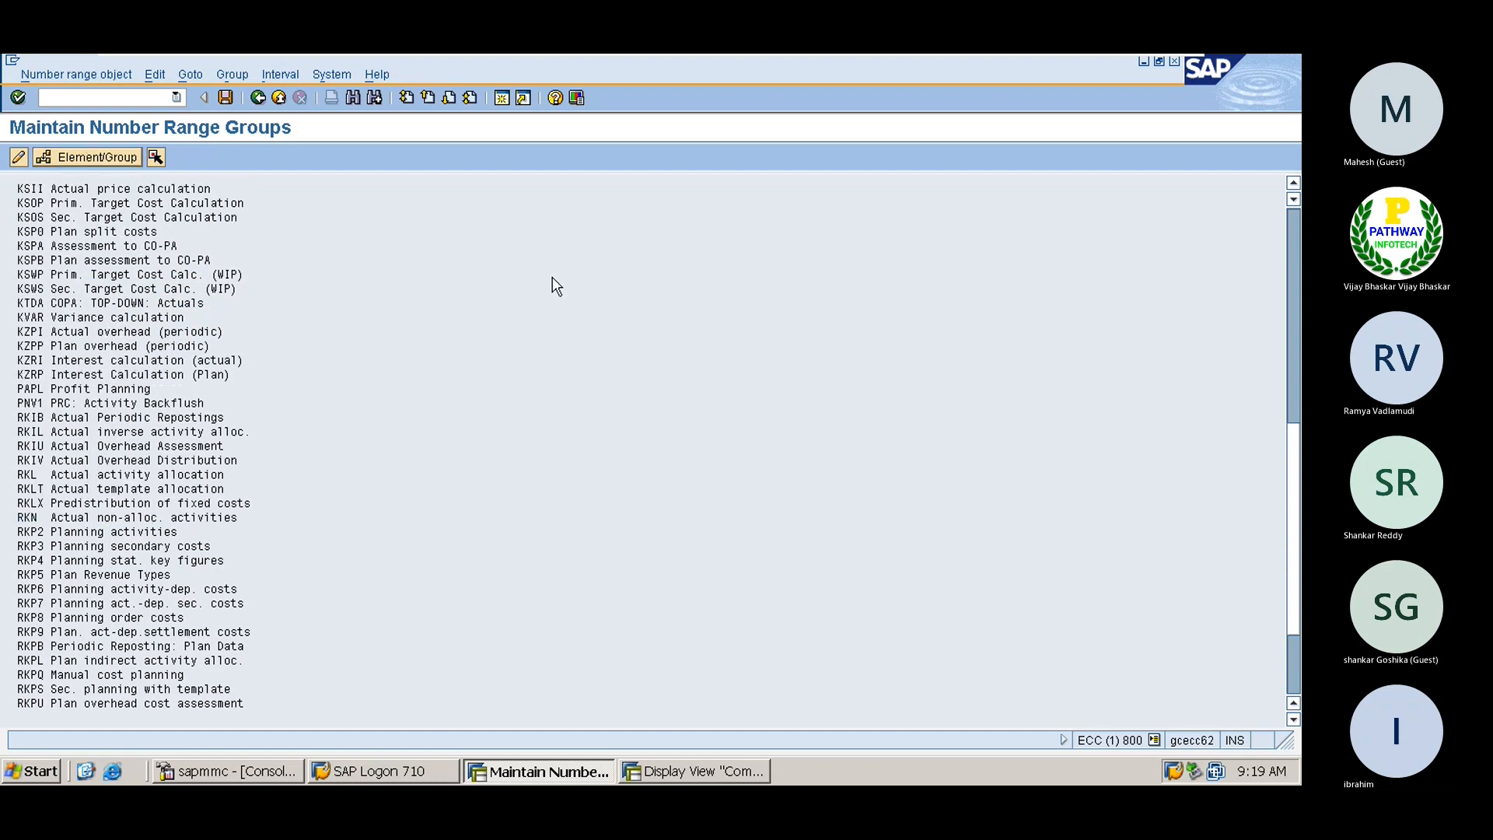
{"action": "left_click", "coordinate": [1294, 227]}
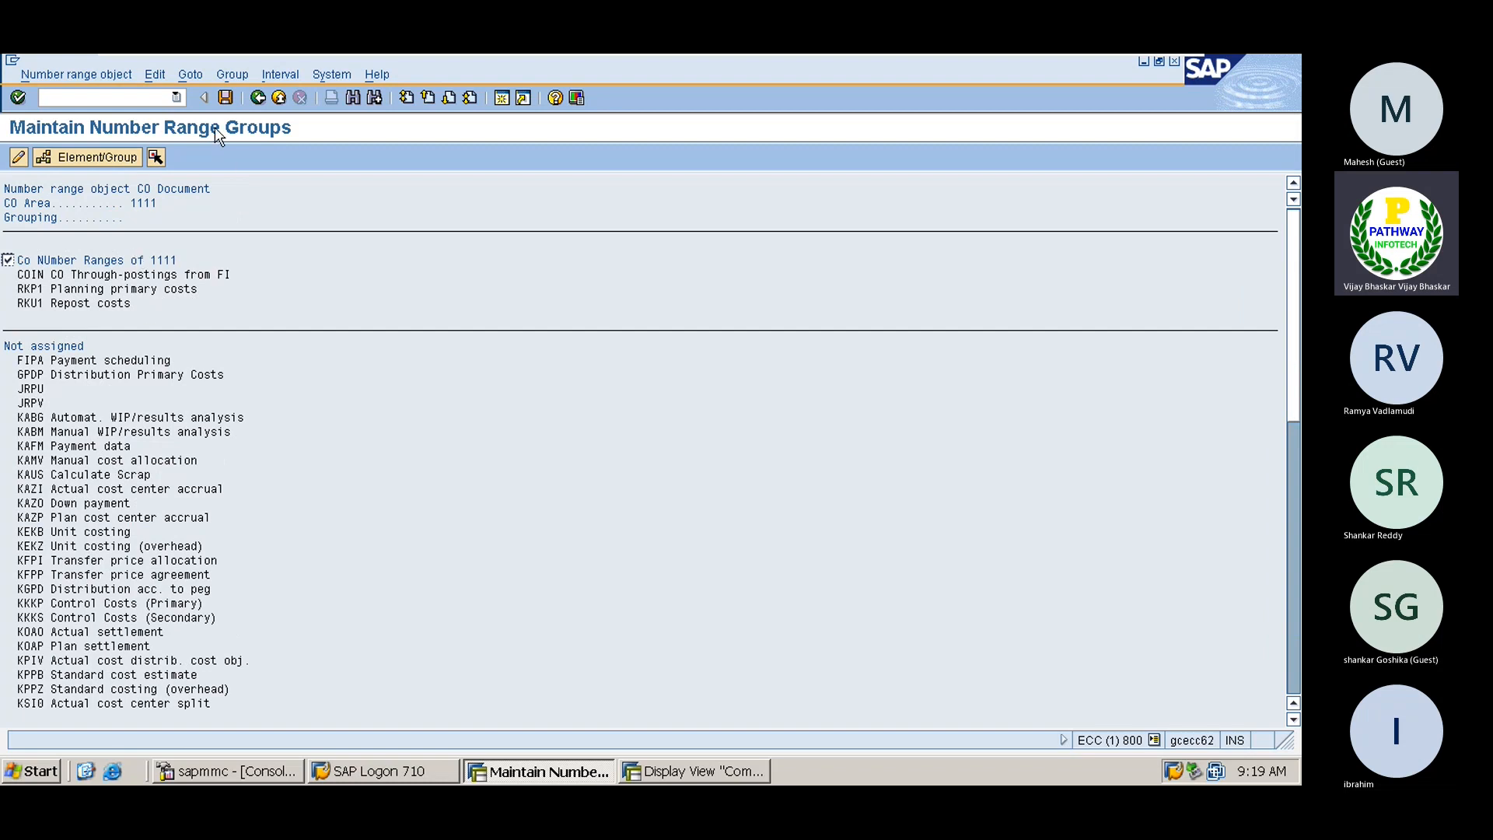
{"action": "left_click", "coordinate": [225, 98]}
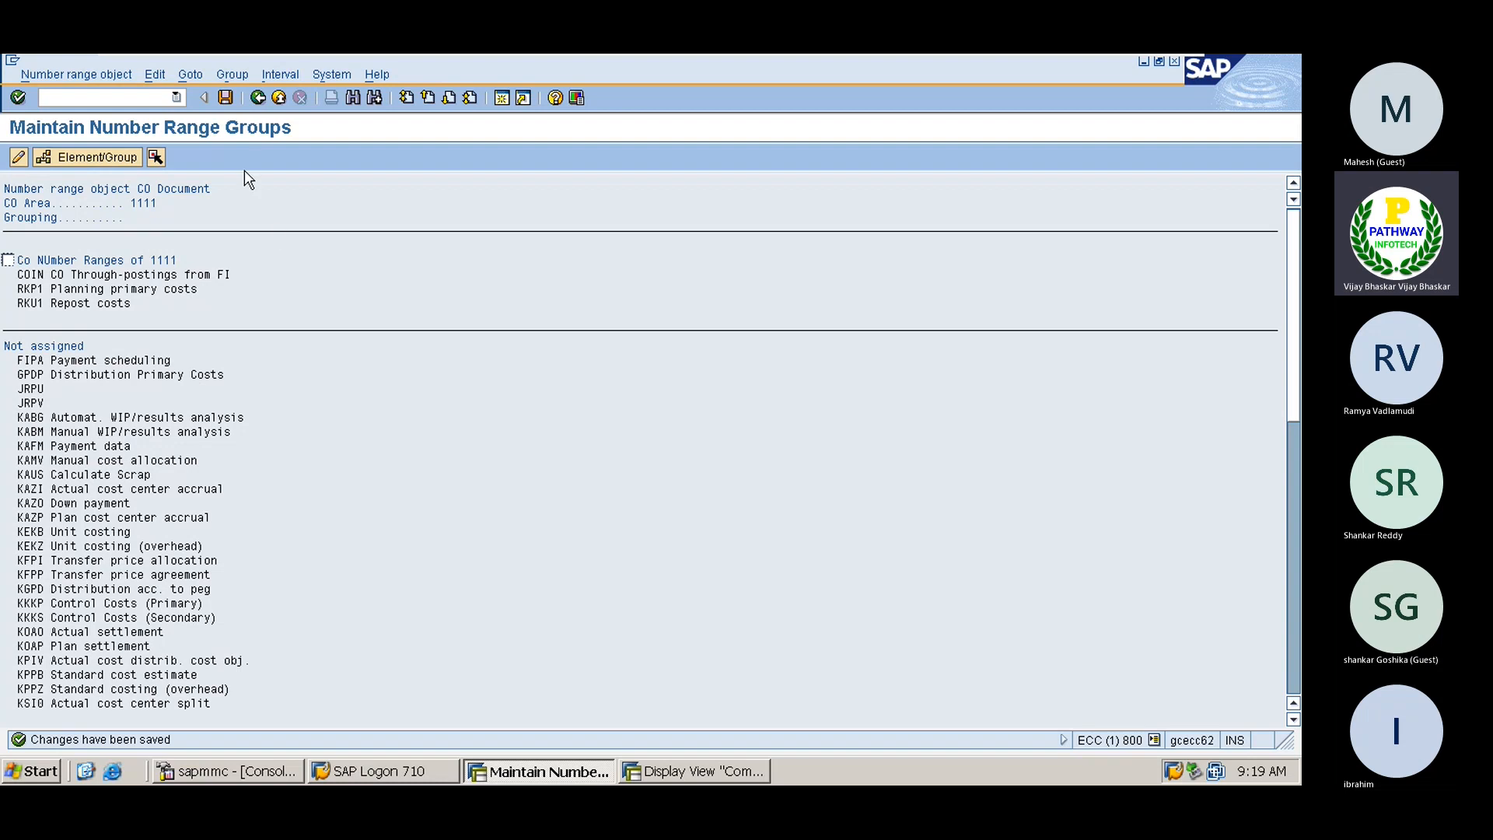
Go back to the IMG and run Maintain Versions to list the controlling versions
{"action": "left_click", "coordinate": [258, 99]}
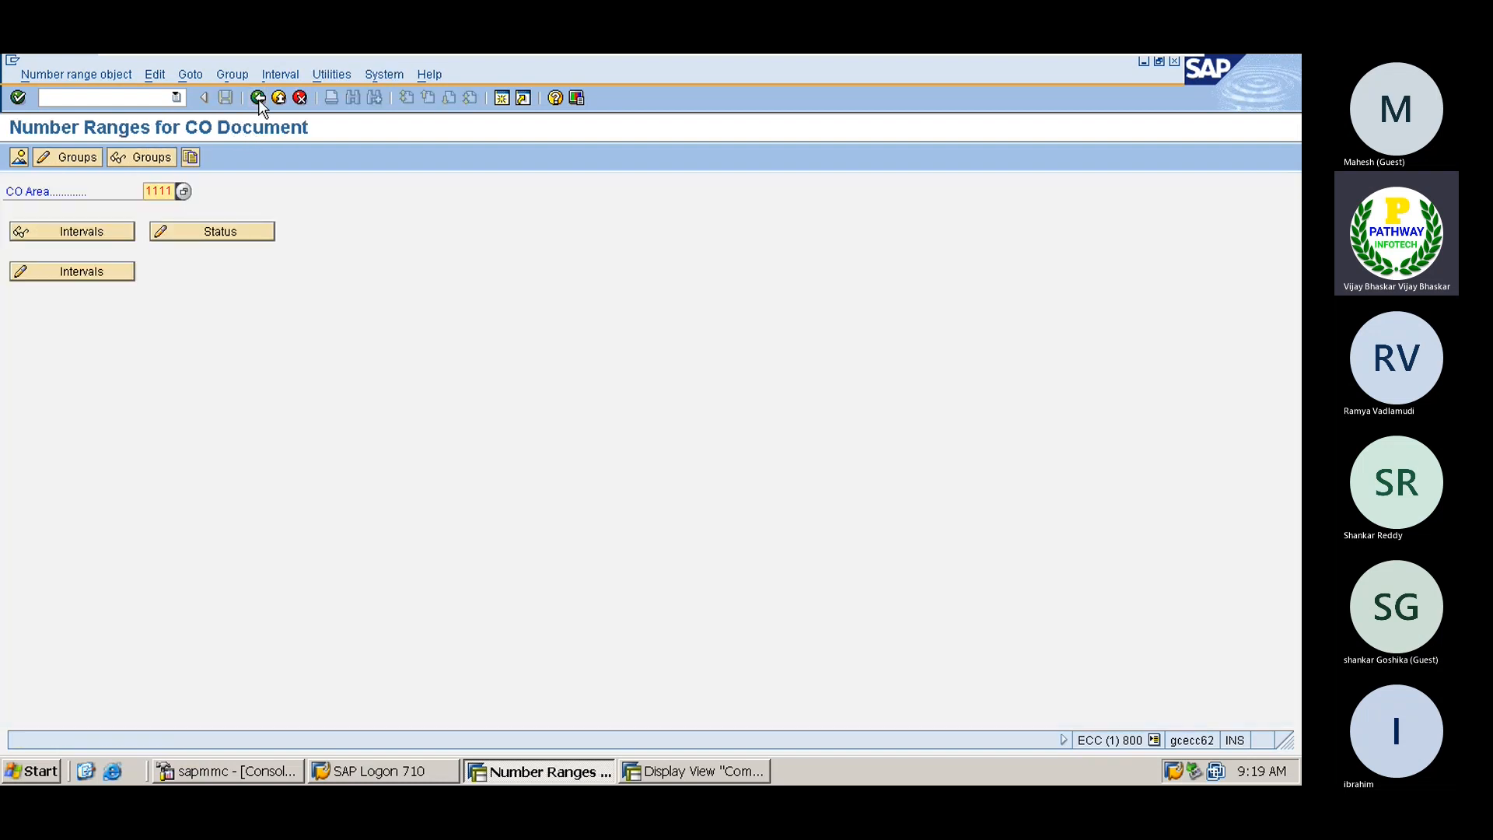
{"action": "left_click", "coordinate": [258, 98]}
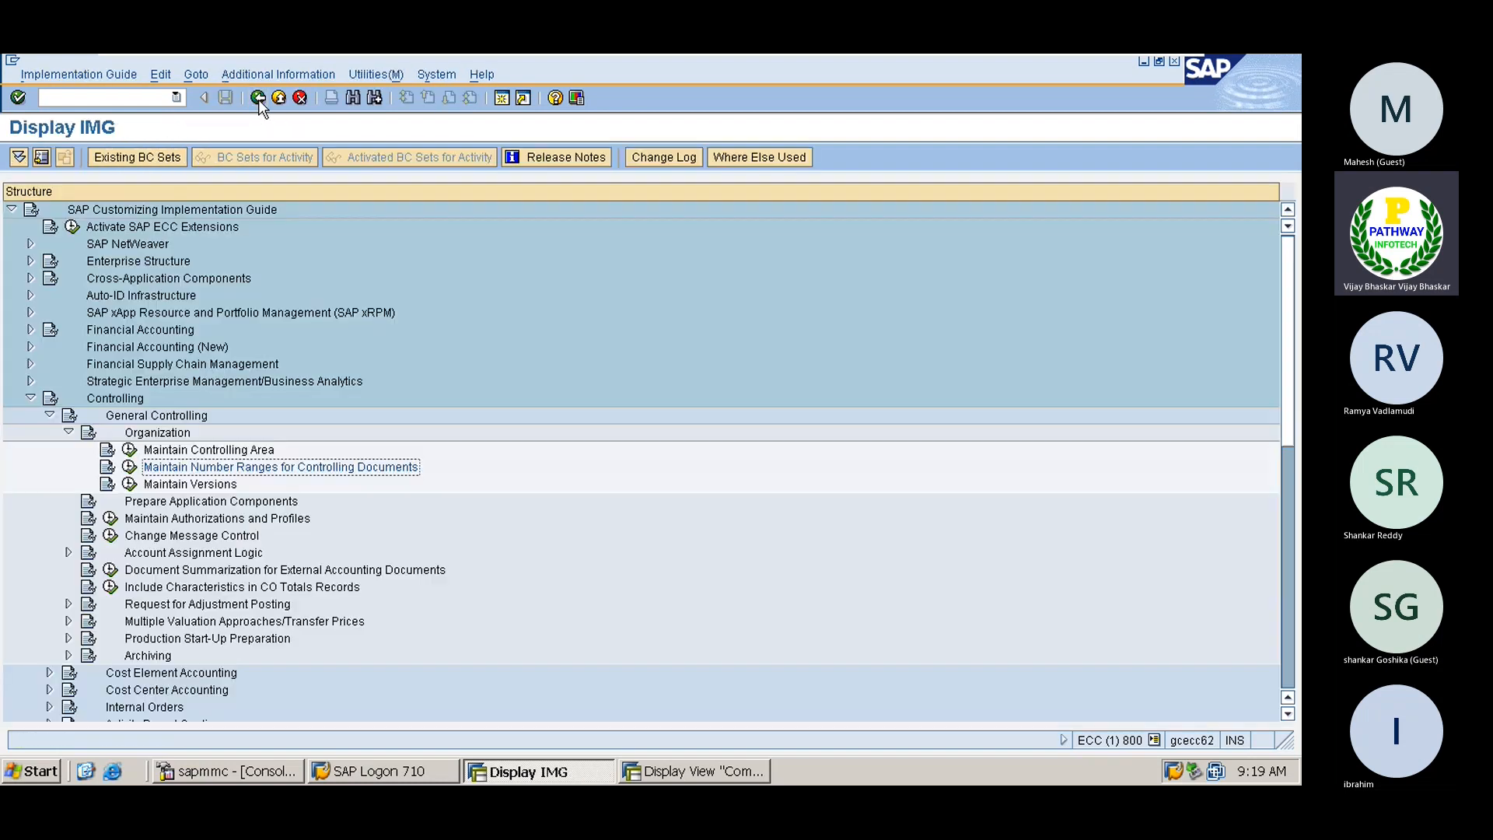
{"action": "left_click", "coordinate": [130, 485]}
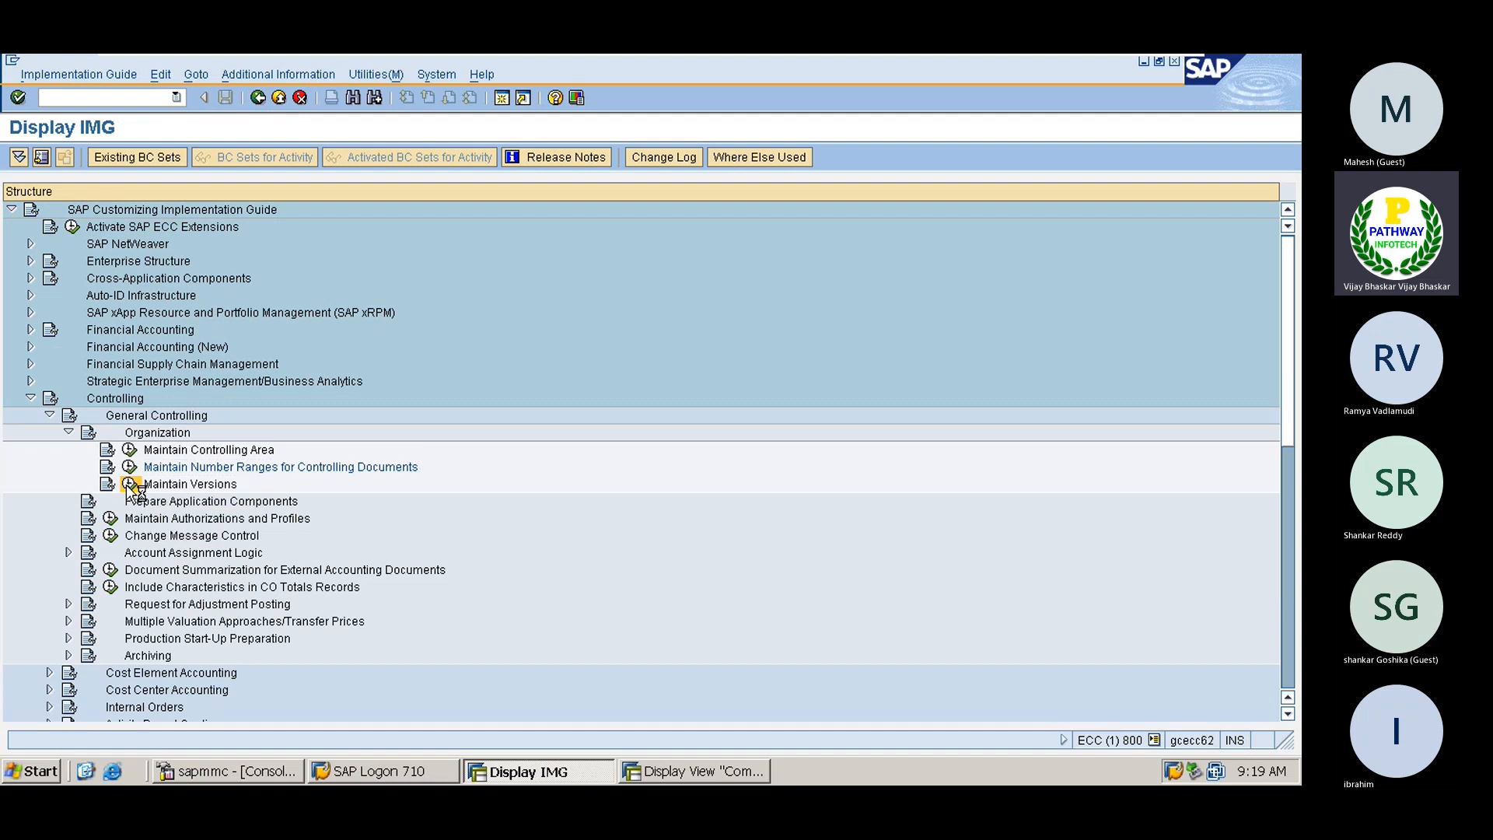
{"action": "left_click", "coordinate": [130, 485]}
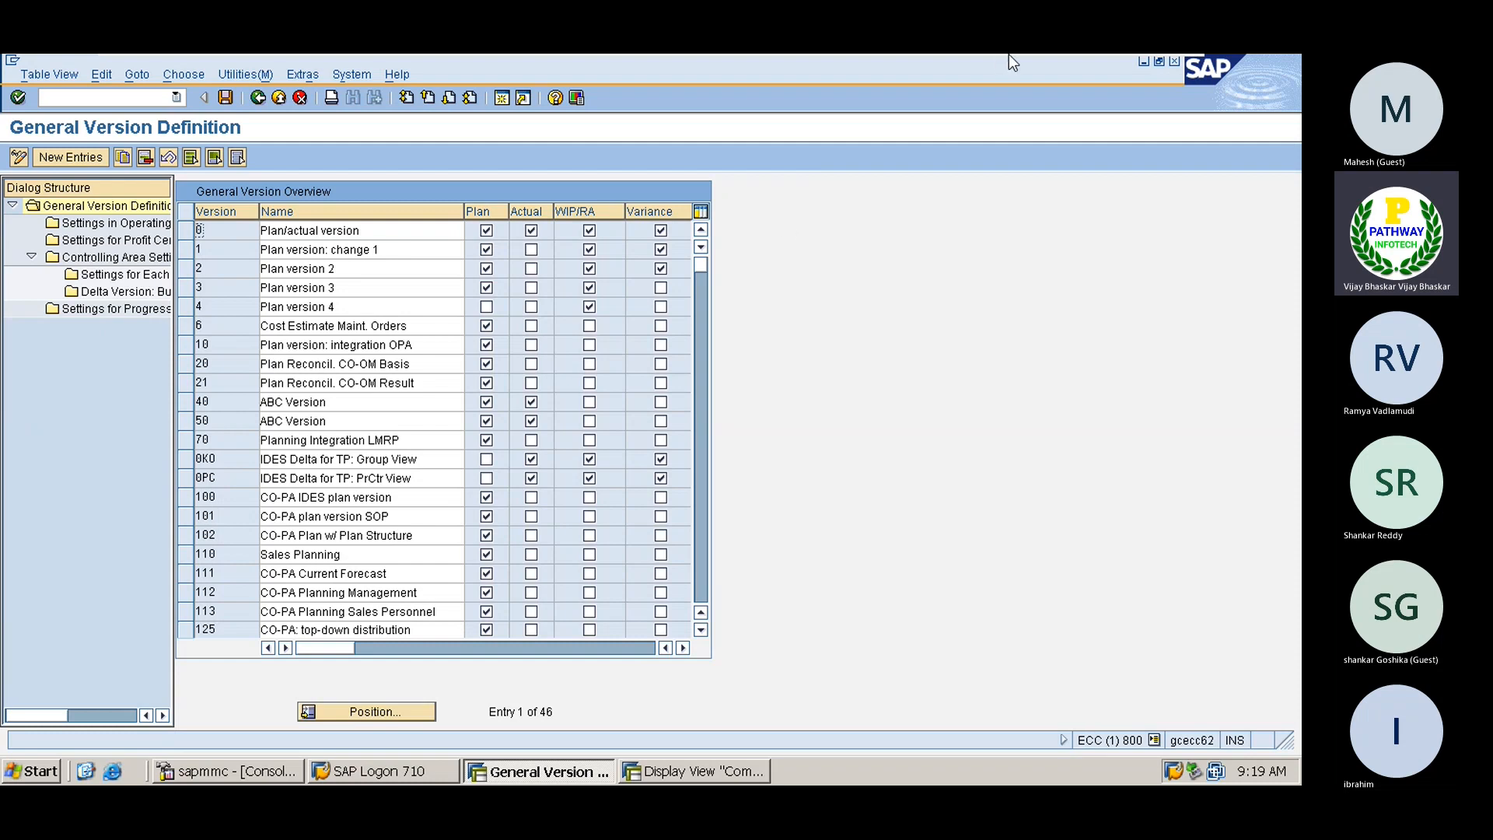
Switch to Excel and enter 'Controlling verssions:' in cell B1074
{"action": "mouse_move", "coordinate": [1010, 63]}
{"action": "left_click", "coordinate": [1131, 71]}
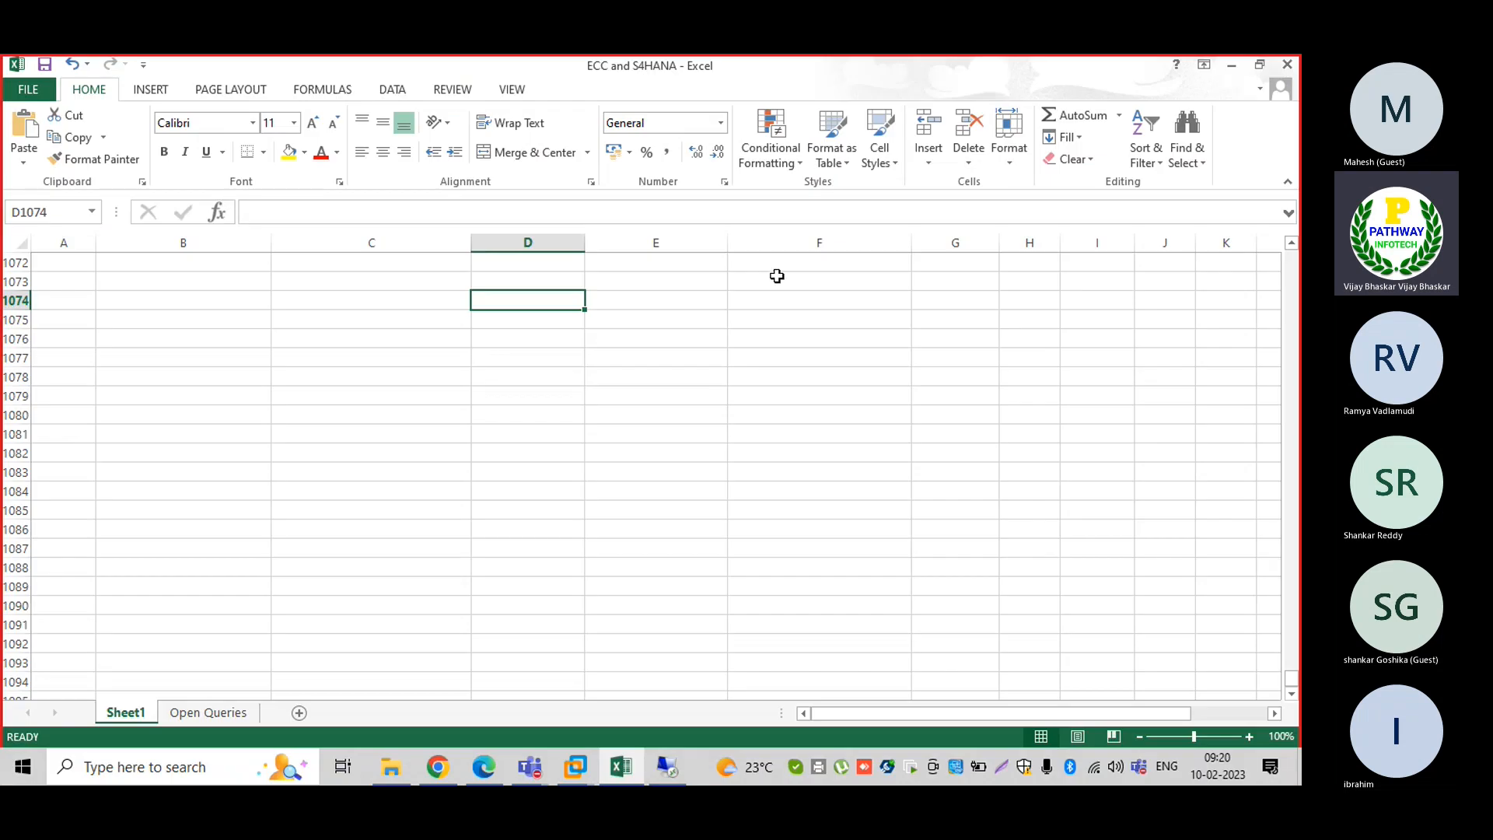
{"action": "left_click", "coordinate": [235, 301]}
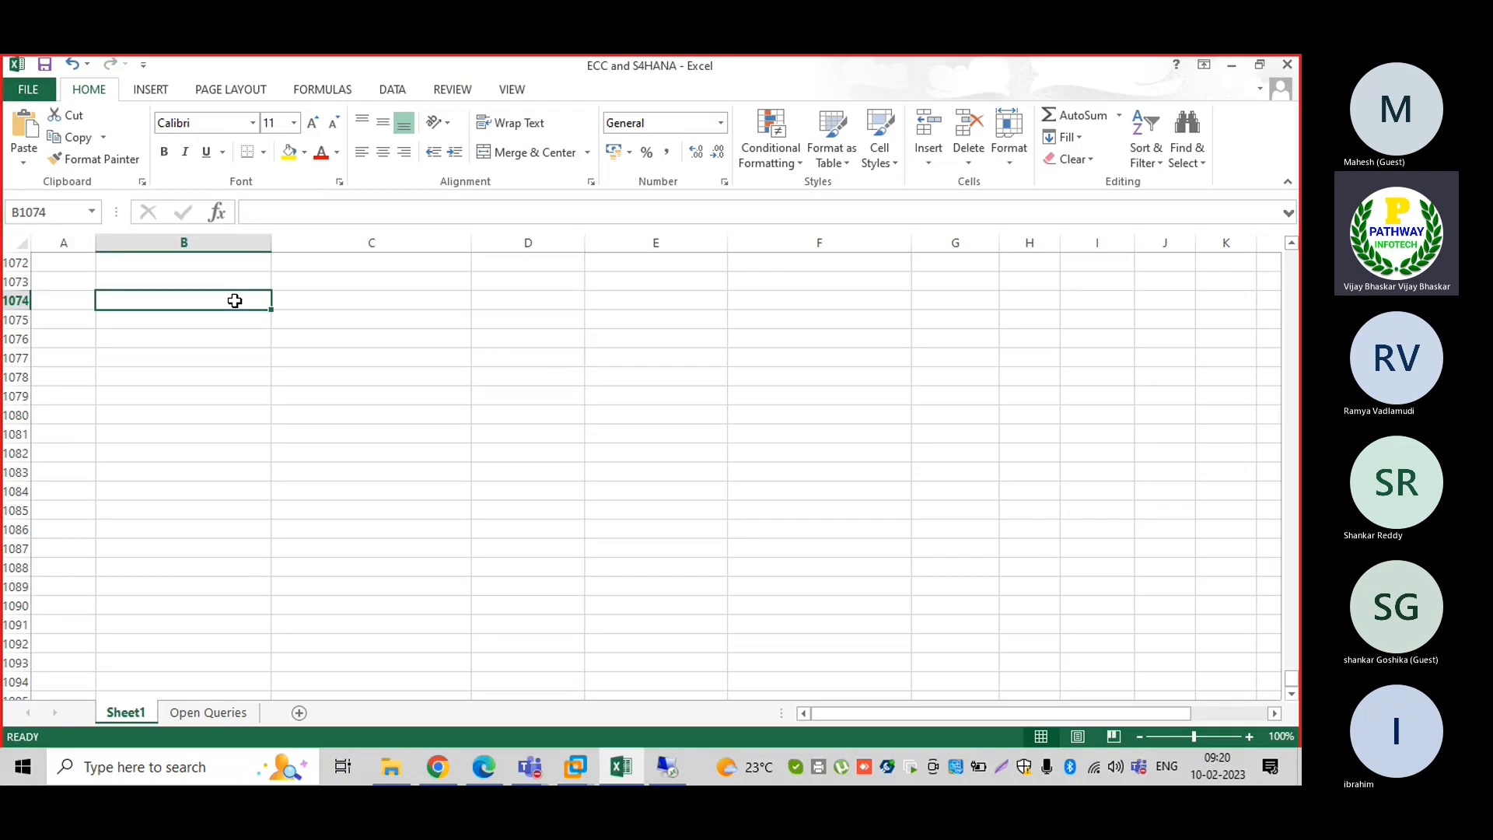
{"action": "type", "text": "COntroll"}
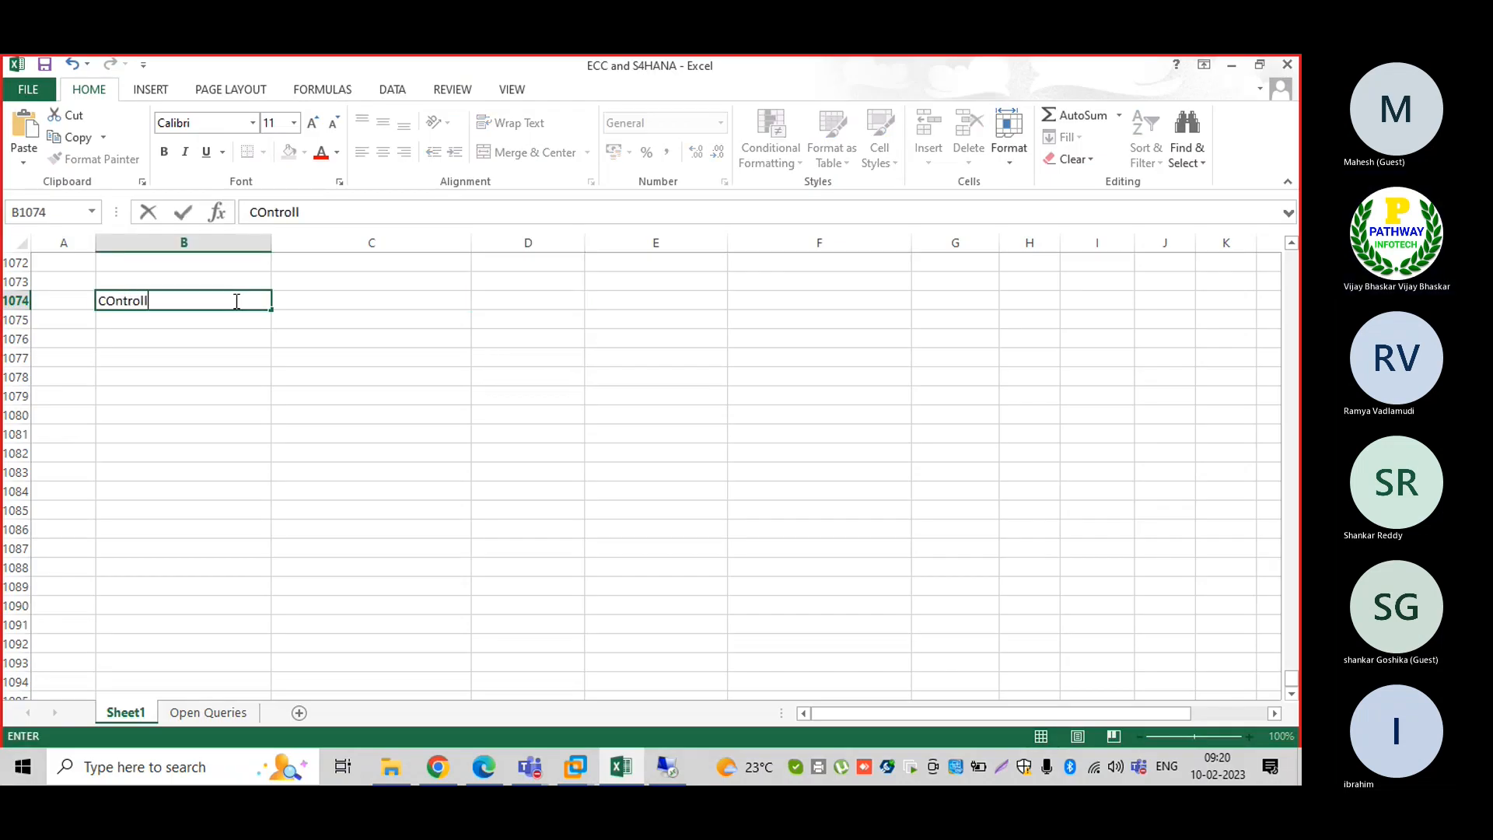
{"action": "type", "text": "ing versiso"}
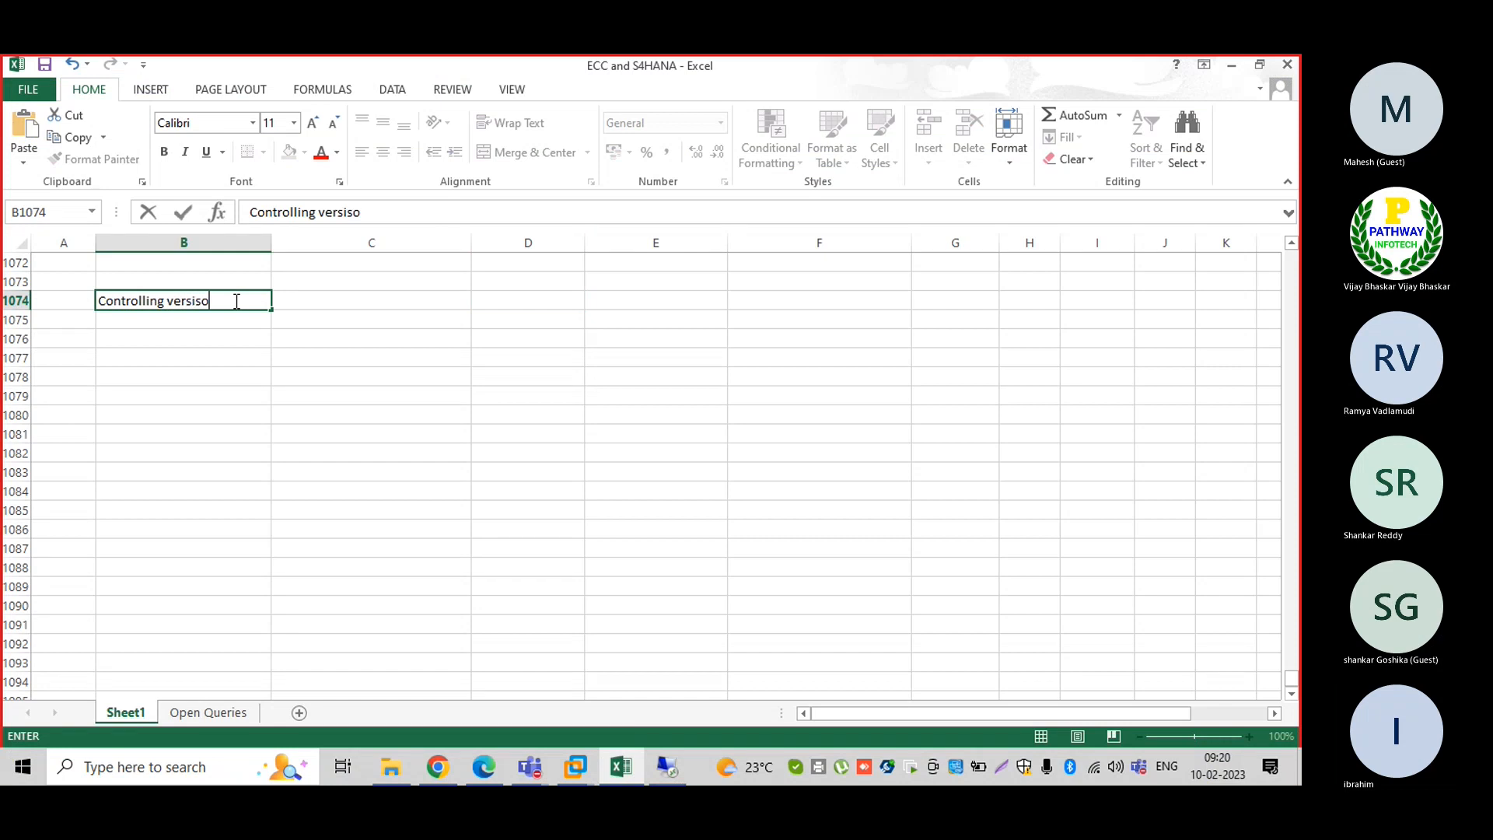
{"action": "key", "text": "BackSpace"}
{"action": "key", "text": "BackSpace"}
{"action": "key", "text": "BackSpace"}
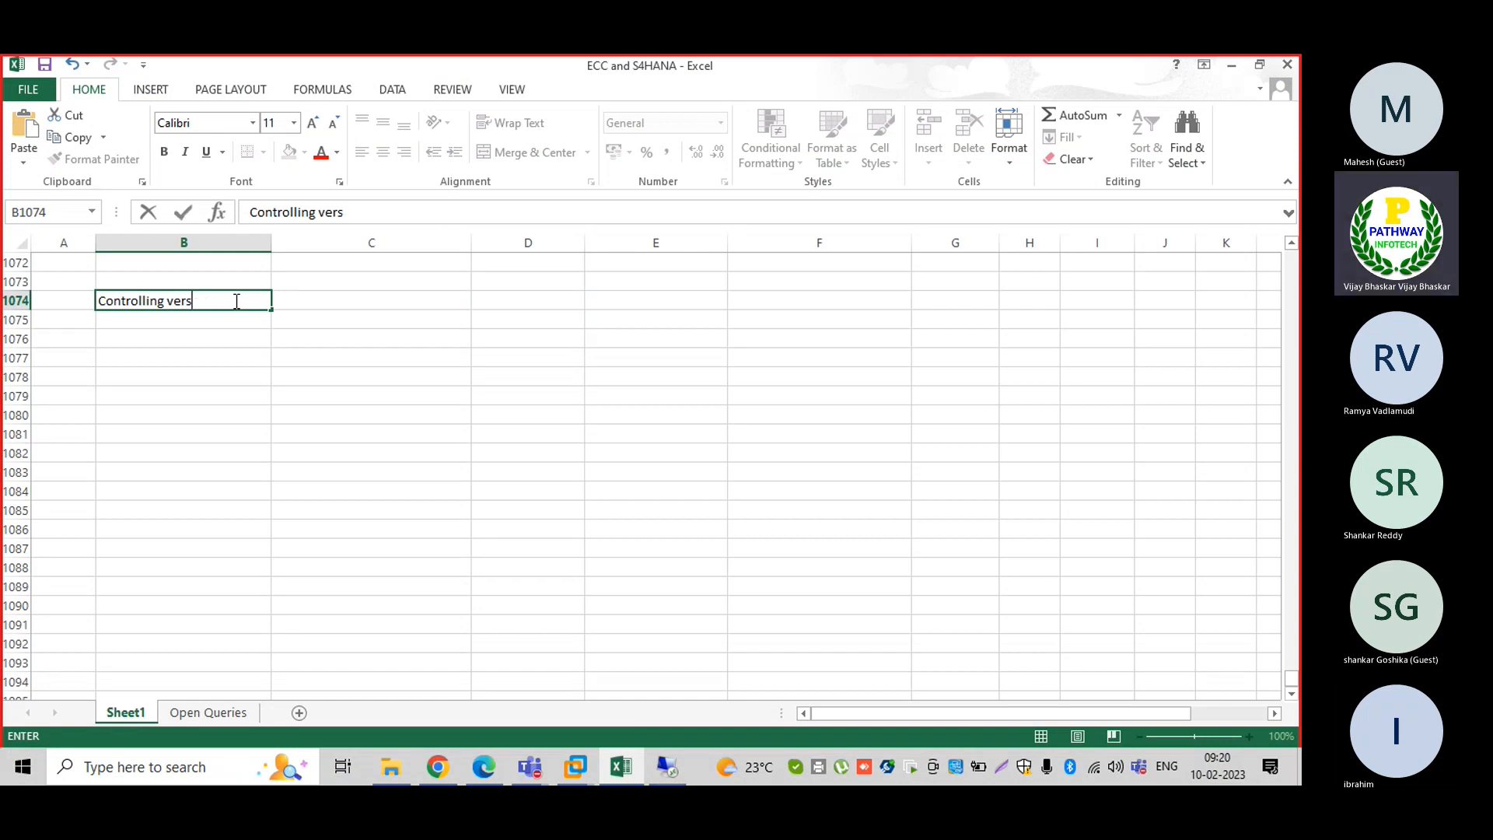
{"action": "type", "text": "sions:"}
{"action": "key", "text": "Return"}
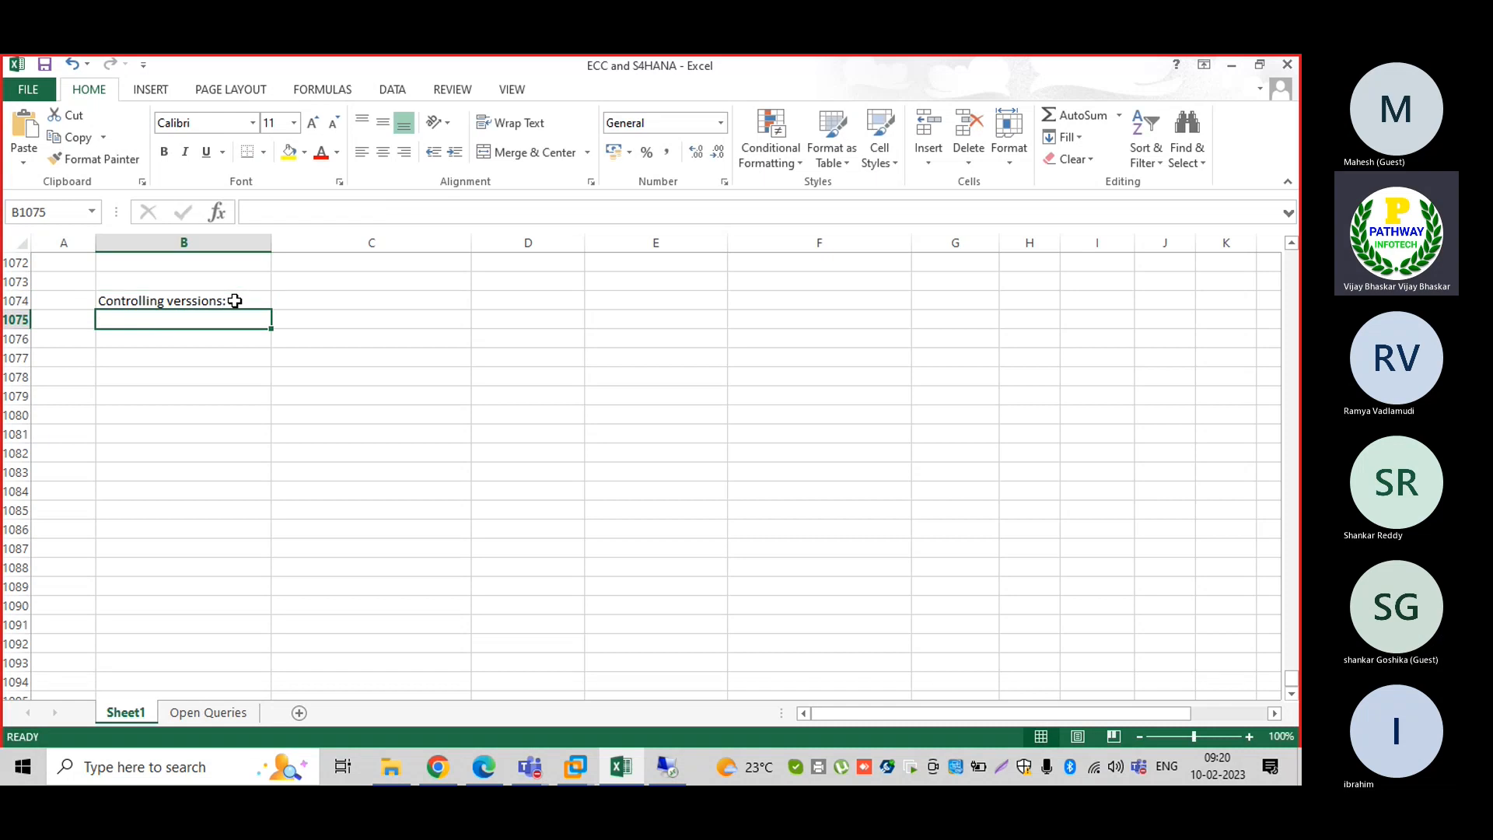
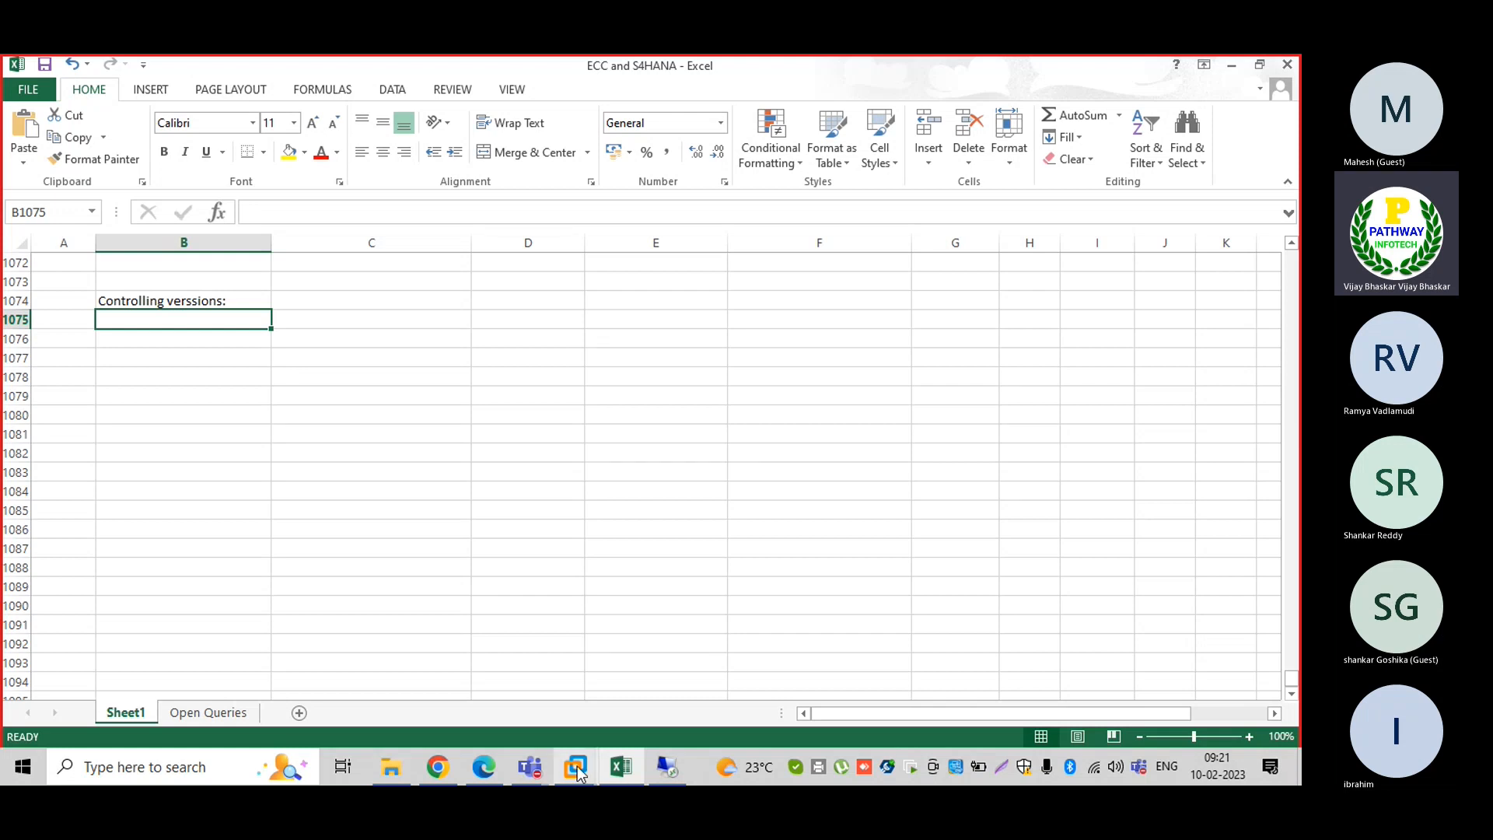
Back in SAP, select version 0, Plan/actual version, in General Version Definition
{"action": "mouse_move", "coordinate": [577, 767]}
{"action": "left_click", "coordinate": [617, 633]}
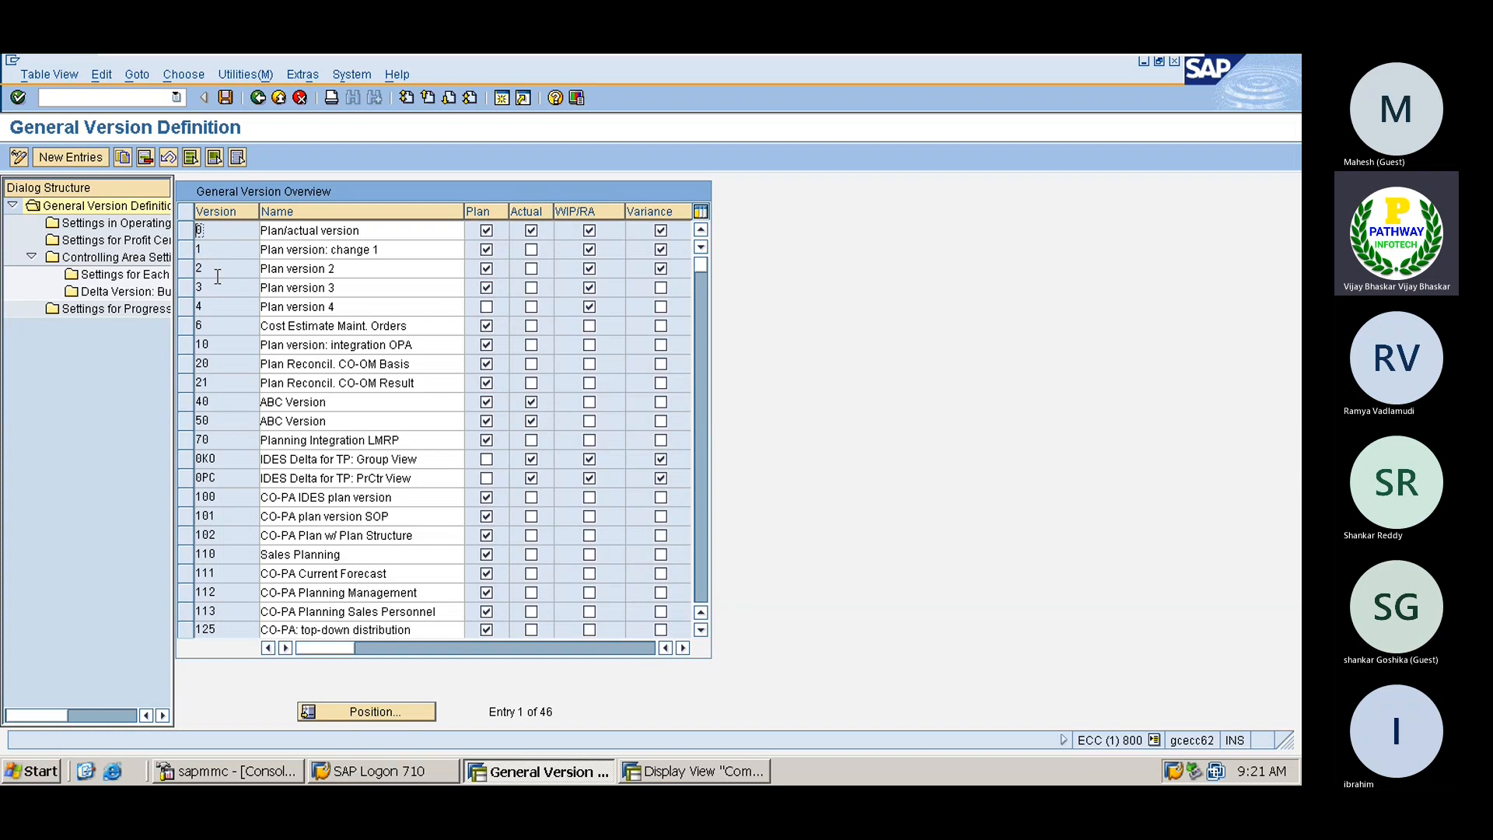
{"action": "left_click", "coordinate": [185, 230]}
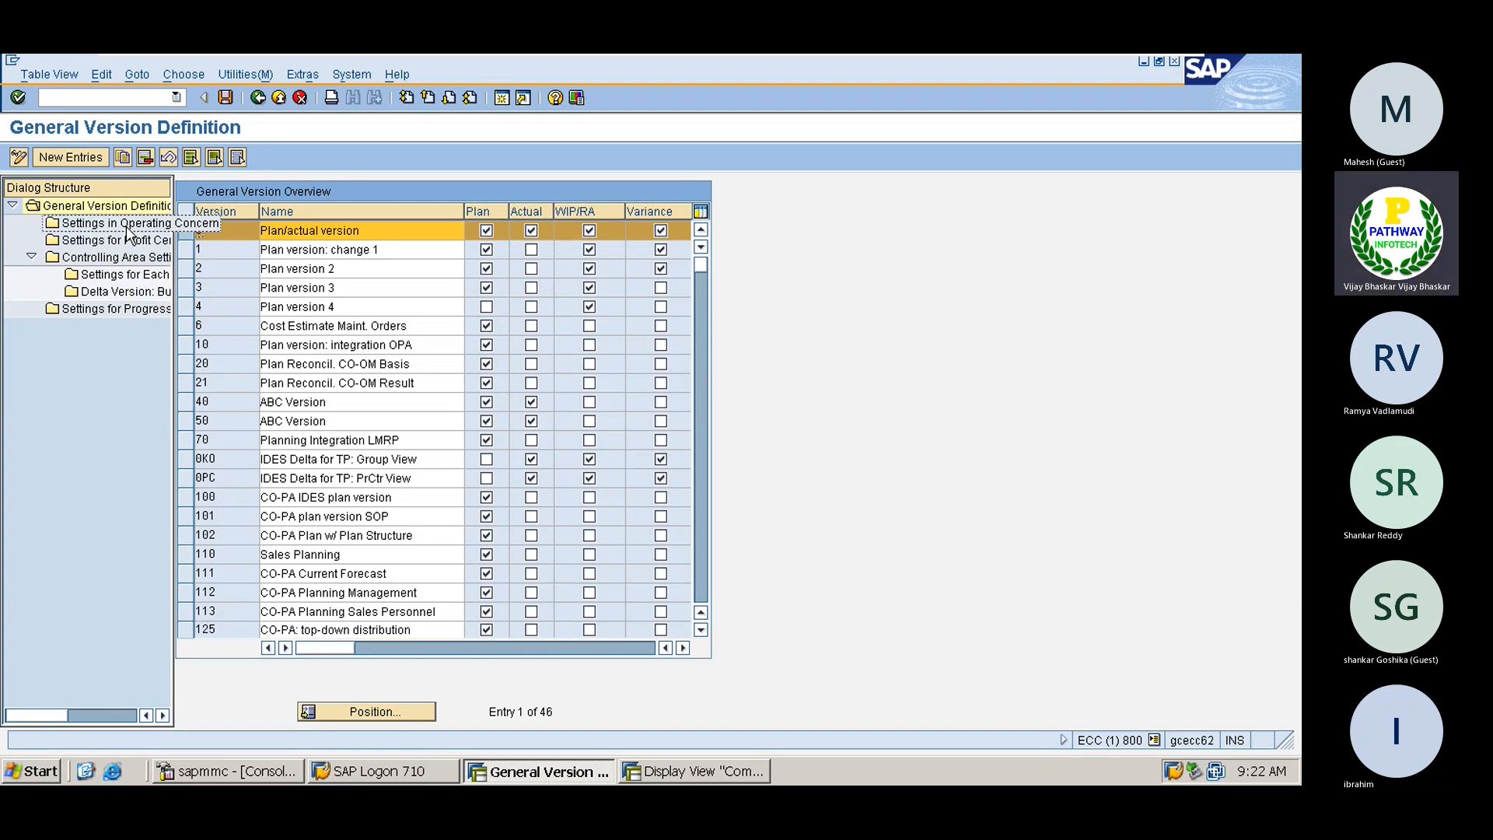
Open the Settings for Each Fiscal Year of version 0 for controlling area 1111
{"action": "double_click", "coordinate": [130, 275]}
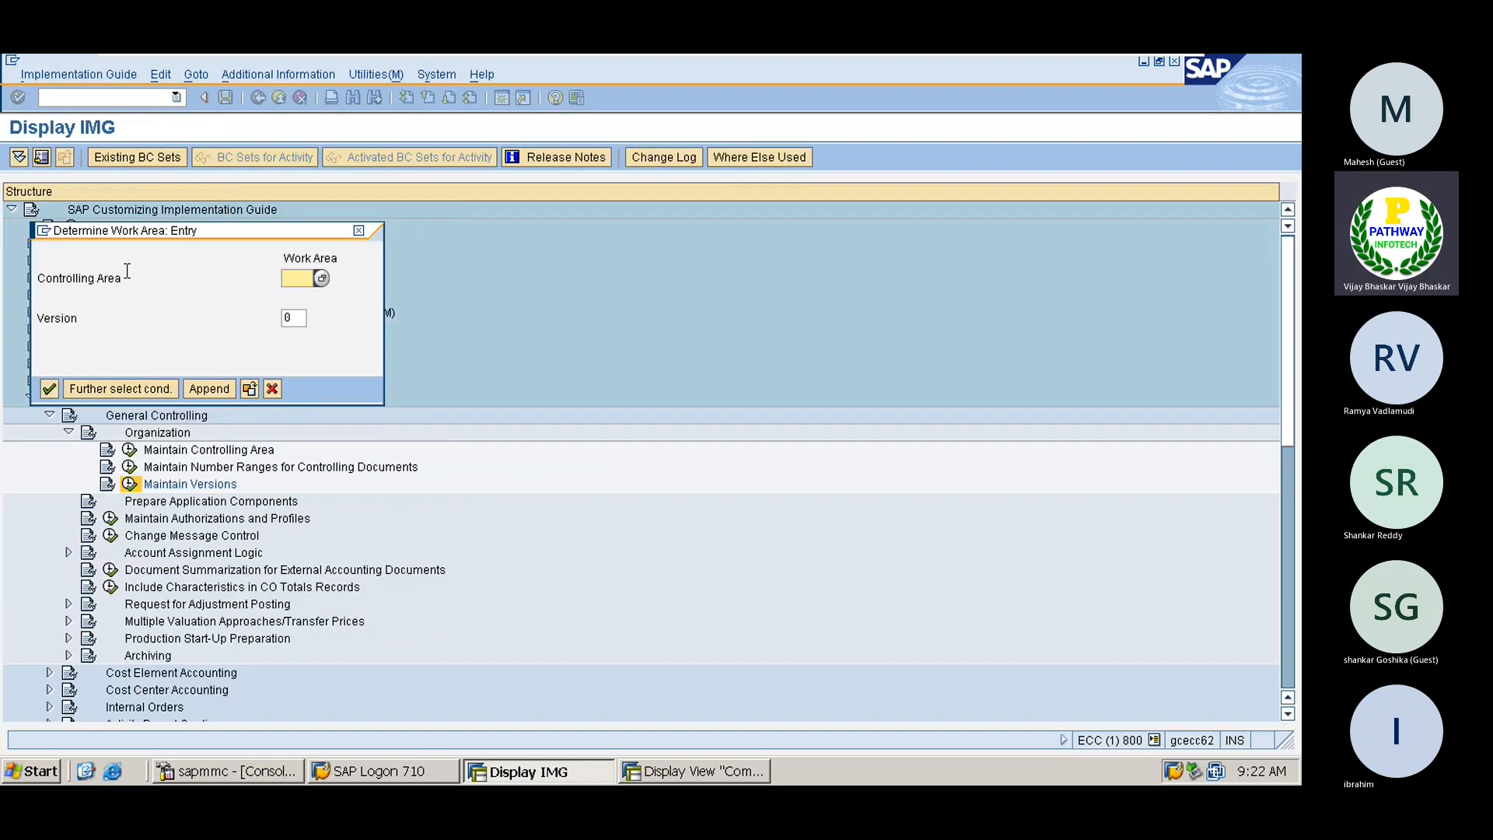
{"action": "type", "text": "1111"}
{"action": "key", "text": "Return"}
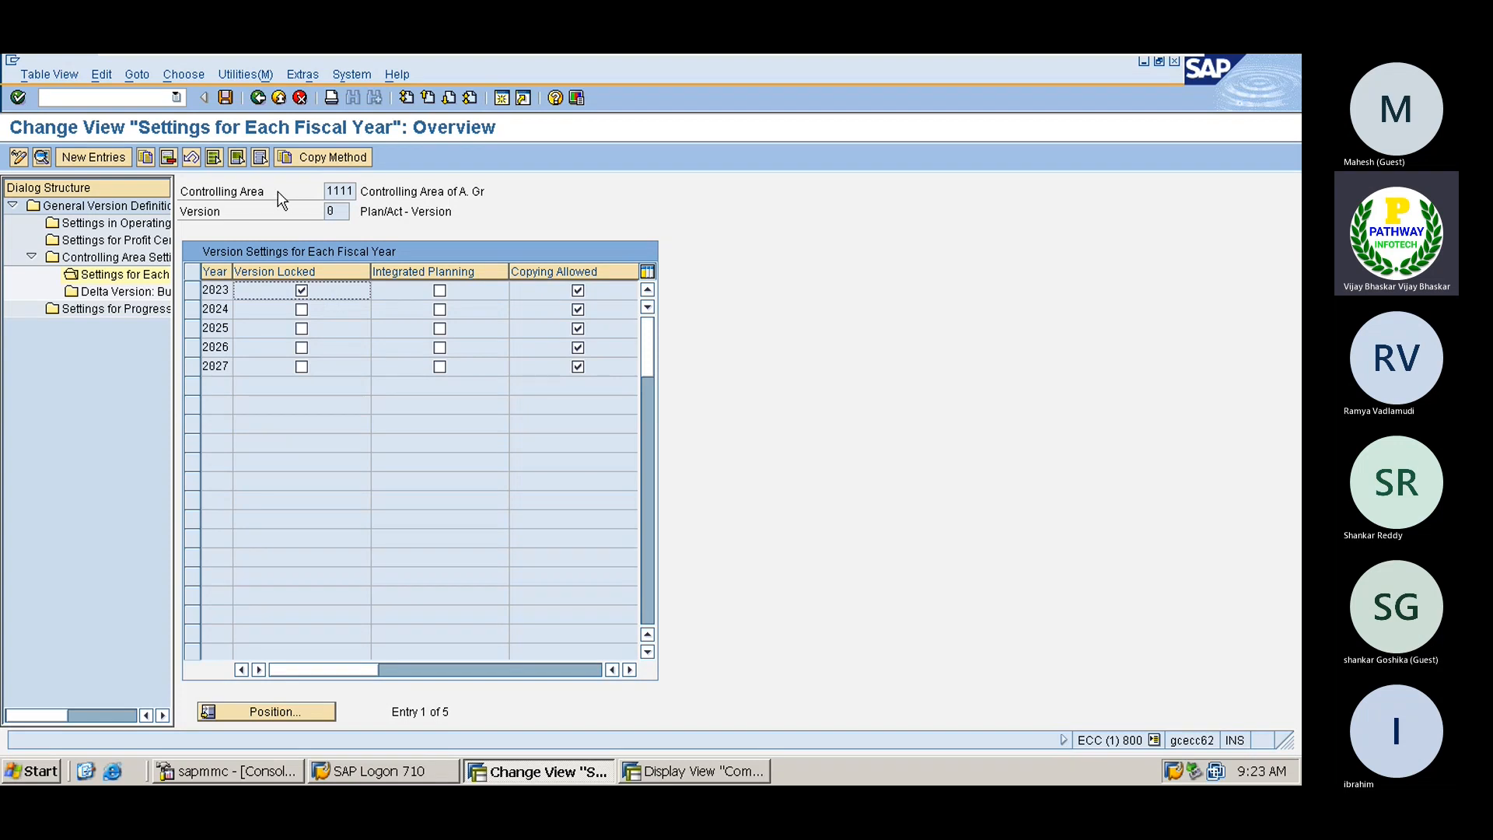
Attempt to save the 2023 lock, then cancel and discard the unsaved changes
{"action": "left_click", "coordinate": [224, 96]}
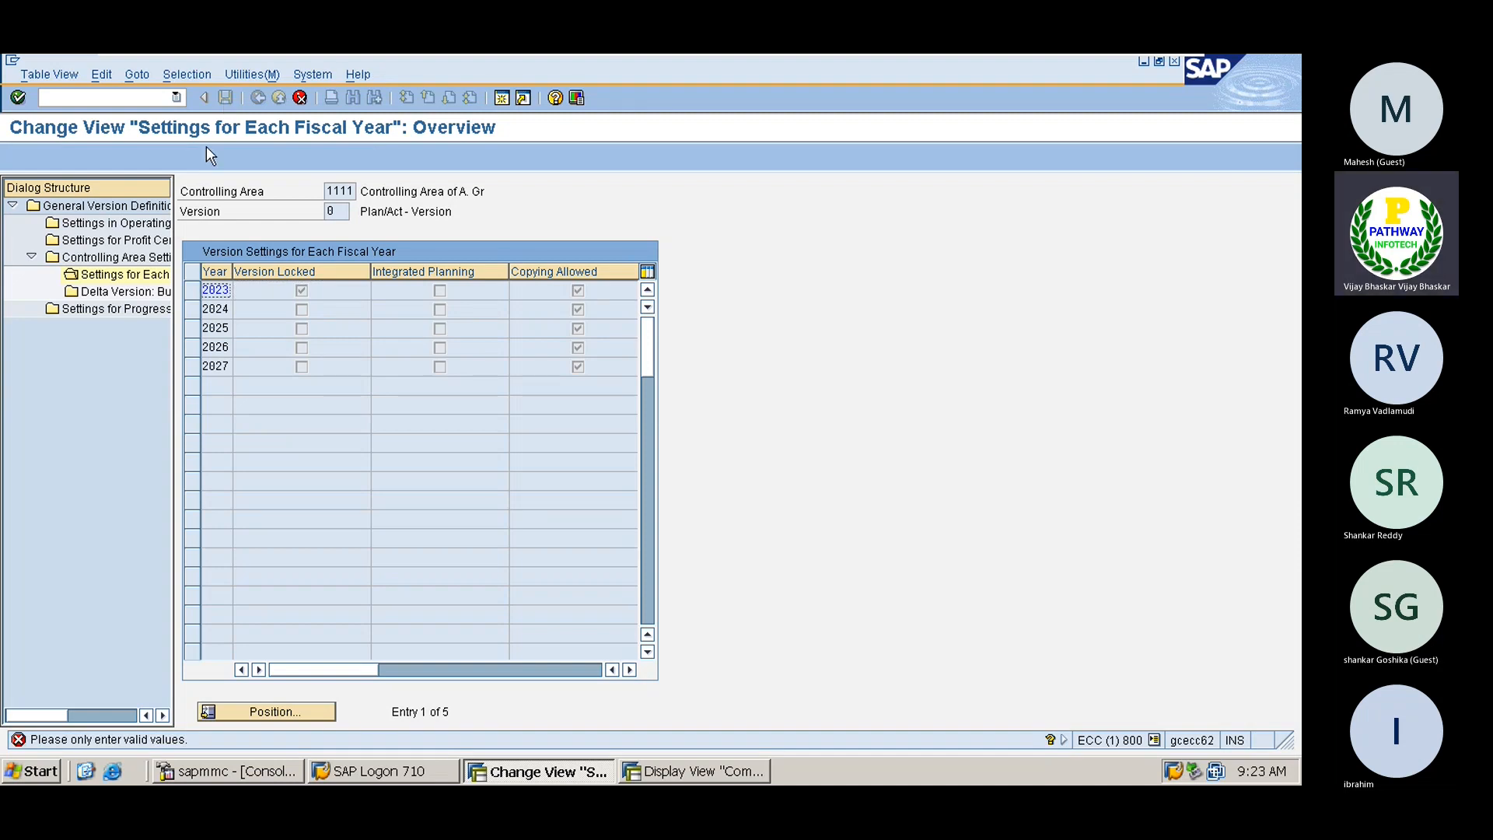
{"action": "key", "text": "Return"}
{"action": "left_click", "coordinate": [300, 98]}
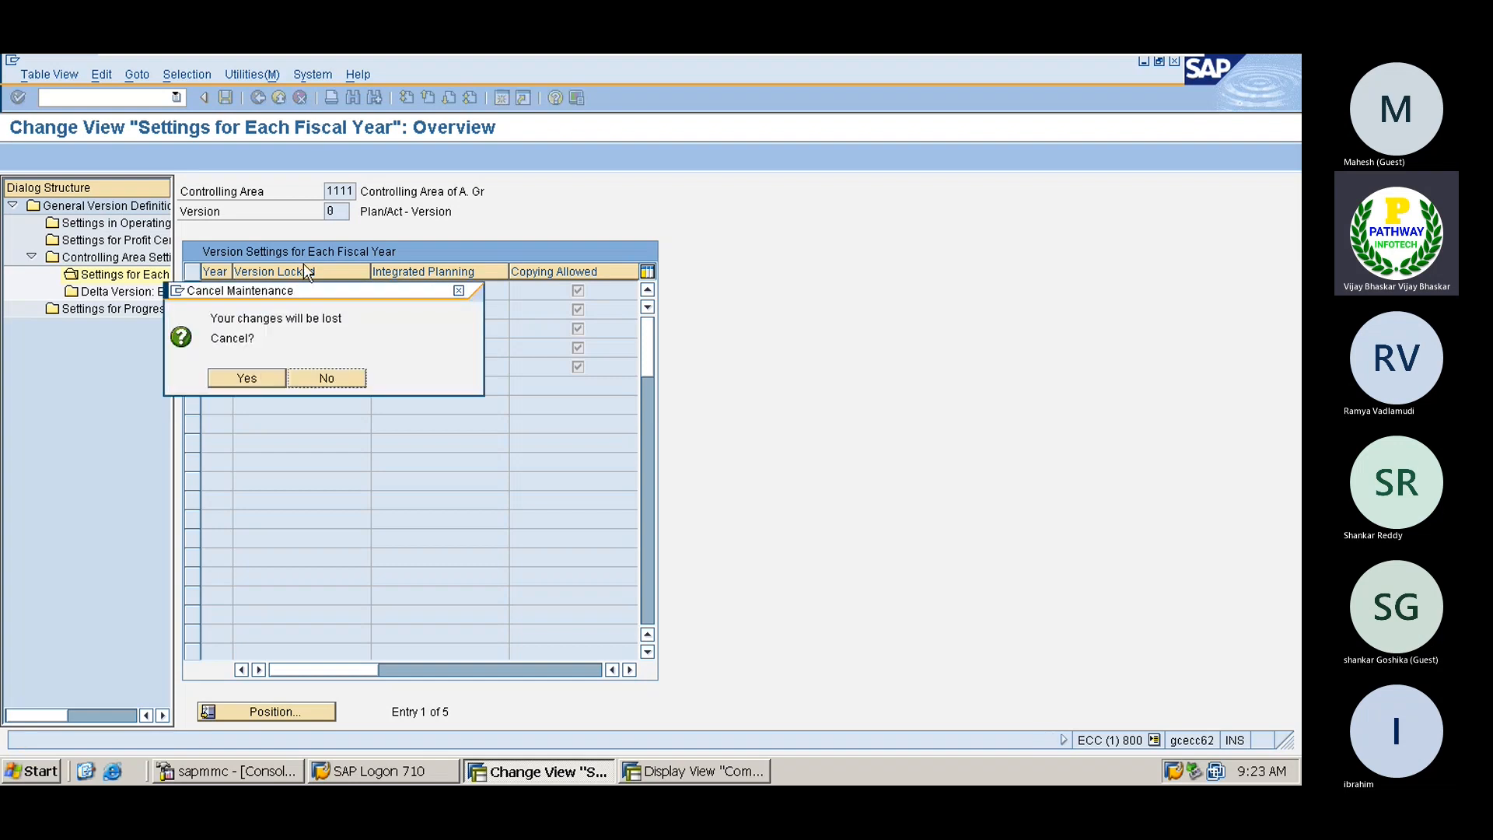
{"action": "left_click", "coordinate": [231, 379]}
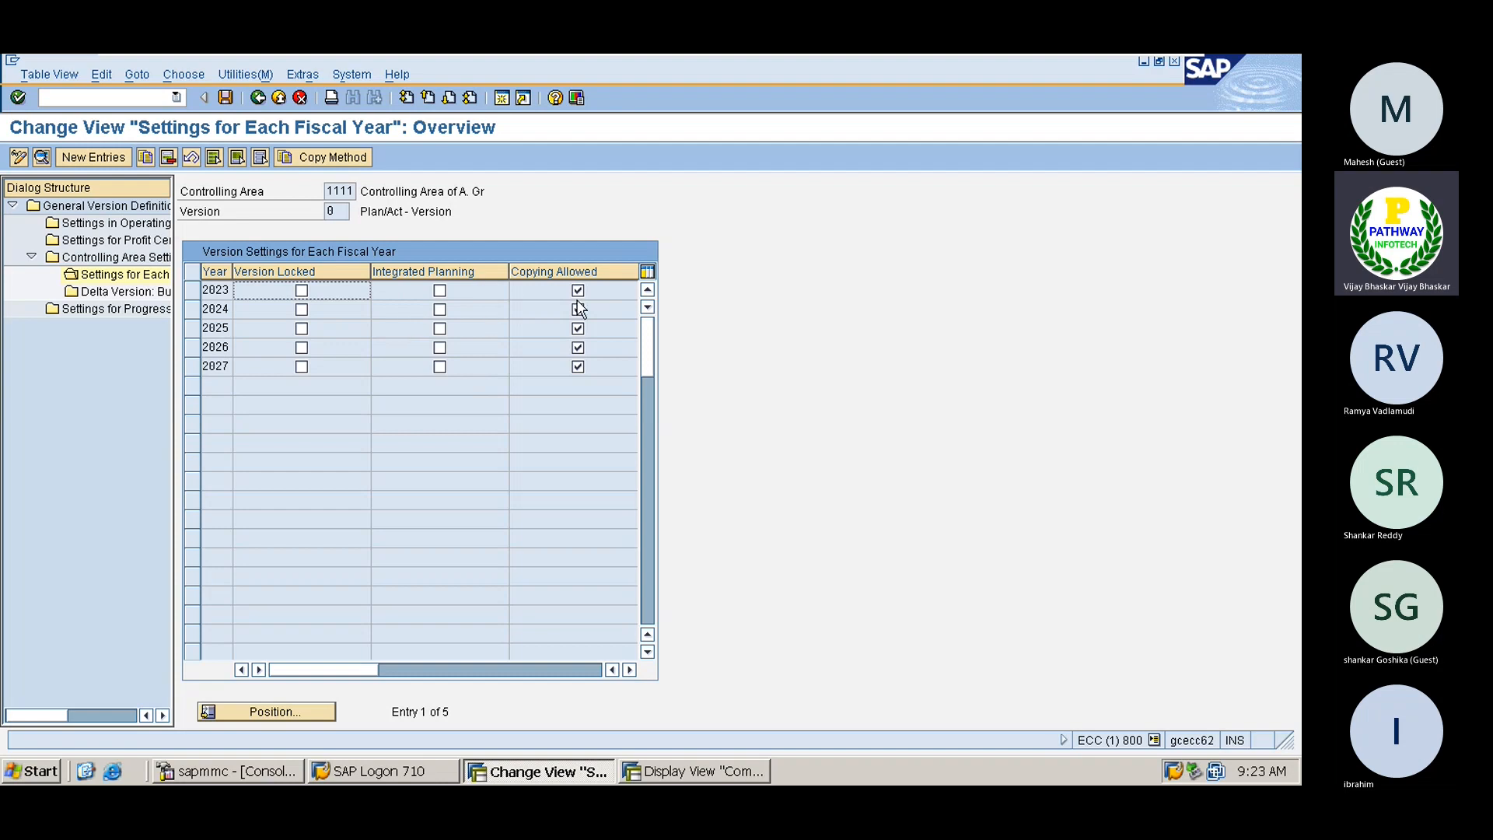
Add a new fiscal year 2022 entry with exchange rate type M and Version Locked ticked
{"action": "left_click", "coordinate": [94, 159]}
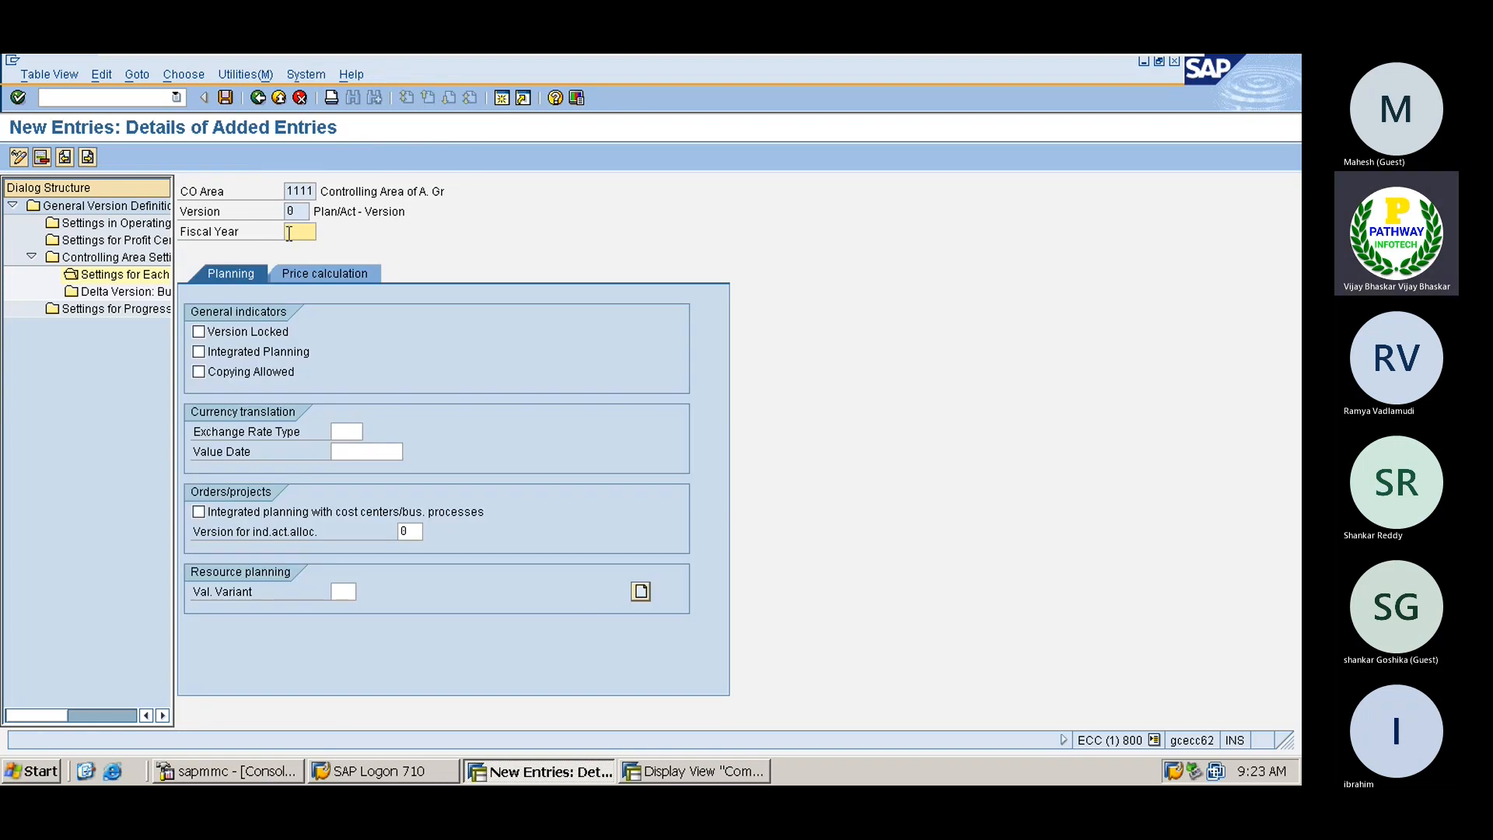
{"action": "type", "text": "2022"}
{"action": "left_click", "coordinate": [343, 432]}
{"action": "type", "text": "m"}
{"action": "key", "text": "Tab"}
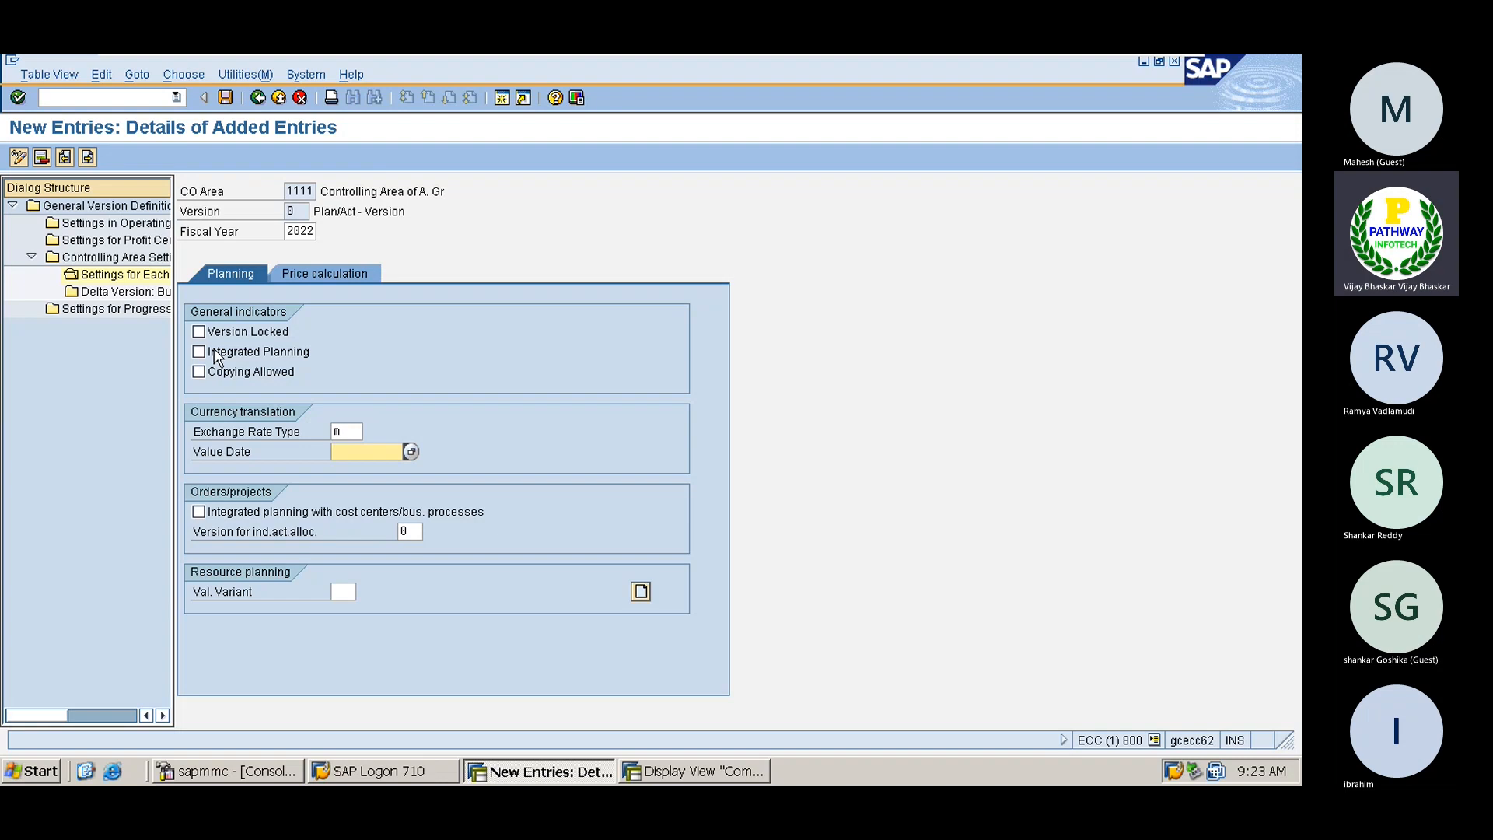
{"action": "left_click", "coordinate": [199, 332]}
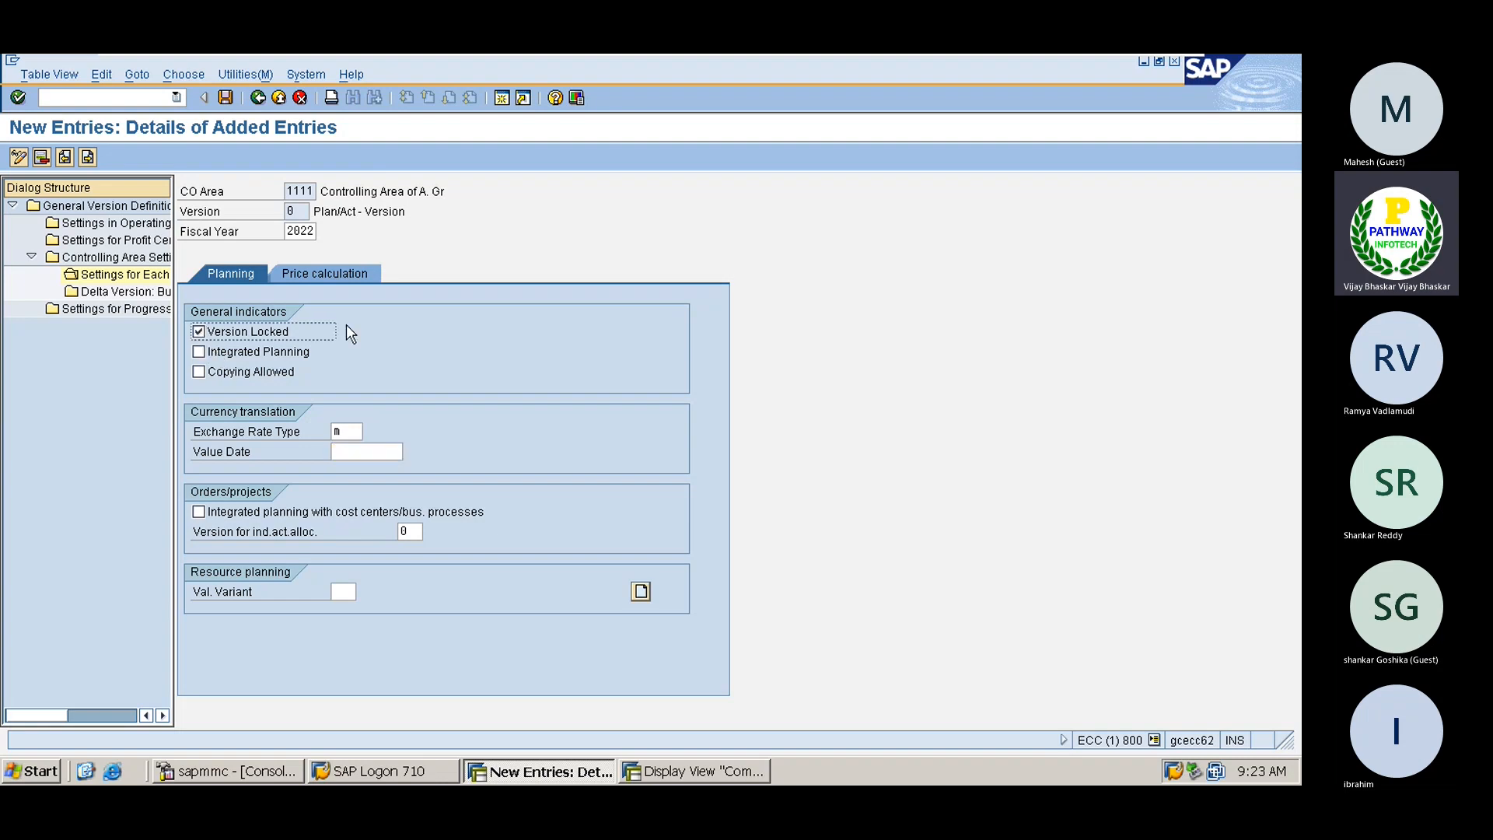
{"action": "key", "text": "Return"}
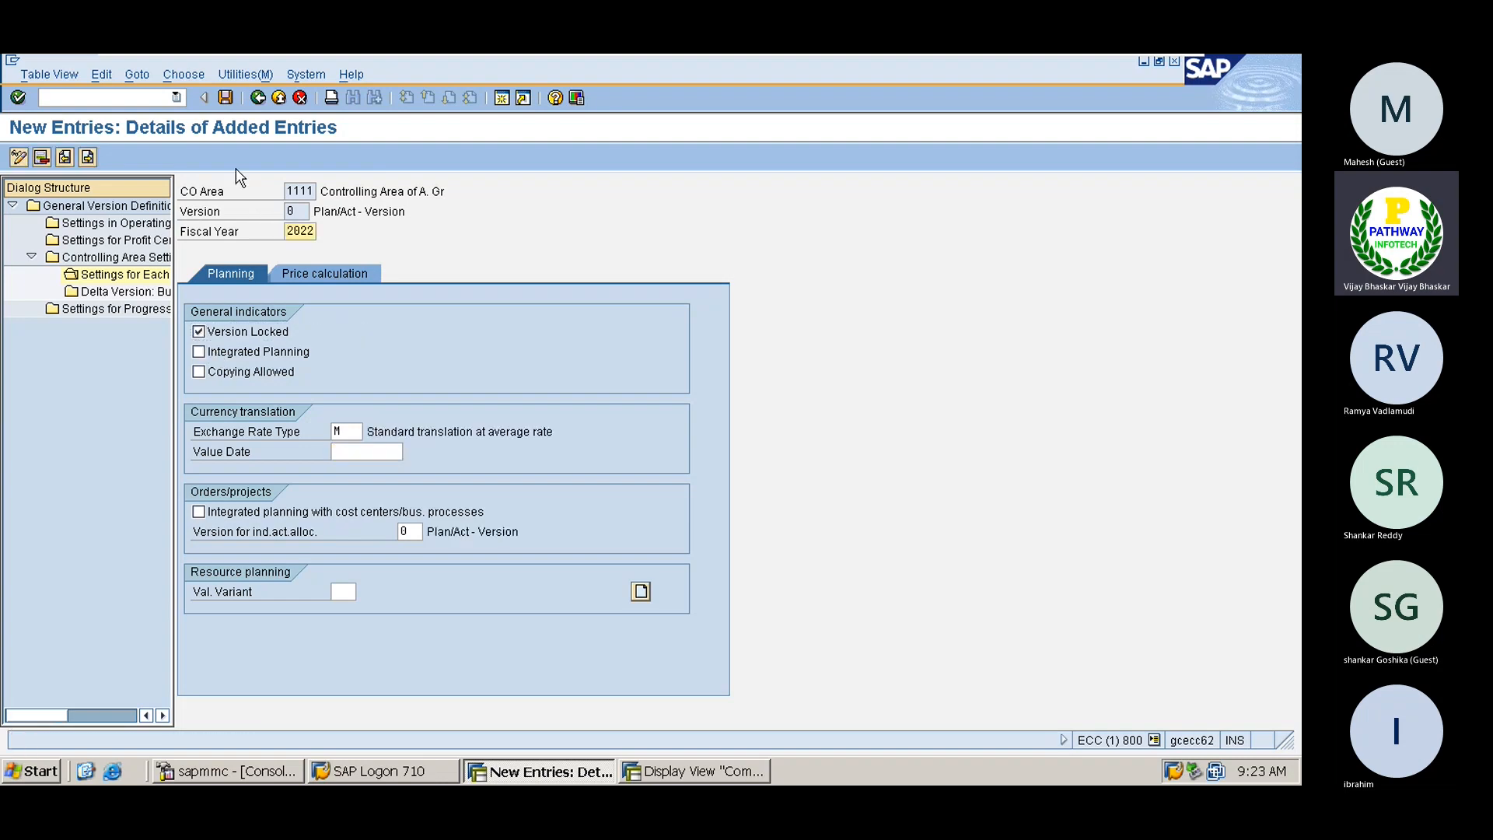
Save the 2022 entry under a customizing request and return to the version list
{"action": "left_click", "coordinate": [225, 97]}
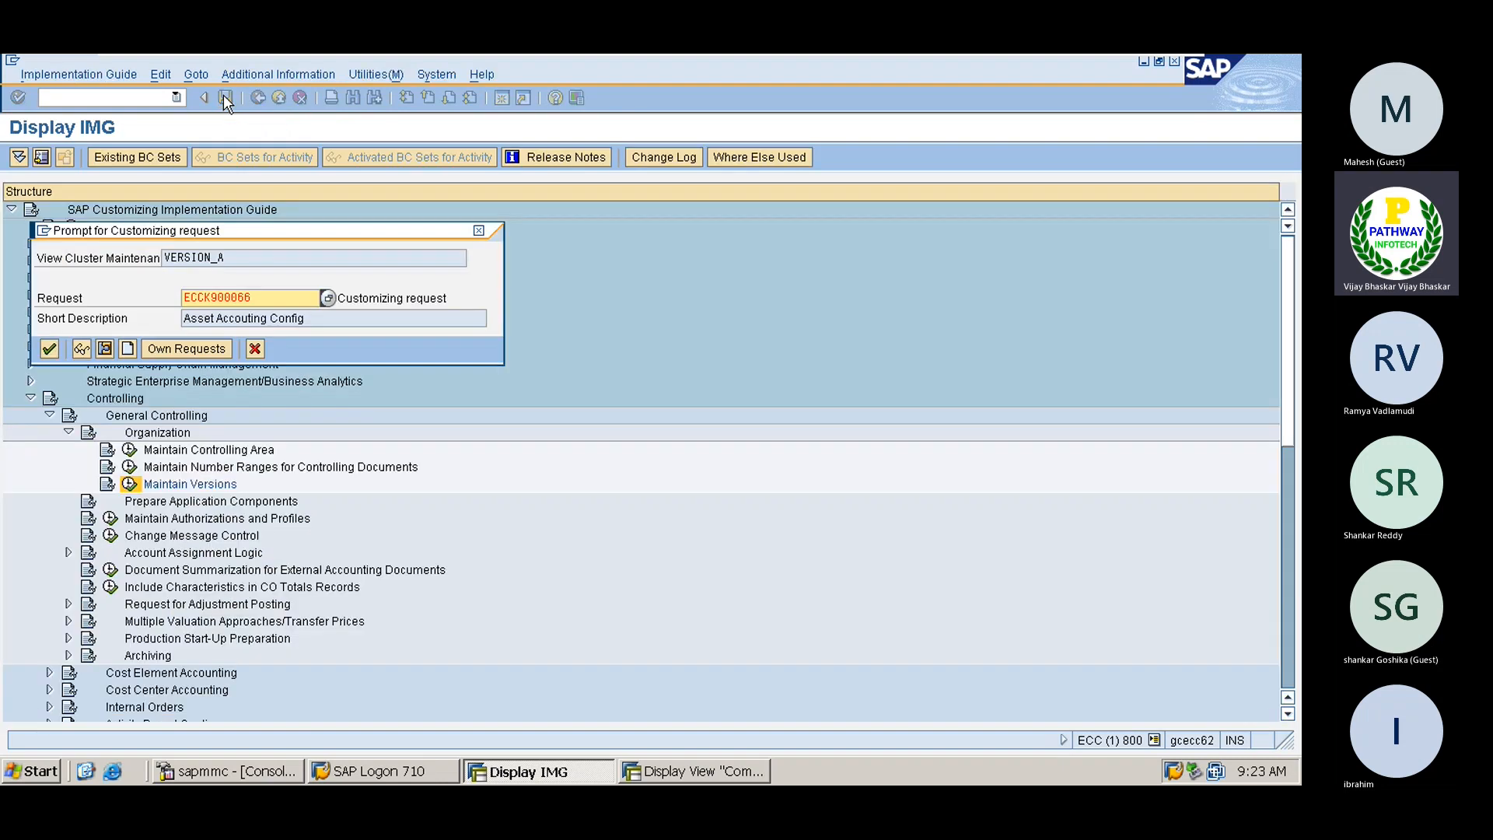
{"action": "left_click", "coordinate": [49, 349]}
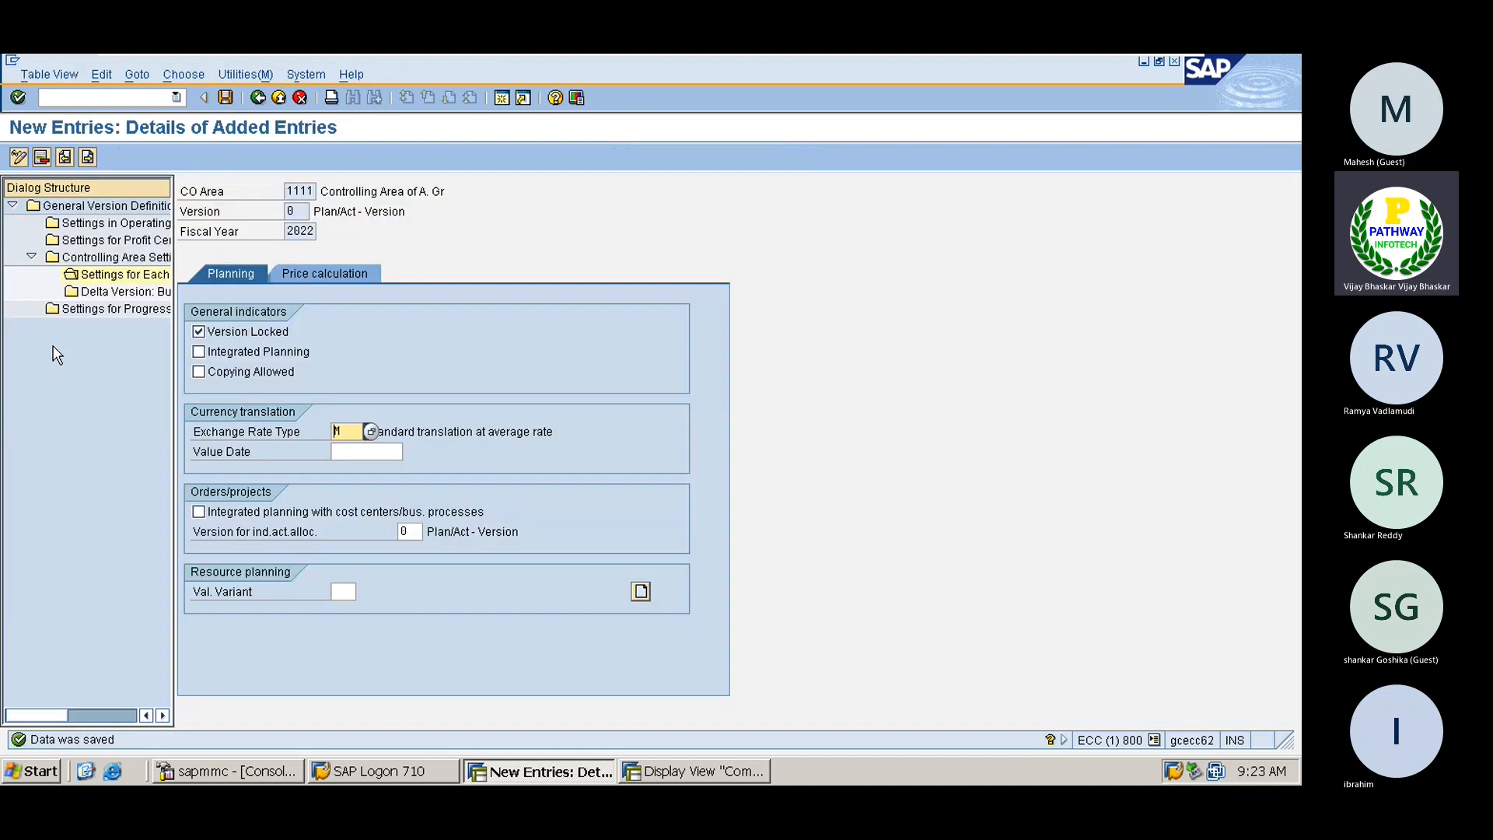
{"action": "left_click", "coordinate": [279, 98]}
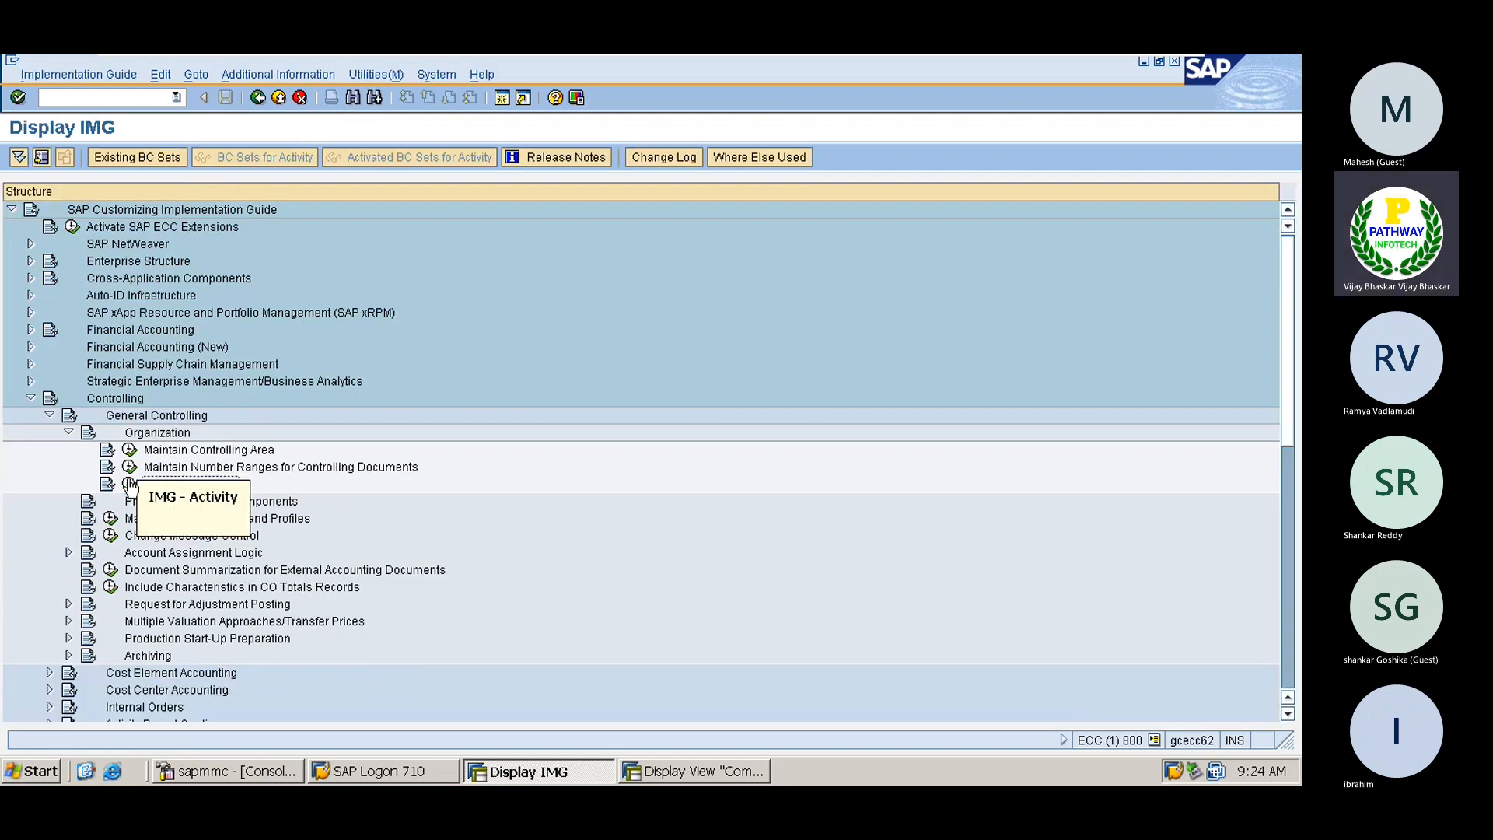
{"action": "left_click", "coordinate": [130, 484]}
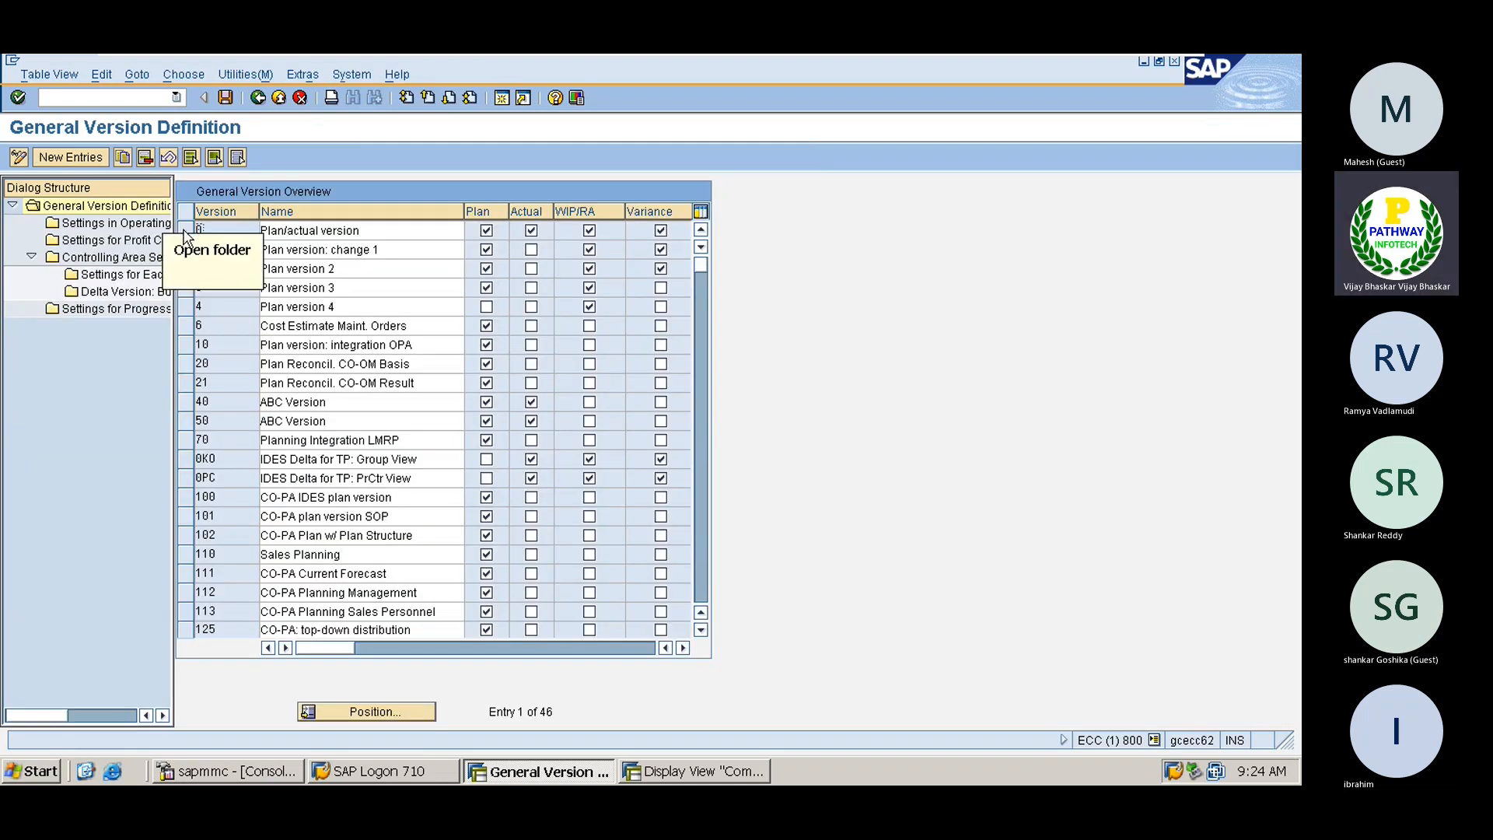
Select version 0 and reopen its fiscal-year settings for area 1111, now listing 2022
{"action": "left_click", "coordinate": [183, 229]}
{"action": "double_click", "coordinate": [107, 292]}
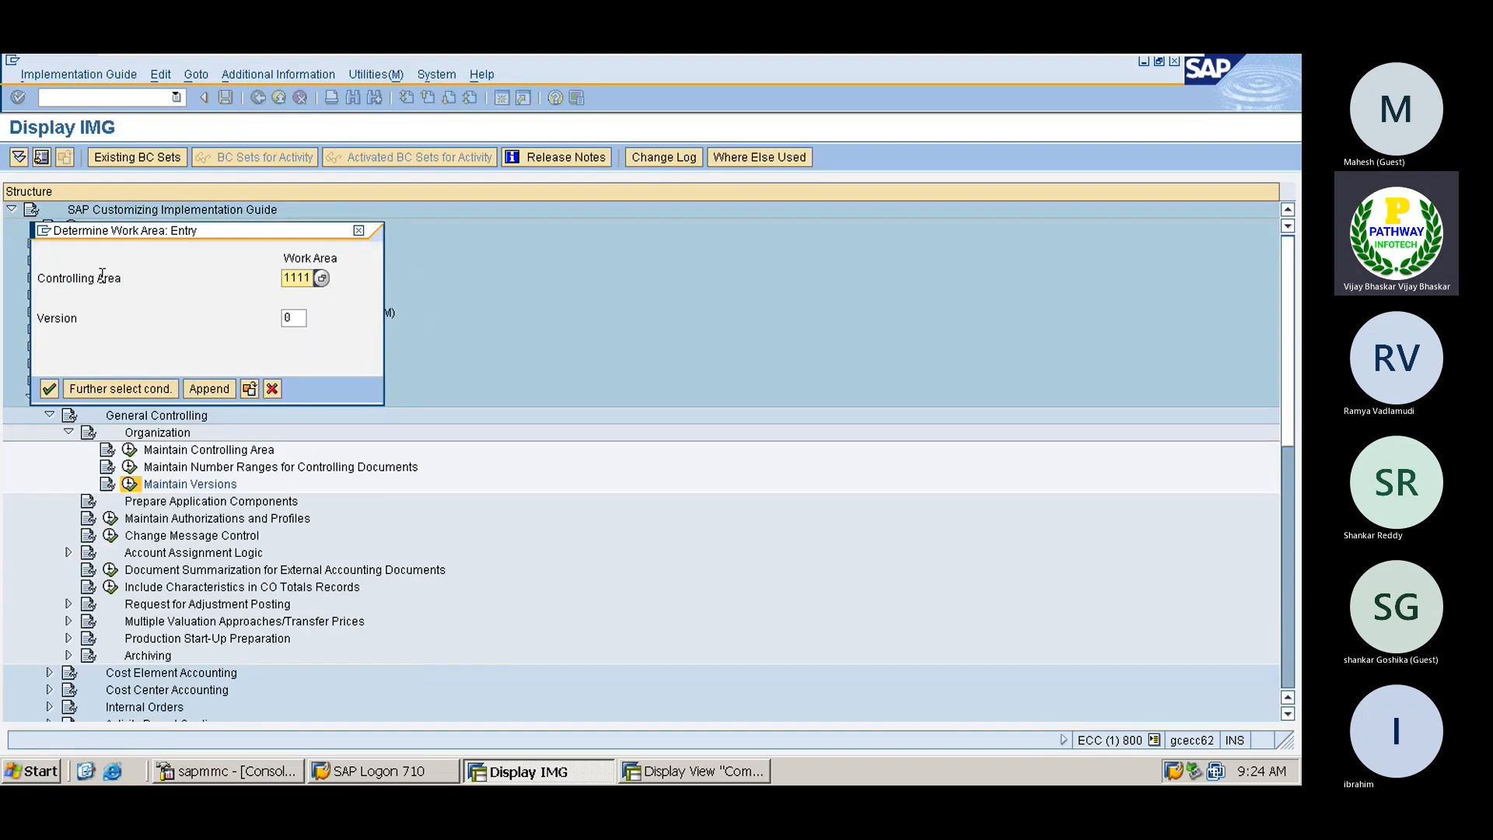
{"action": "key", "text": "Return"}
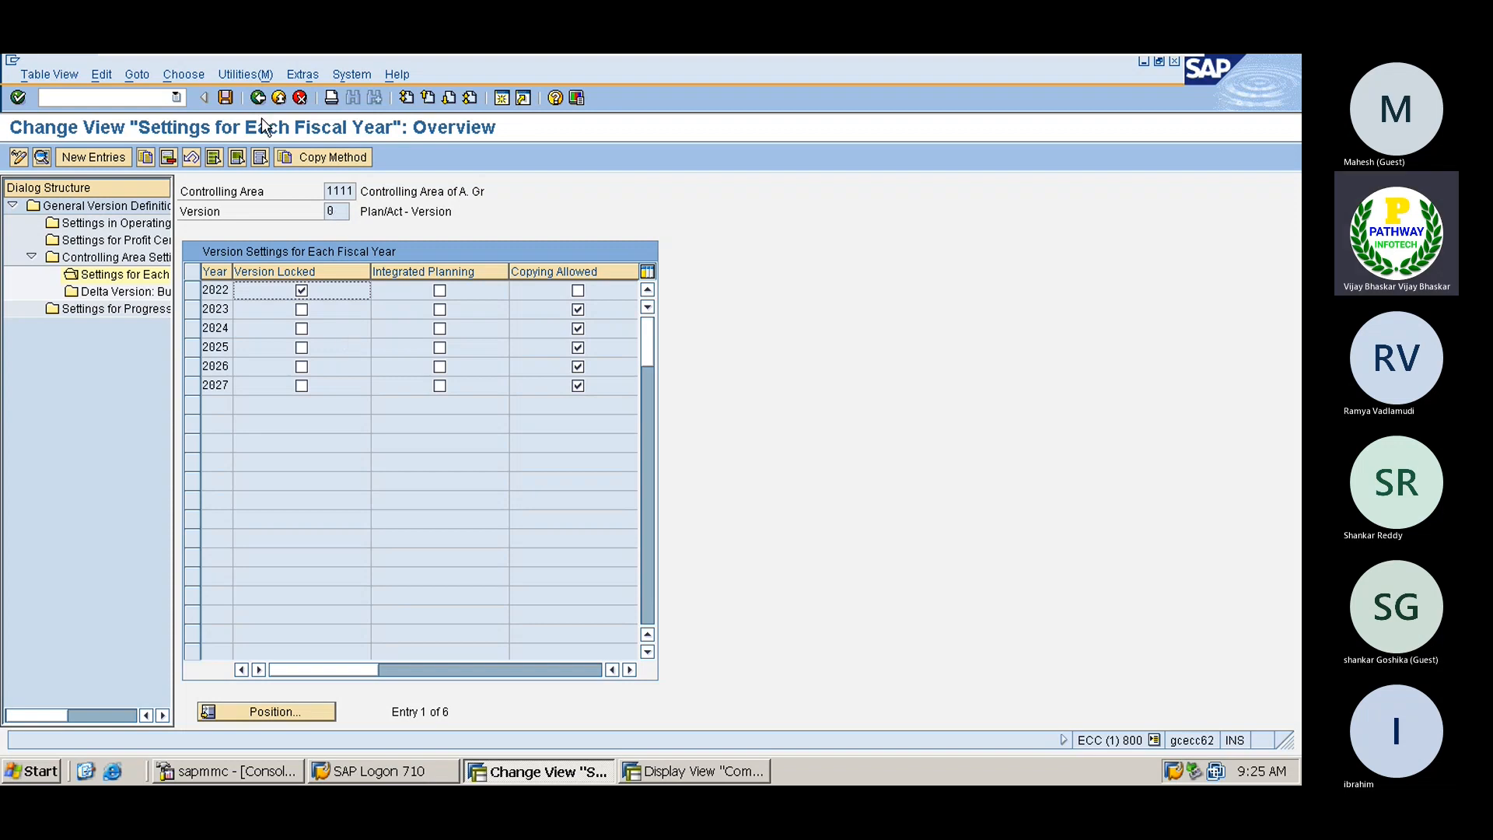
Back out of customizing to the SAP Easy Access menu
{"action": "left_click", "coordinate": [259, 98]}
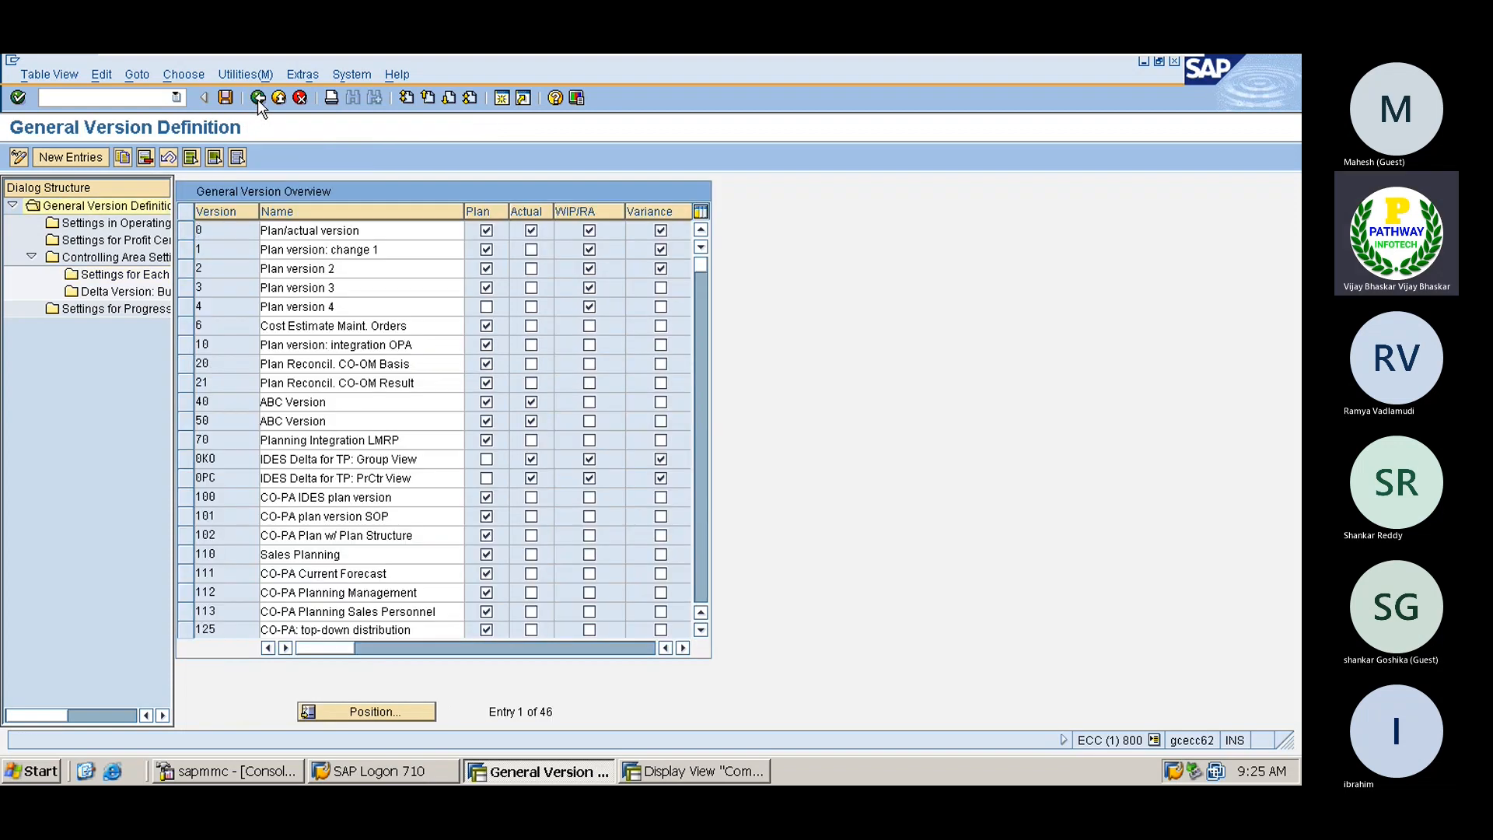
{"action": "left_click", "coordinate": [258, 98]}
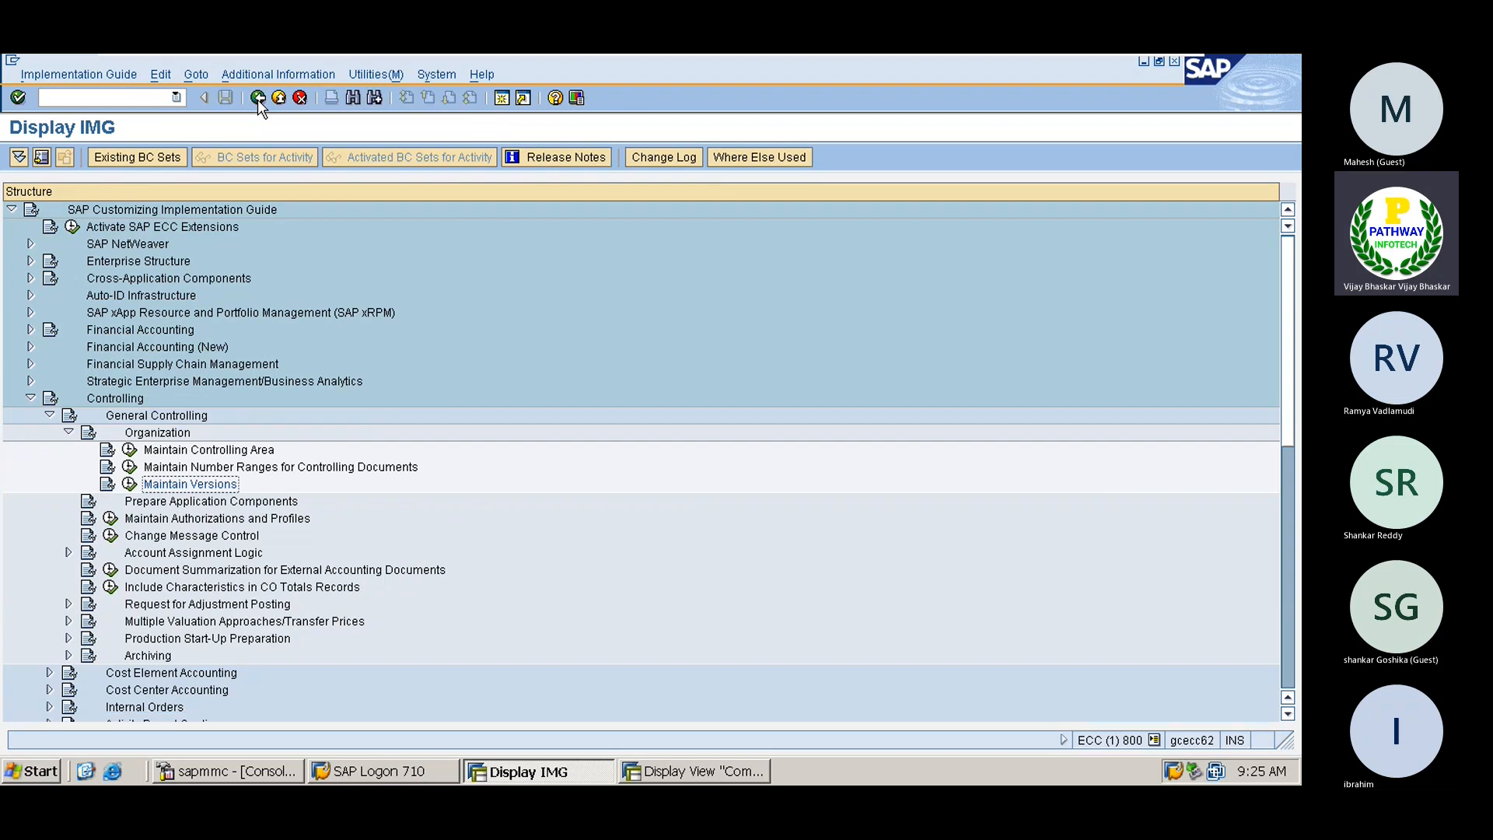
{"action": "left_click", "coordinate": [258, 98]}
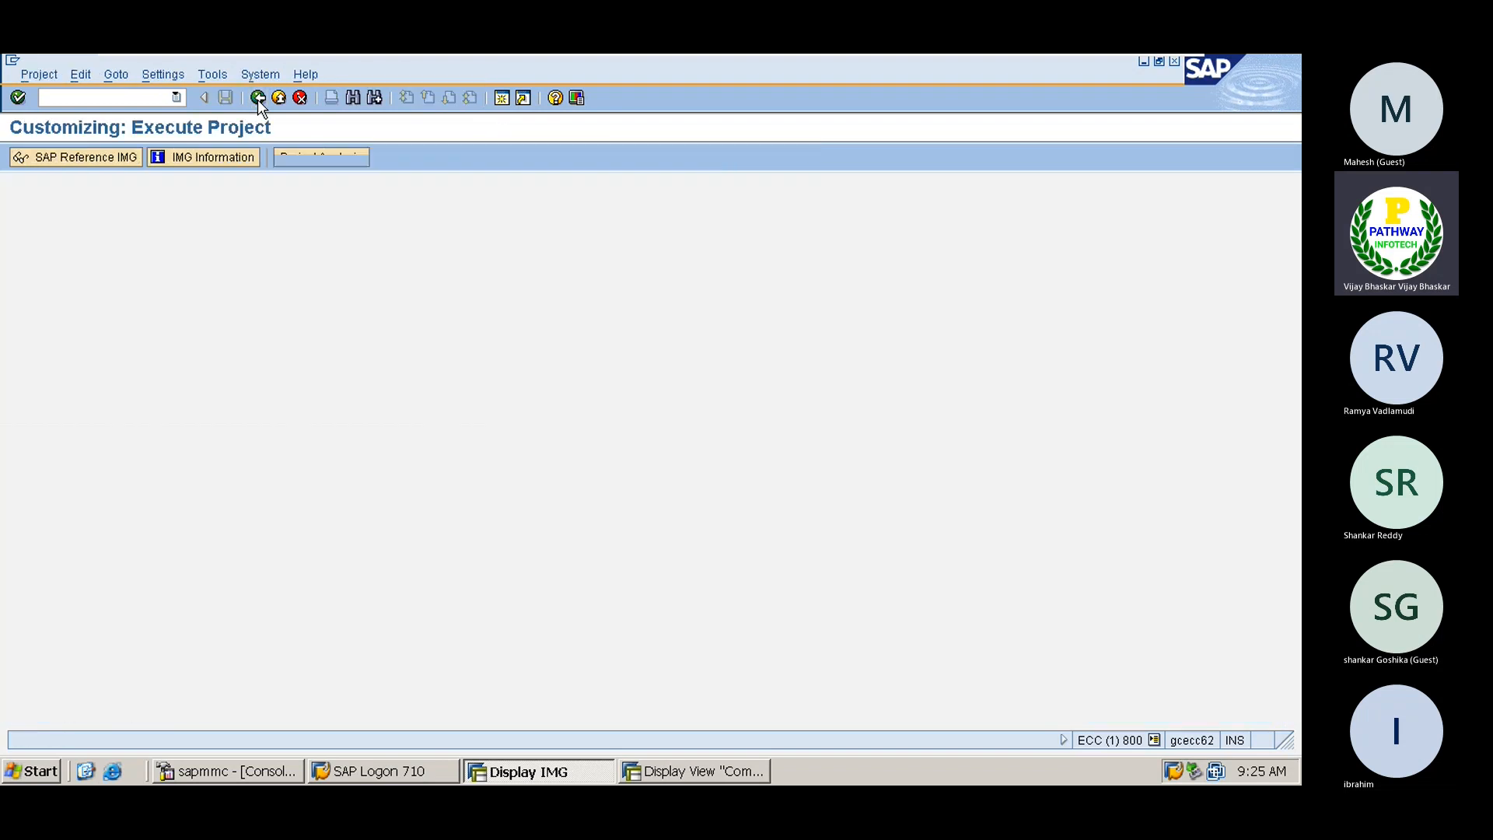
{"action": "left_click", "coordinate": [258, 98]}
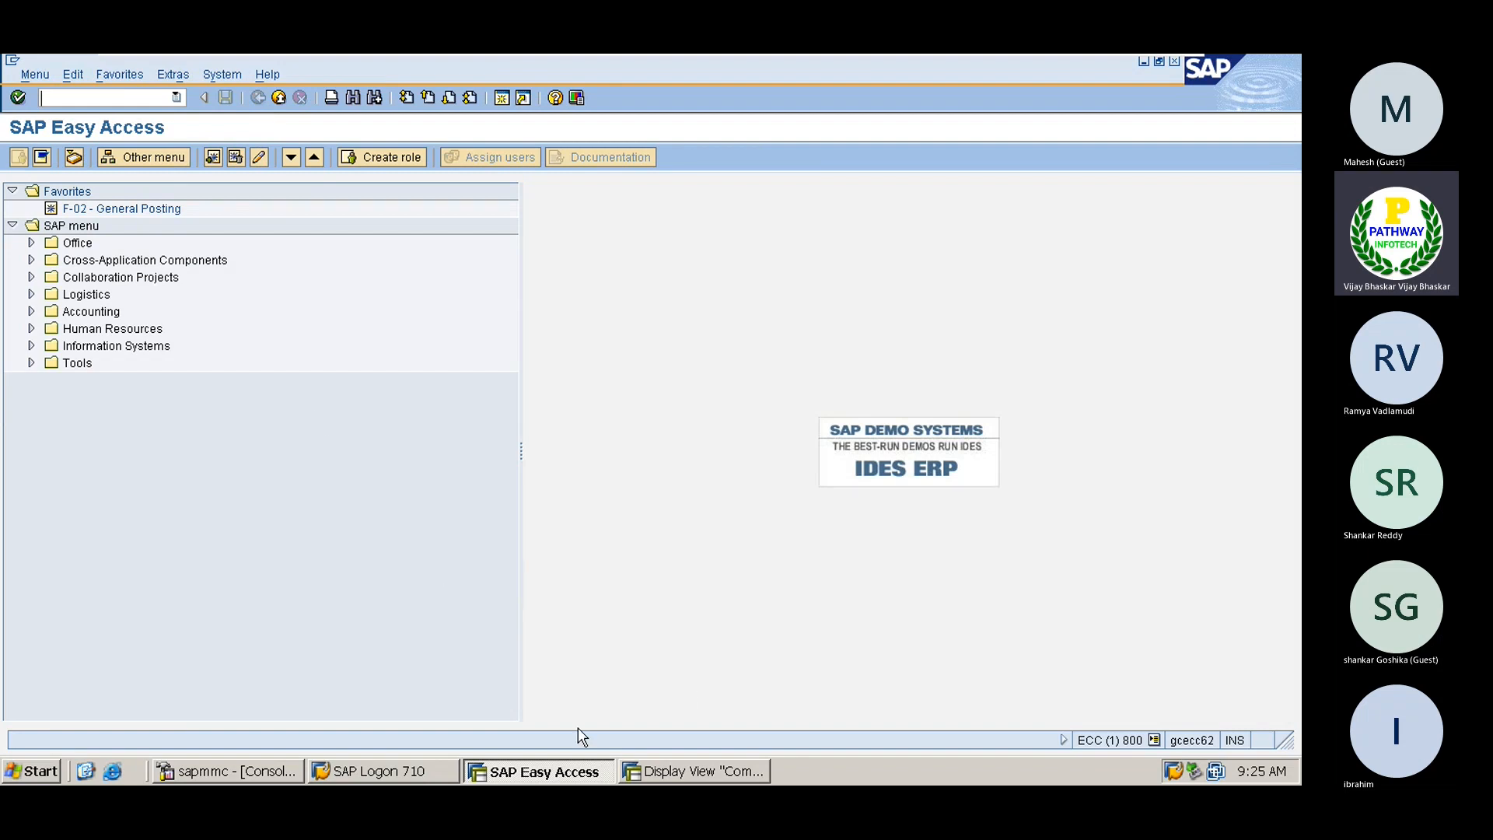
Expand Accounting > Controlling > Cost Element Accounting > Master Data > Cost Element > Individual Processing
{"action": "double_click", "coordinate": [70, 305]}
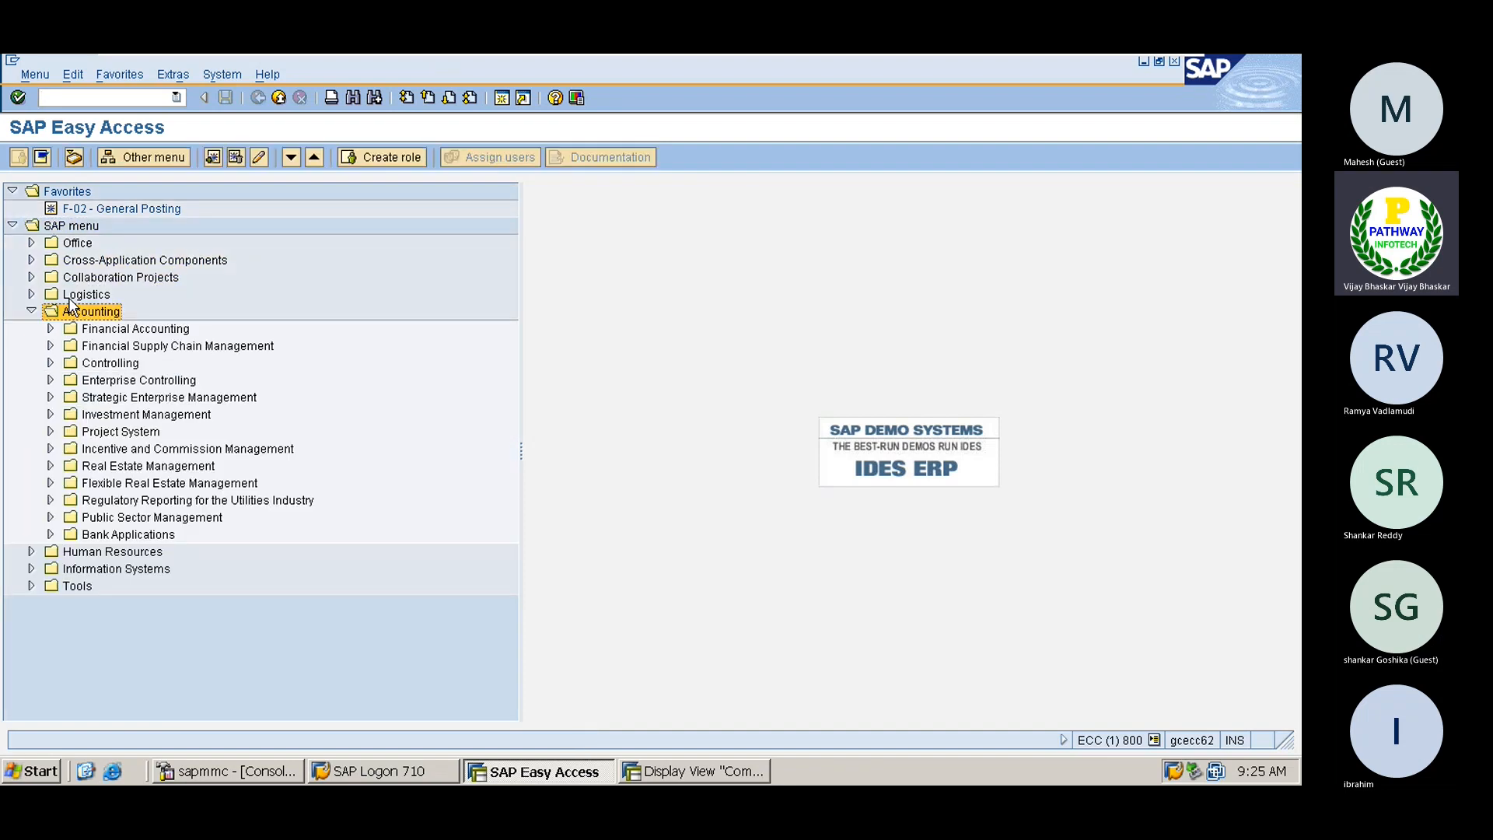
{"action": "key", "text": "Down"}
{"action": "key", "text": "Down"}
{"action": "key", "text": "Down"}
{"action": "key", "text": "Right"}
{"action": "key", "text": "Down"}
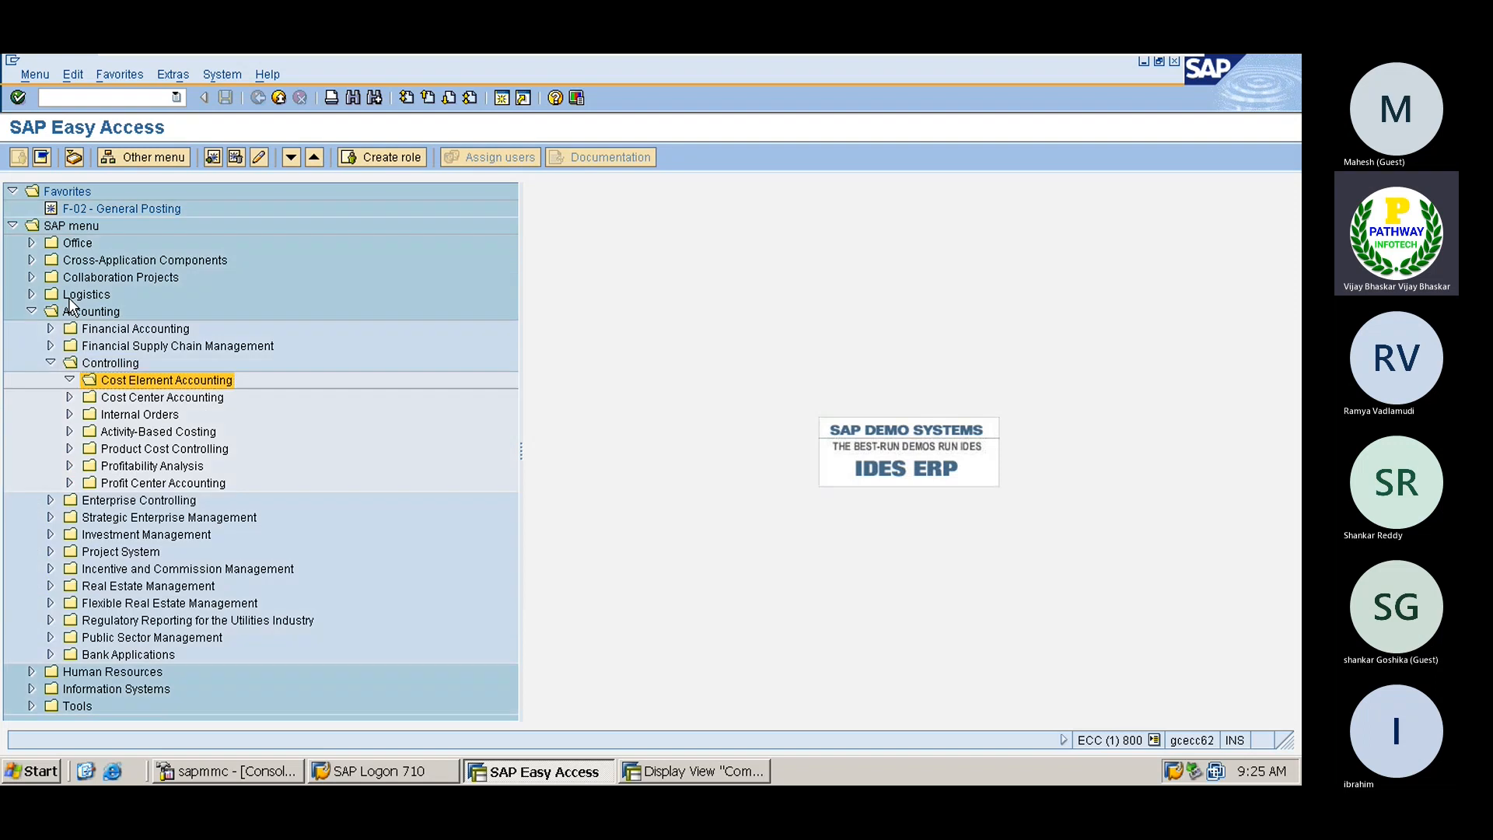
{"action": "key", "text": "Right"}
{"action": "key", "text": "Down"}
{"action": "key", "text": "Right"}
{"action": "key", "text": "Down"}
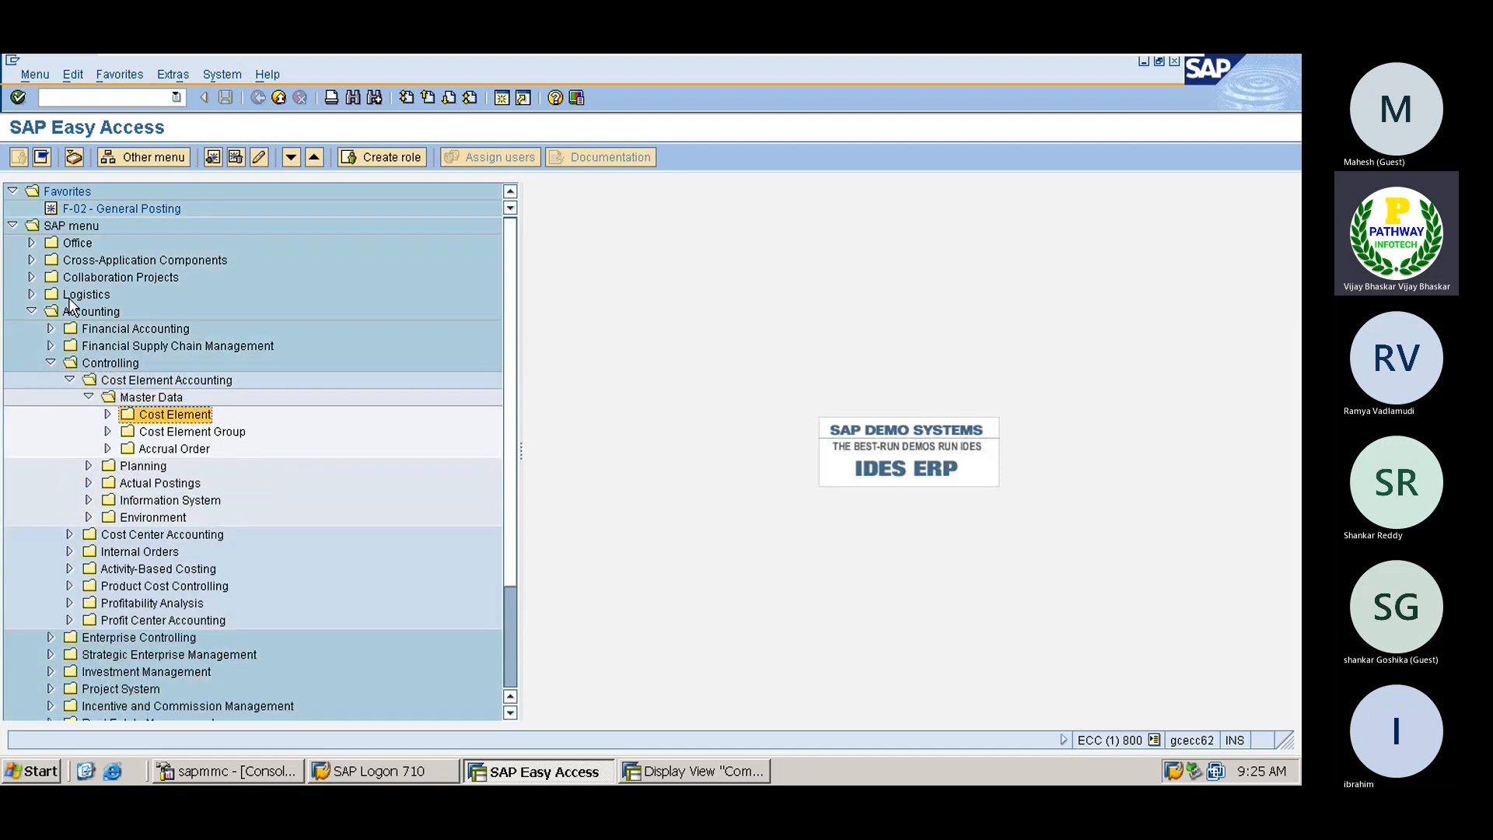
{"action": "key", "text": "Right"}
{"action": "key", "text": "Down"}
{"action": "key", "text": "Right"}
{"action": "key", "text": "Down"}
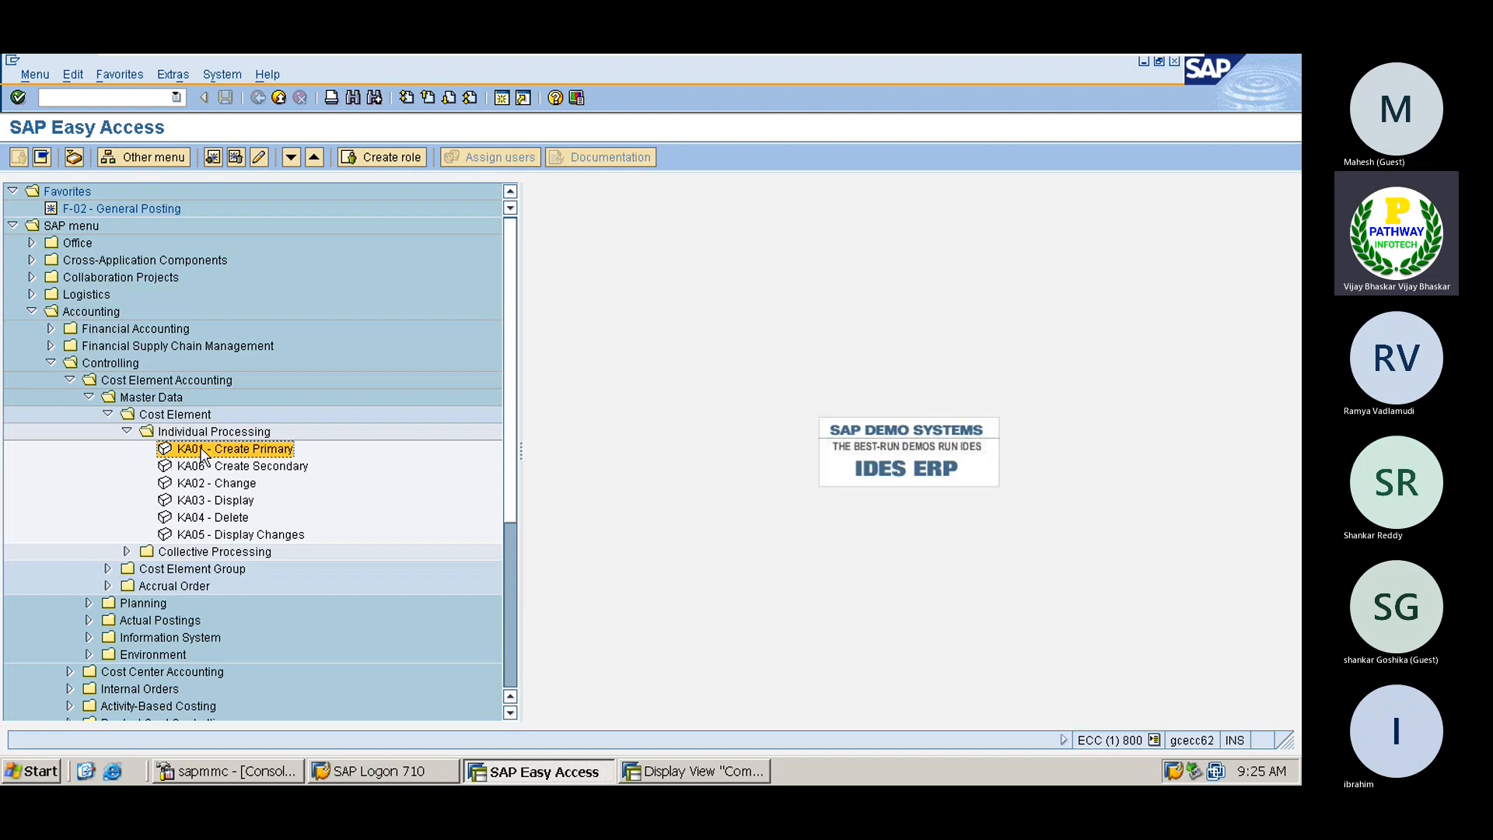
In the second SAP window, load G/L account 400400 Interest Account via /nfs00 and start cost element creation
{"action": "left_click", "coordinate": [697, 770]}
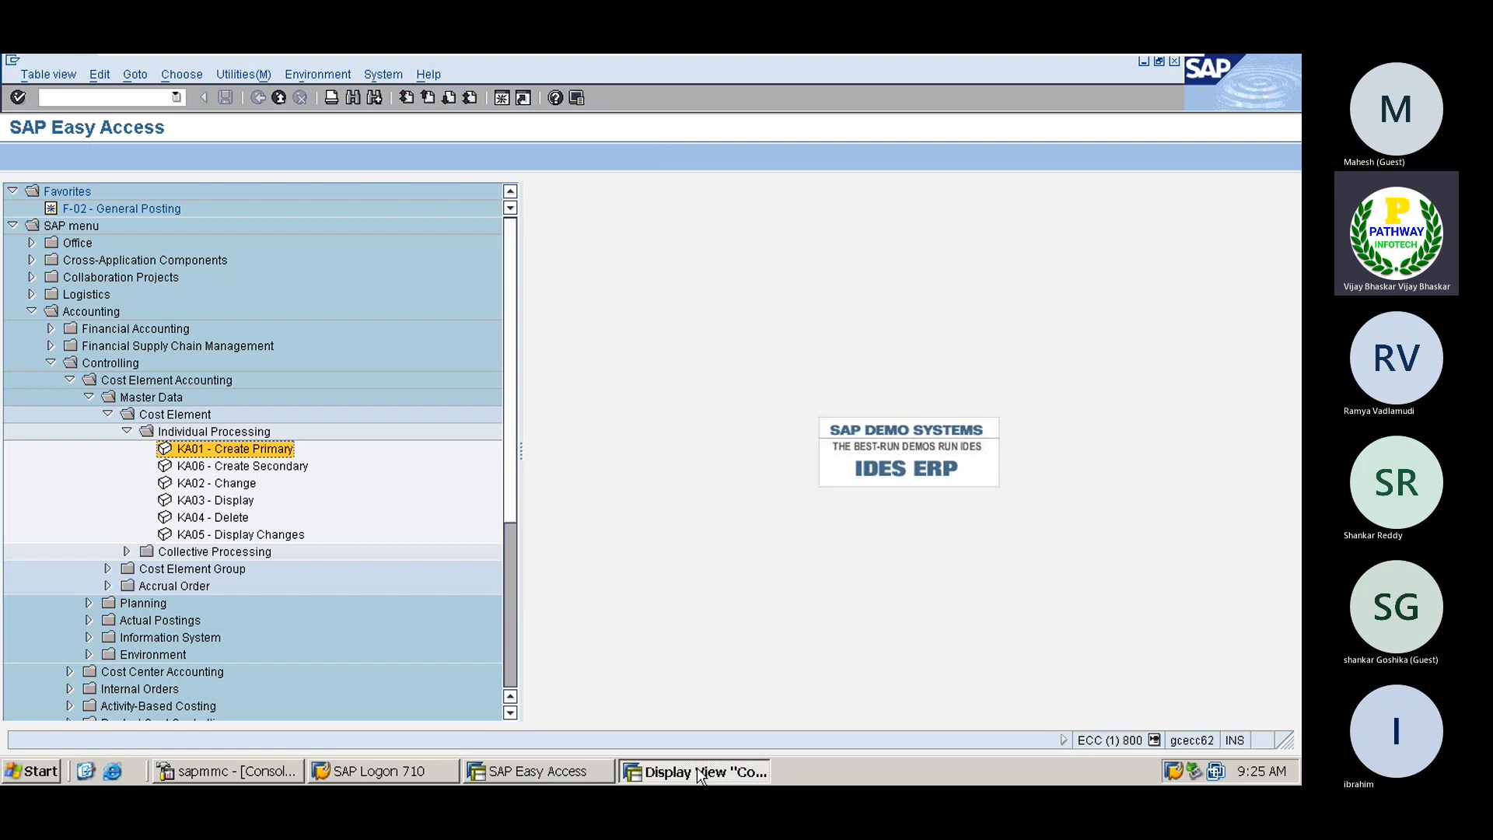
{"action": "type", "text": "/nfs00"}
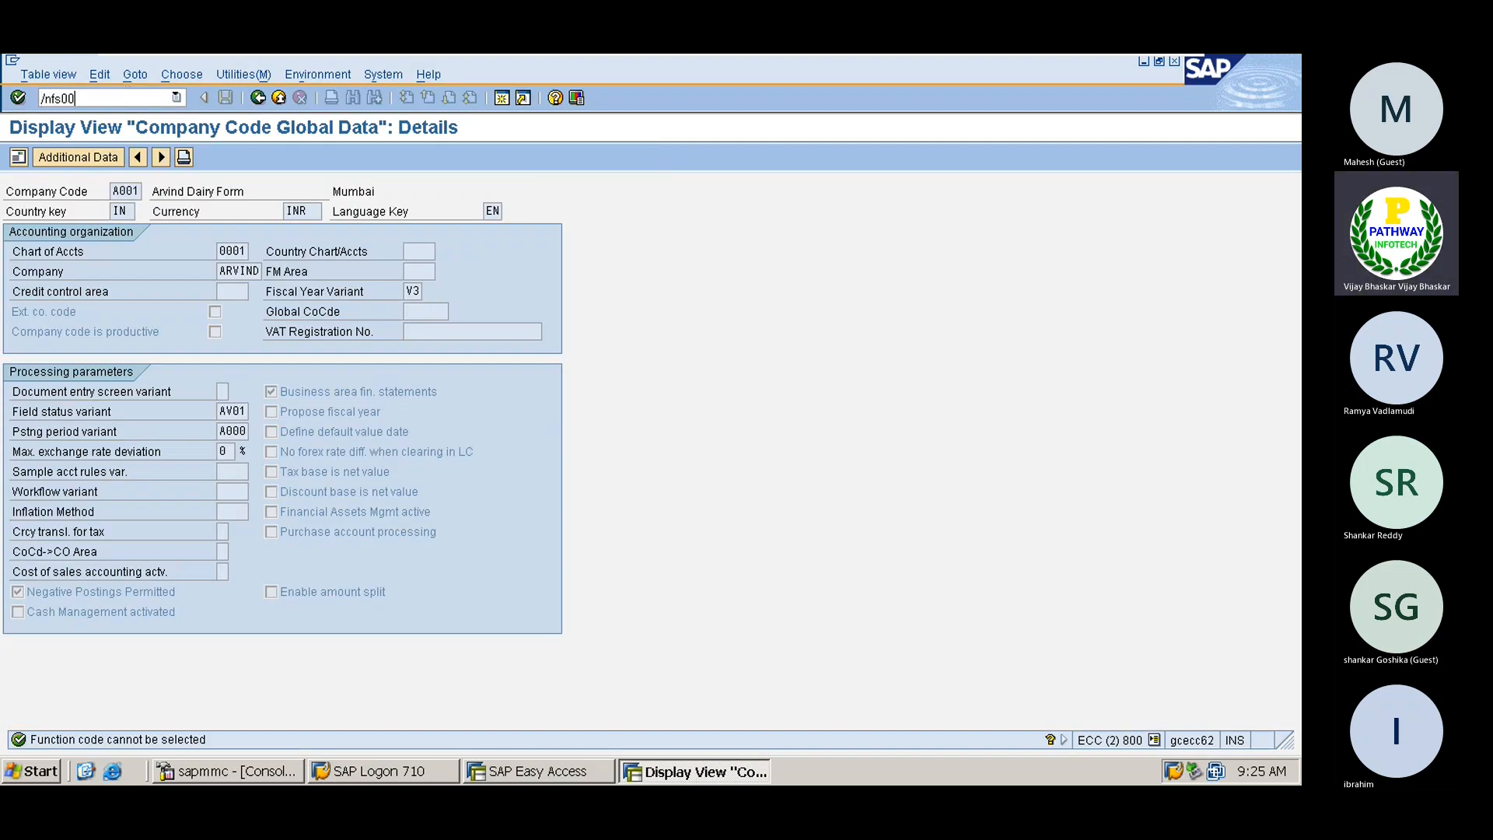
{"action": "key", "text": "Return"}
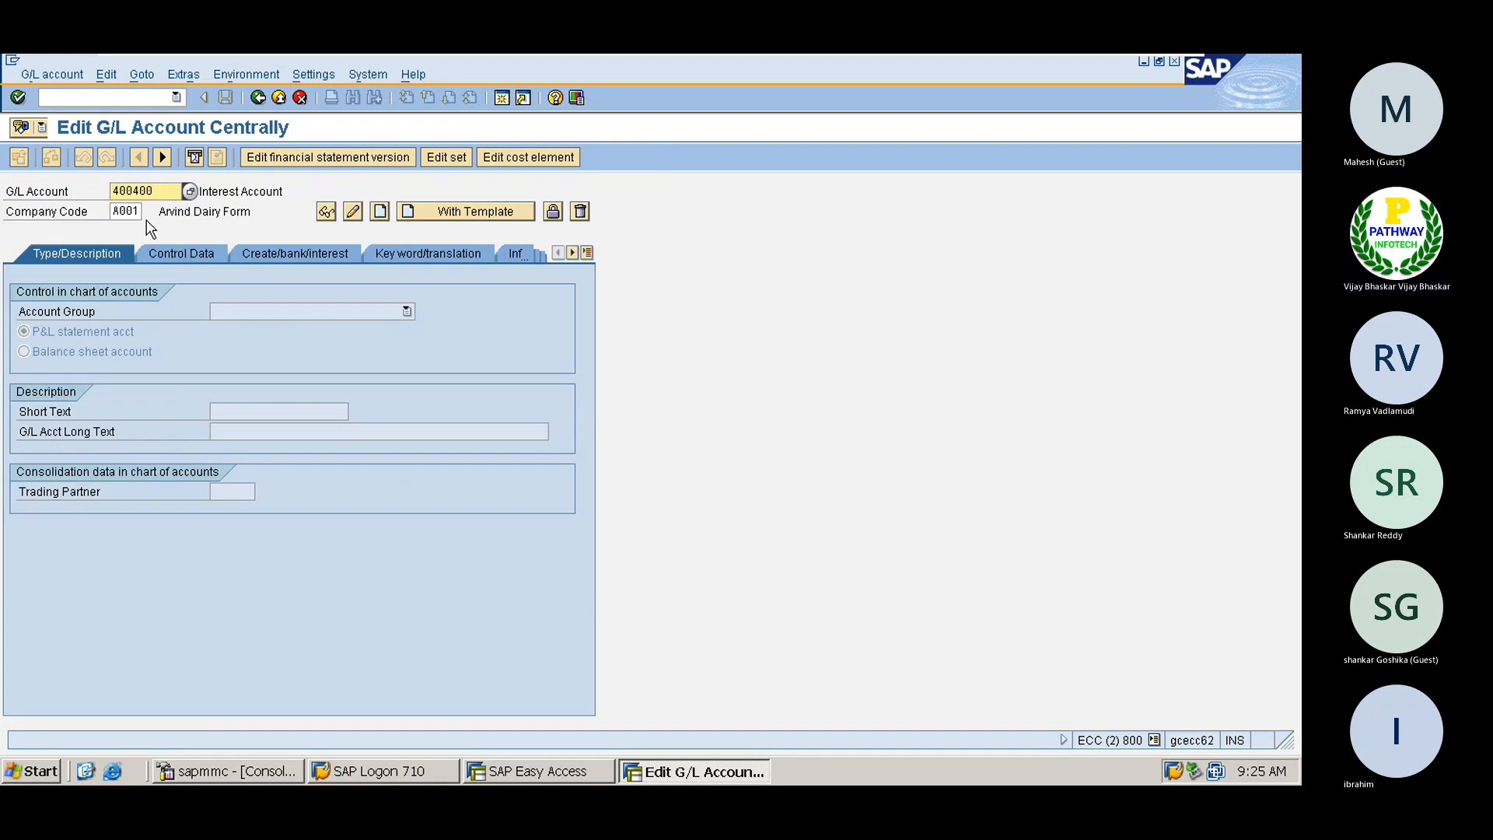
{"action": "left_click", "coordinate": [281, 190]}
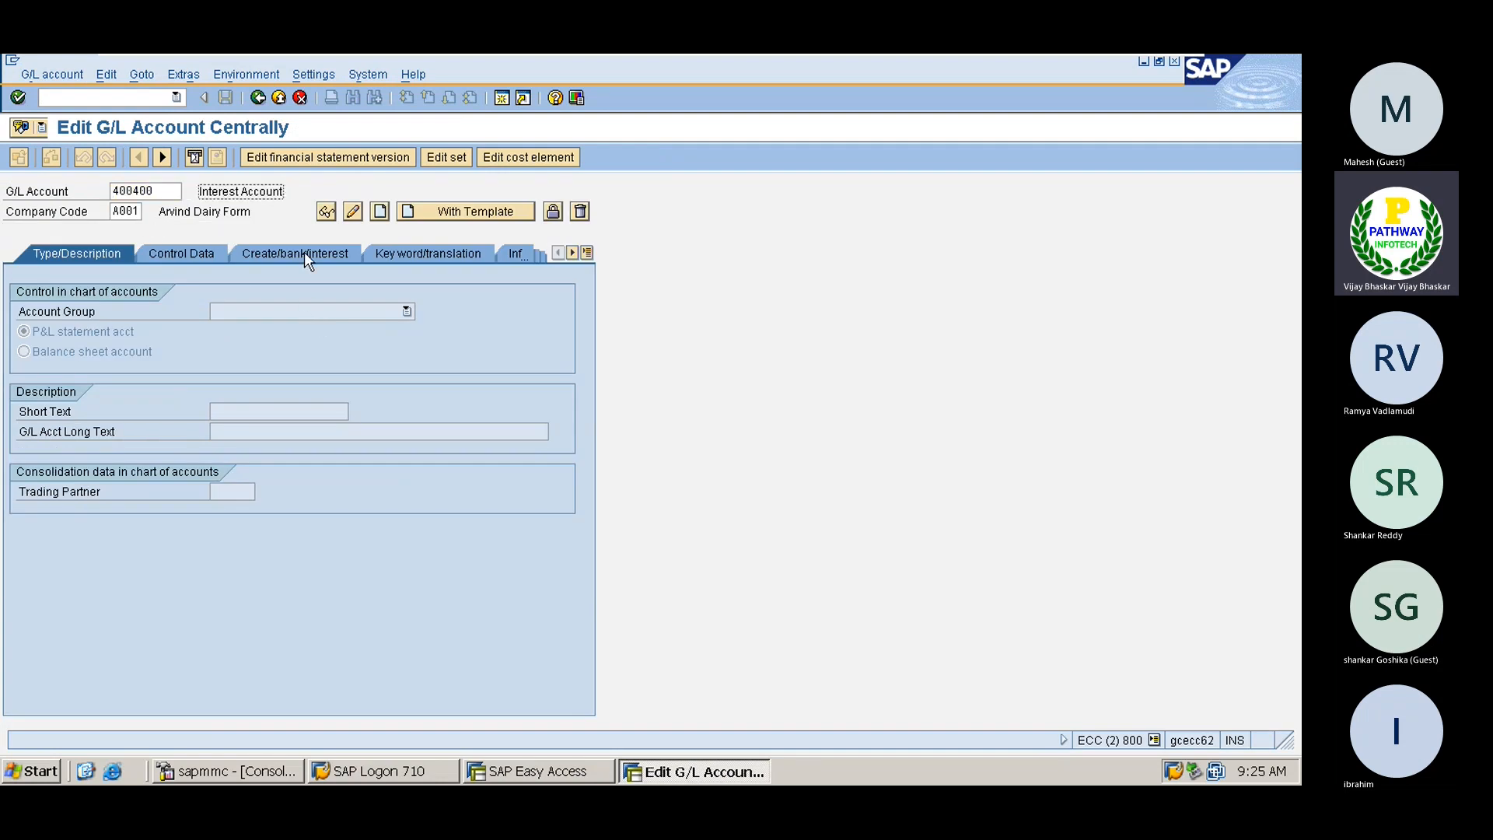
{"action": "left_click", "coordinate": [518, 158]}
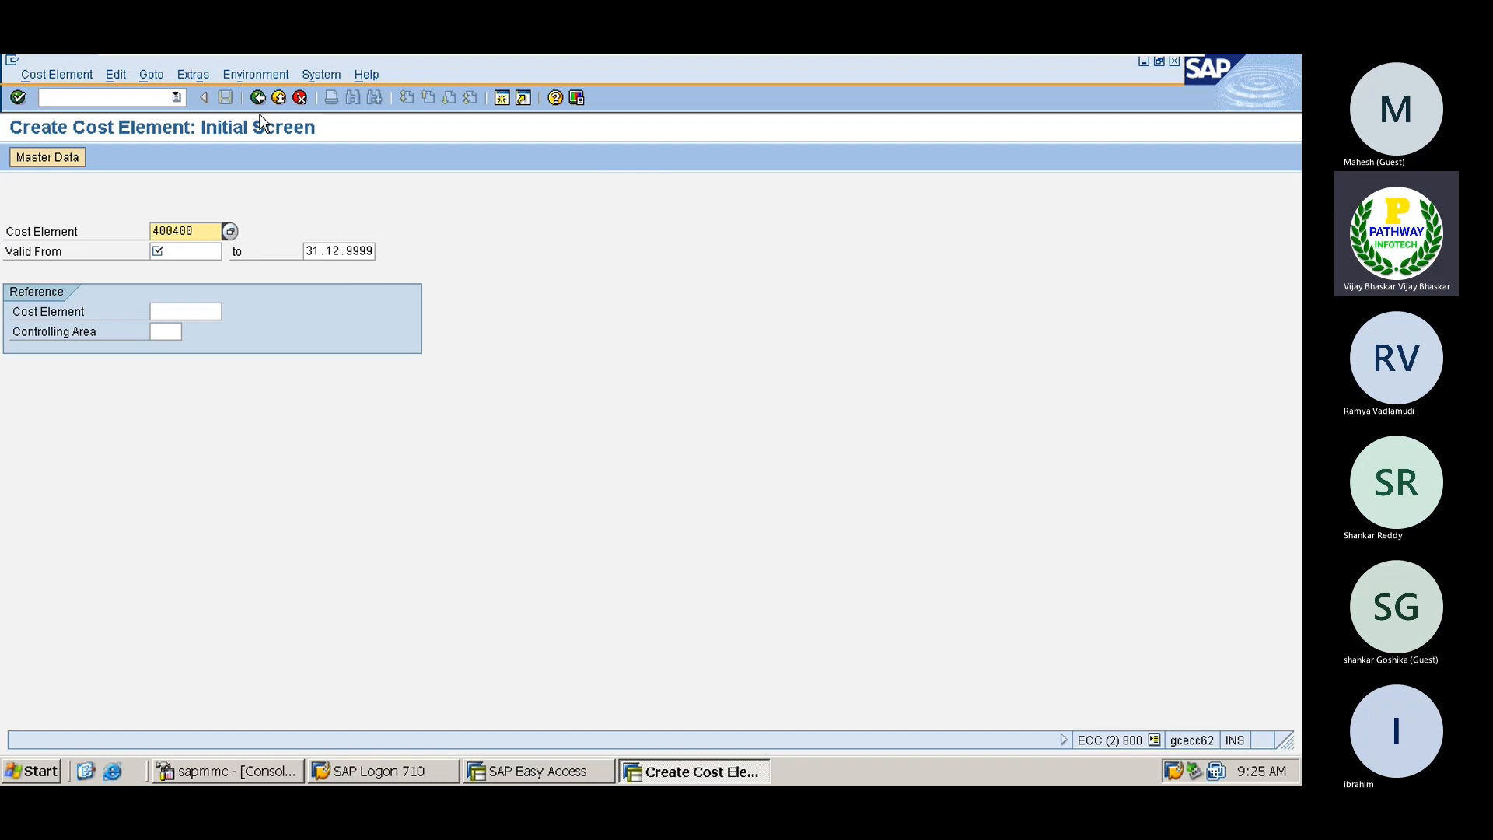
Restart cost element creation for 400400 with valid-from date 01.04.2022
{"action": "left_click", "coordinate": [300, 97]}
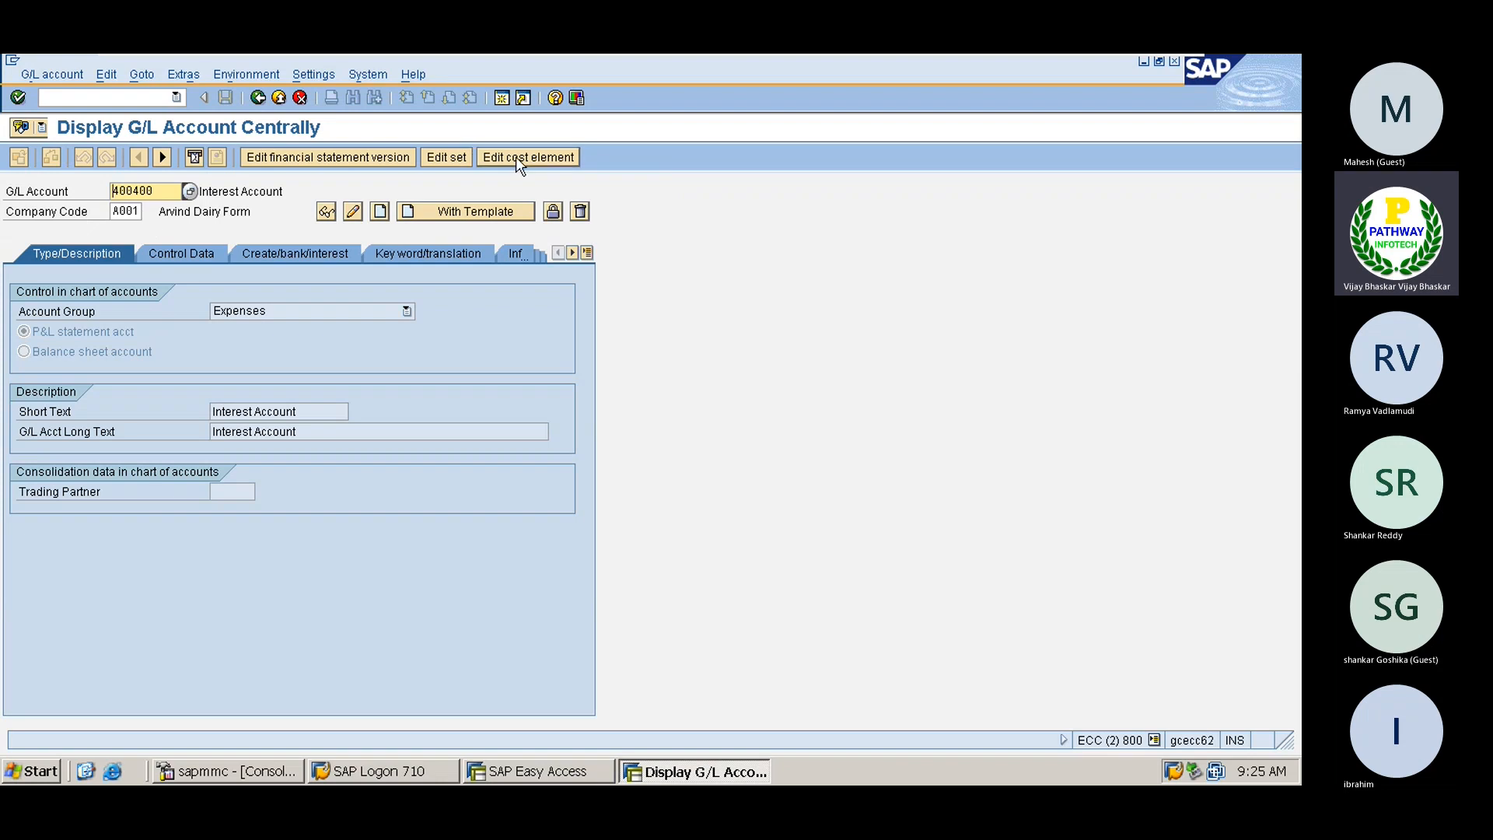
{"action": "left_click", "coordinate": [516, 156]}
{"action": "left_click", "coordinate": [184, 251]}
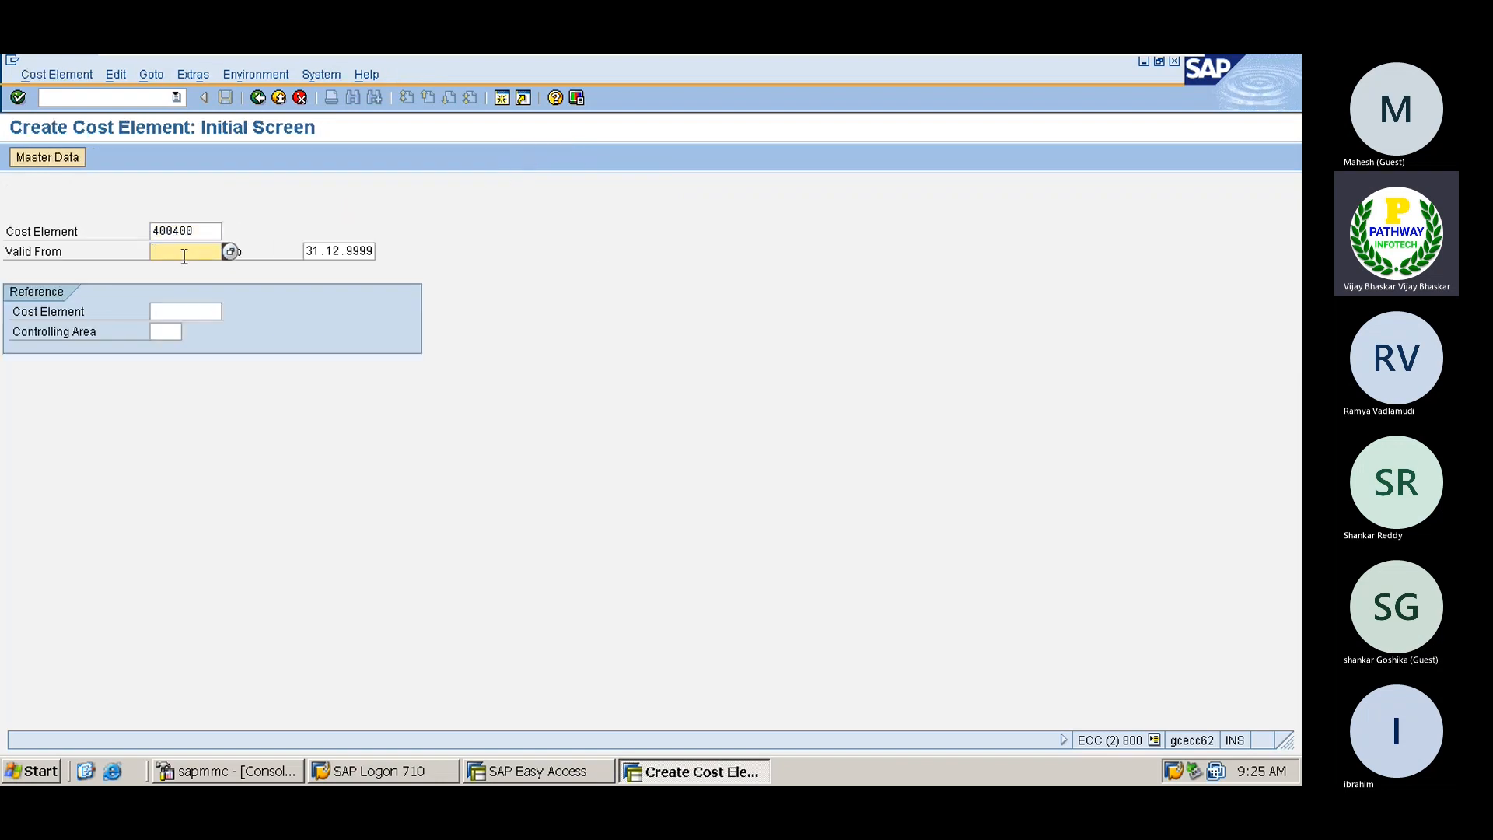
{"action": "type", "text": "01"}
{"action": "left_click", "coordinate": [184, 261]}
{"action": "key", "text": "Return"}
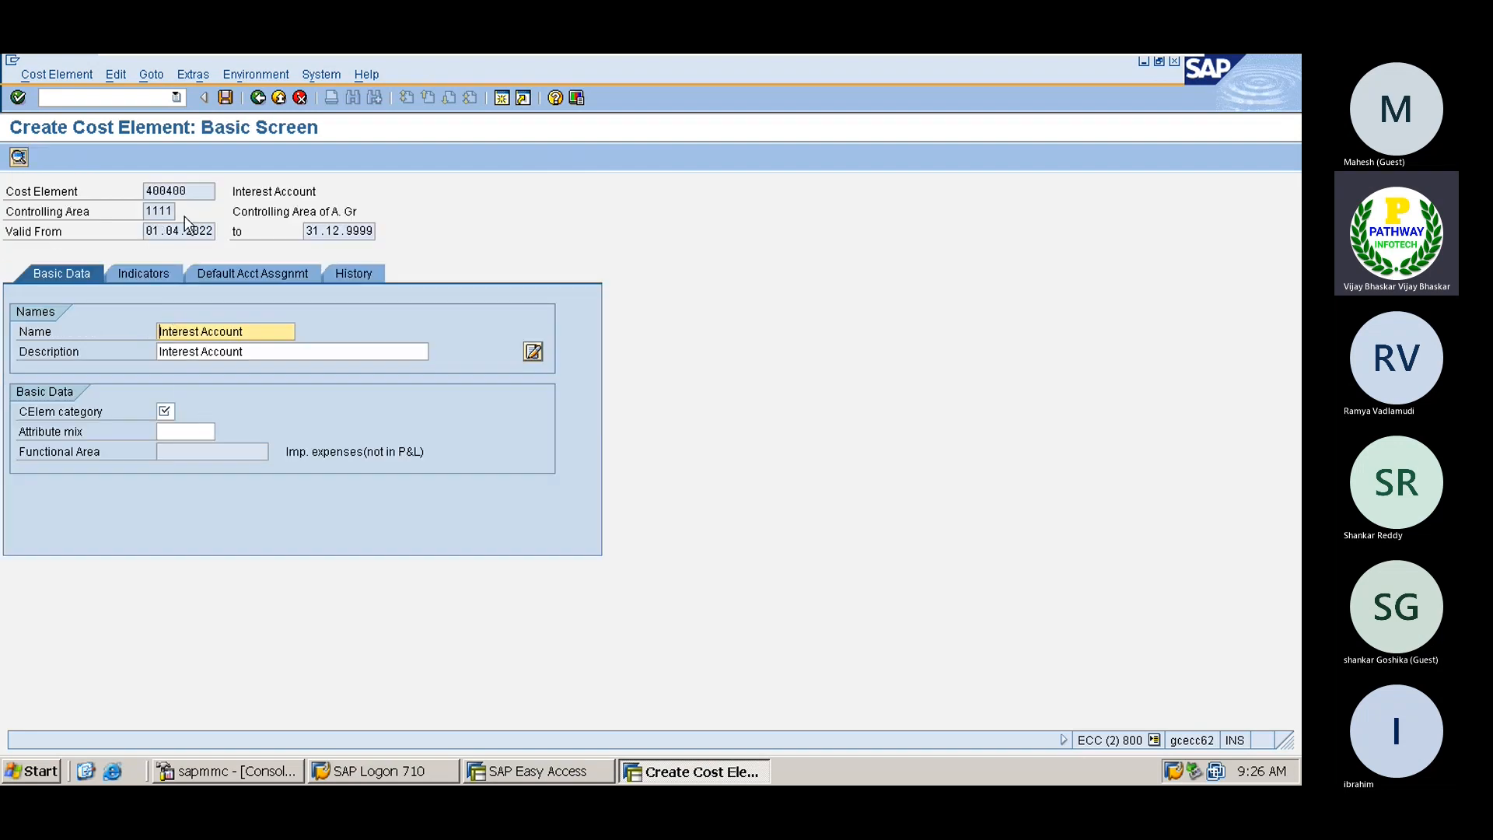
{"action": "left_click_drag", "start_coordinate": [196, 192], "coordinate": [145, 191]}
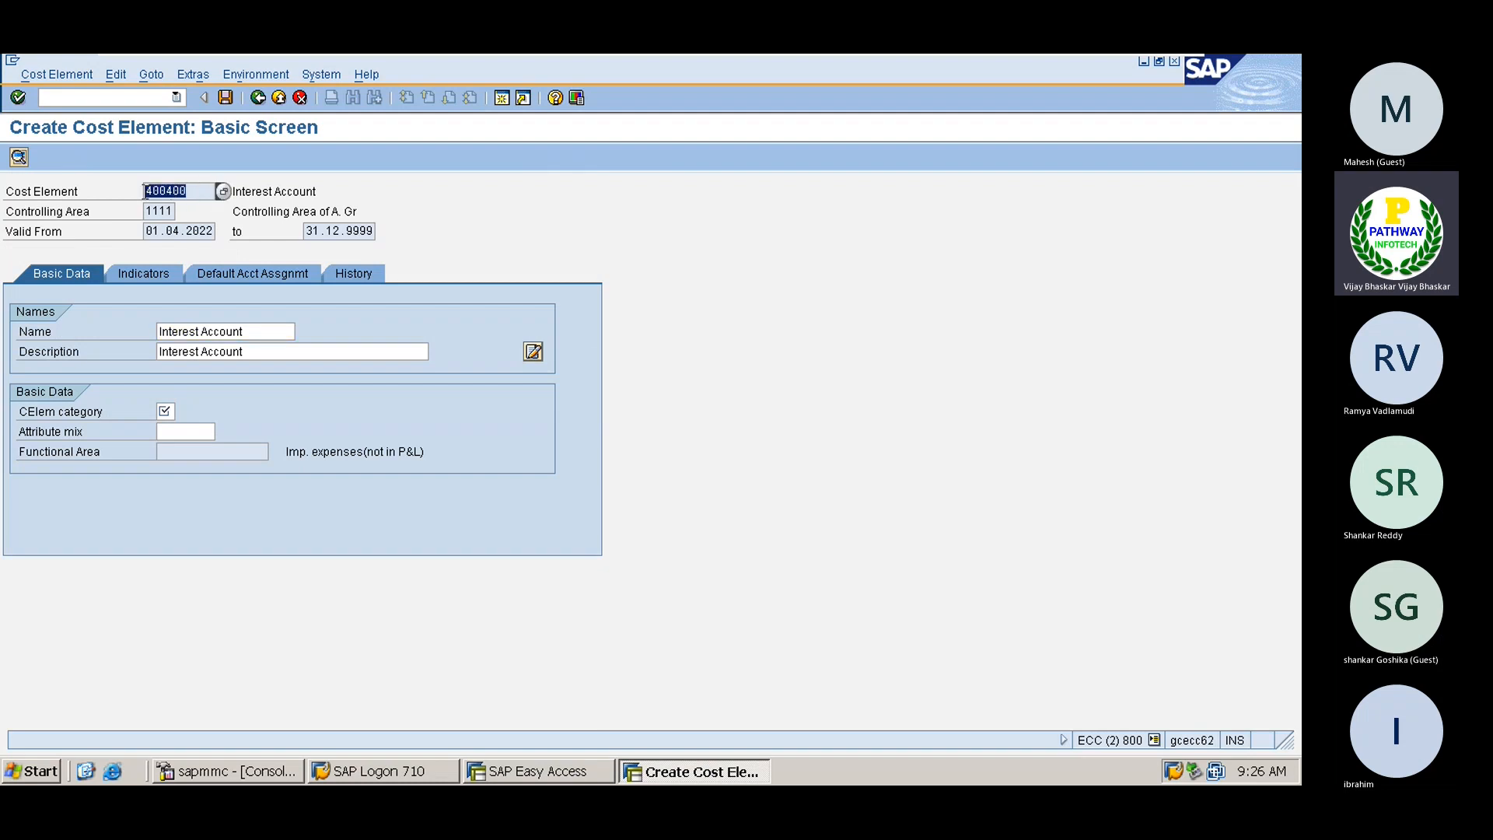
{"action": "left_click", "coordinate": [145, 191]}
Set cost element category 1 (primary costs) and save cost element 400400
{"action": "left_click", "coordinate": [167, 414]}
{"action": "left_click", "coordinate": [188, 415]}
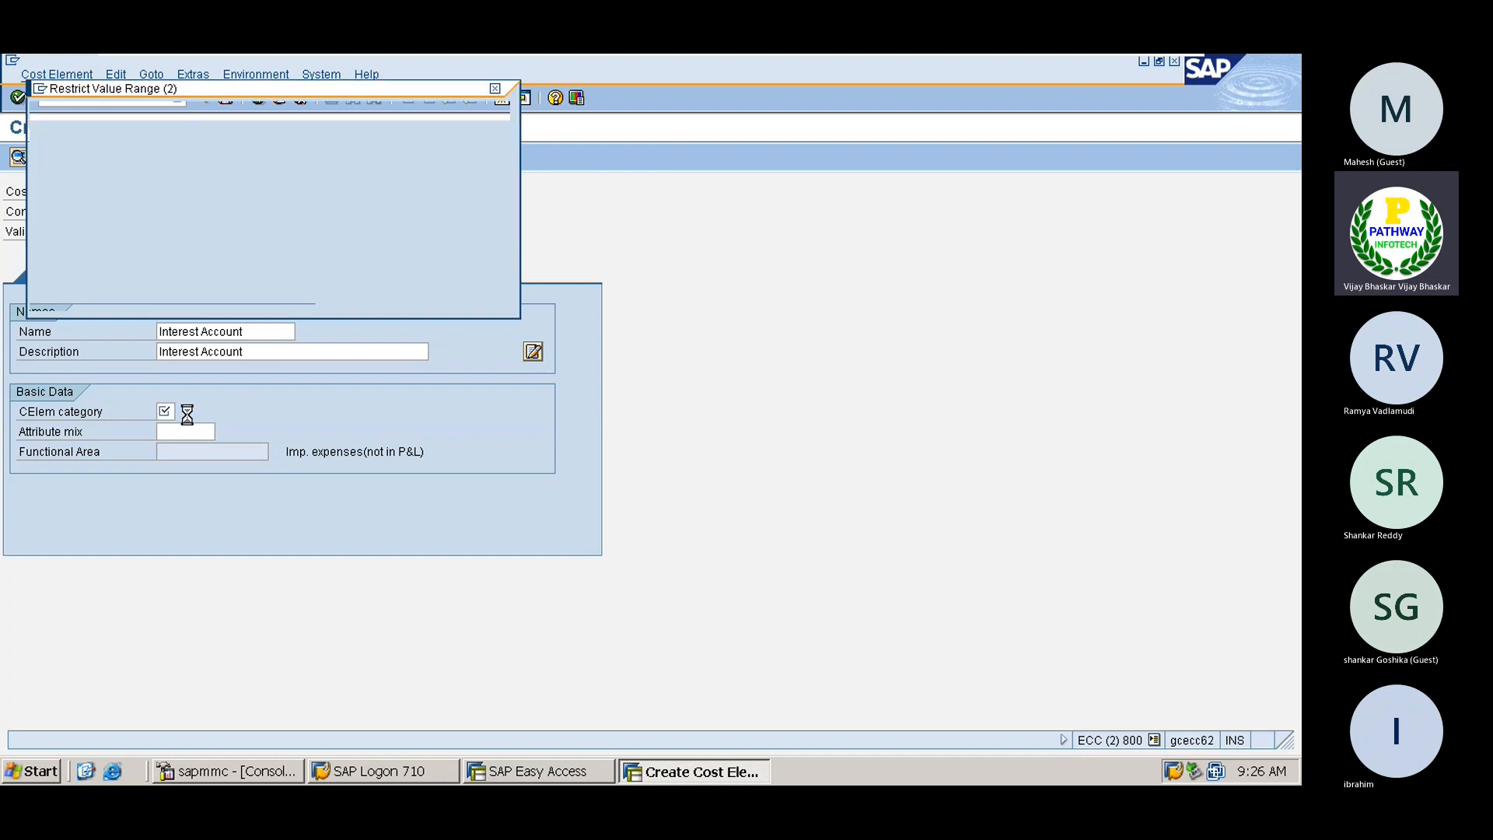
{"action": "left_click_drag", "start_coordinate": [150, 98], "coordinate": [685, 122]}
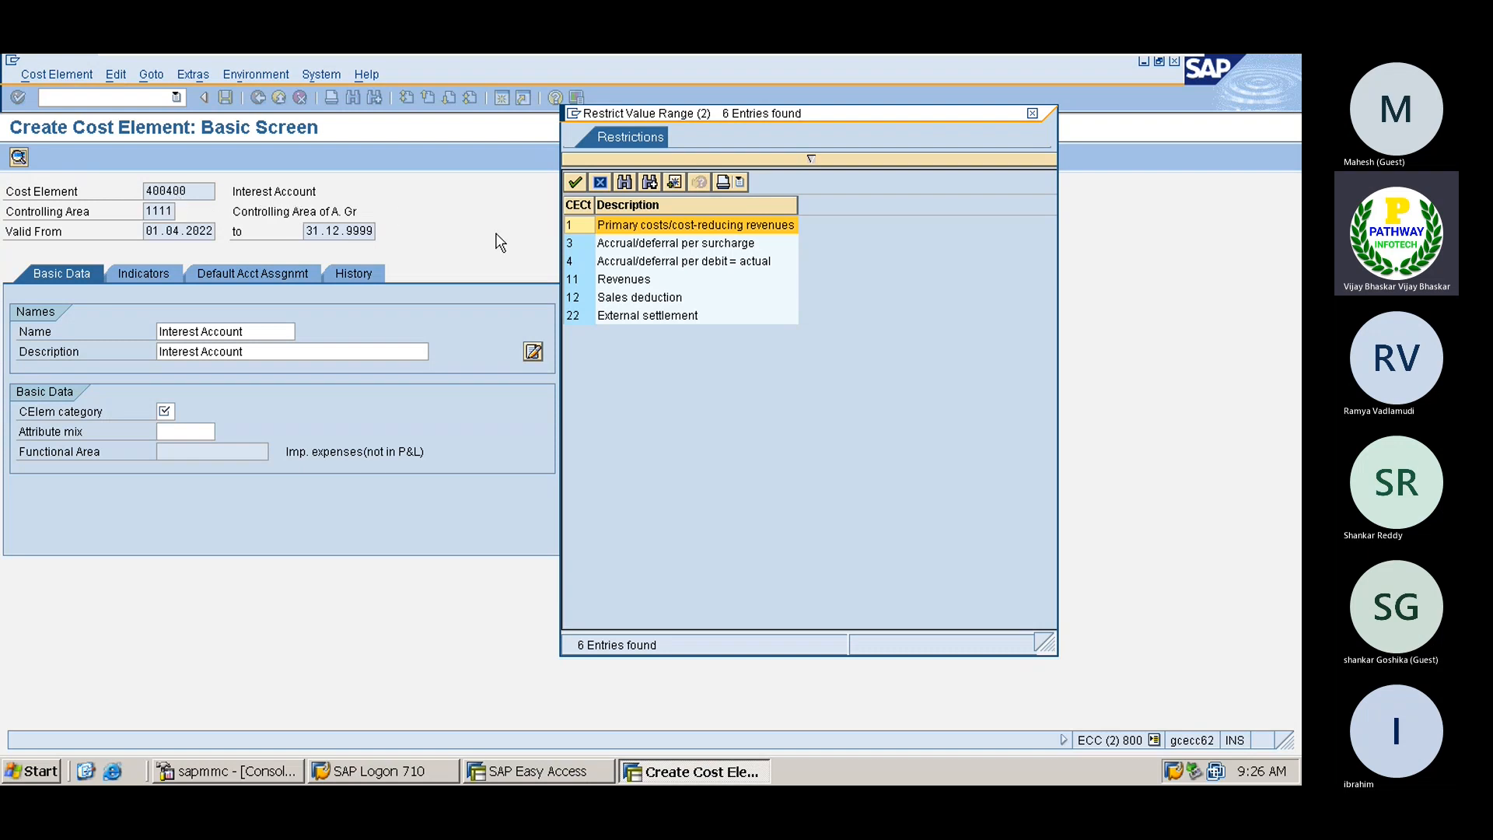
{"action": "double_click", "coordinate": [620, 226]}
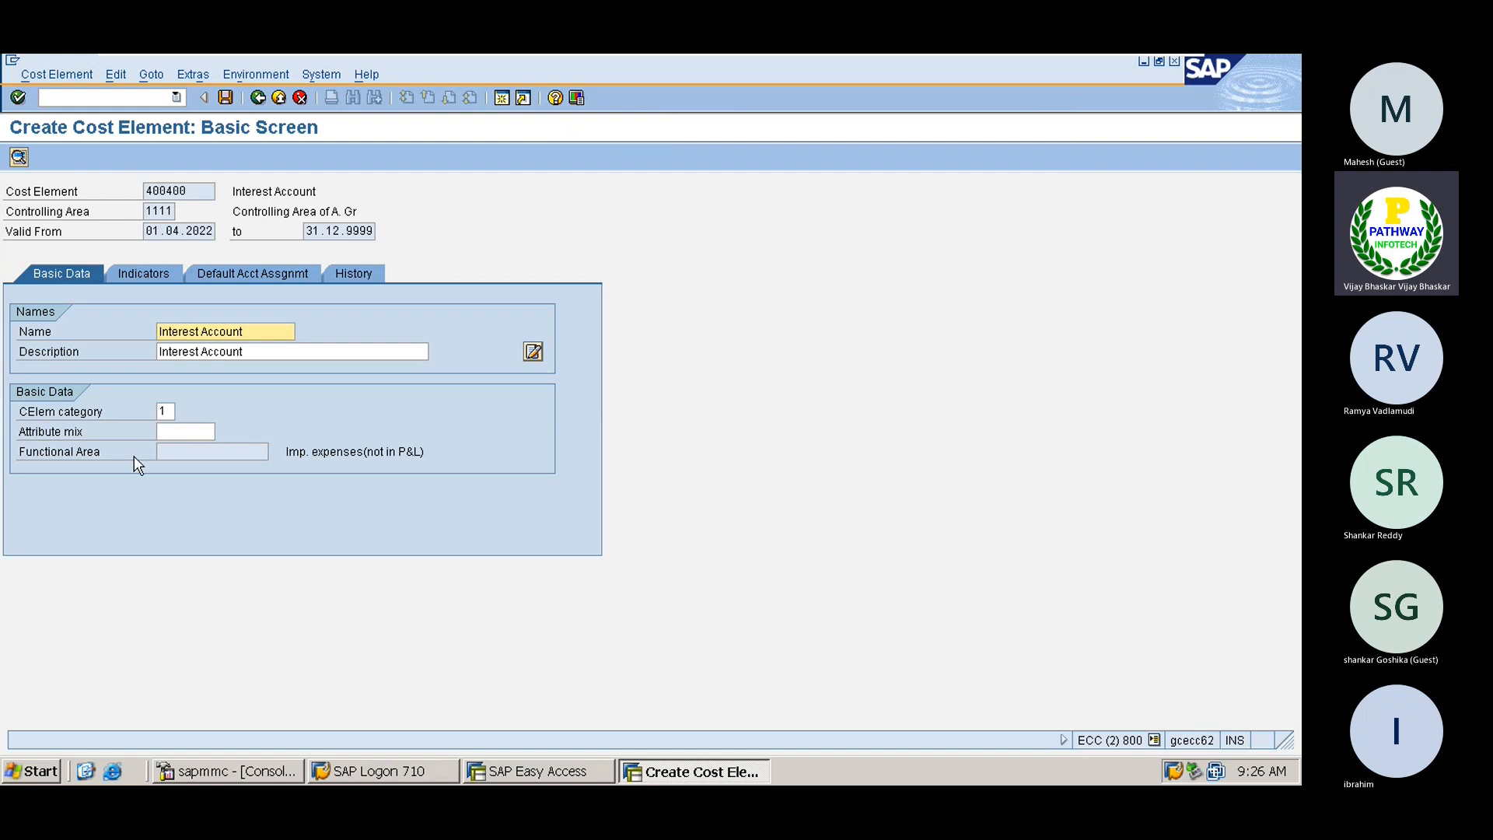
{"action": "key", "text": "Return"}
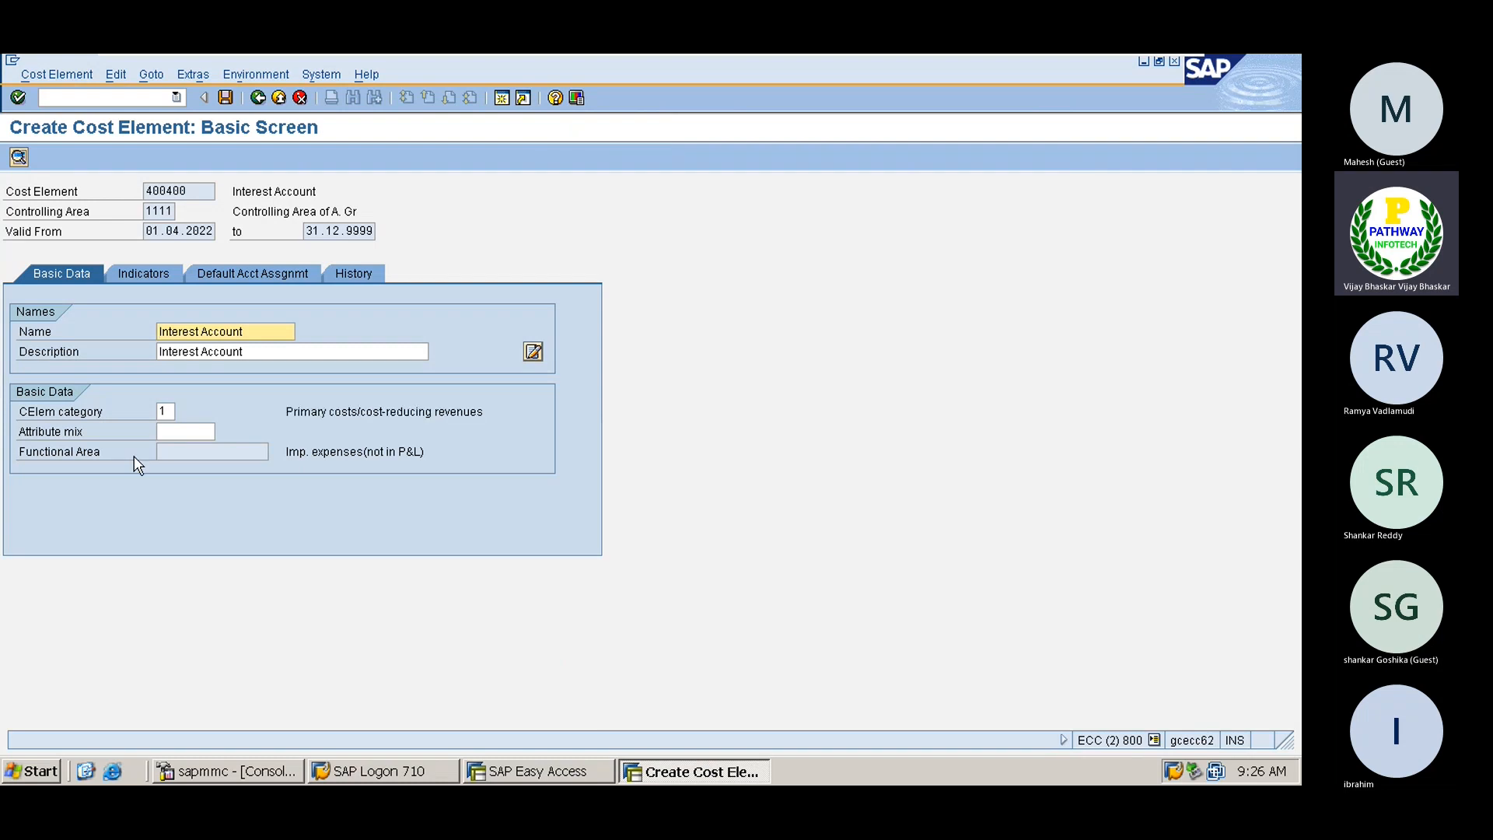
{"action": "left_click", "coordinate": [224, 97]}
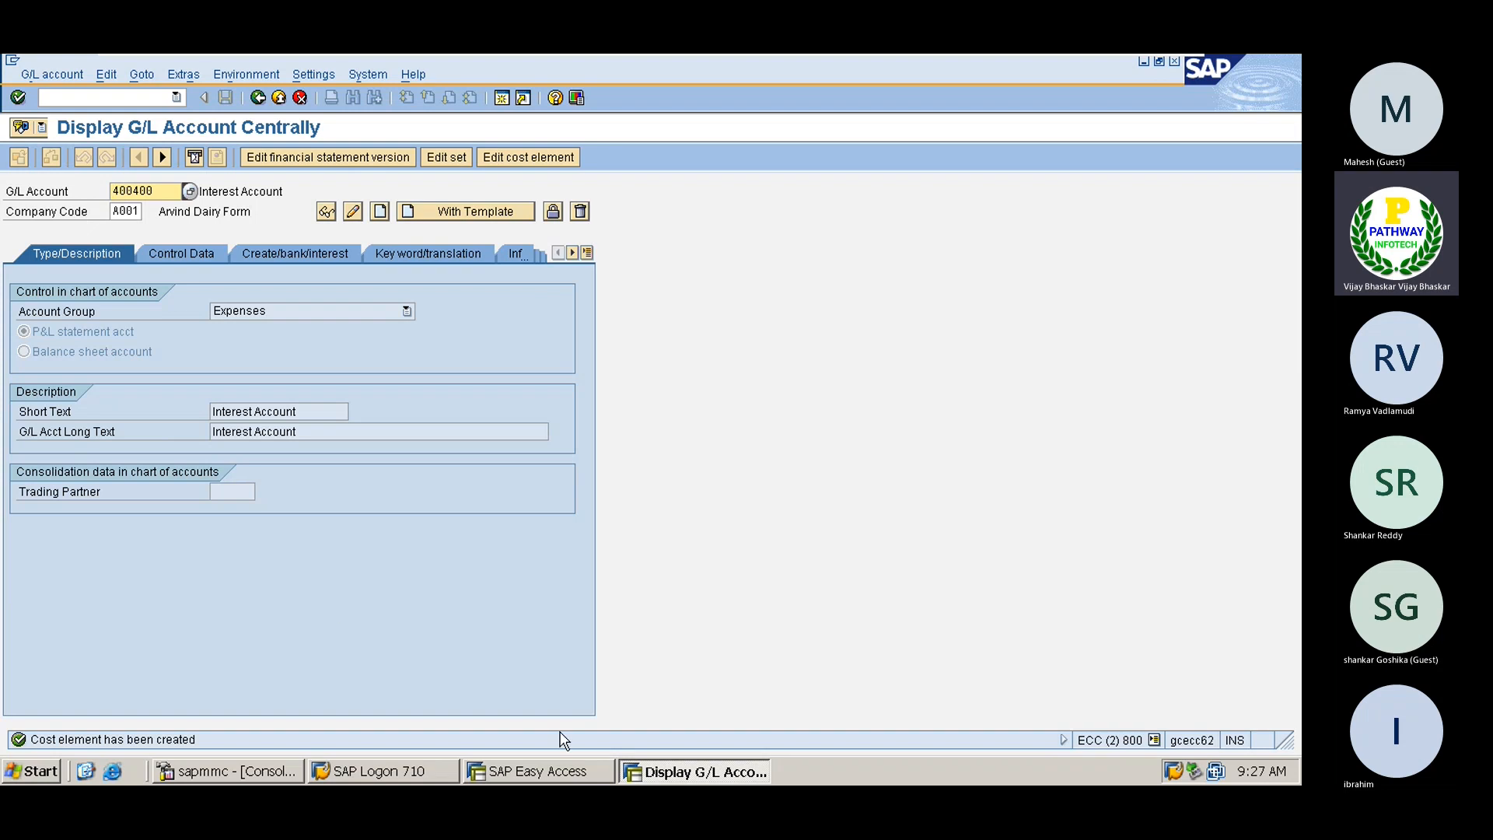
In the SAP Easy Access window, run /nspro to reach Customizing: Execute Project
{"action": "left_click", "coordinate": [539, 771]}
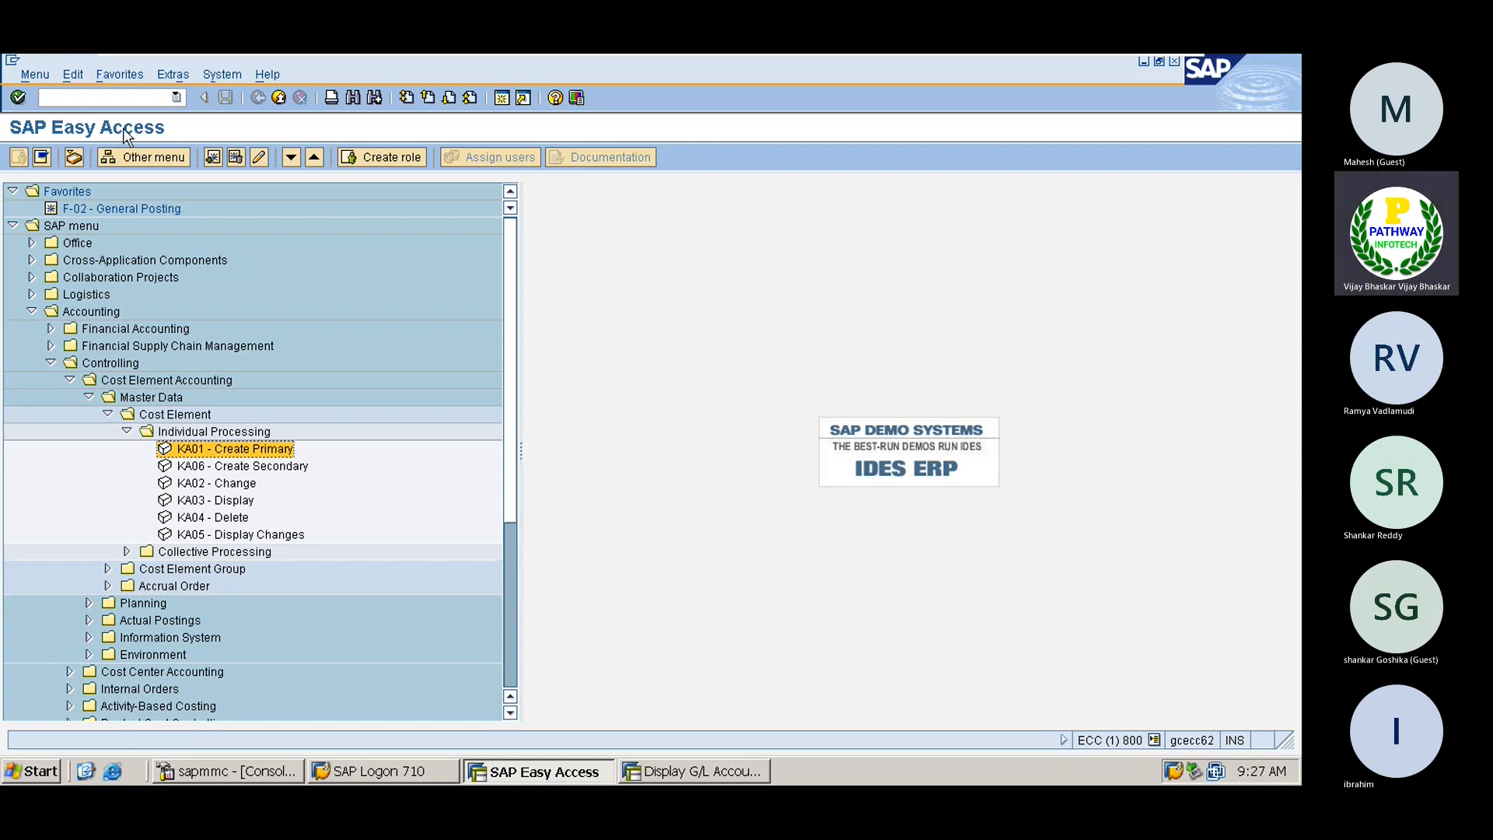
{"action": "left_click", "coordinate": [90, 97]}
{"action": "type", "text": "/nspro"}
{"action": "key", "text": "Return"}
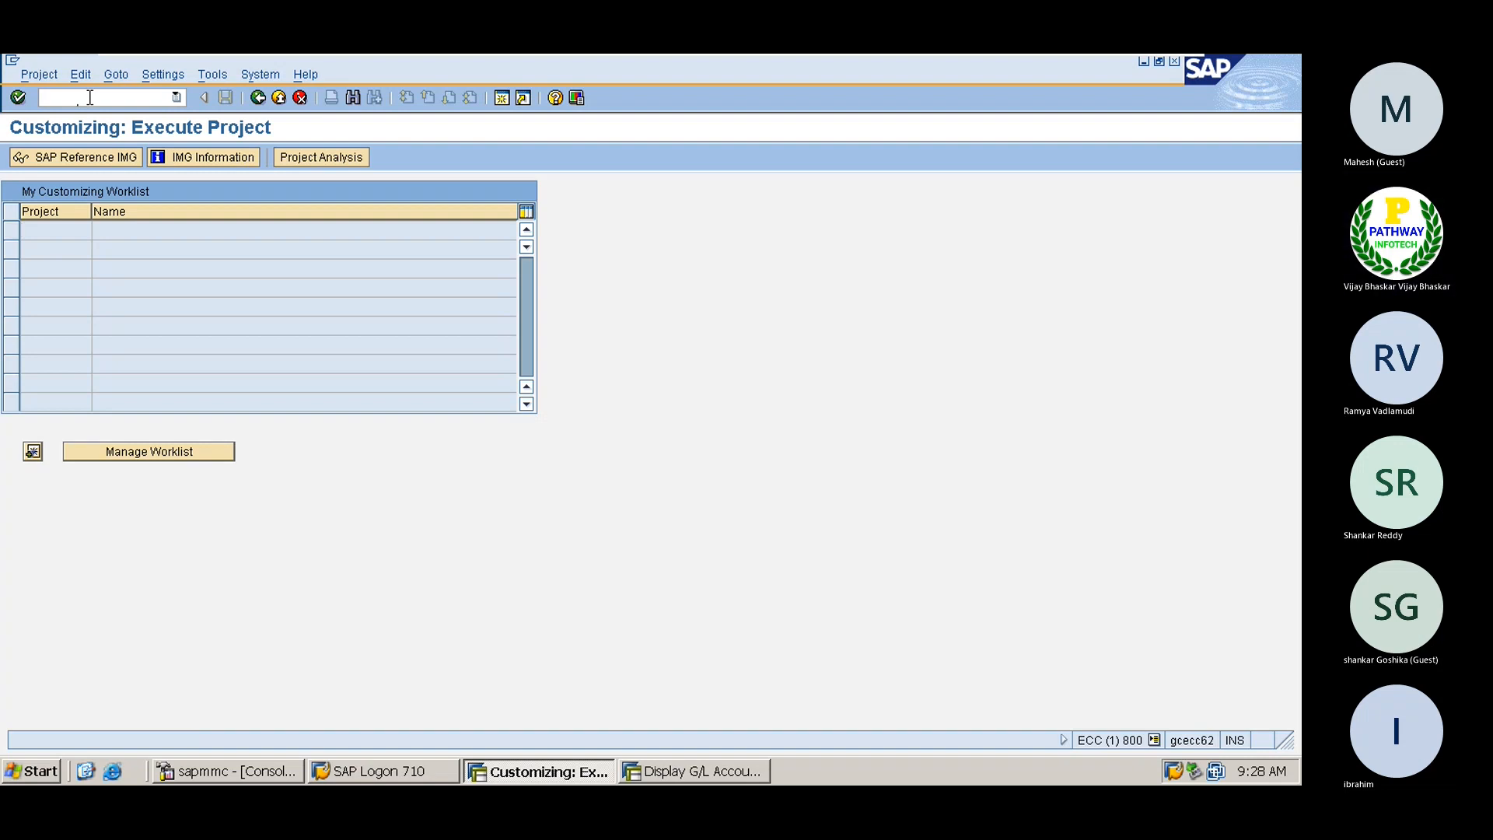
From the SAP Reference IMG, open the /nokb2 default settings for chart of accounts 0001
{"action": "left_click", "coordinate": [63, 156]}
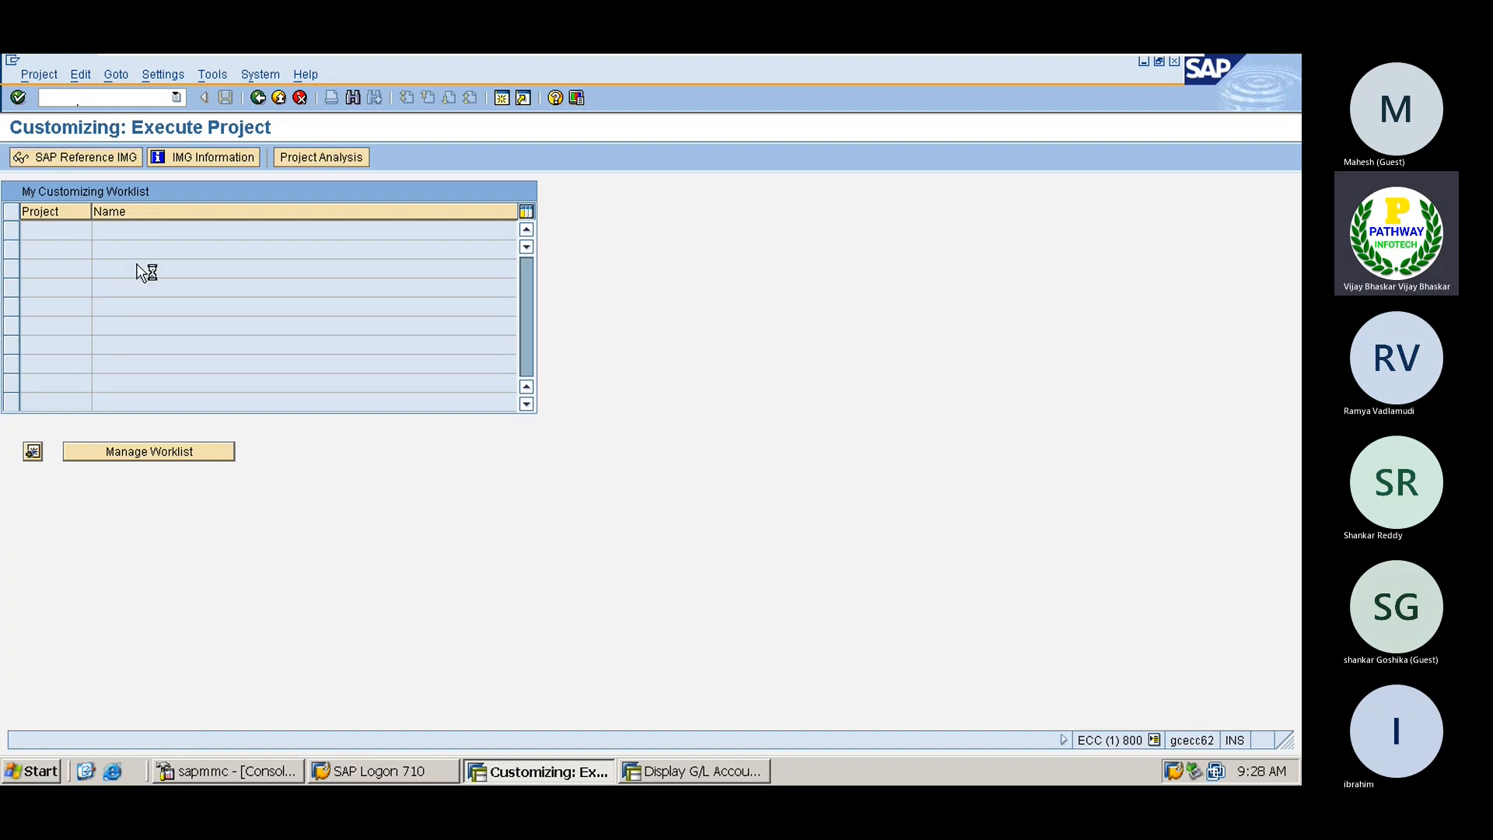
{"action": "left_click", "coordinate": [64, 101]}
{"action": "type", "text": "/nok"}
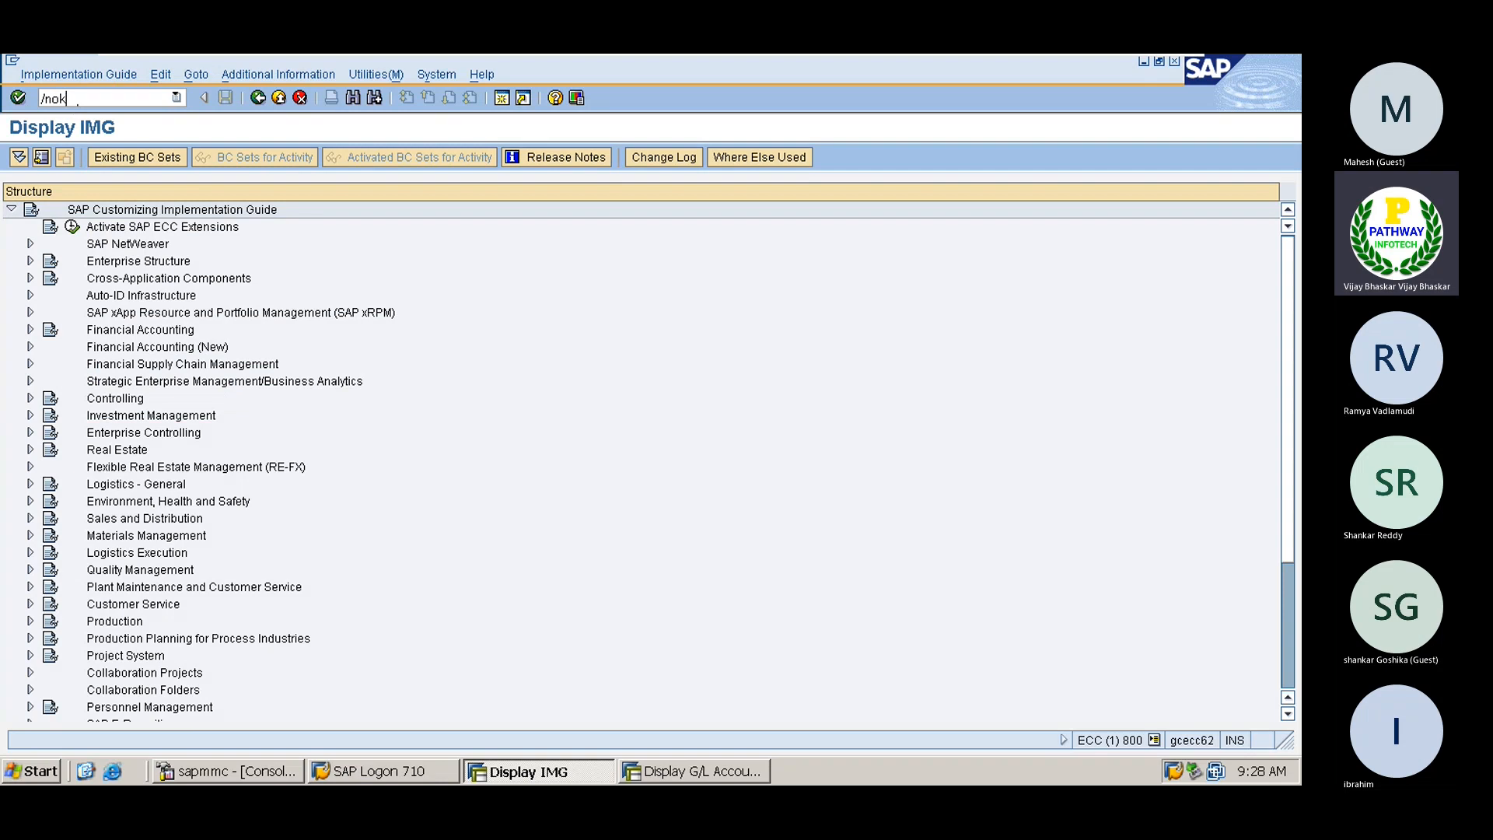
{"action": "type", "text": "b2"}
{"action": "key", "text": "Return"}
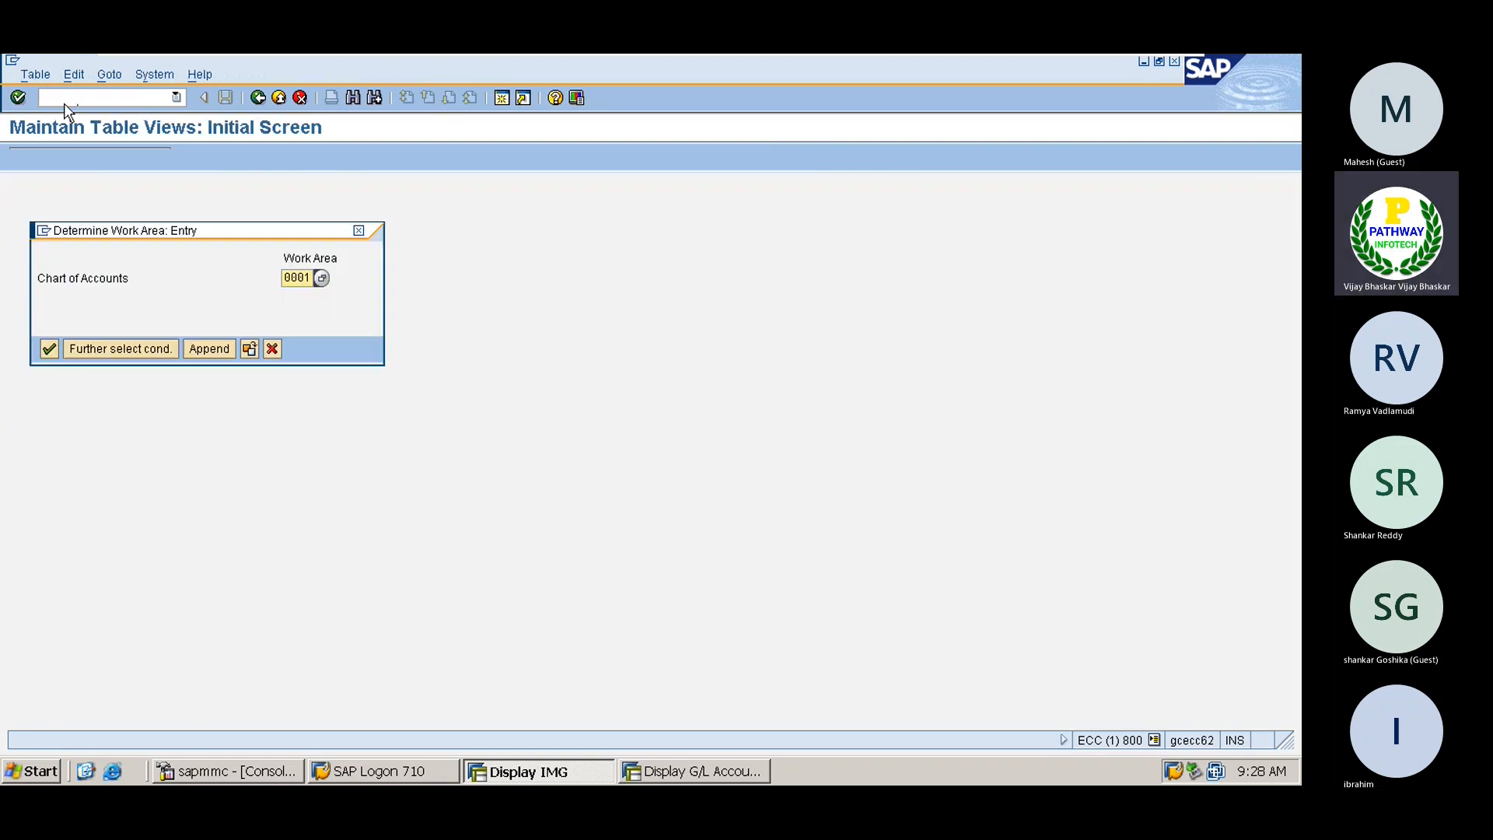
{"action": "key", "text": "Return"}
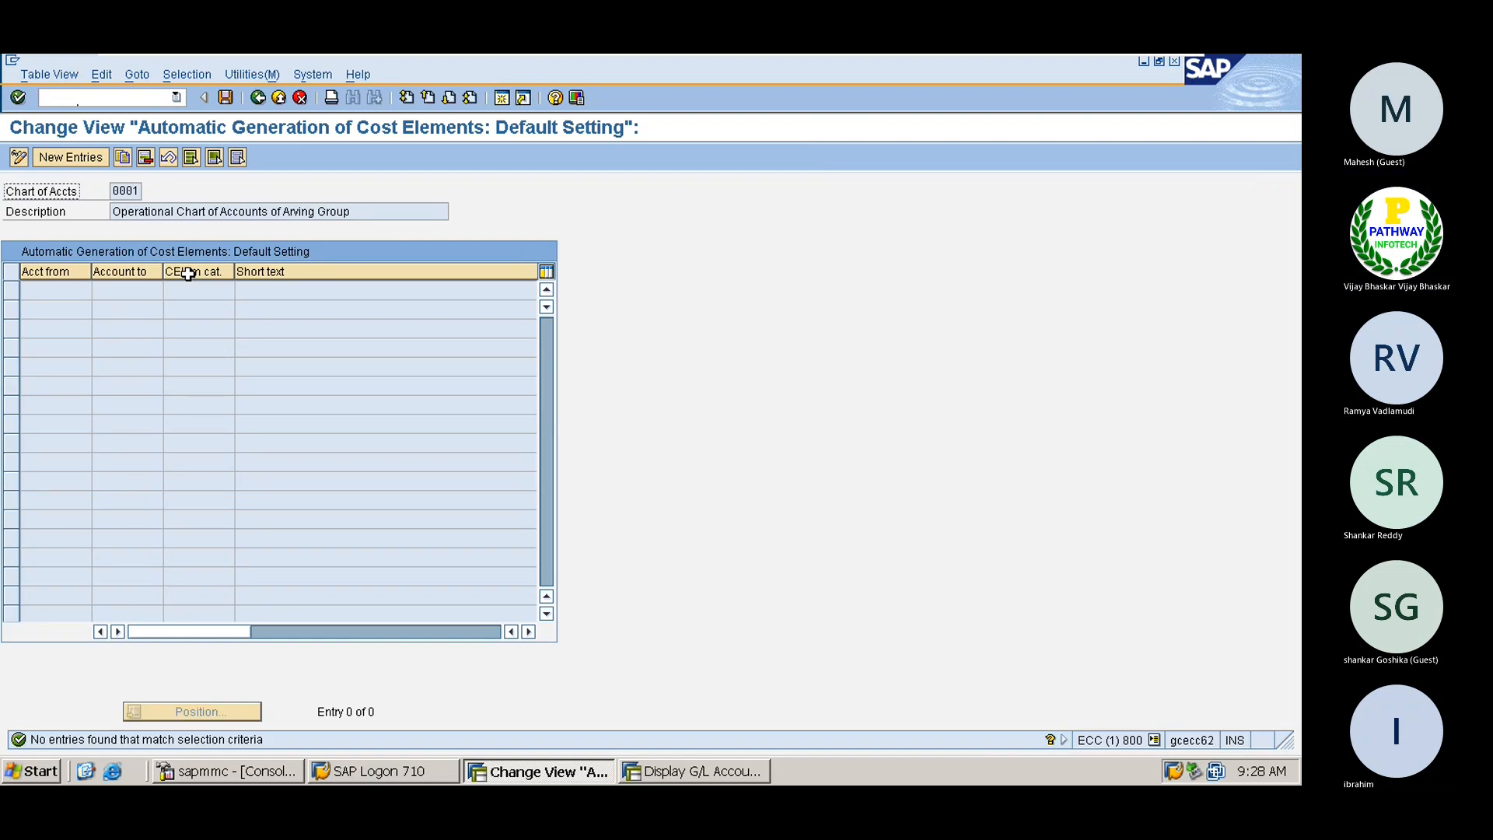
Add account range 400301–499999 with cost element category 1 and save it under a customizing request
{"action": "left_click", "coordinate": [59, 156]}
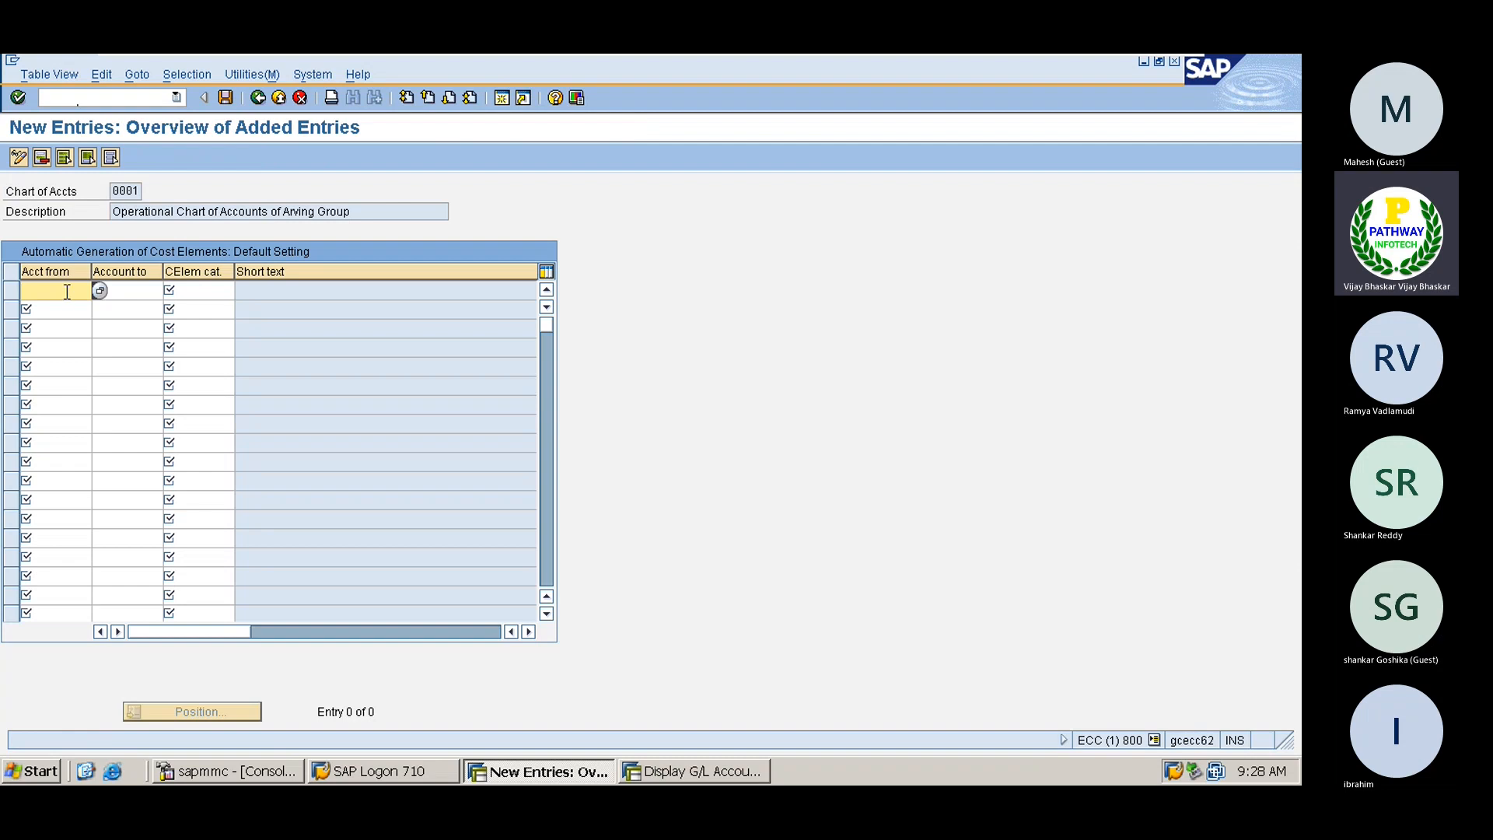
{"action": "type", "text": "400301"}
{"action": "key", "text": "Tab"}
{"action": "type", "text": "4"}
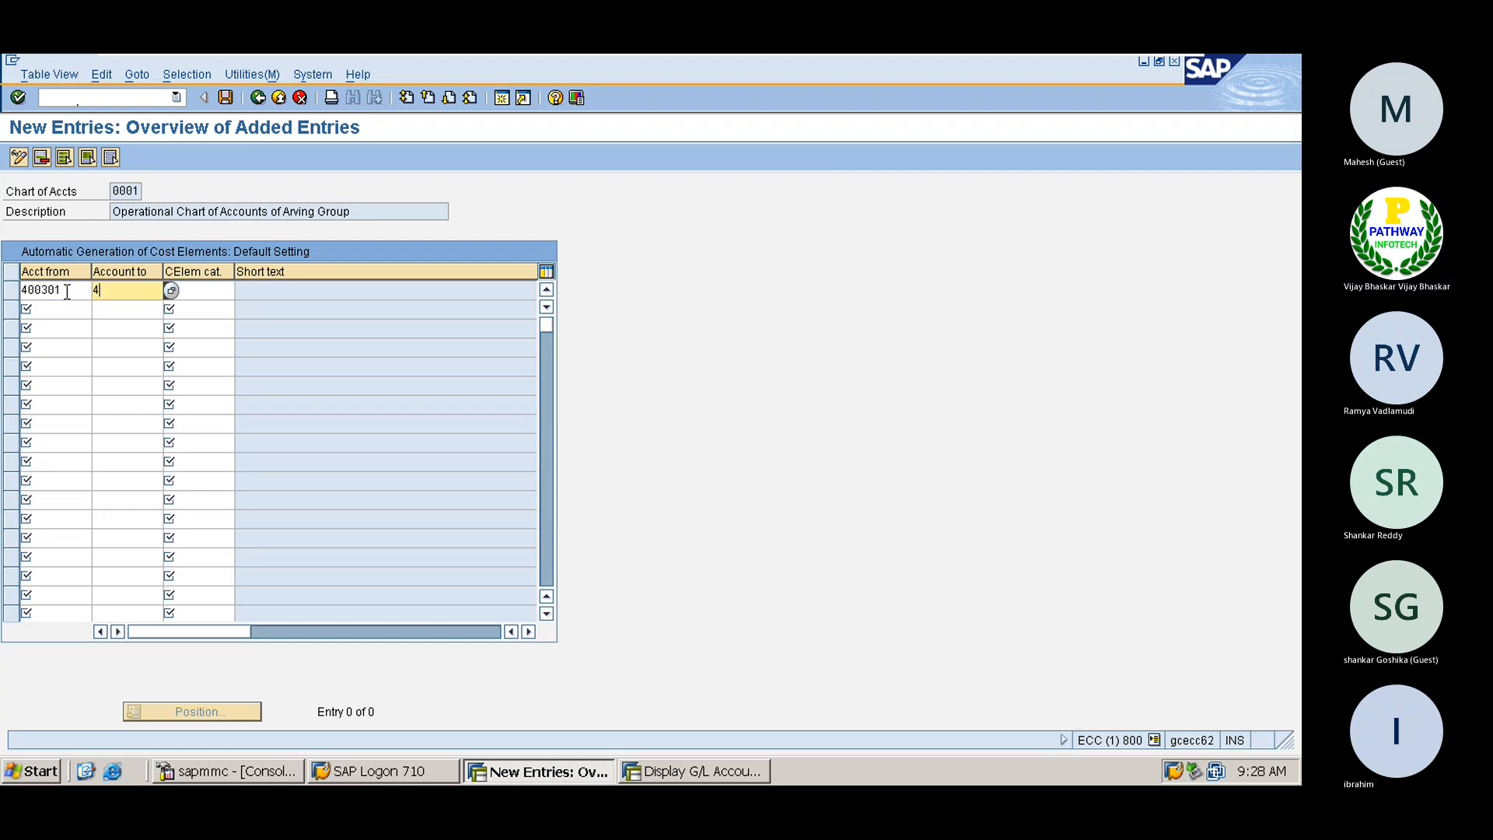
{"action": "type", "text": "999999"}
{"action": "key", "text": "Tab"}
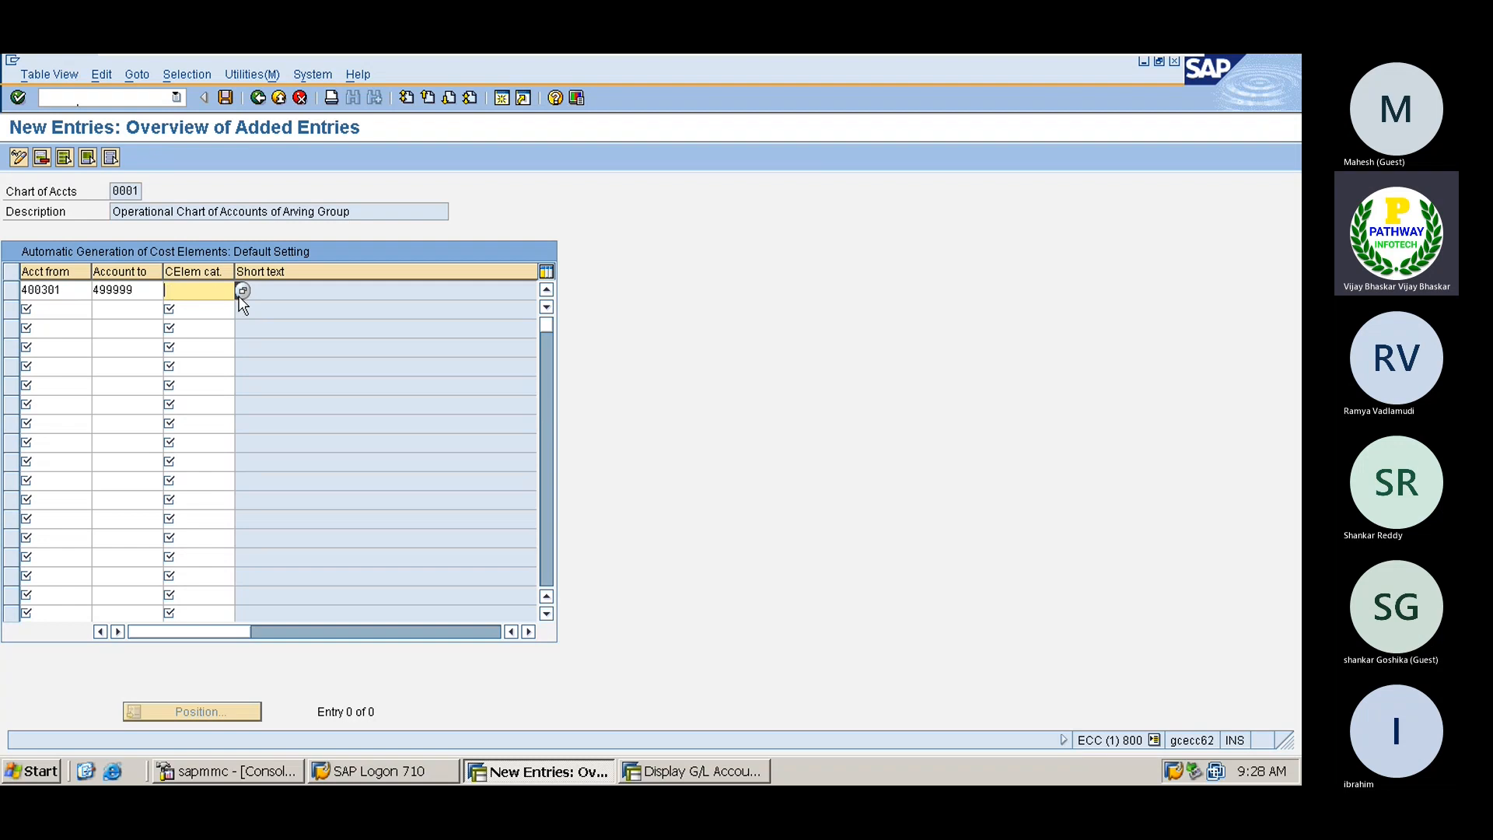
{"action": "left_click", "coordinate": [241, 291]}
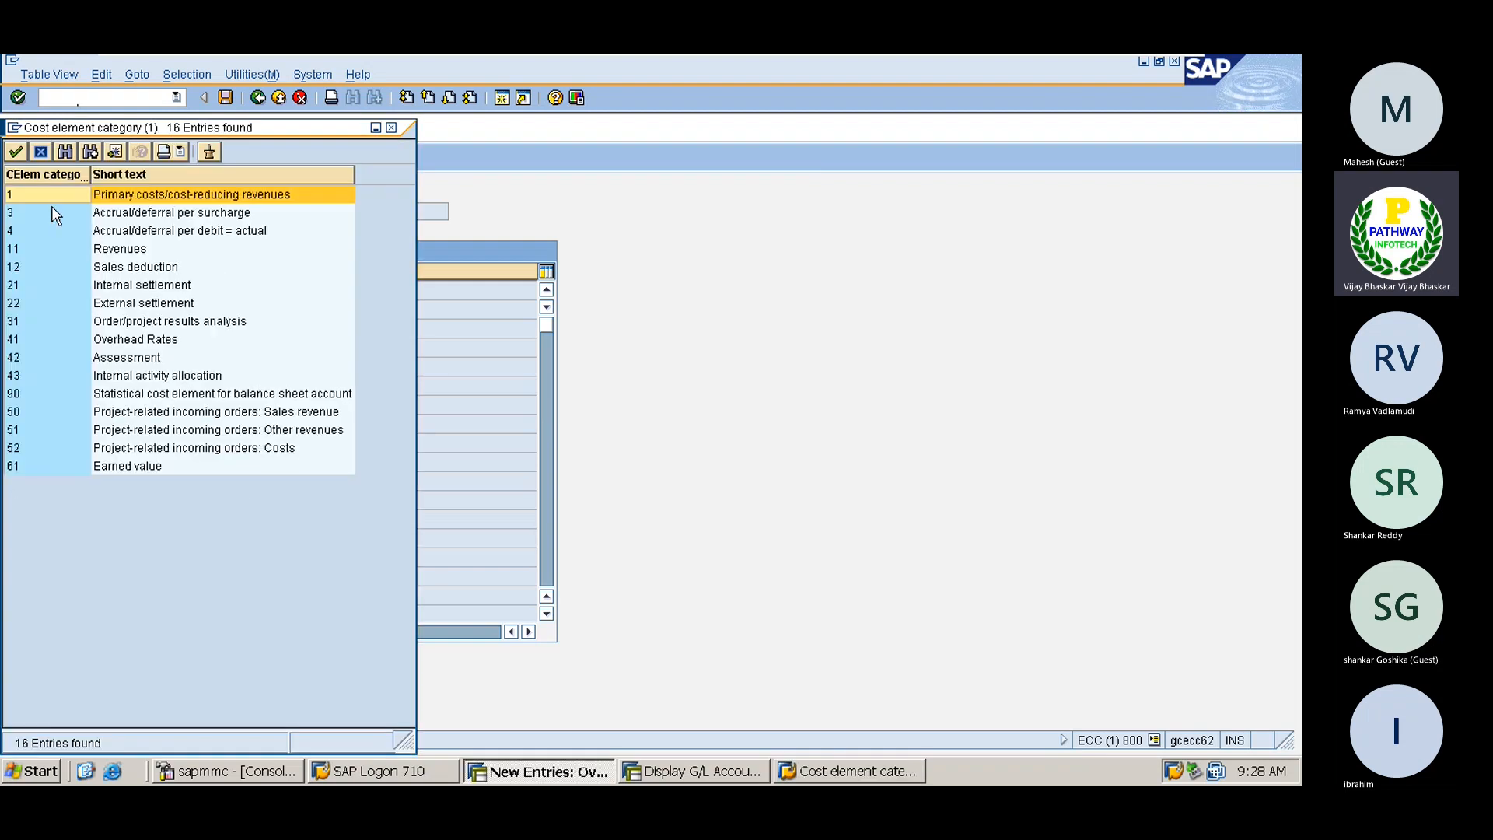
{"action": "double_click", "coordinate": [33, 195]}
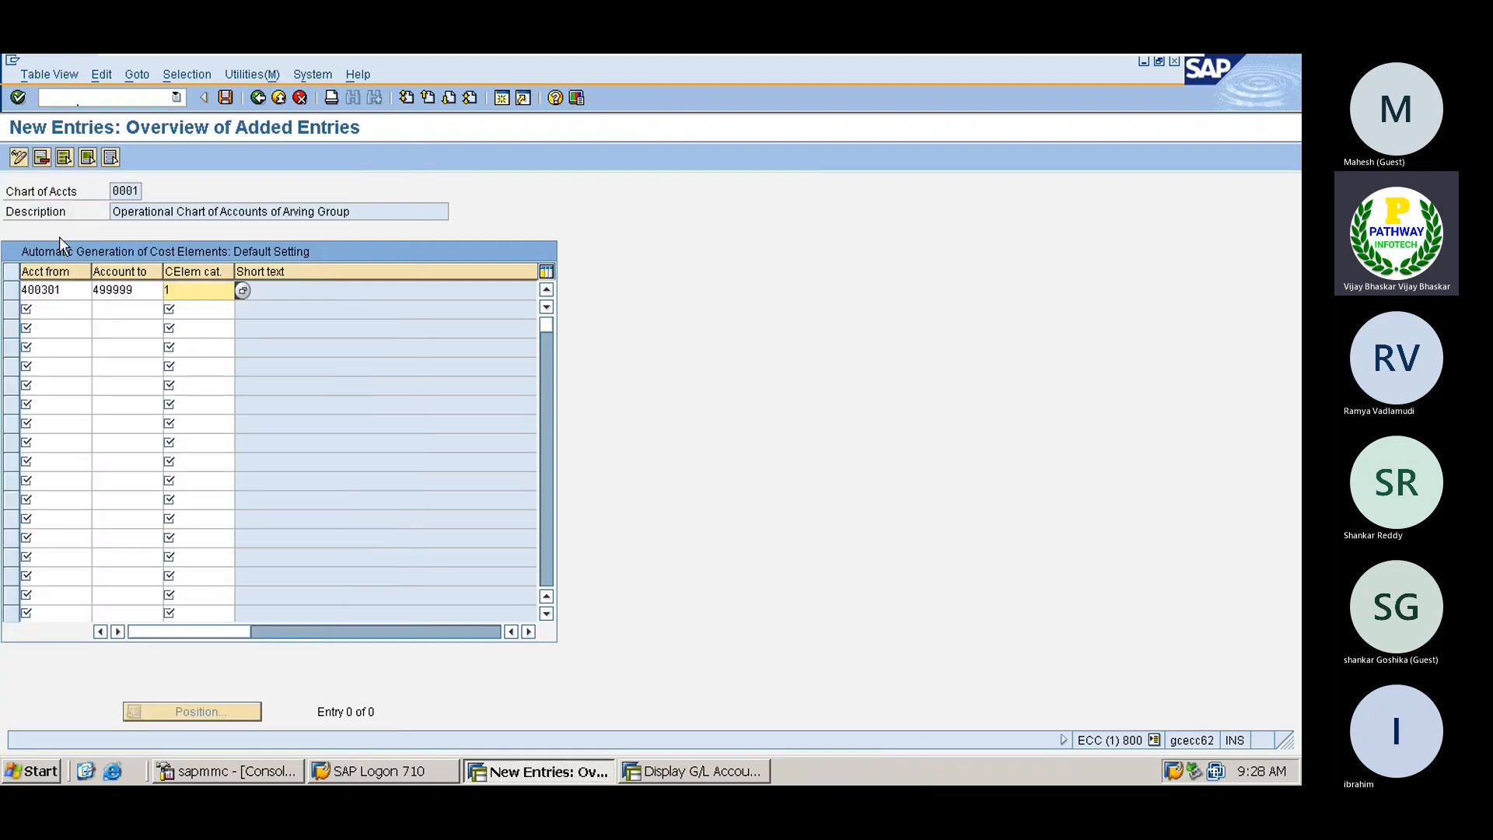
{"action": "left_click", "coordinate": [46, 309]}
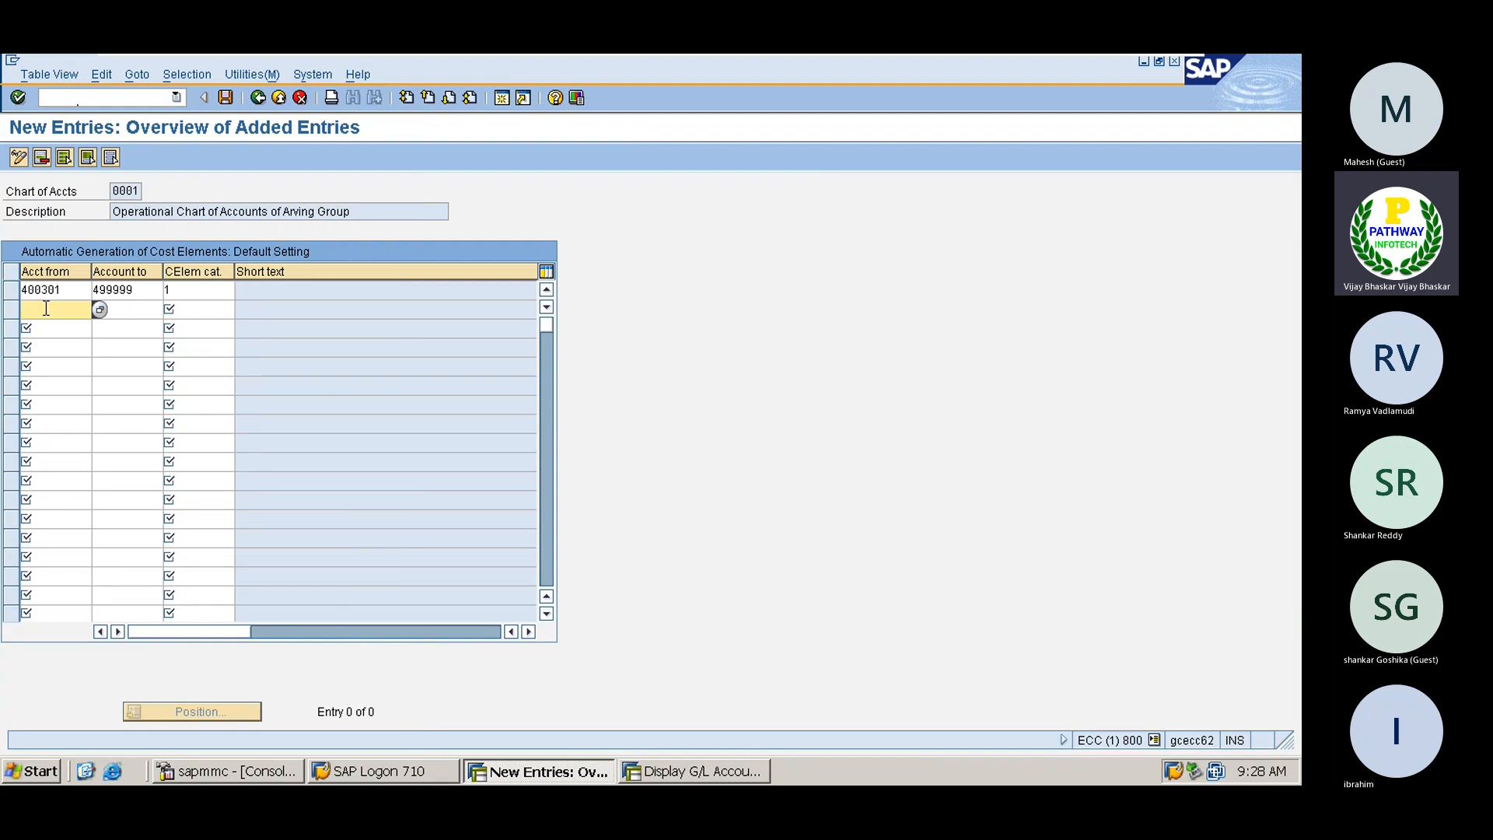
{"action": "left_click", "coordinate": [186, 289]}
{"action": "left_click", "coordinate": [224, 97]}
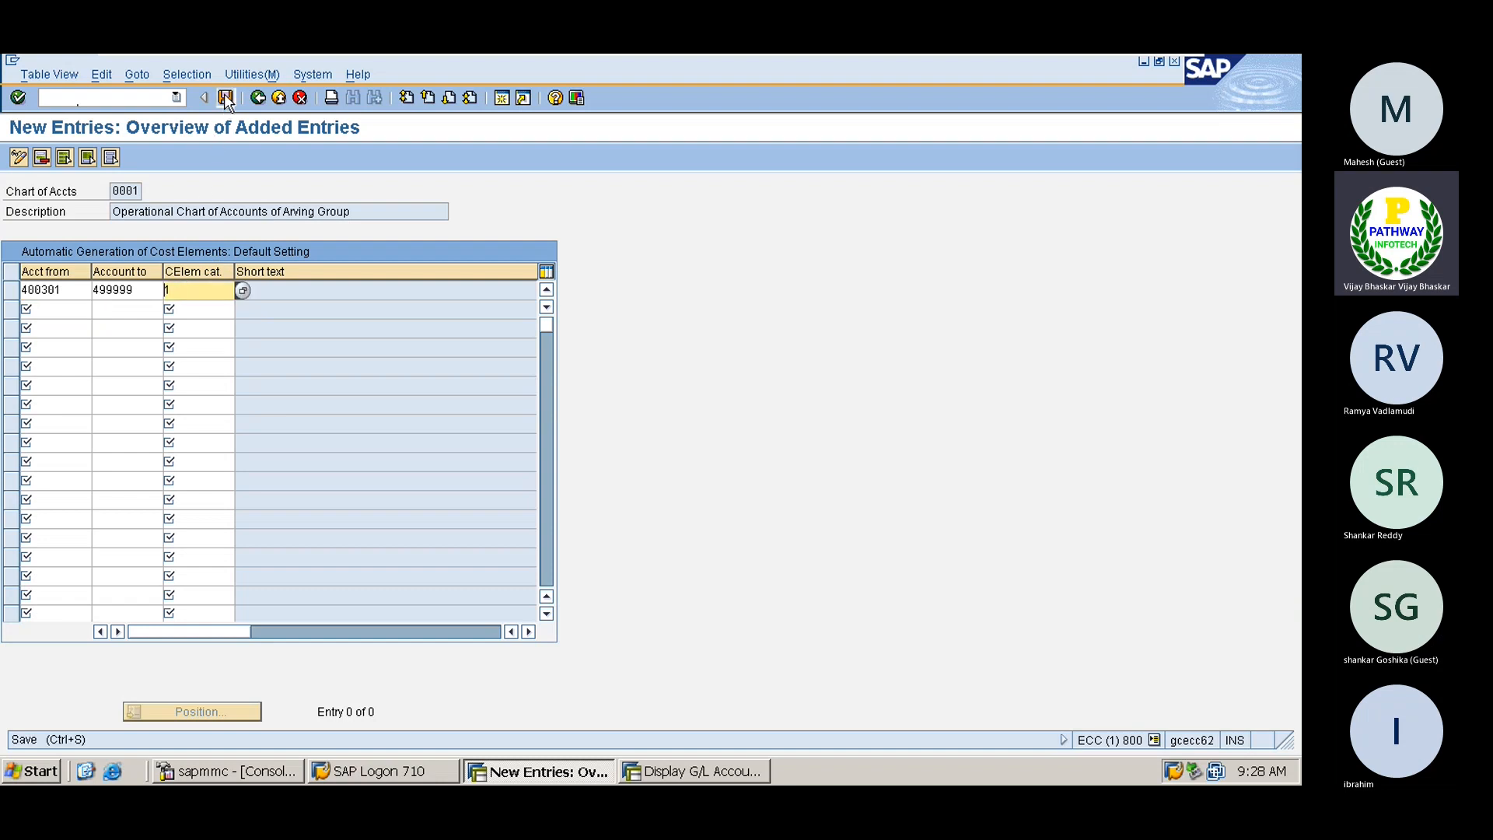
{"action": "left_click", "coordinate": [57, 348]}
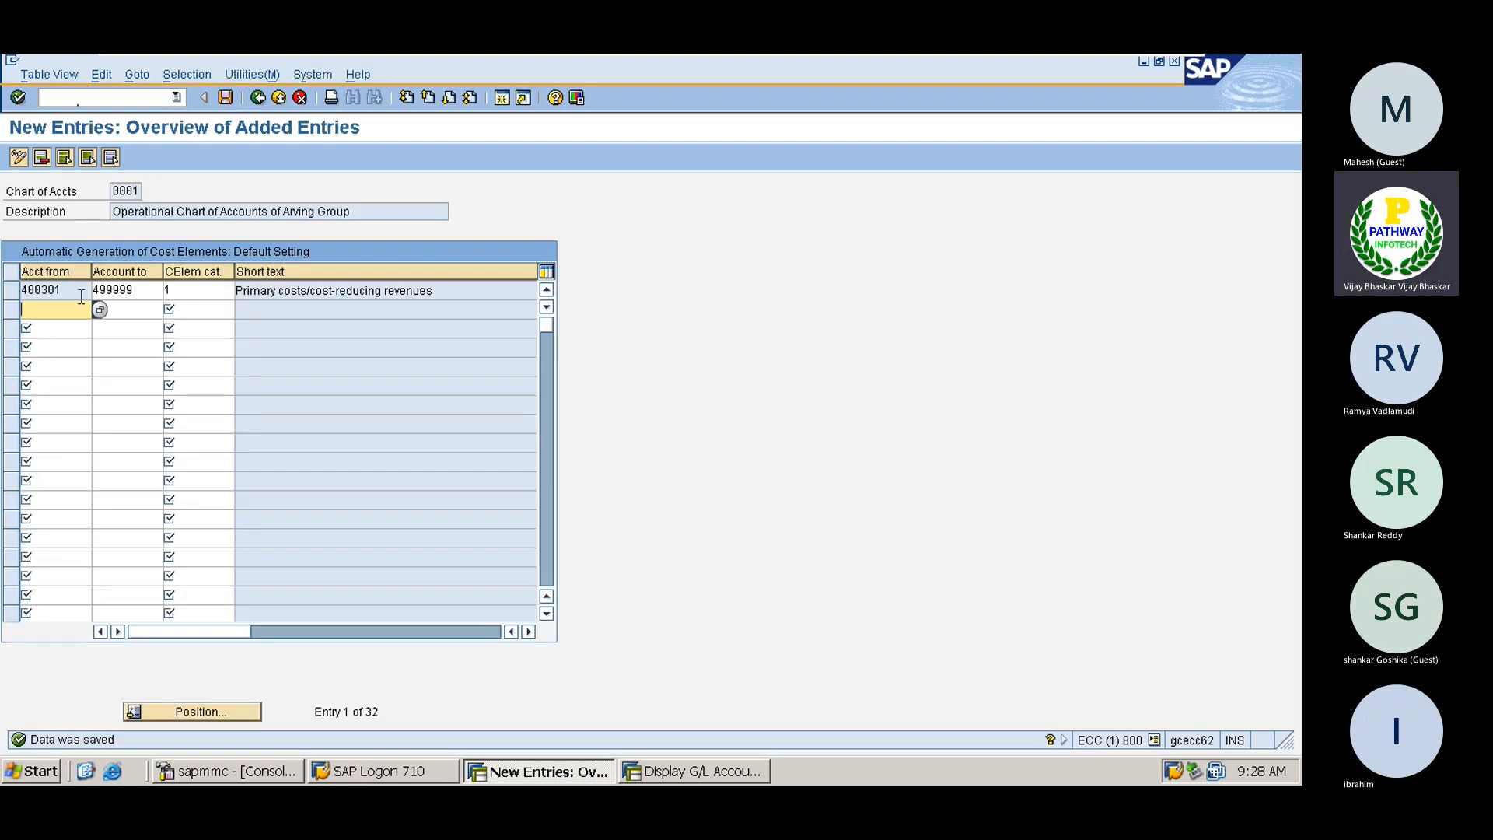
{"action": "left_click", "coordinate": [96, 101]}
{"action": "type", "text": "/no"}
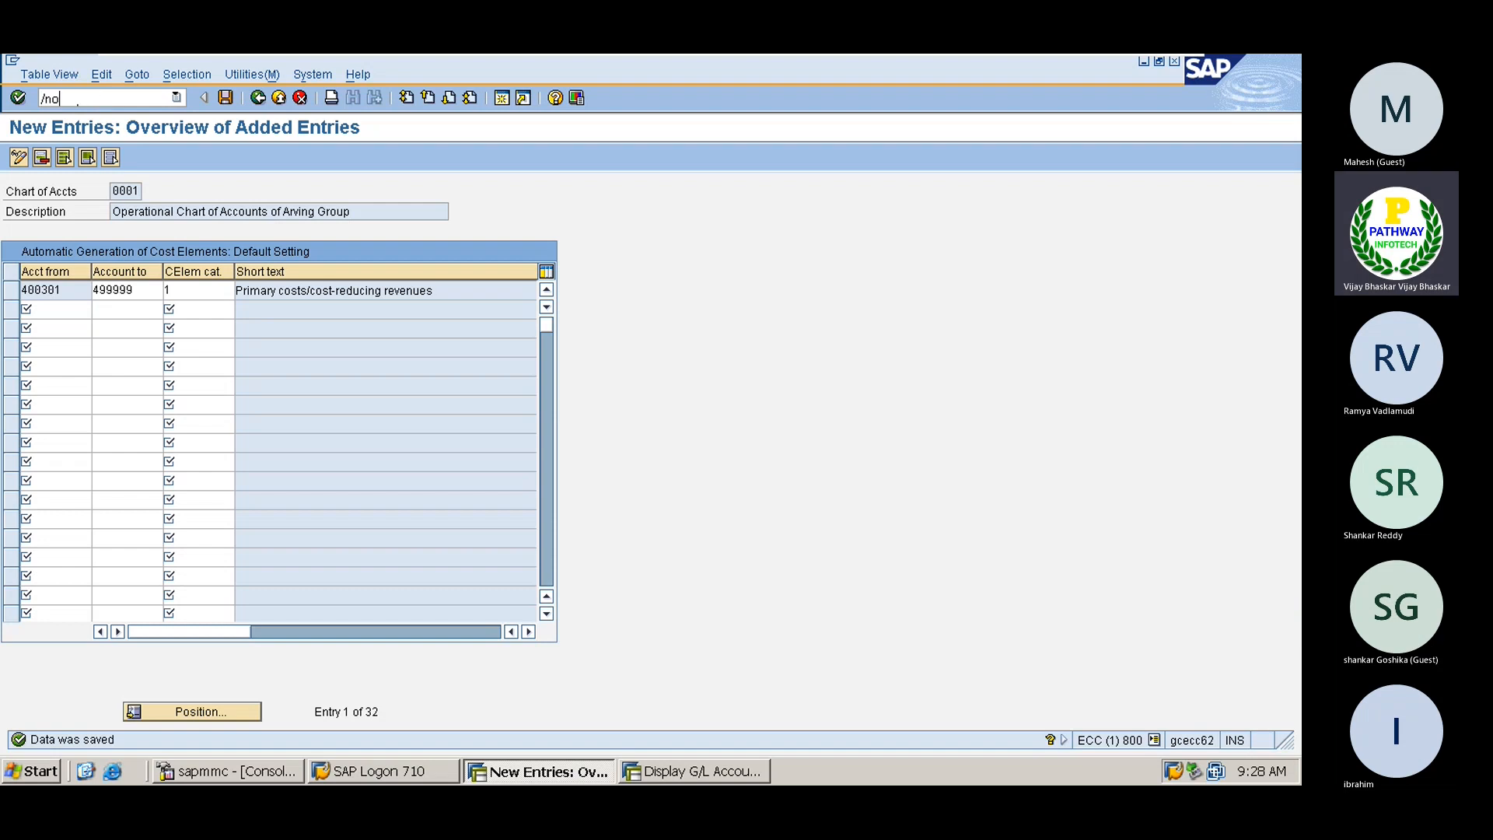
{"action": "type", "text": "kb"}
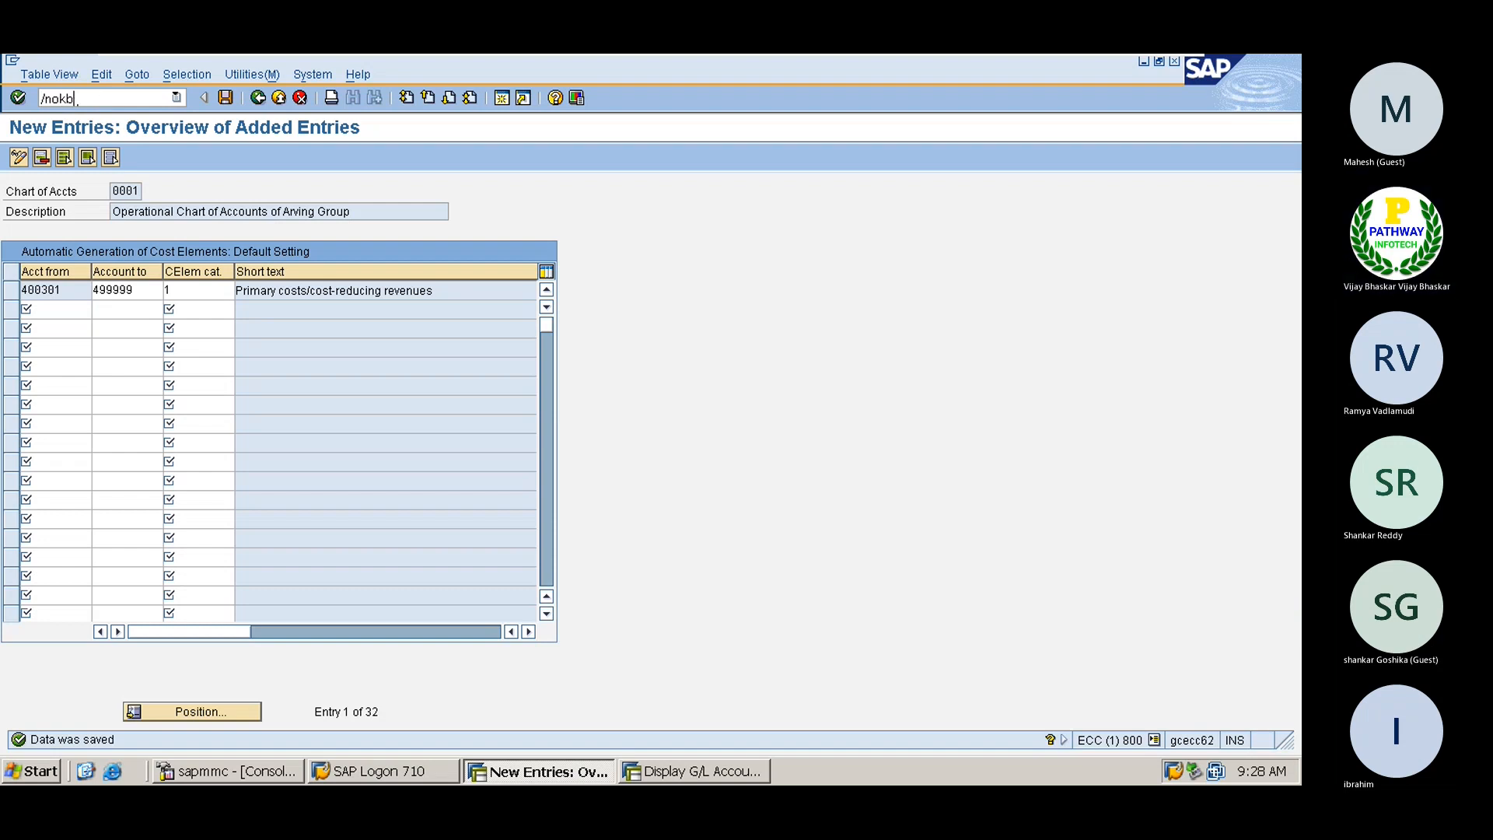
{"action": "type", "text": "2"}
Execute the batch session creating five category 1 cost elements, 400302–400500, in area 1111
{"action": "key", "text": "Return"}
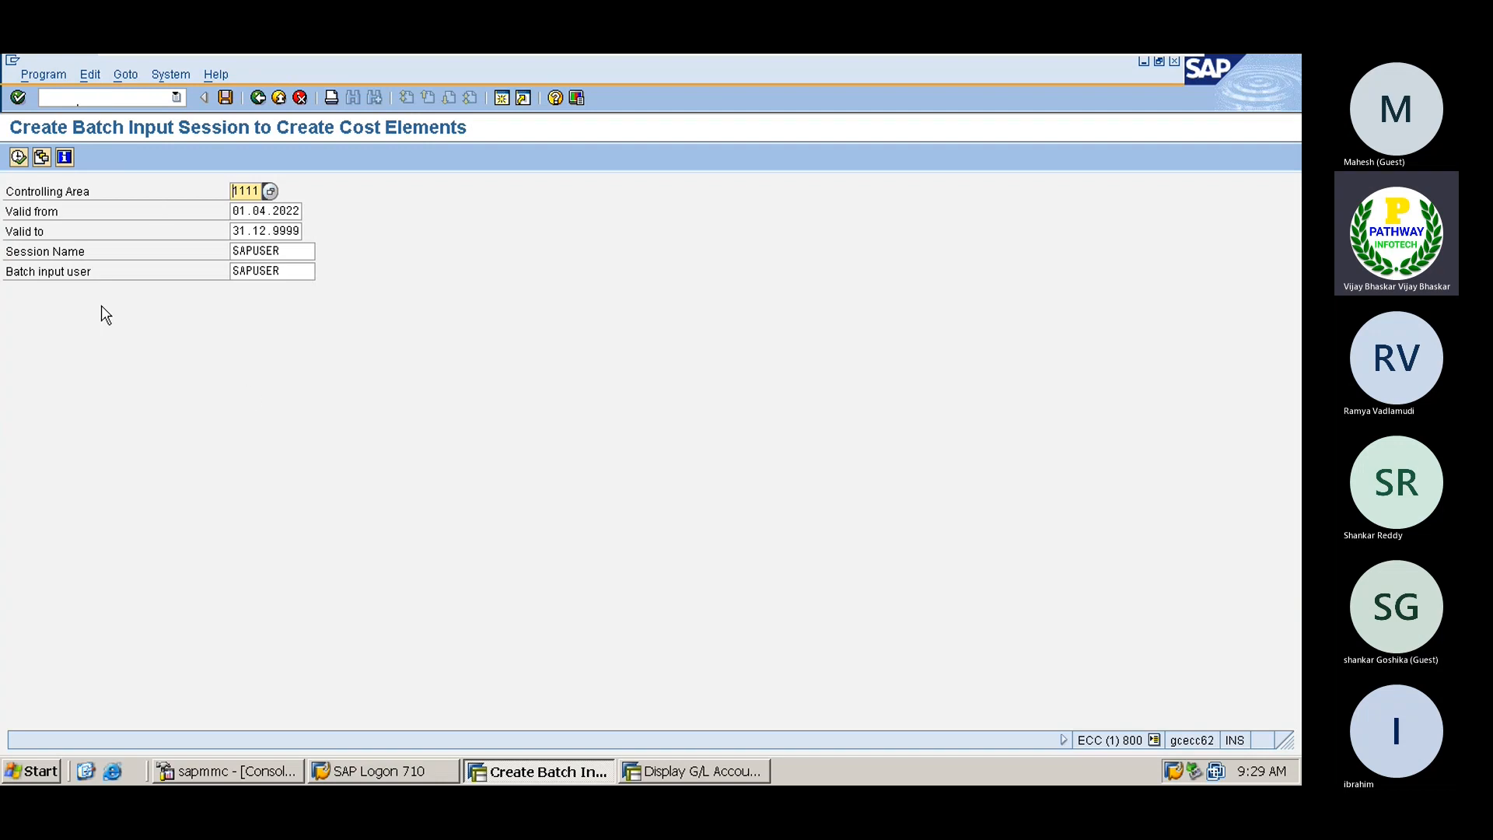
{"action": "left_click", "coordinate": [18, 158]}
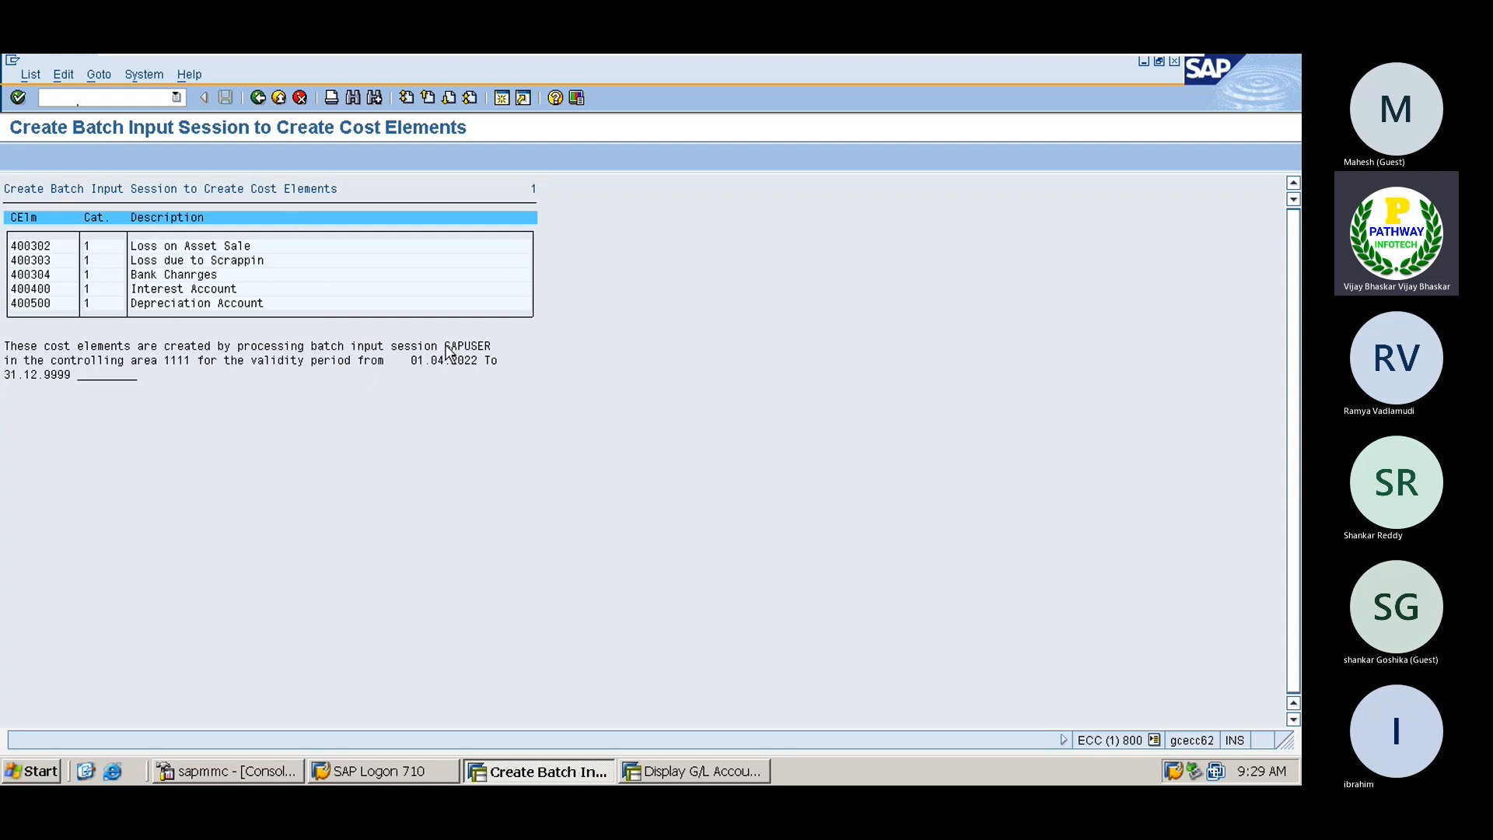
{"action": "left_click_drag", "start_coordinate": [447, 347], "coordinate": [486, 355]}
{"action": "left_click", "coordinate": [688, 772]}
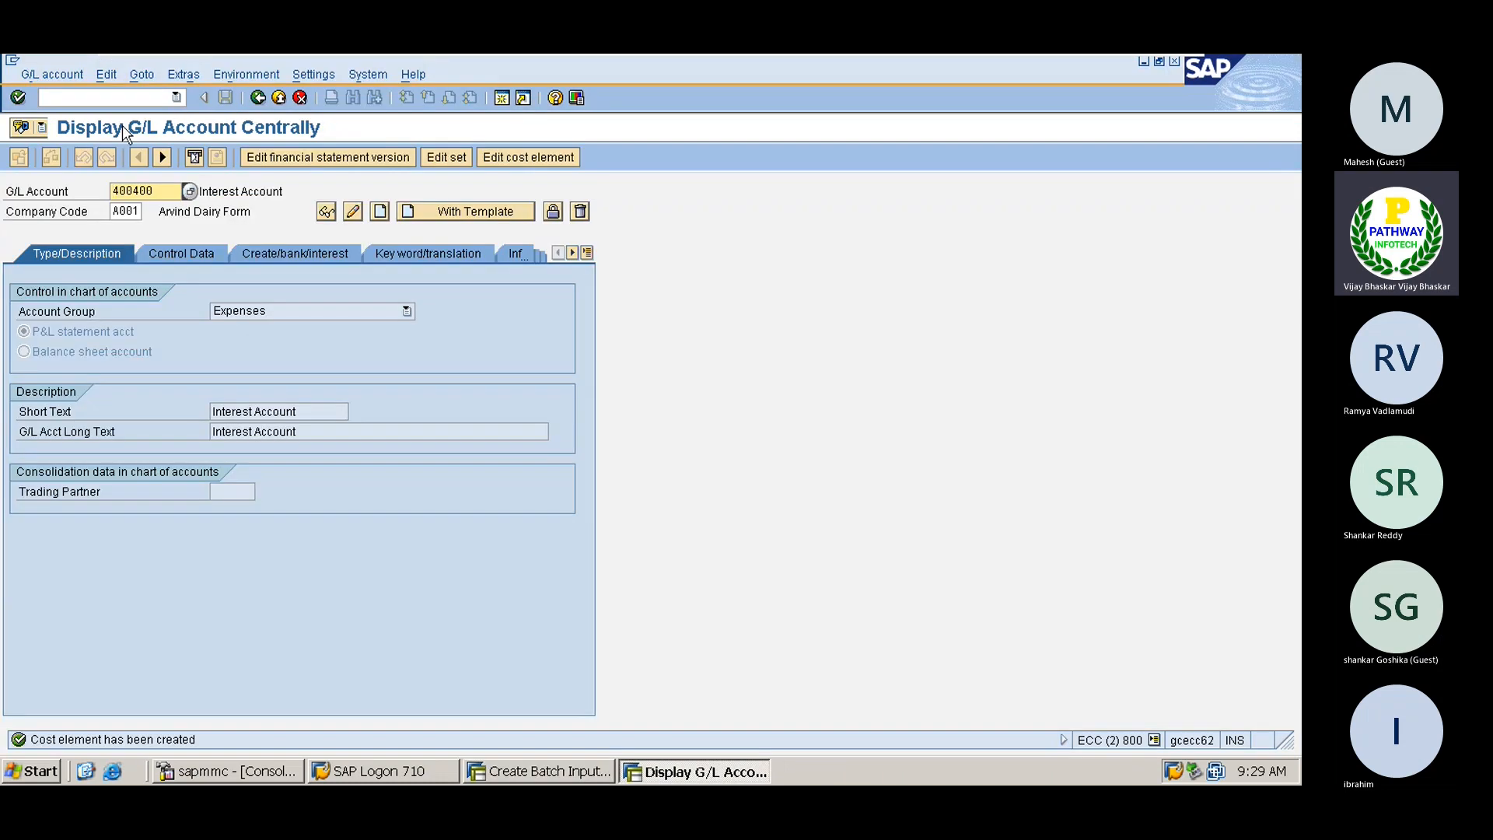
Open the batch input session overview with transaction SM35
{"action": "left_click", "coordinate": [101, 98]}
{"action": "type", "text": "/nd"}
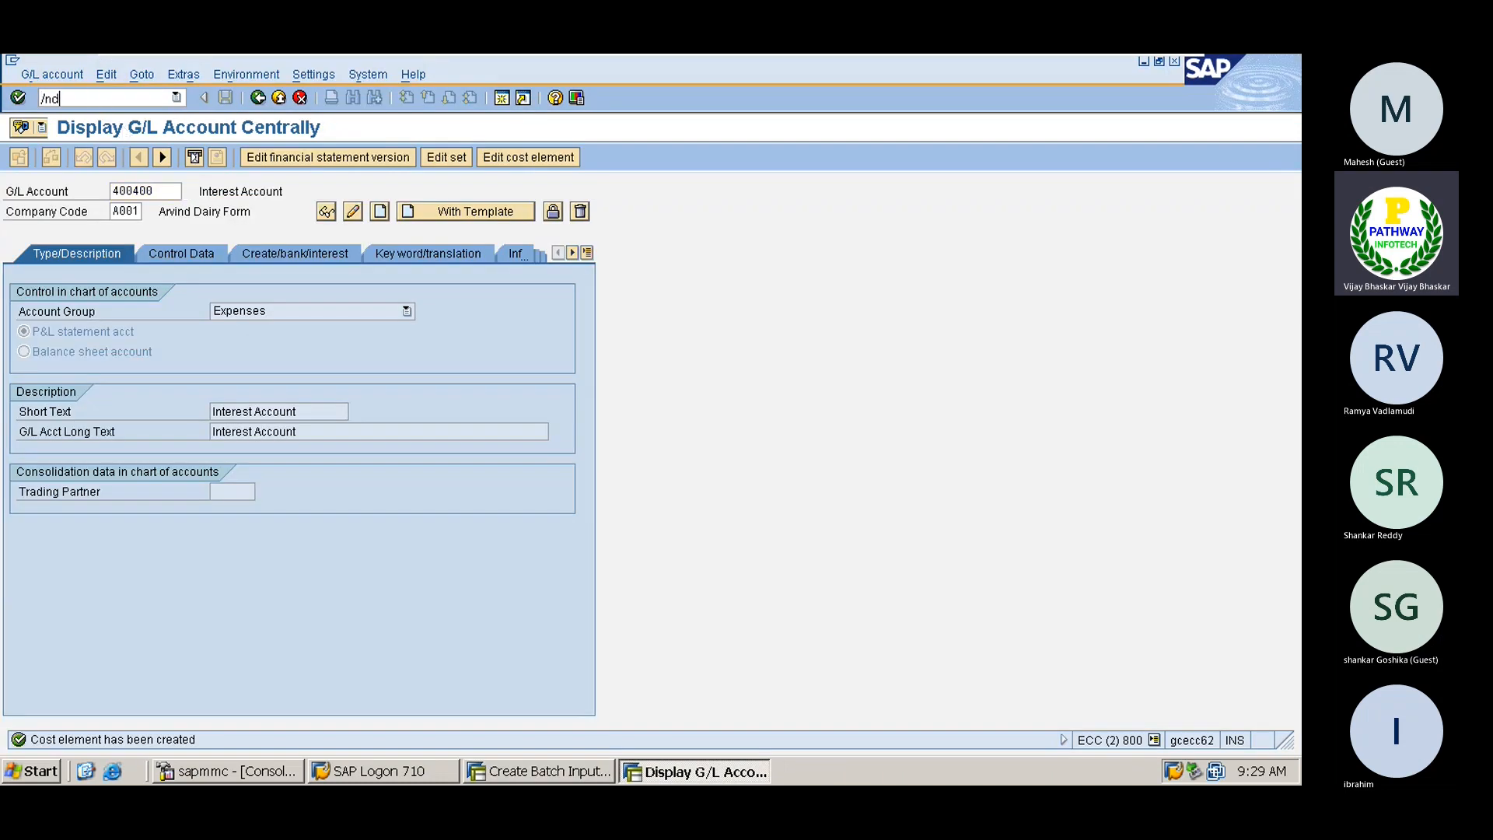
{"action": "key", "text": "BackSpace"}
{"action": "type", "text": "sm35"}
{"action": "key", "text": "Return"}
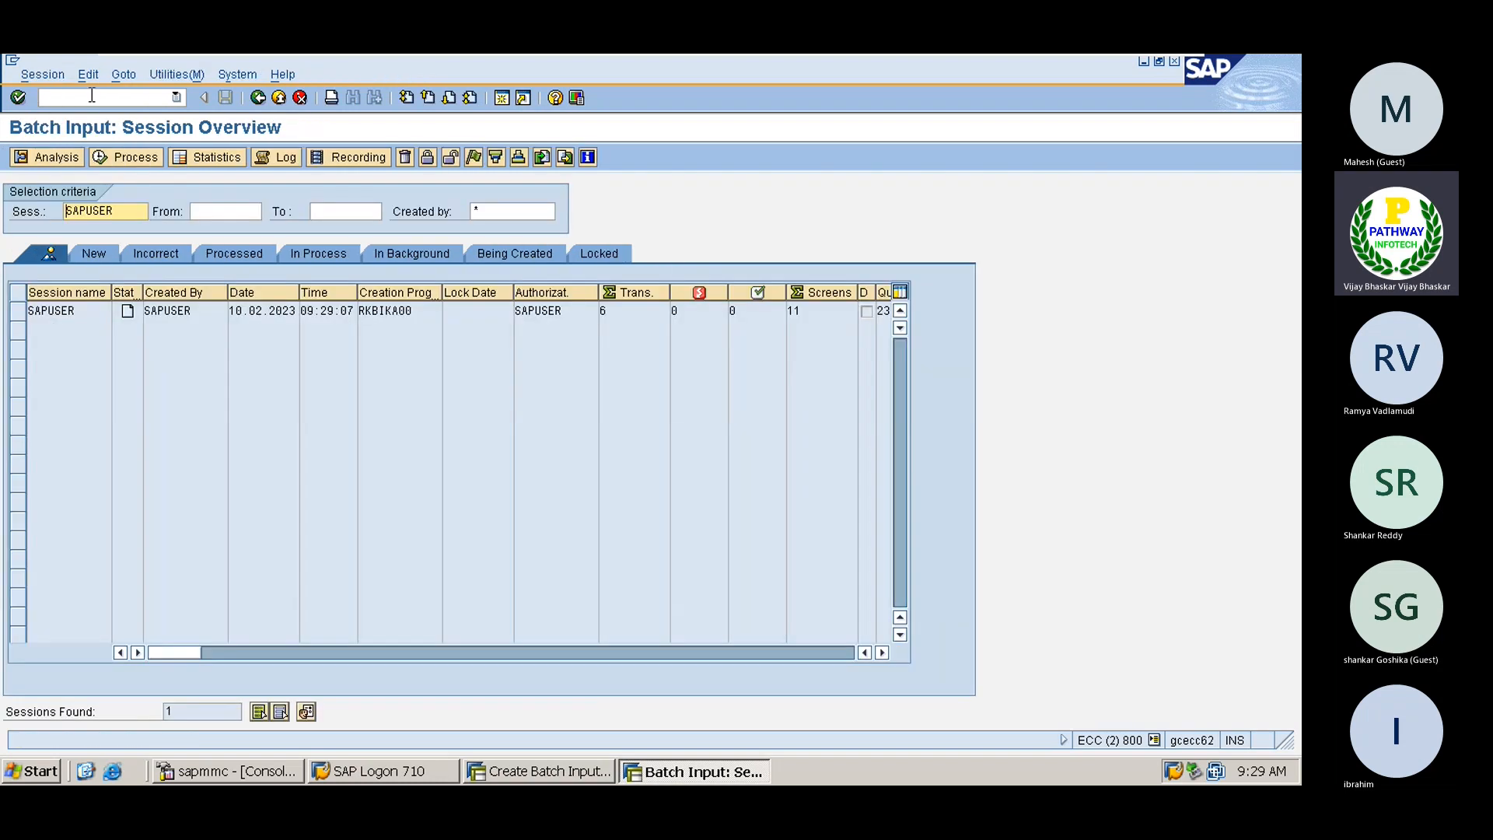
Process the SAPUSER session with 'Display errors only'; it halts at existing cost element 400400
{"action": "left_click", "coordinate": [26, 311]}
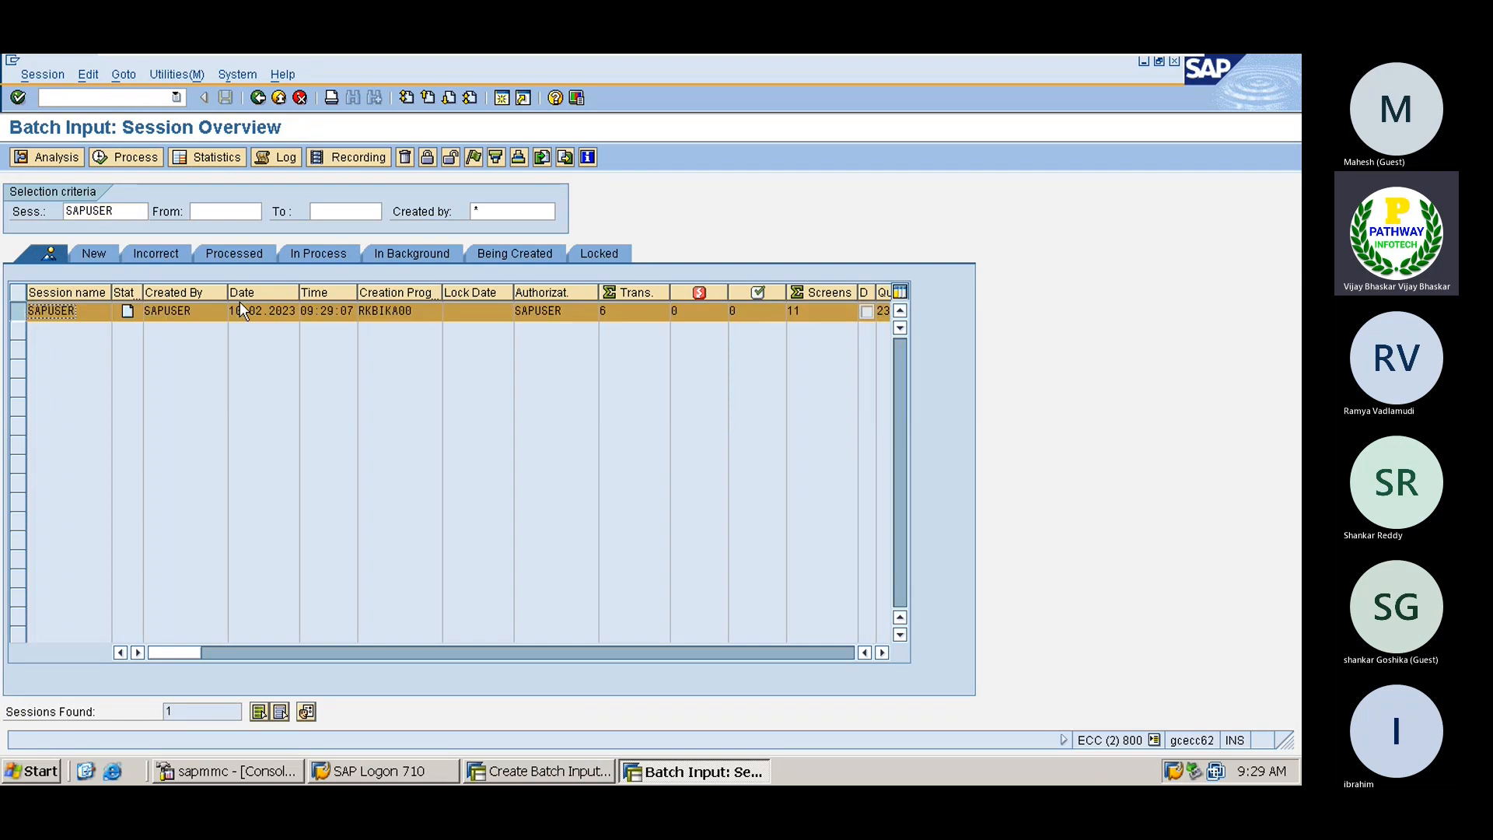
{"action": "left_click", "coordinate": [113, 155]}
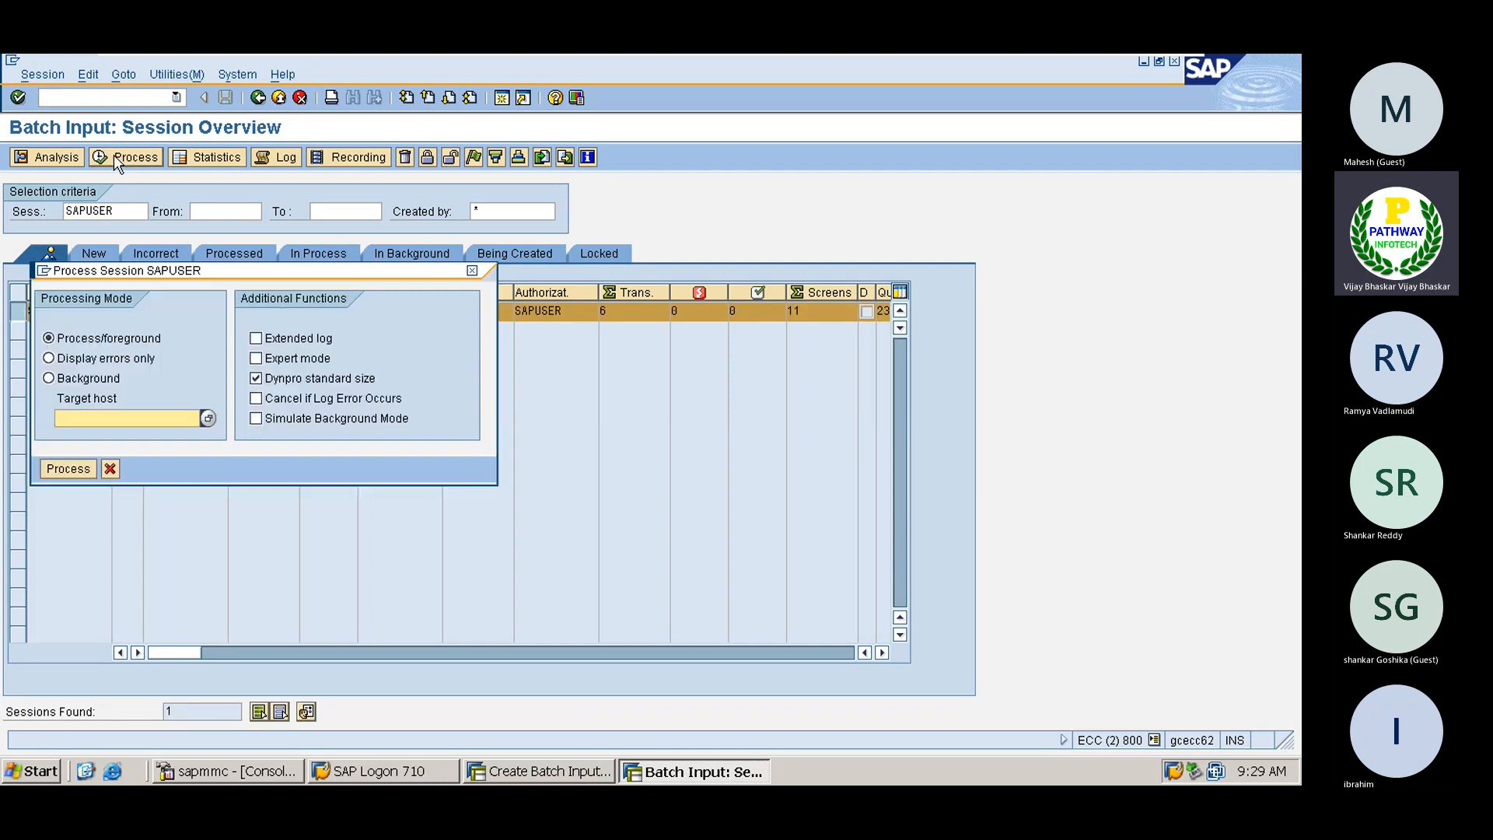
{"action": "left_click", "coordinate": [92, 358]}
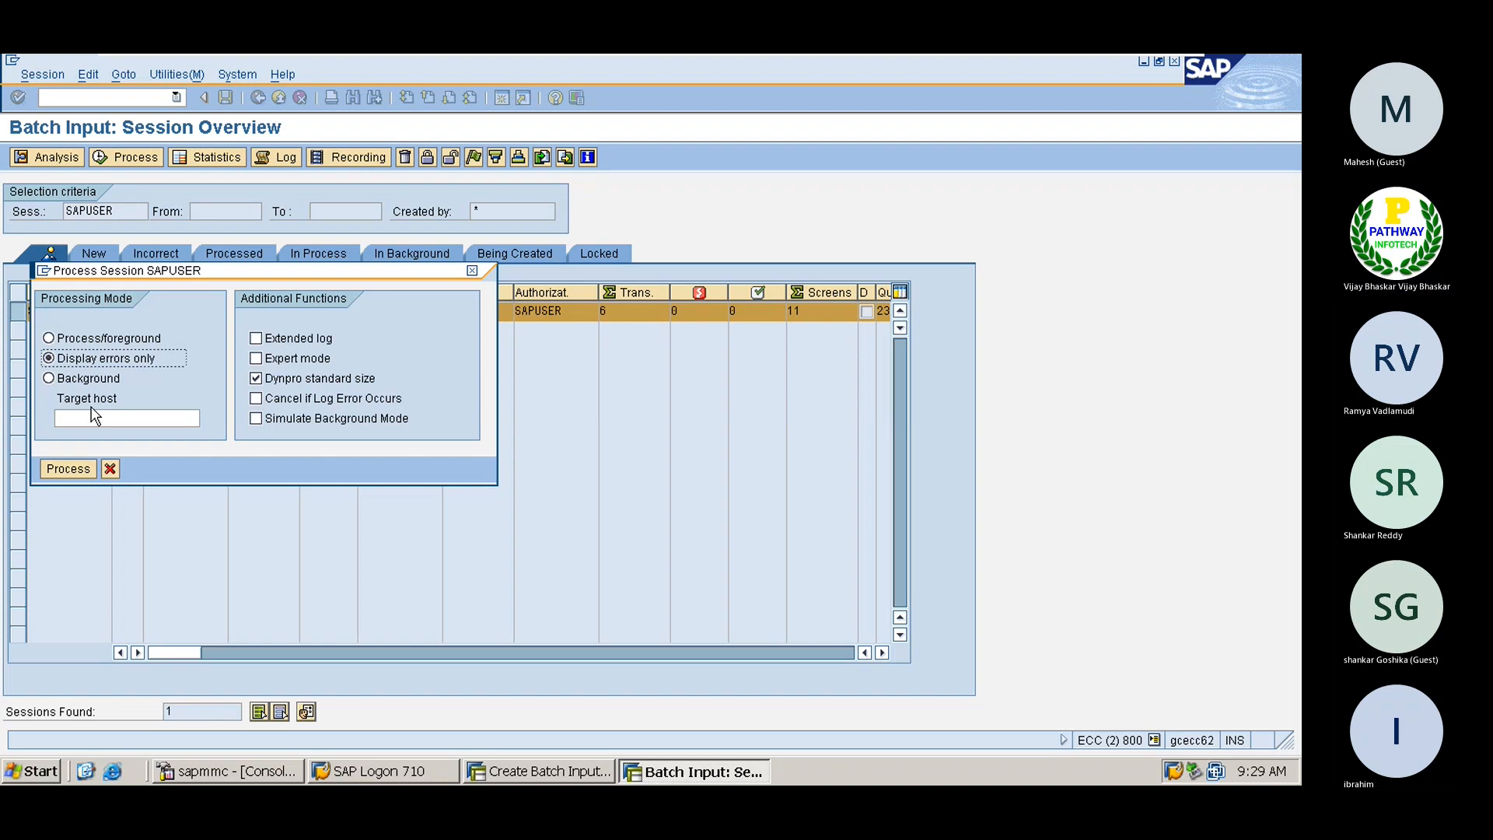
{"action": "left_click_drag", "start_coordinate": [199, 271], "coordinate": [352, 271]}
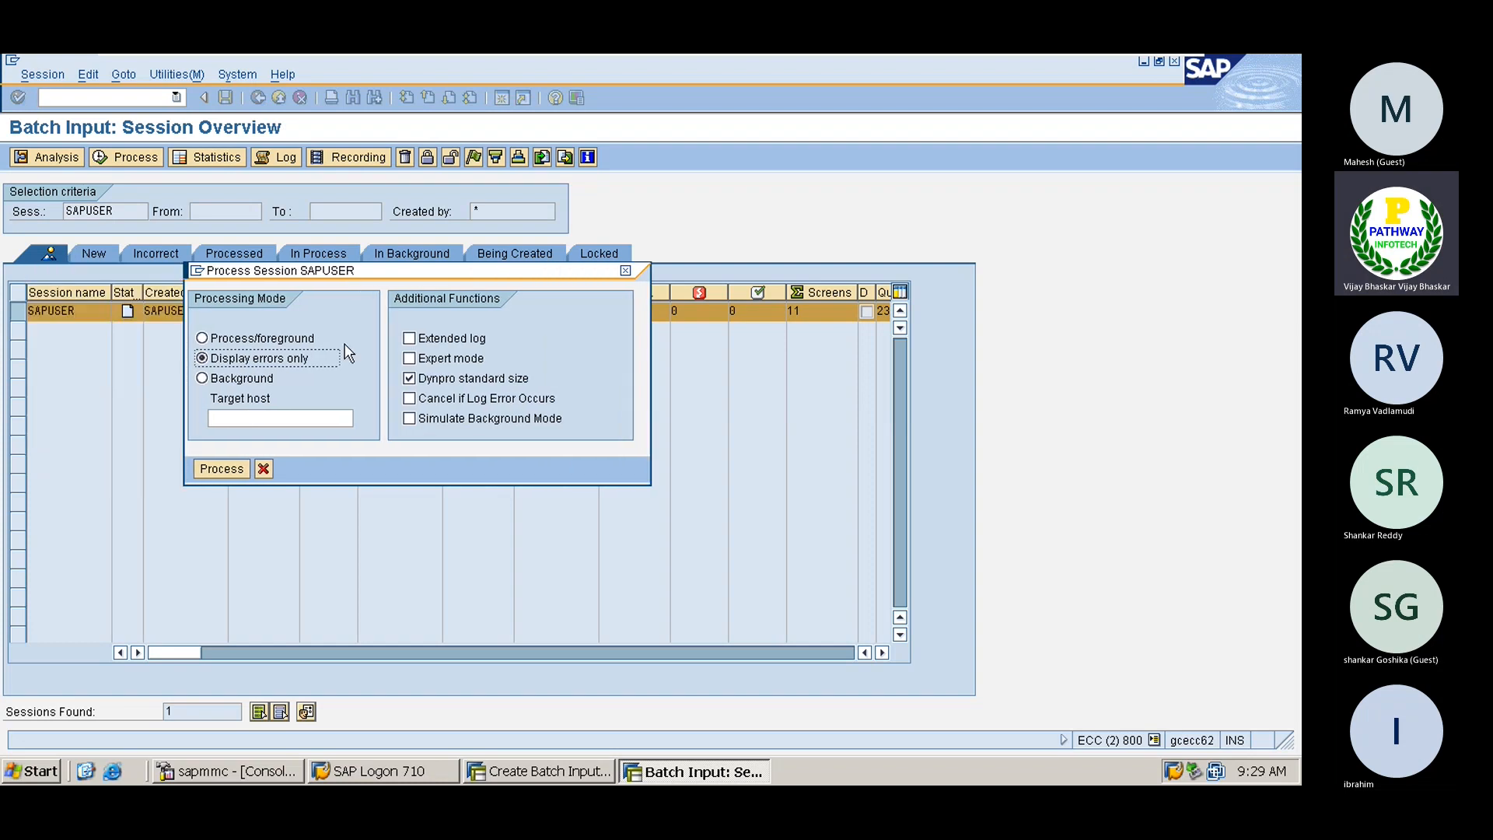
{"action": "left_click", "coordinate": [221, 470]}
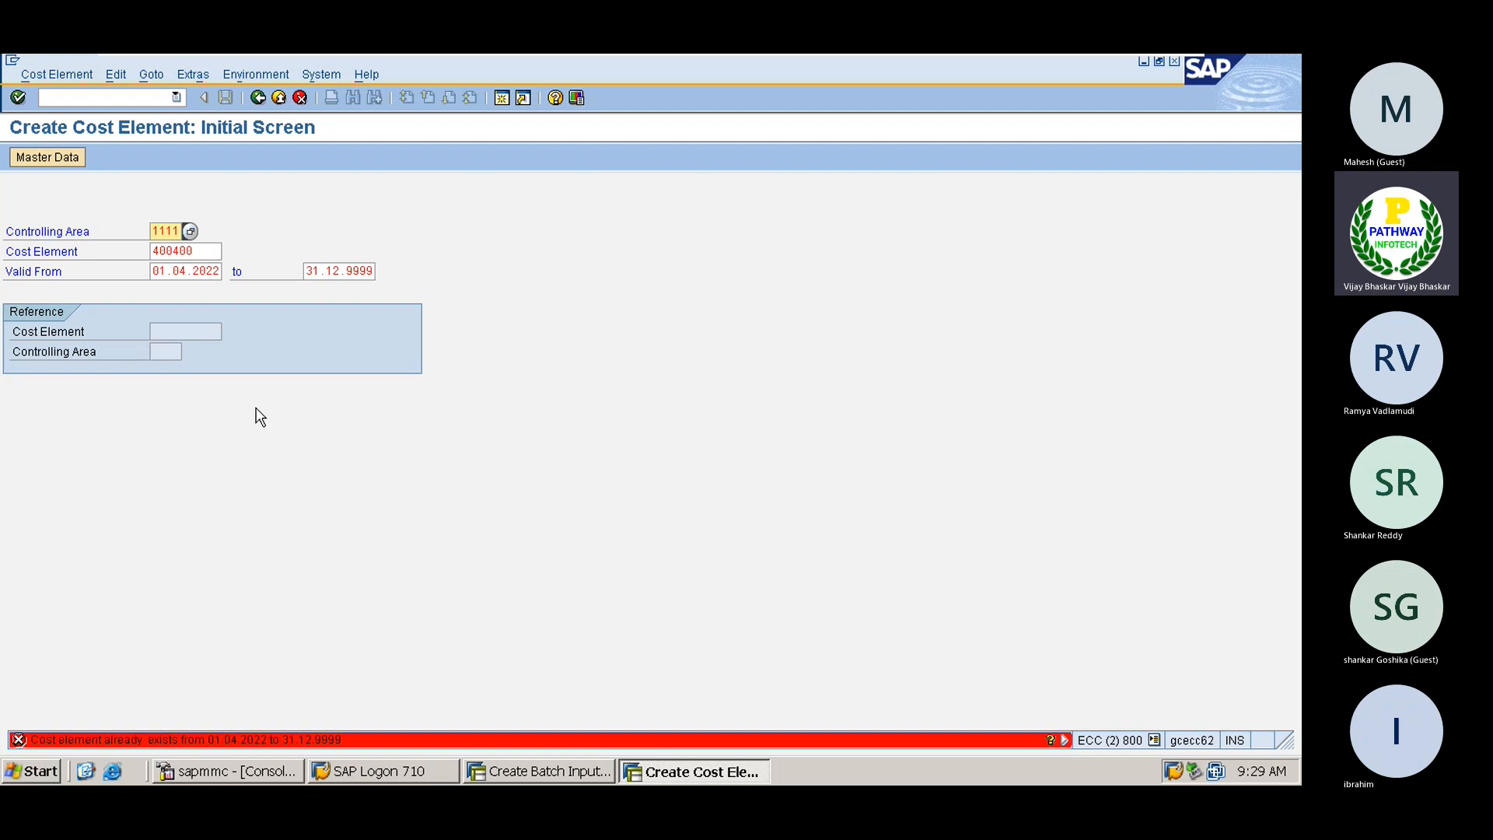
Leave the failed cost element transaction with /n and go back to the session overview
{"action": "left_click", "coordinate": [114, 96]}
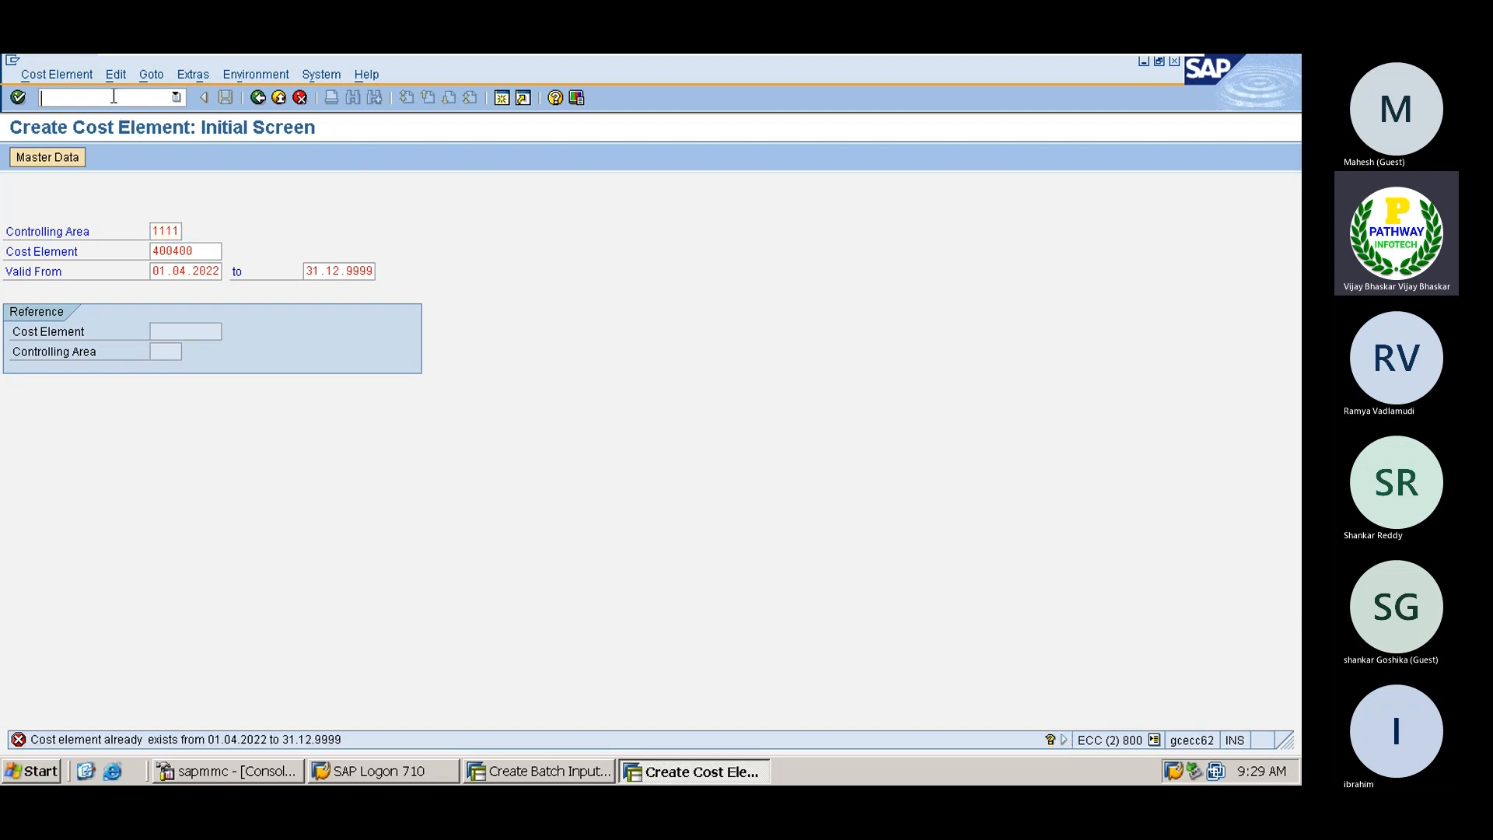
{"action": "type", "text": "/n"}
{"action": "key", "text": "Return"}
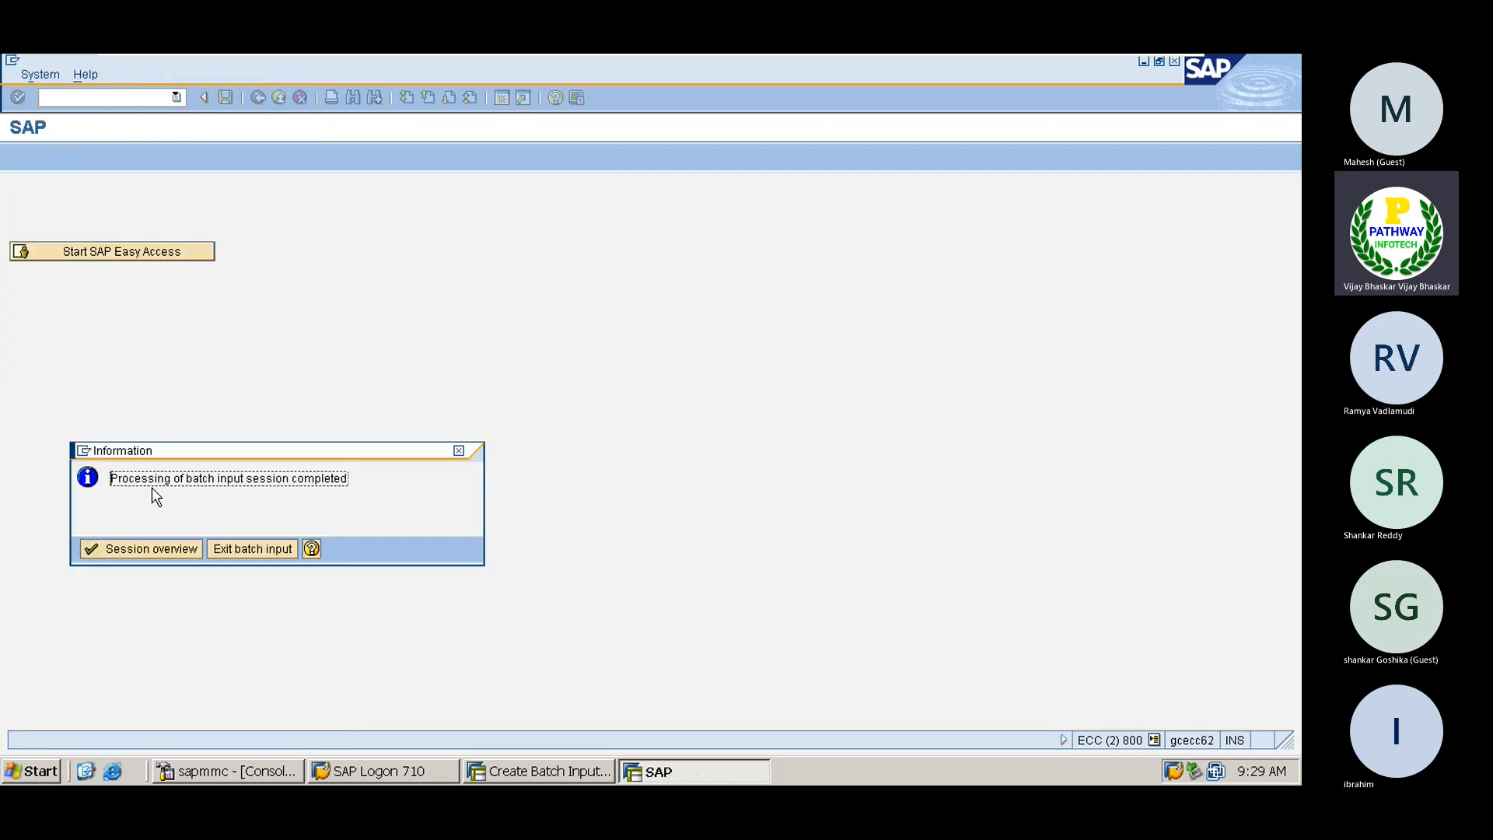
{"action": "left_click", "coordinate": [123, 549]}
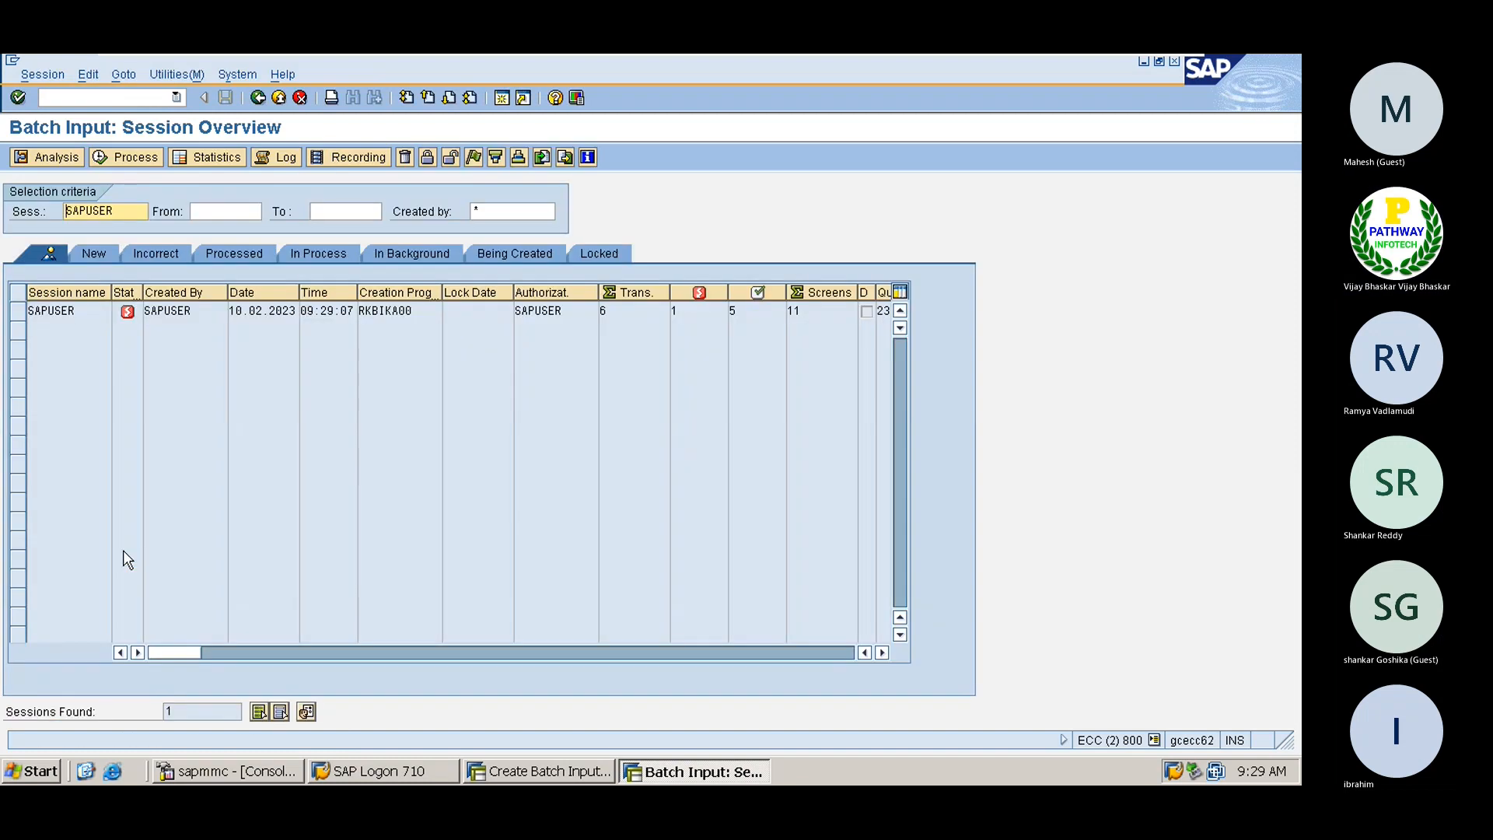
Review SAPUSER's counts (6 transactions, 5 processed, 11 screens) and select the session
{"action": "left_click", "coordinate": [732, 310]}
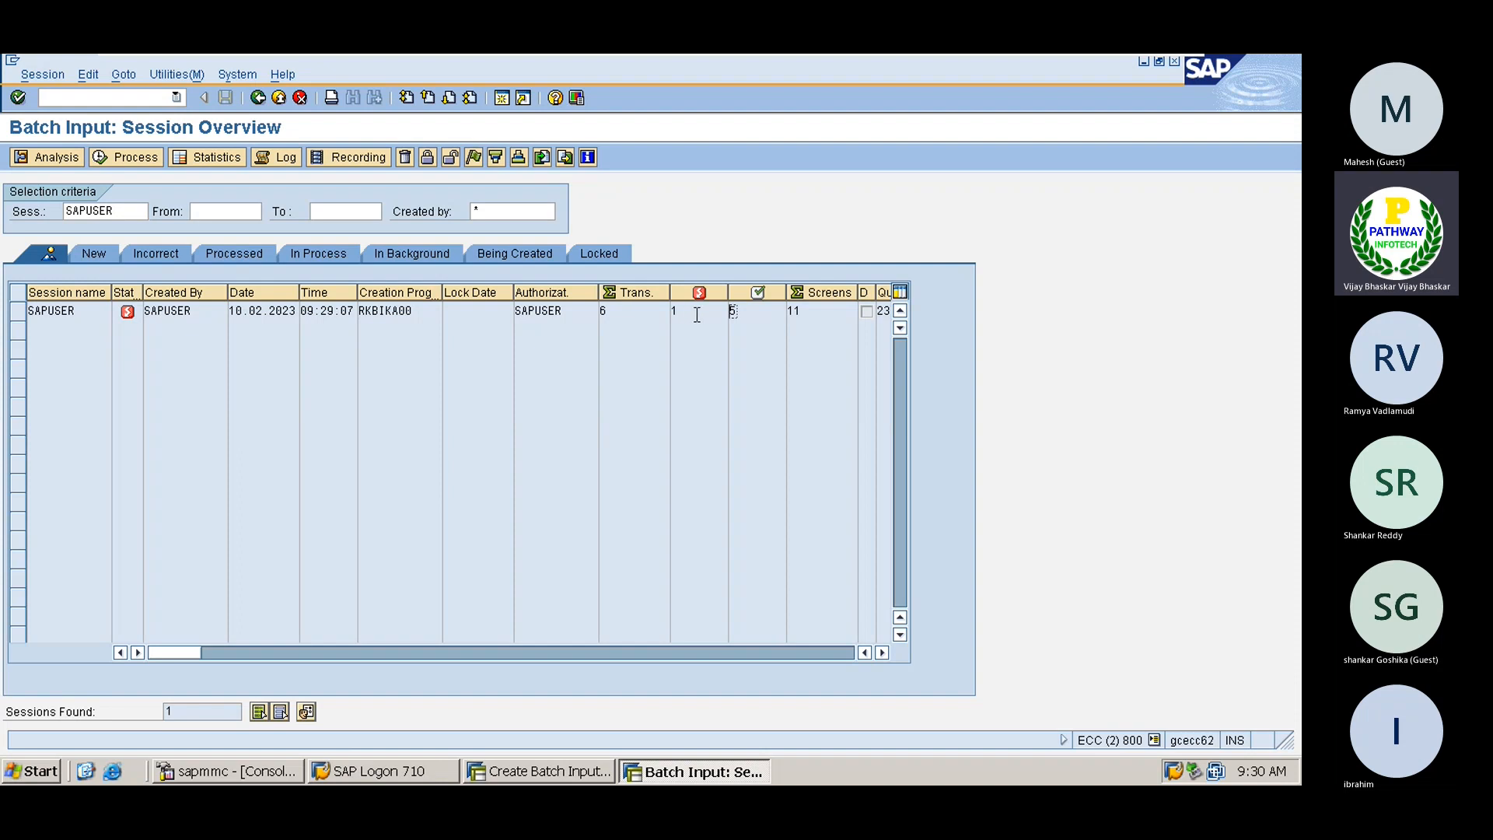
{"action": "left_click", "coordinate": [612, 311]}
{"action": "left_click", "coordinate": [792, 311]}
{"action": "left_click", "coordinate": [748, 310]}
{"action": "left_click", "coordinate": [17, 312]}
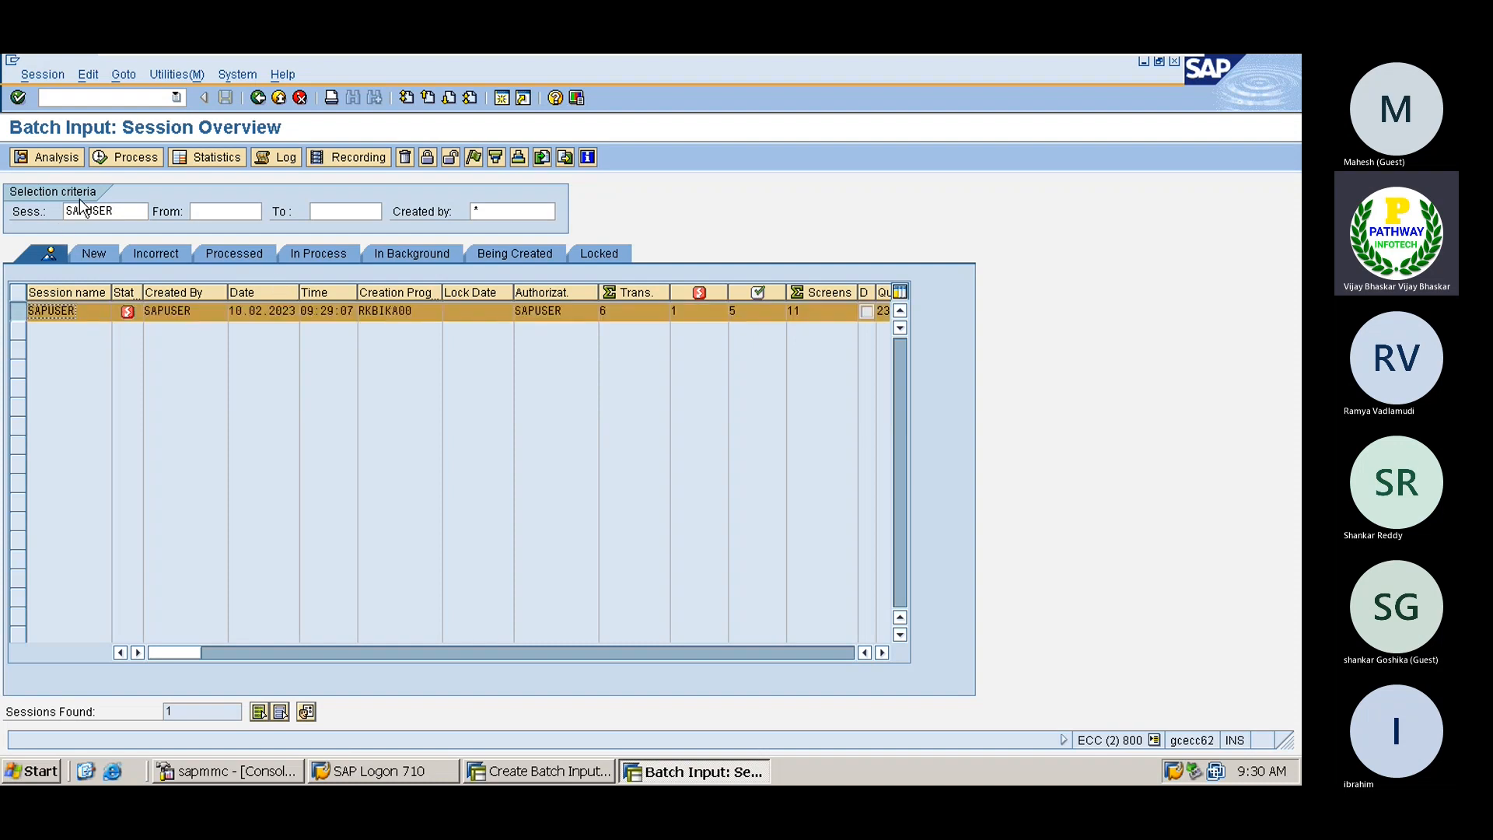
Open the SAPUSER session log and mark the 6 read, 5 processed and 1 error lines
{"action": "left_click", "coordinate": [48, 157]}
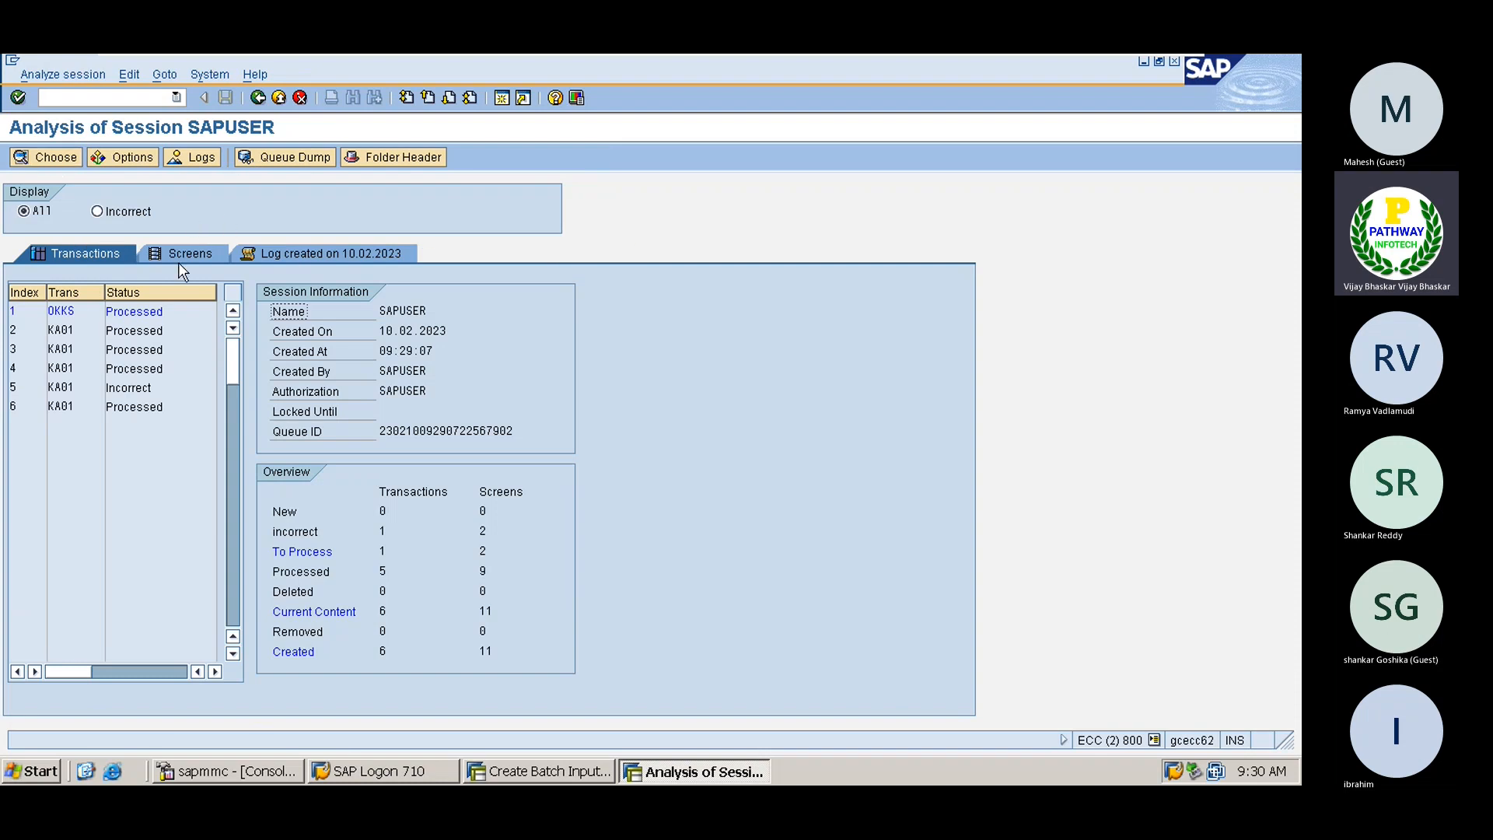
{"action": "left_click", "coordinate": [306, 250]}
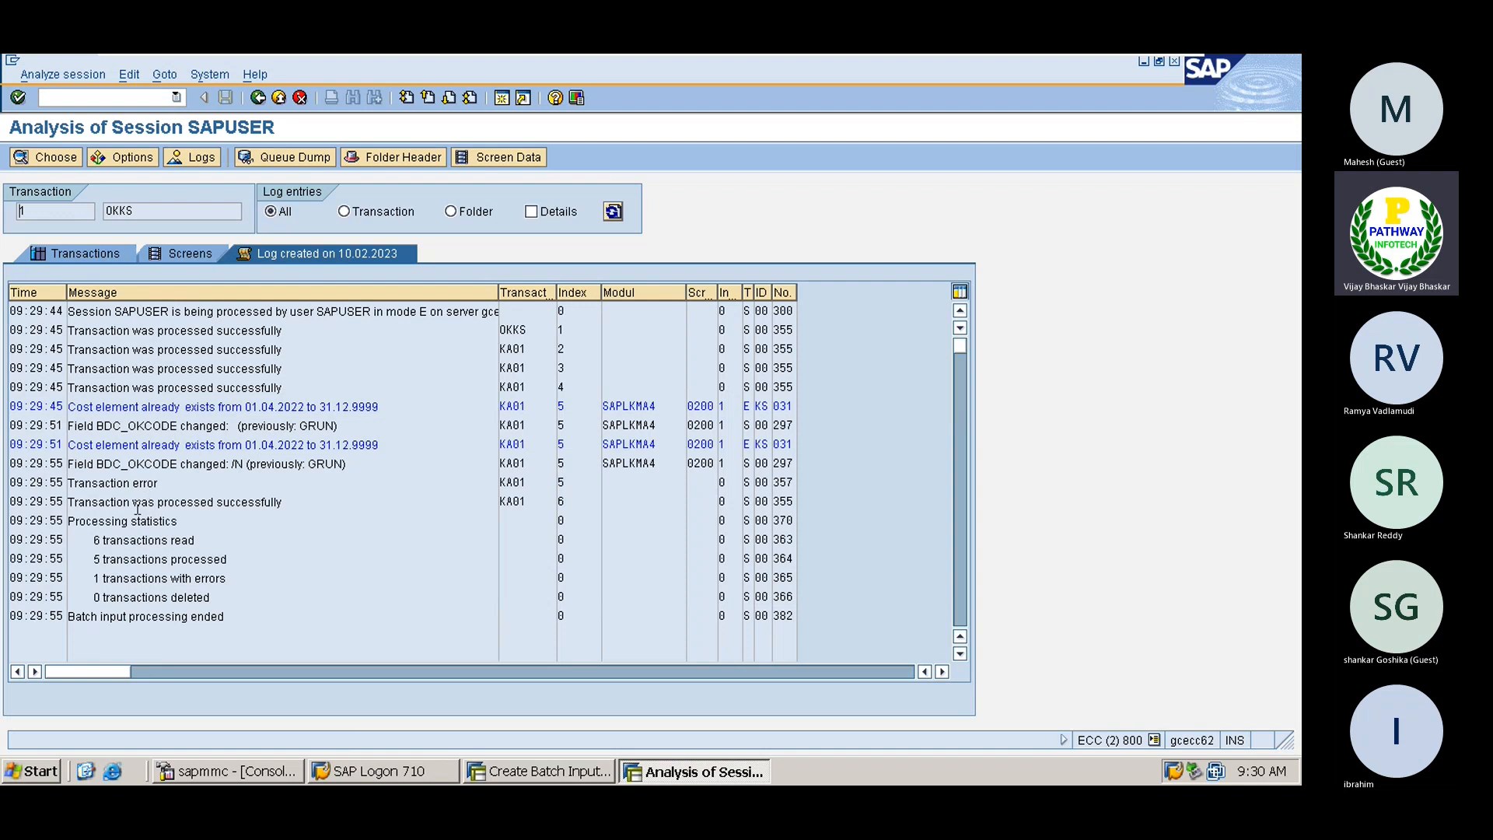
{"action": "left_click_drag", "start_coordinate": [199, 540], "coordinate": [97, 540]}
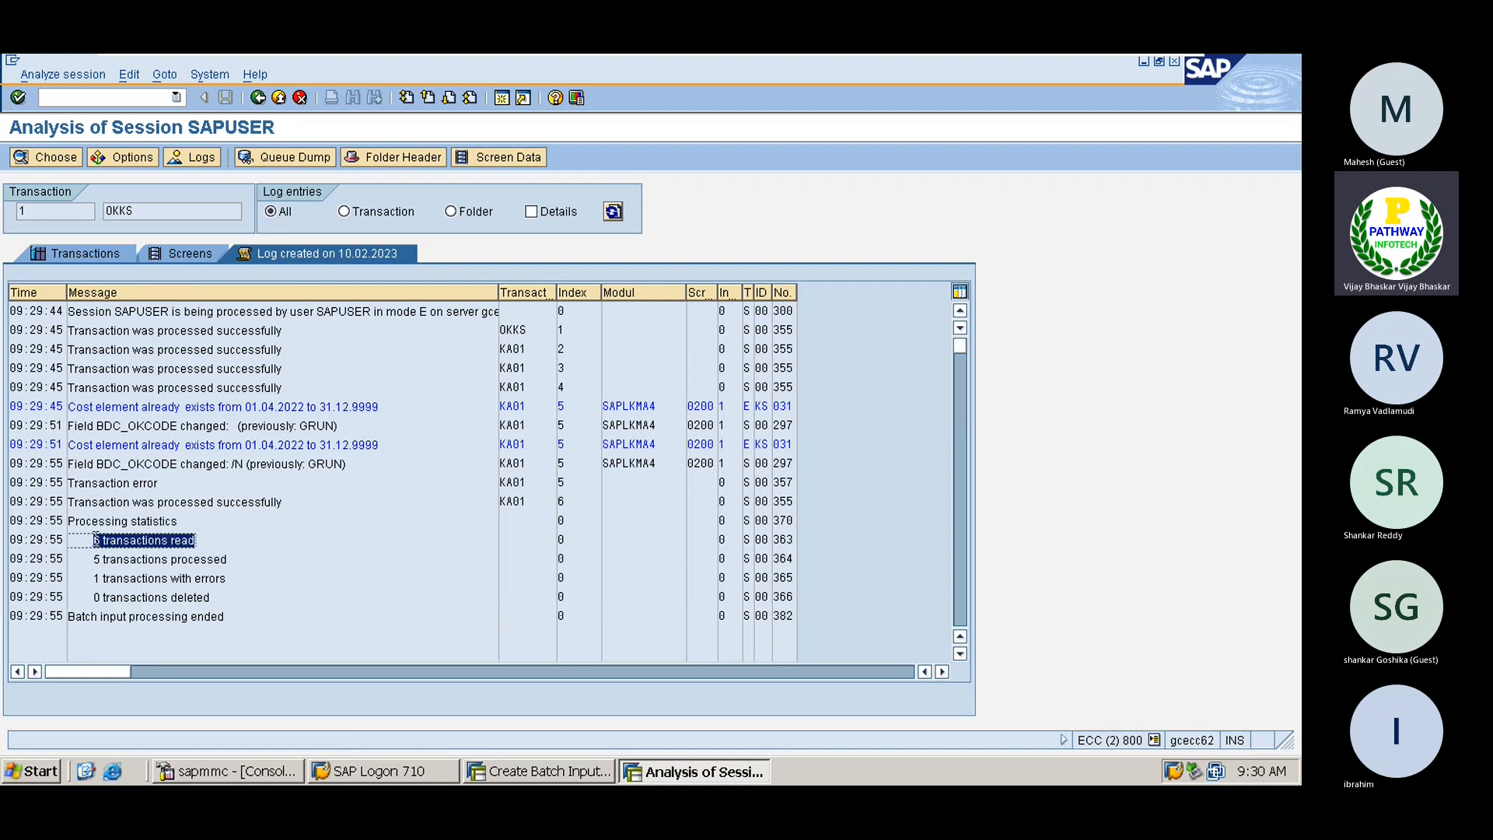
{"action": "left_click", "coordinate": [212, 560]}
{"action": "left_click_drag", "start_coordinate": [237, 560], "coordinate": [114, 554]}
{"action": "left_click", "coordinate": [228, 579]}
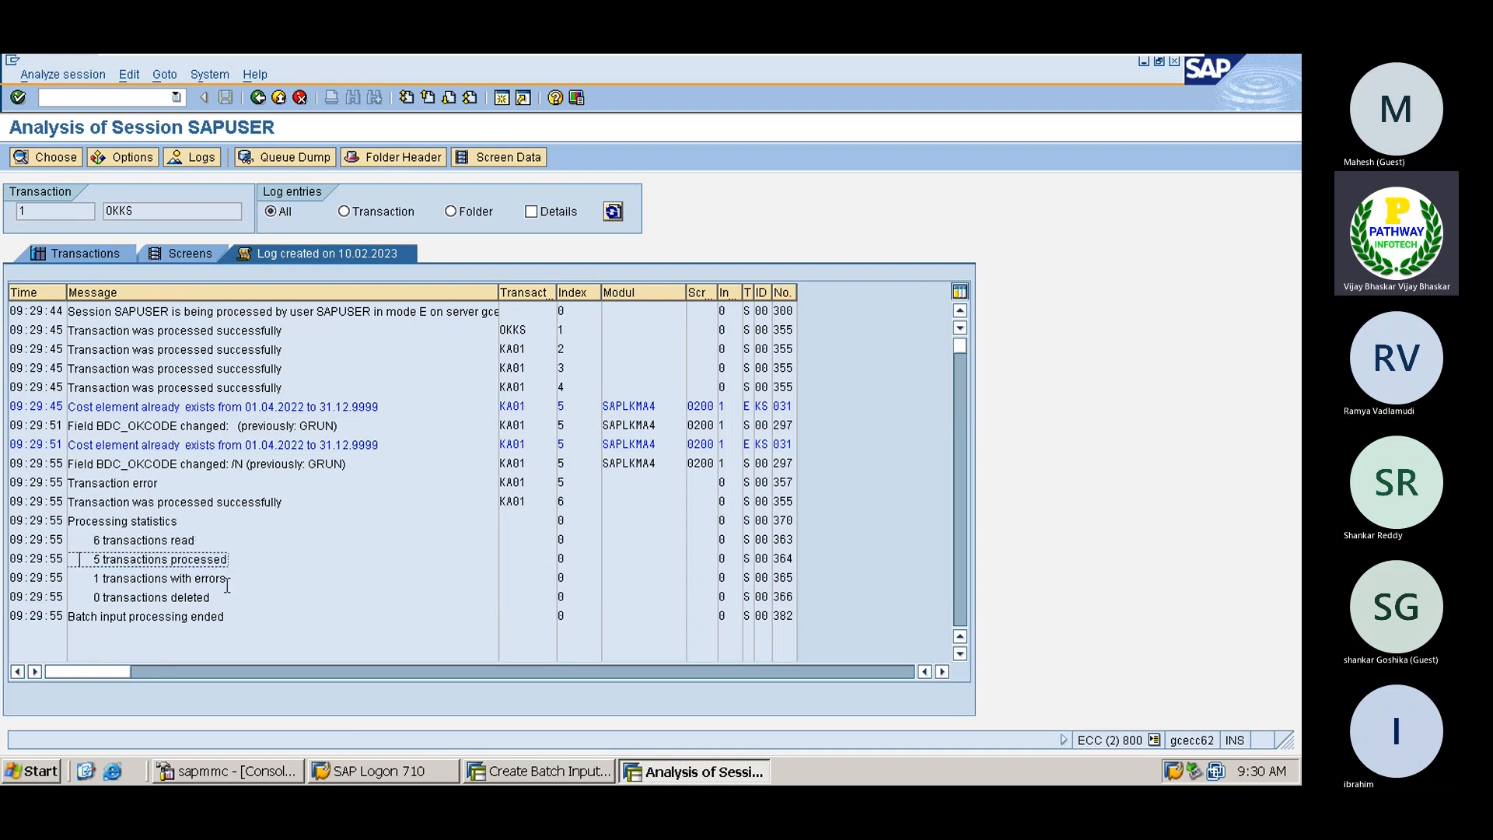
{"action": "left_click_drag", "start_coordinate": [231, 577], "coordinate": [94, 582]}
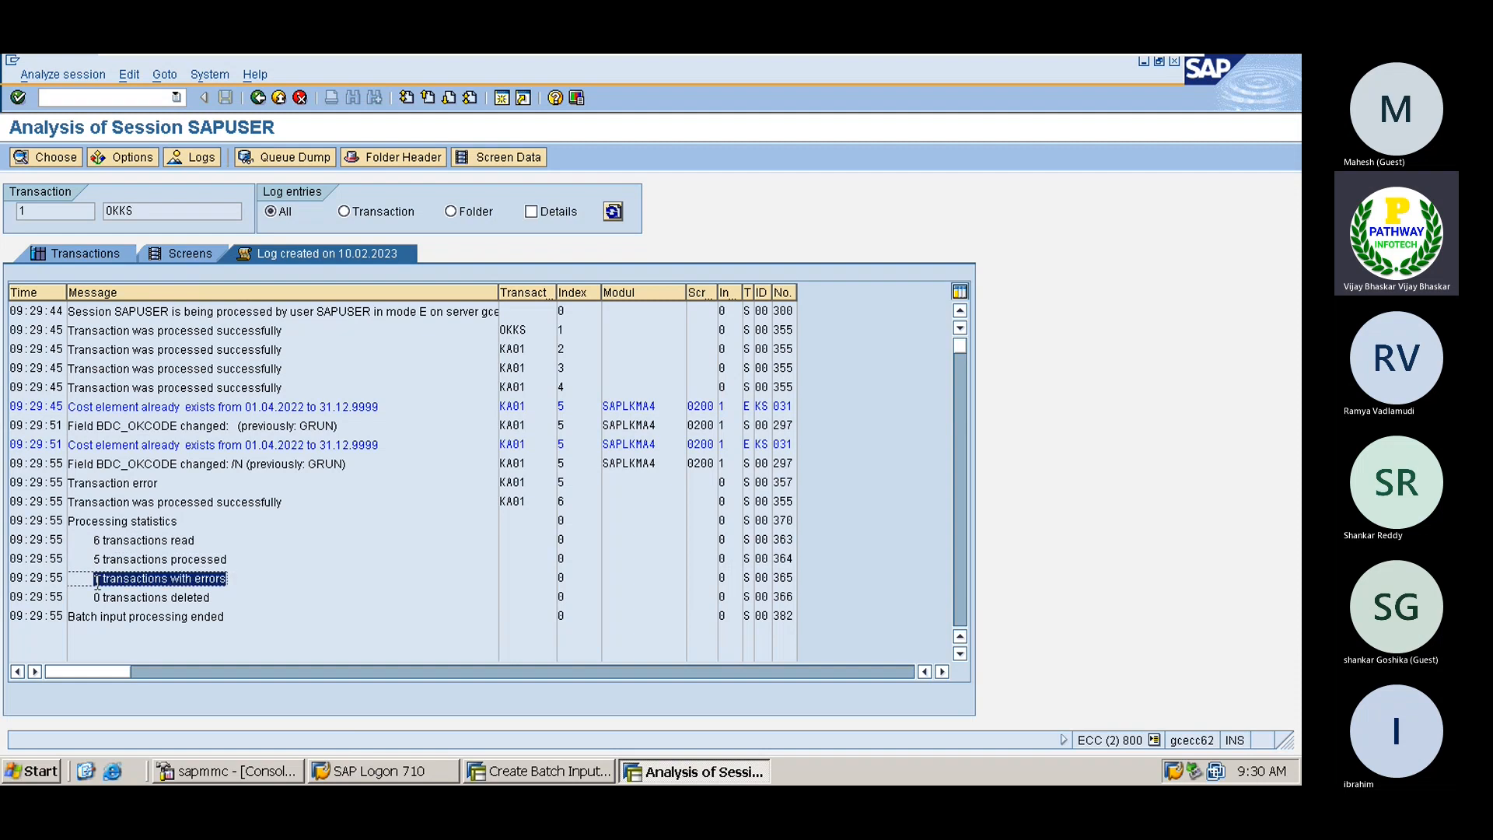
{"action": "left_click", "coordinate": [94, 581]}
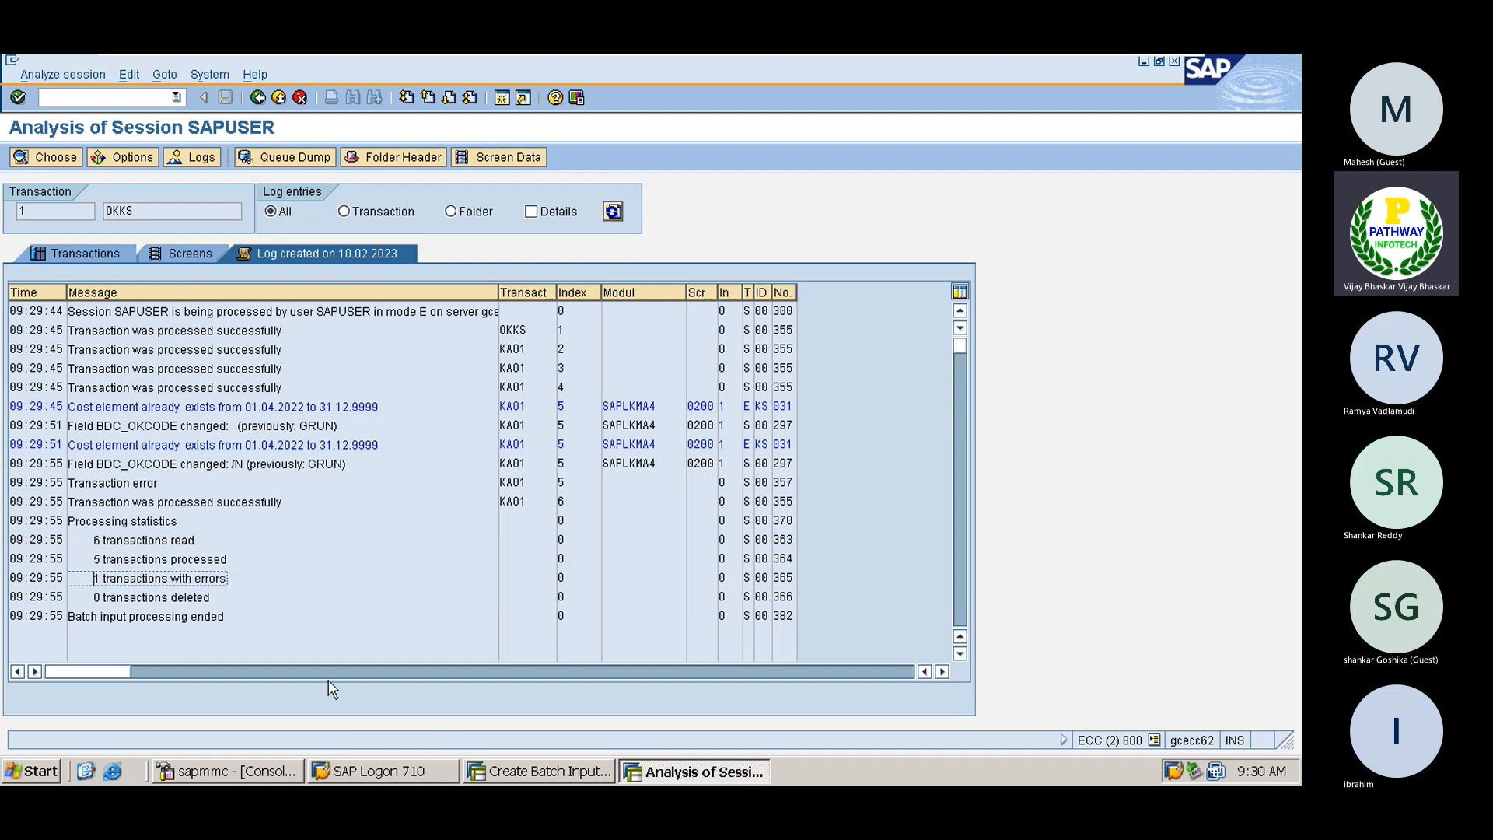
Check the list of cost elements in the session, then enter /nka03 to display cost elements
{"action": "left_click", "coordinate": [516, 768]}
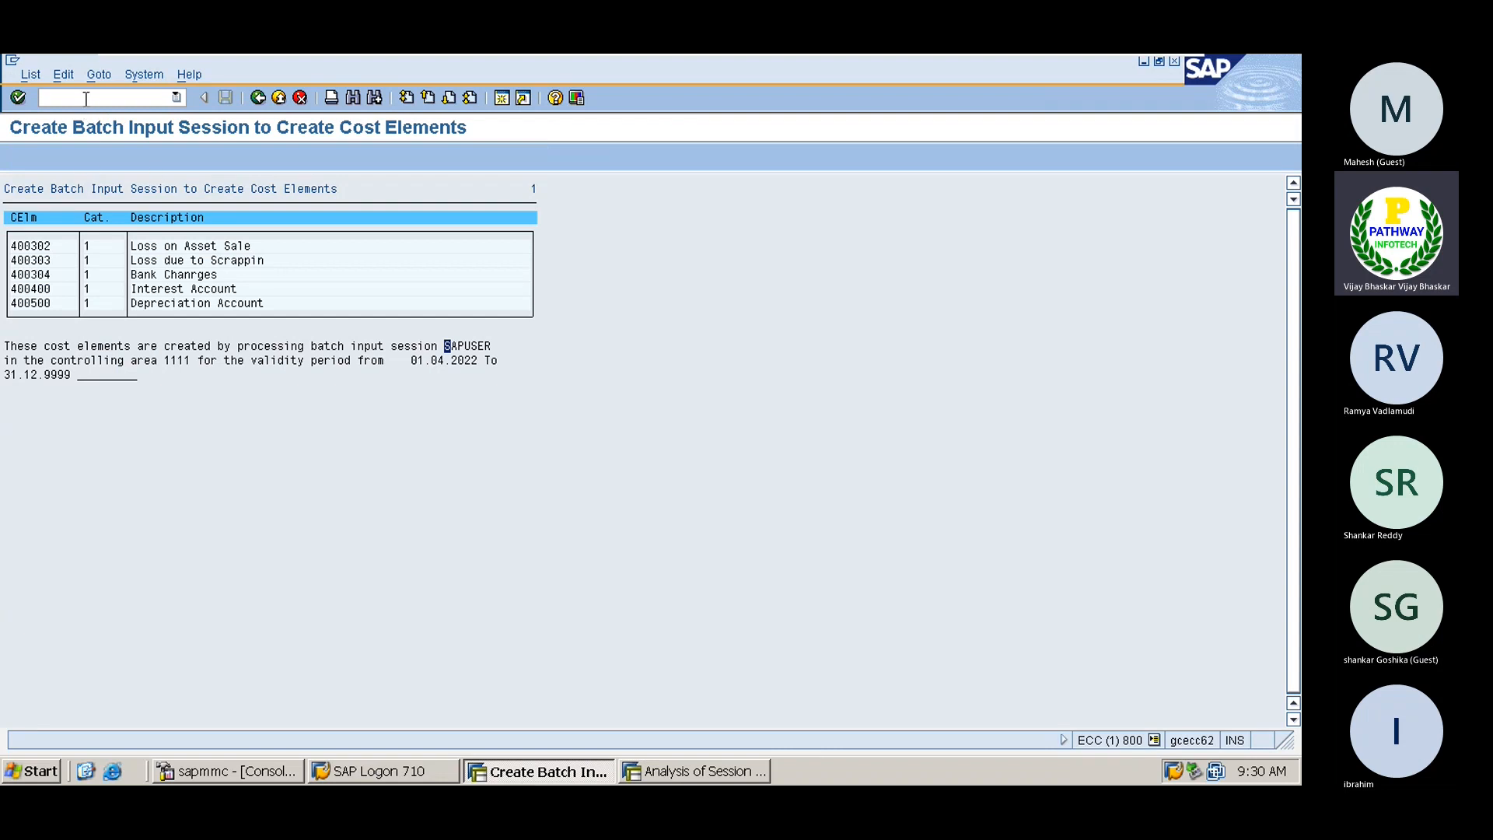
{"action": "left_click", "coordinate": [677, 770]}
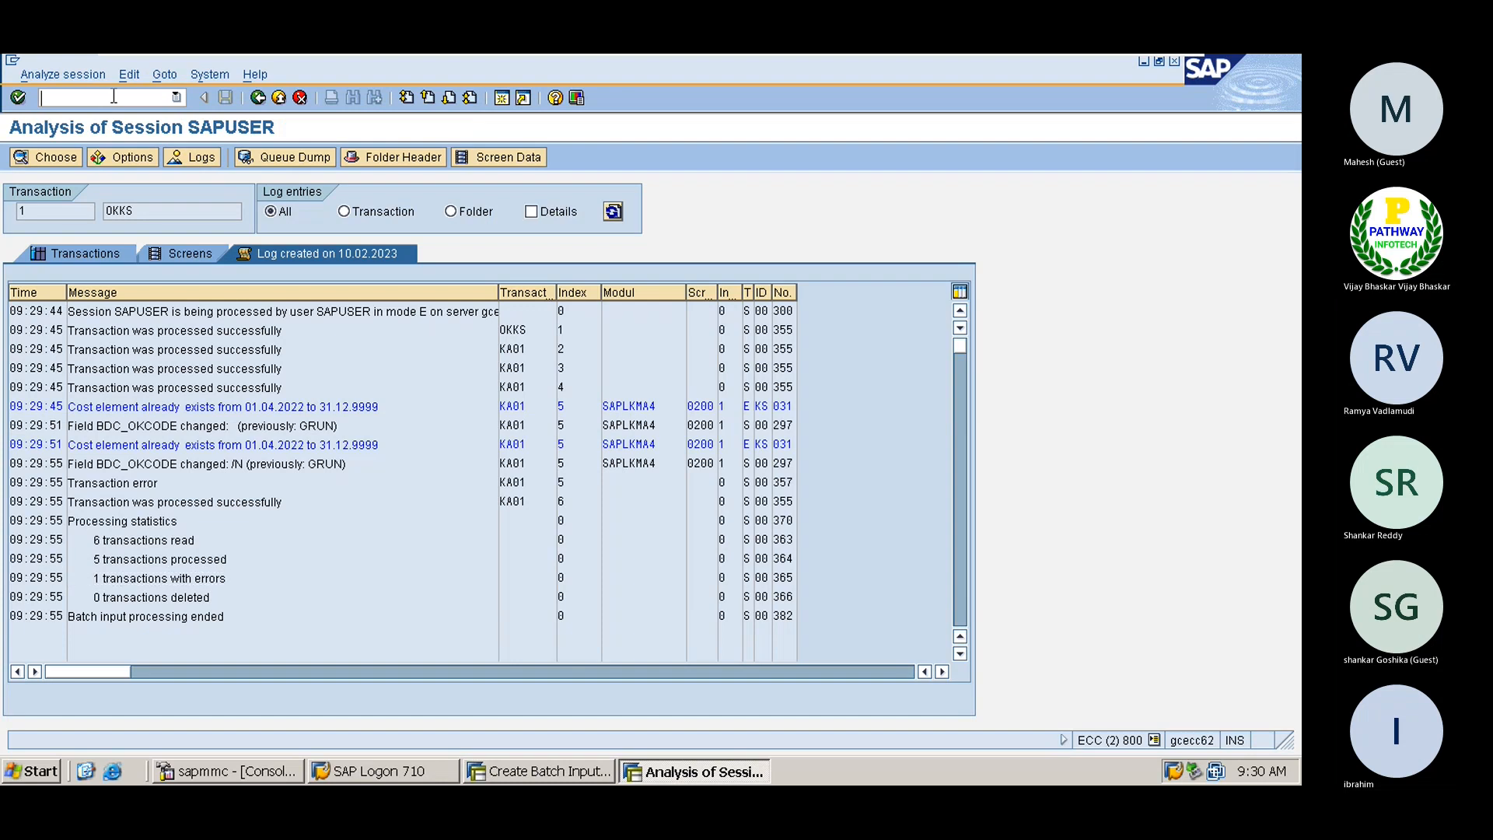
{"action": "left_click", "coordinate": [113, 98]}
{"action": "type", "text": "/nka03"}
In KA03, clear the cost element and list controlling area 1111's elements 400302 to 400500
{"action": "key", "text": "Return"}
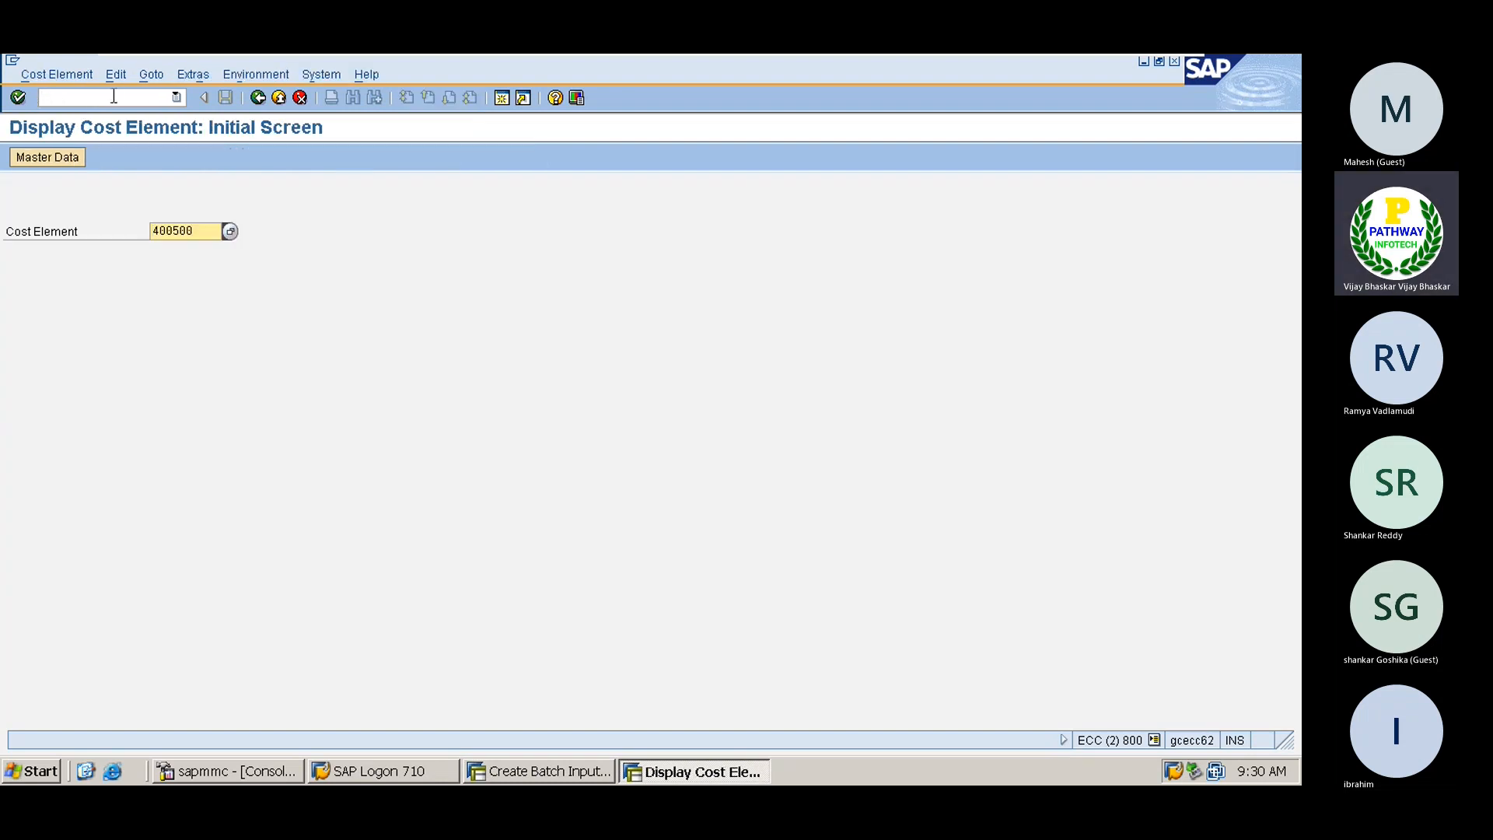
{"action": "key", "text": "Delete"}
{"action": "key", "text": "Delete"}
{"action": "key", "text": "Delete"}
{"action": "key", "text": "Delete"}
{"action": "key", "text": "Delete"}
{"action": "key", "text": "Delete"}
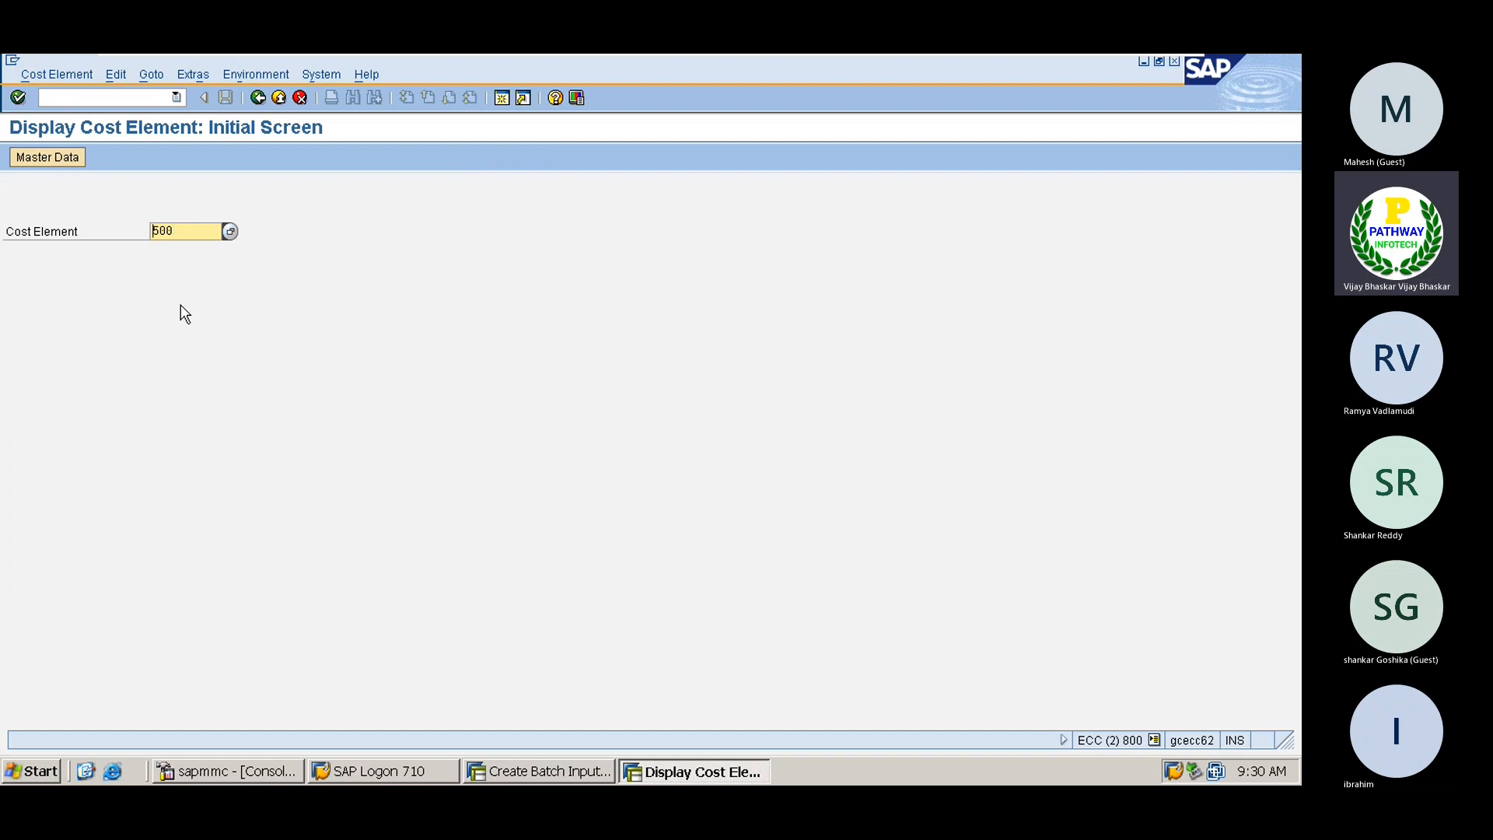
{"action": "left_click", "coordinate": [229, 231]}
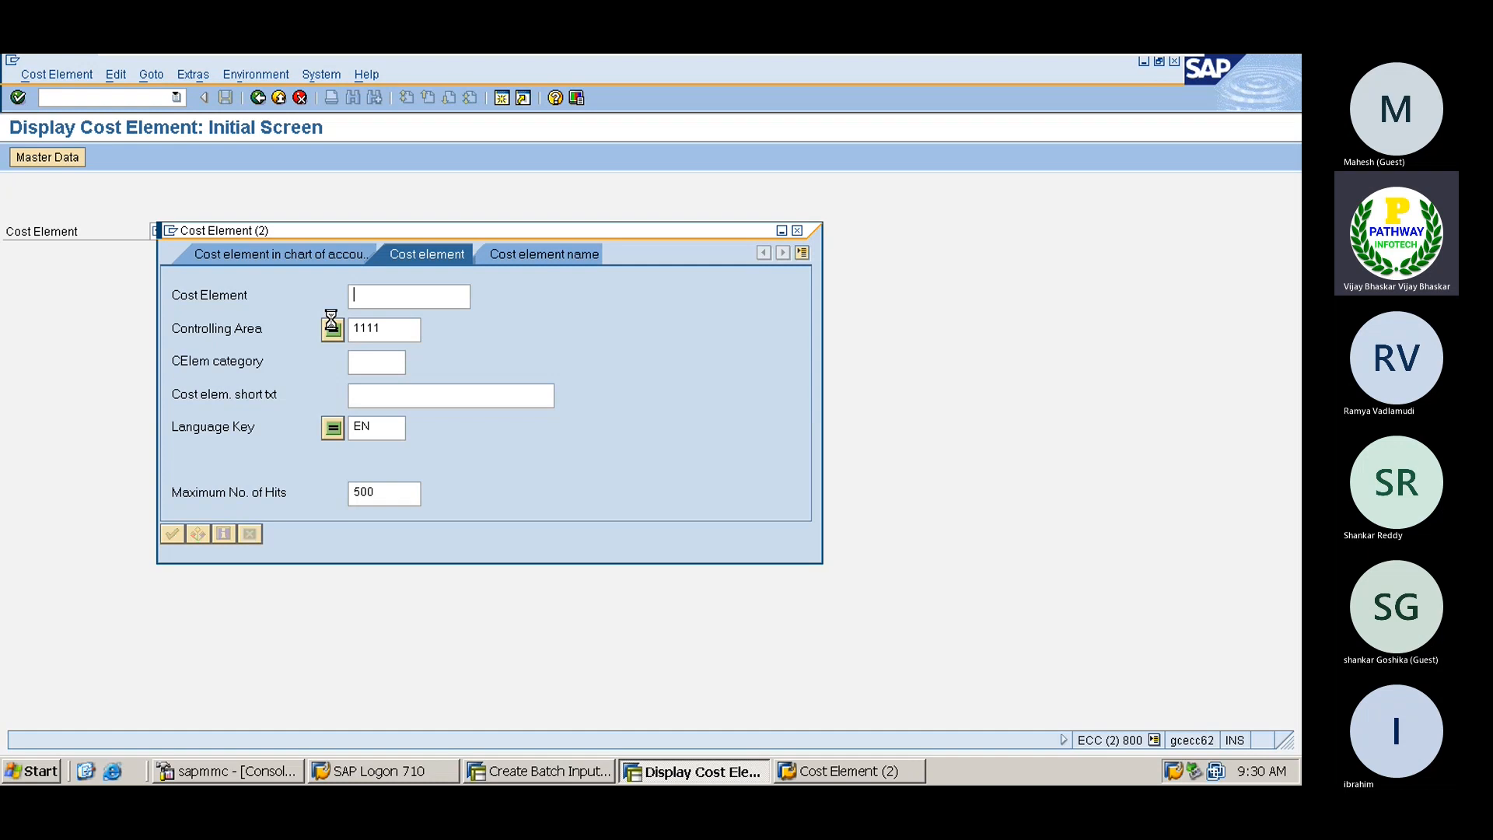
{"action": "key", "text": "Return"}
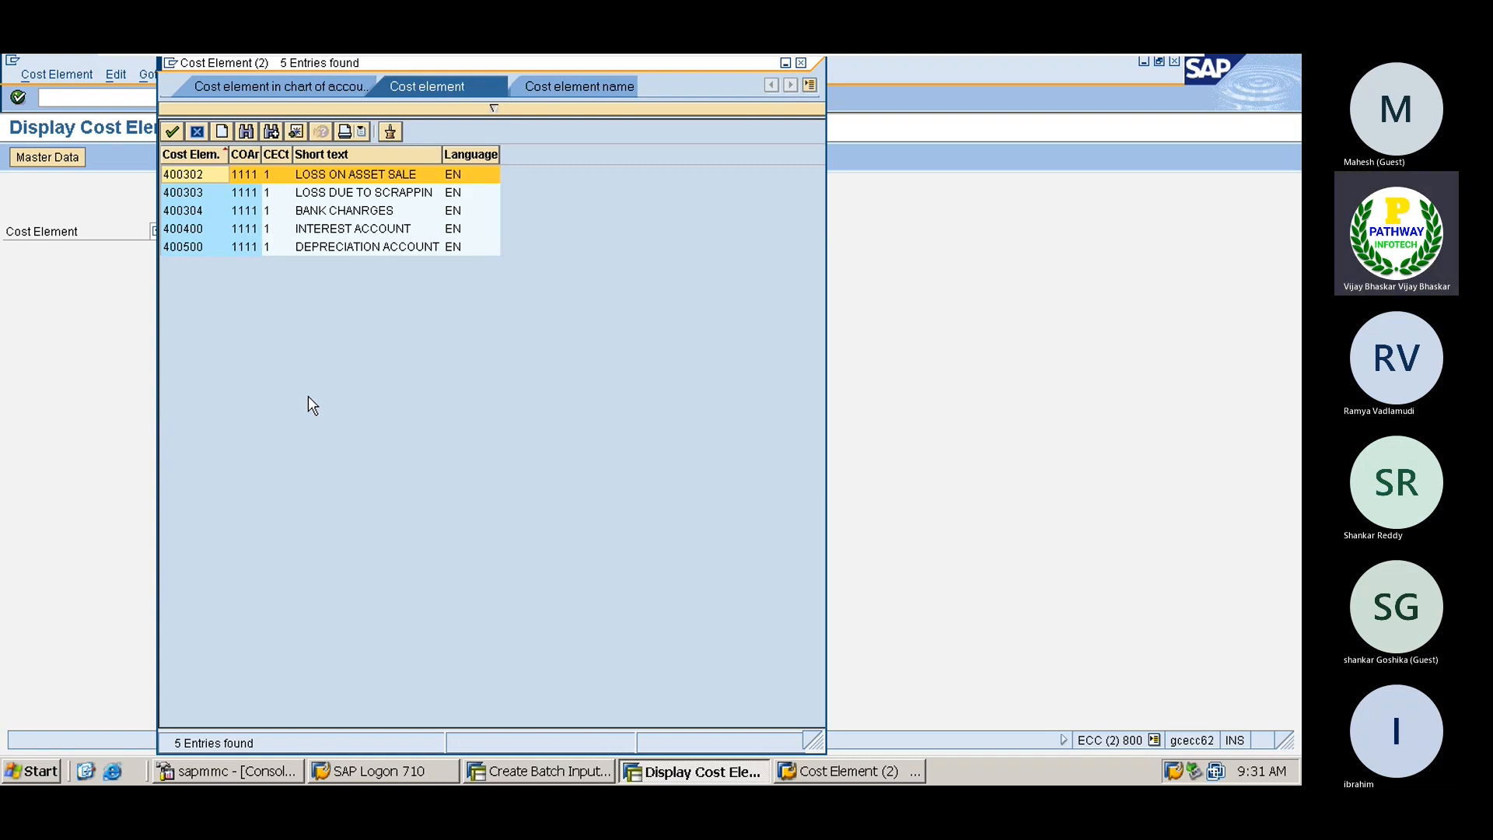
{"action": "left_click", "coordinate": [801, 63]}
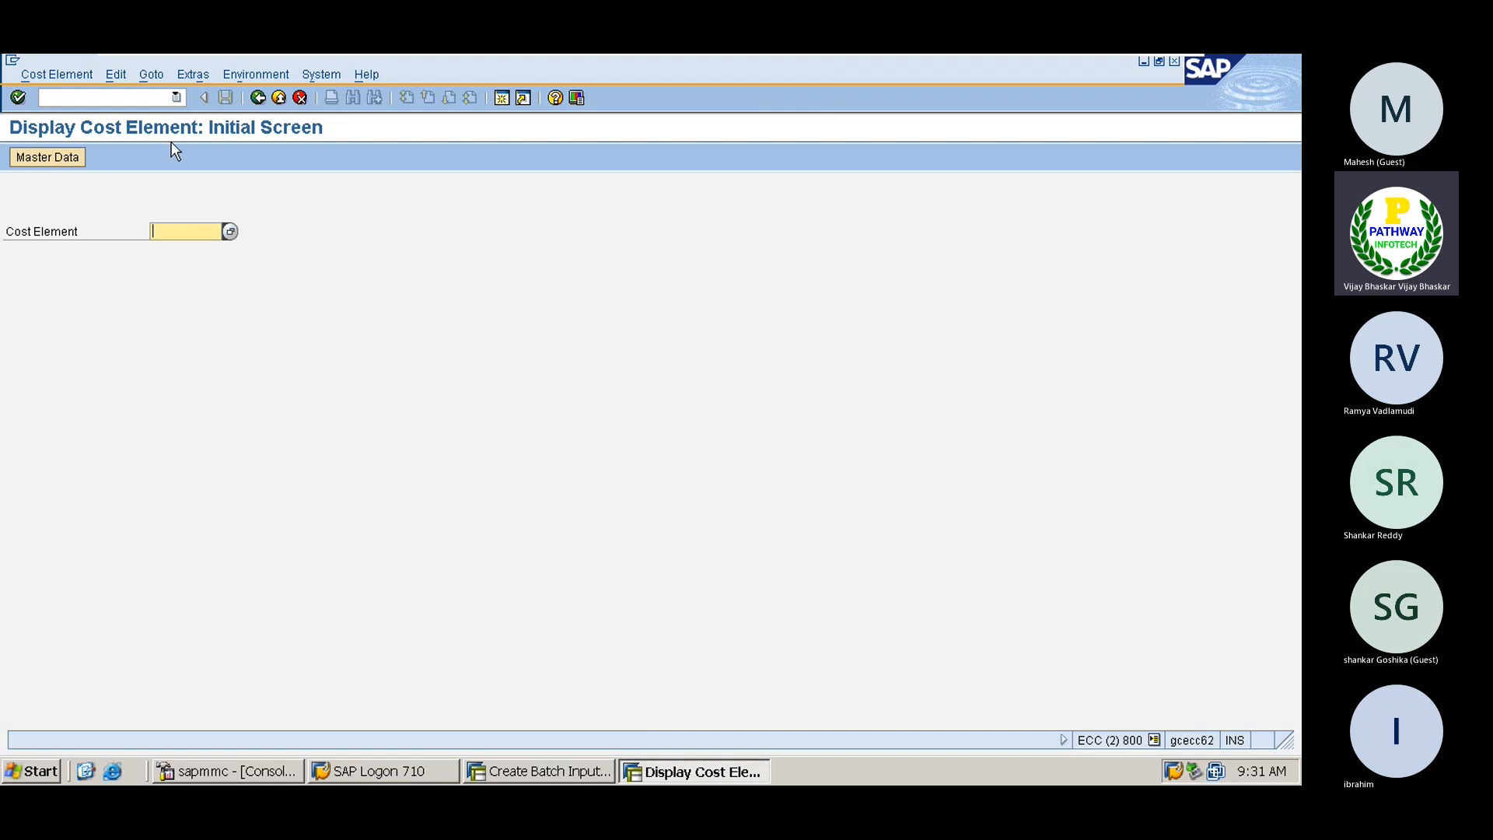
Open field status variant maintenance with transaction OBC4, correcting a mistyped code
{"action": "left_click", "coordinate": [63, 96]}
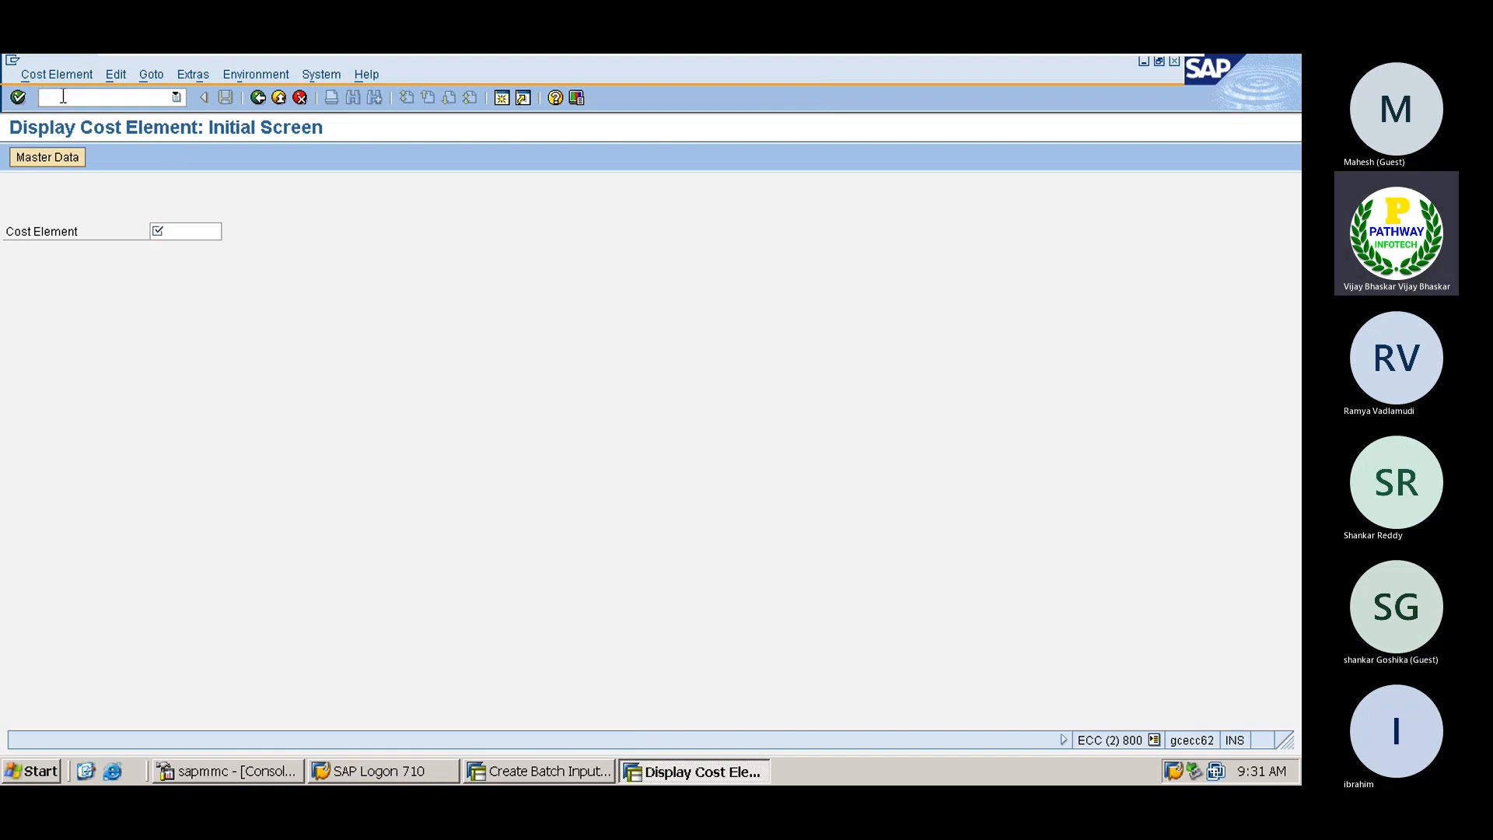
{"action": "type", "text": "/bobc4"}
{"action": "key", "text": "Return"}
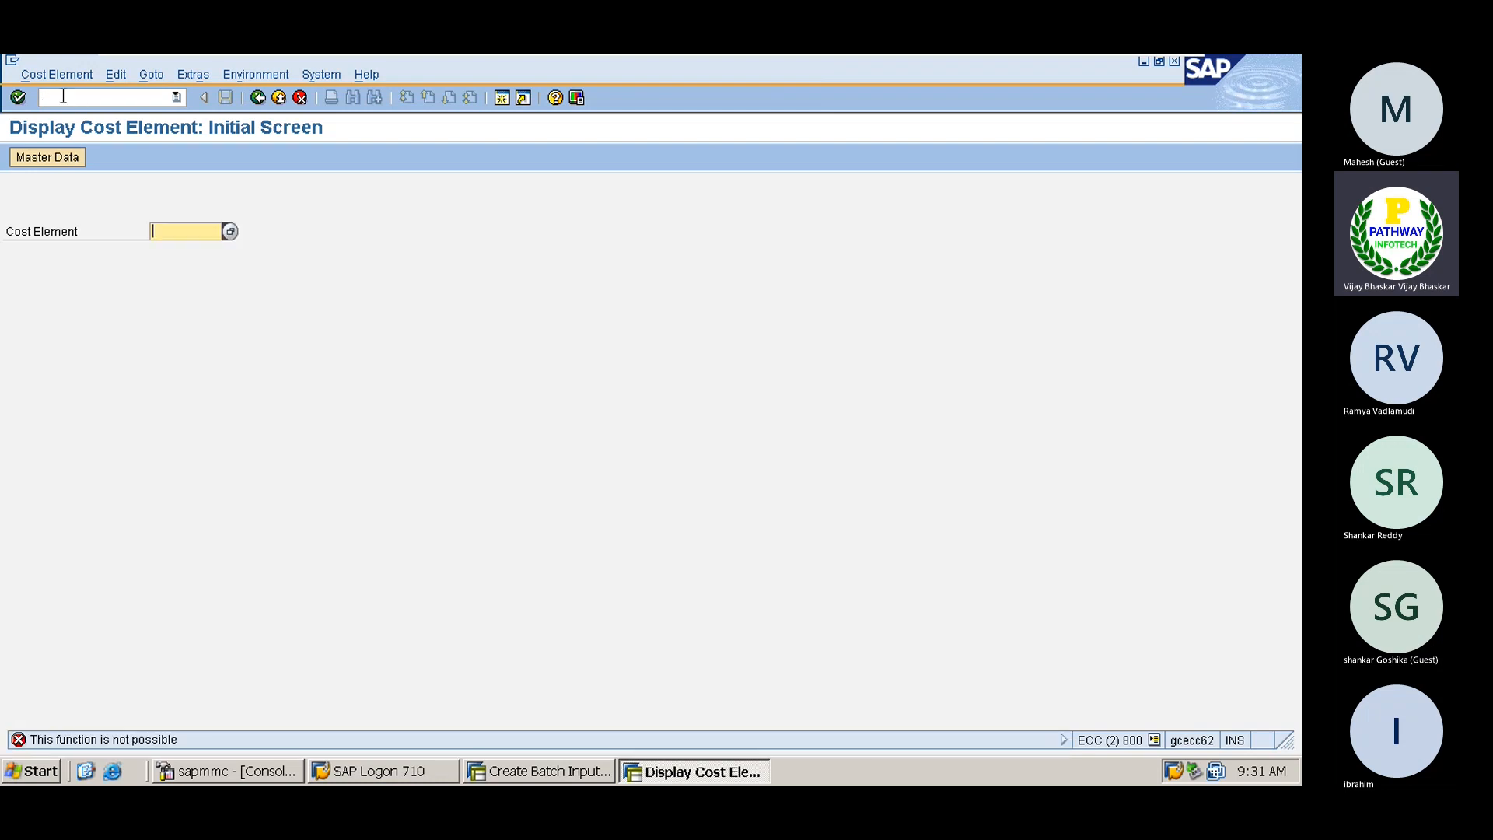
{"action": "left_click", "coordinate": [63, 96]}
{"action": "type", "text": "/nobc"}
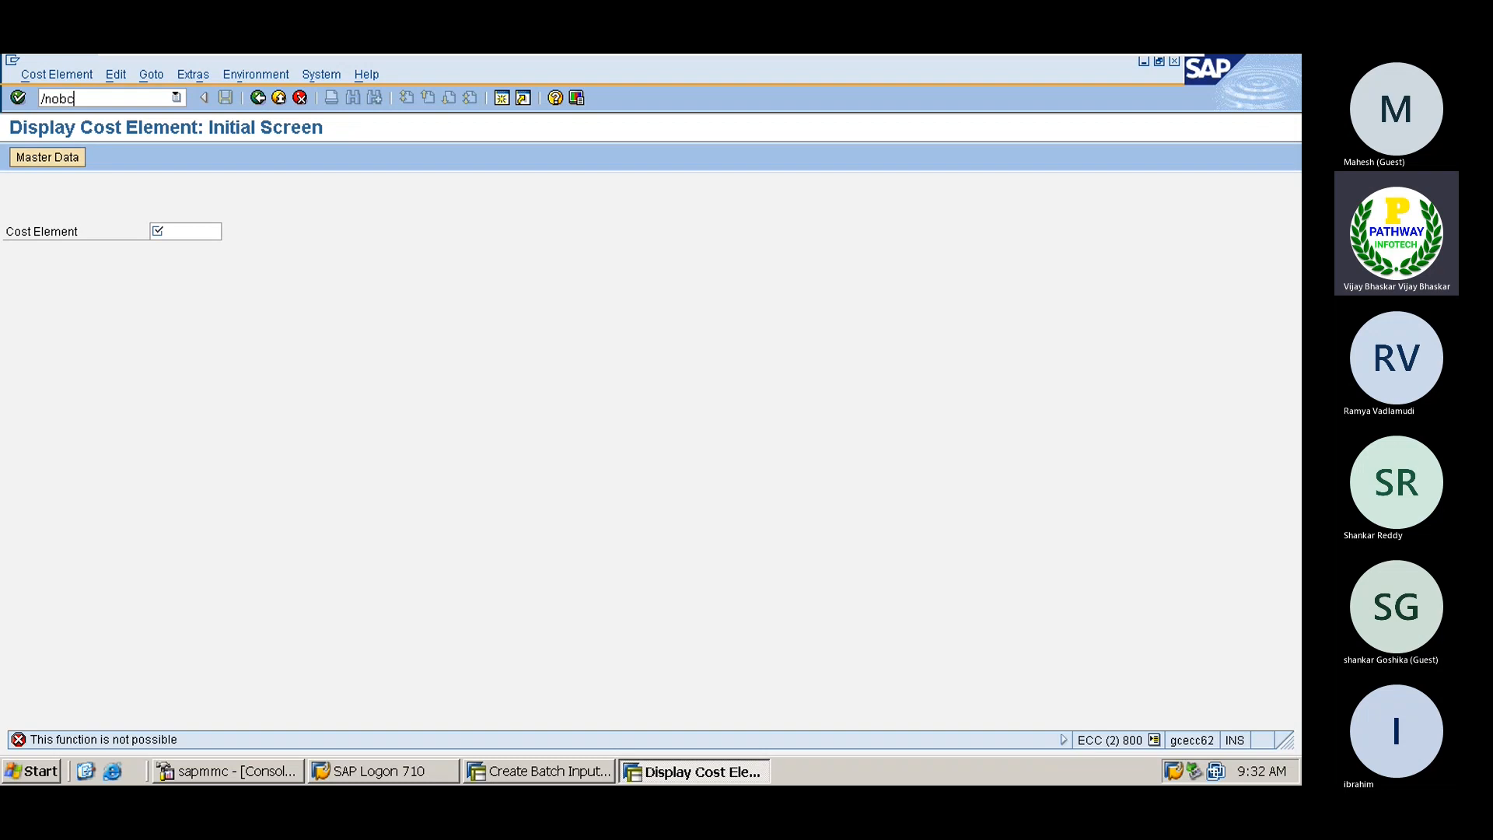
{"action": "type", "text": "4"}
{"action": "key", "text": "Return"}
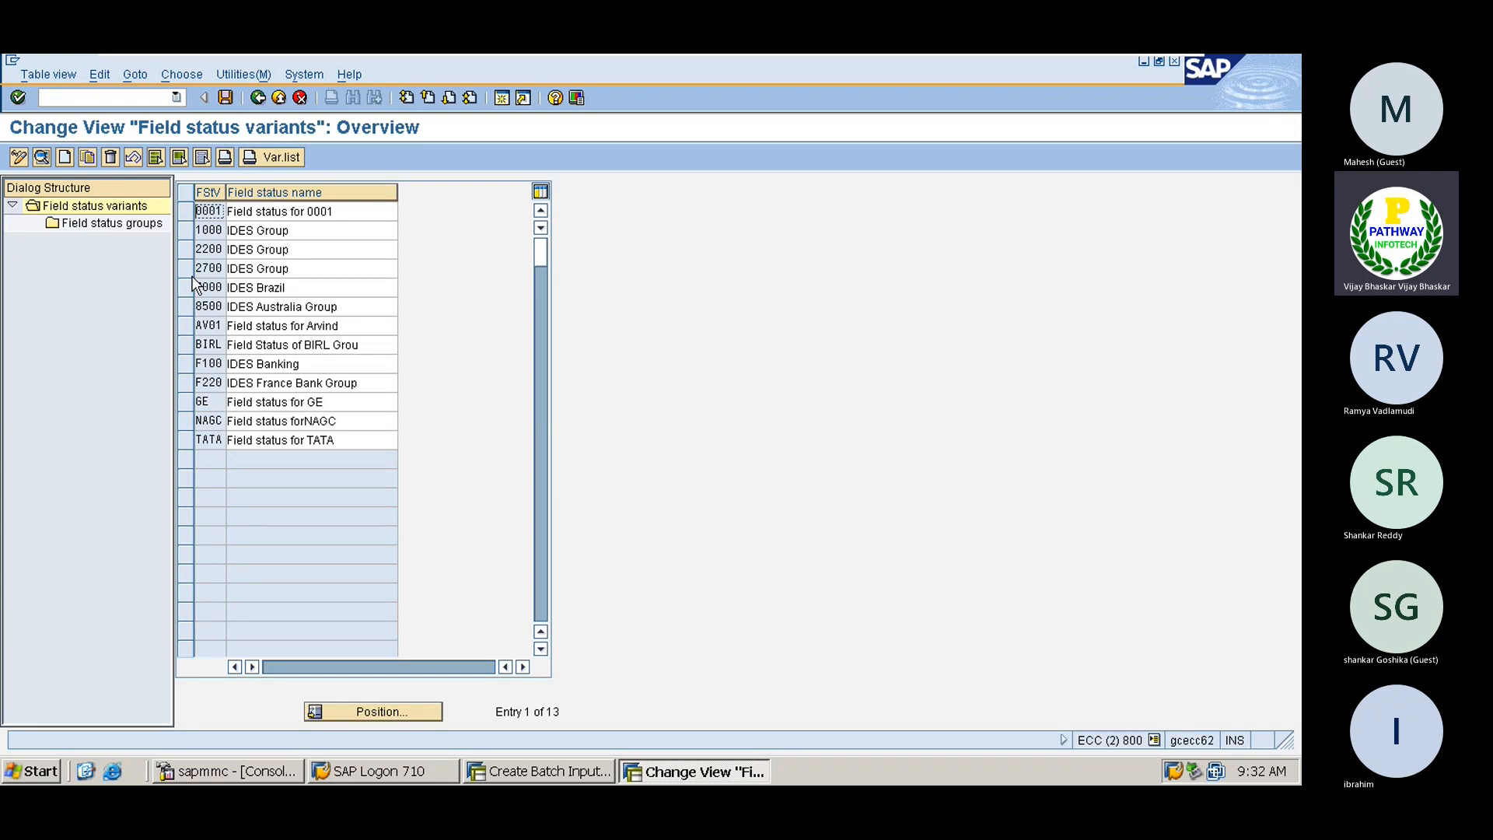
Select variant AV01, show its field status groups, and open G004 Cost accounts
{"action": "left_click", "coordinate": [185, 324]}
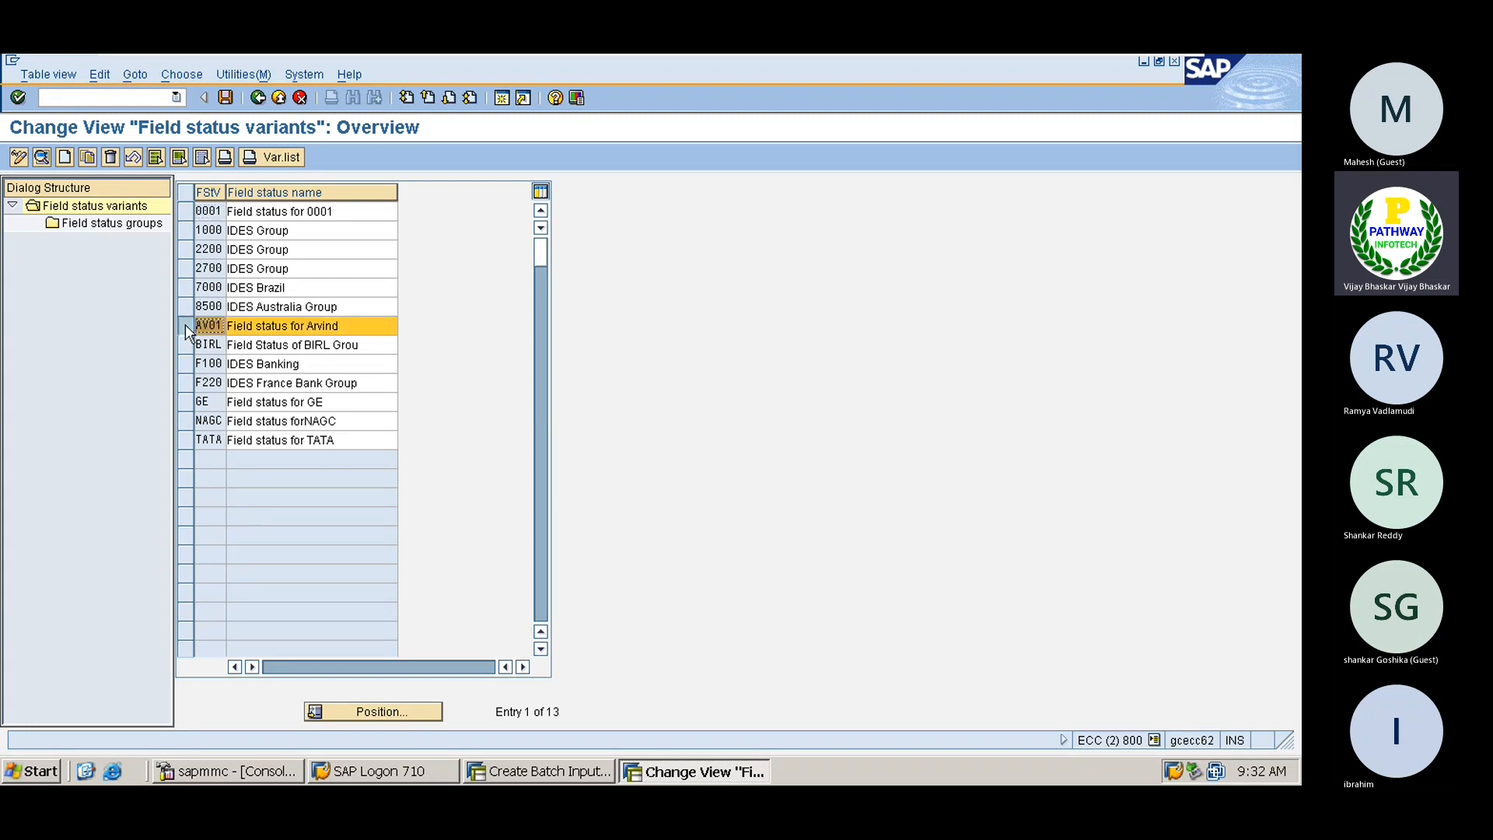
{"action": "double_click", "coordinate": [100, 224]}
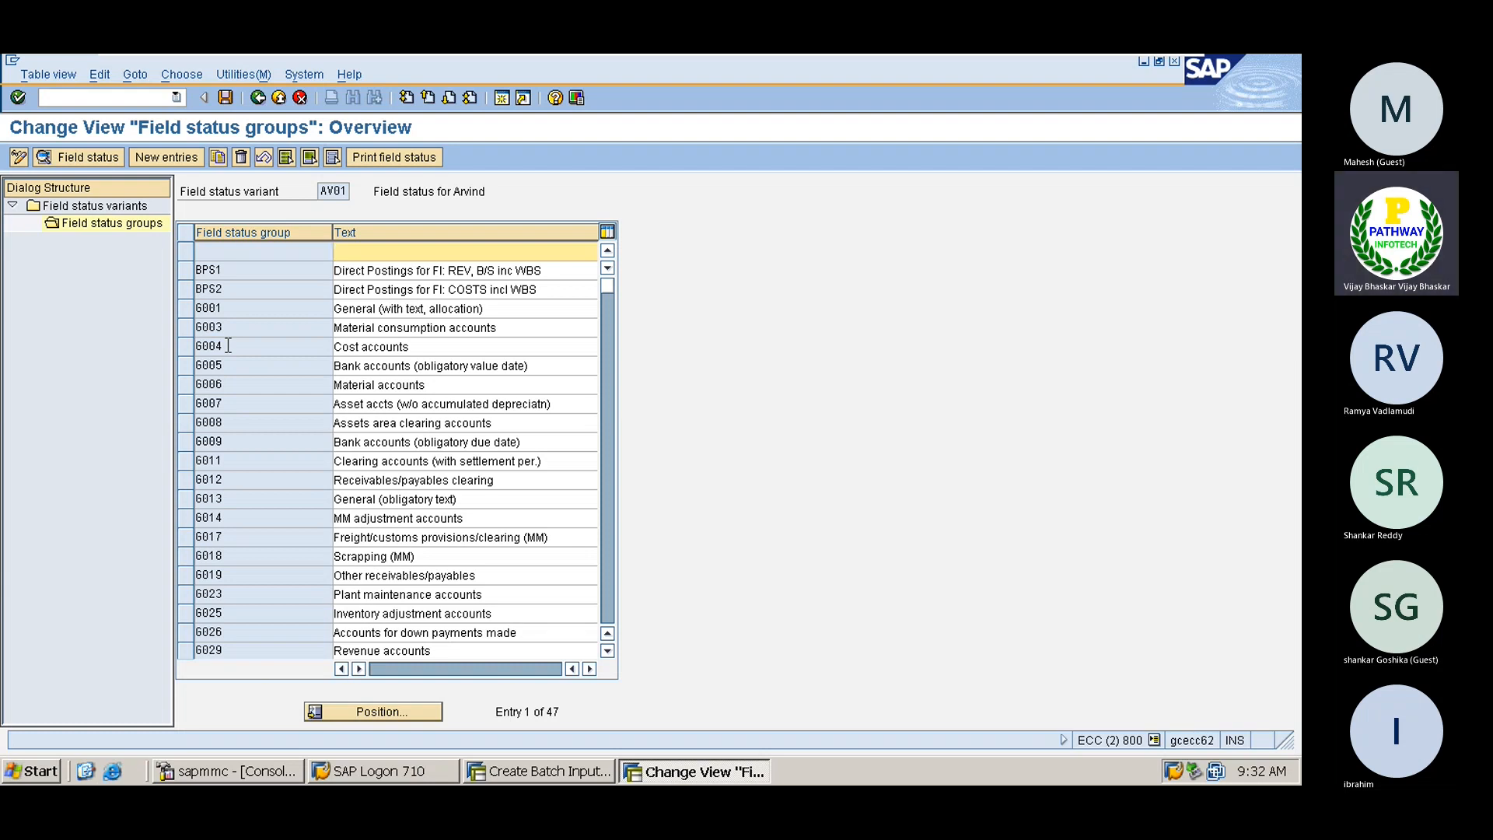
{"action": "left_click", "coordinate": [185, 345]}
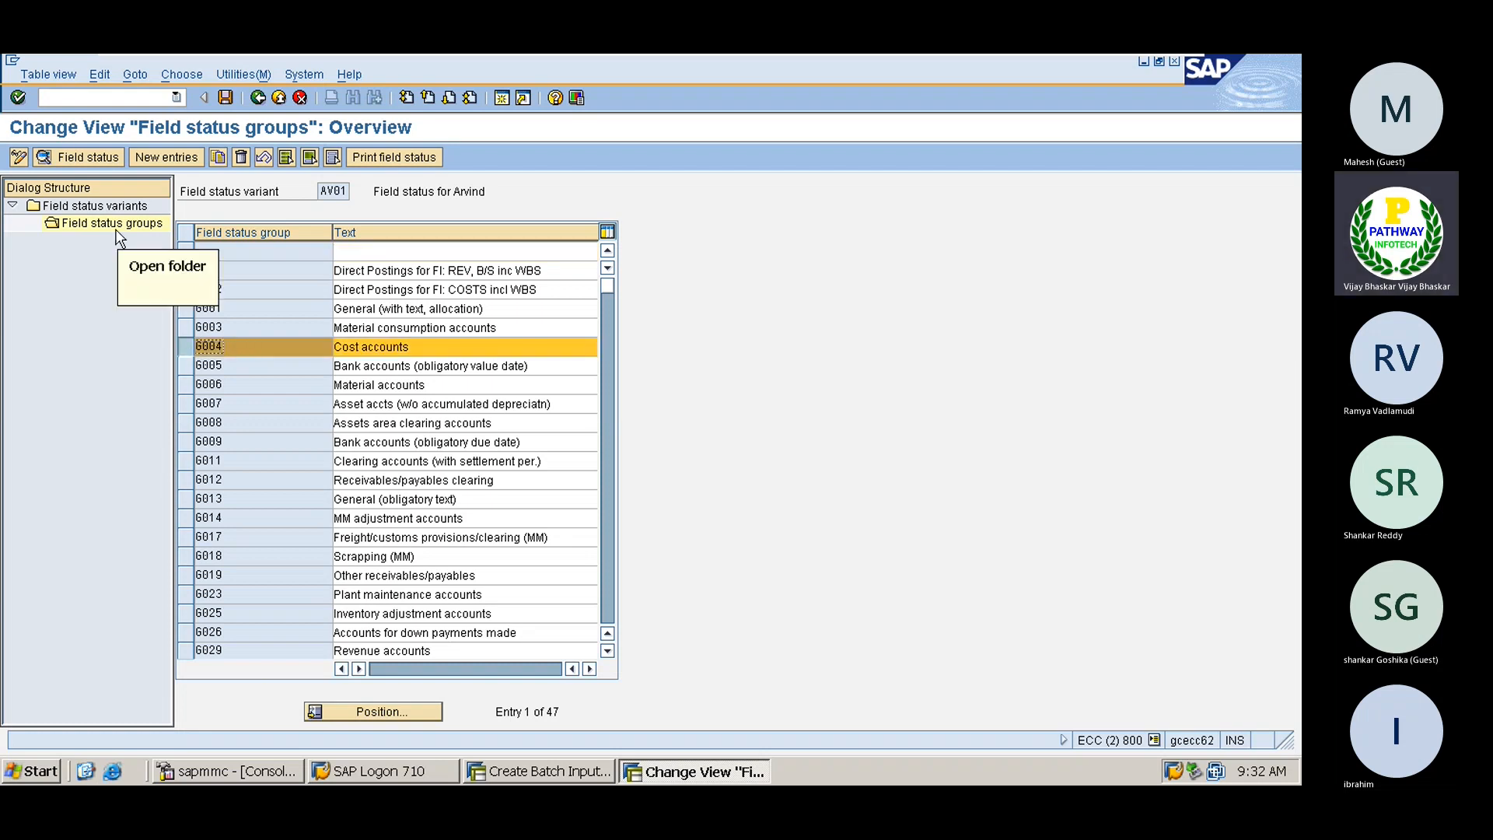
{"action": "double_click", "coordinate": [243, 355]}
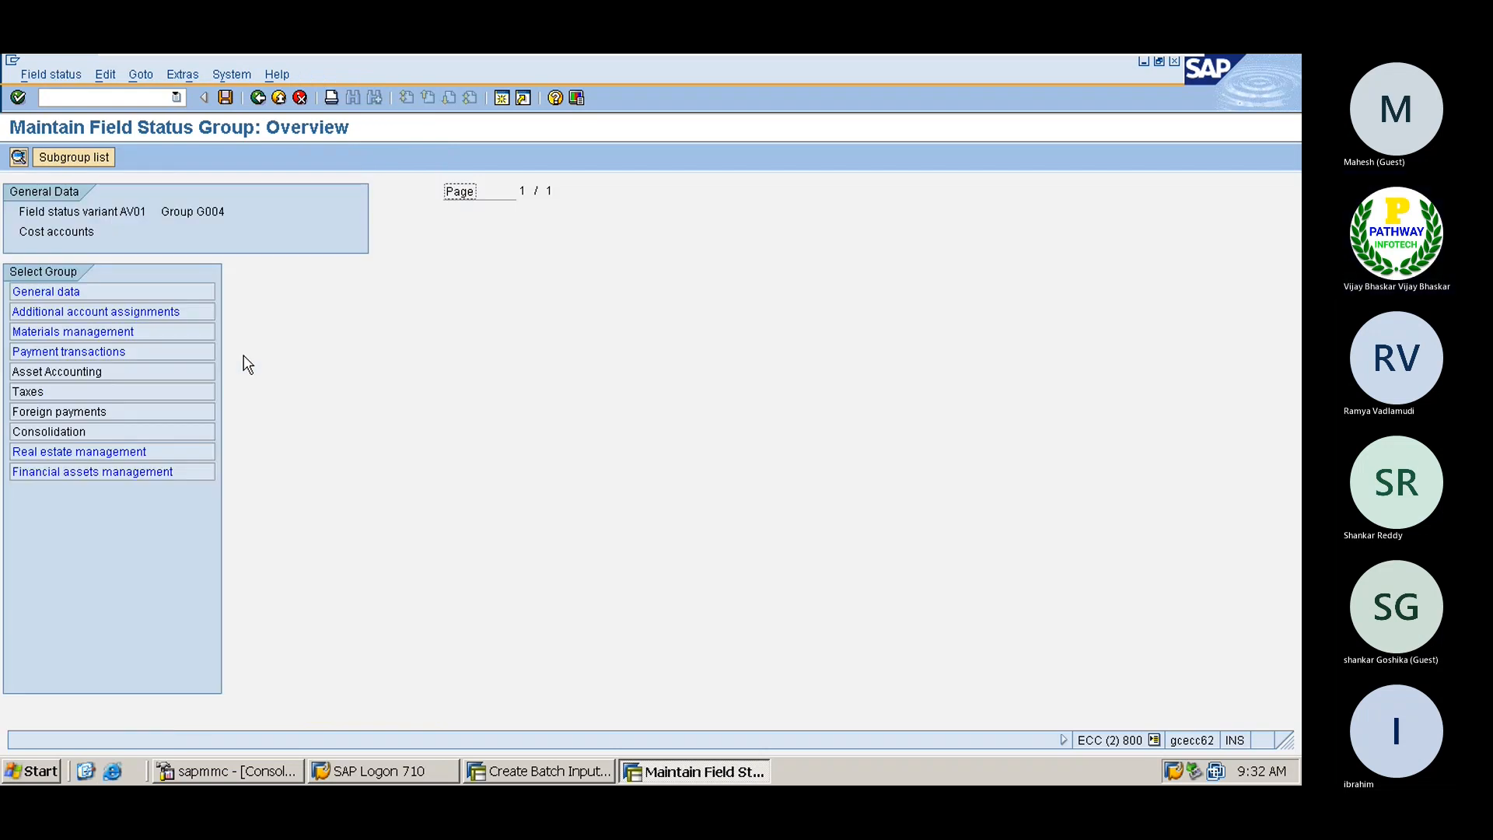
Make Text (general data) and Cost center (additional account assignments) required entries in G004
{"action": "left_click", "coordinate": [39, 291]}
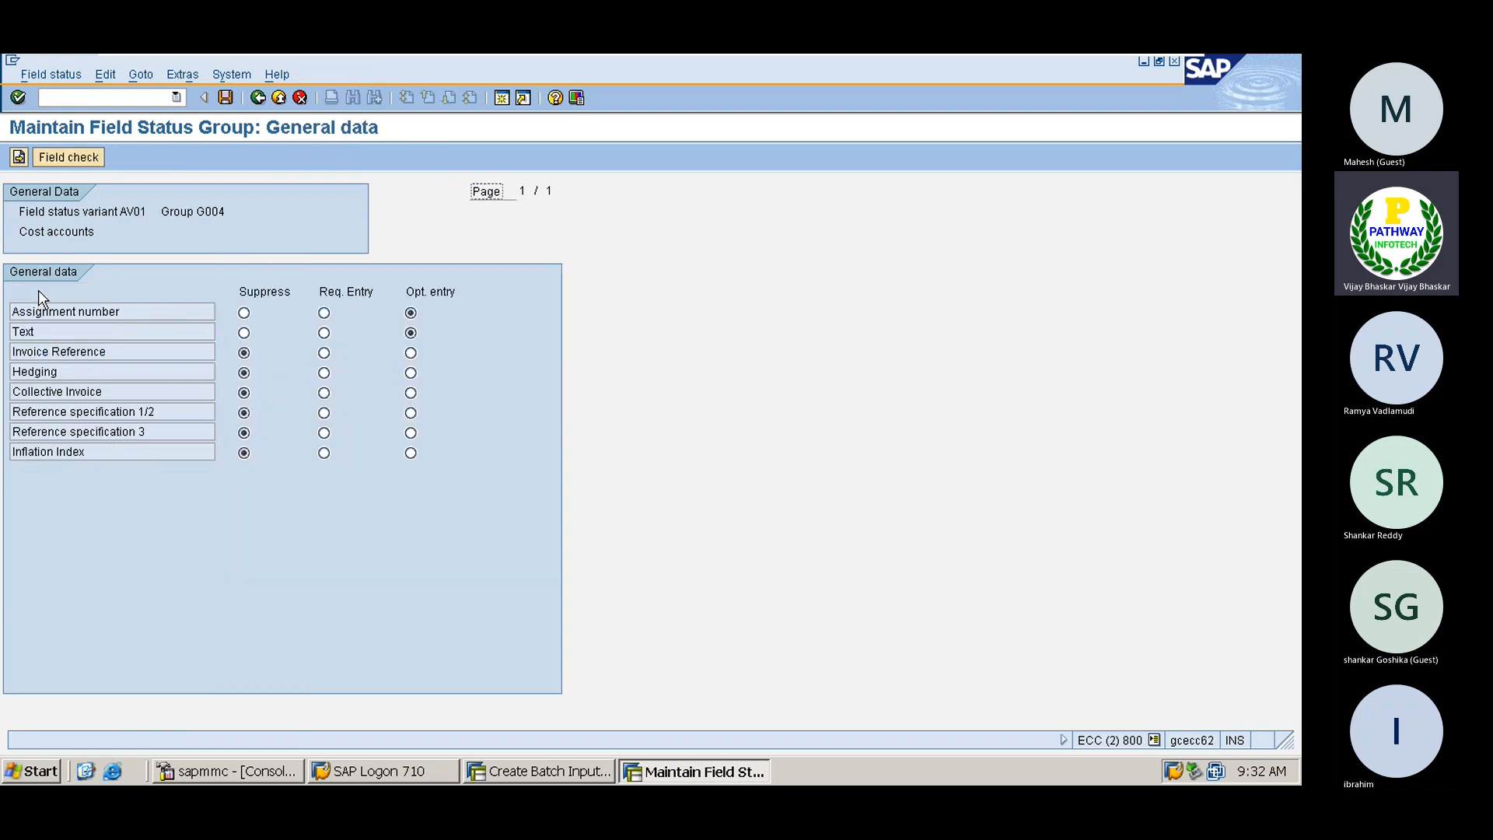
{"action": "left_click", "coordinate": [323, 333]}
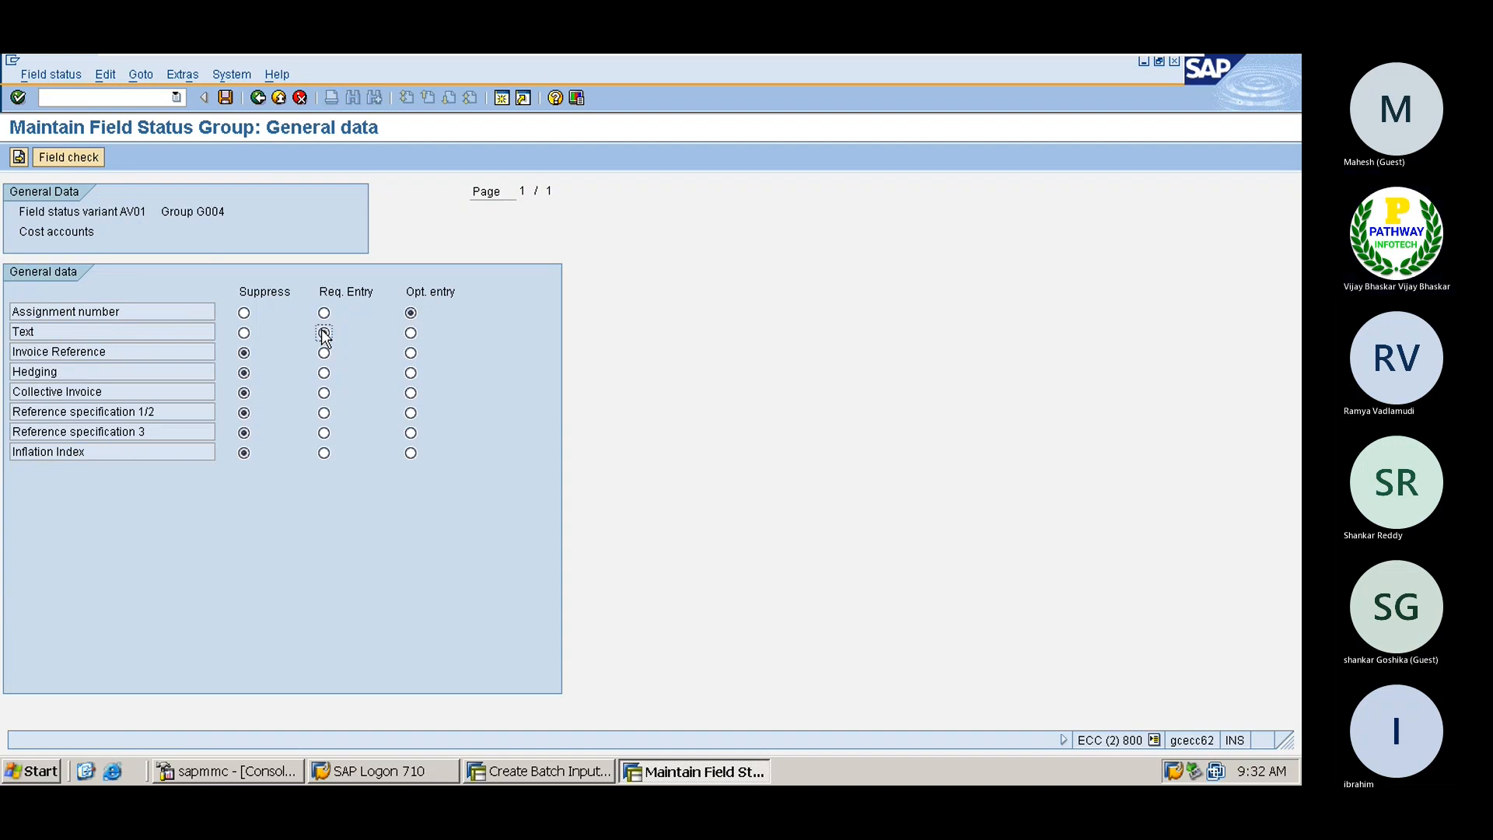
{"action": "left_click", "coordinate": [20, 159]}
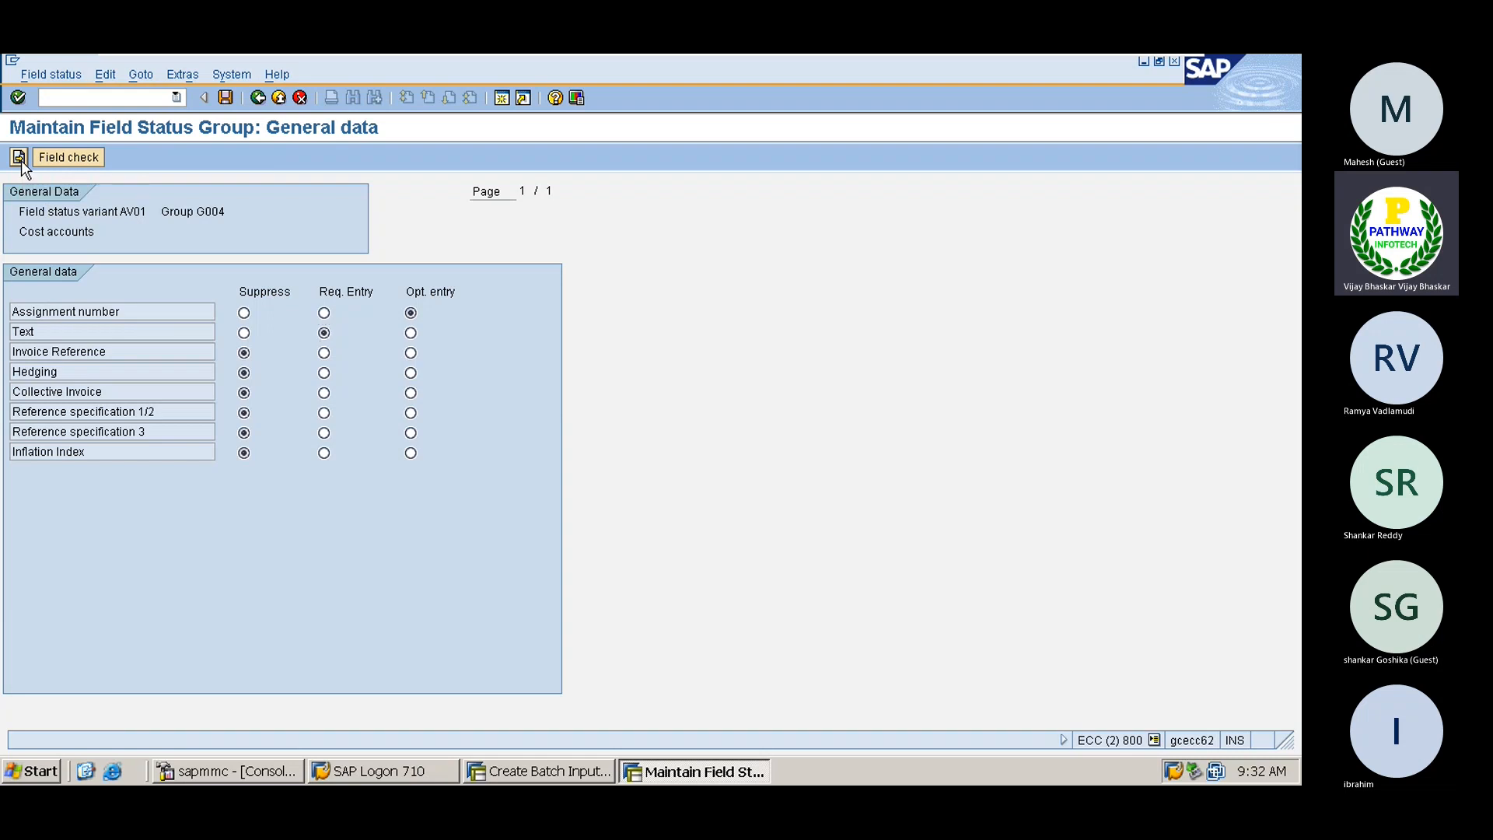
{"action": "left_click", "coordinate": [325, 354]}
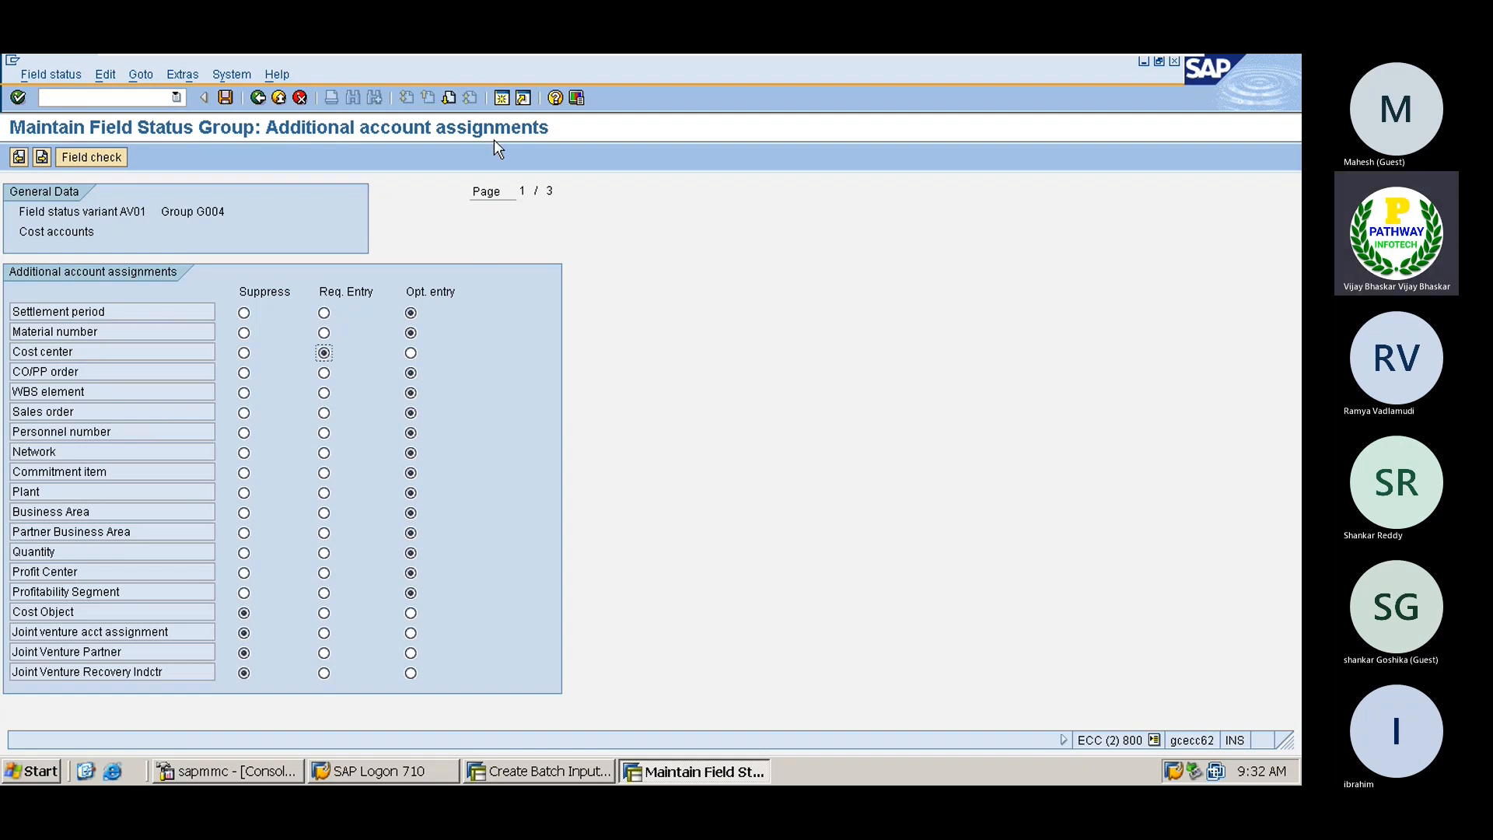
Page through the account assignment fields, then save G004 under a Customizing request
{"action": "left_click", "coordinate": [449, 96]}
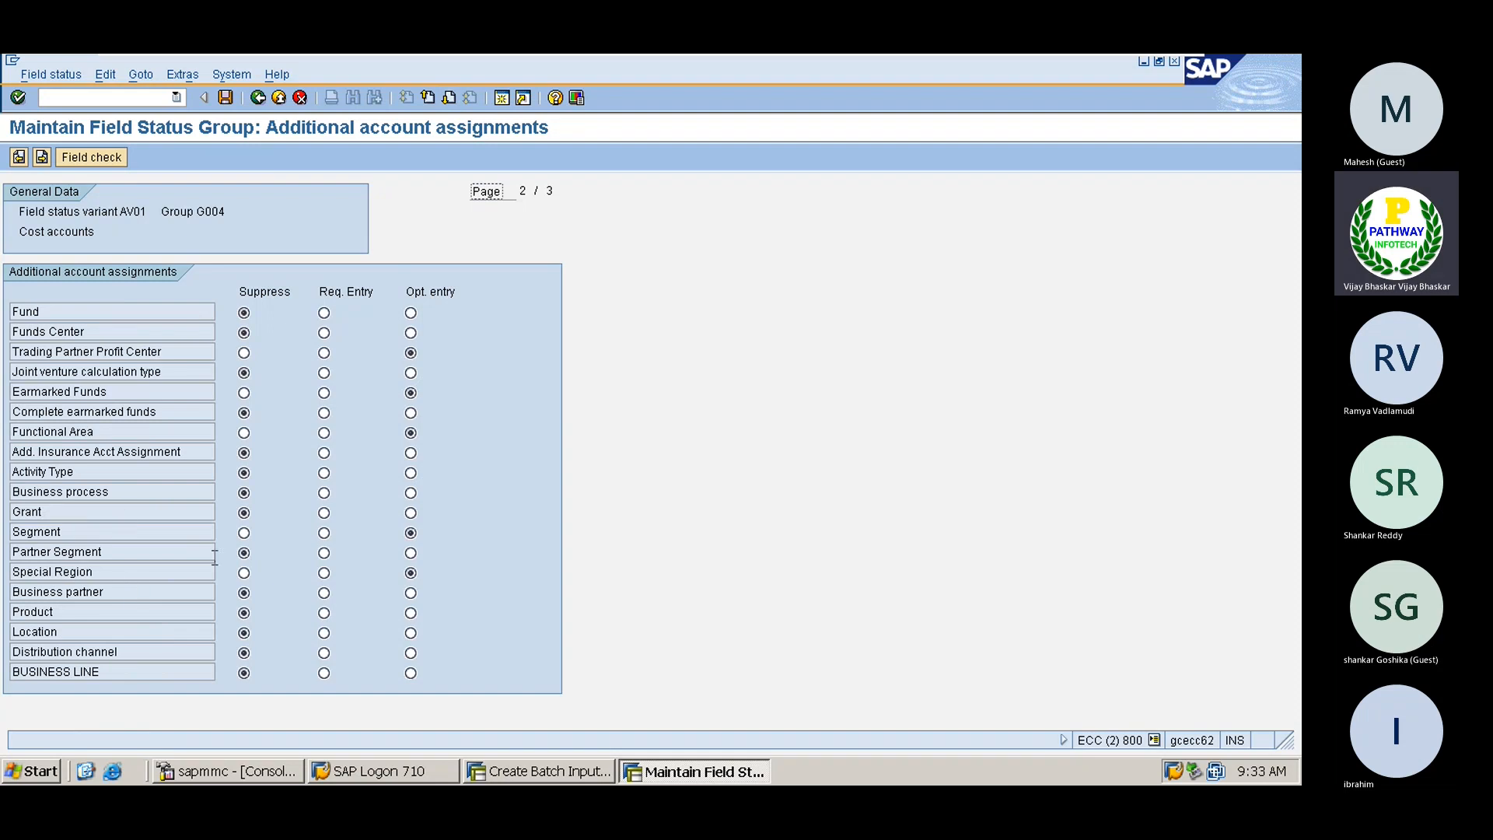
{"action": "left_click", "coordinate": [450, 98]}
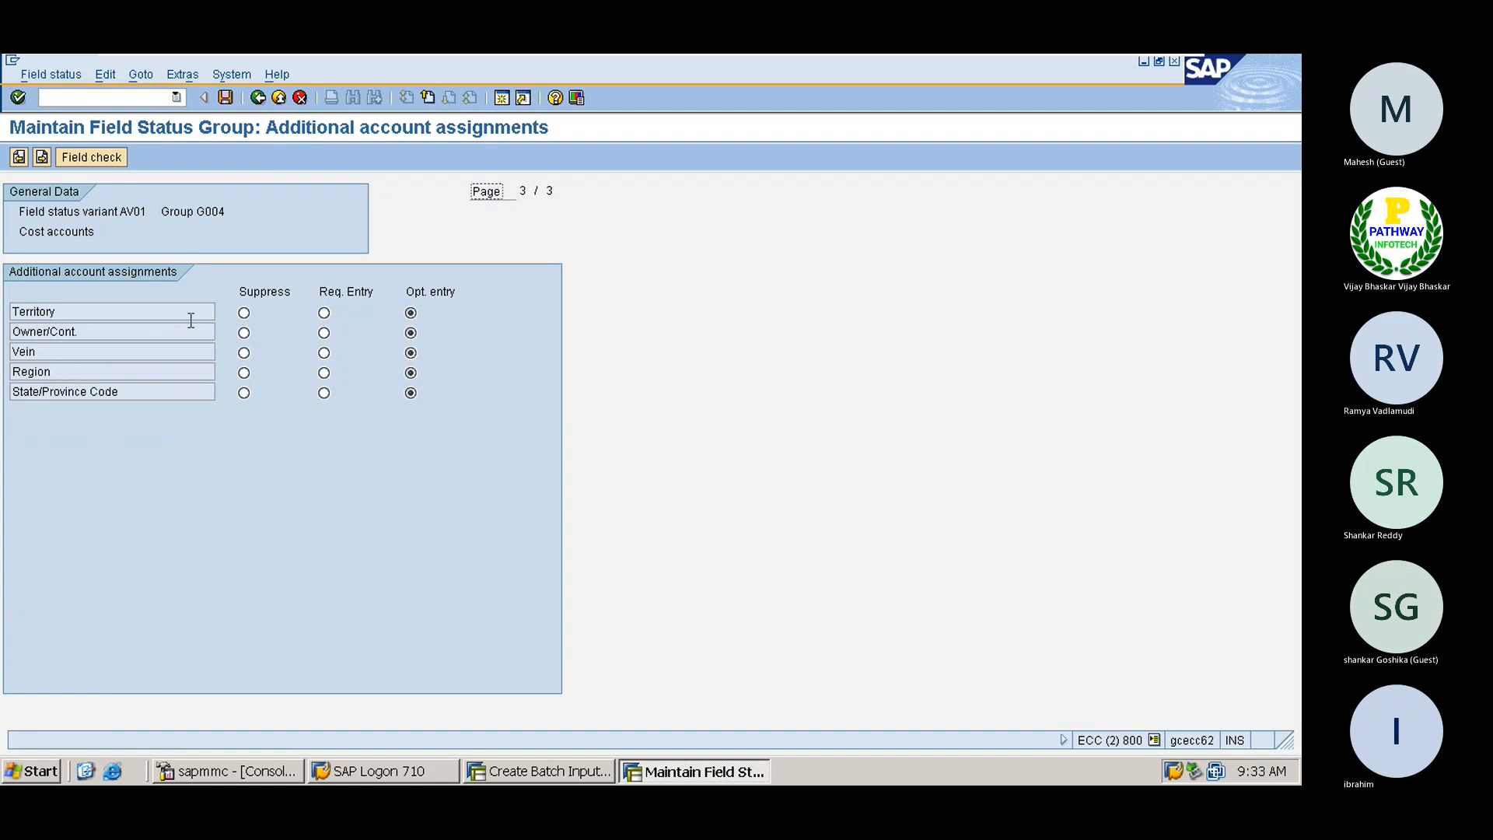
{"action": "left_click", "coordinate": [428, 99]}
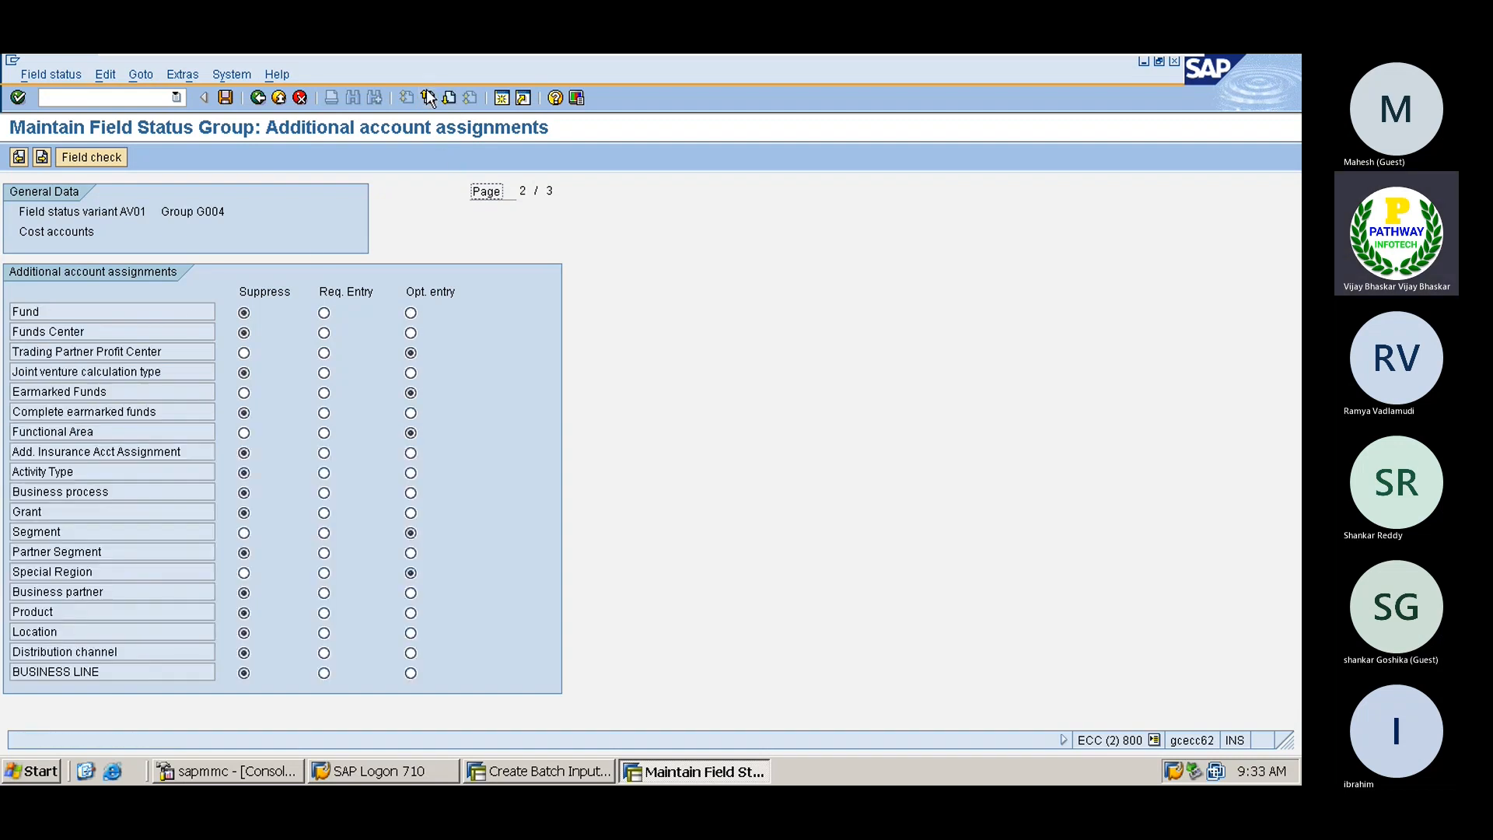
{"action": "left_click", "coordinate": [428, 98]}
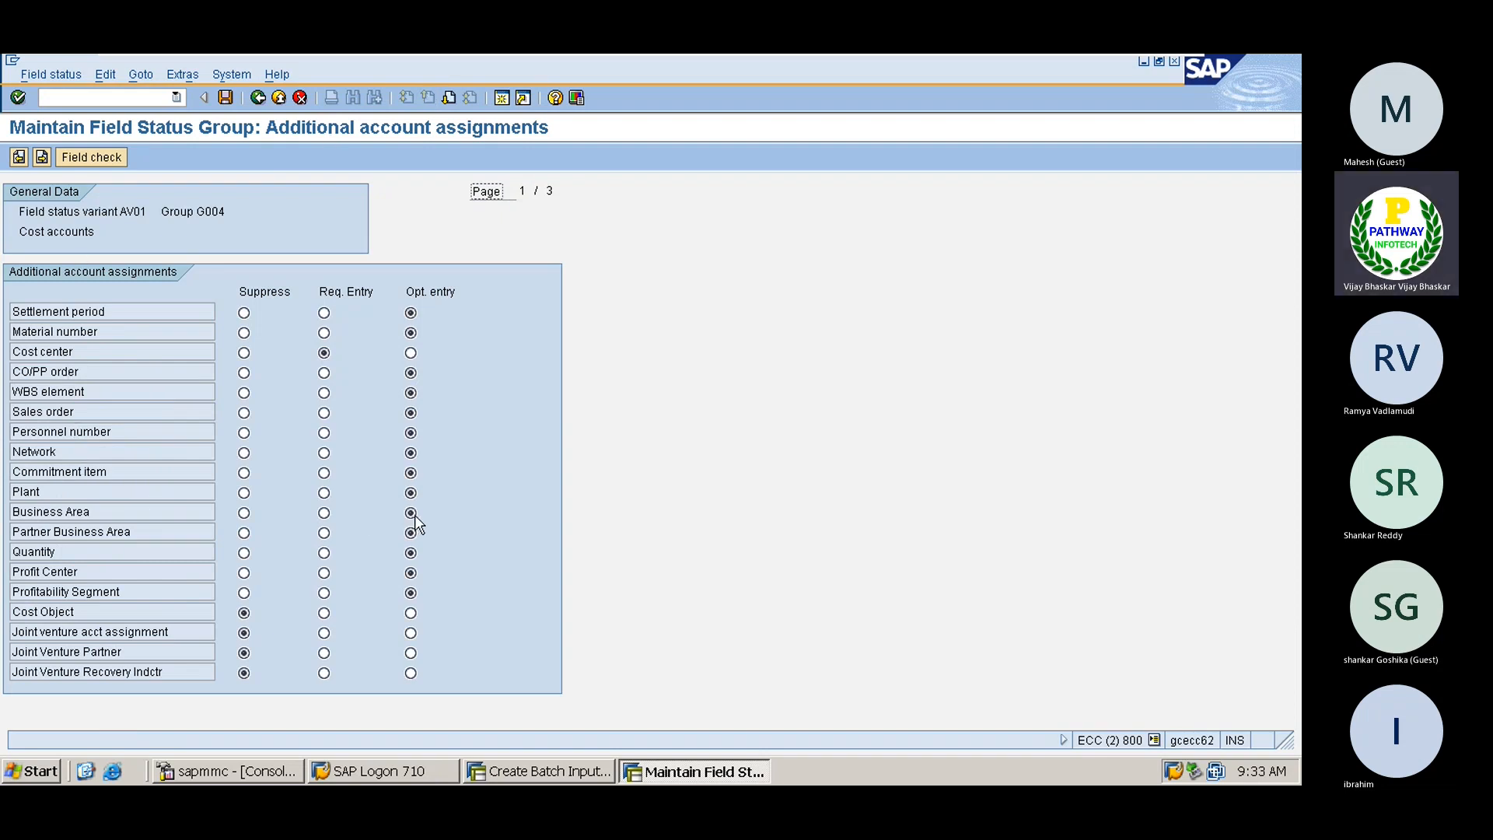
{"action": "left_click", "coordinate": [224, 97]}
{"action": "left_click", "coordinate": [49, 349]}
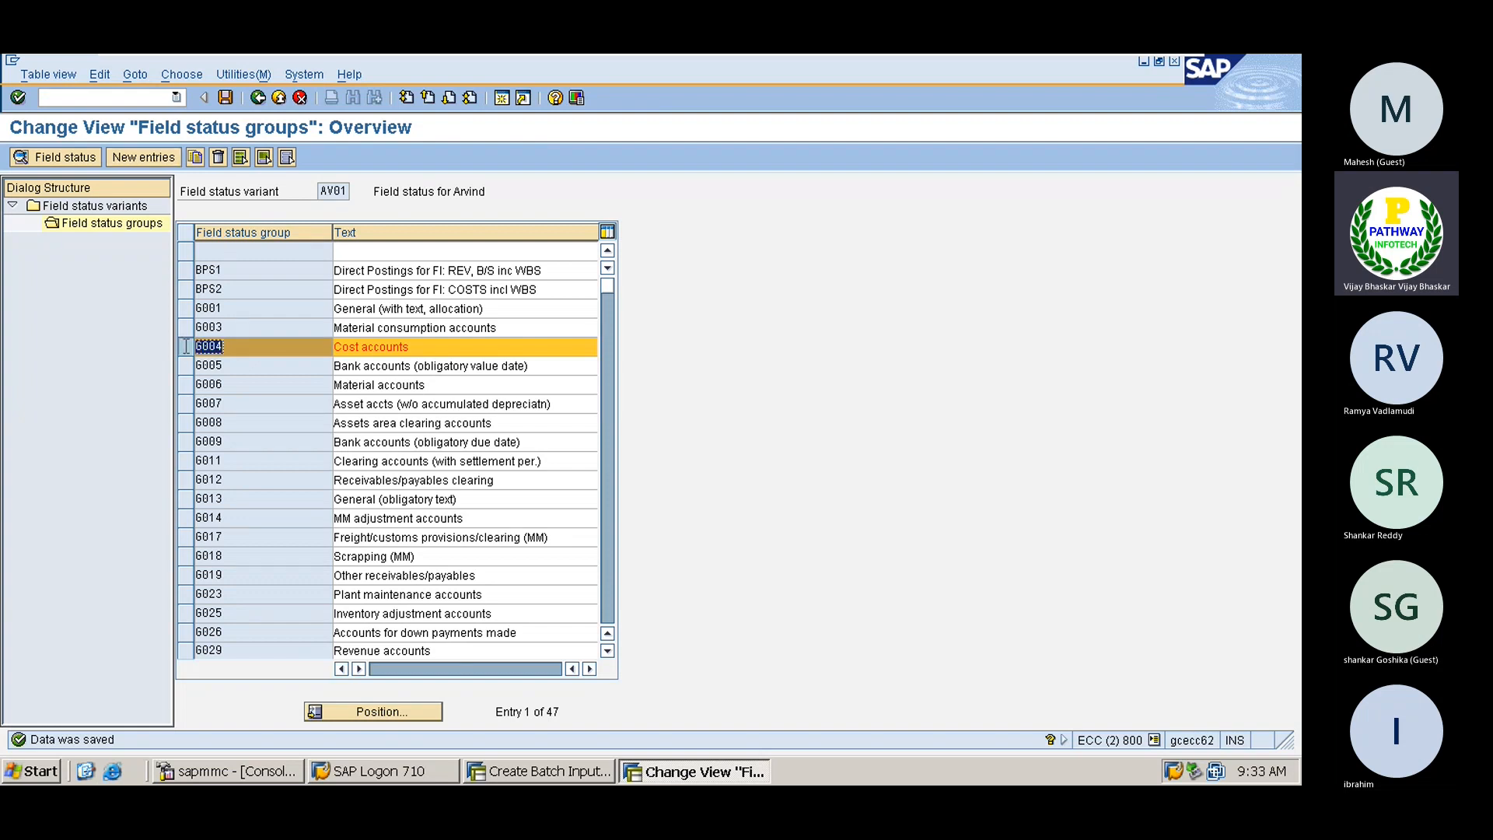
In FS00, open G/L account 400100 Salaries in change mode and set field status group G004
{"action": "left_click", "coordinate": [124, 95]}
{"action": "type", "text": "/nfs00"}
{"action": "key", "text": "Return"}
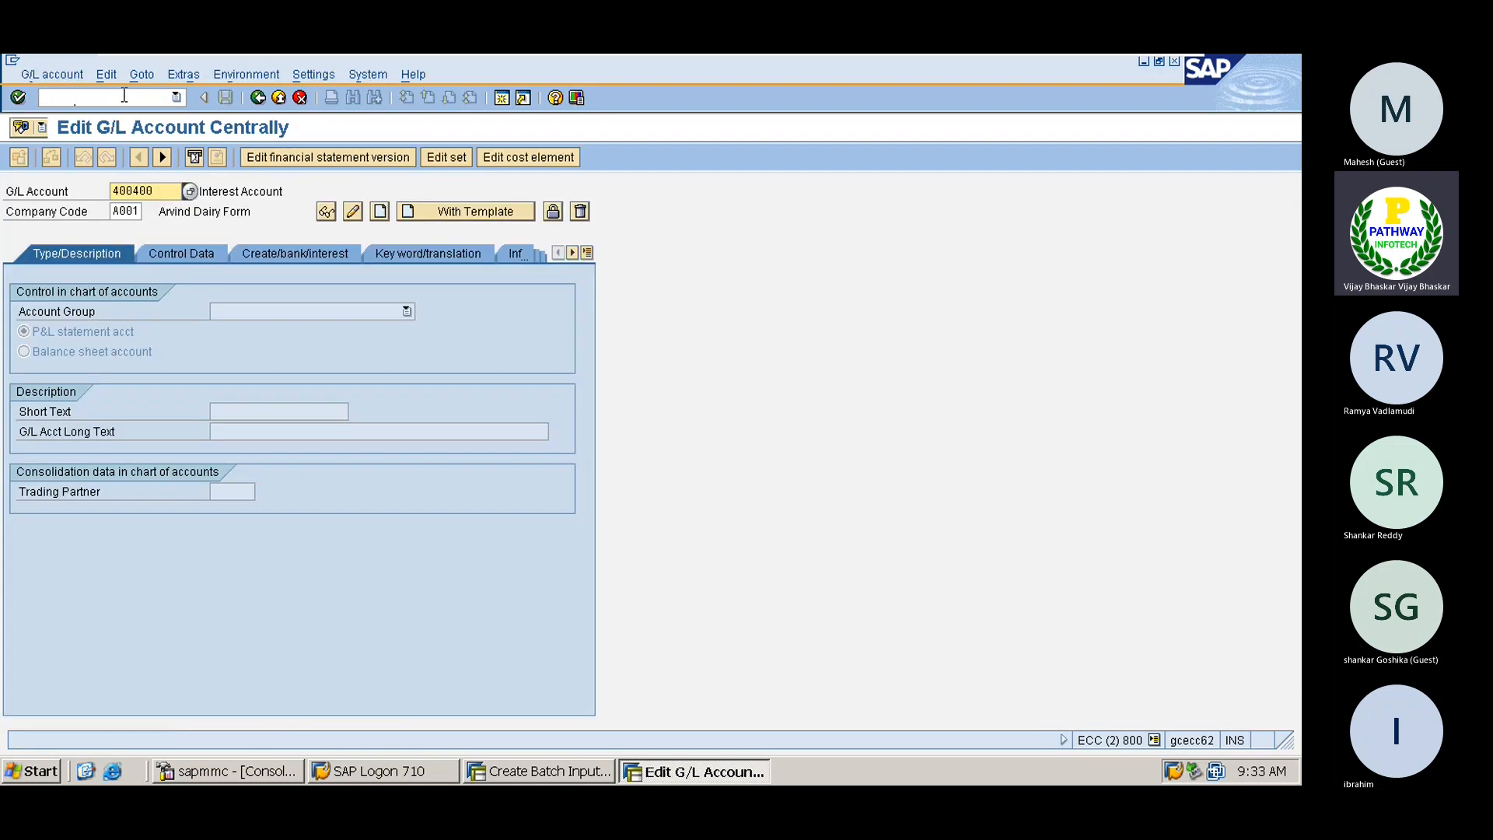
{"action": "left_click", "coordinate": [189, 192]}
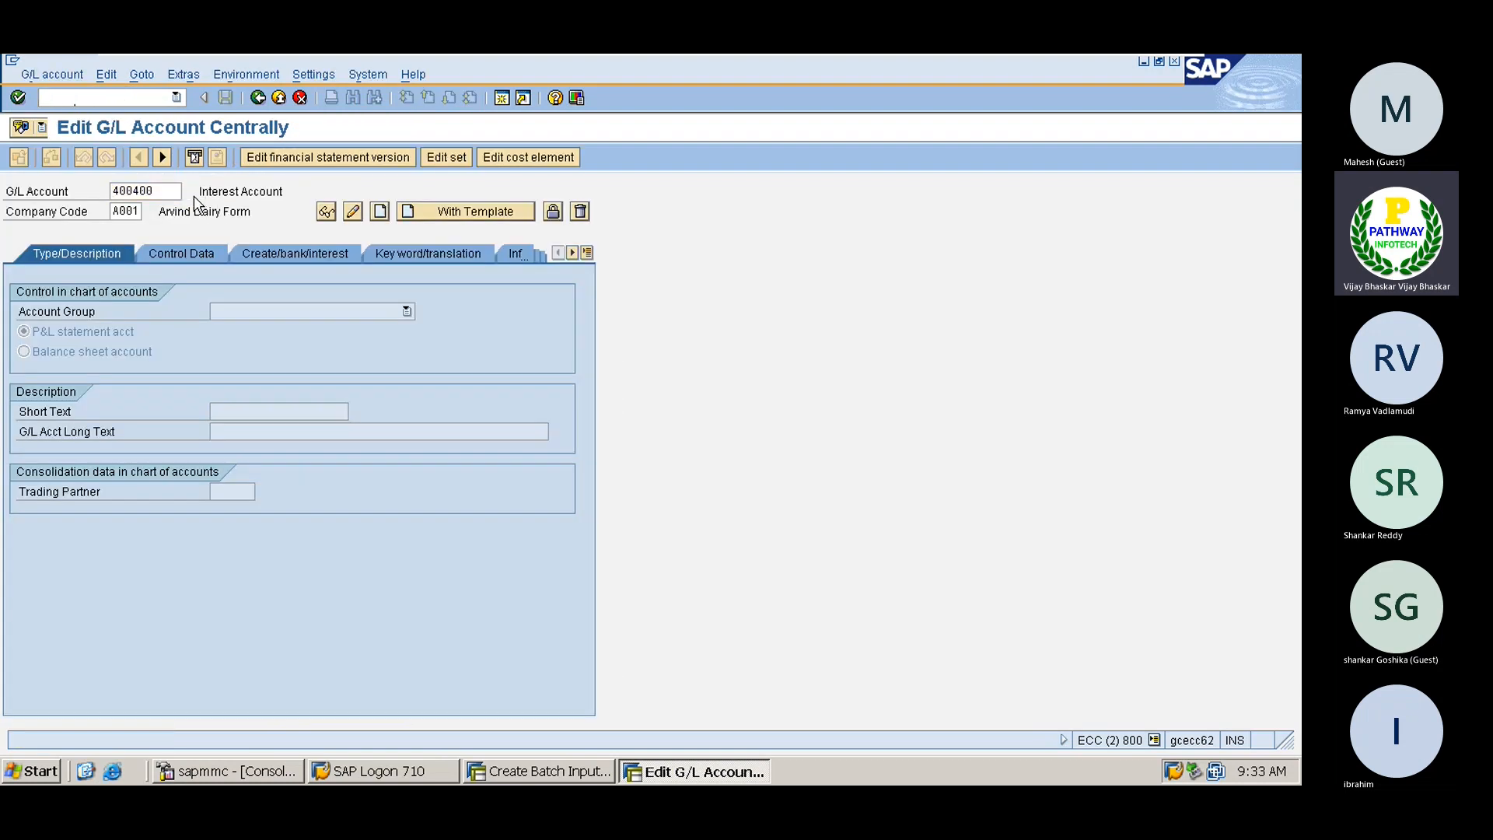
{"action": "key", "text": "Return"}
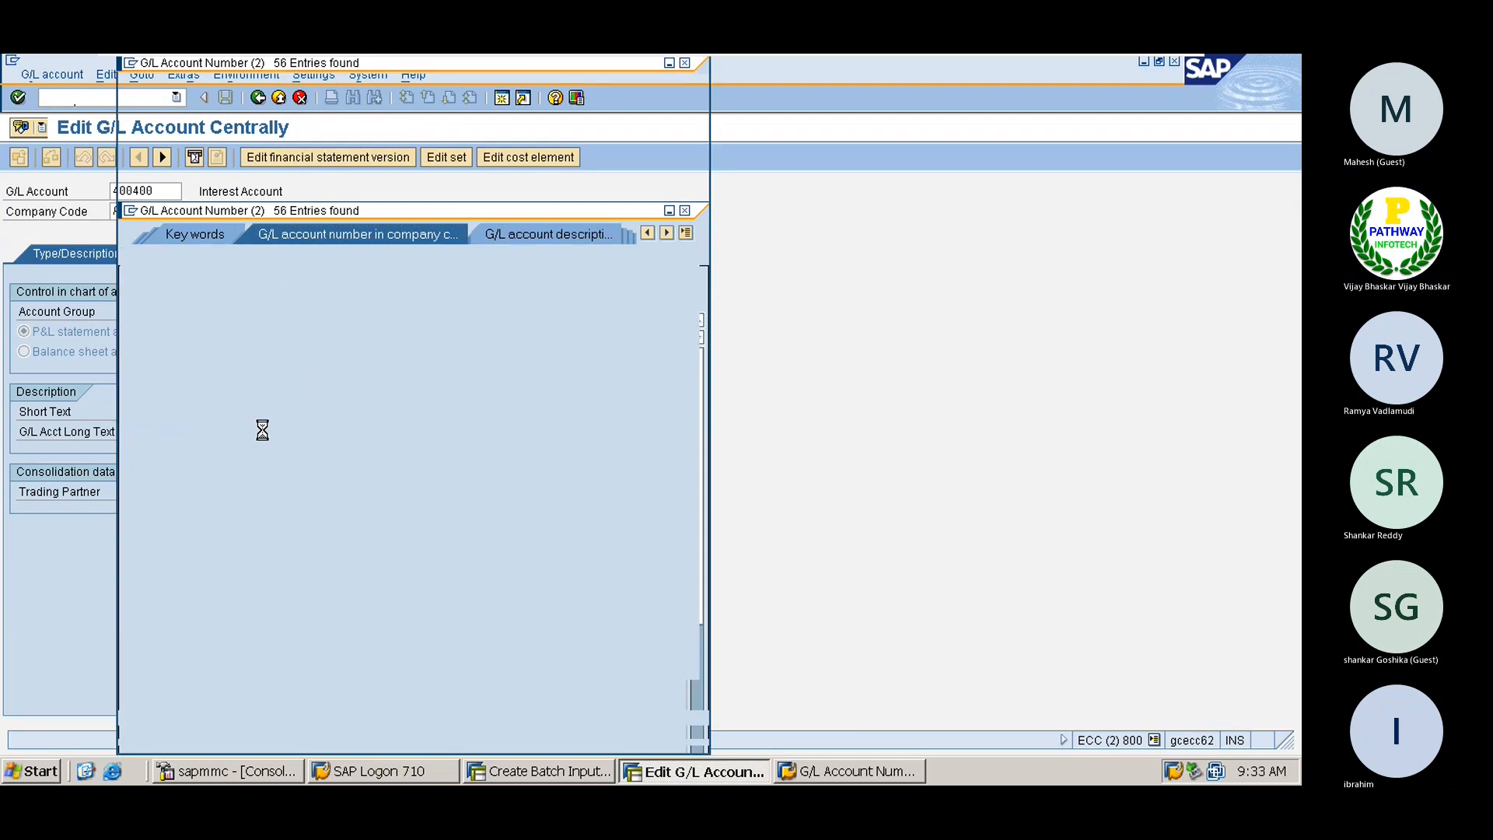
{"action": "left_click", "coordinate": [698, 666]}
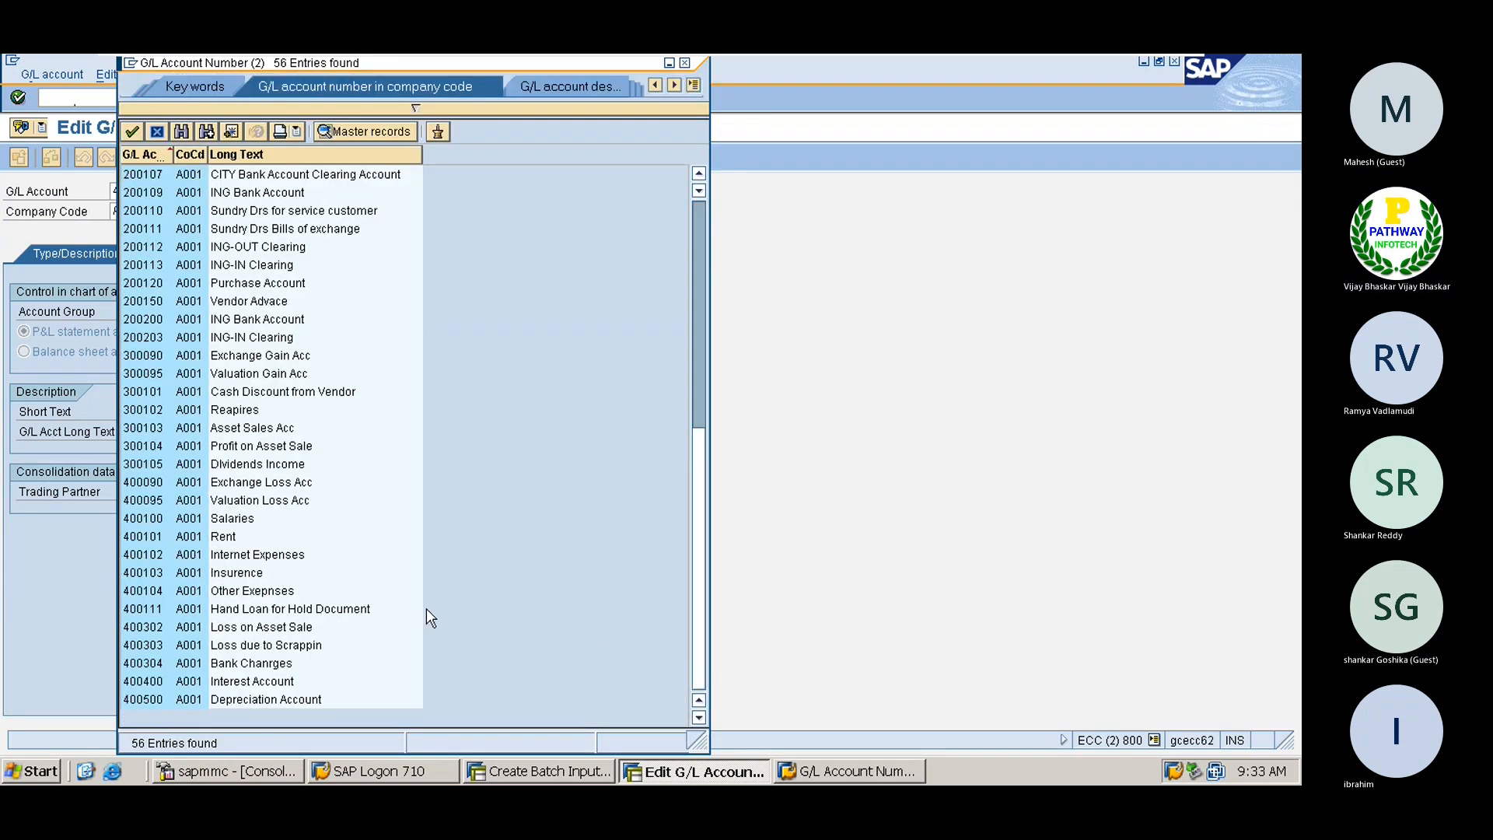
{"action": "double_click", "coordinate": [156, 520]}
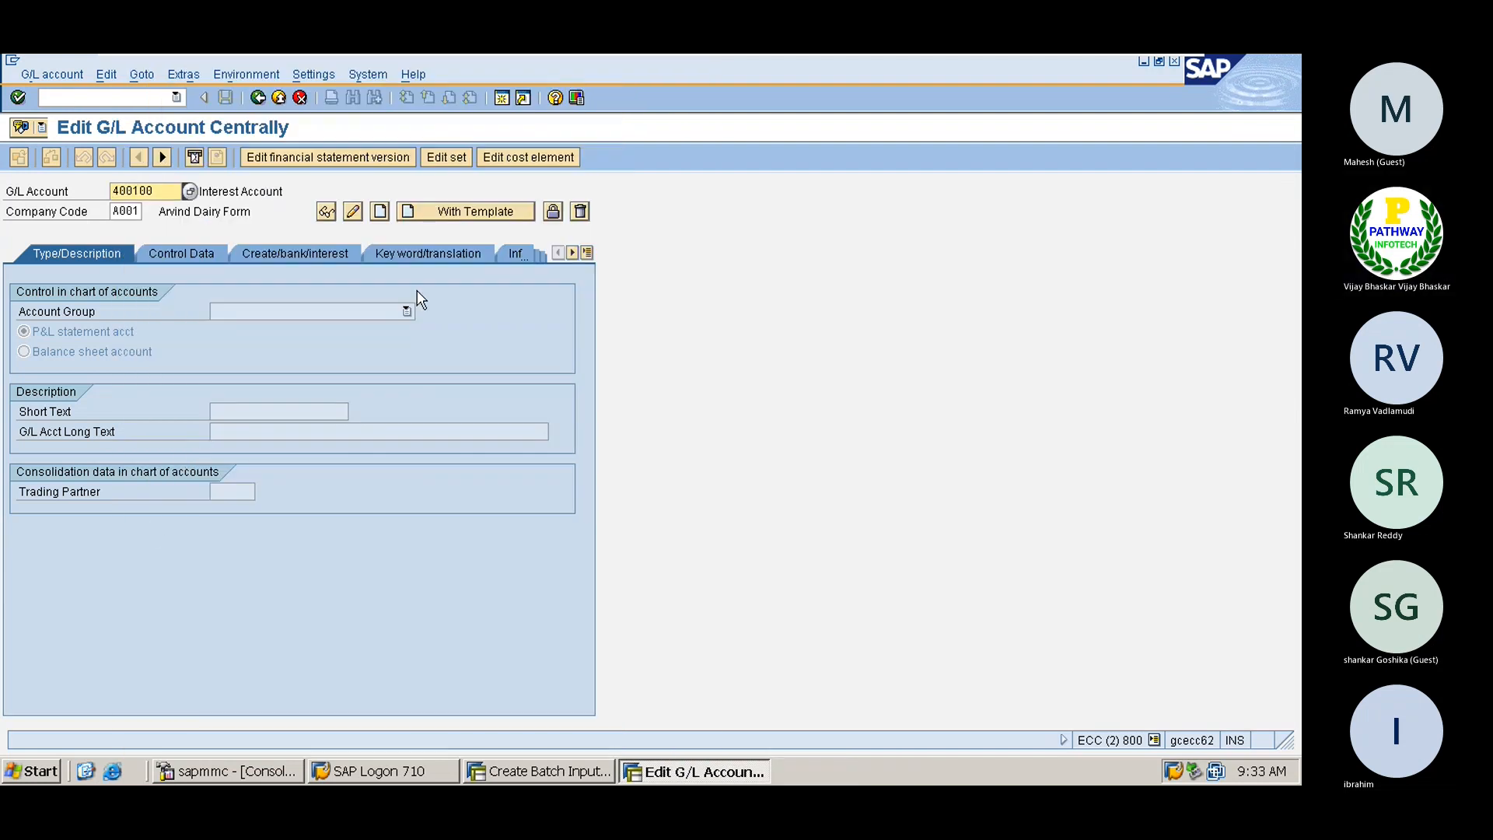
{"action": "left_click", "coordinate": [351, 211]}
{"action": "left_click", "coordinate": [257, 254]}
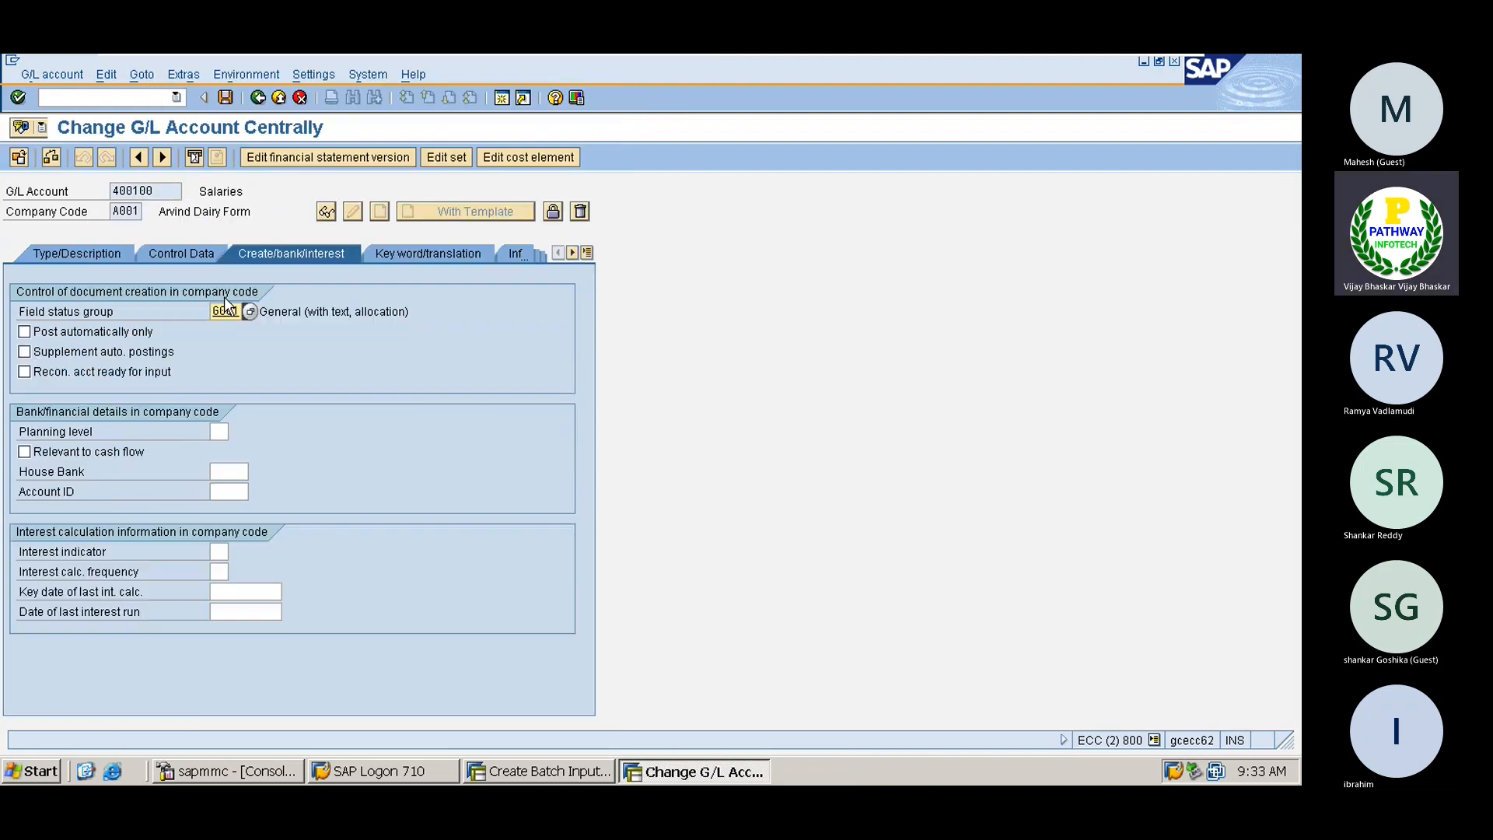
{"action": "type", "text": "G004"}
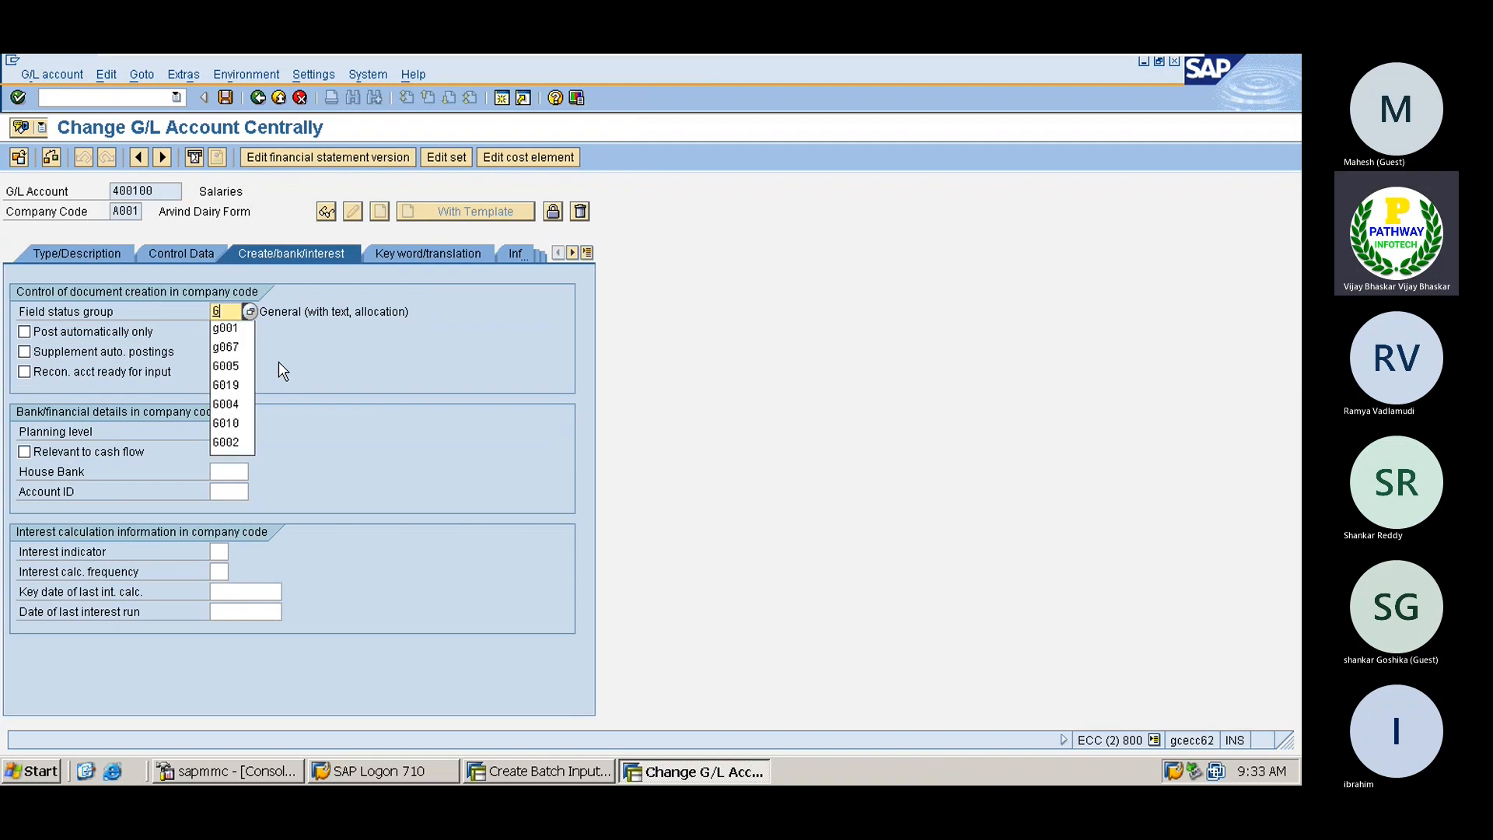
{"action": "key", "text": "Return"}
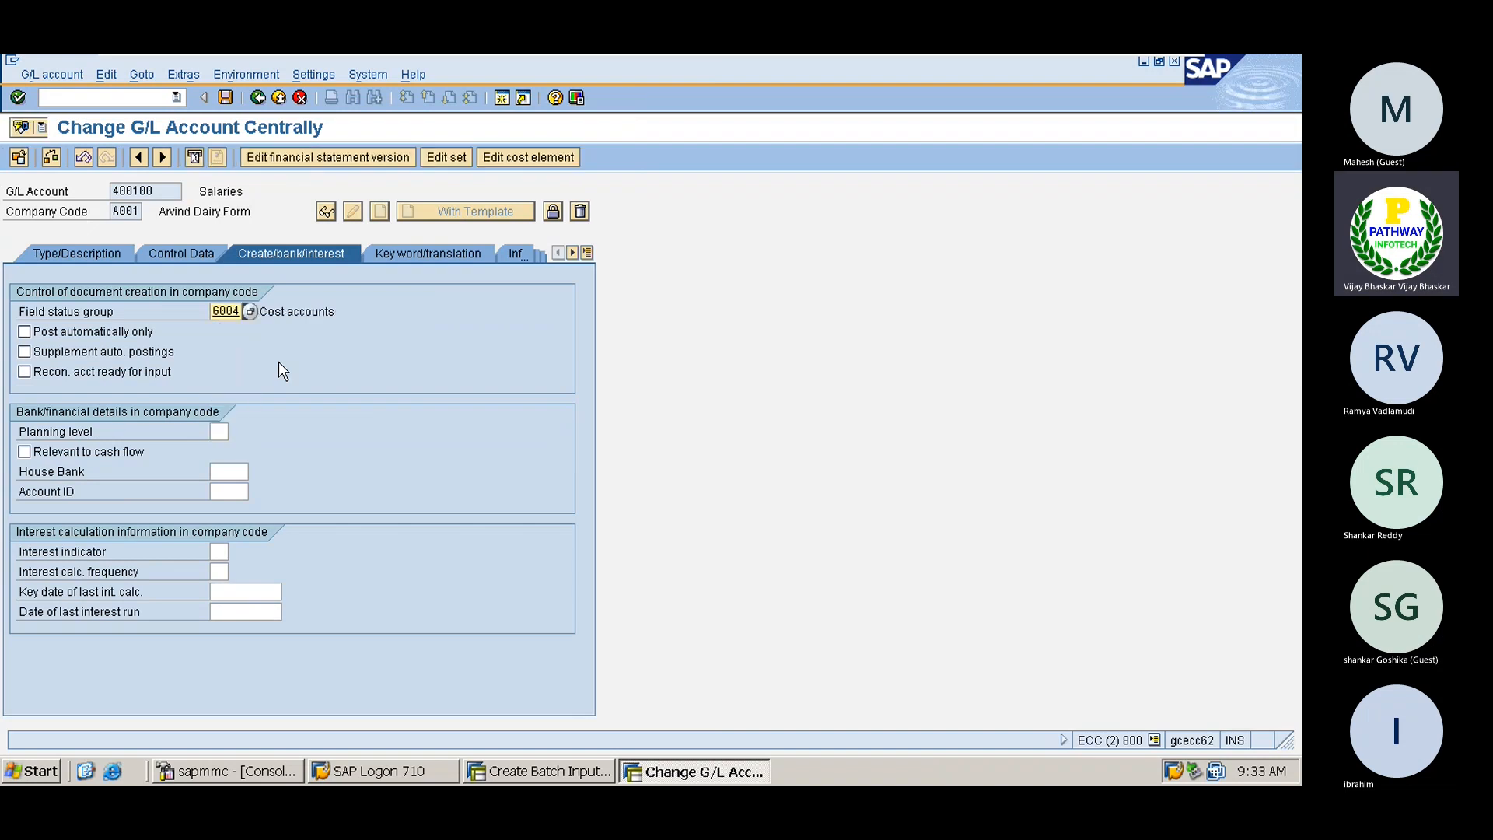
{"action": "double_click", "coordinate": [335, 315]}
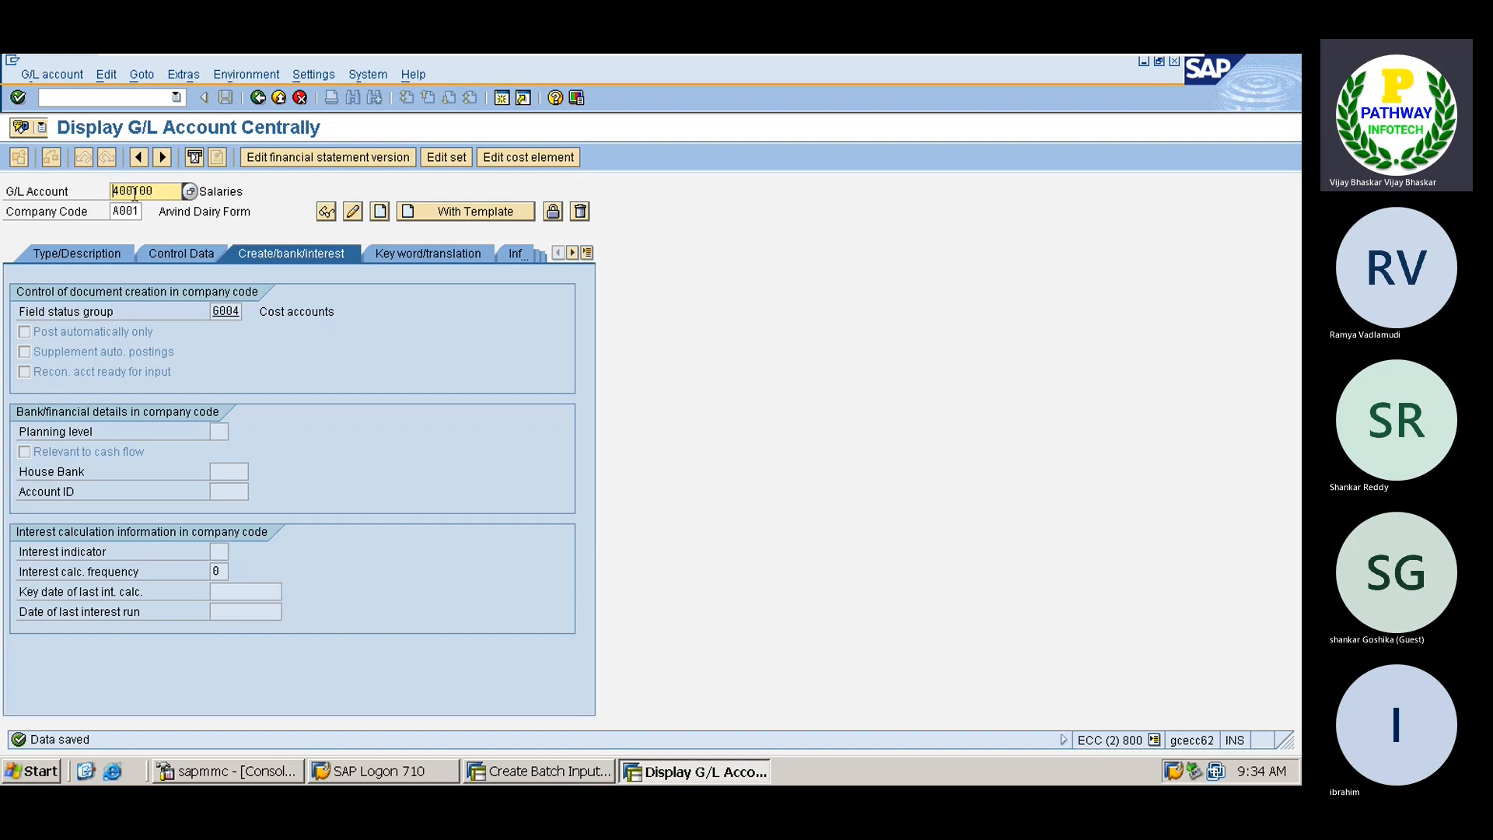
Try loading account 400300, which turns out not to exist
{"action": "key", "text": "BackSpace"}
{"action": "key", "text": "BackSpace"}
{"action": "key", "text": "BackSpace"}
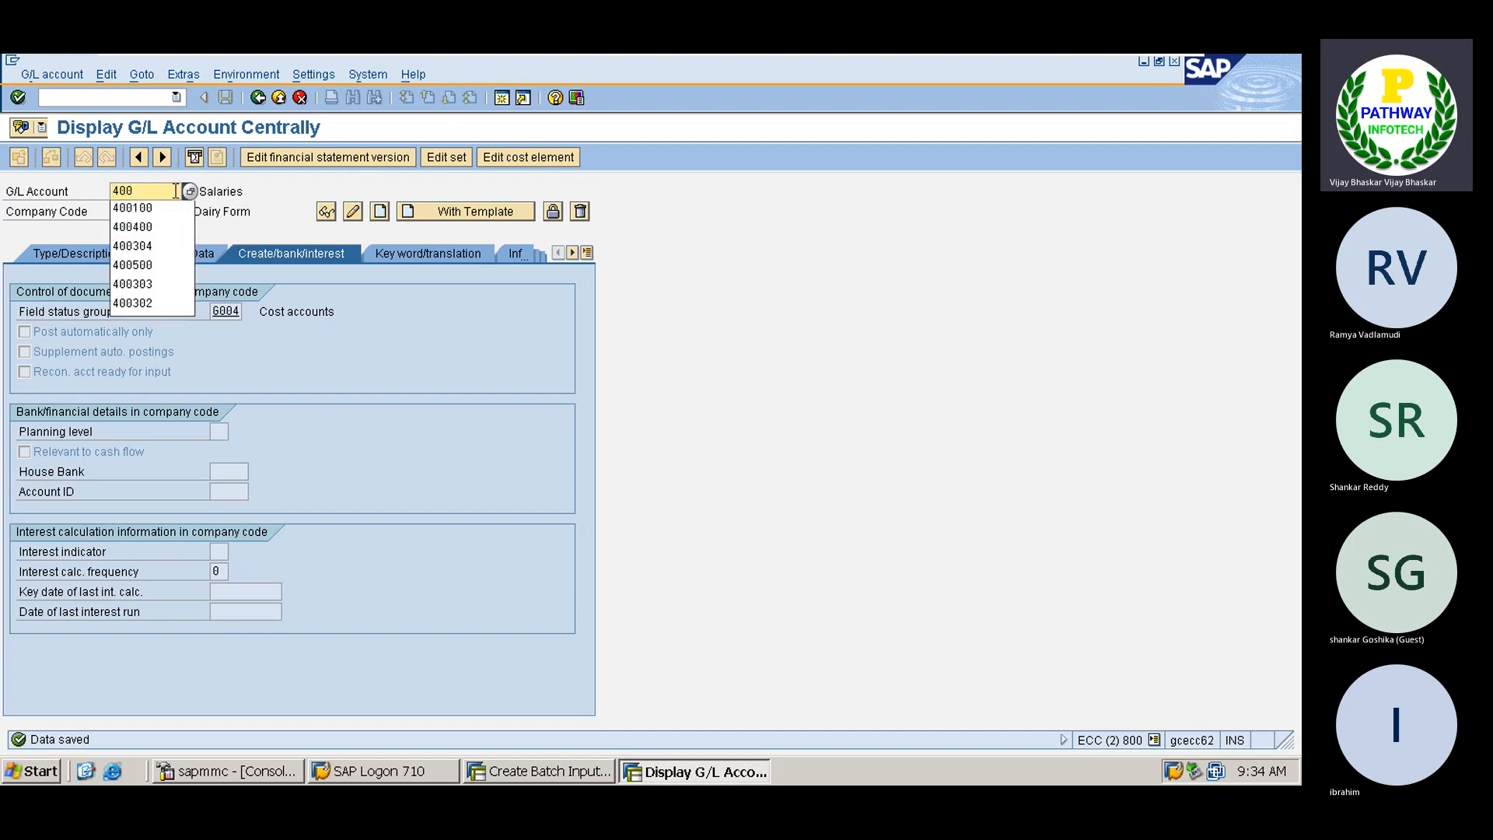
{"action": "type", "text": "300"}
{"action": "key", "text": "Return"}
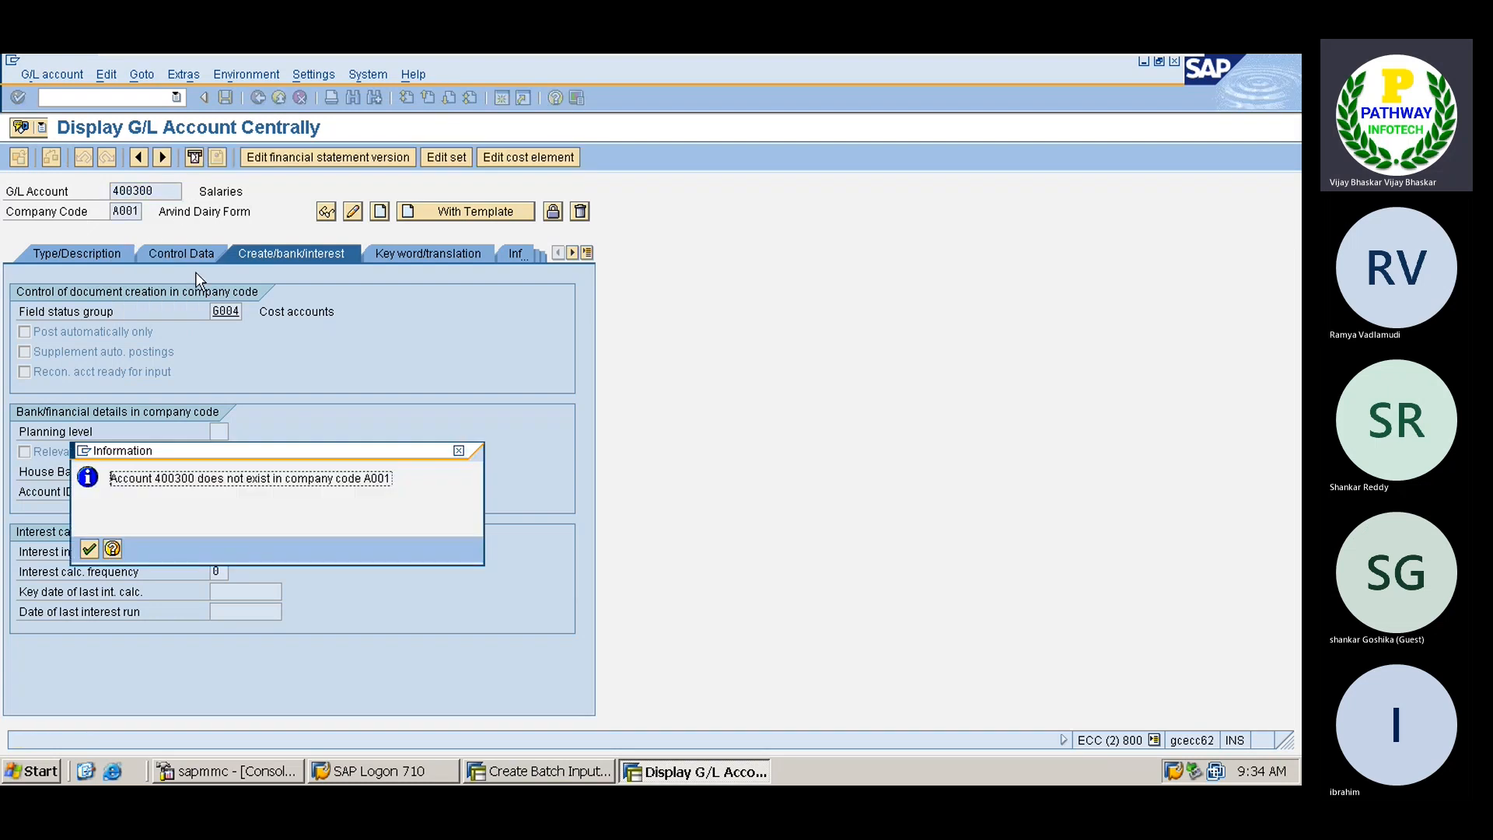
{"action": "key", "text": "Return"}
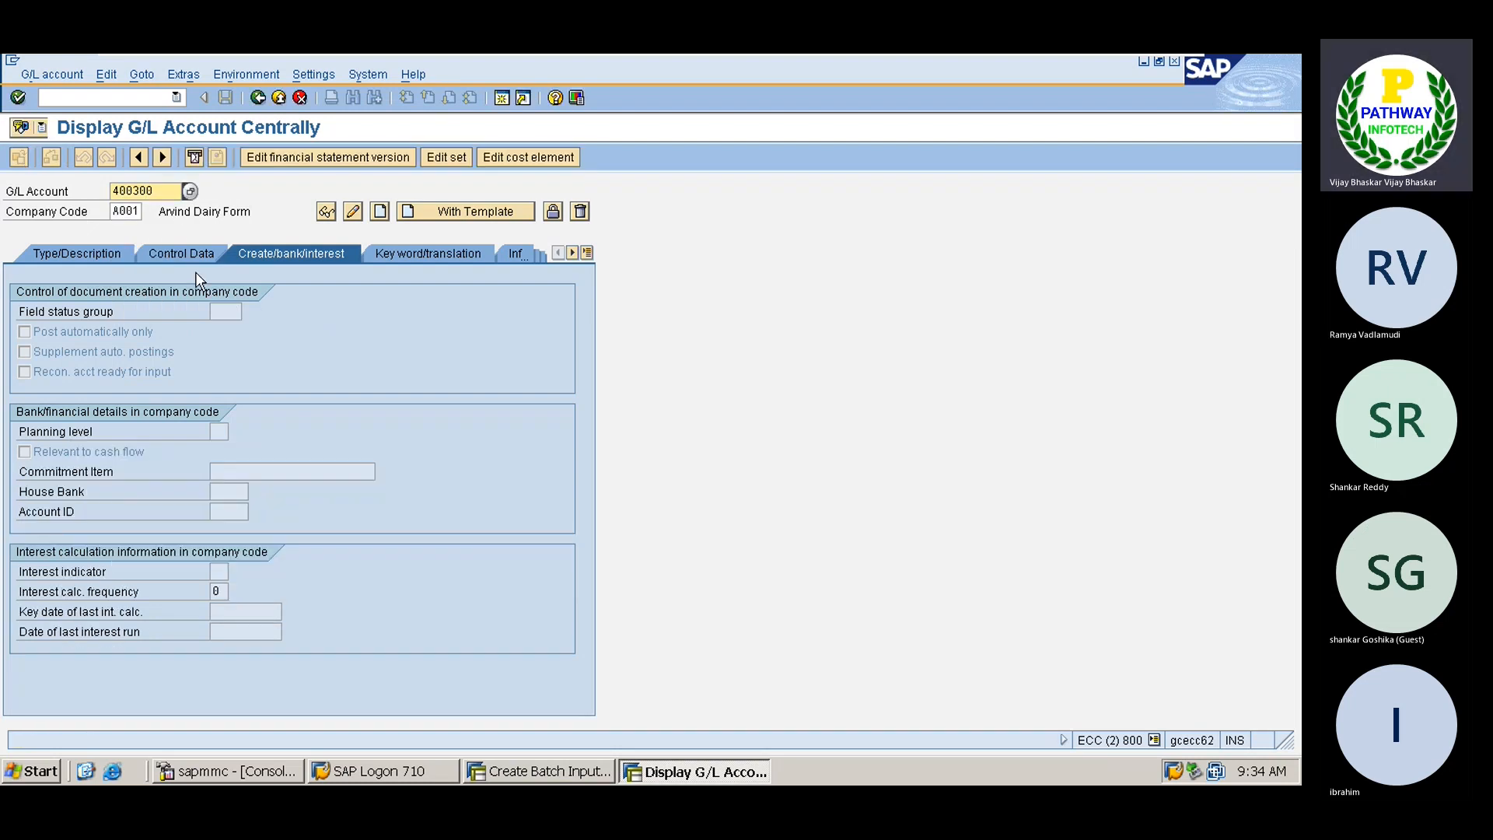
Set field status group G004 on G/L account 400304 Bank Charges and save it
{"action": "left_click", "coordinate": [190, 192]}
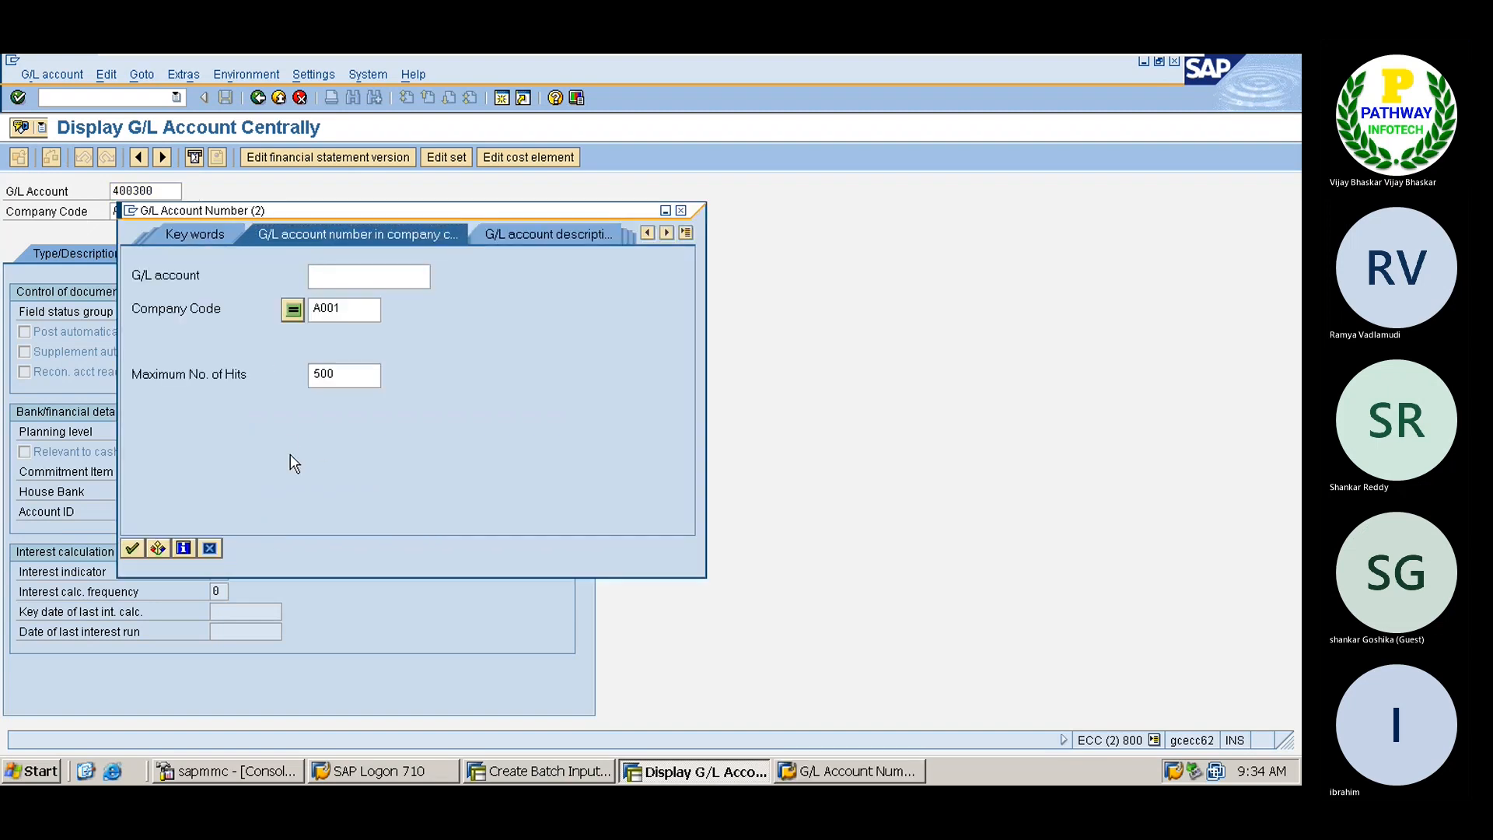
{"action": "key", "text": "Return"}
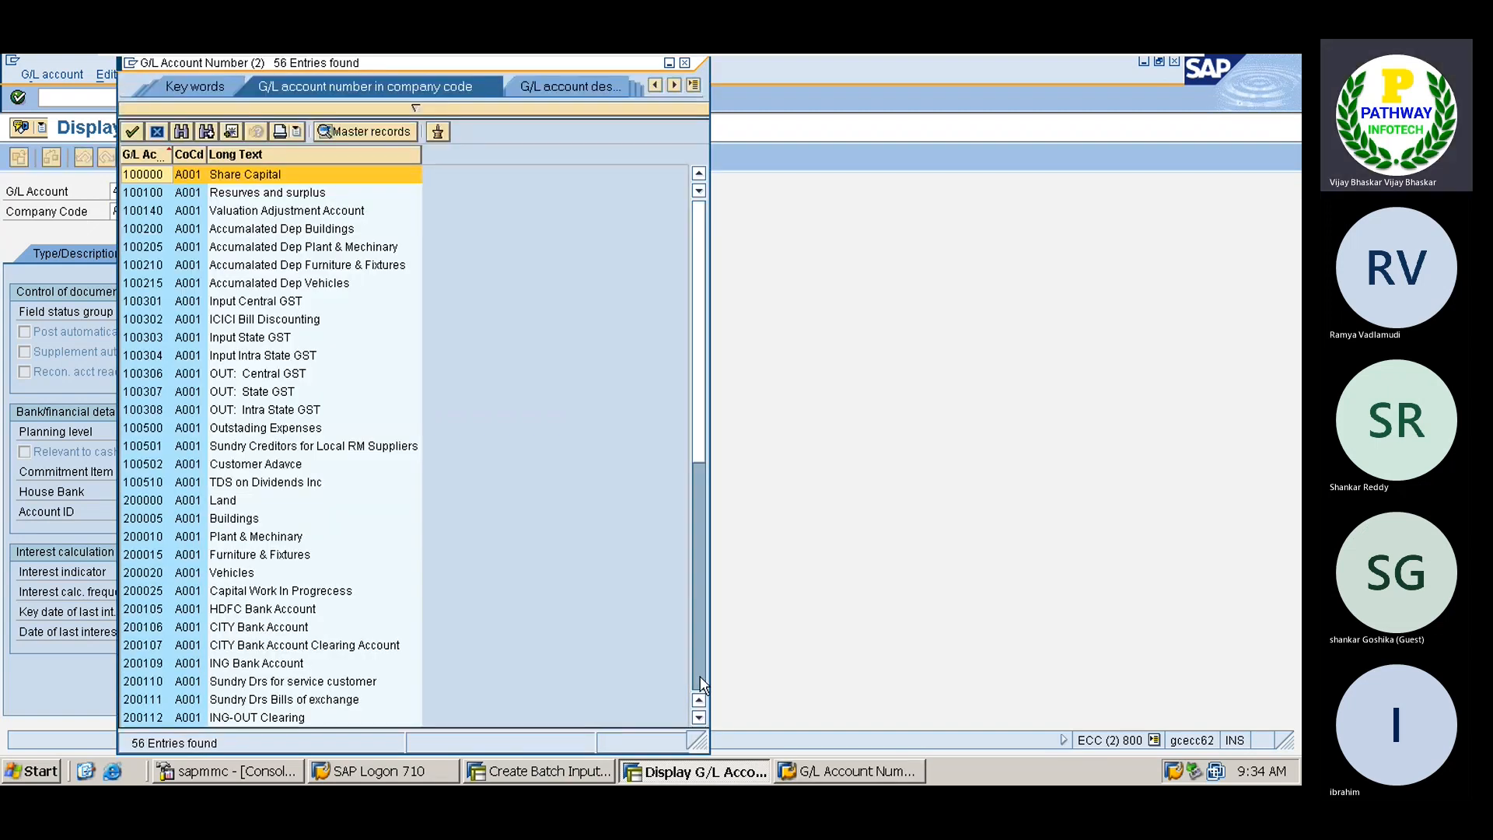
{"action": "left_click", "coordinate": [700, 681]}
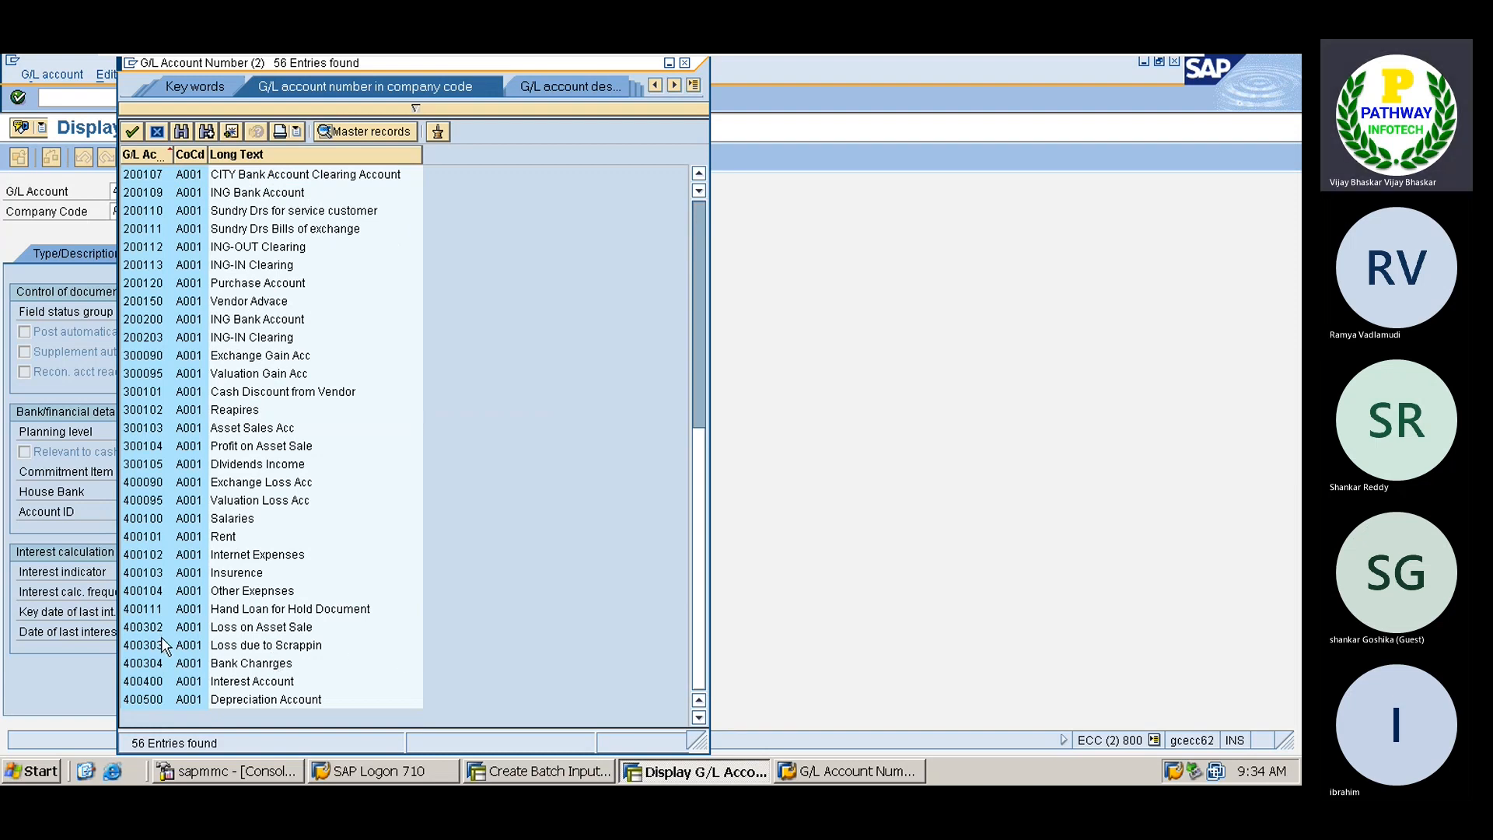
{"action": "double_click", "coordinate": [160, 667]}
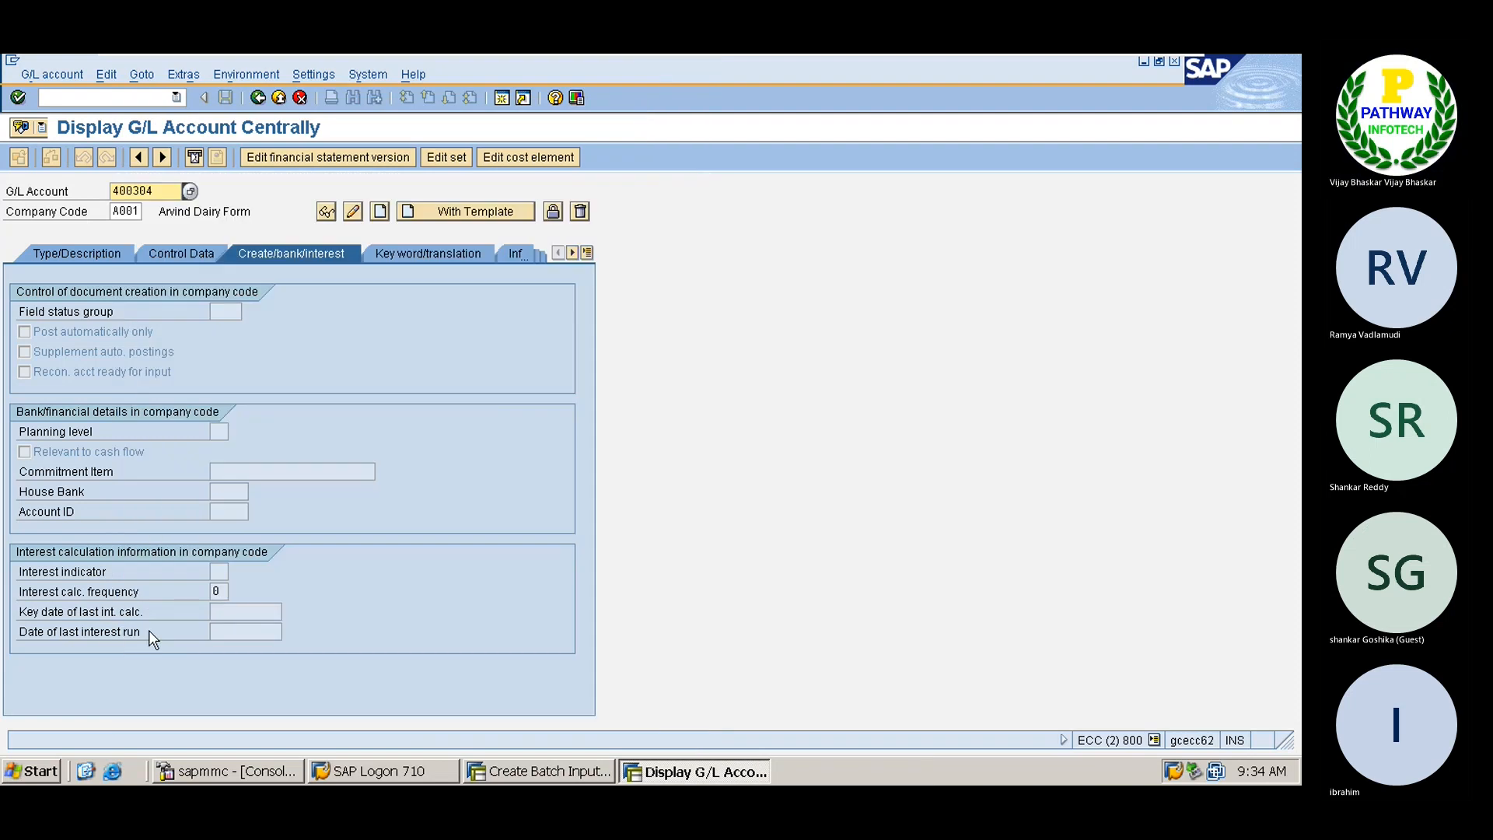
{"action": "left_click", "coordinate": [353, 211]}
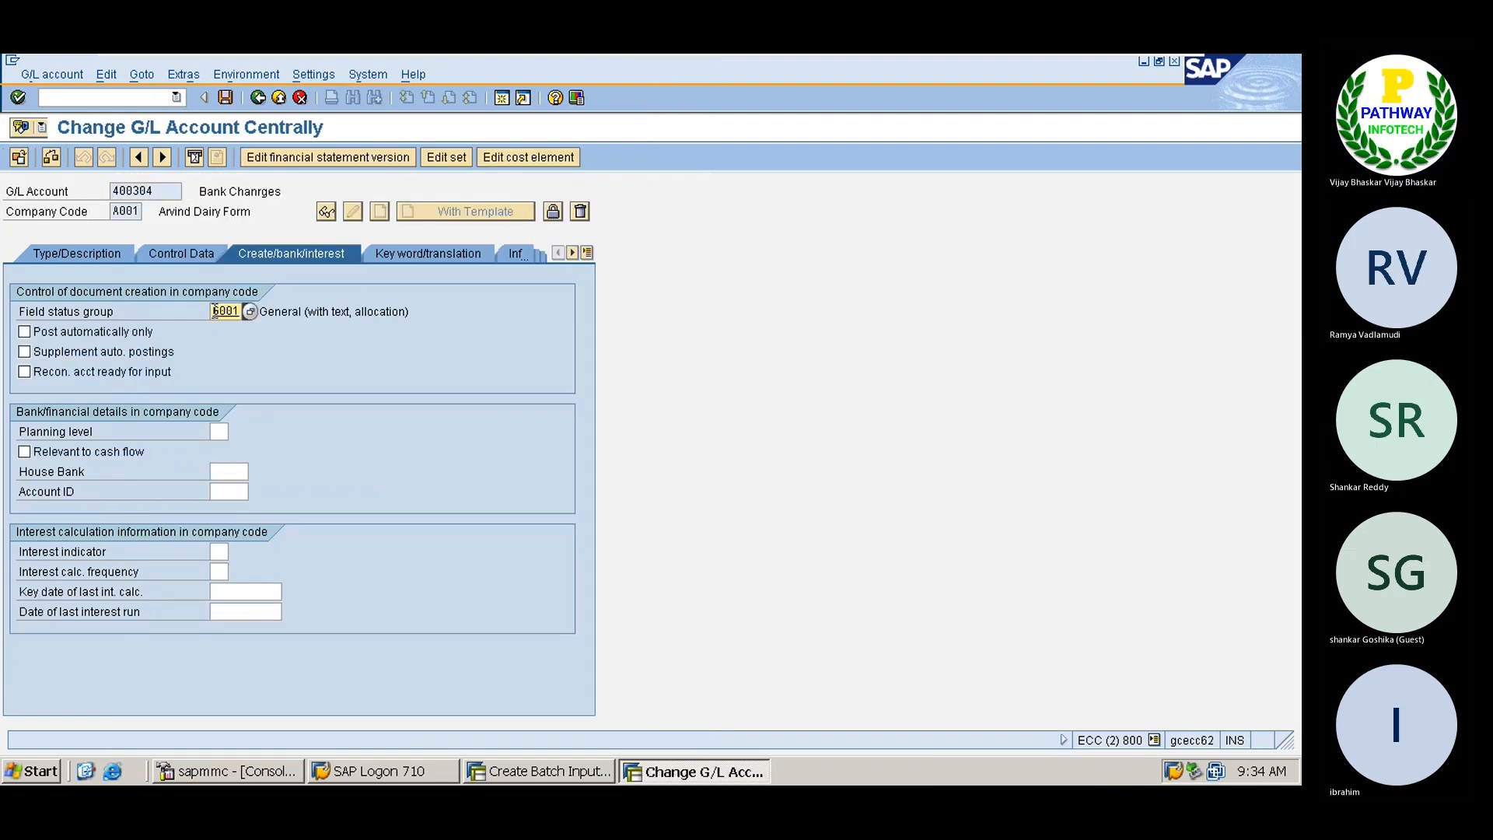
{"action": "type", "text": "G004"}
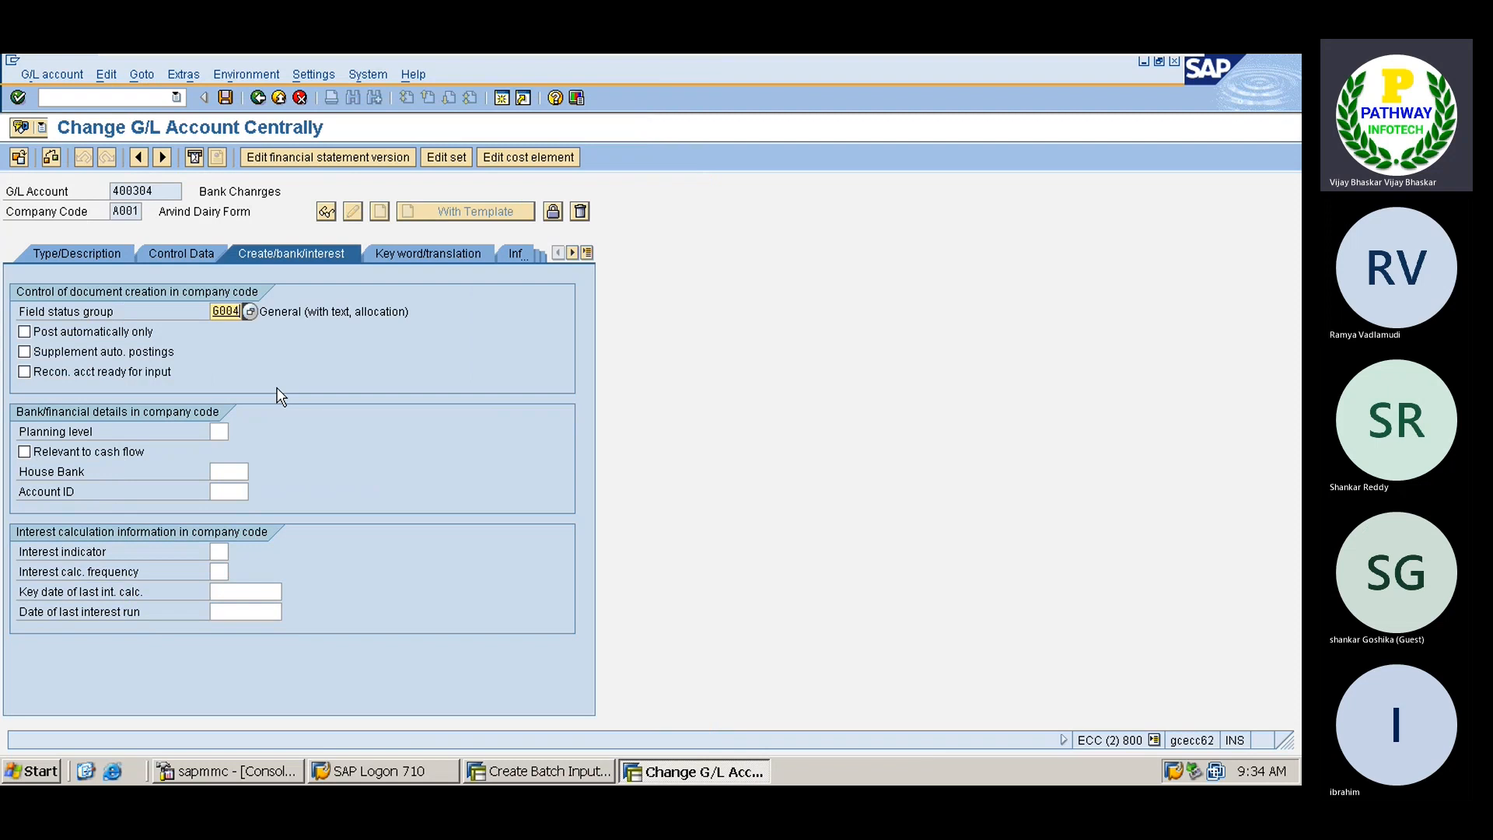
{"action": "key", "text": "Return"}
{"action": "key", "text": "ctrl+s"}
{"action": "key", "text": "ctrl+F1"}
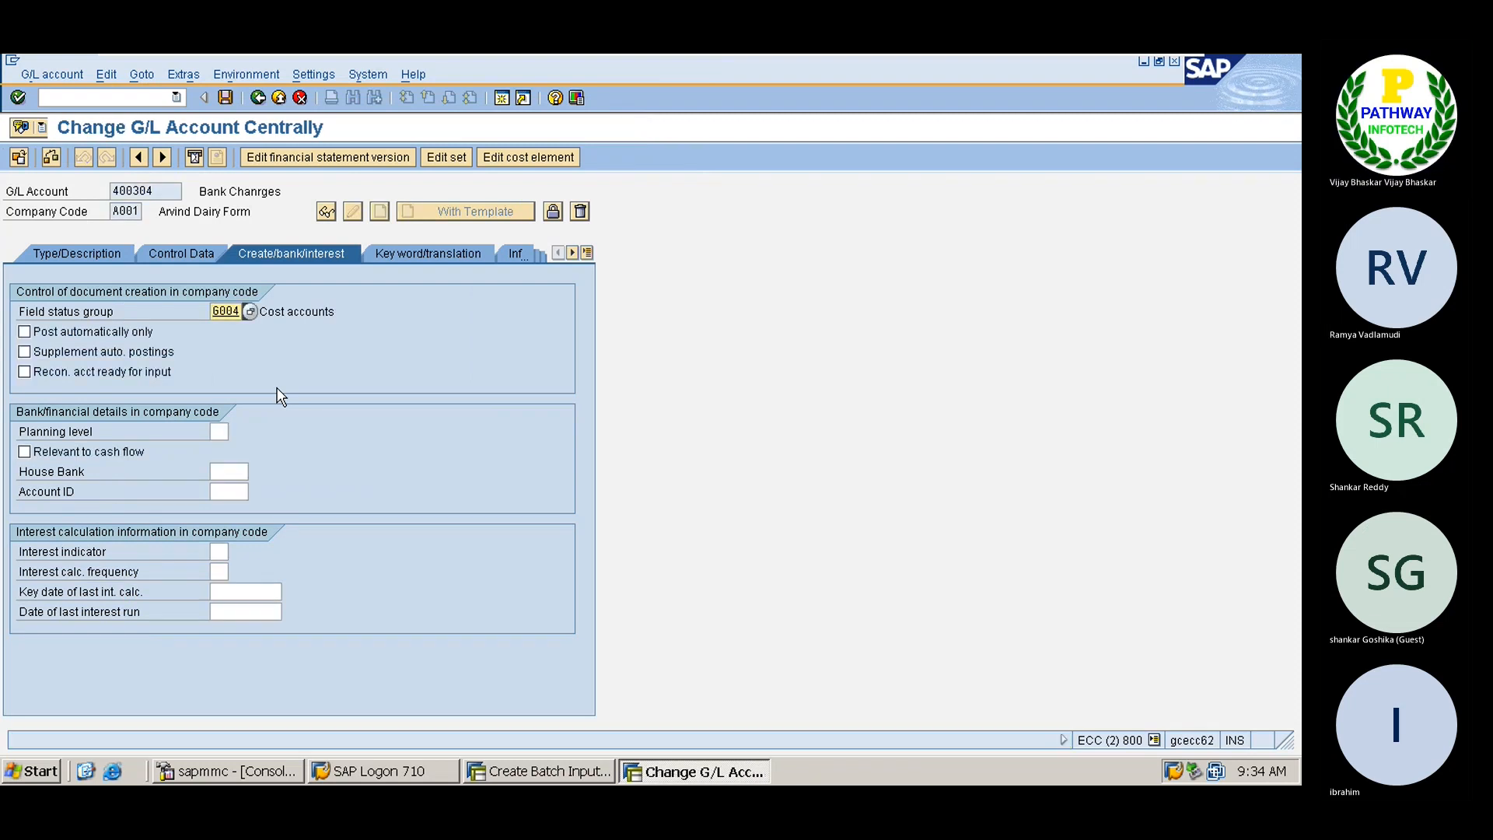
{"action": "key", "text": "ctrl+s"}
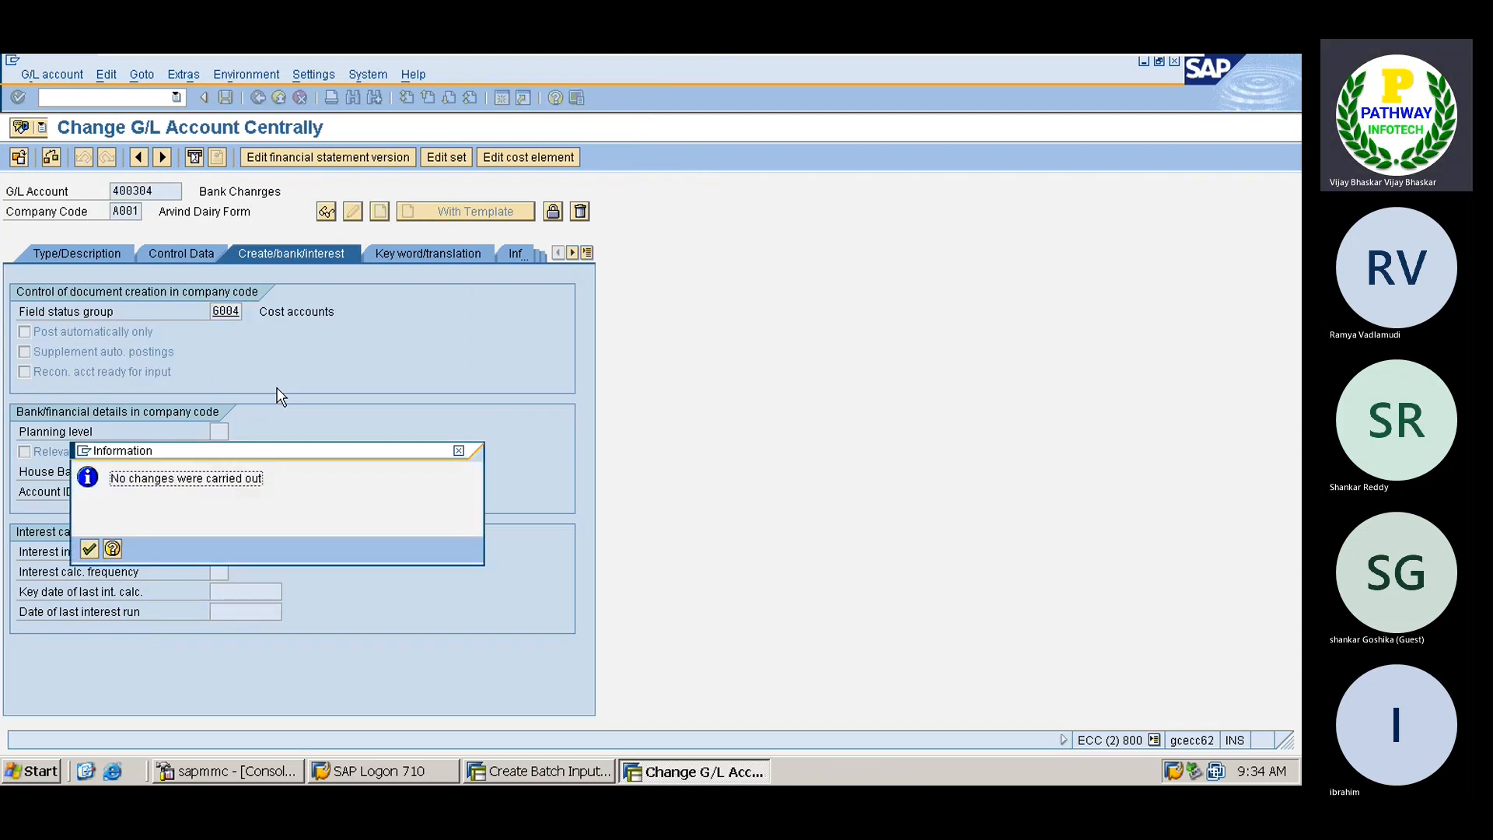
{"action": "key", "text": "Return"}
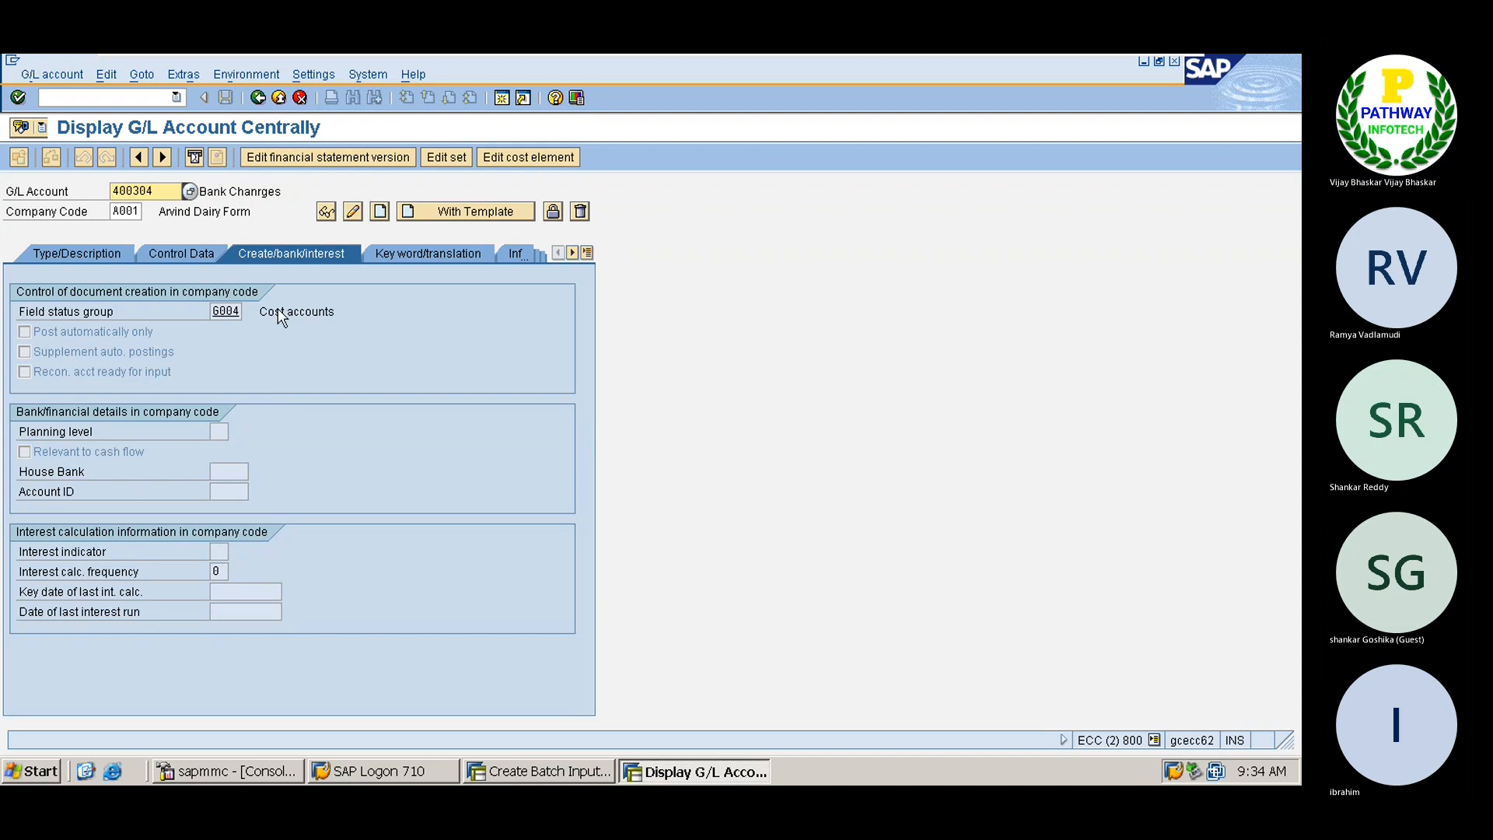
Return to the SAP Easy Access main menu with /n
{"action": "left_click", "coordinate": [121, 95]}
{"action": "type", "text": "/n"}
{"action": "key", "text": "Return"}
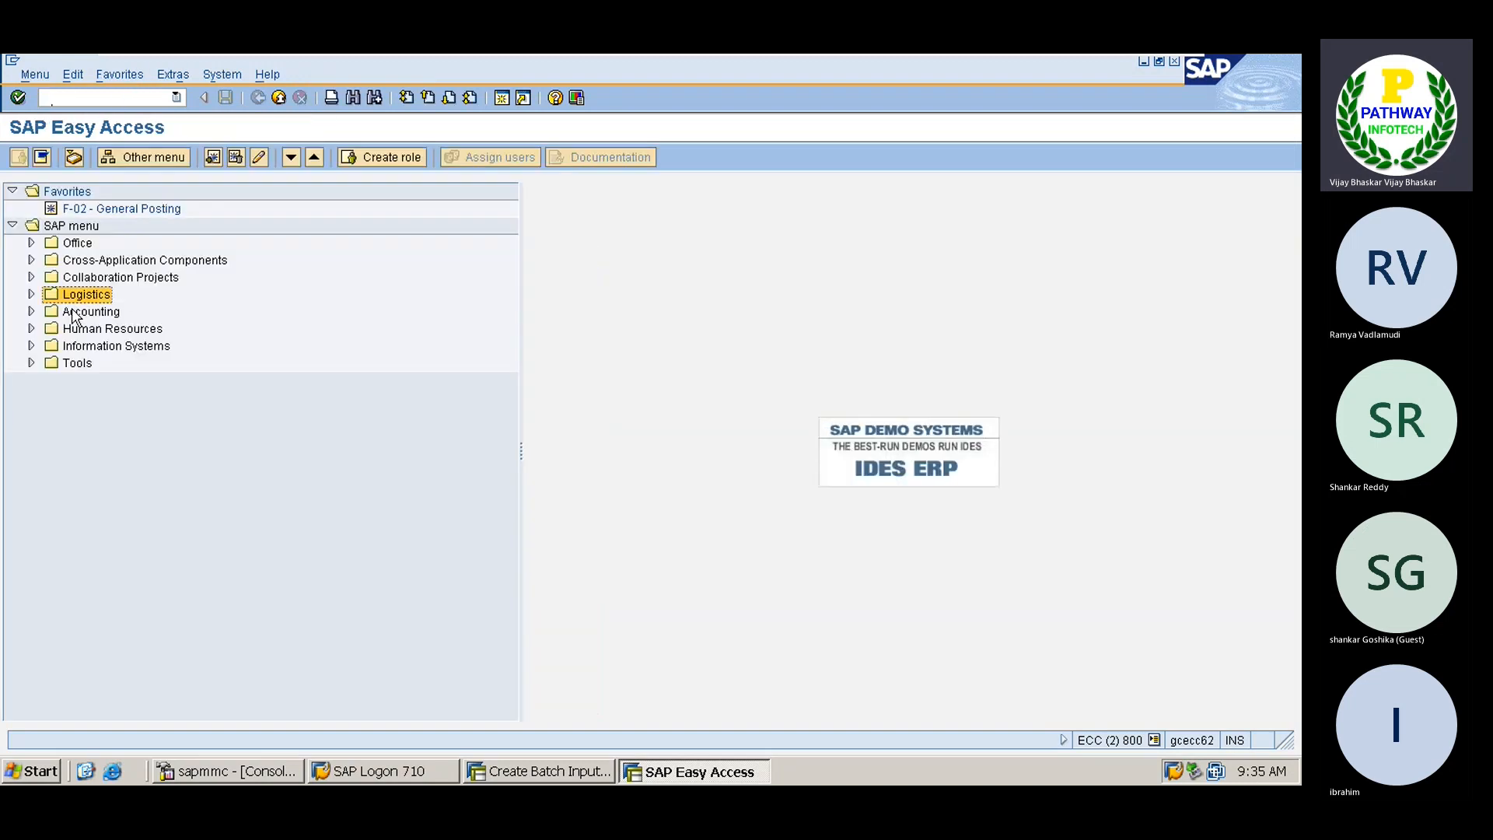
Expand the Accounting folder in SAP Easy Access and move down to Financial Accounting
{"action": "double_click", "coordinate": [76, 313]}
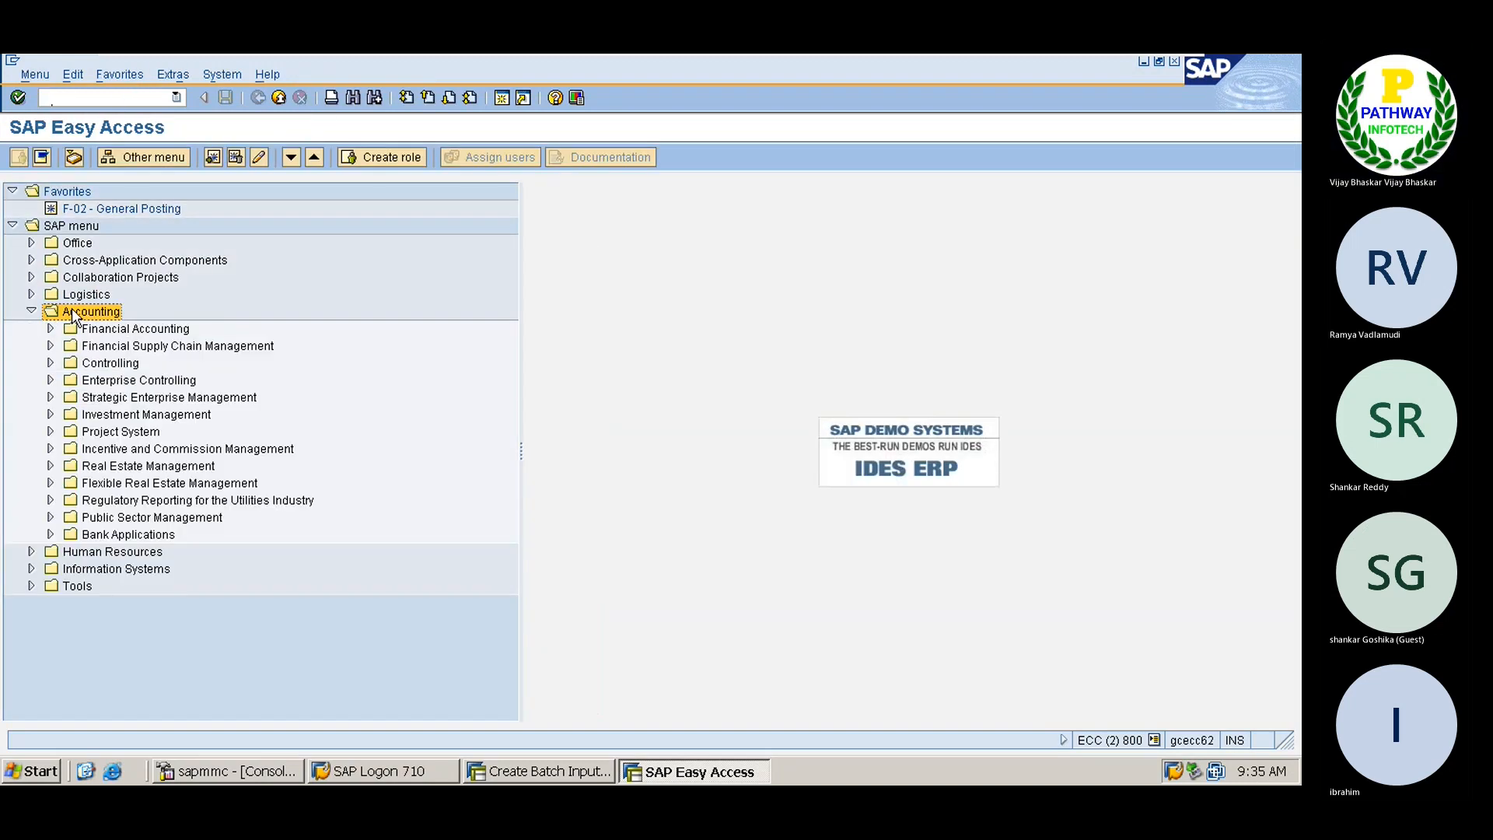
{"action": "key", "text": "Down"}
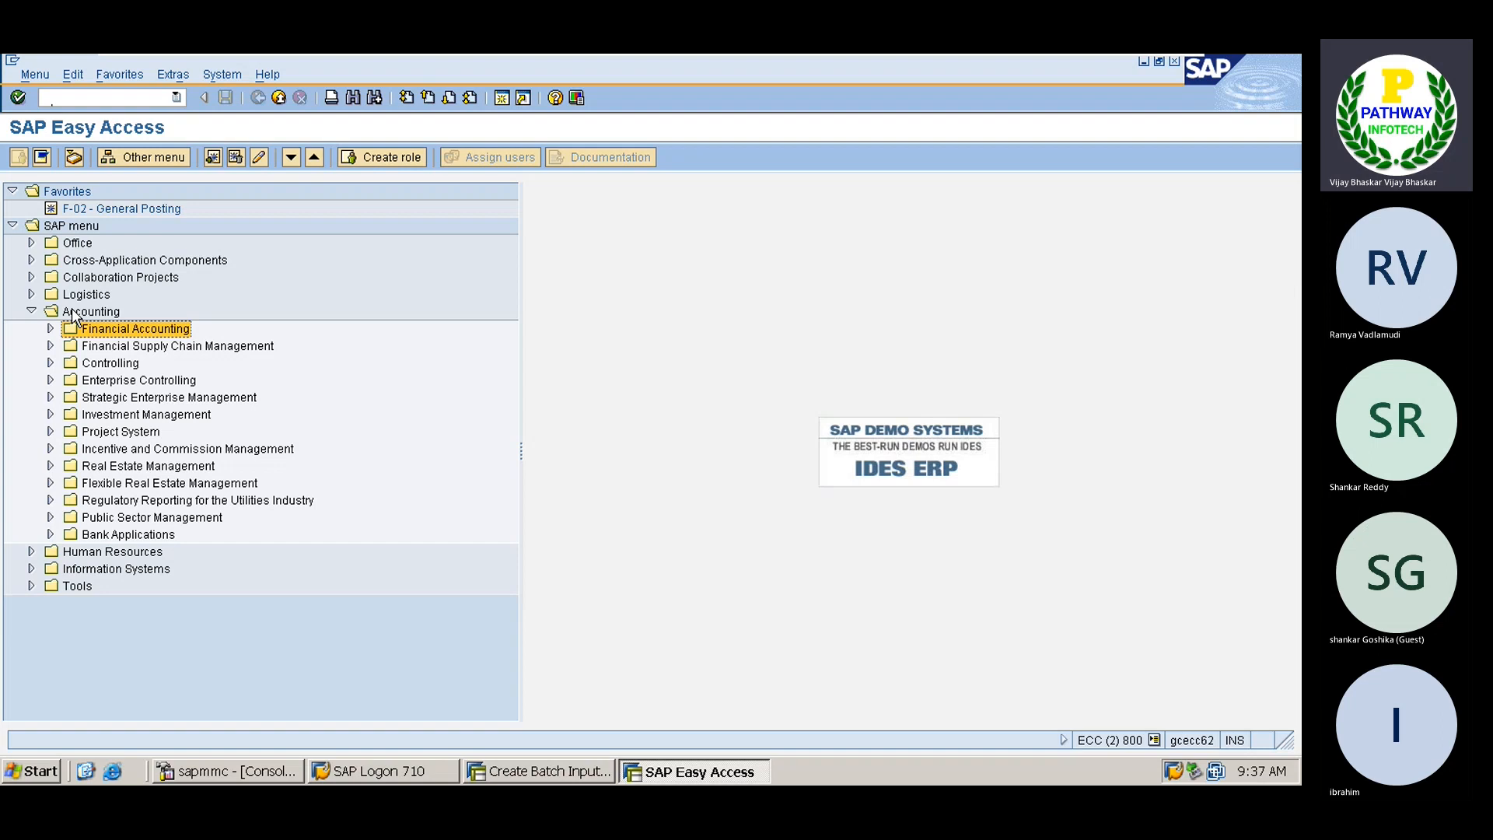
Expand Accounting > Controlling > Cost Center Accounting > Master Data in the menu tree
{"action": "left_click", "coordinate": [31, 312]}
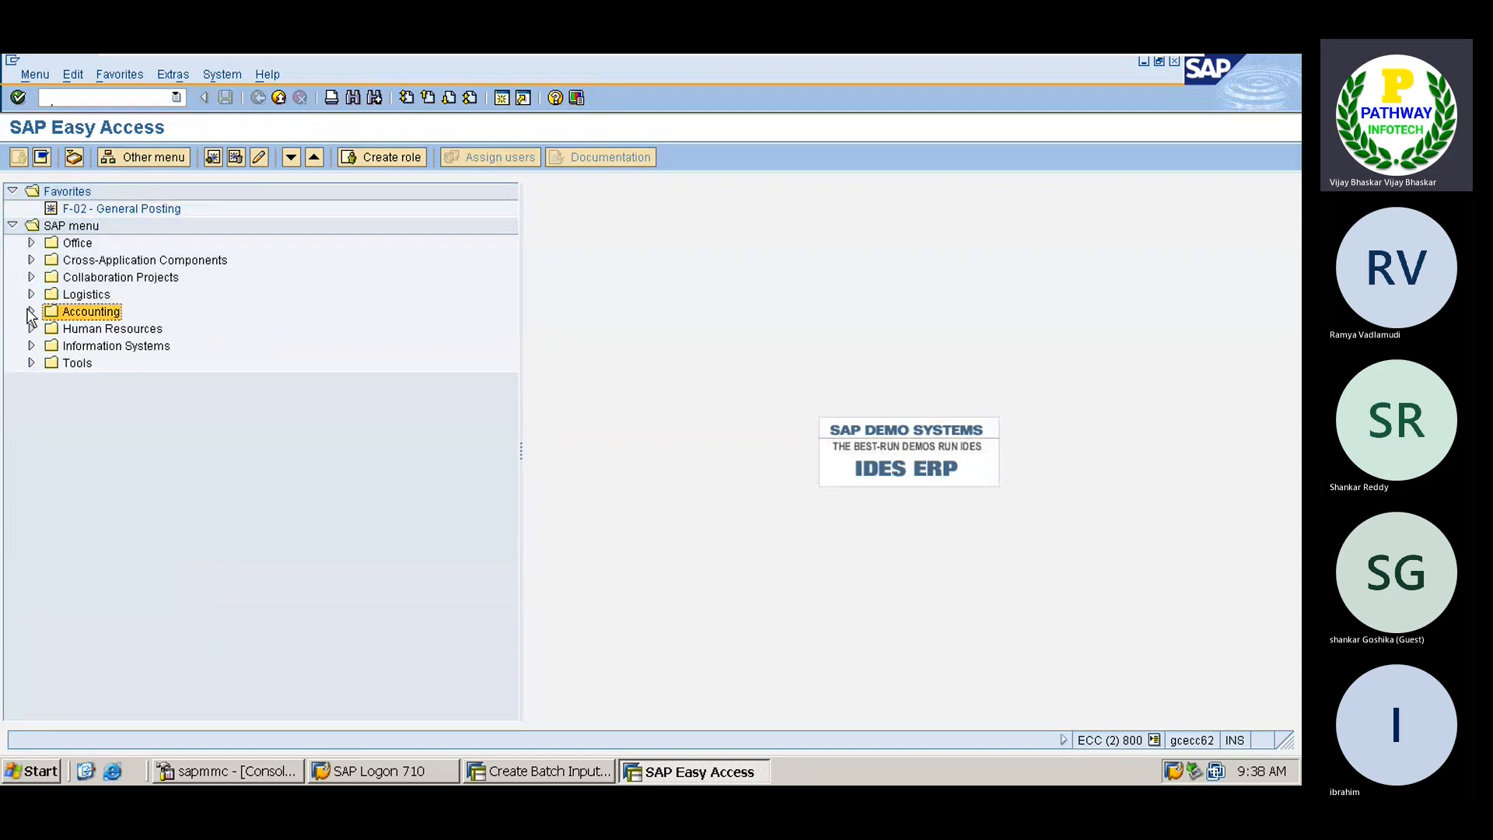
{"action": "left_click", "coordinate": [31, 312]}
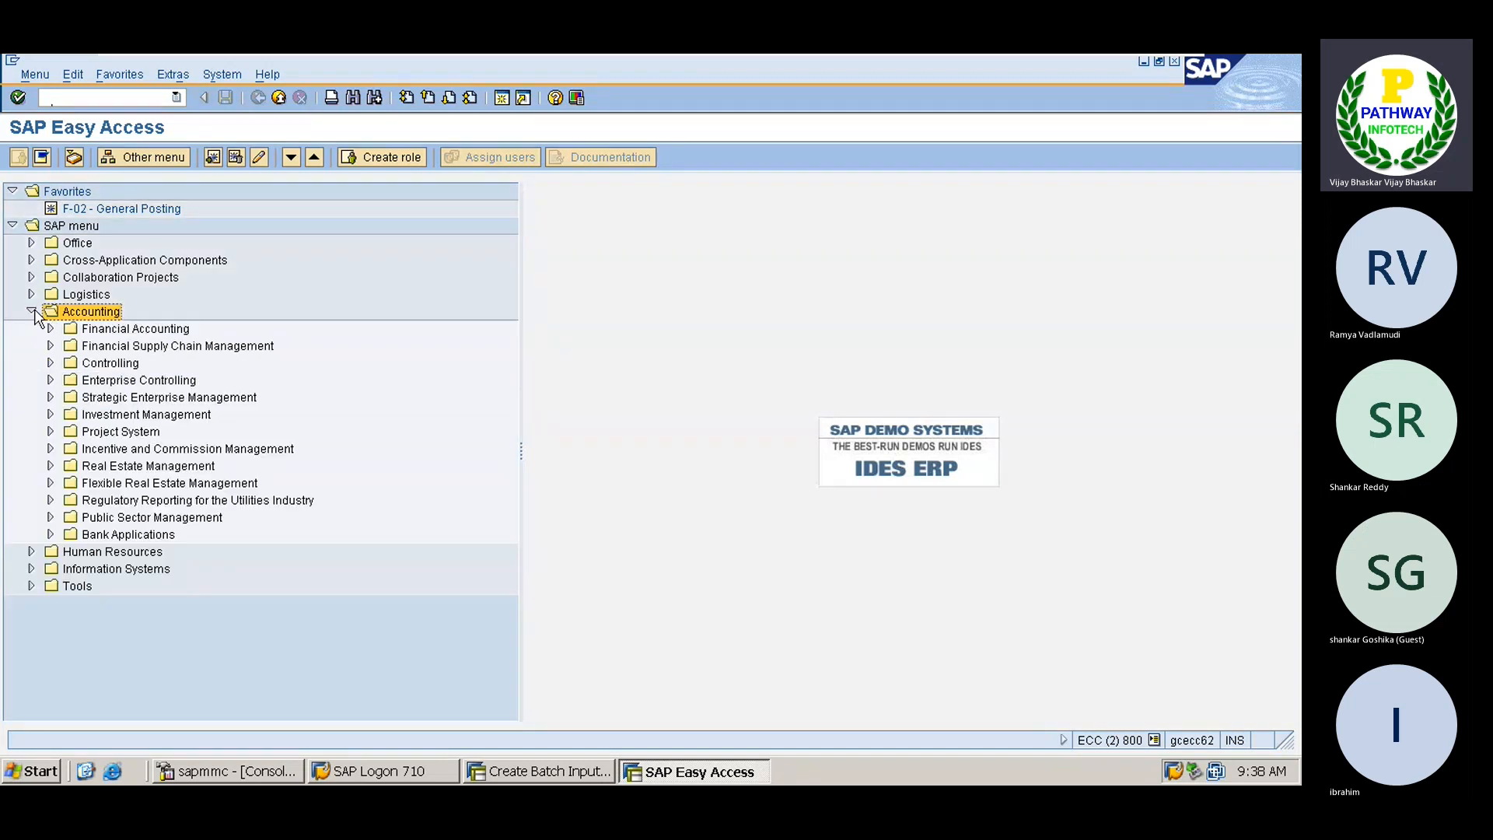
{"action": "left_click", "coordinate": [113, 333]}
{"action": "double_click", "coordinate": [109, 364]}
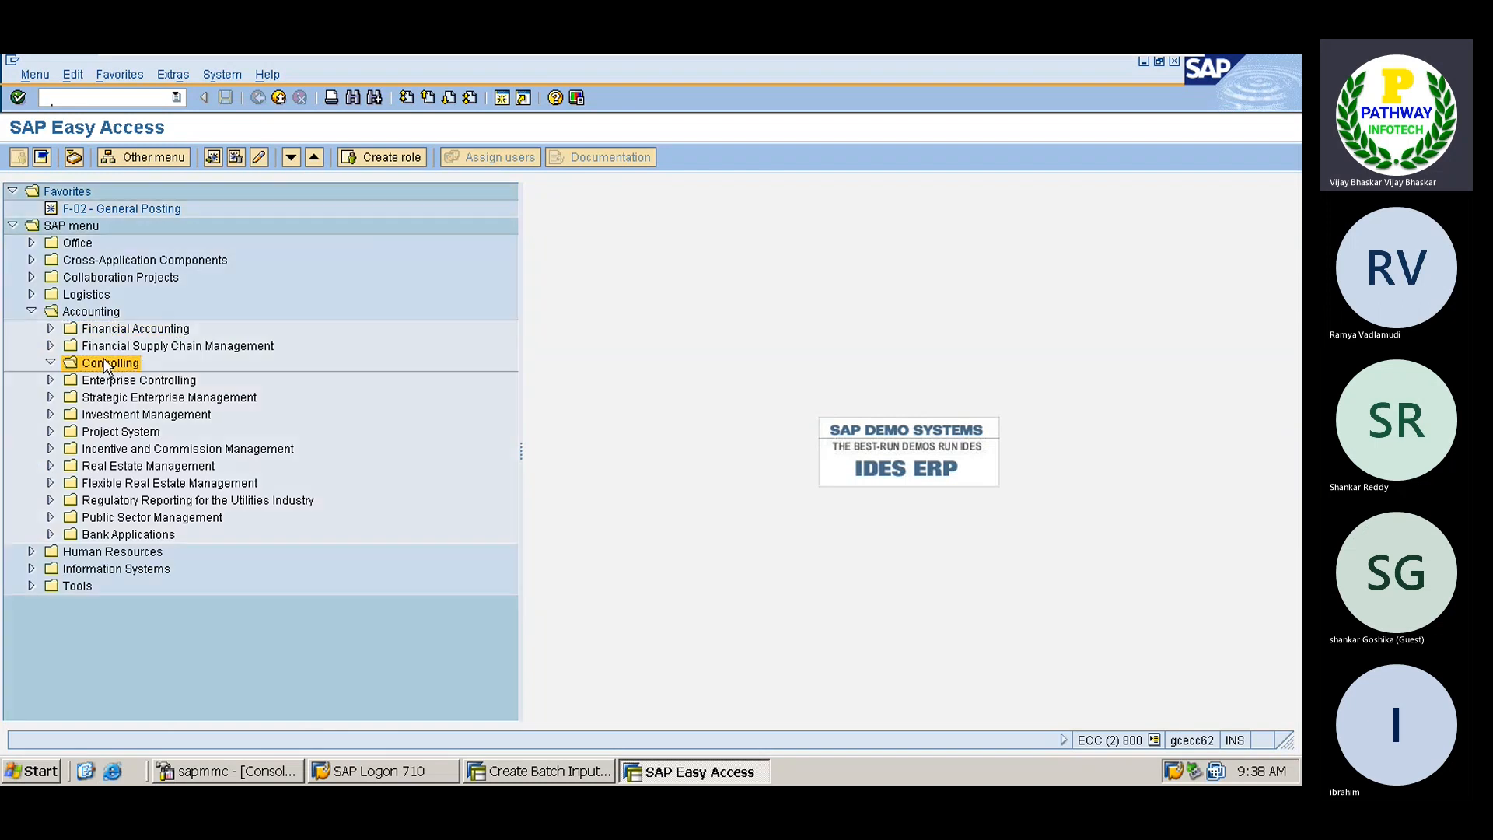
{"action": "key", "text": "Down"}
{"action": "key", "text": "Right"}
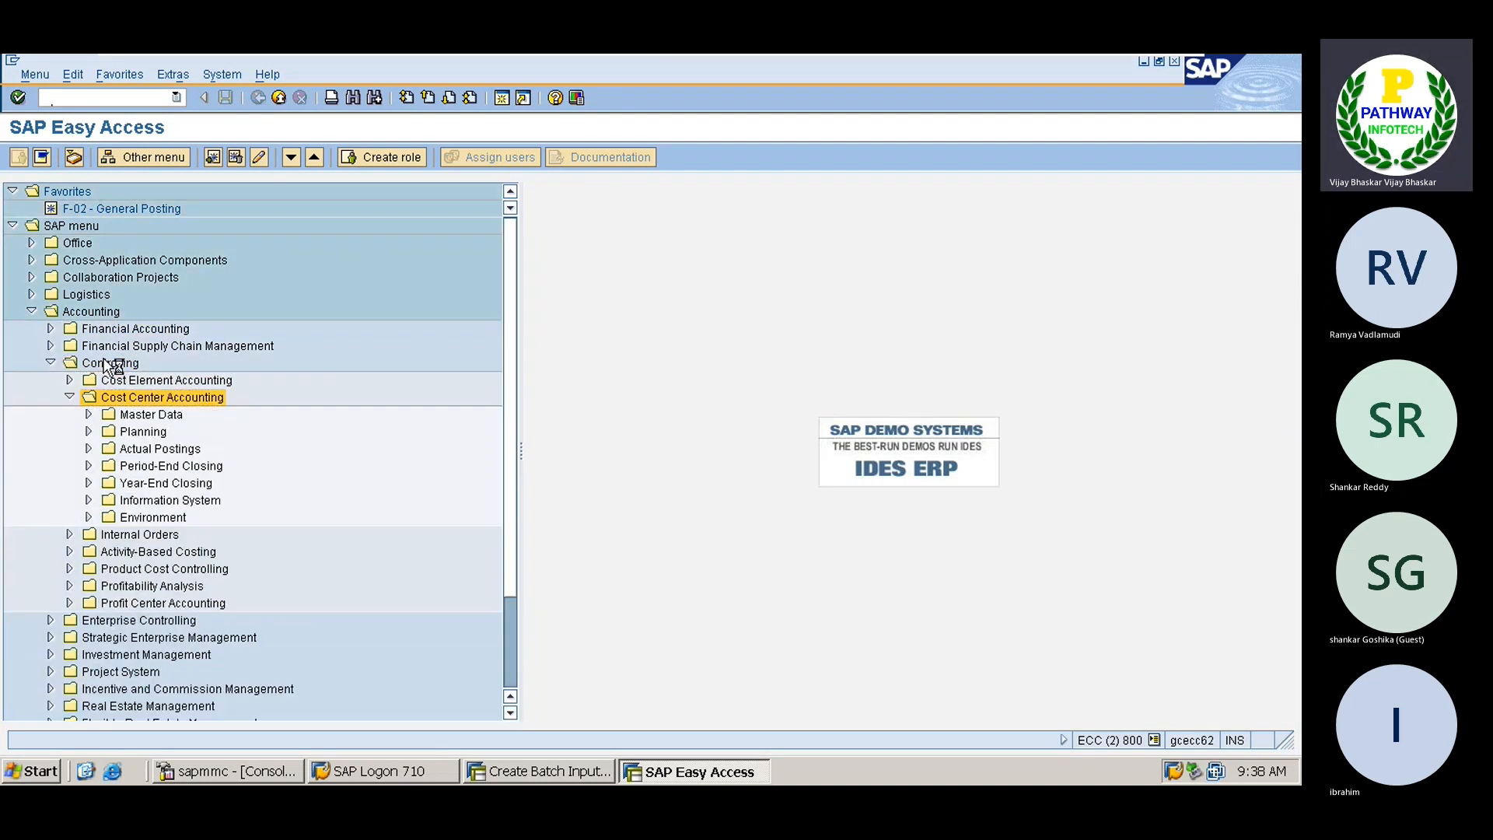
{"action": "key", "text": "Down"}
{"action": "key", "text": "Right"}
{"action": "key", "text": "Down"}
{"action": "key", "text": "Right"}
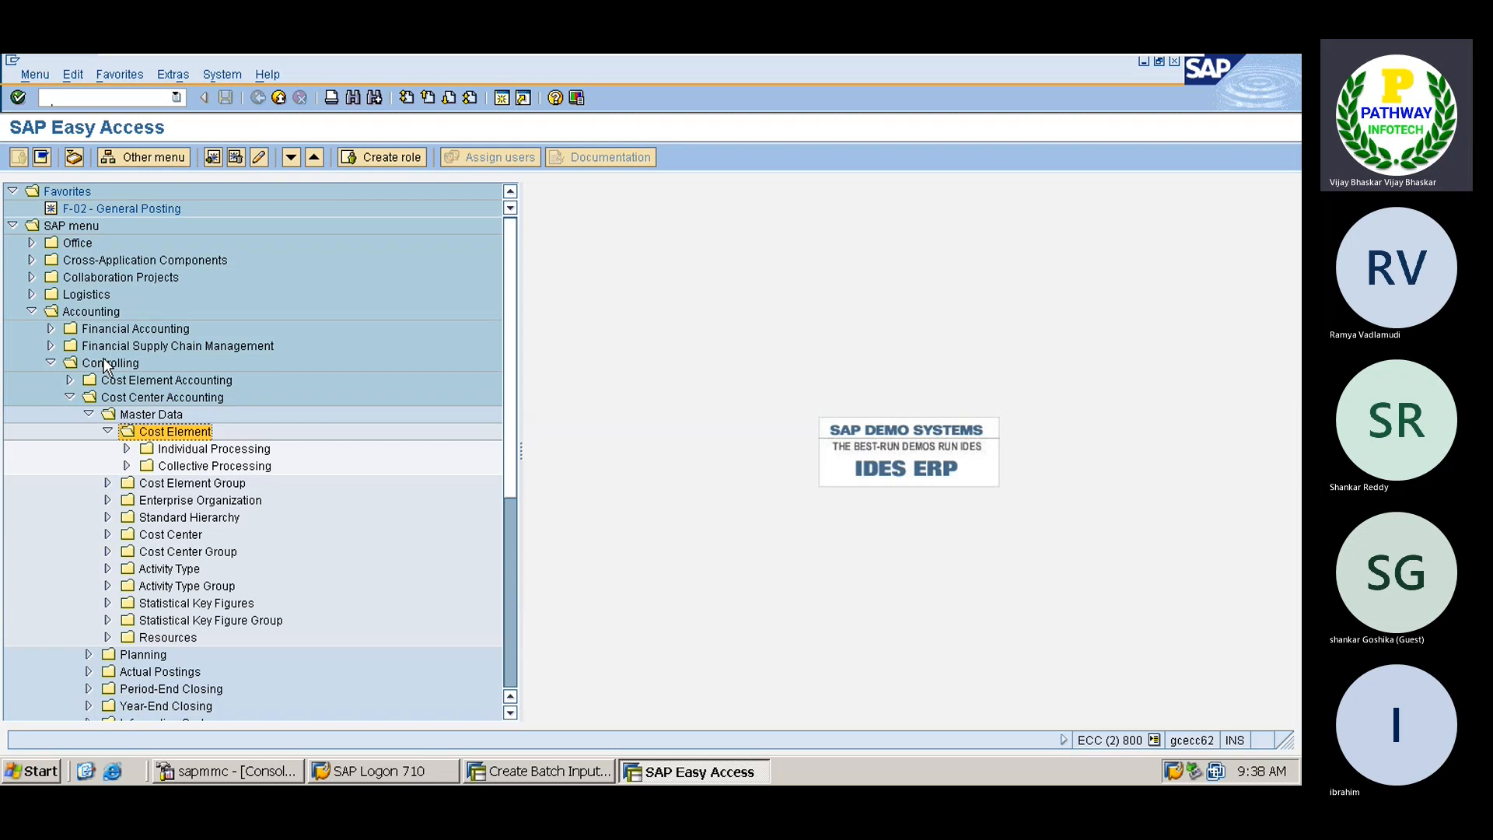
{"action": "key", "text": "Left"}
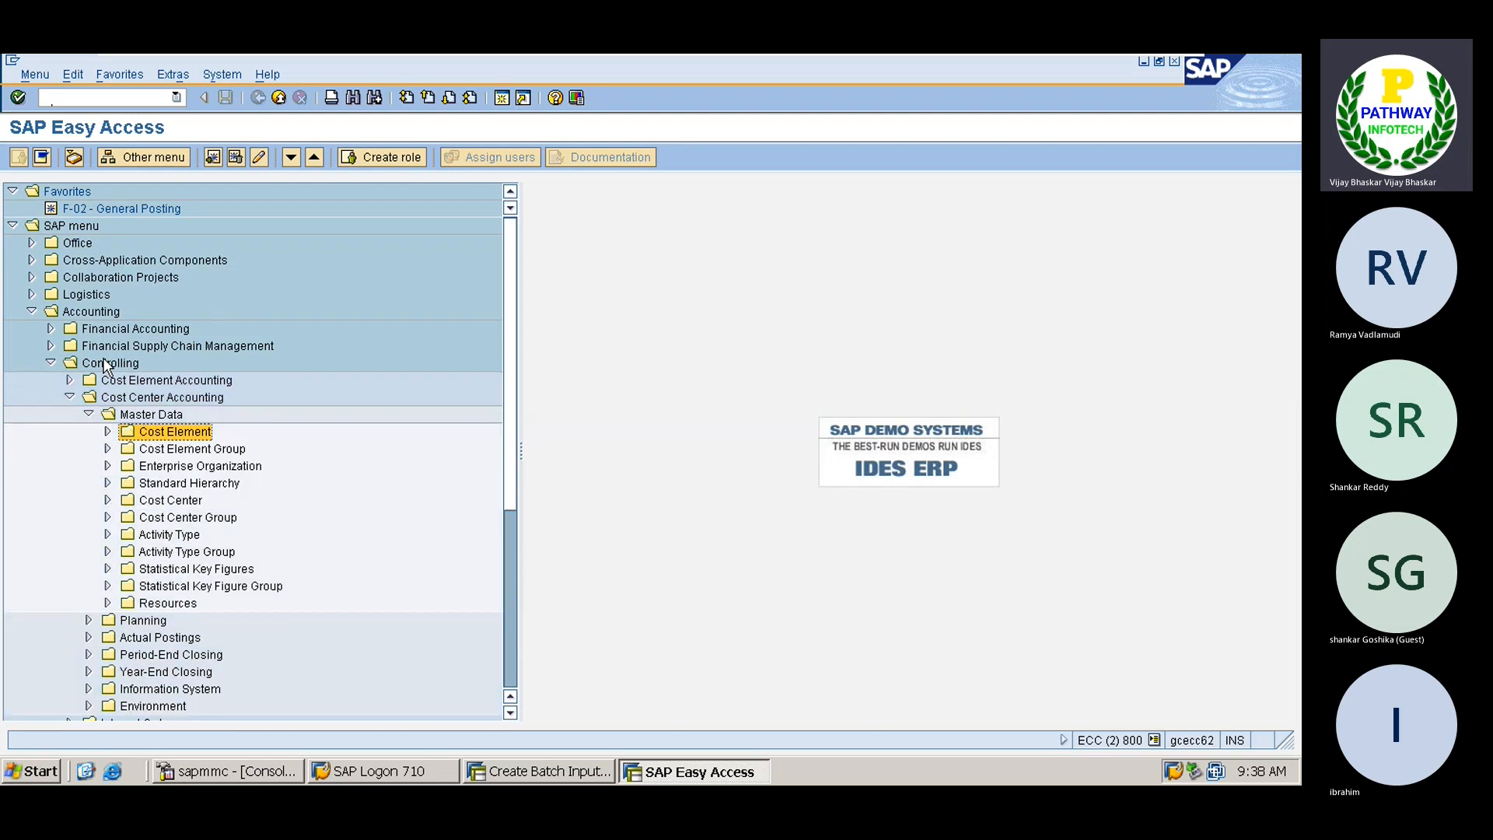
{"action": "key", "text": "Down"}
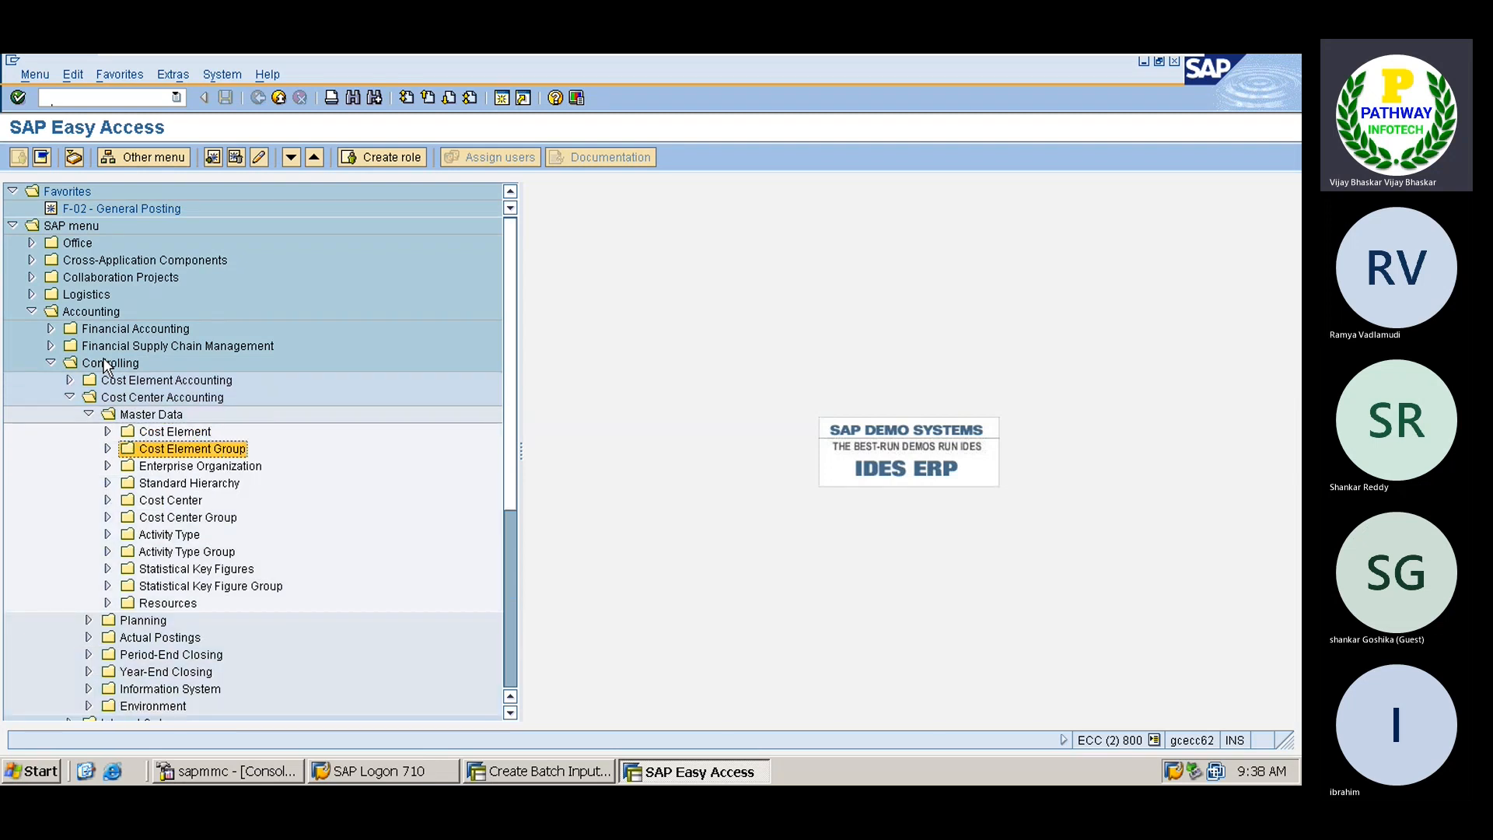
{"action": "key", "text": "Up"}
{"action": "key", "text": "Up"}
{"action": "key", "text": "Left"}
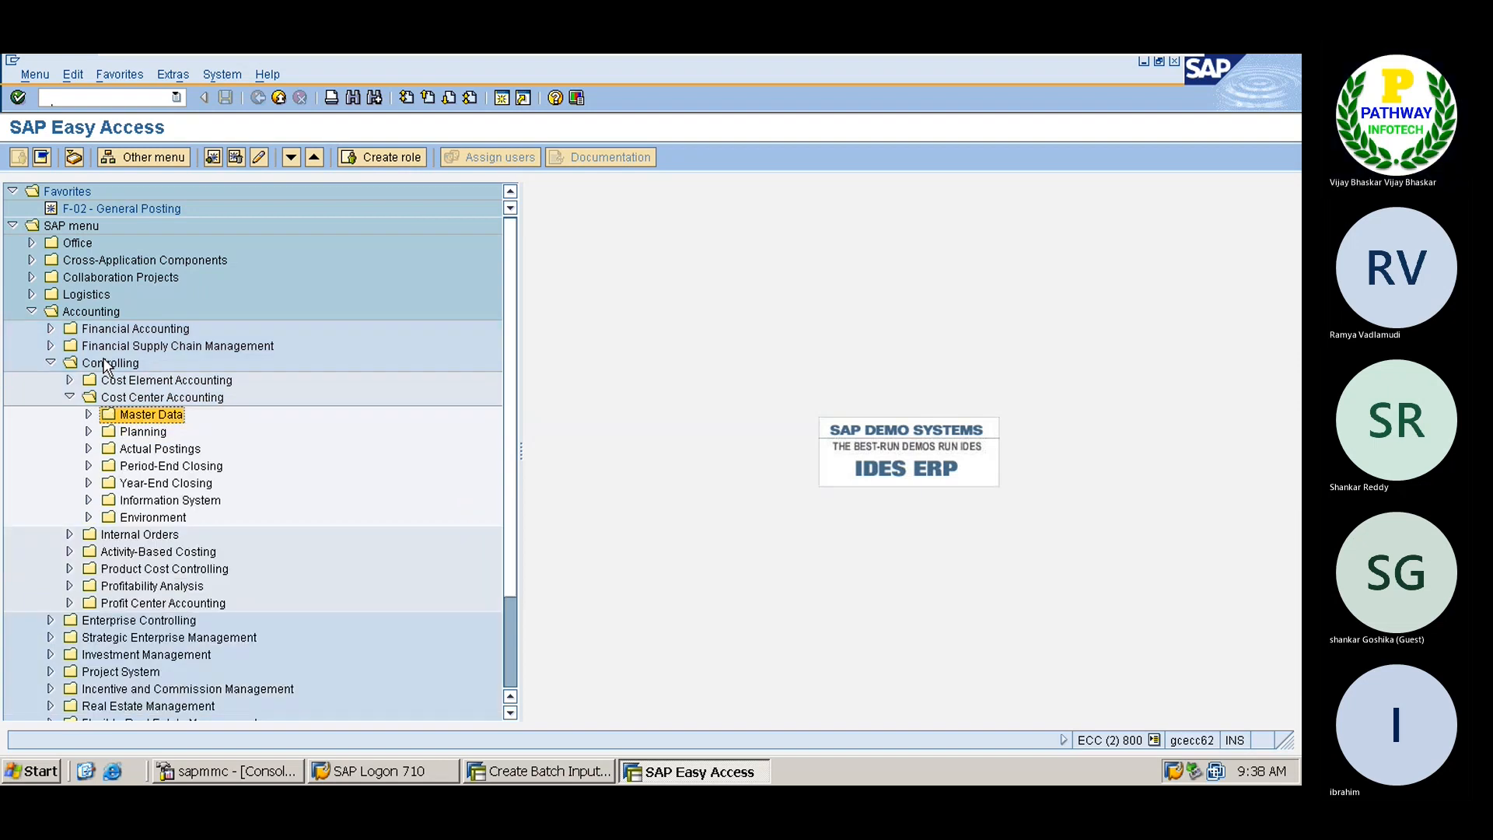
Expand Cost Center > Individual Processing and launch KS01 - Create
{"action": "key", "text": "Right"}
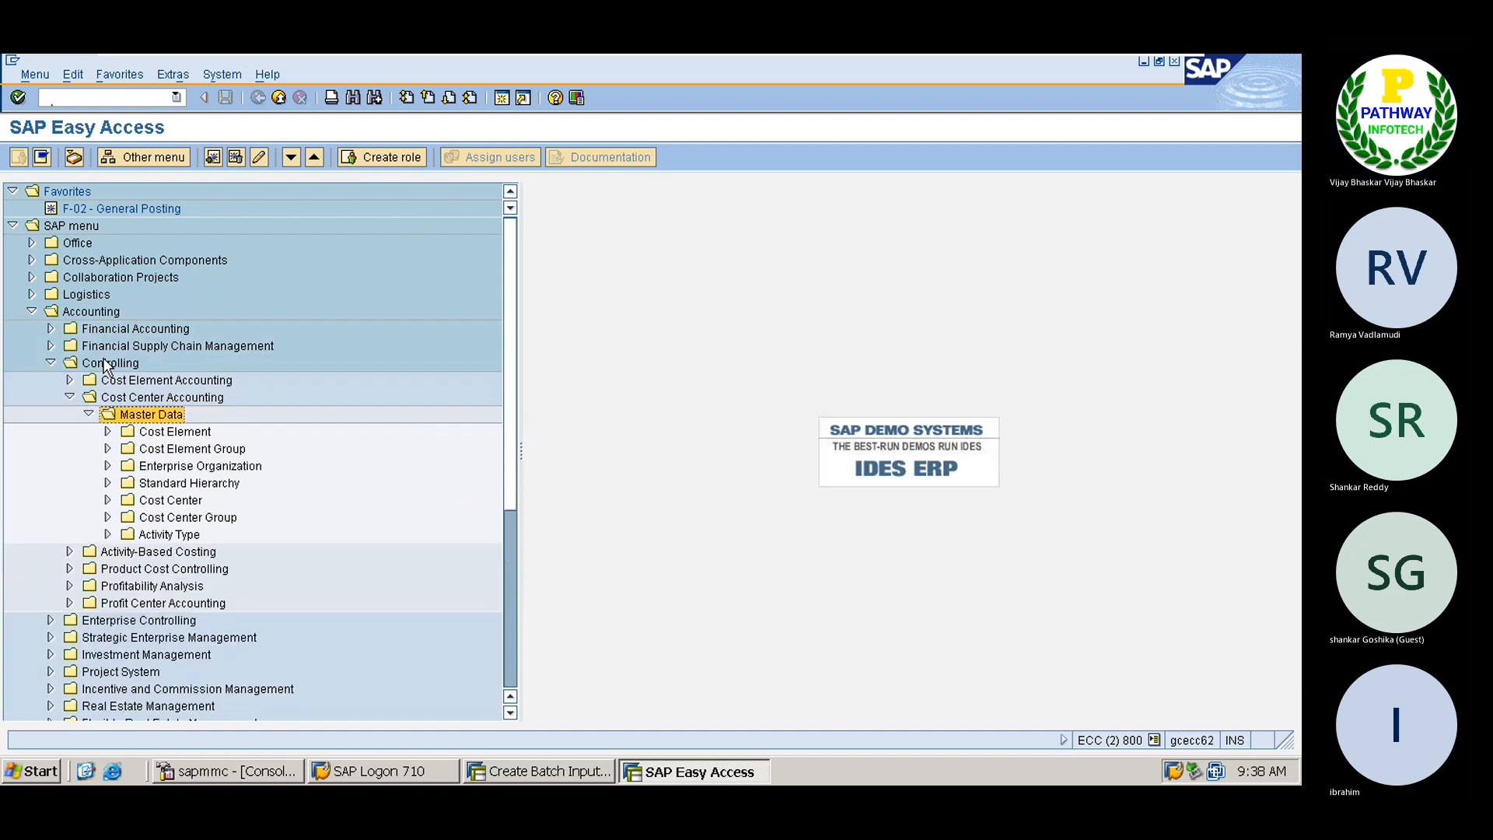
{"action": "key", "text": "Down"}
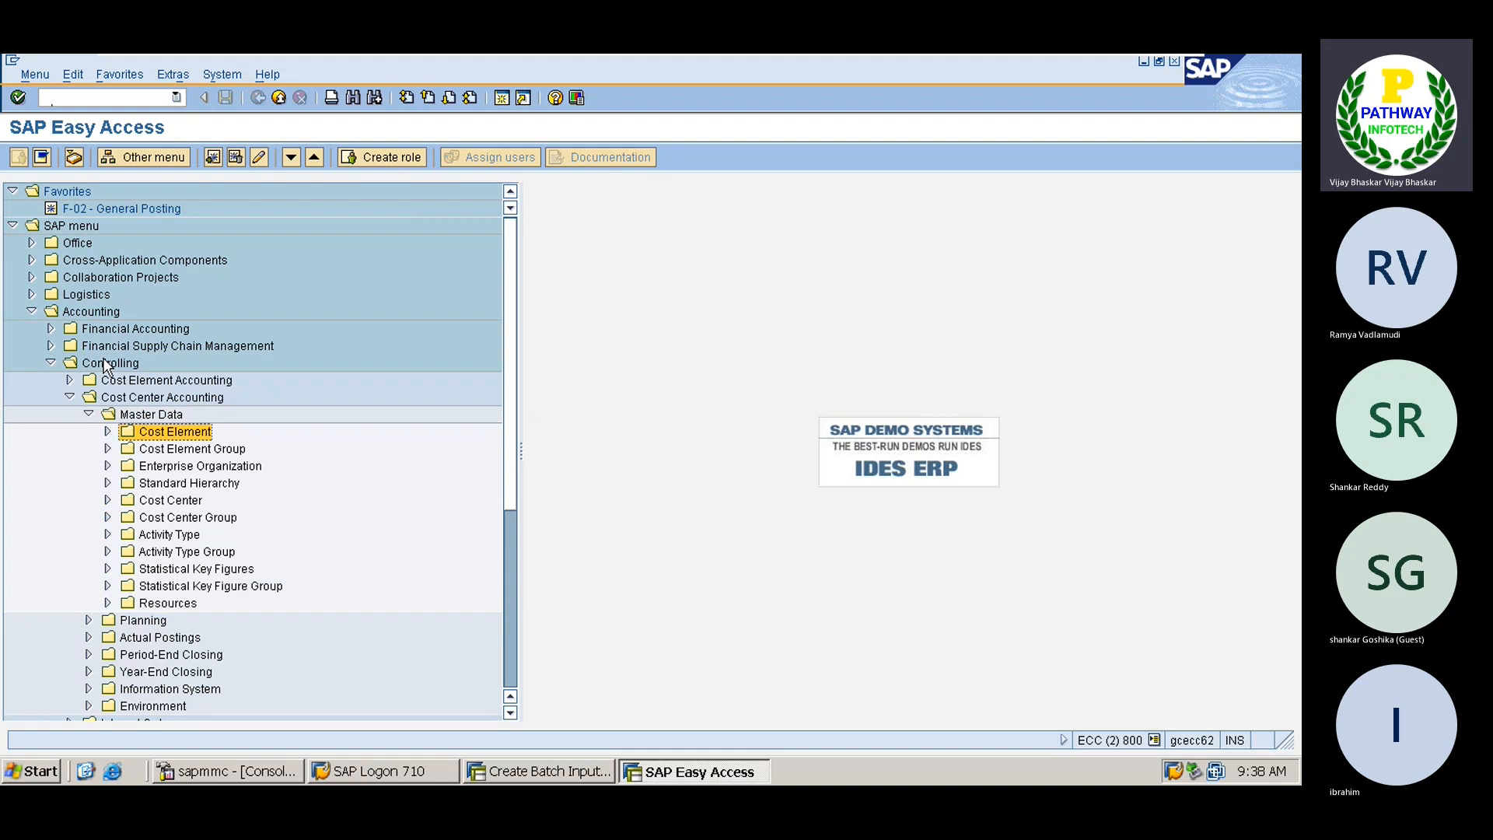
{"action": "key", "text": "Down"}
{"action": "key", "text": "Down"}
{"action": "key", "text": "Down"}
{"action": "key", "text": "Down"}
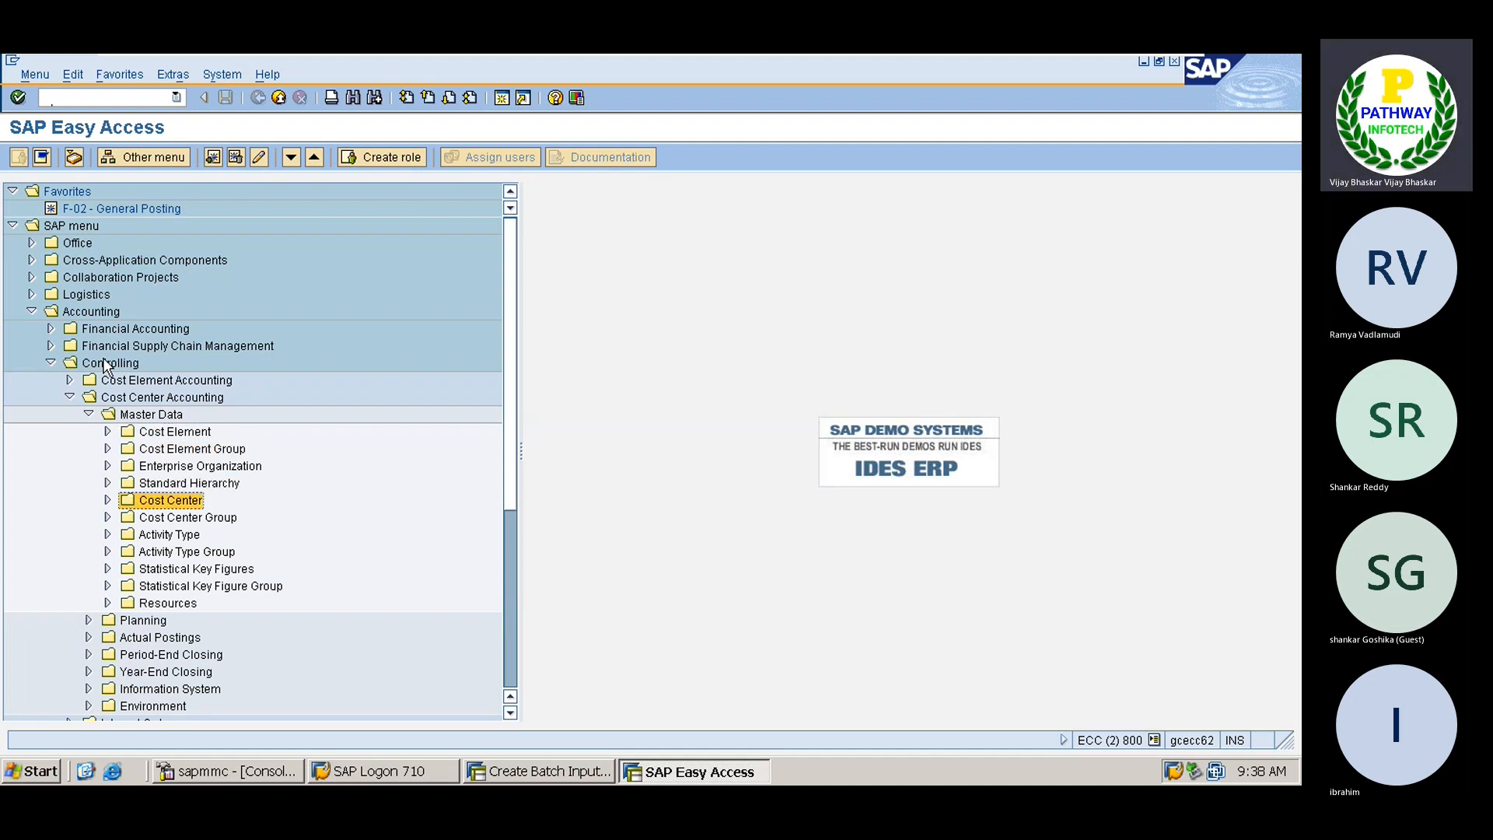
{"action": "key", "text": "Down"}
{"action": "key", "text": "Right"}
{"action": "key", "text": "Left"}
{"action": "key", "text": "Up"}
{"action": "key", "text": "Right"}
{"action": "key", "text": "Down"}
{"action": "key", "text": "Right"}
{"action": "key", "text": "Down"}
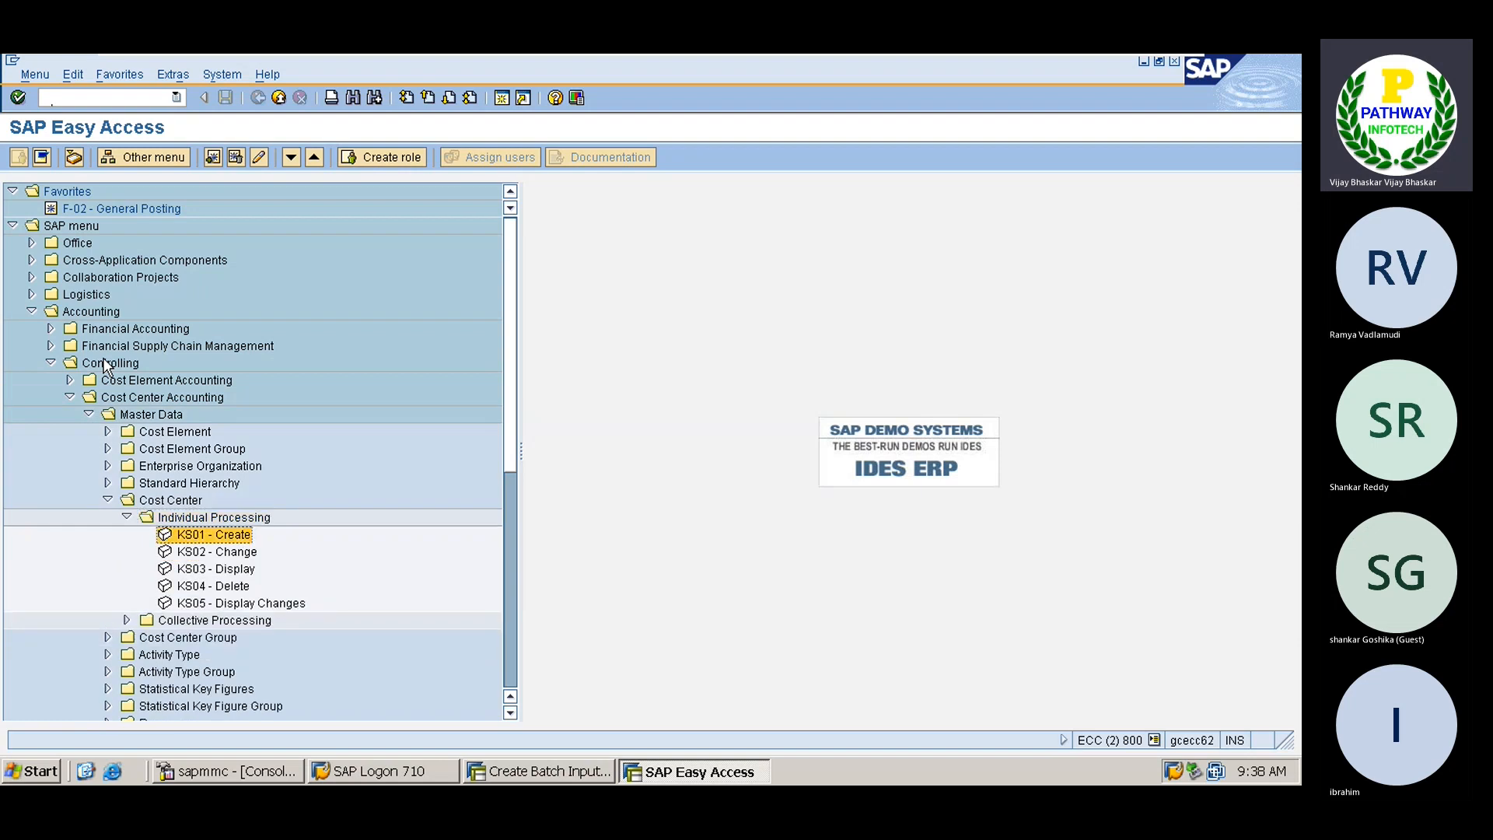
{"action": "key", "text": "Return"}
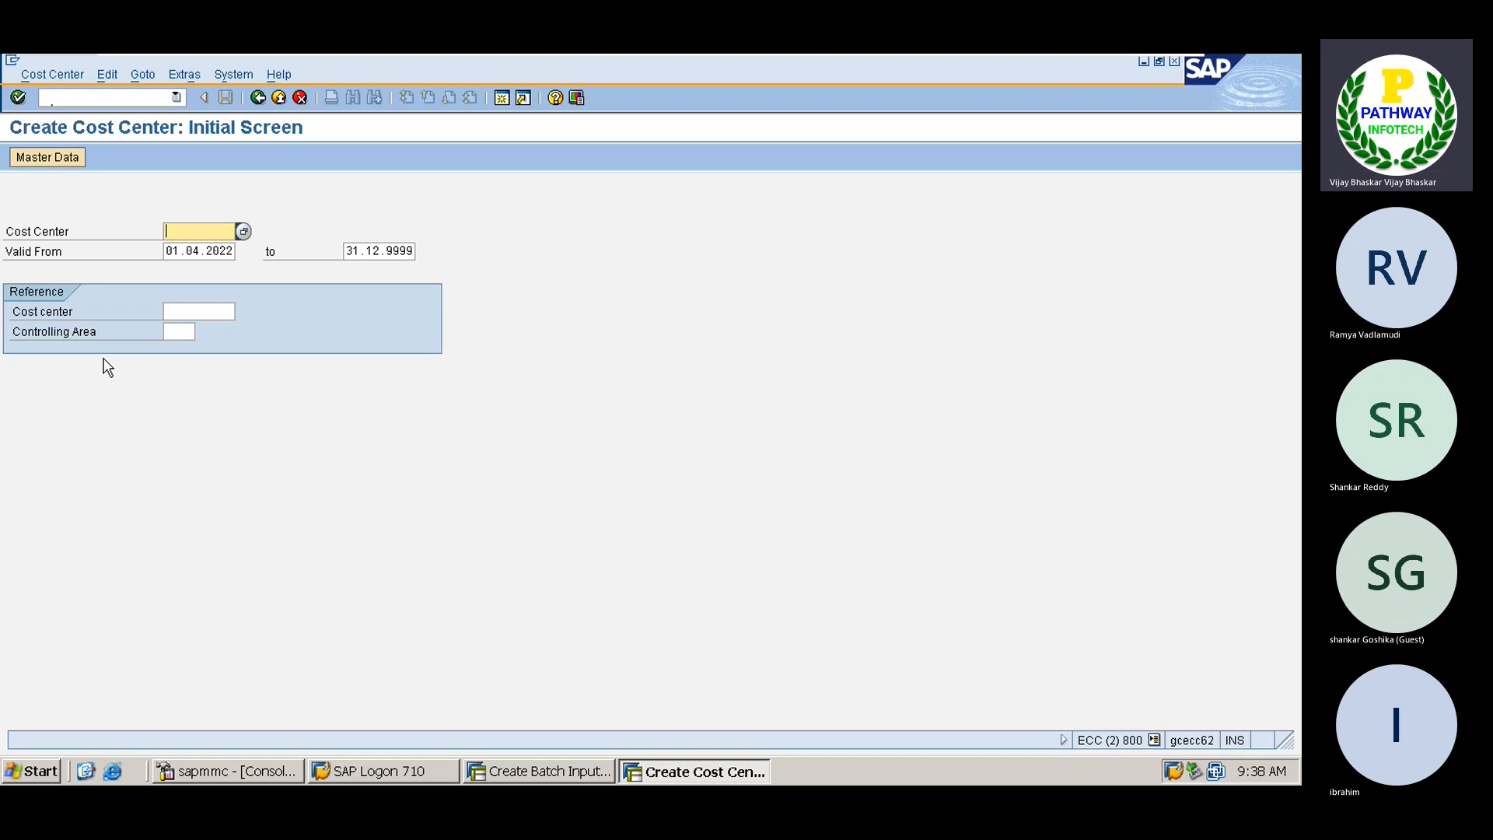
Enter cost center ID FIANCE-DEP and proceed to the basic data screen
{"action": "type", "text": "FINC"}
{"action": "key", "text": "BackSpace"}
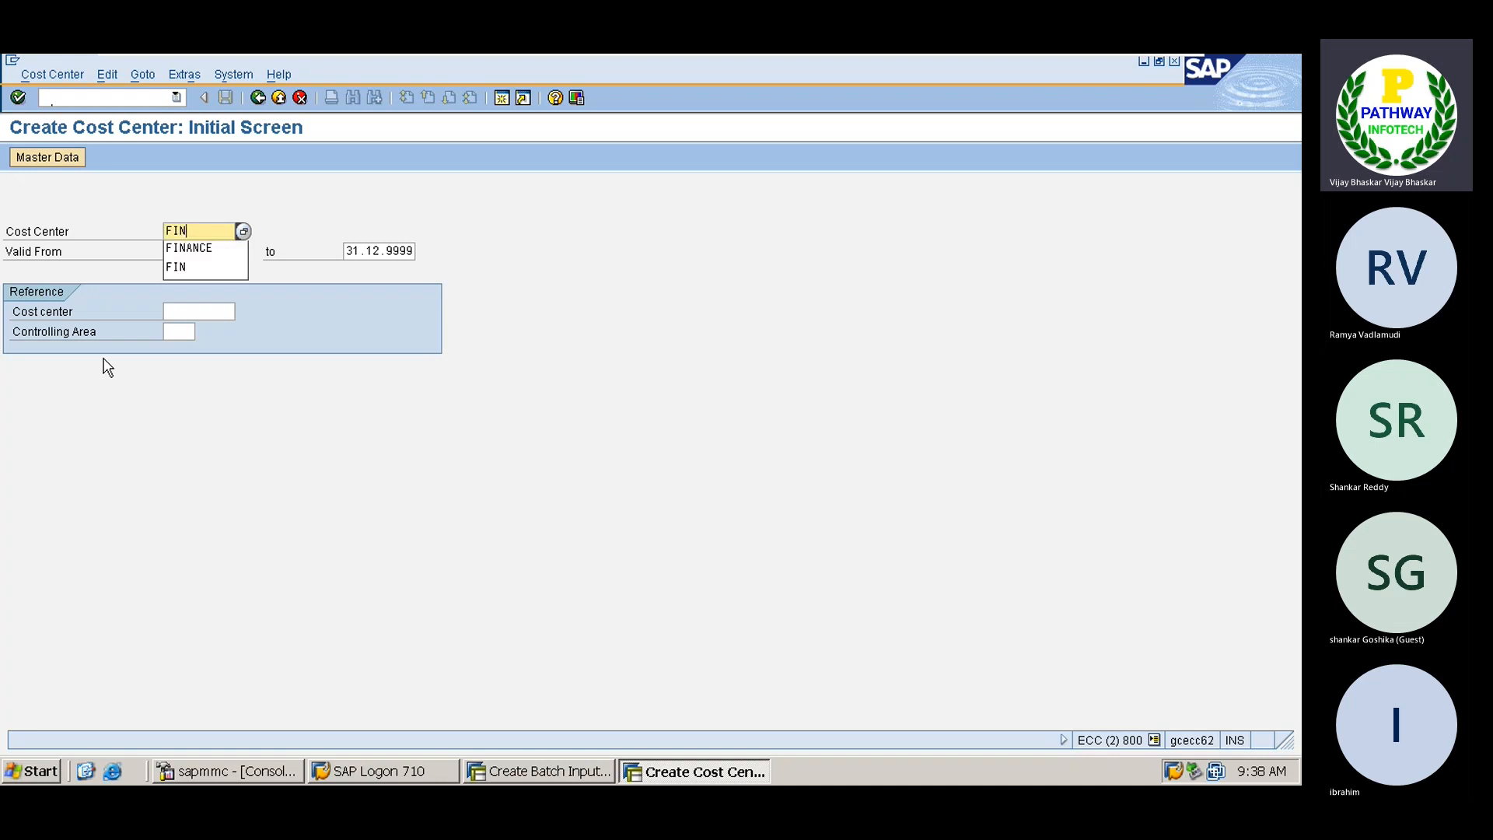
{"action": "type", "text": "nance"}
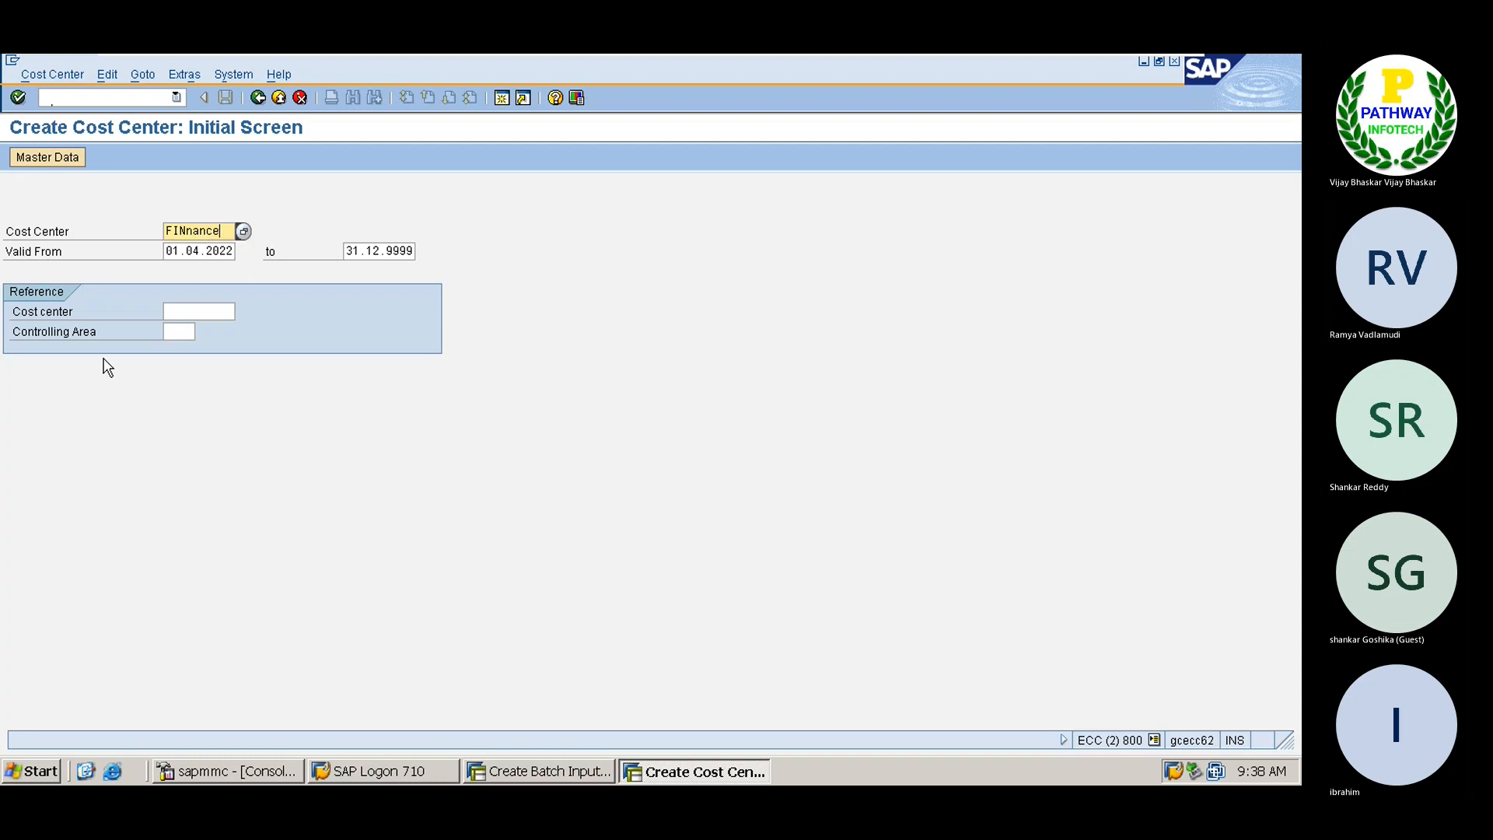
{"action": "key", "text": "BackSpace"}
{"action": "key", "text": "BackSpace"}
{"action": "key", "text": "BackSpace"}
{"action": "key", "text": "BackSpace"}
{"action": "key", "text": "BackSpace"}
{"action": "key", "text": "BackSpace"}
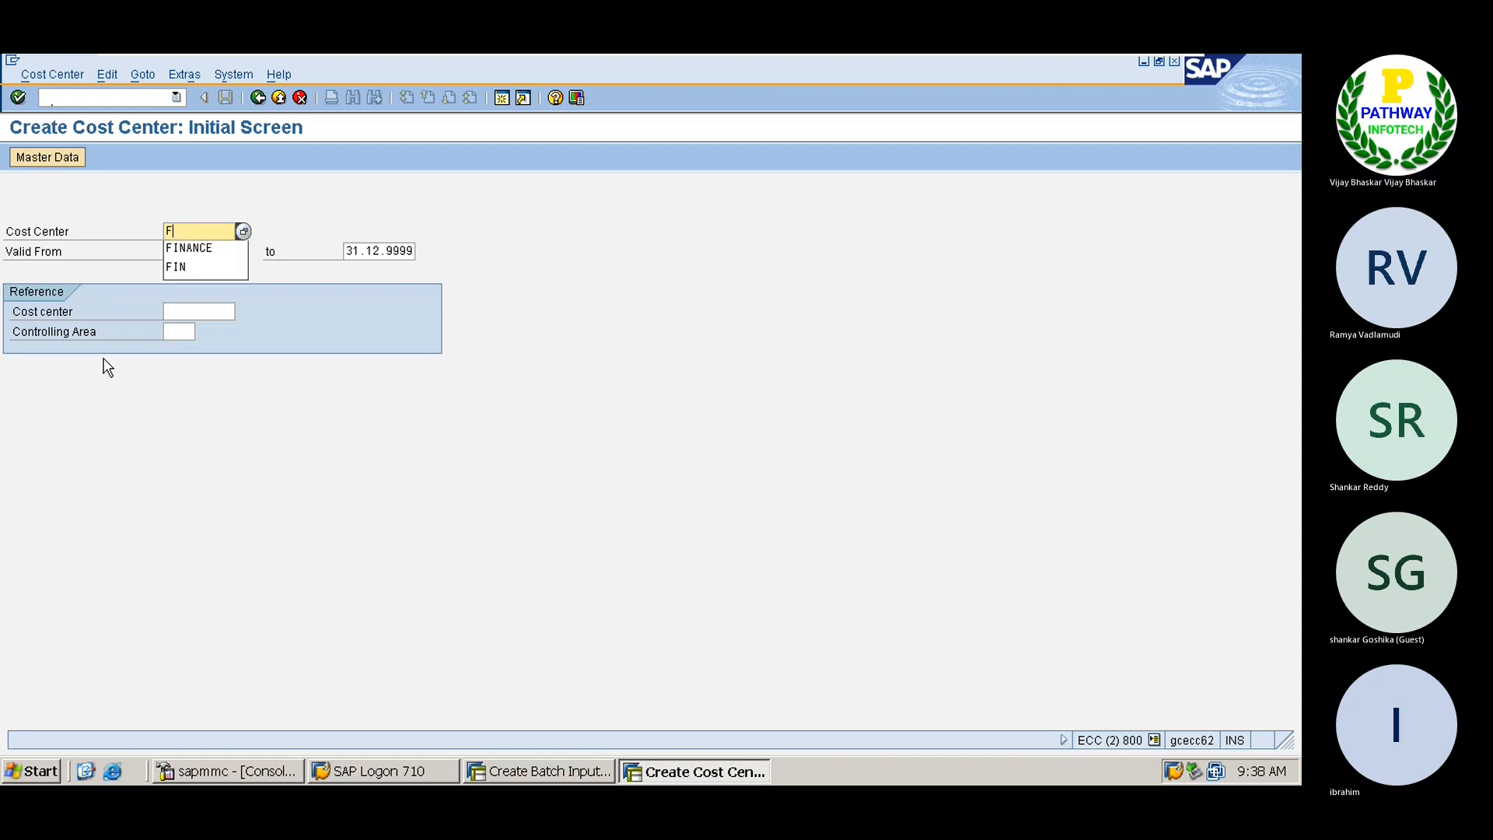
{"action": "type", "text": "IANCE"}
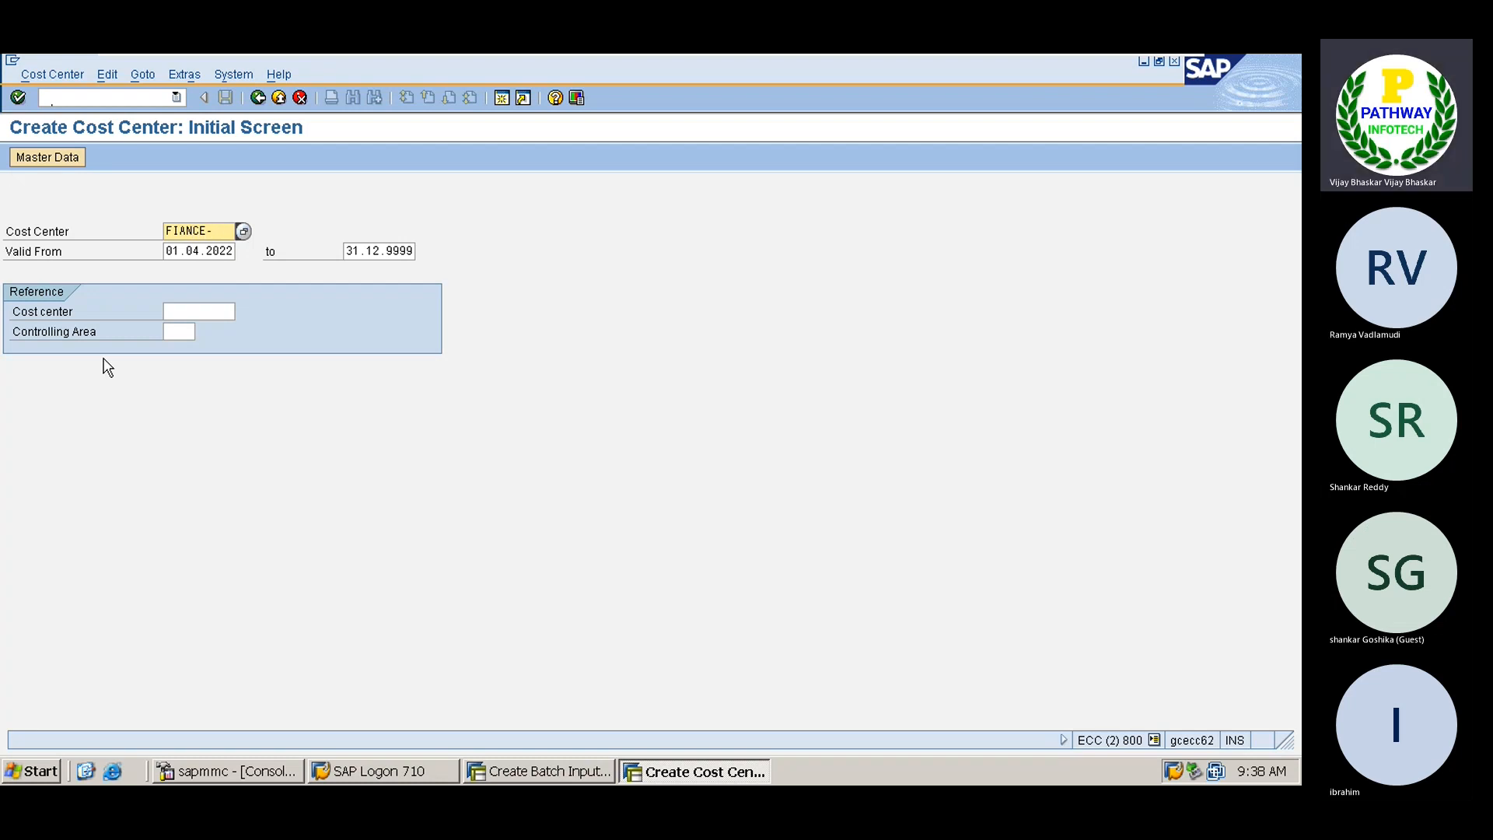
{"action": "type", "text": "-DEP"}
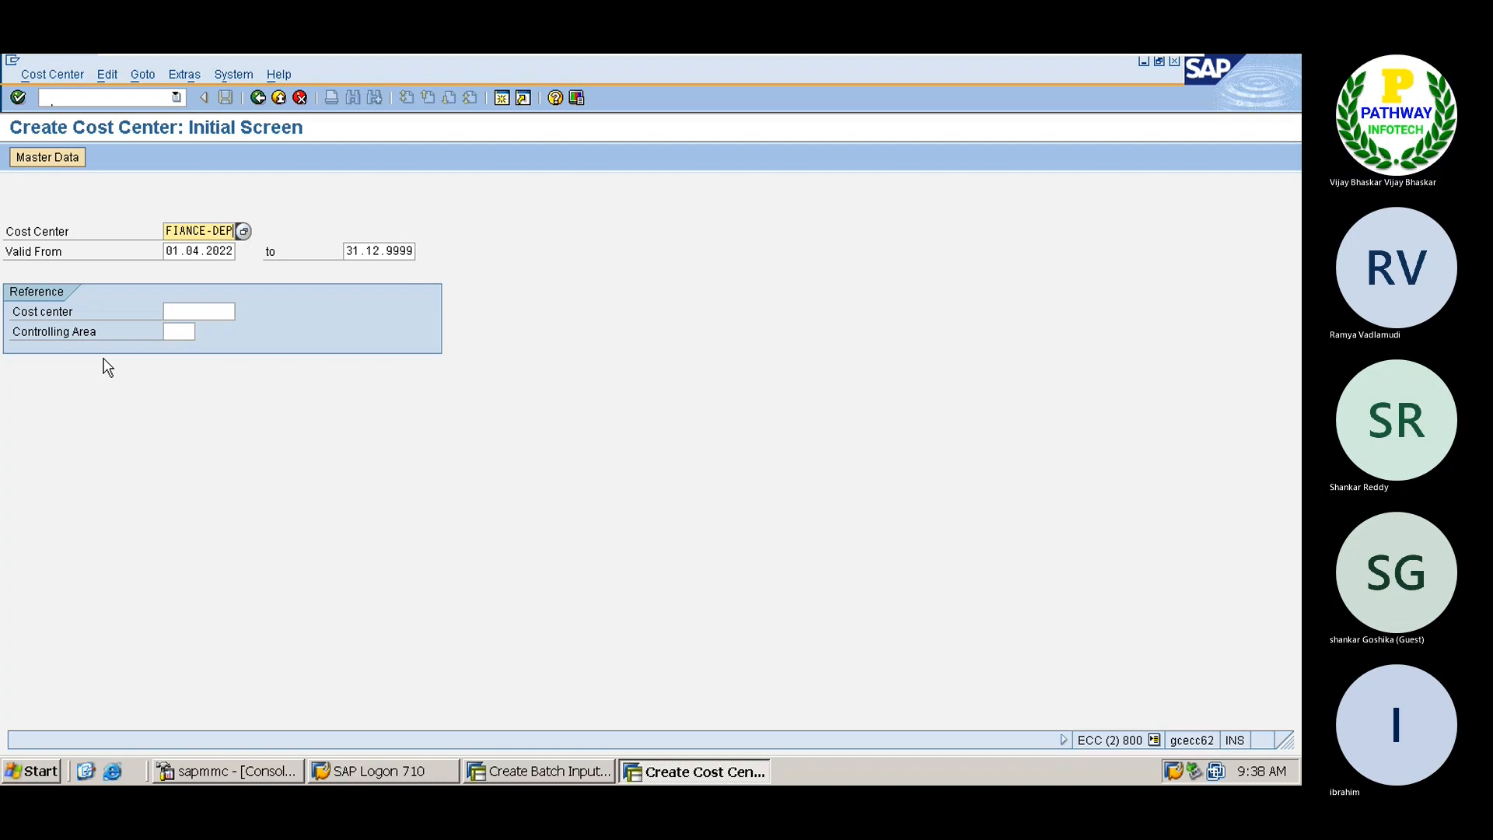
{"action": "key", "text": "Return"}
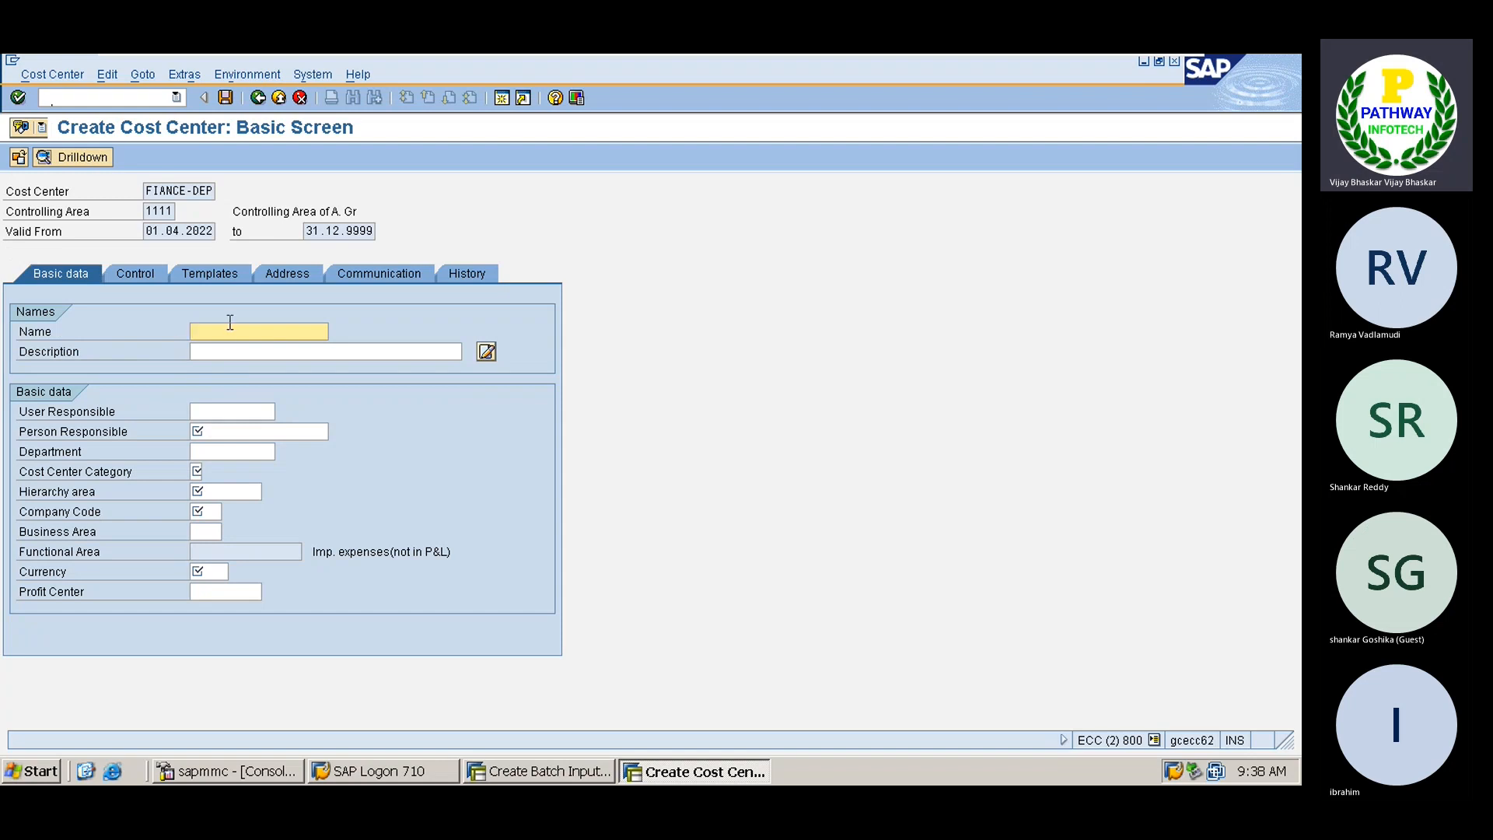
Enter 'Finace Department' as name and description, the person responsible, and category 4 Administration
{"action": "type", "text": "Fianc"}
{"action": "key", "text": "BackSpace"}
{"action": "key", "text": "BackSpace"}
{"action": "key", "text": "BackSpace"}
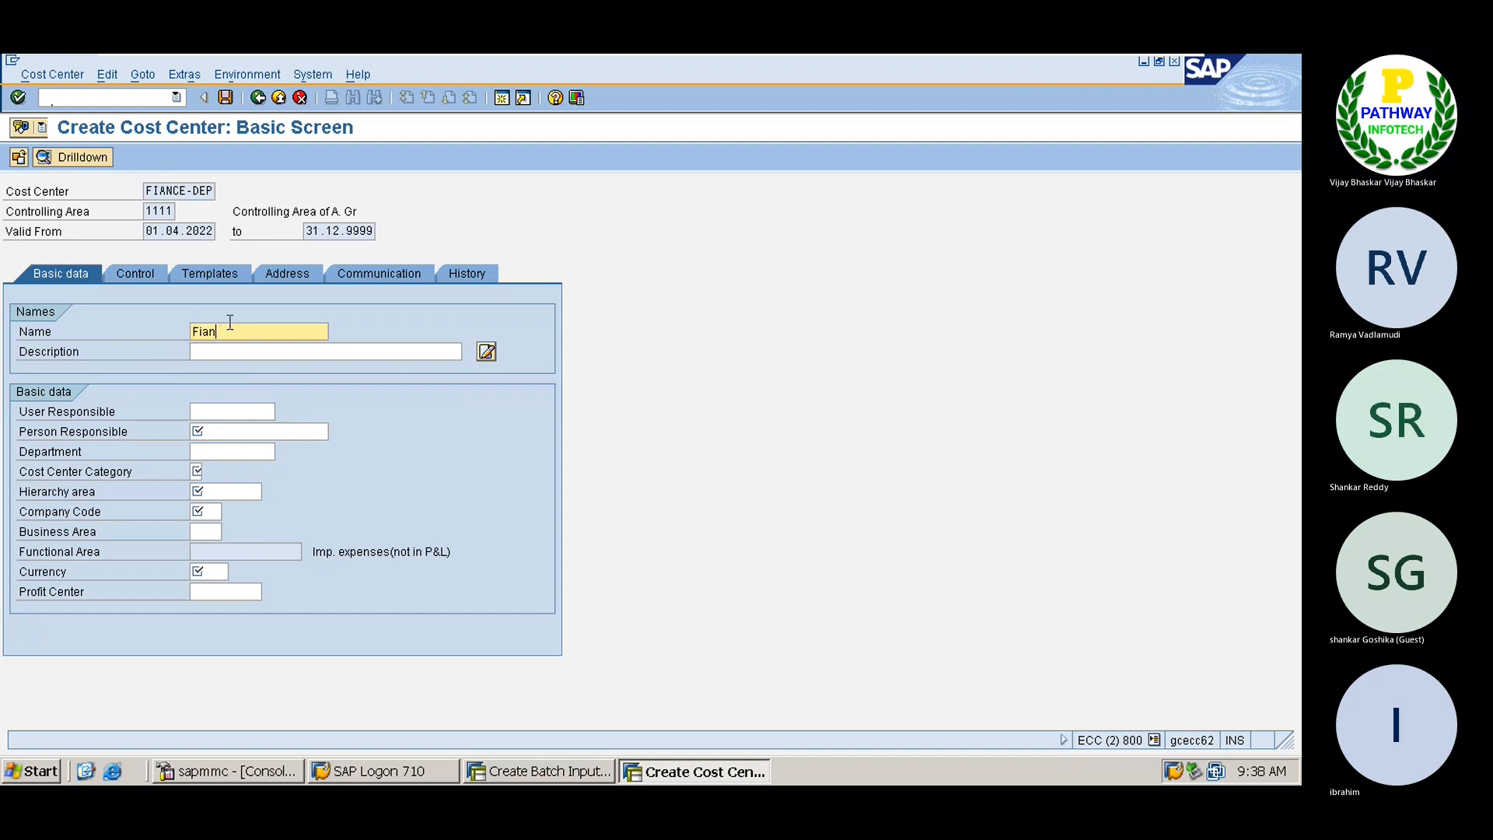
{"action": "type", "text": "nace Department"}
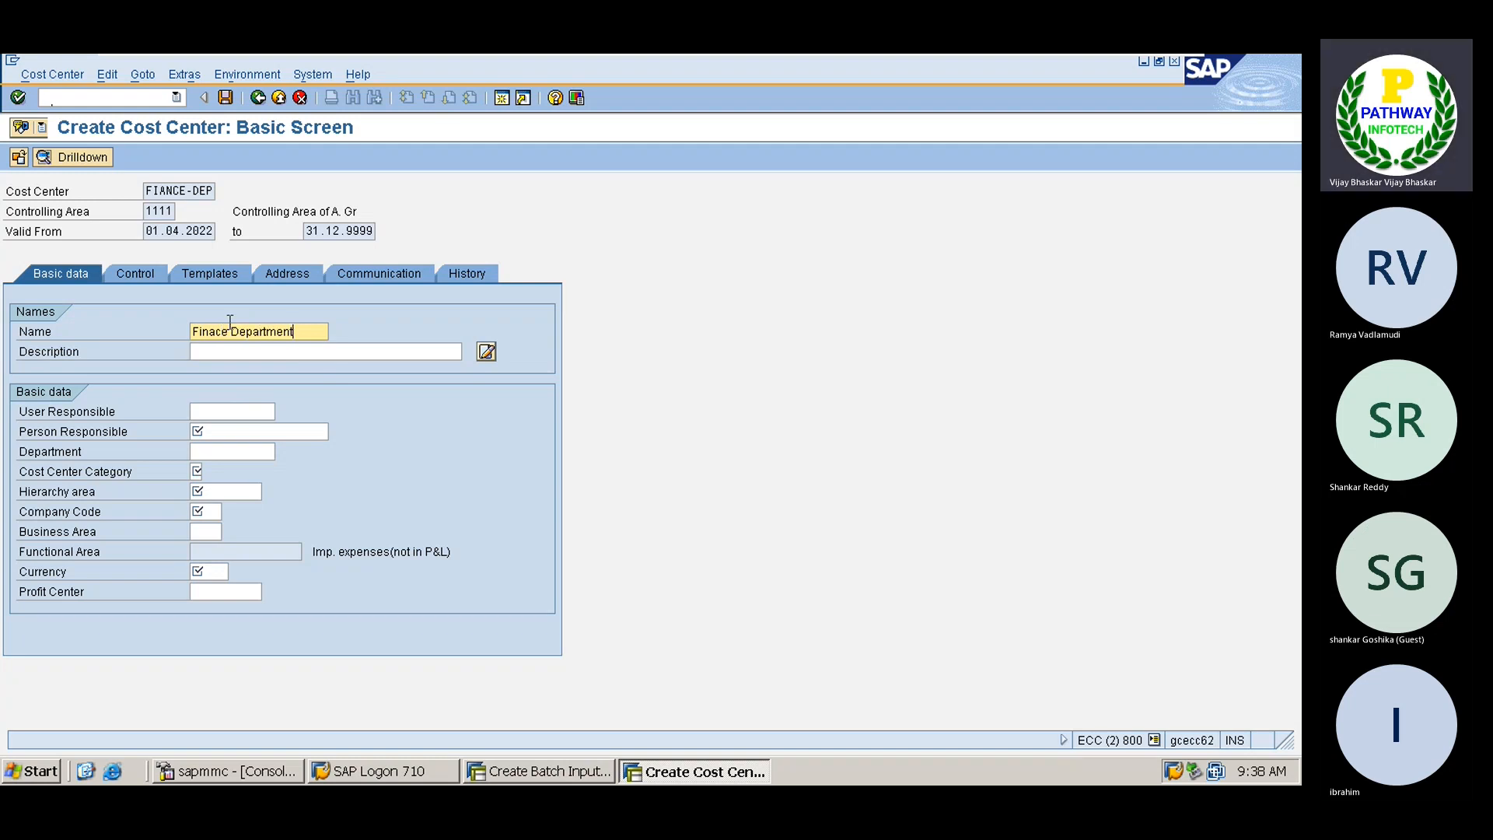
{"action": "left_click_drag", "start_coordinate": [296, 331], "coordinate": [194, 333]}
{"action": "key", "text": "ctrl+c"}
{"action": "left_click", "coordinate": [218, 349]}
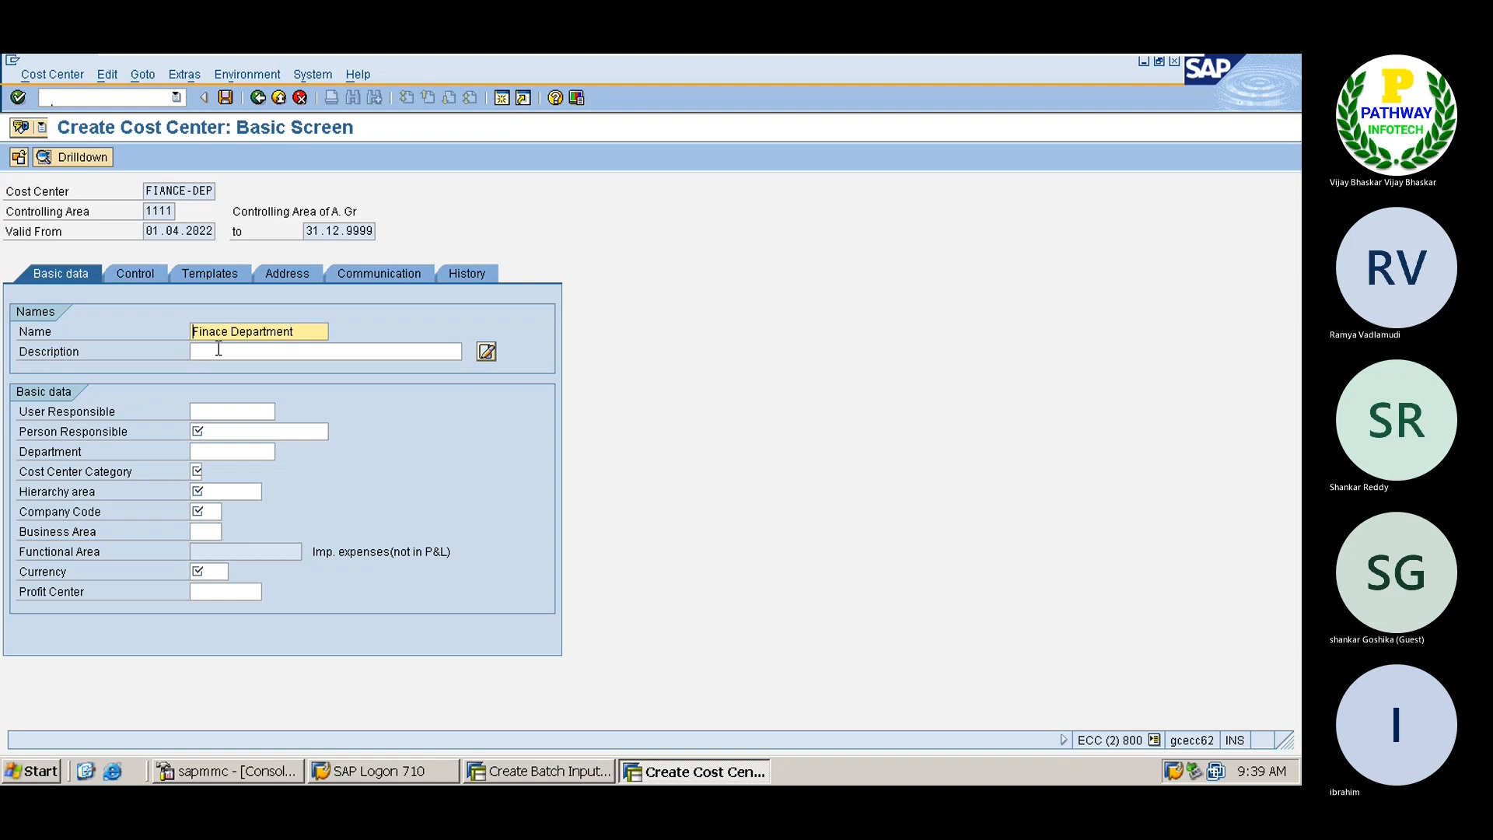
{"action": "key", "text": "ctrl+v"}
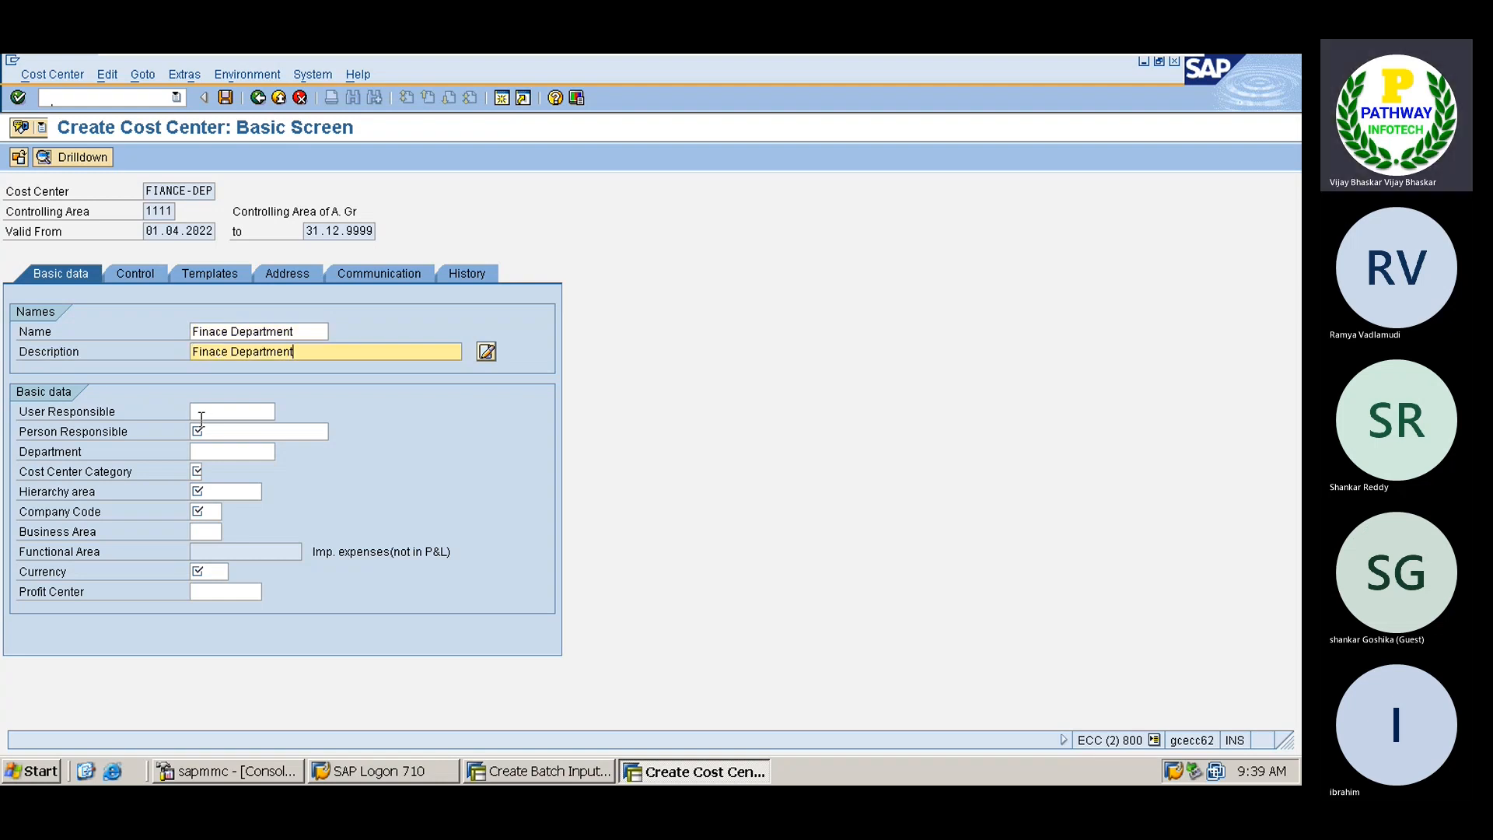
{"action": "left_click", "coordinate": [214, 433]}
{"action": "type", "text": "Ramesh"}
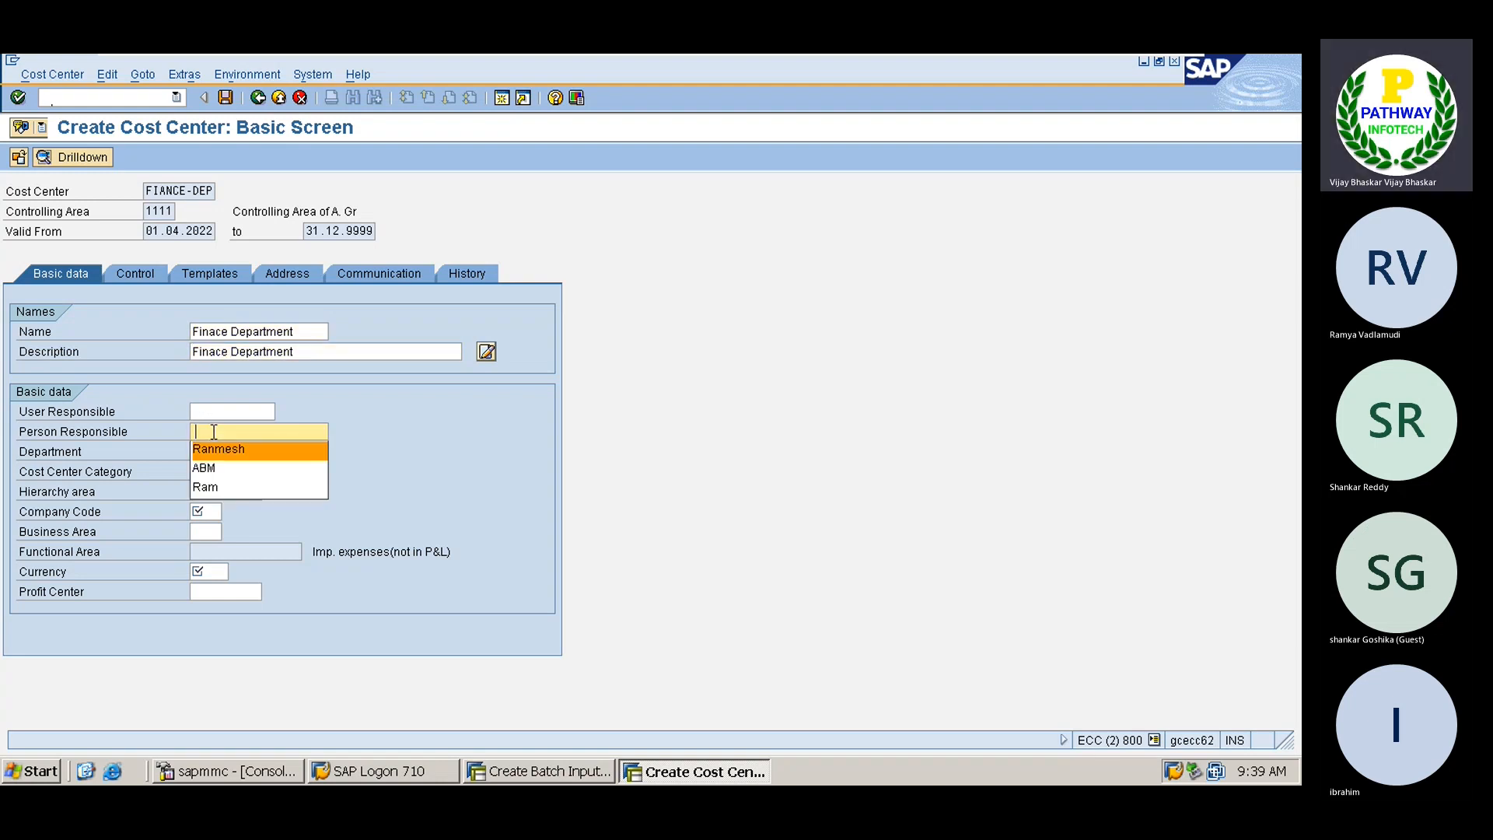
{"action": "key", "text": "Tab"}
{"action": "key", "text": "Tab"}
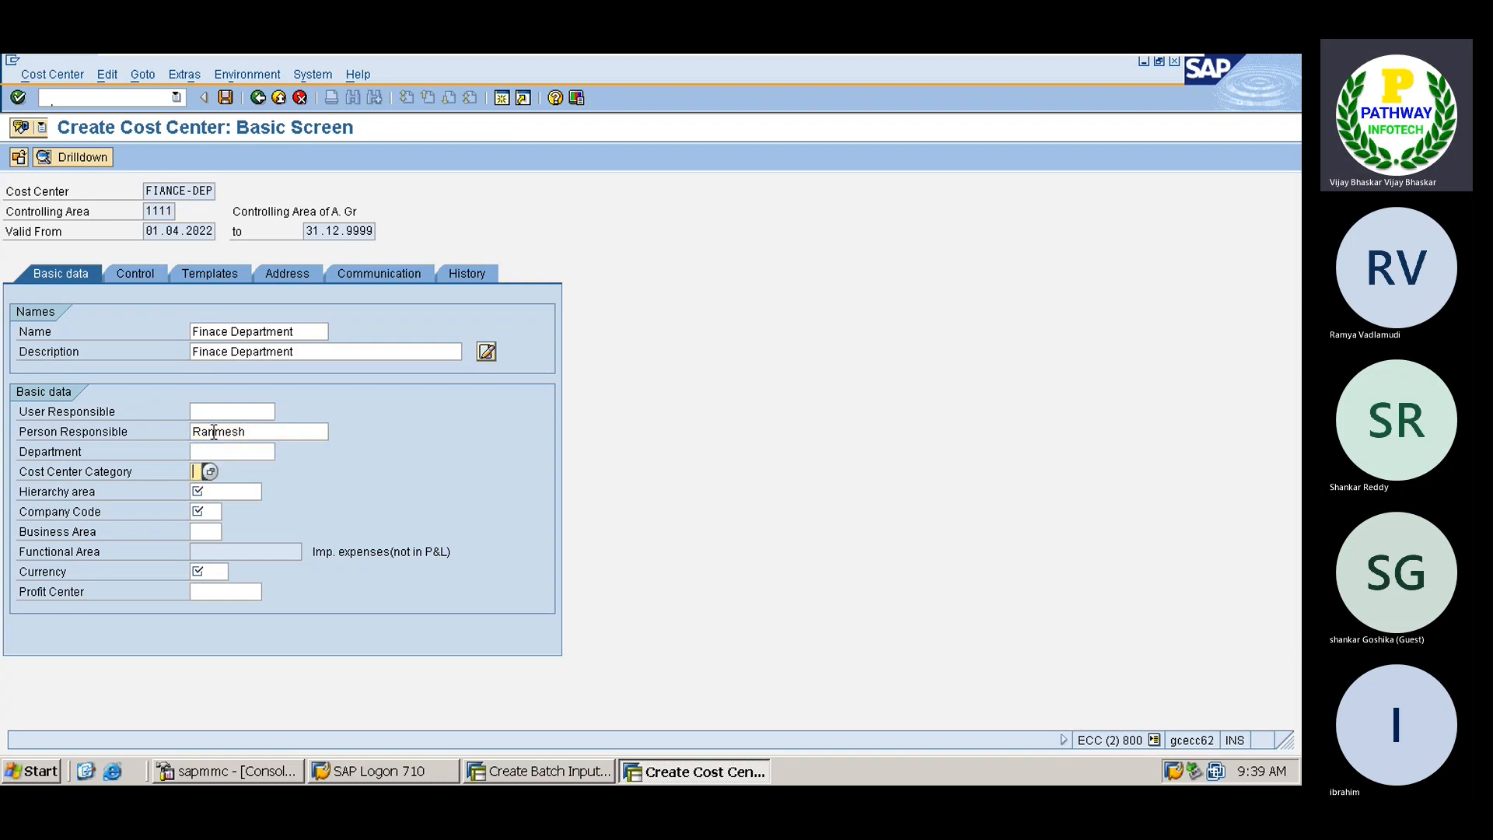
{"action": "left_click", "coordinate": [210, 472]}
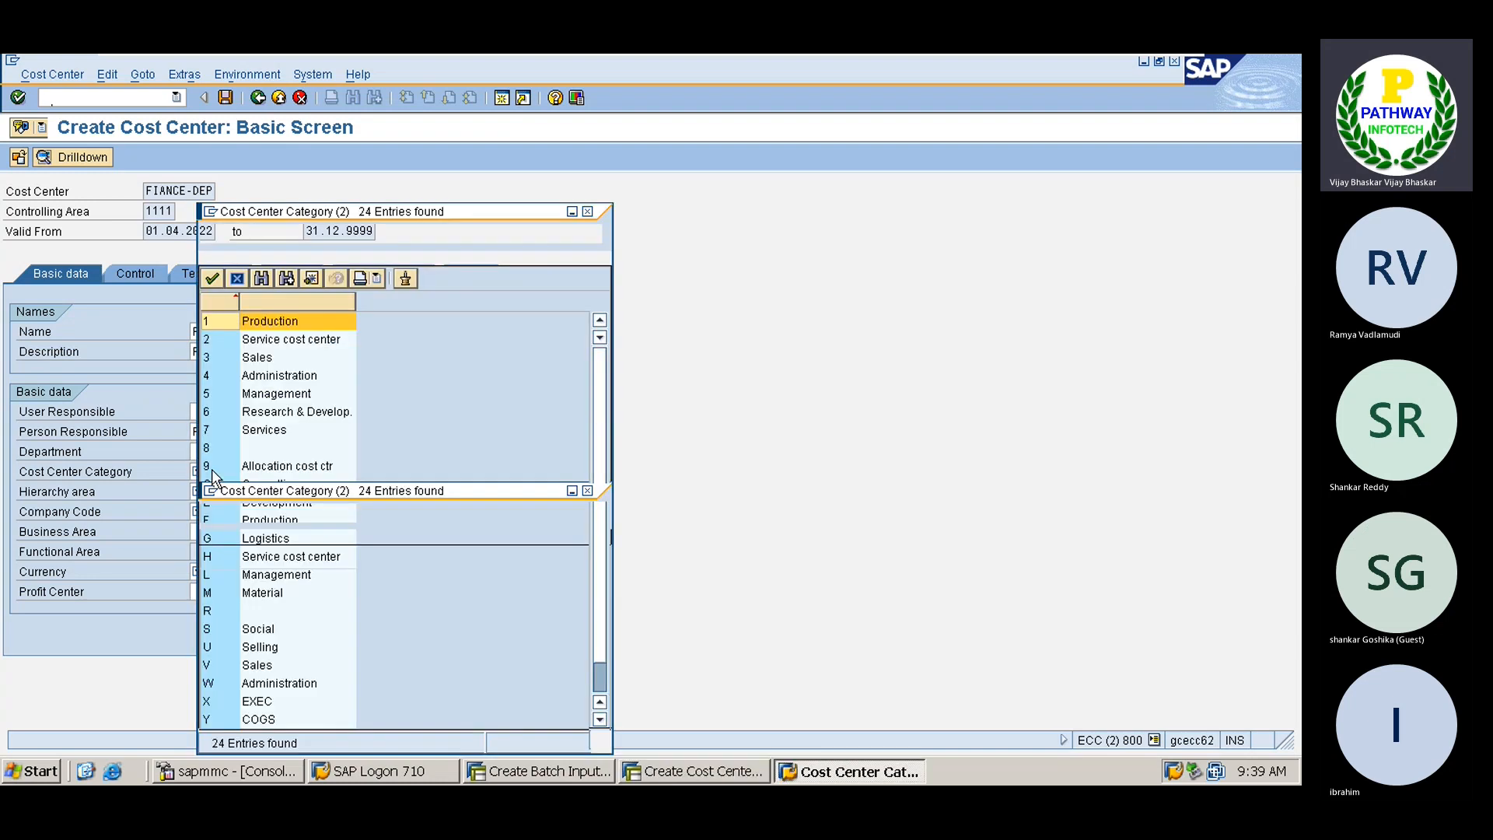
{"action": "double_click", "coordinate": [208, 376]}
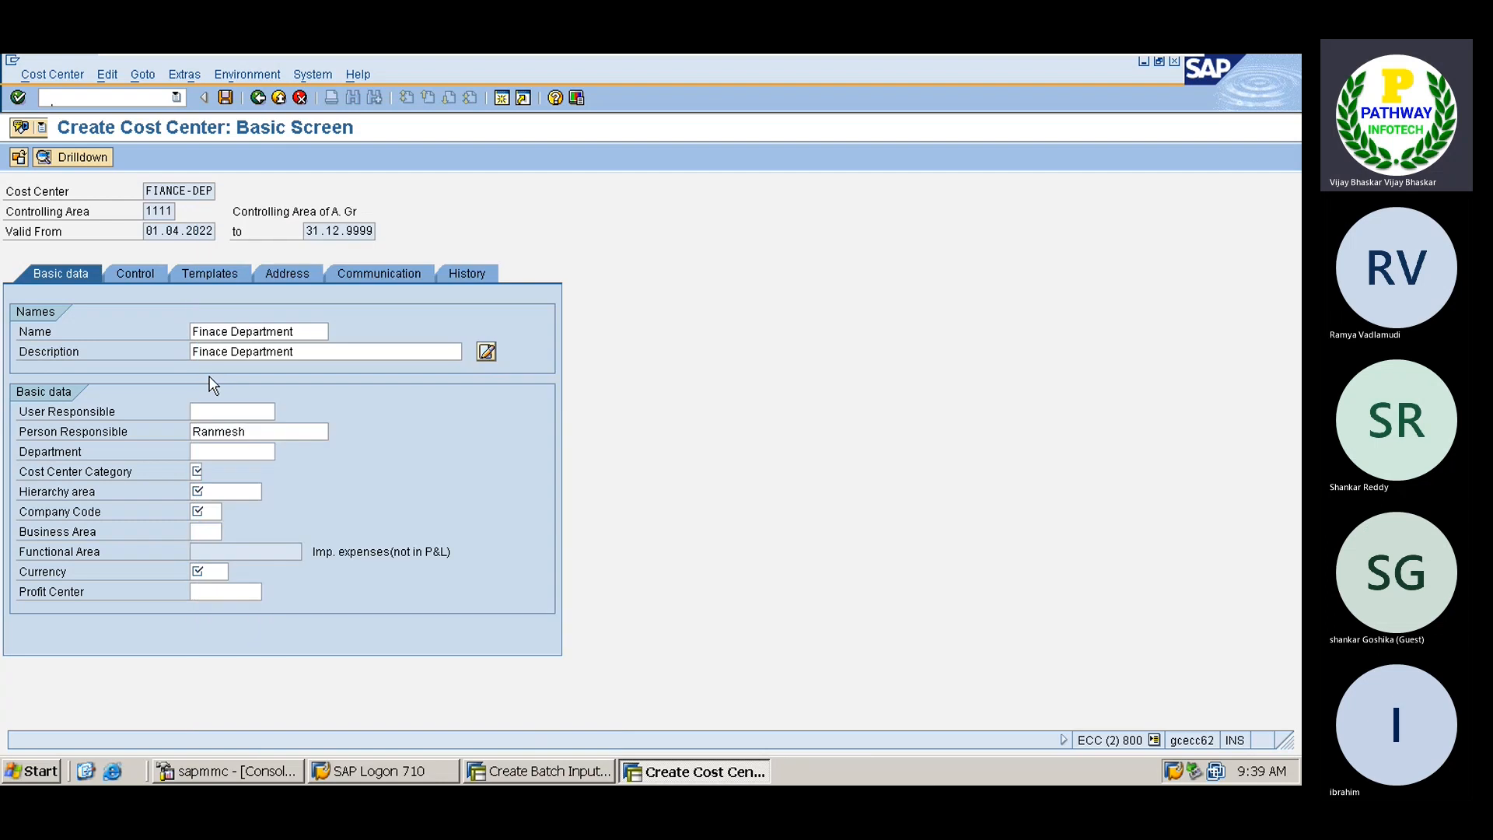
Set hierarchy area ARVHIER, company code A001, currency INR and business area HYDB, then save
{"action": "left_click", "coordinate": [214, 493]}
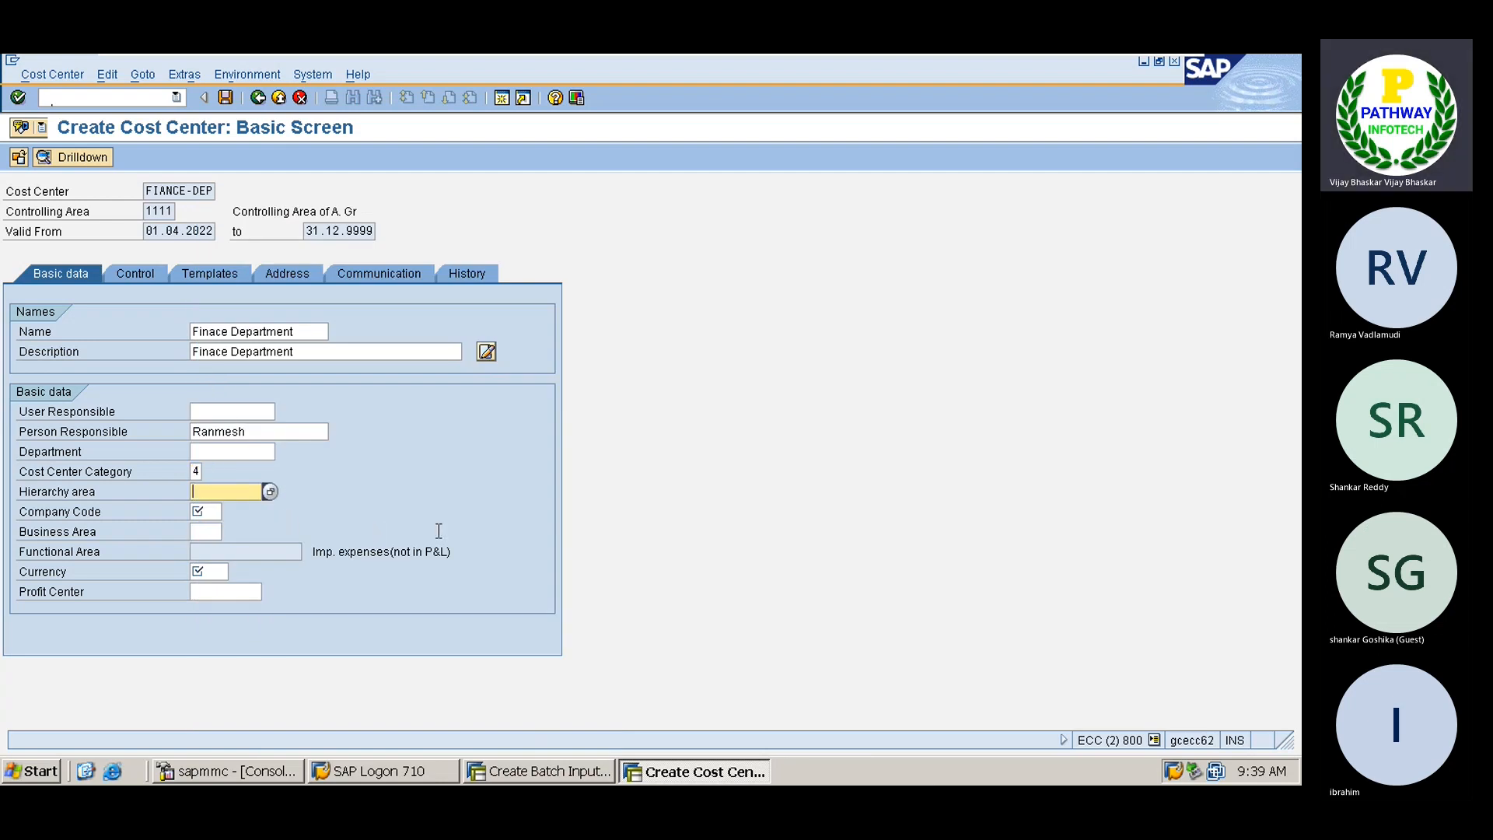
{"action": "left_click", "coordinate": [269, 491]}
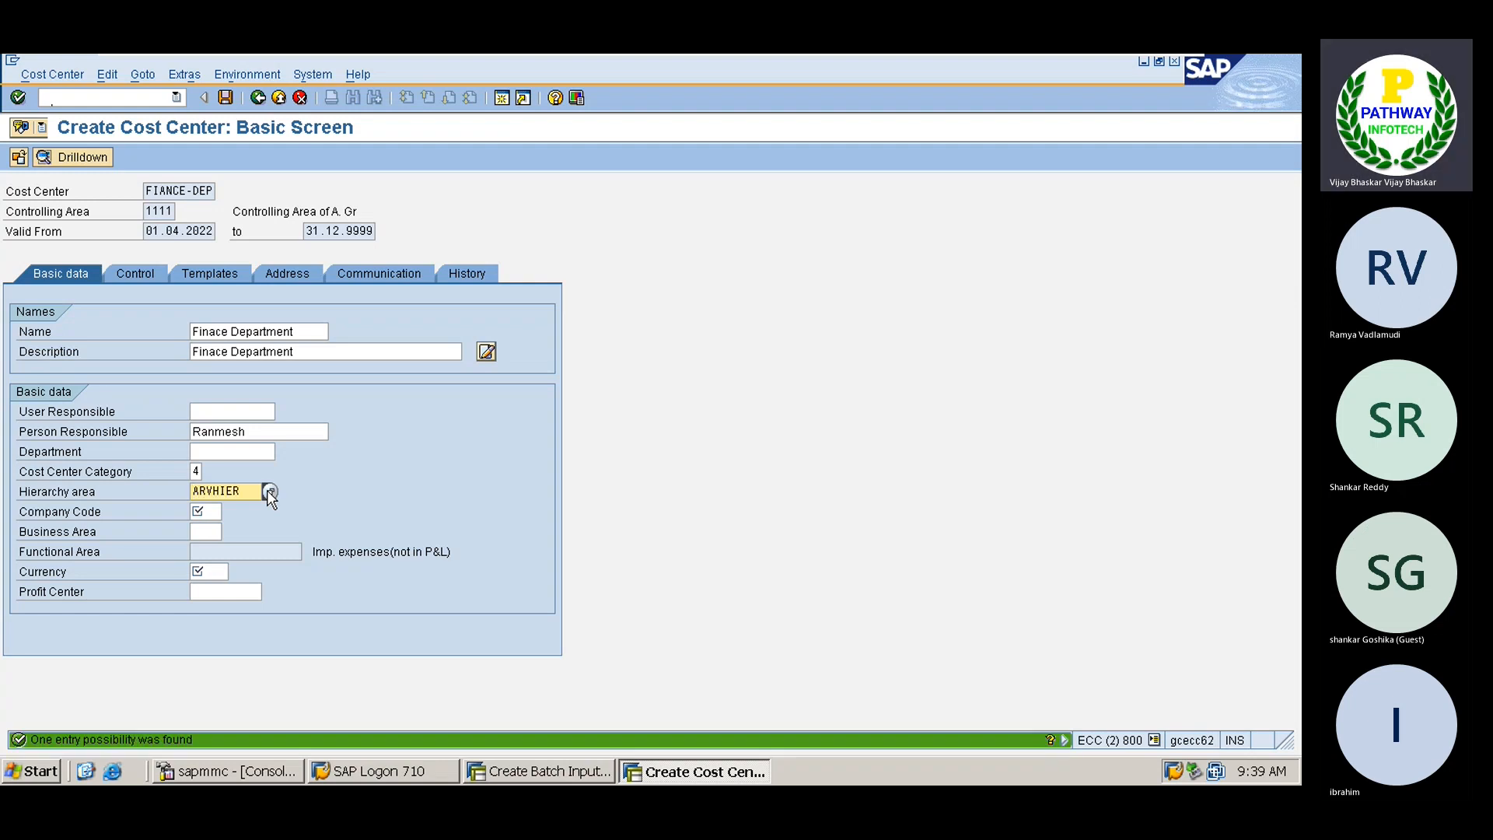
{"action": "left_click", "coordinate": [211, 512]}
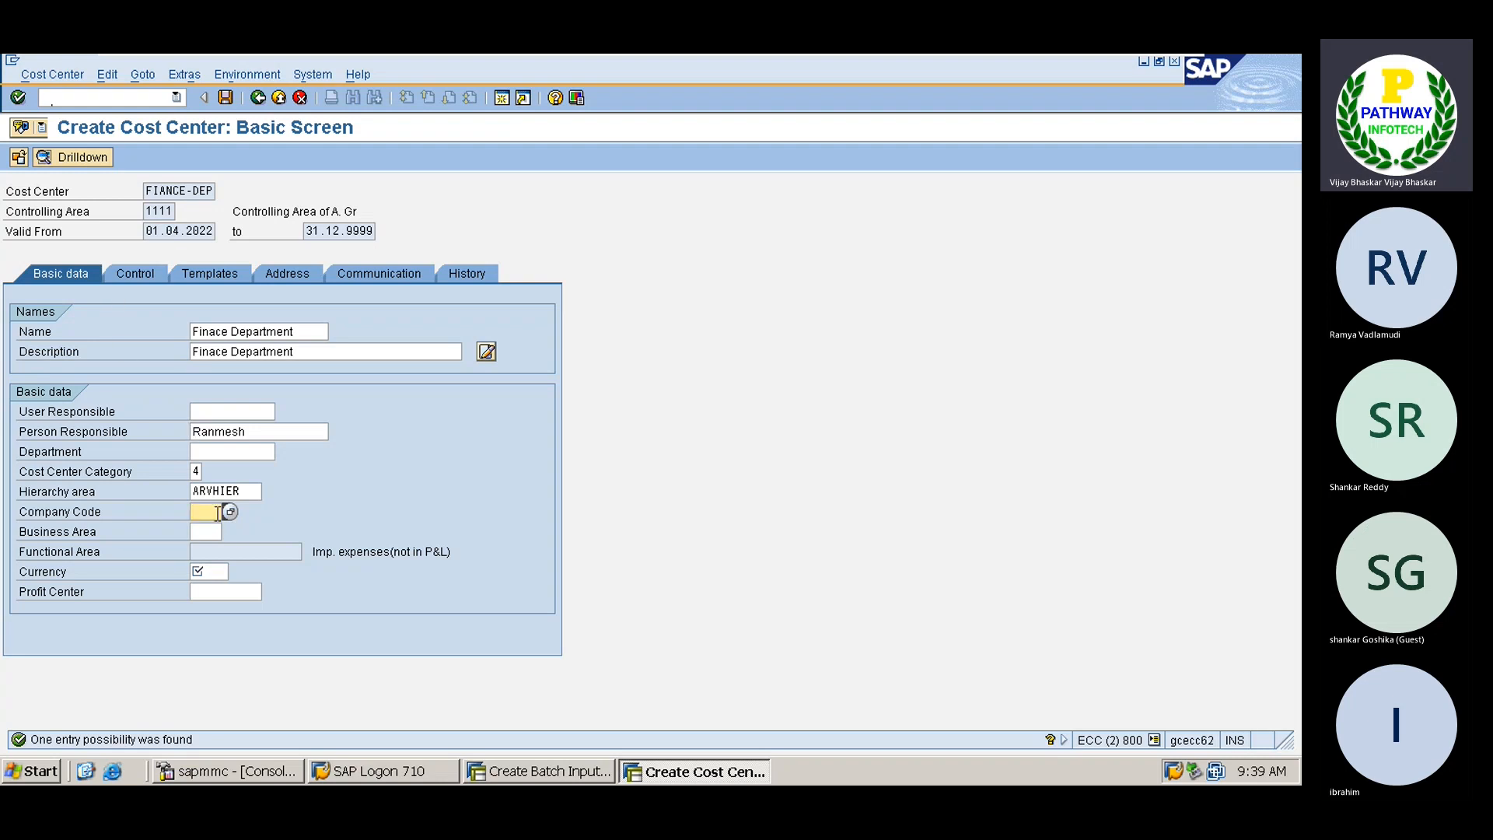
{"action": "type", "text": "A001"}
{"action": "left_click", "coordinate": [210, 573]}
{"action": "type", "text": "in"}
{"action": "key", "text": "Return"}
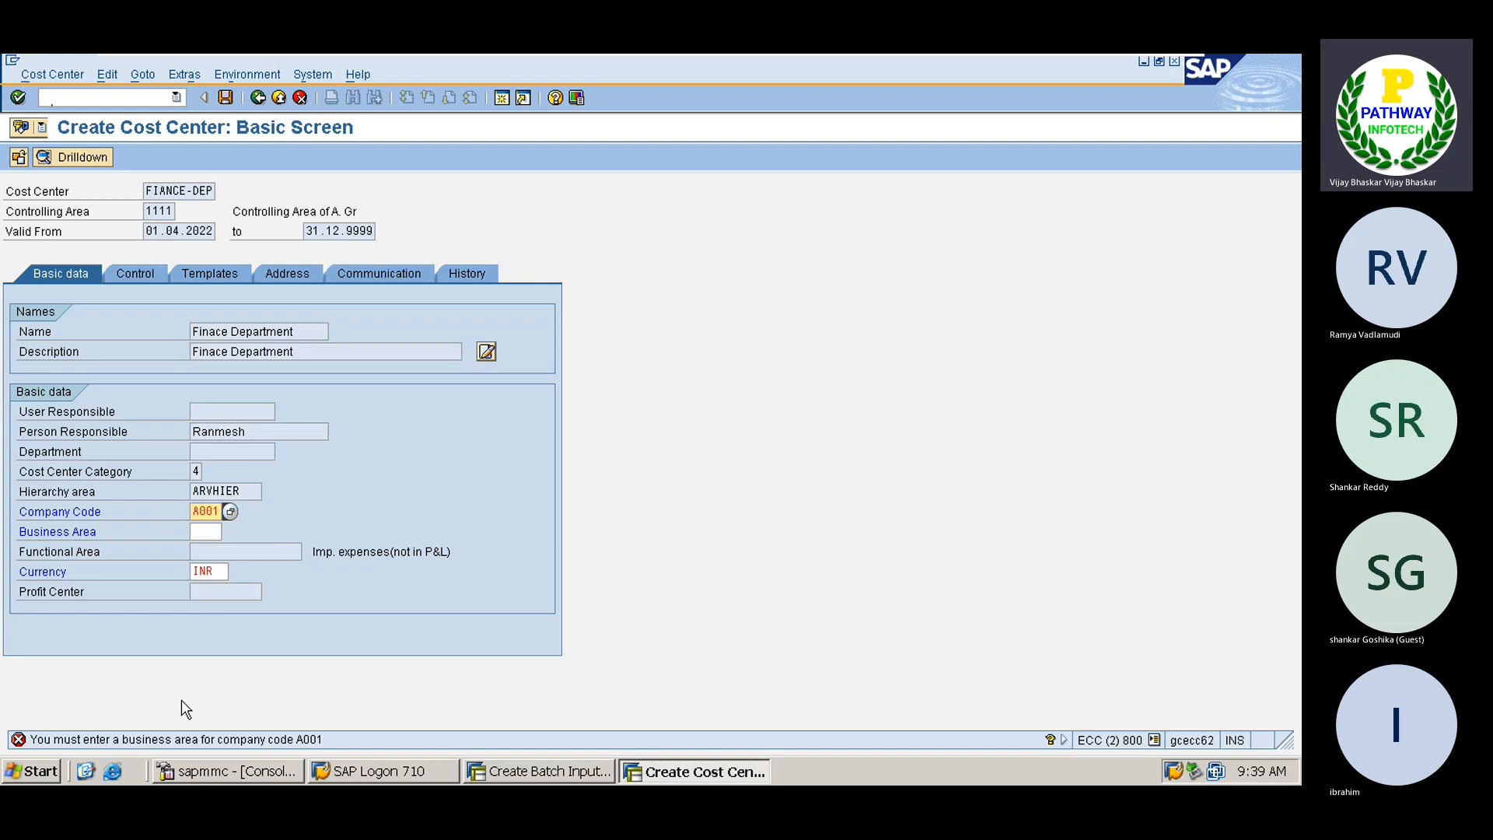
{"action": "left_click", "coordinate": [204, 533]}
{"action": "key", "text": "Down"}
{"action": "key", "text": "Return"}
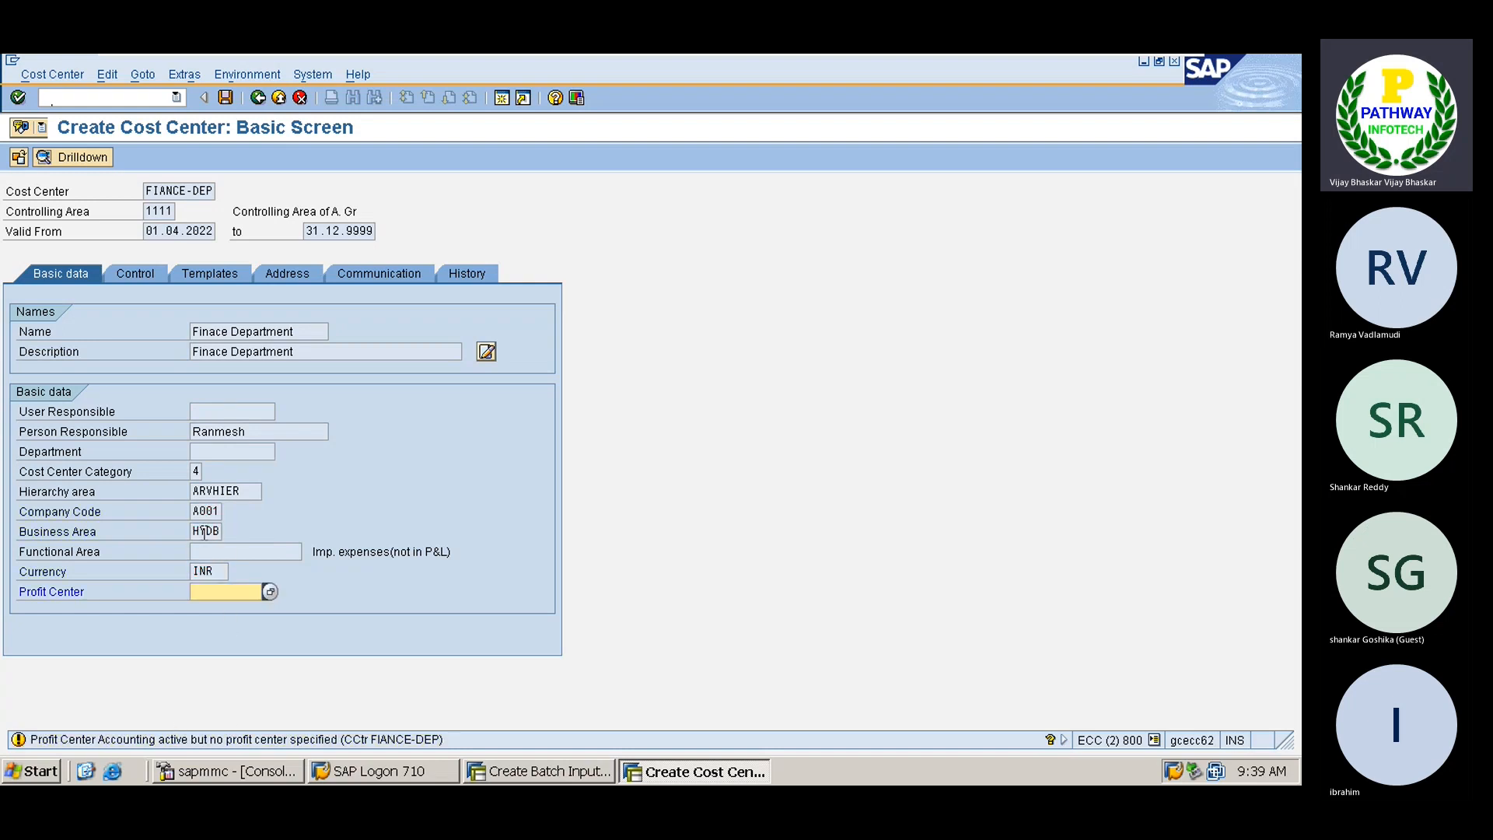
{"action": "key", "text": "Return"}
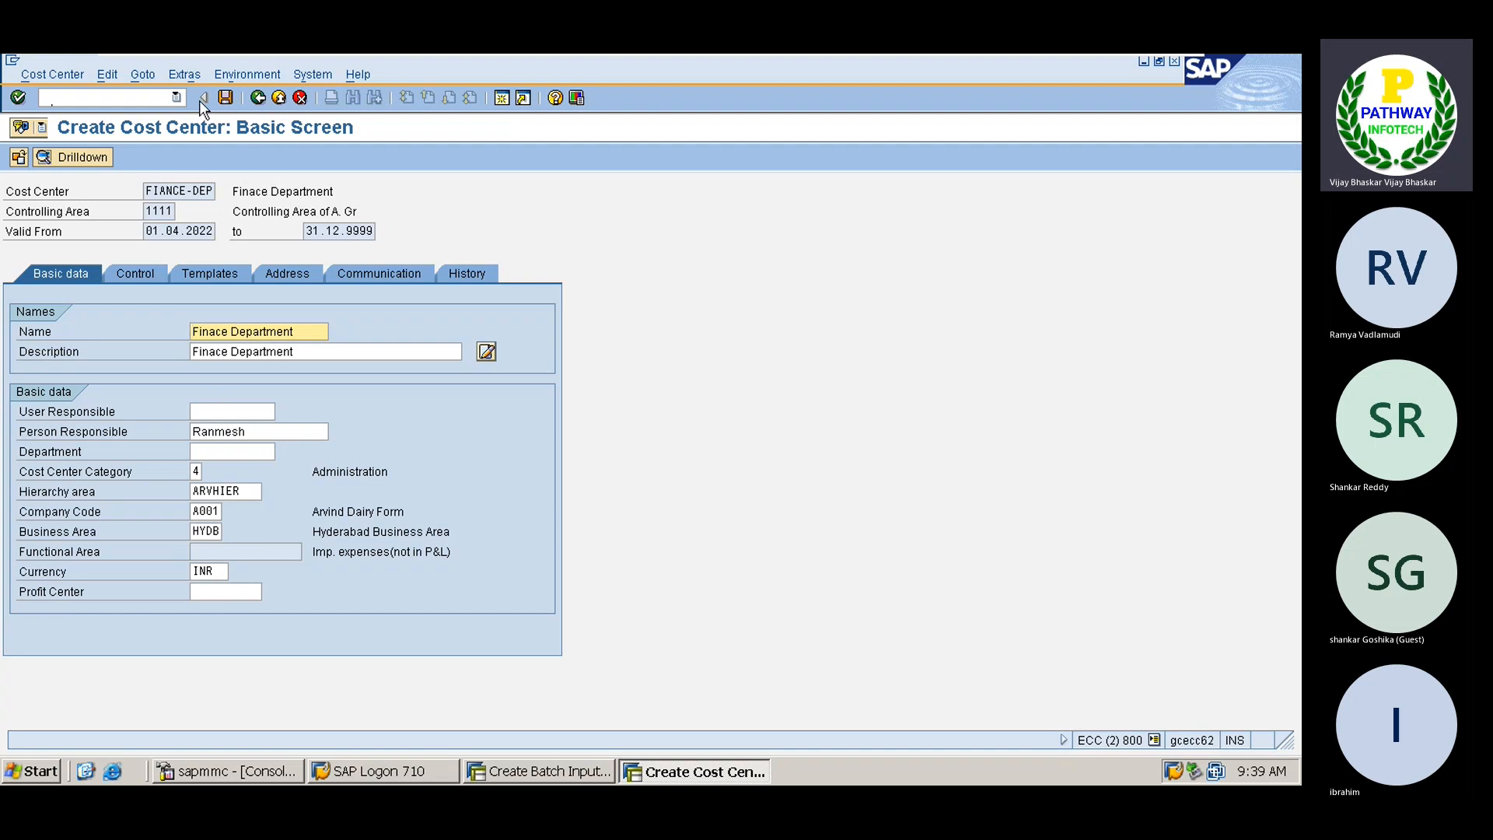
{"action": "left_click", "coordinate": [223, 99]}
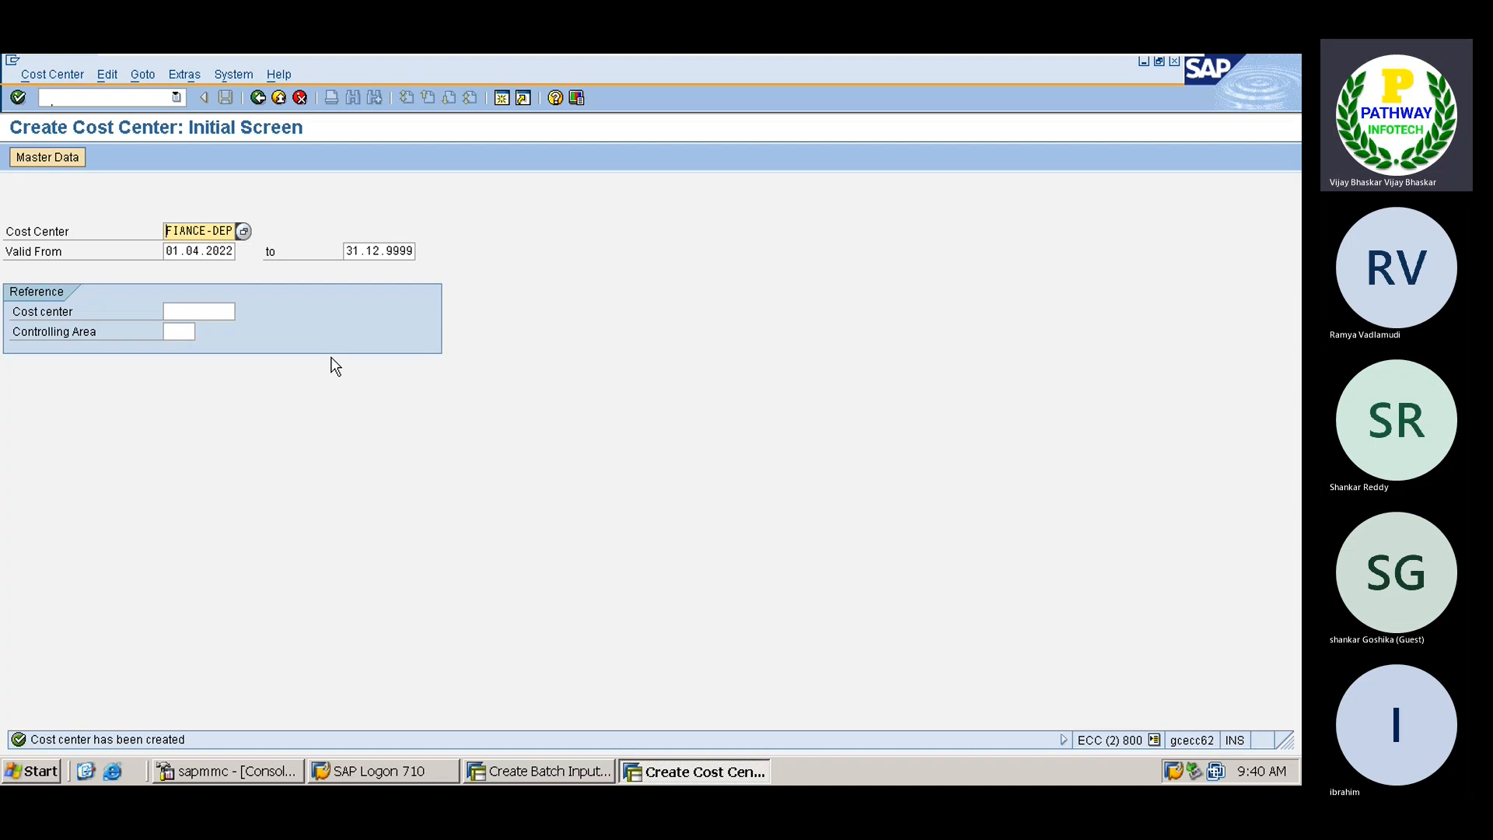
Start cost center MARK-DEP with name and description Marketing, a person responsible, and category 3 Sales
{"action": "key", "text": "Delete"}
{"action": "key", "text": "Delete"}
{"action": "key", "text": "Delete"}
{"action": "key", "text": "Delete"}
{"action": "key", "text": "Delete"}
{"action": "key", "text": "Delete"}
{"action": "type", "text": "MAR"}
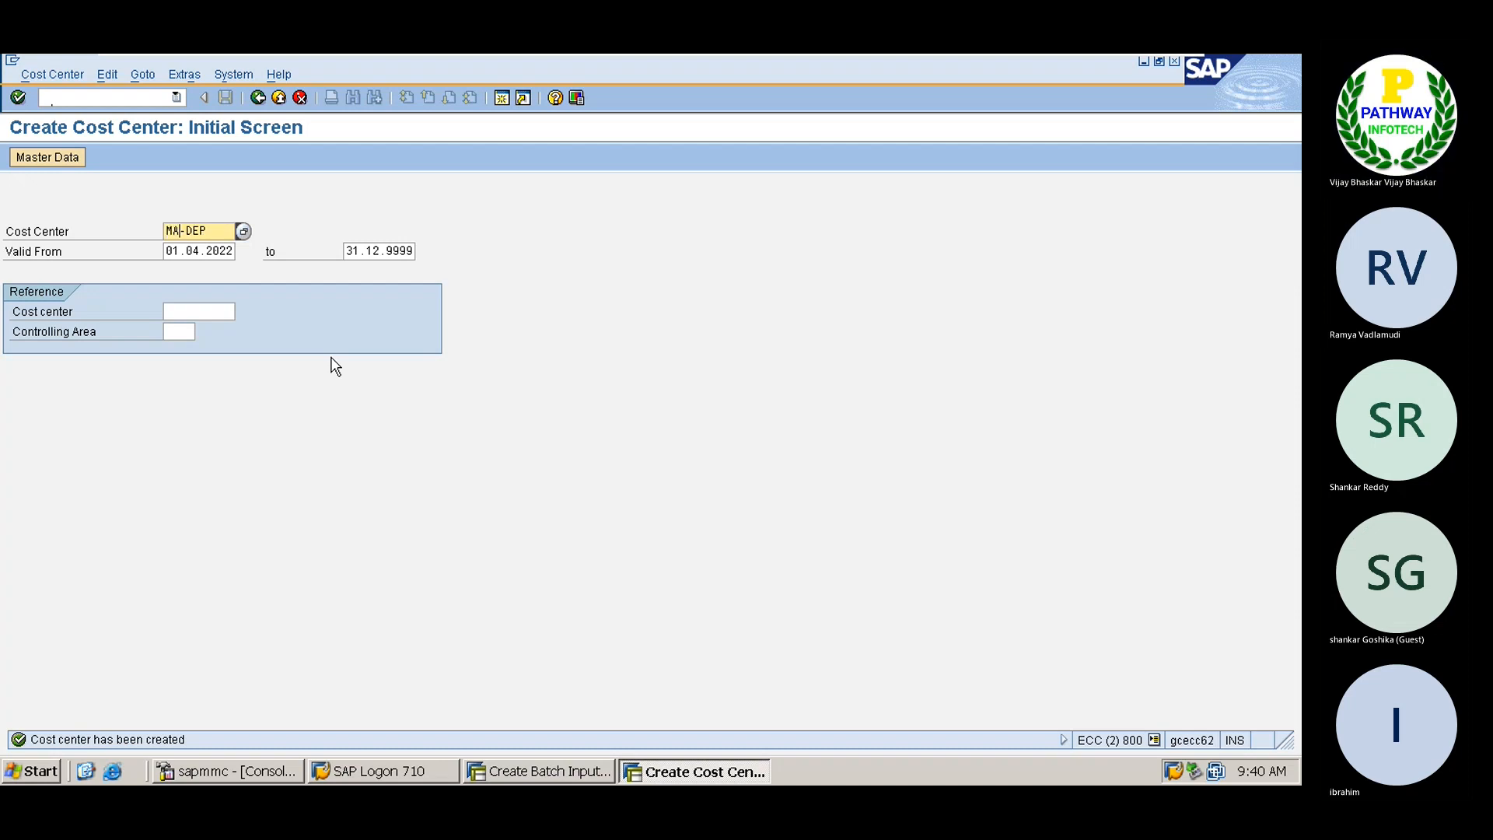
{"action": "type", "text": "K"}
{"action": "key", "text": "Return"}
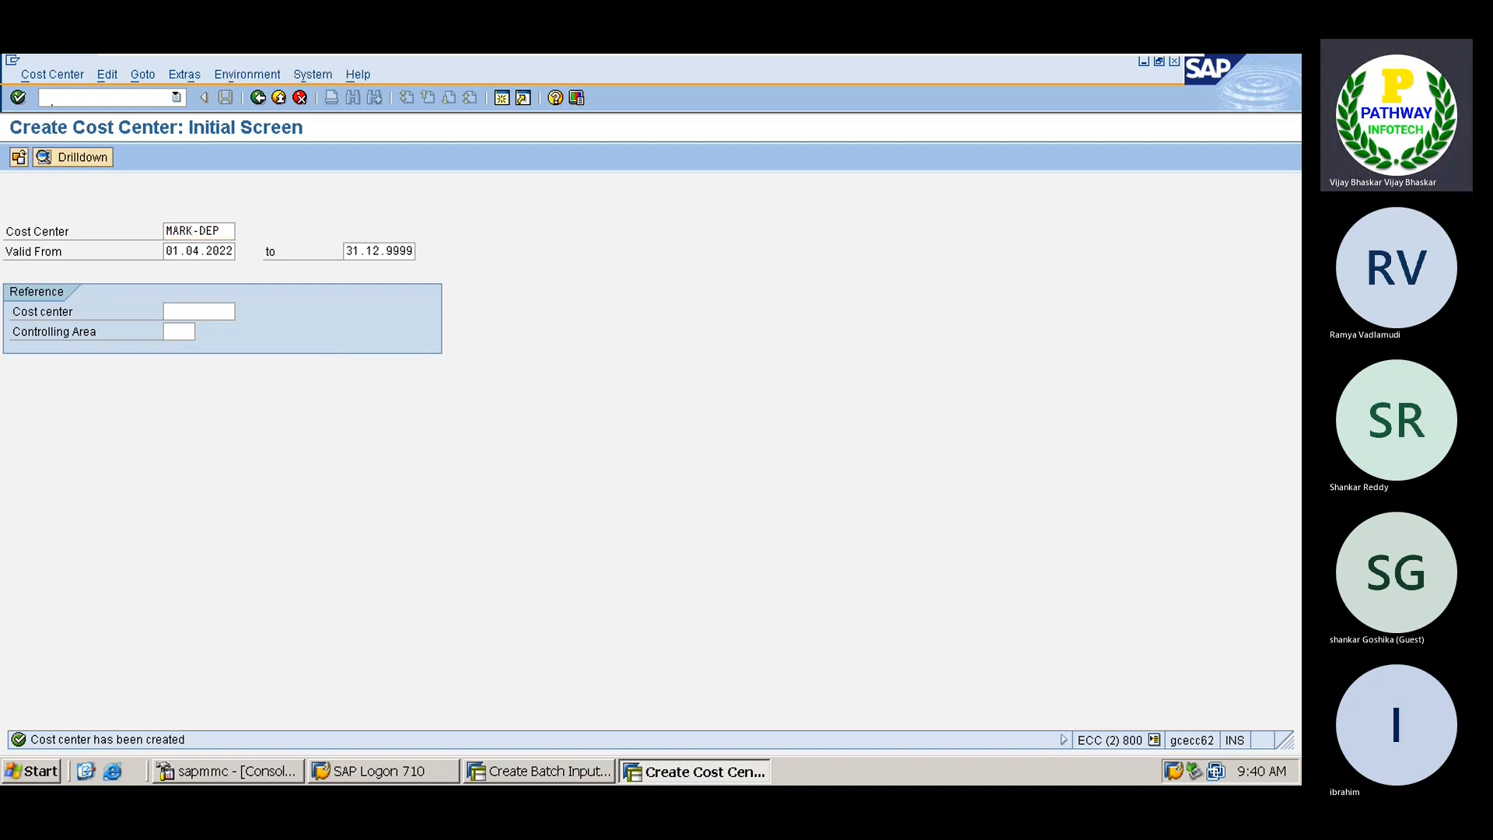
{"action": "type", "text": "Ma"}
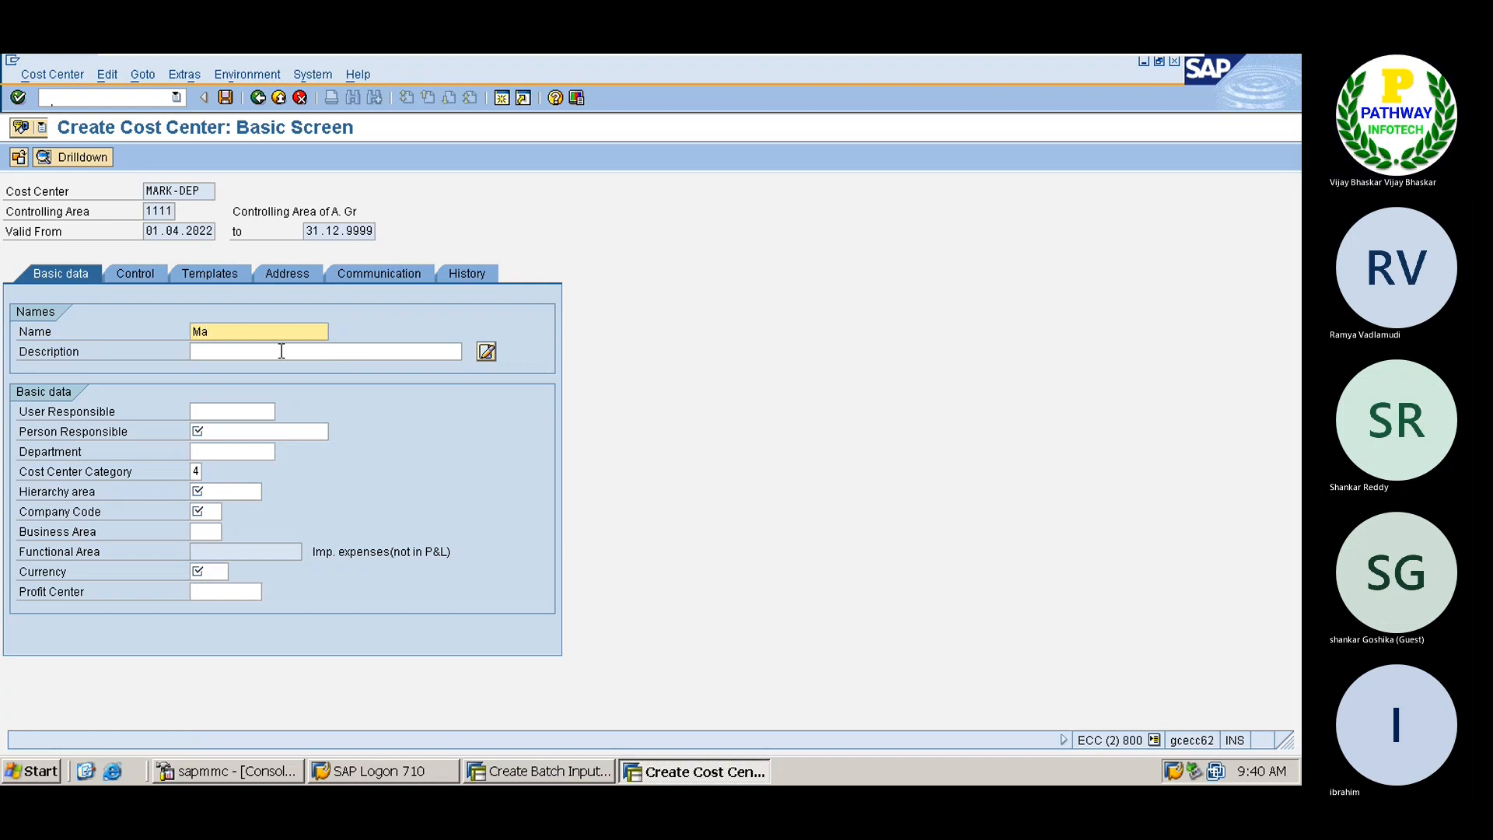
{"action": "type", "text": "rketing"}
{"action": "key", "text": "Tab"}
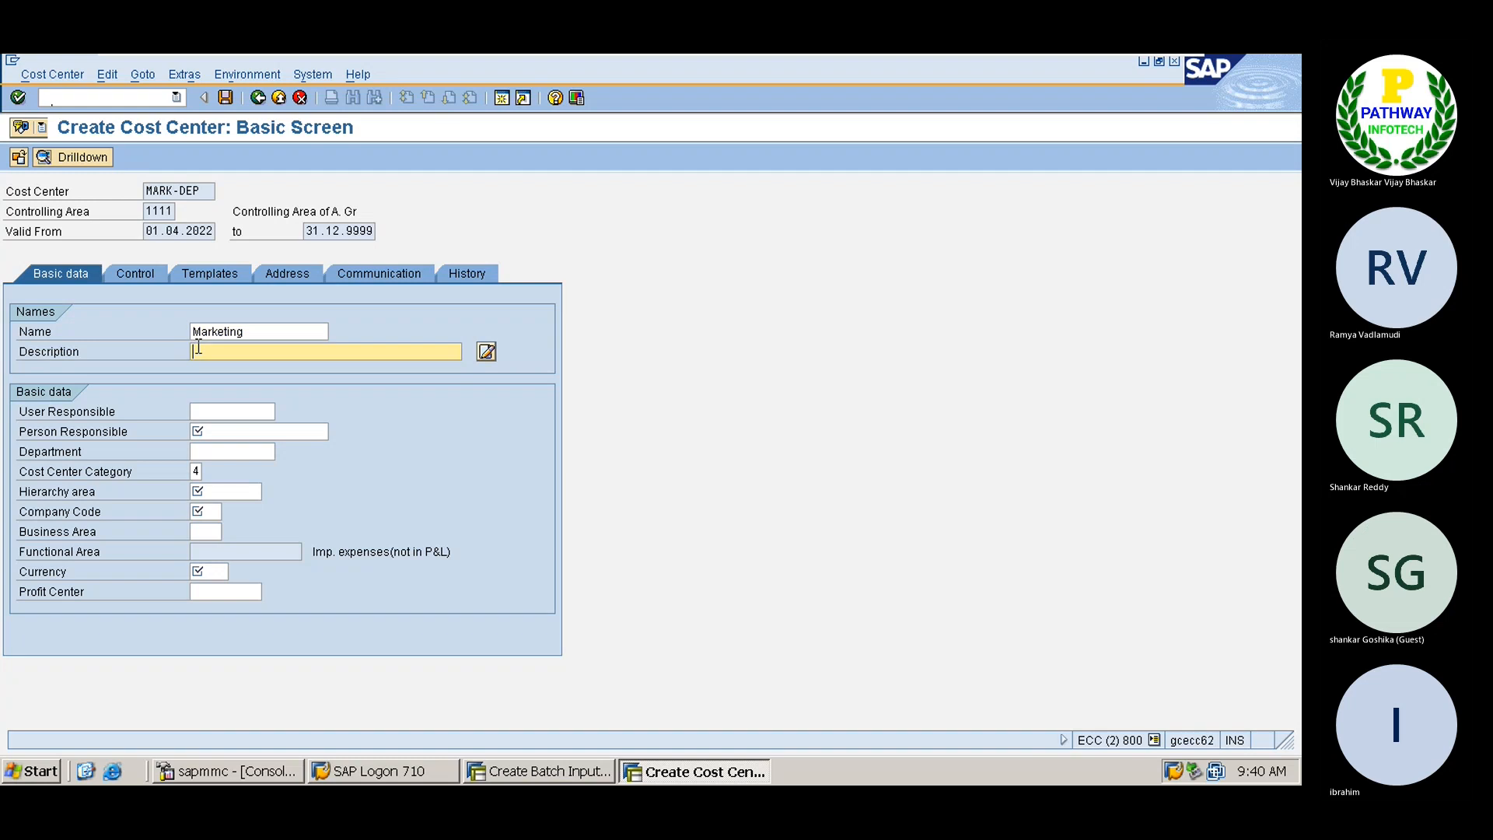
{"action": "type", "text": "Marketing"}
{"action": "left_click", "coordinate": [206, 433]}
{"action": "key", "text": "Down"}
{"action": "key", "text": "Down"}
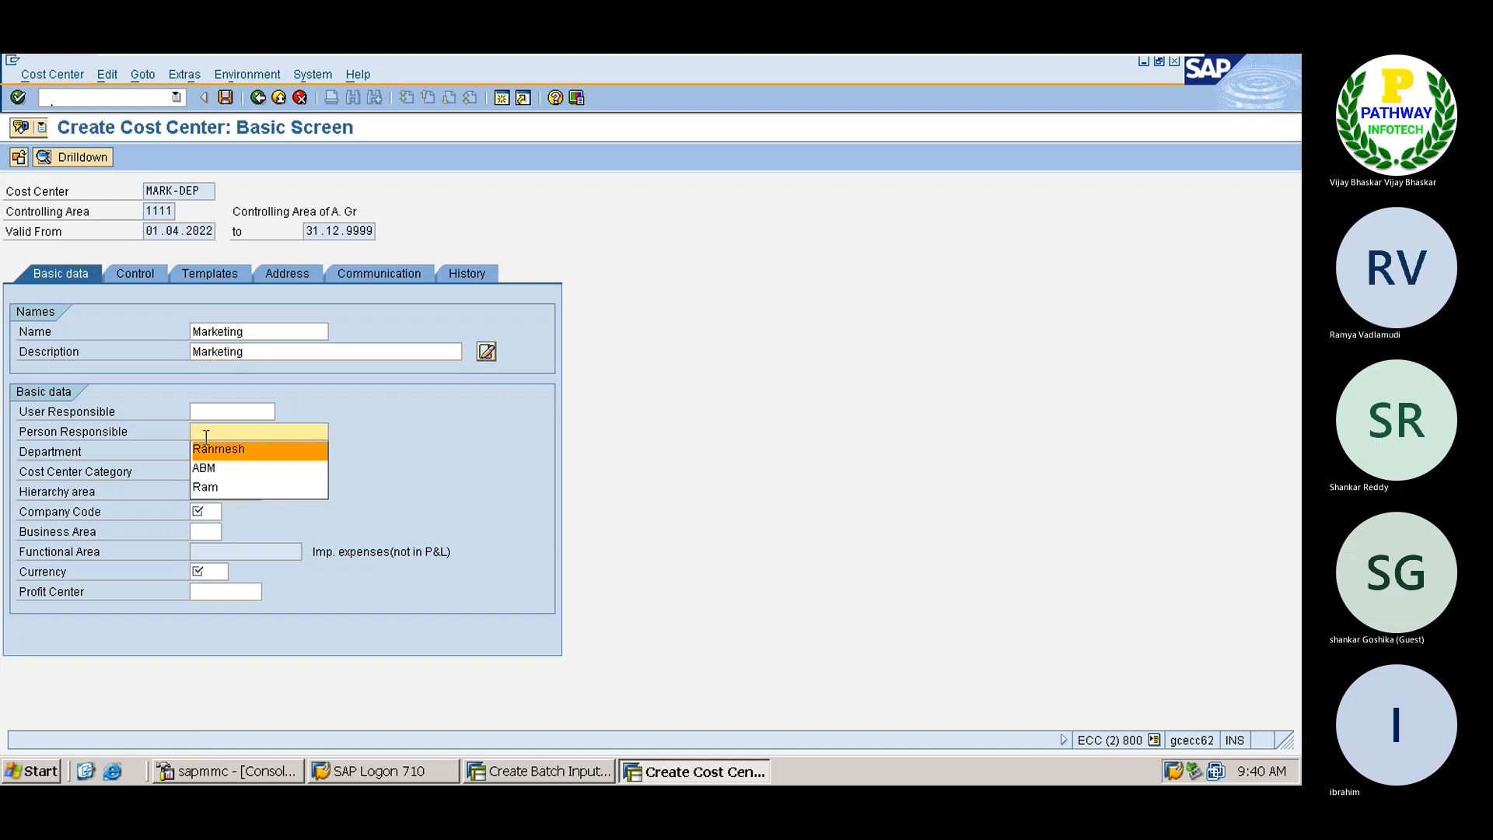
{"action": "key", "text": "Return"}
{"action": "left_click", "coordinate": [199, 471]}
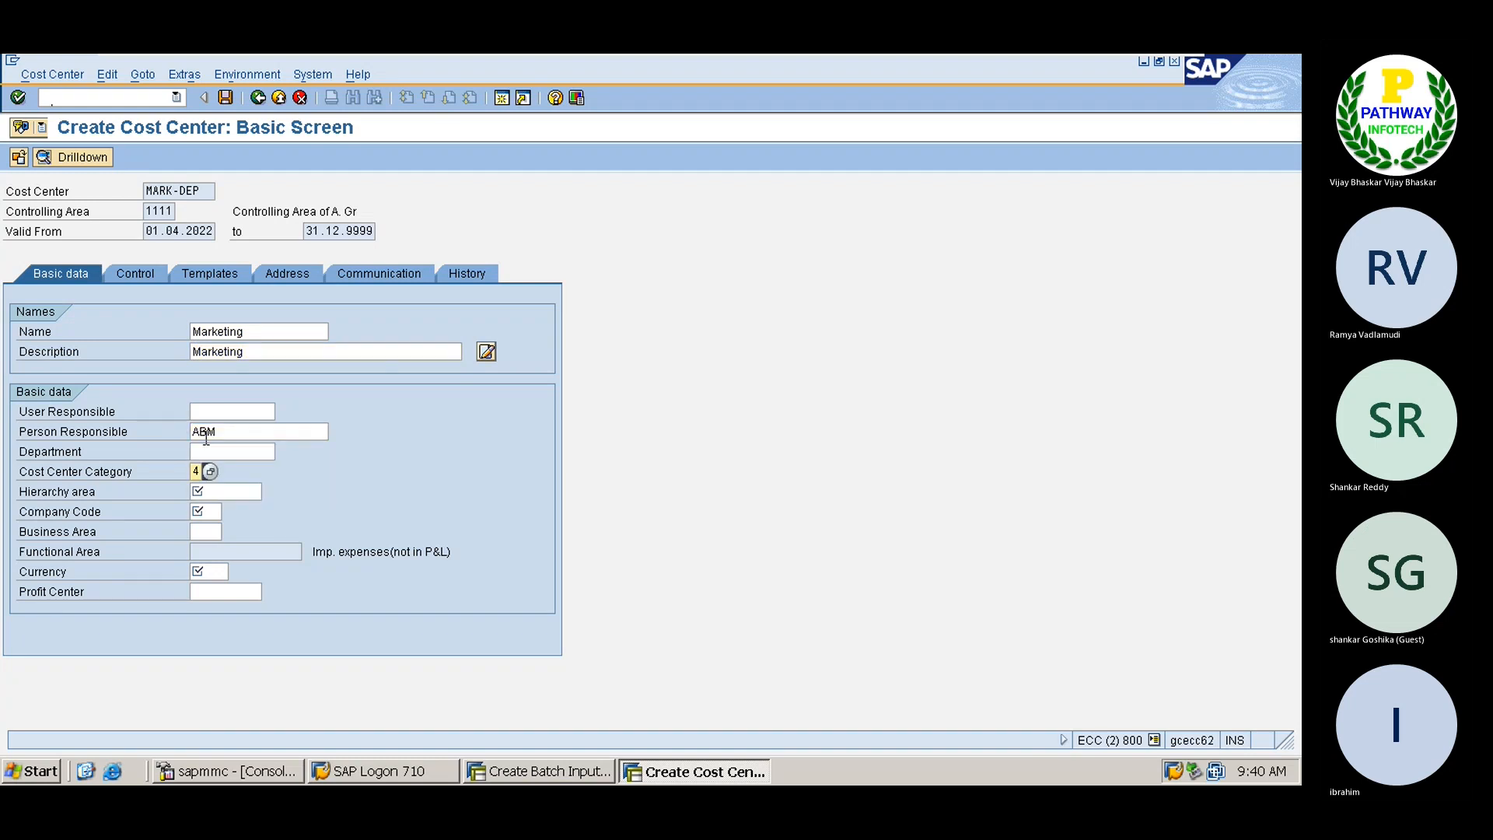
{"action": "left_click", "coordinate": [211, 475]}
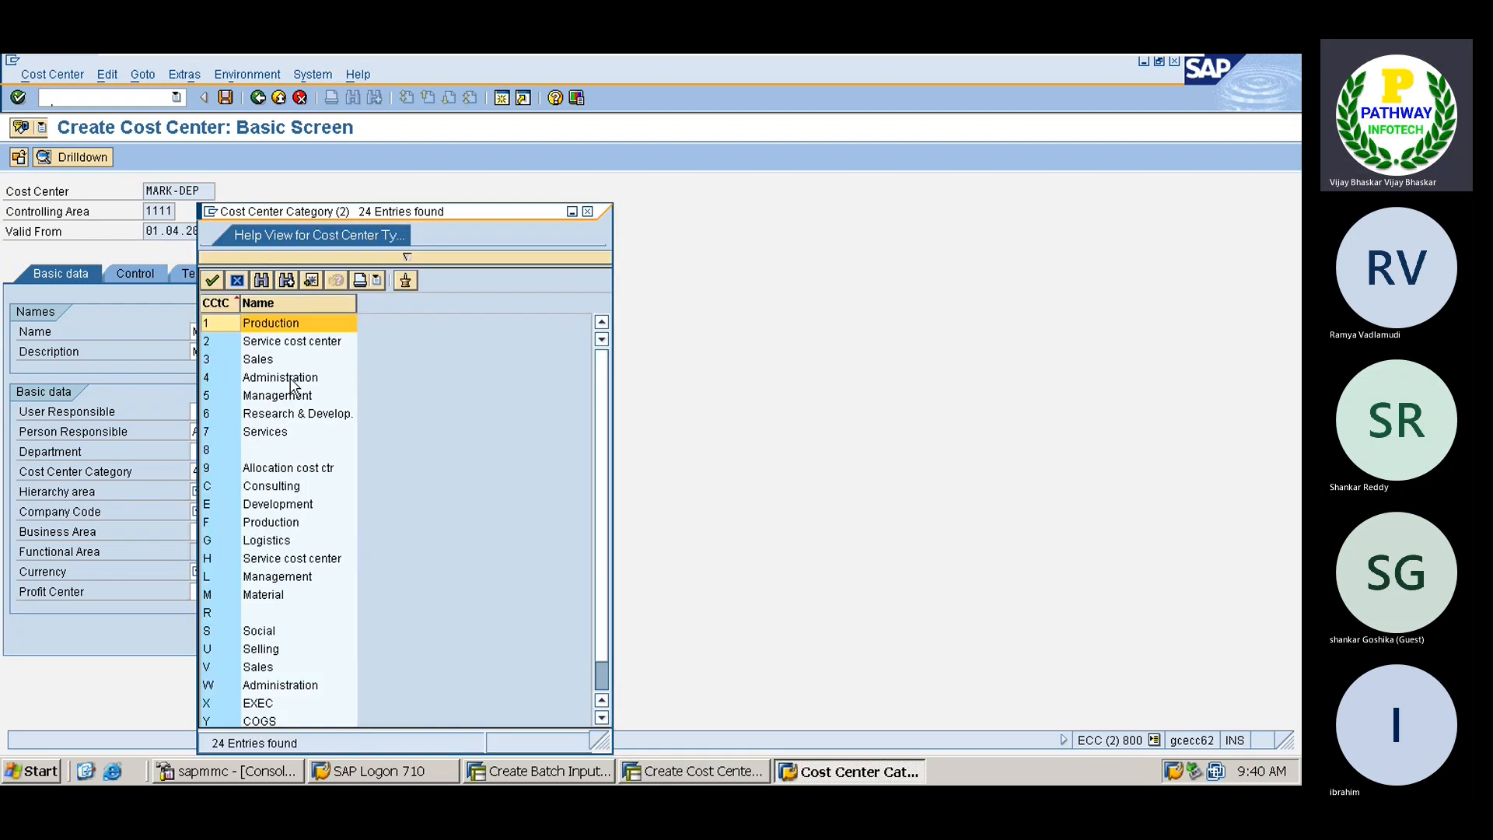
{"action": "double_click", "coordinate": [218, 360]}
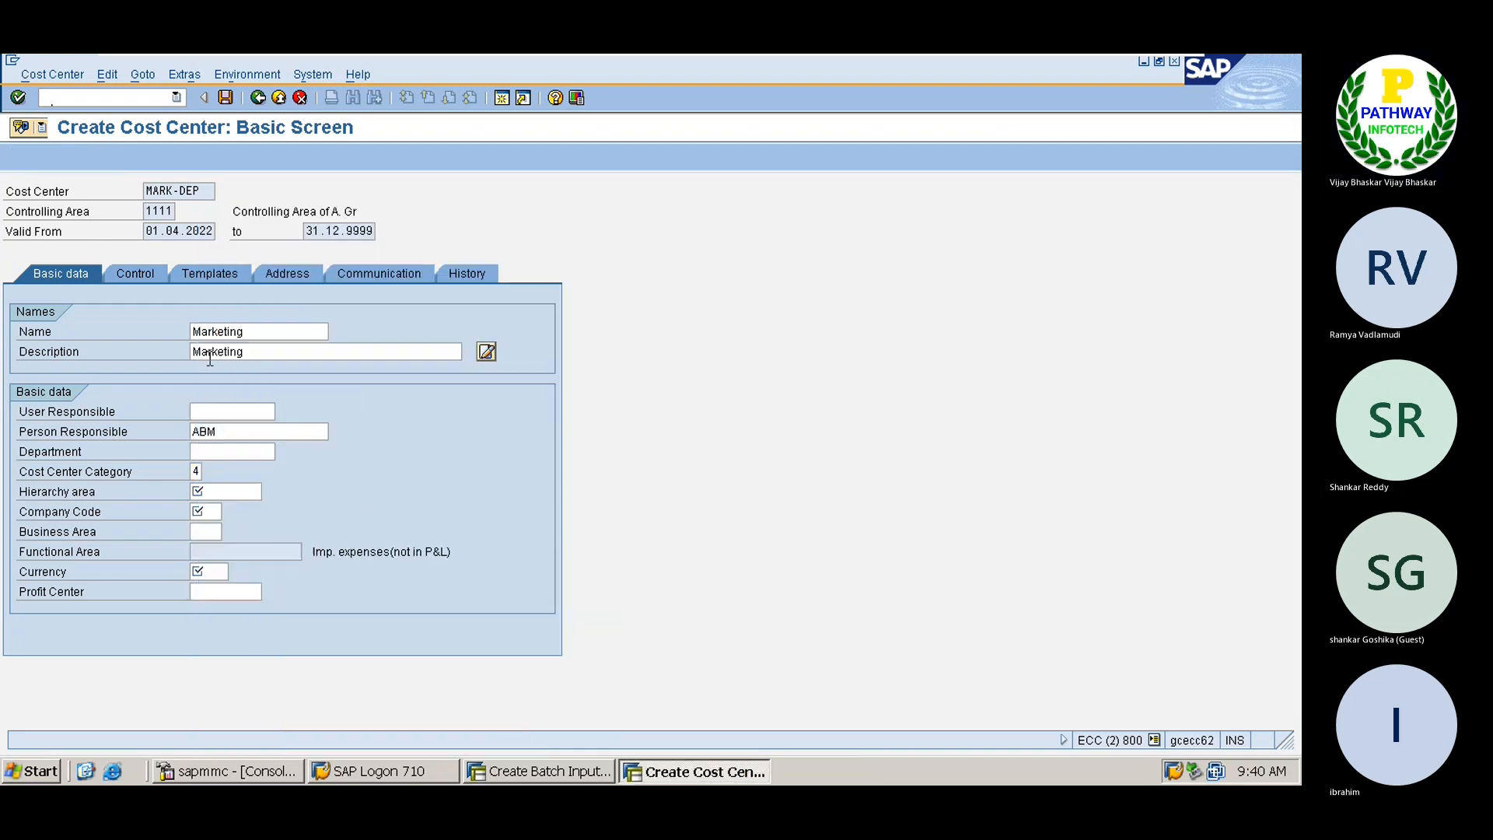
Fill hierarchy area ARVHIER, company code A001, currency INR and business area HYDB, then save
{"action": "left_click", "coordinate": [201, 492]}
{"action": "key", "text": "Down"}
{"action": "key", "text": "Down"}
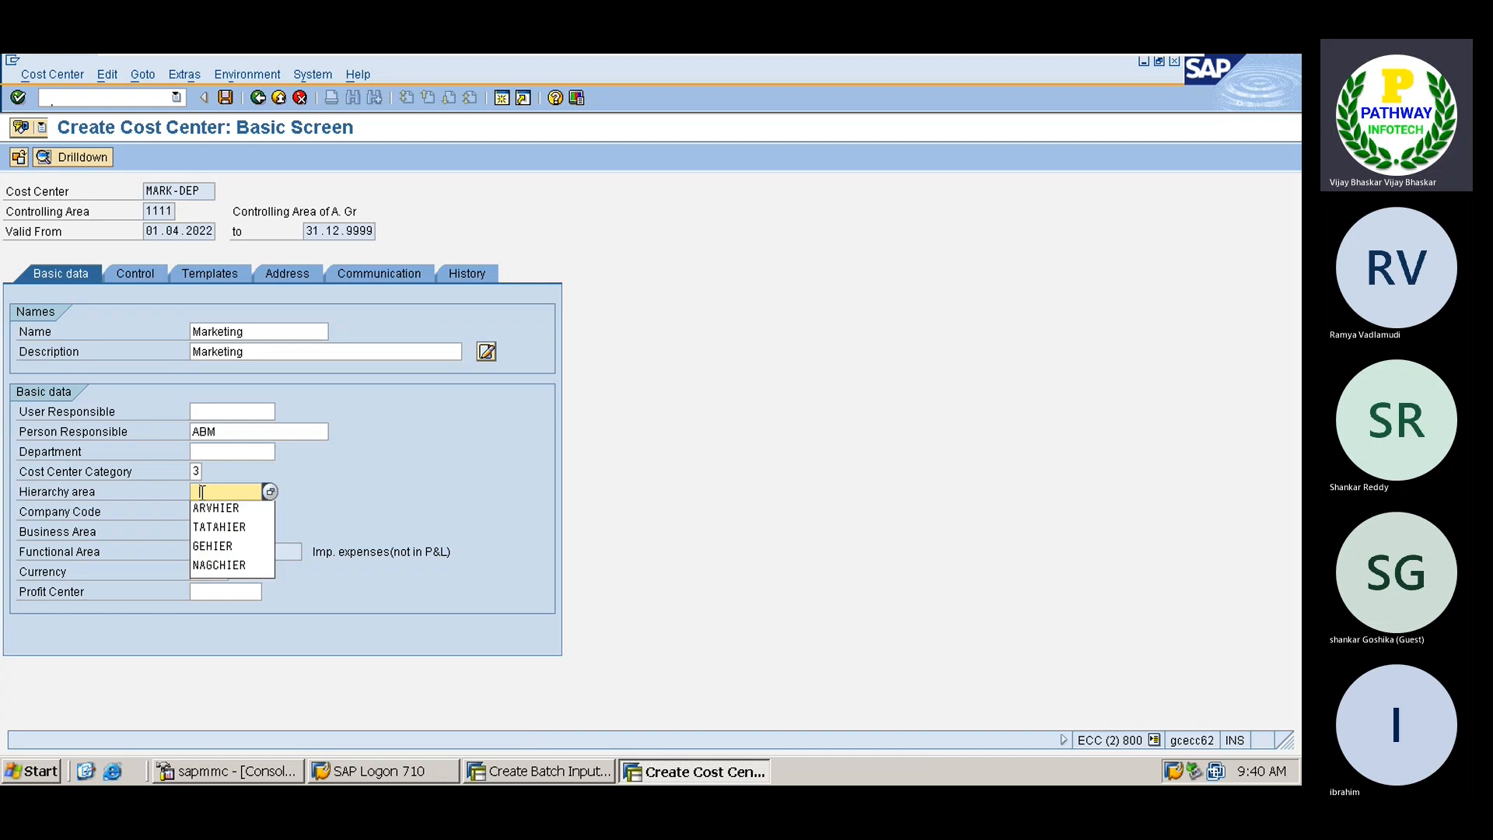
{"action": "key", "text": "Return"}
{"action": "key", "text": "Tab"}
{"action": "key", "text": "Down"}
{"action": "key", "text": "Down"}
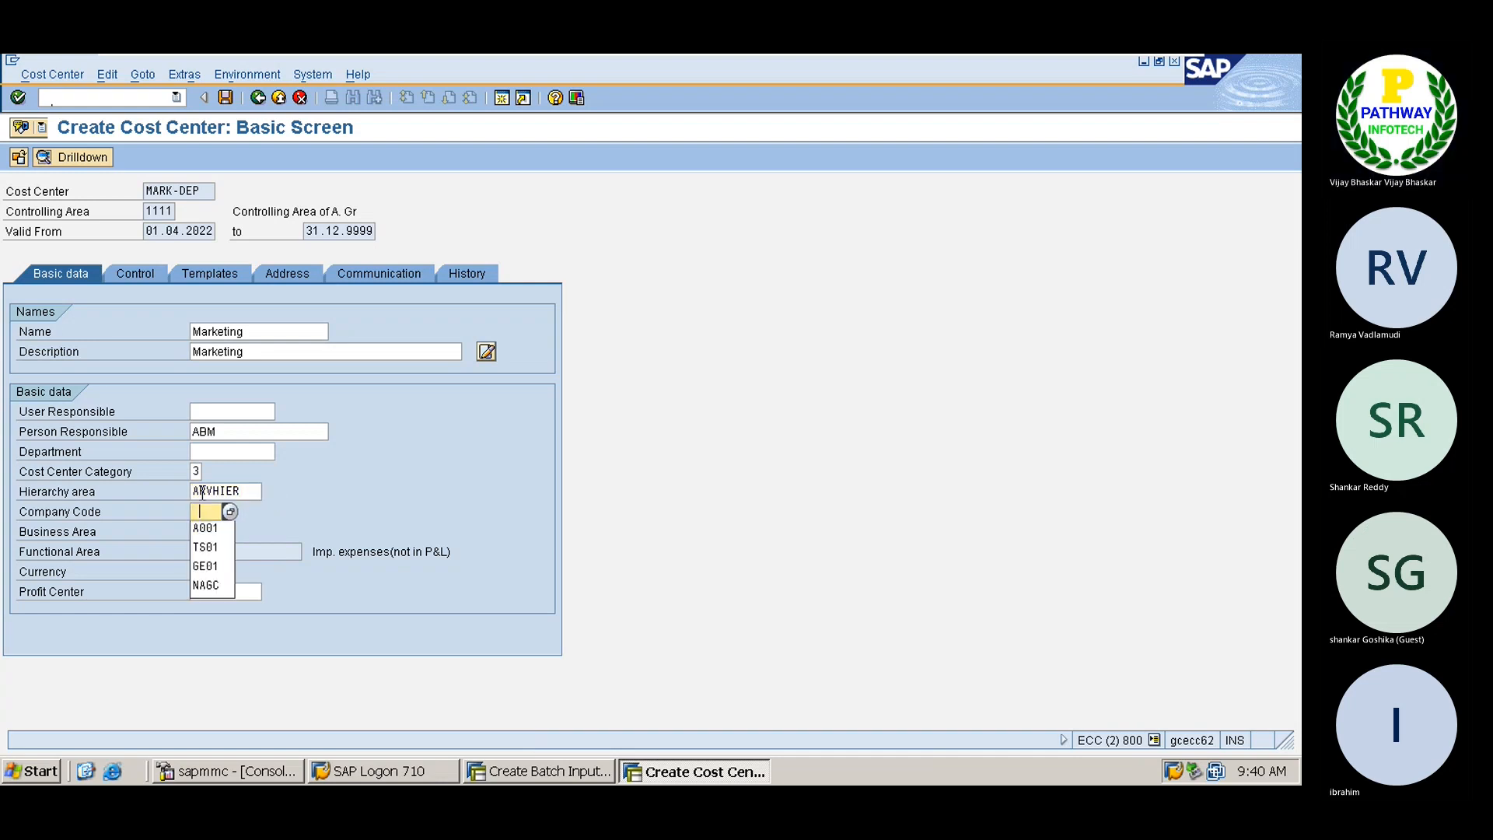
{"action": "key", "text": "Return"}
{"action": "key", "text": "Tab"}
{"action": "key", "text": "Down"}
{"action": "key", "text": "Down"}
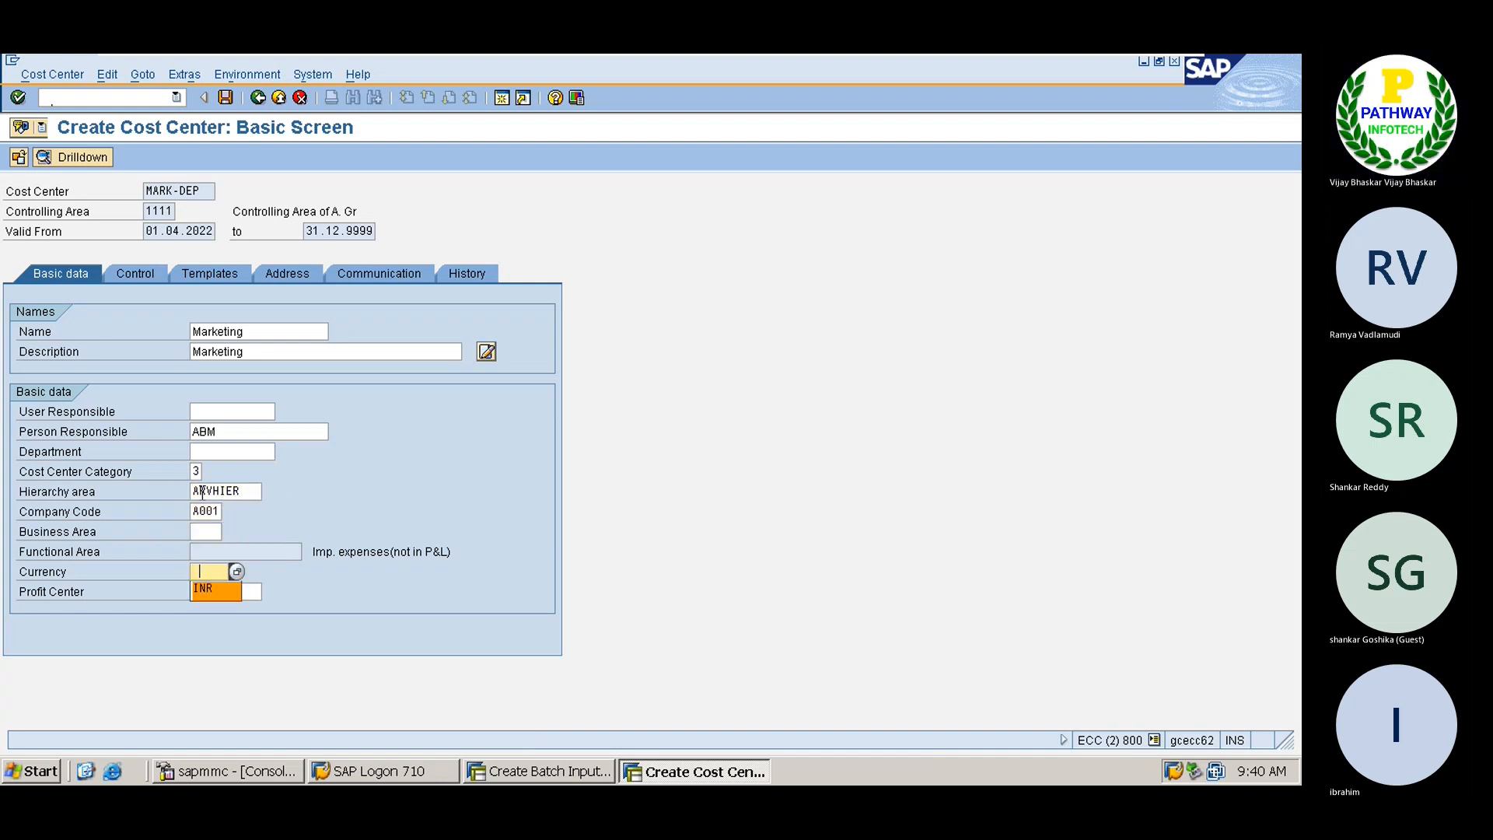
{"action": "key", "text": "Return"}
{"action": "left_click", "coordinate": [206, 529]}
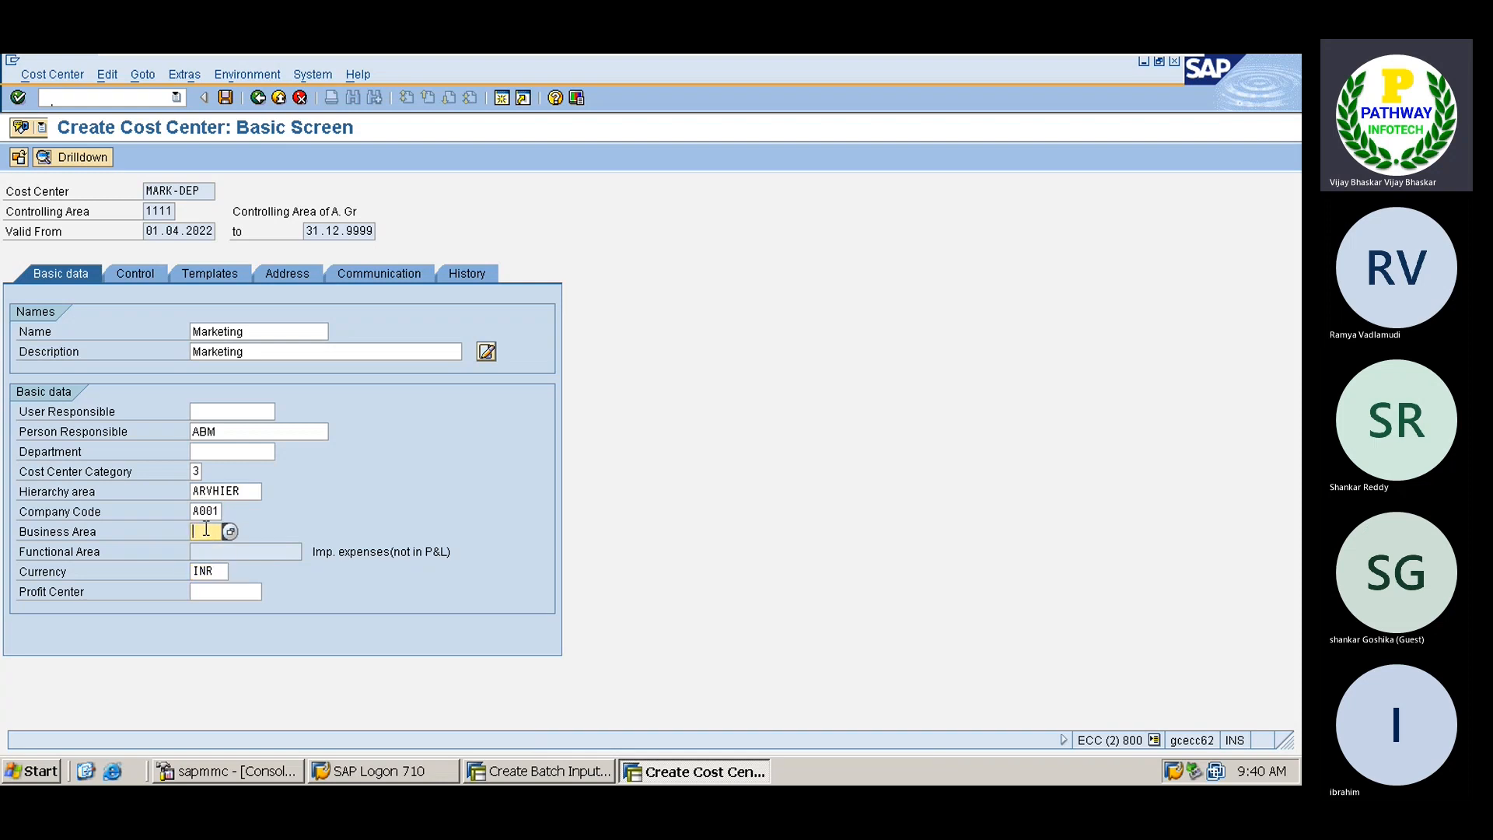
{"action": "key", "text": "Down"}
{"action": "key", "text": "Down"}
{"action": "key", "text": "Return"}
{"action": "key", "text": "Return"}
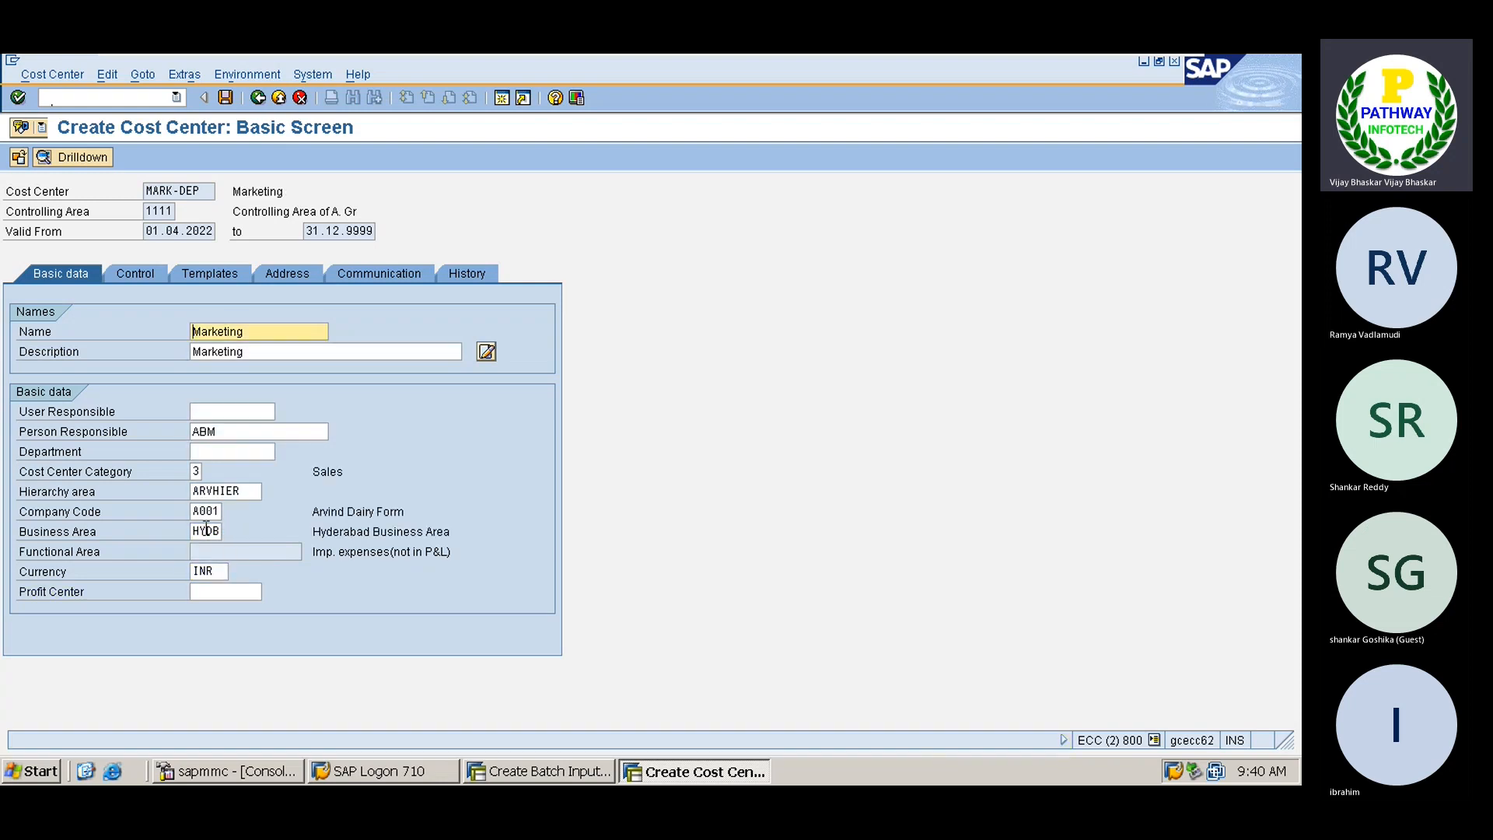
{"action": "key", "text": "ctrl+s"}
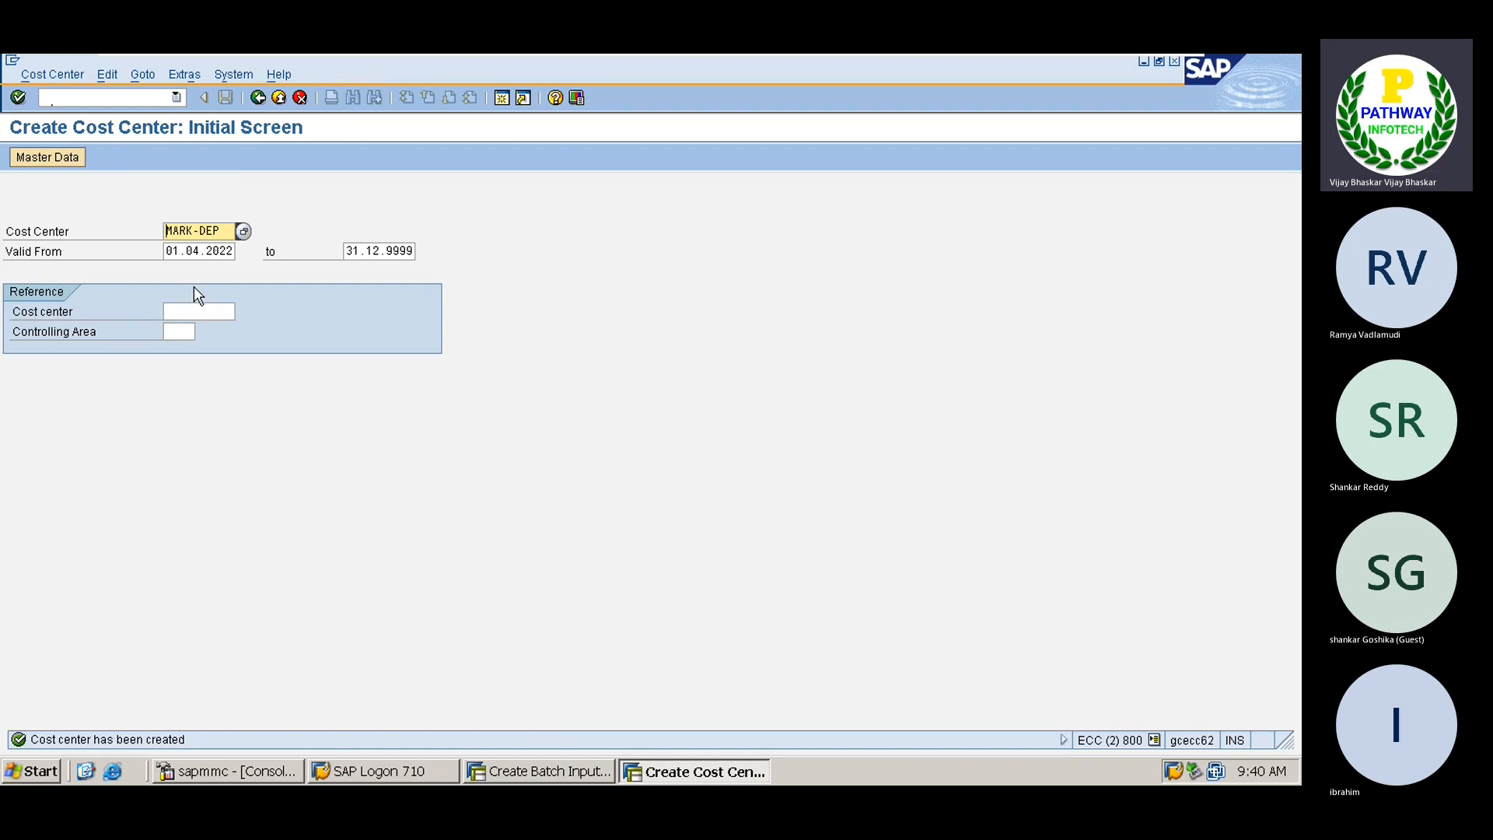
Start cost center ADMIN-DEP with Administration as both name and description
{"action": "left_click", "coordinate": [197, 231]}
{"action": "key", "text": "BackSpace"}
{"action": "key", "text": "BackSpace"}
{"action": "key", "text": "BackSpace"}
{"action": "key", "text": "BackSpace"}
{"action": "type", "text": "ADMIN"}
{"action": "key", "text": "Return"}
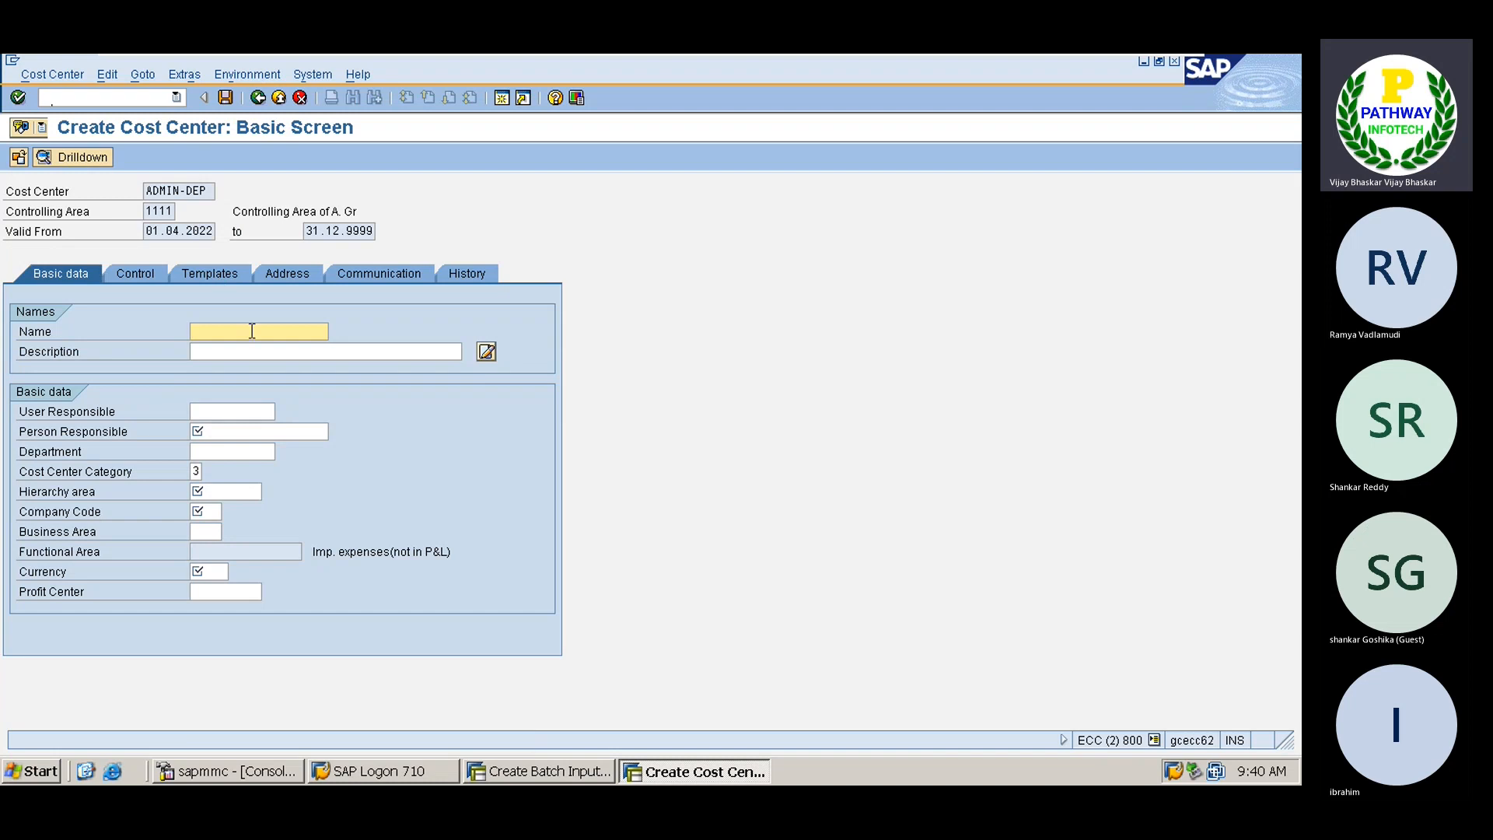
{"action": "type", "text": "Administration"}
{"action": "left_click_drag", "start_coordinate": [278, 334], "coordinate": [191, 333]}
{"action": "key", "text": "ctrl+c"}
{"action": "left_click", "coordinate": [214, 355]}
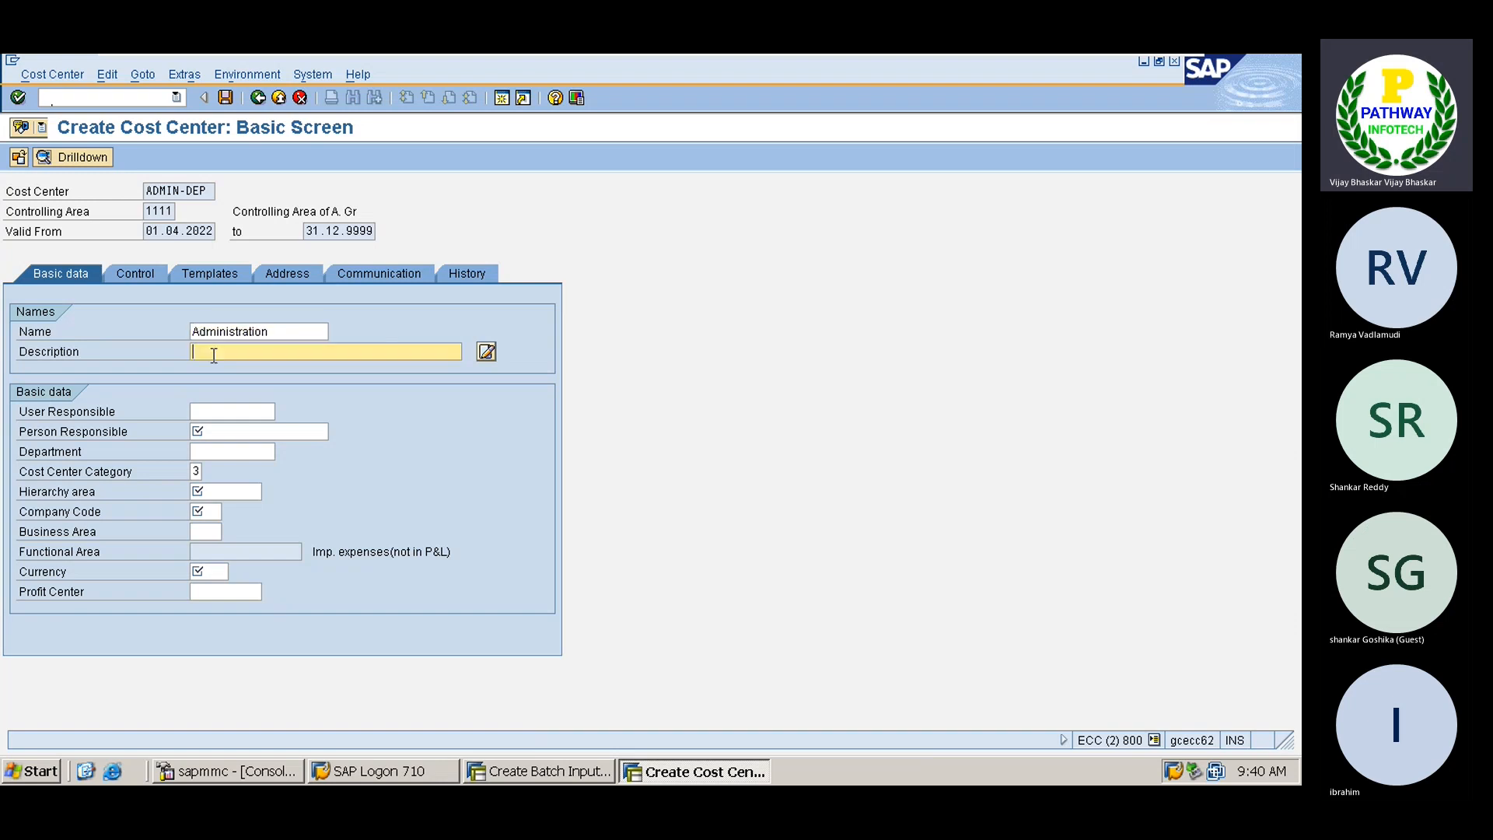
{"action": "key", "text": "ctrl+v"}
Choose the person responsible and set cost center category 4 Administration
{"action": "left_click", "coordinate": [204, 427]}
{"action": "key", "text": "Down"}
{"action": "key", "text": "Down"}
{"action": "key", "text": "Down"}
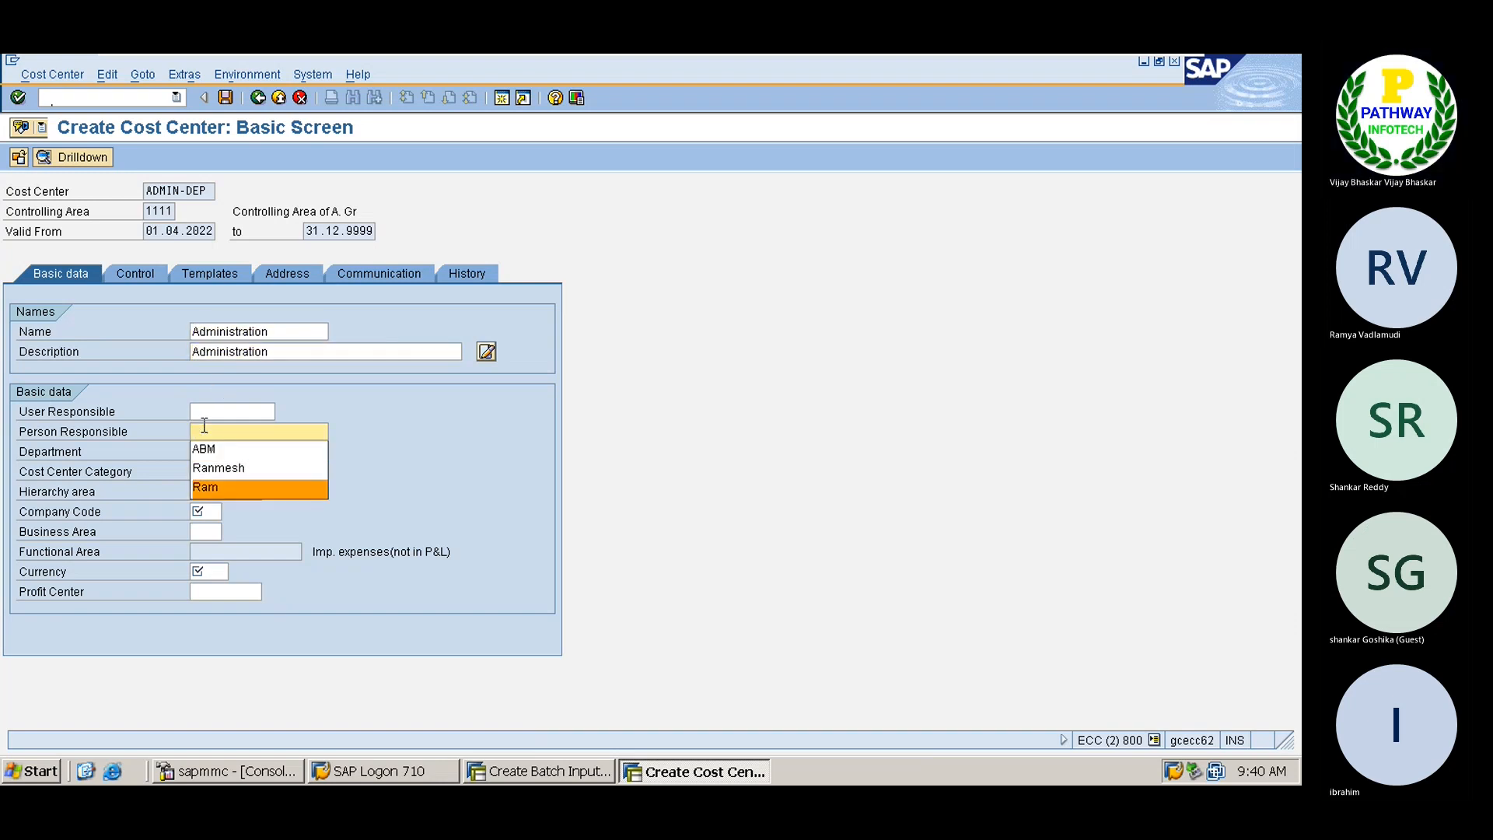
{"action": "key", "text": "Return"}
{"action": "key", "text": "Tab"}
{"action": "key", "text": "Tab"}
{"action": "type", "text": "3"}
{"action": "key", "text": "Tab"}
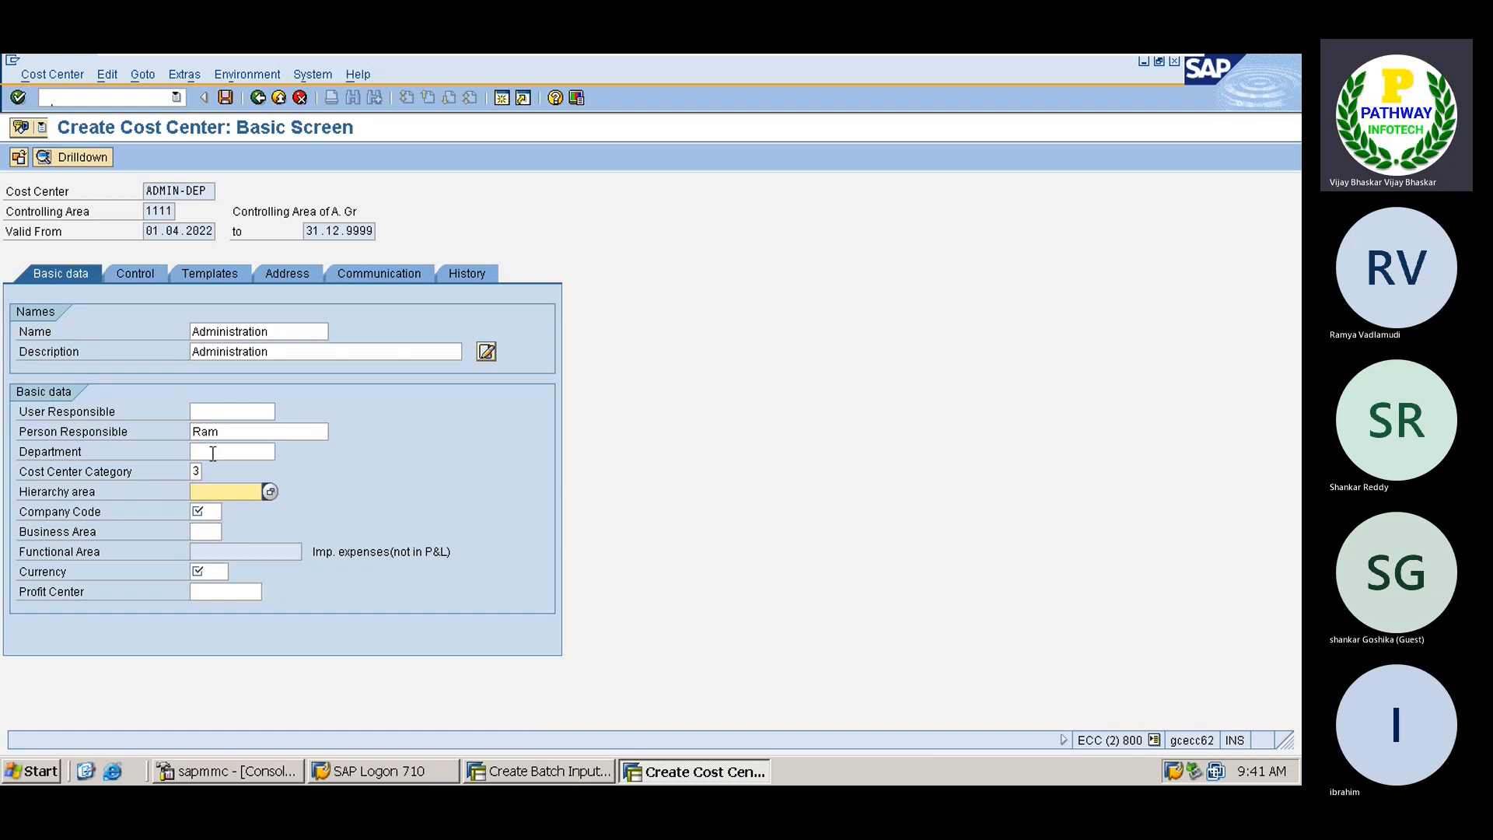
{"action": "left_click", "coordinate": [197, 472]}
{"action": "left_click", "coordinate": [206, 472]}
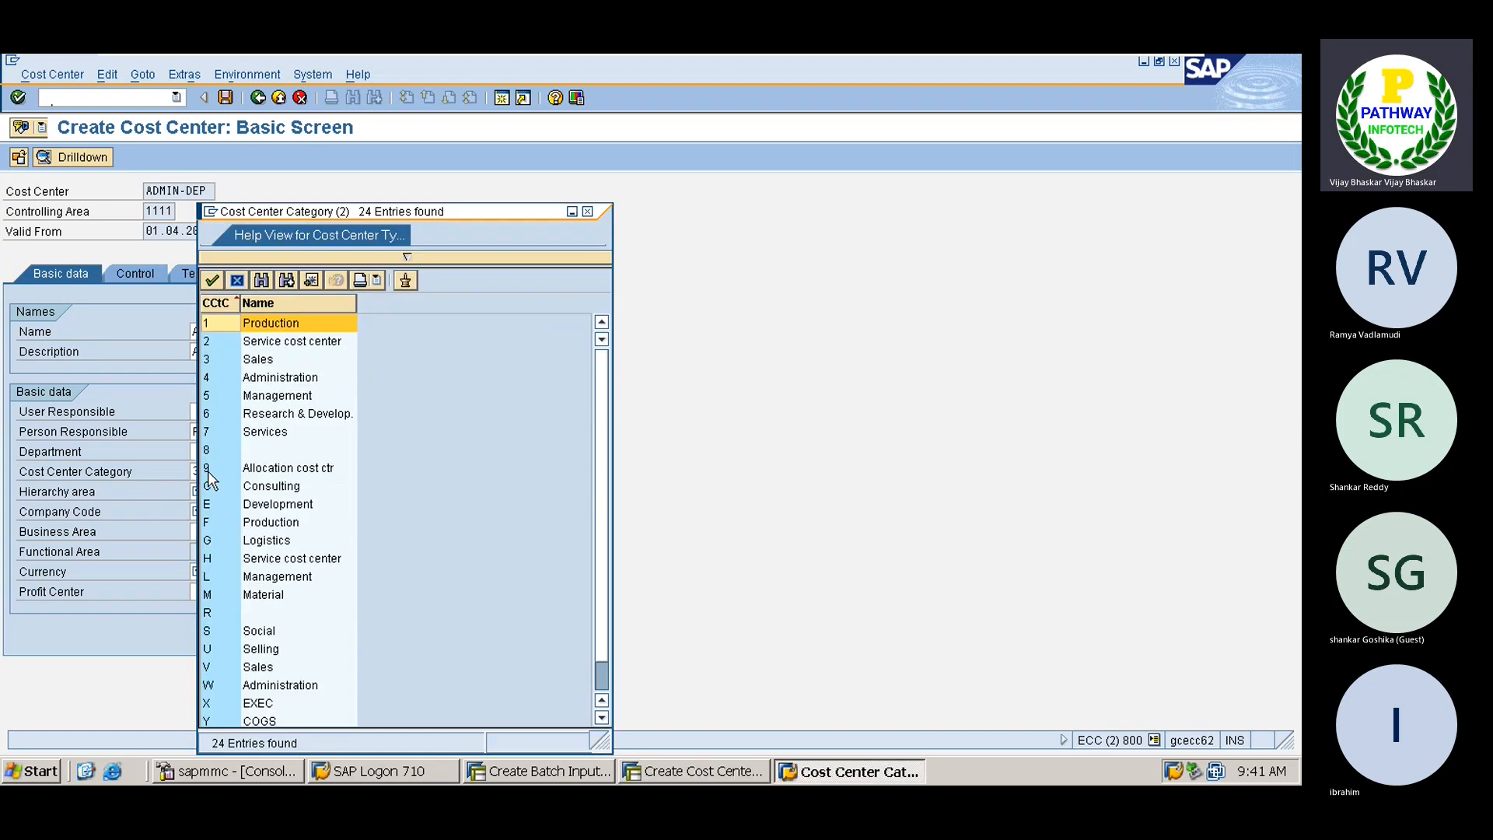
{"action": "double_click", "coordinate": [257, 377]}
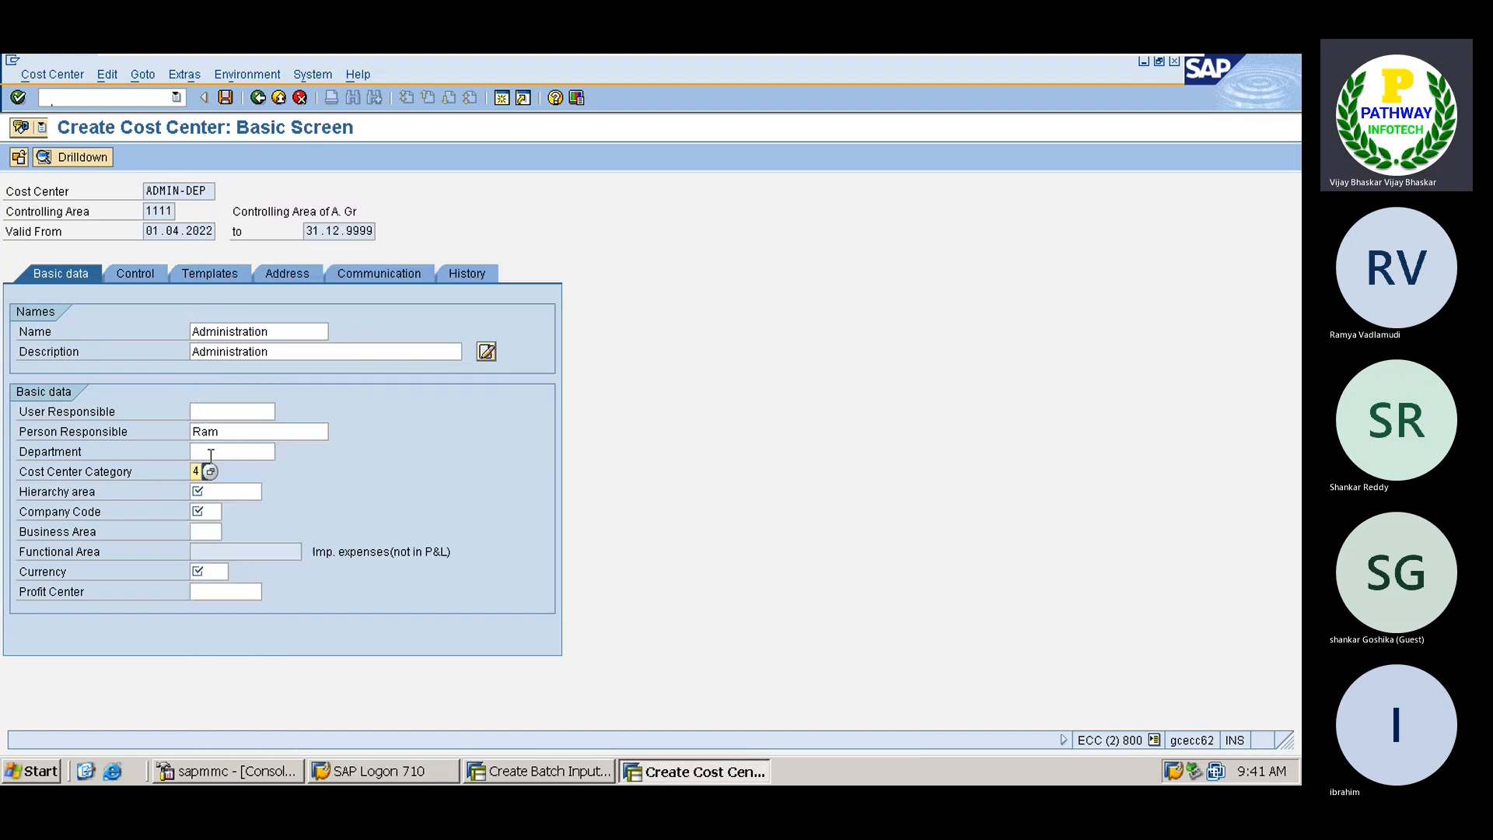
Fill hierarchy area ARVHIER, company code A001, business area HYDB and currency INR, then save
{"action": "left_click", "coordinate": [210, 485]}
{"action": "key", "text": "BackSpace"}
{"action": "key", "text": "Down"}
{"action": "key", "text": "Return"}
{"action": "key", "text": "Tab"}
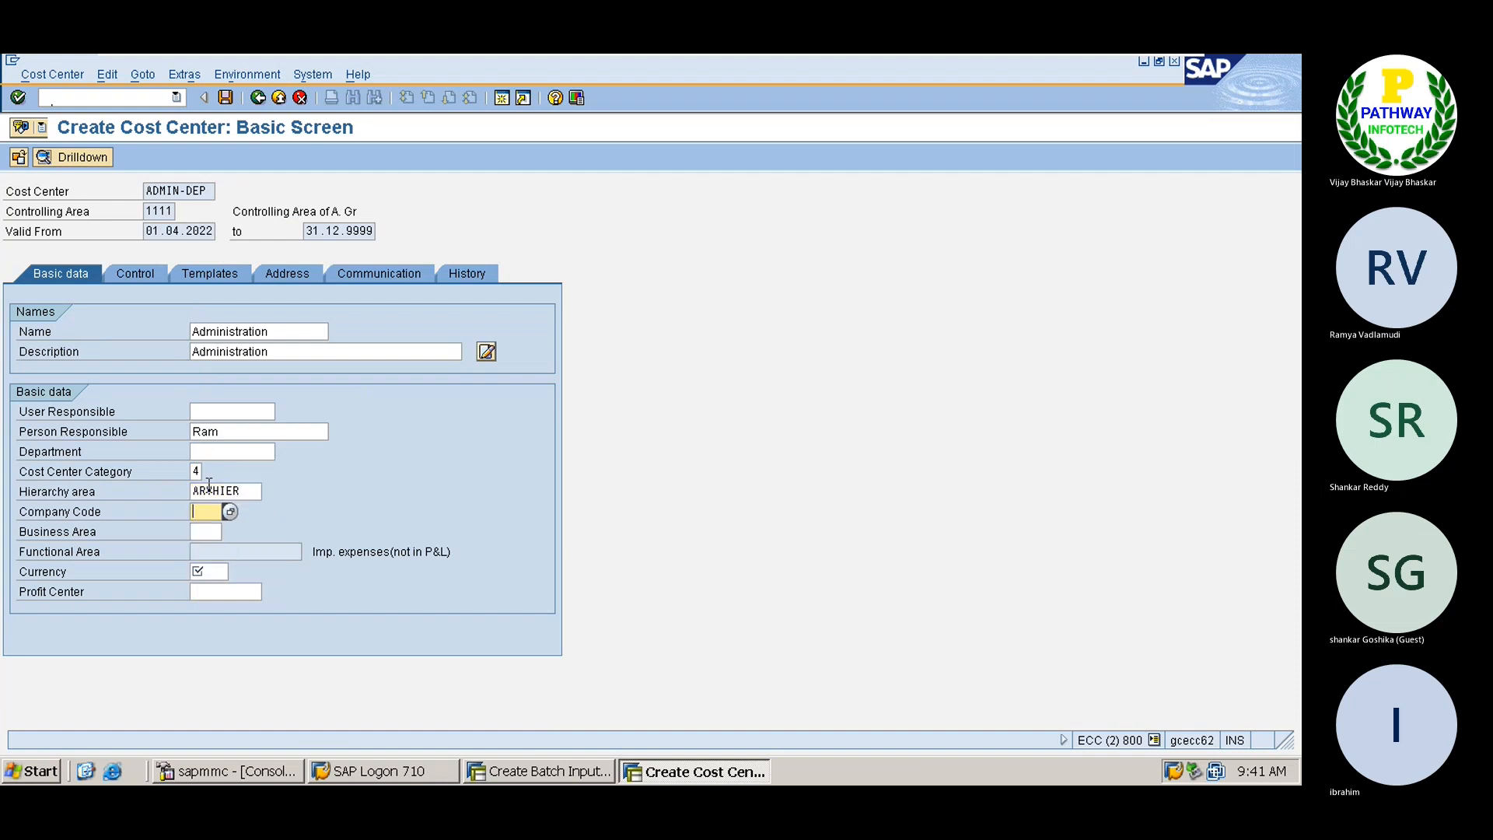
{"action": "key", "text": "space"}
{"action": "key", "text": "Down"}
{"action": "key", "text": "Return"}
{"action": "key", "text": "Tab"}
{"action": "key", "text": "Tab"}
{"action": "key", "text": "shift+Tab"}
{"action": "key", "text": "space"}
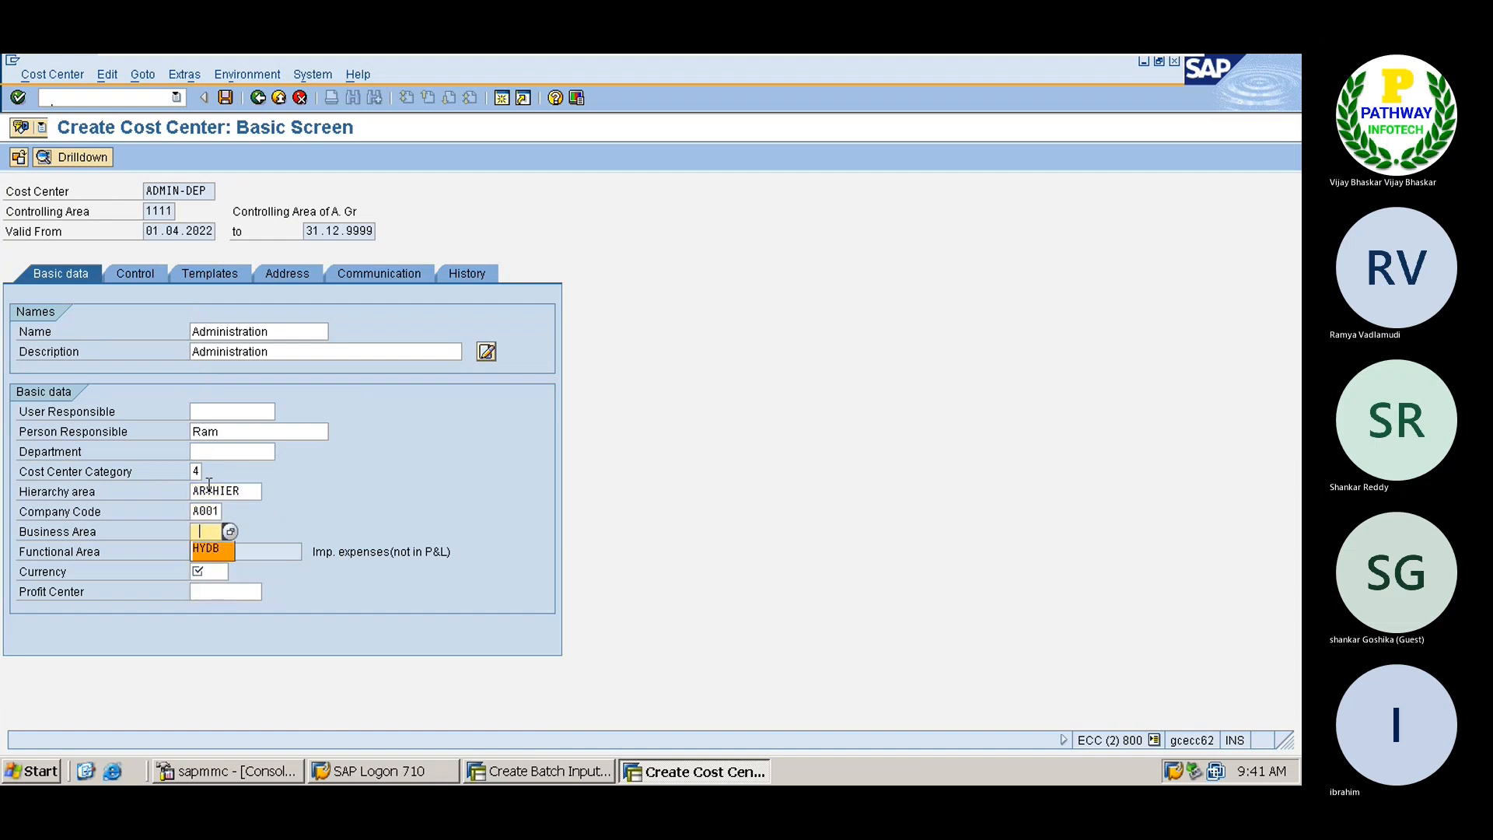
{"action": "key", "text": "Down"}
{"action": "key", "text": "Return"}
{"action": "key", "text": "Tab"}
{"action": "key", "text": "space"}
{"action": "key", "text": "ctrl+s"}
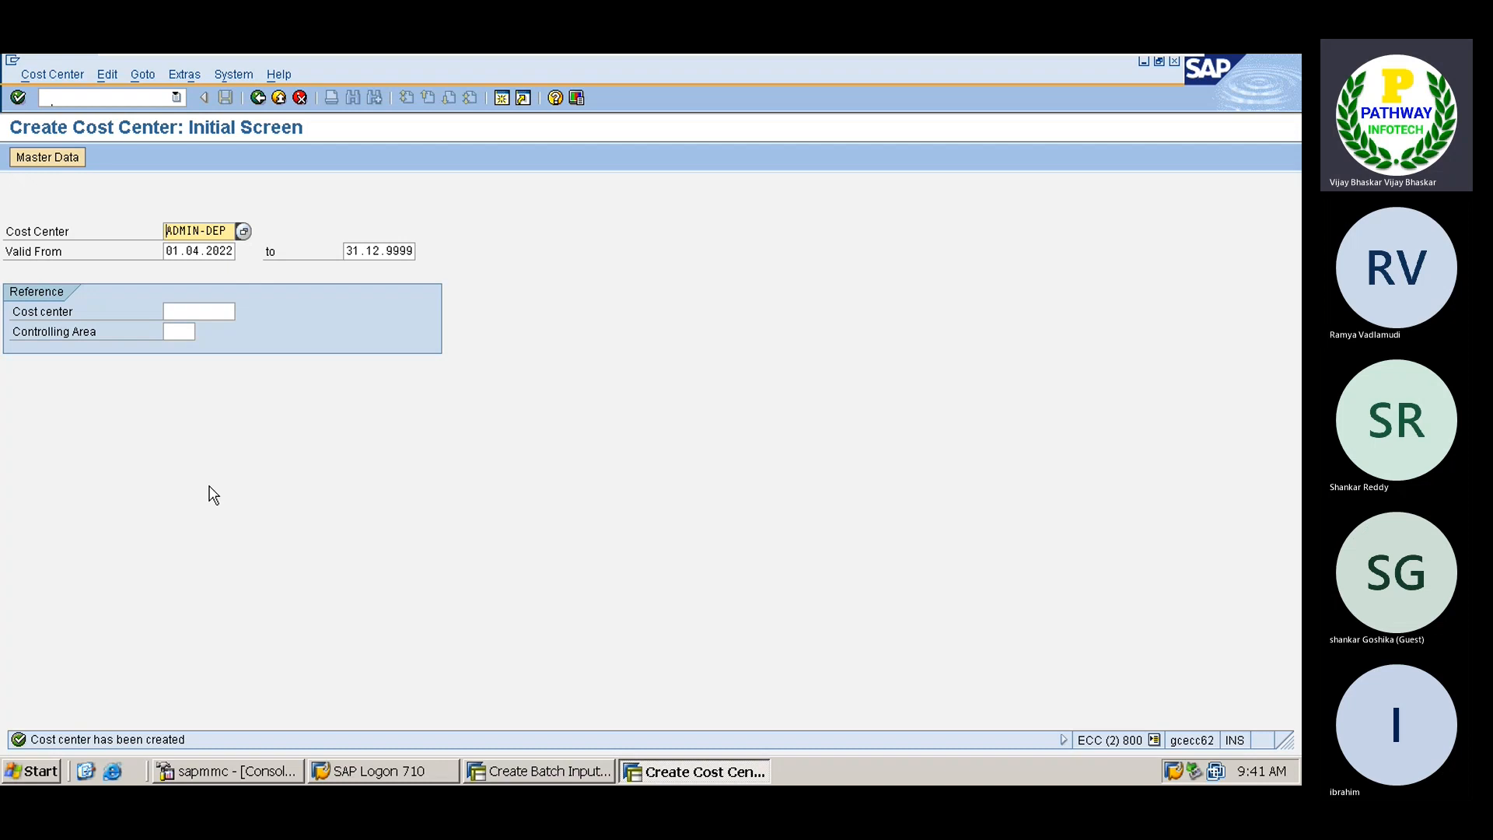
{"action": "mouse_move", "coordinate": [890, 56]}
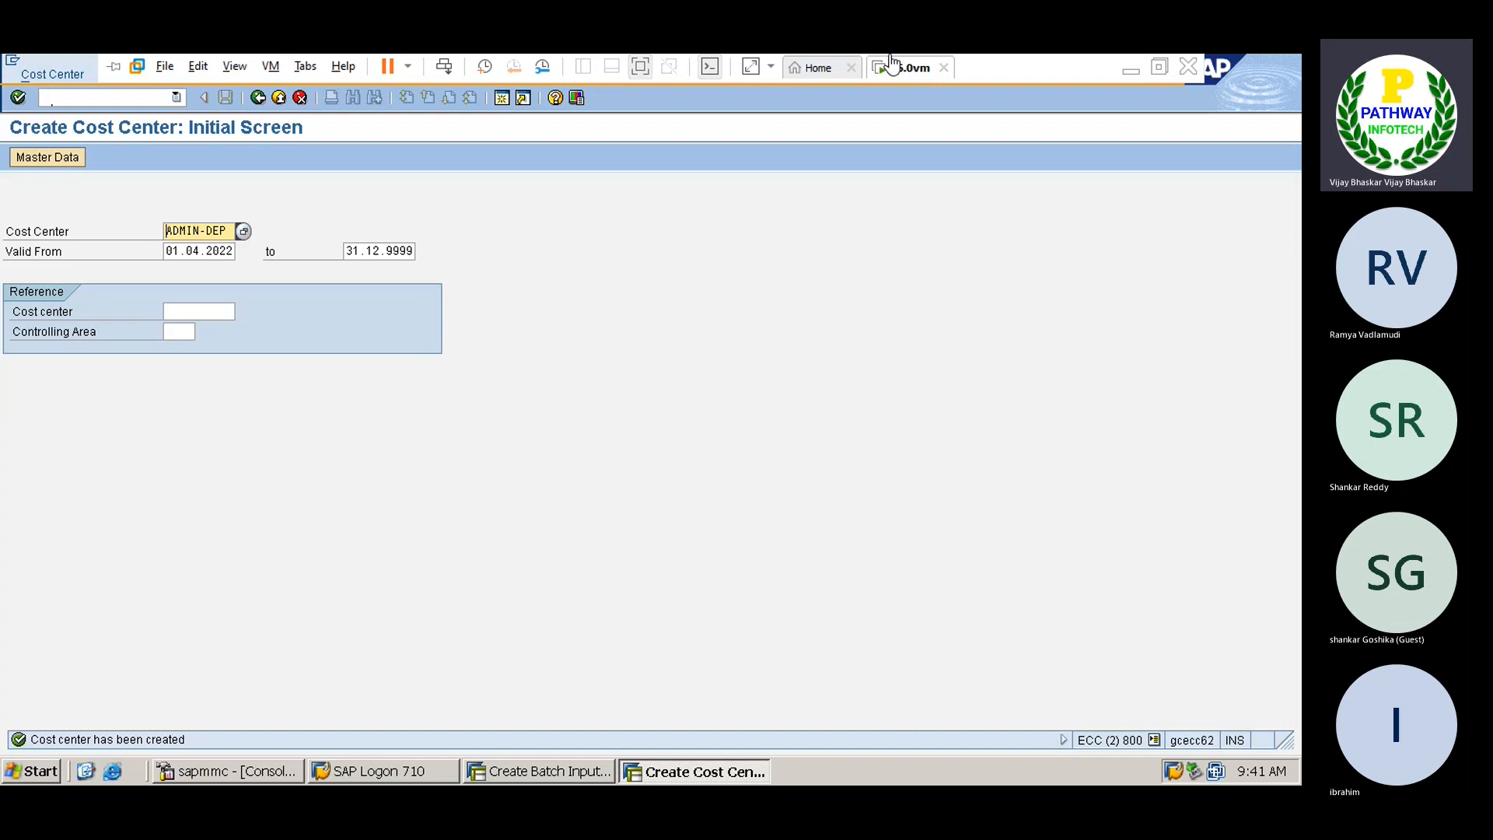
Bring the Teams meeting forward, close the transcript, and choose to stop recording and transcription
{"action": "left_click", "coordinate": [1131, 69]}
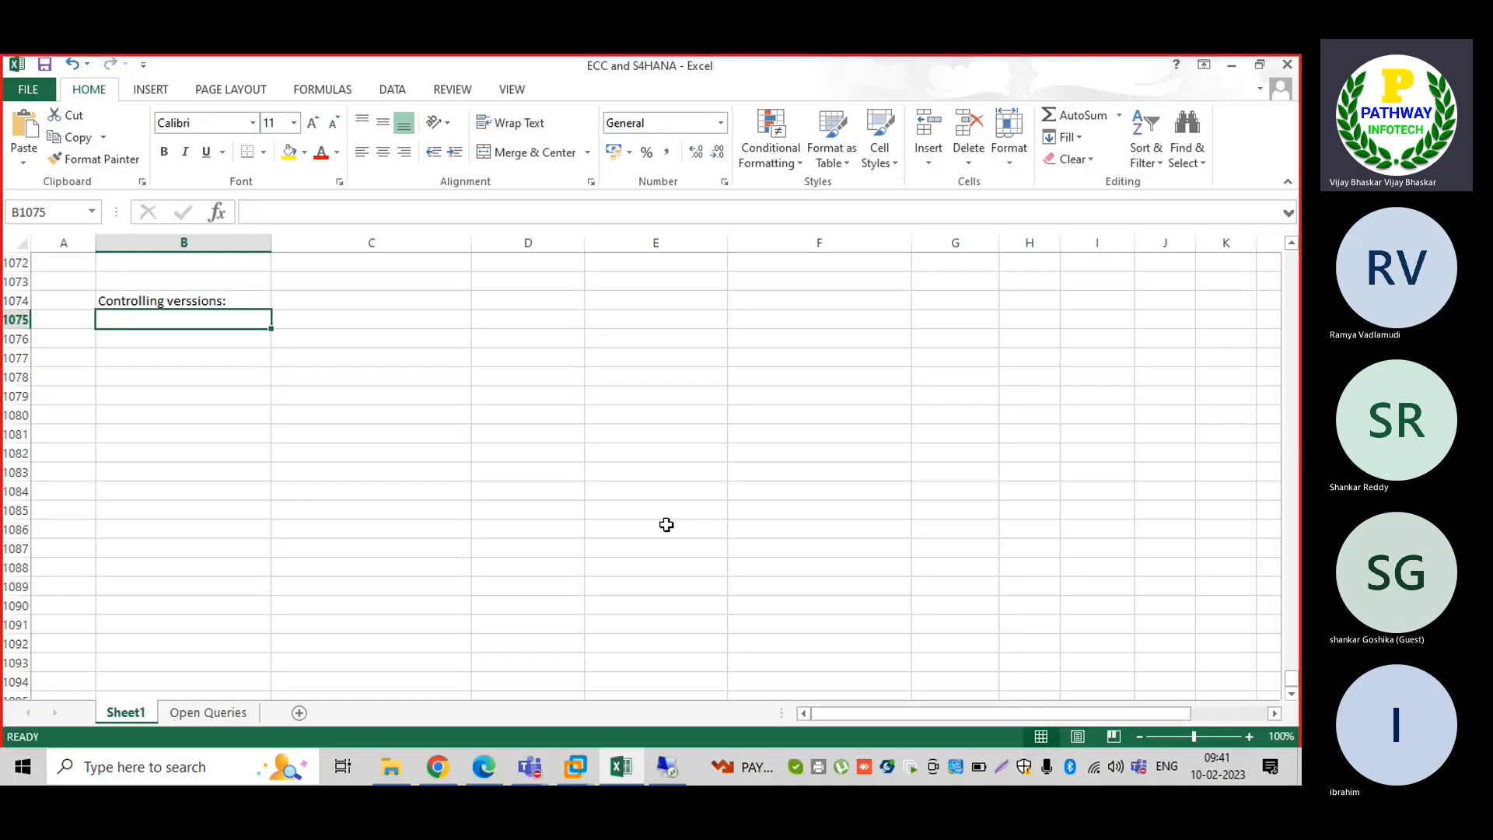
{"action": "mouse_move", "coordinate": [537, 766]}
{"action": "left_click", "coordinate": [544, 685]}
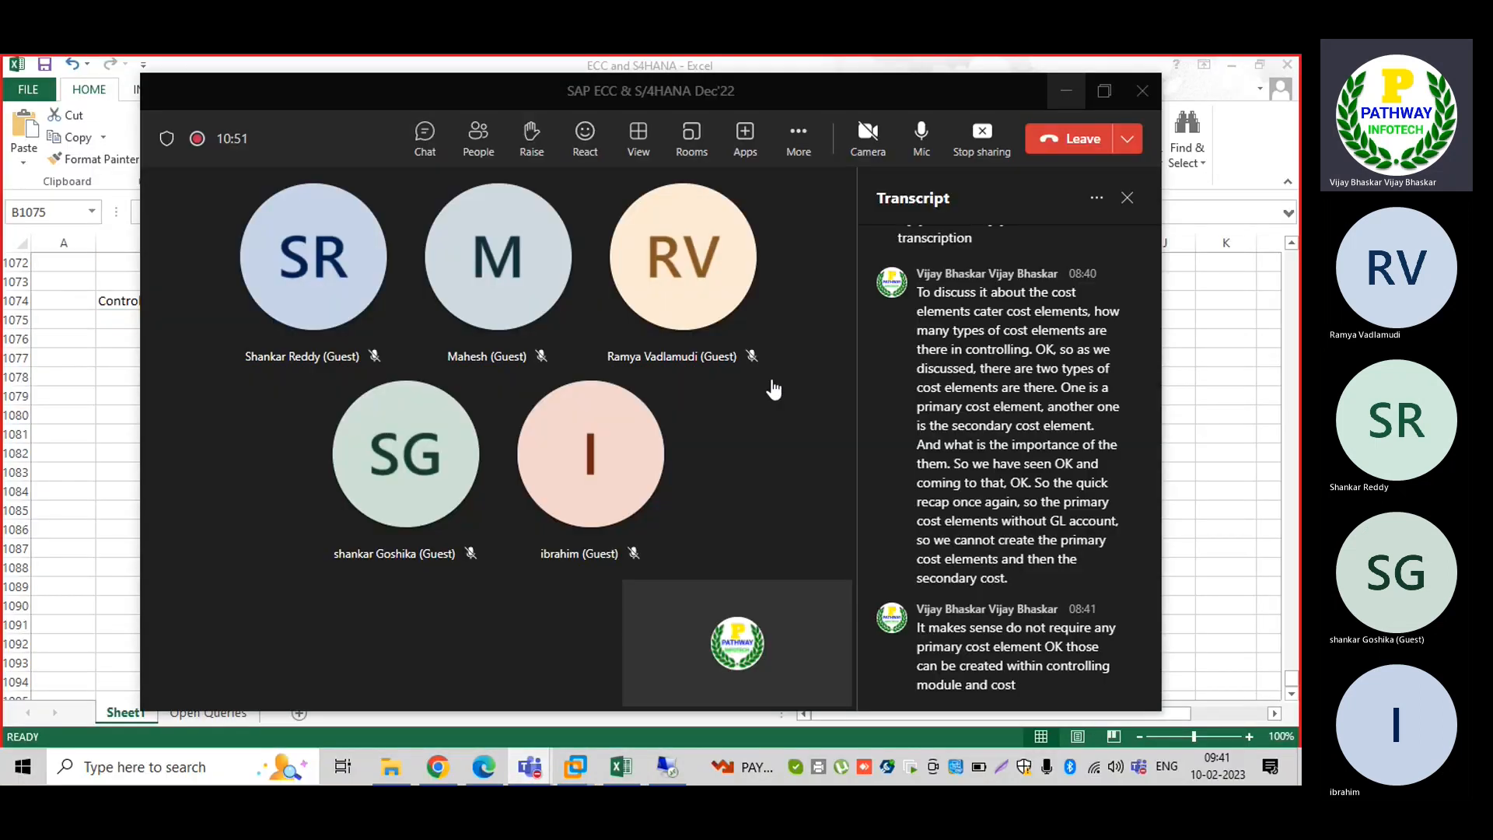
{"action": "left_click", "coordinate": [1127, 197]}
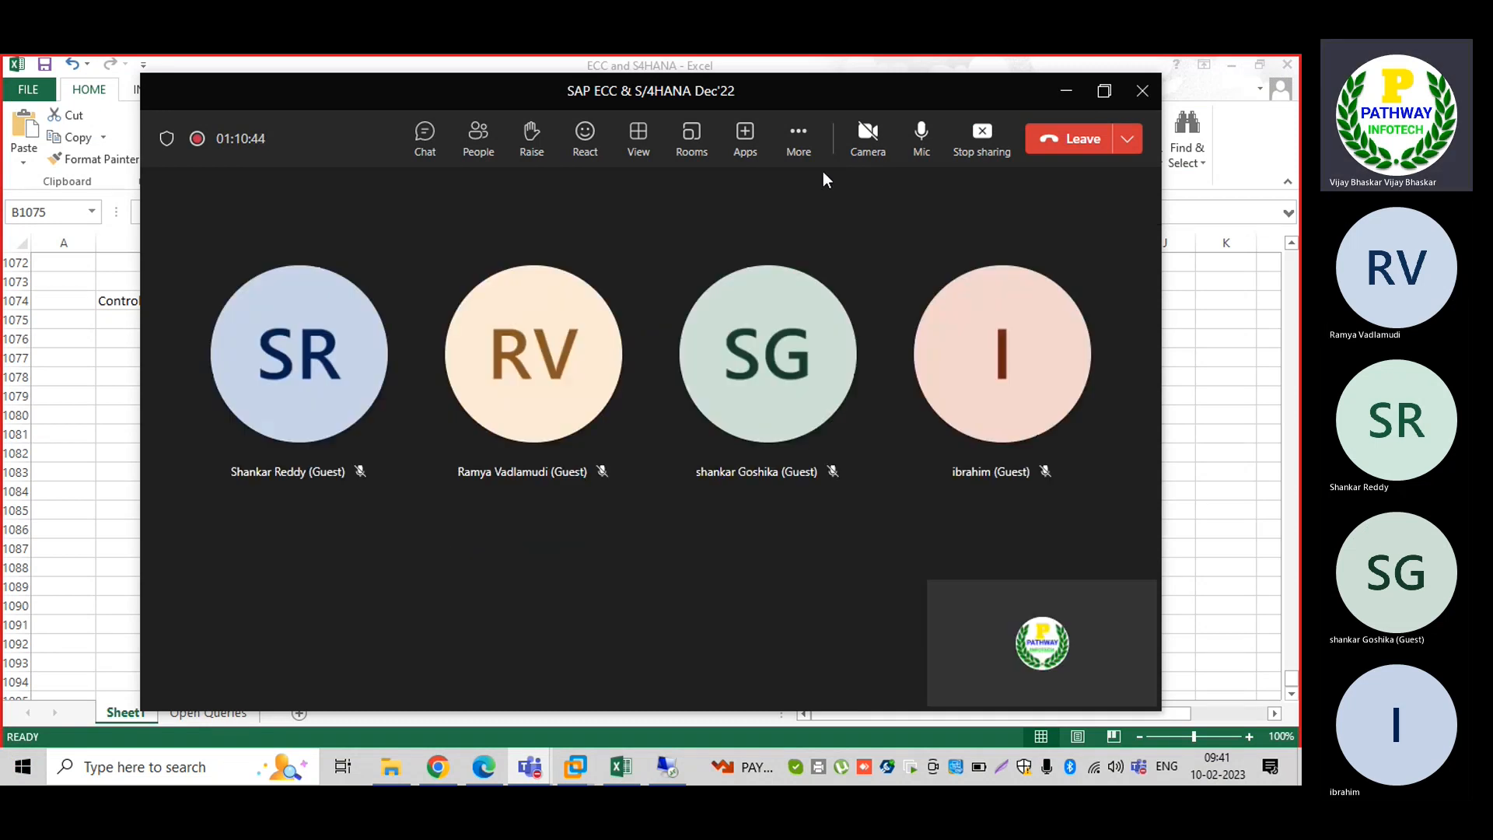
{"action": "left_click", "coordinate": [798, 138]}
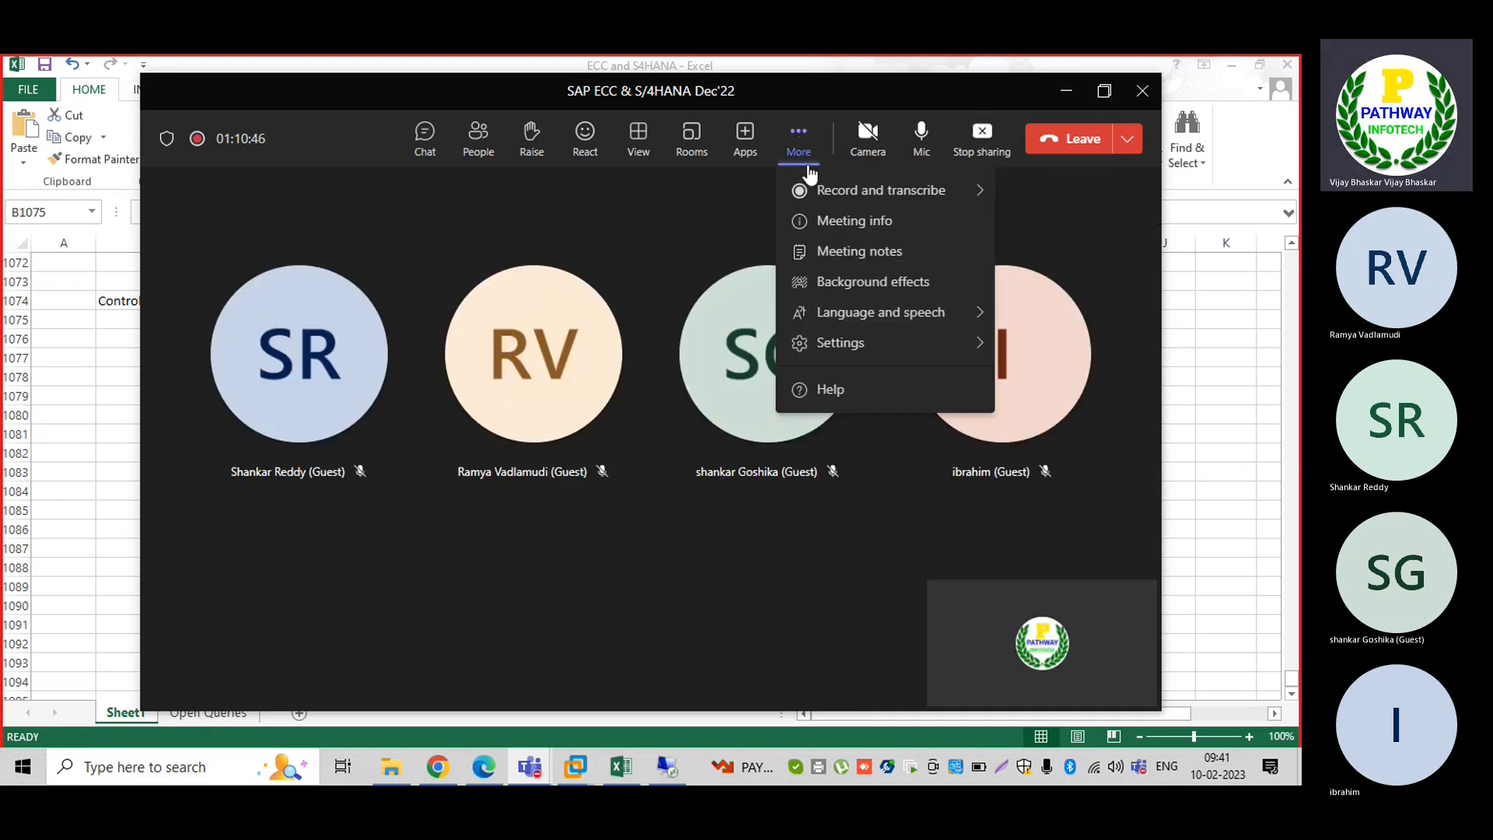
{"action": "mouse_move", "coordinate": [821, 191]}
{"action": "left_click", "coordinate": [645, 201]}
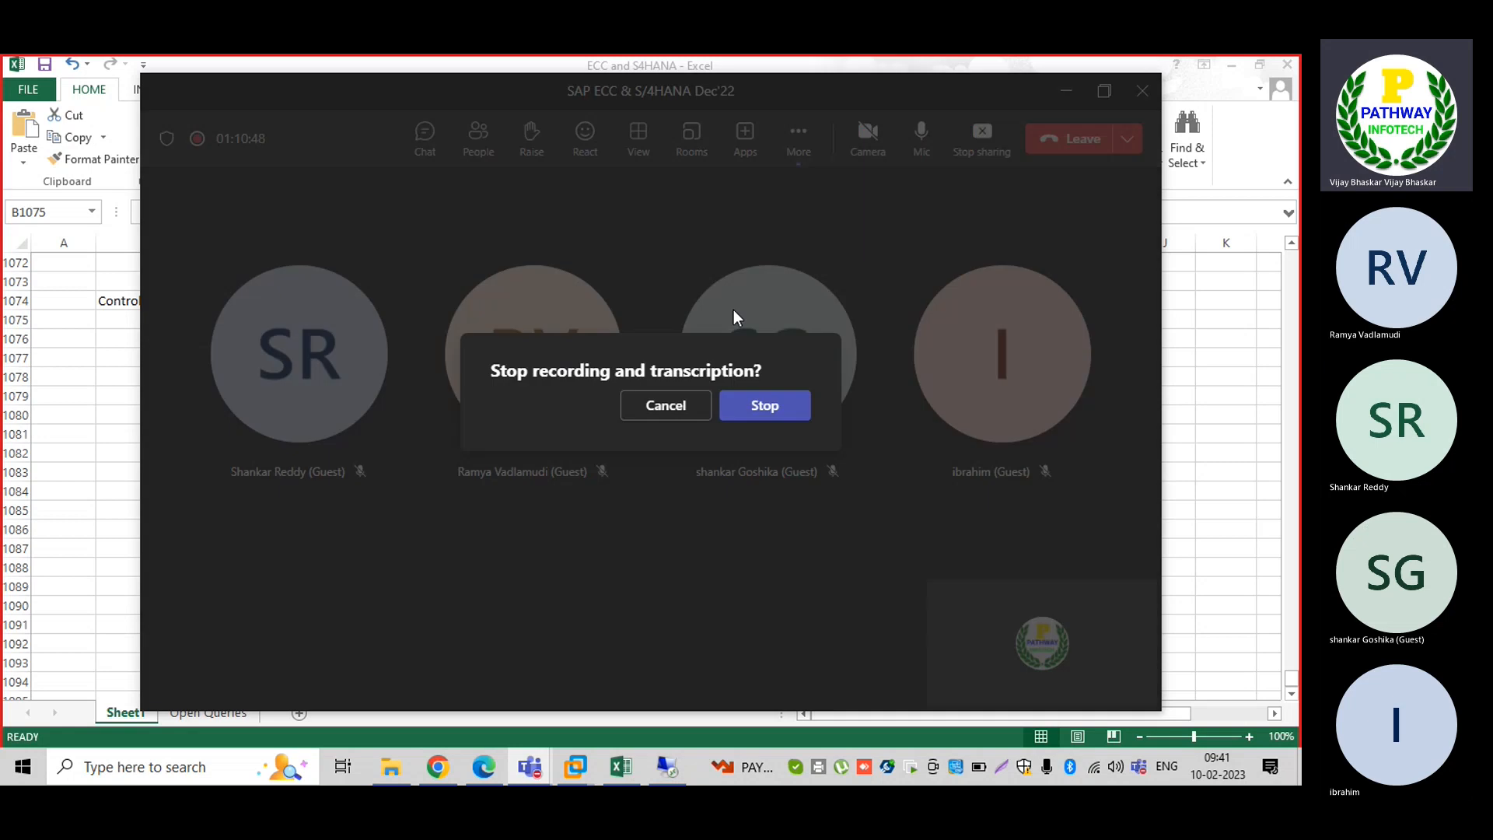